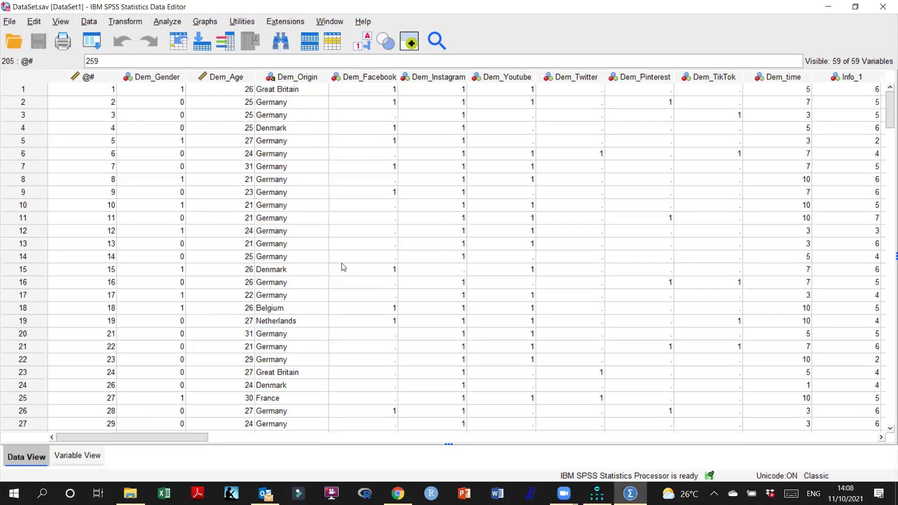
# Add all items from Info_1 through Parasocial_6 to the factor analysis variables.
pyautogui.moveTo(501, 163); pyautogui.dragTo(507, 243)
pyautogui.click(392, 190)
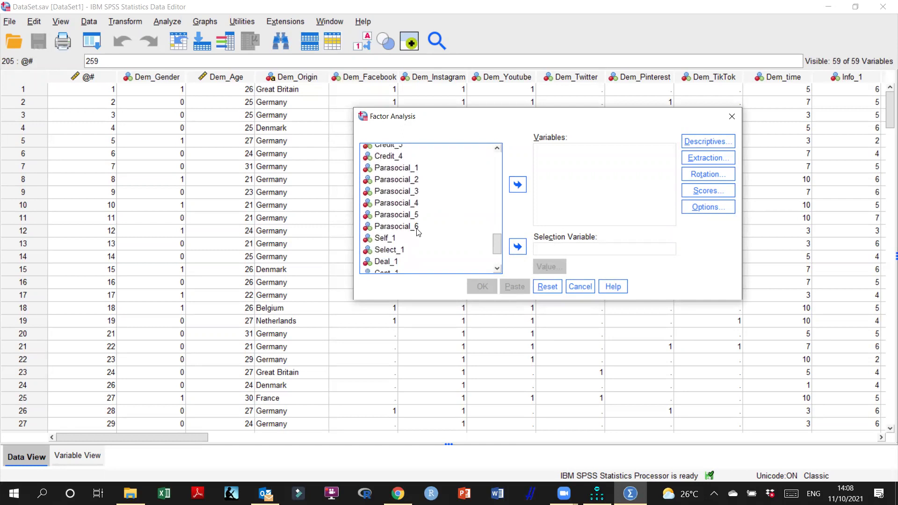
pyautogui.keyDown('shift'); pyautogui.click(418, 229); pyautogui.keyUp('shift')
pyautogui.click(517, 184)
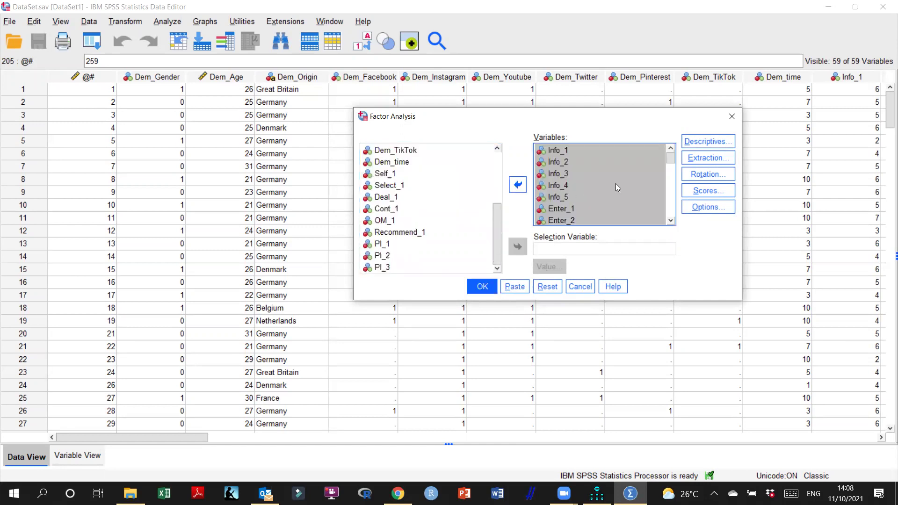
pyautogui.moveTo(673, 159)
pyautogui.mouseDown()
pyautogui.moveTo(673, 197)
pyautogui.moveTo(672, 159)
pyautogui.mouseUp()
# Request KMO and Bartlett's test of sphericity, and accept principal components extraction with eigenvalues greater than 1.
pyautogui.click(708, 141)
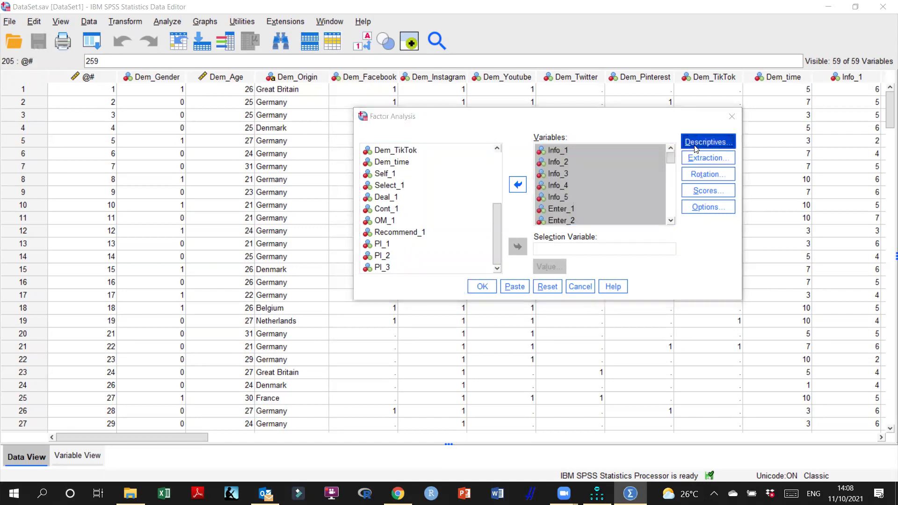
pyautogui.click(387, 287)
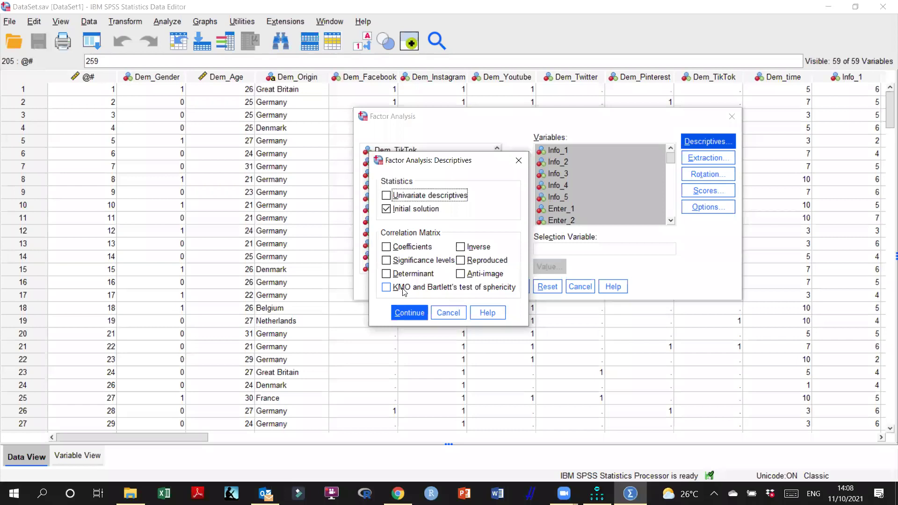
pyautogui.click(409, 312)
pyautogui.click(707, 158)
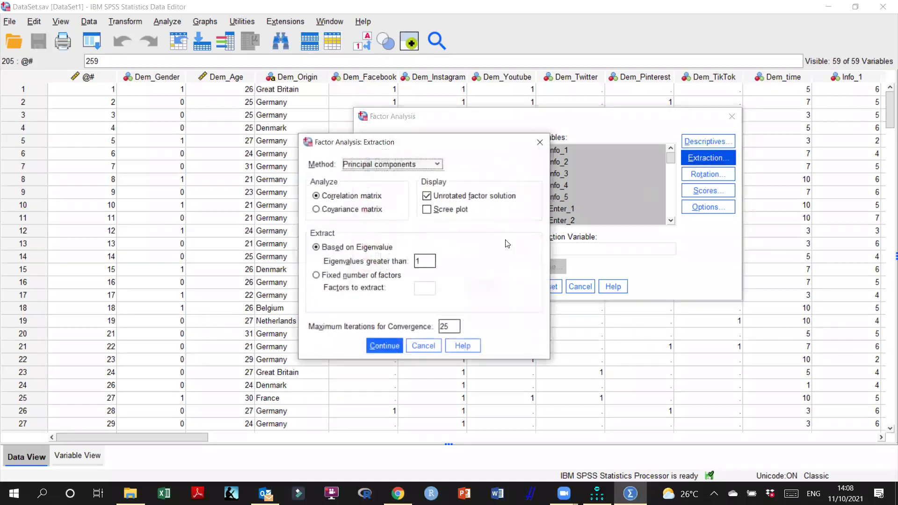
pyautogui.click(384, 346)
# Set the factor rotation method to Promax with a kappa of 4.
pyautogui.click(709, 174)
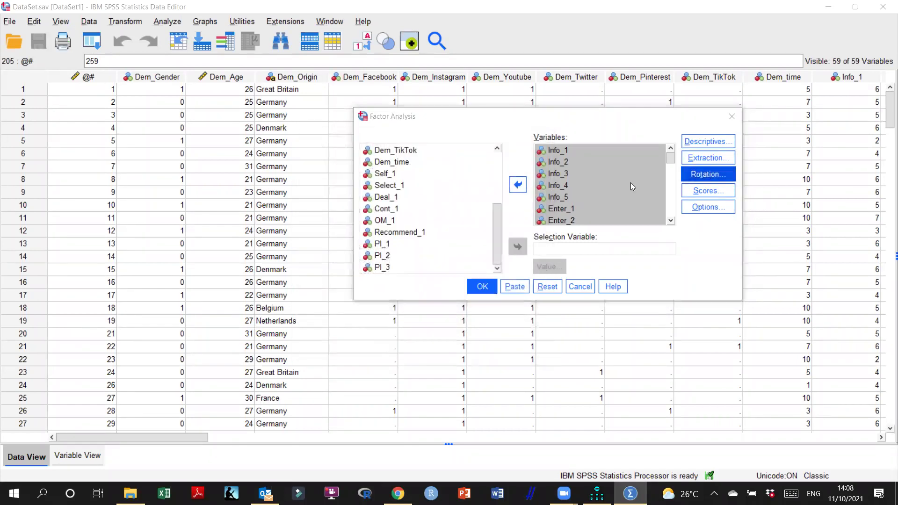
pyautogui.click(453, 220)
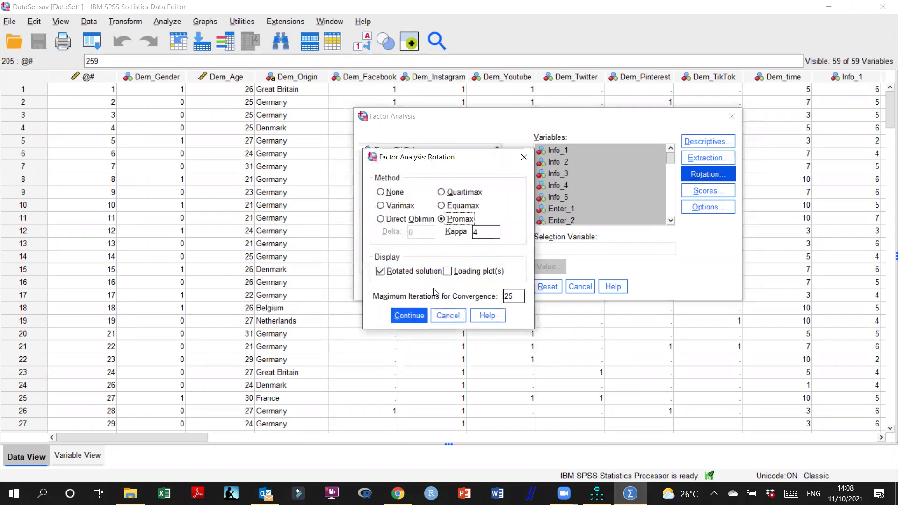
pyautogui.click(410, 315)
# Suppress small coefficients with an absolute value below .30 and run the factor analysis.
pyautogui.click(706, 206)
pyautogui.click(385, 272)
pyautogui.doubleClick(503, 290)
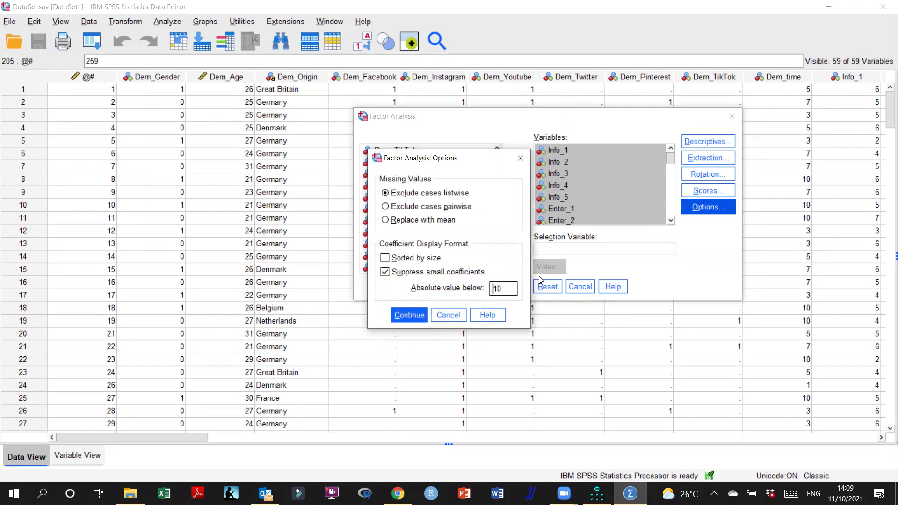
pyautogui.write('3')
pyautogui.click(410, 316)
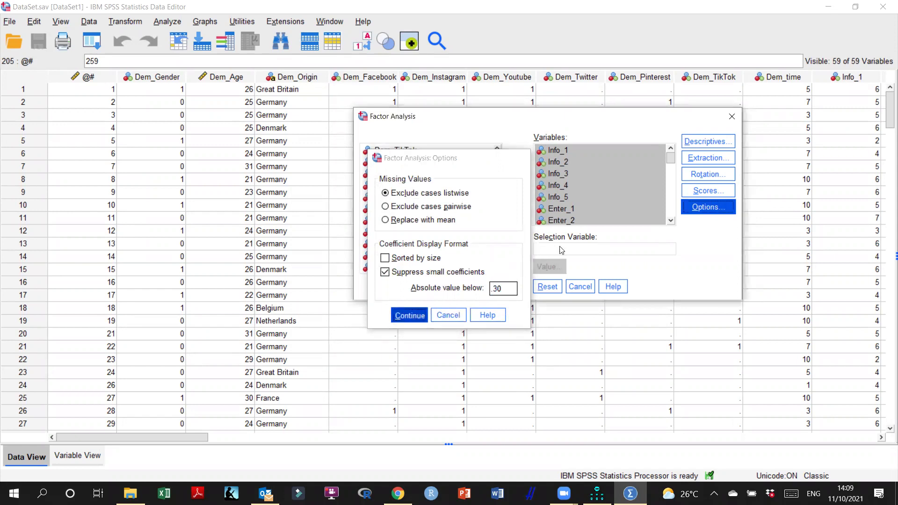
pyautogui.click(483, 286)
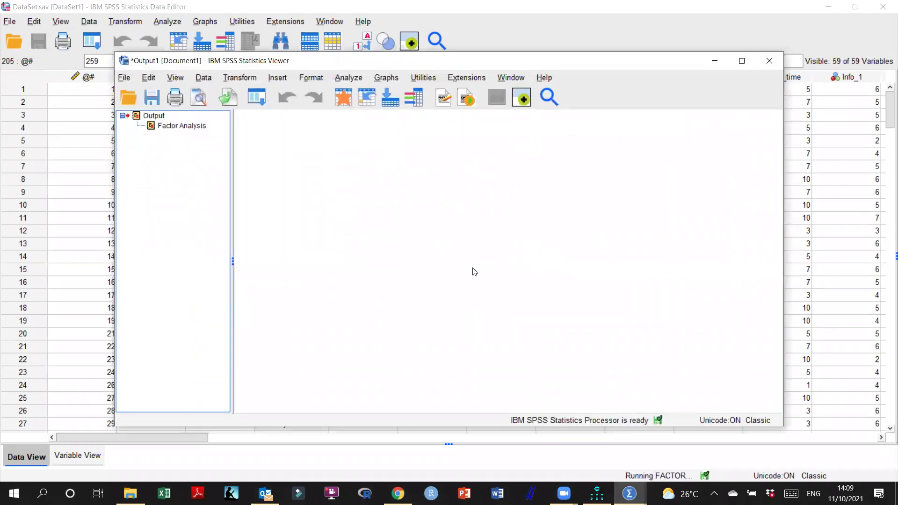
# Examine the KMO and Bartlett's Test, Total Variance Explained and Pattern Matrix tables in the factor analysis output.
pyautogui.click(402, 188)
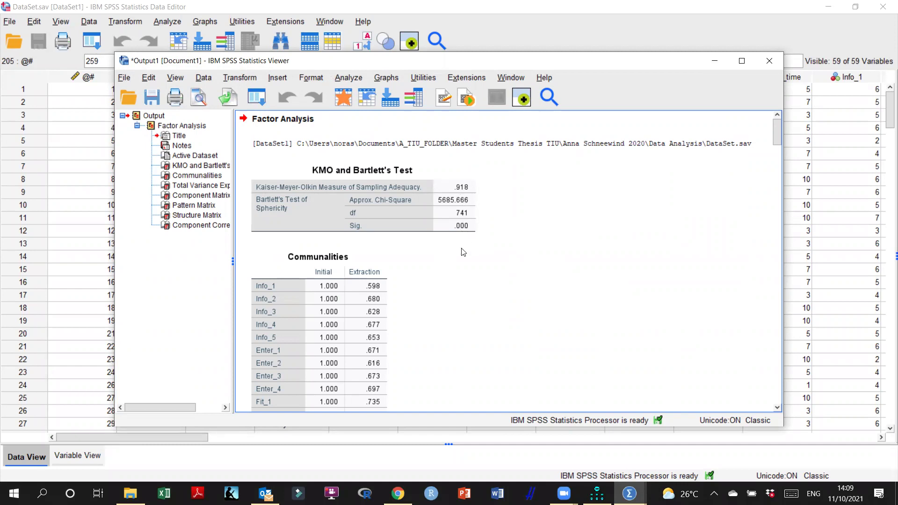
pyautogui.scroll(-10, 463, 253)
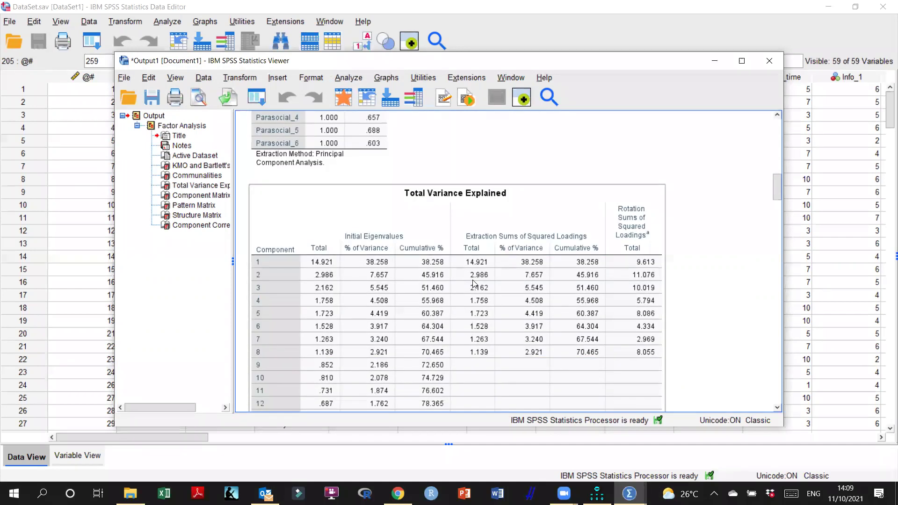
pyautogui.scroll(-1, 473, 282)
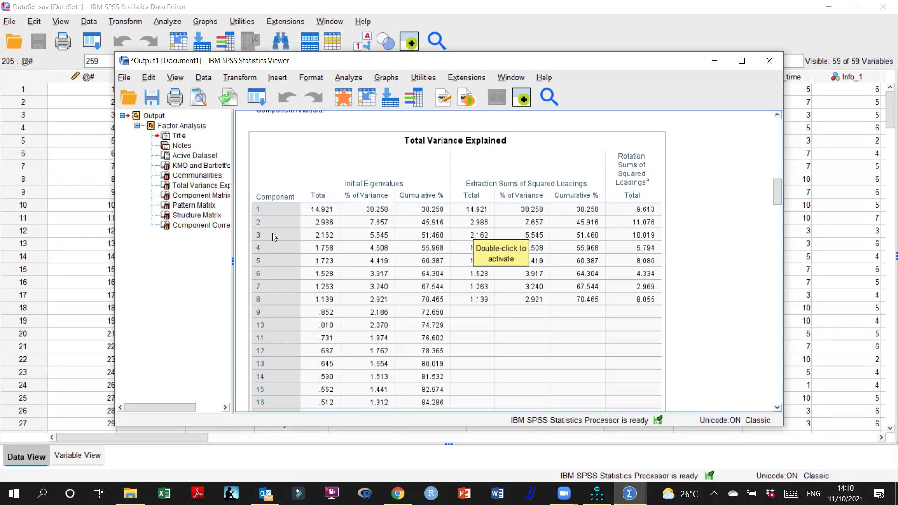
pyautogui.scroll(-20, 304, 259)
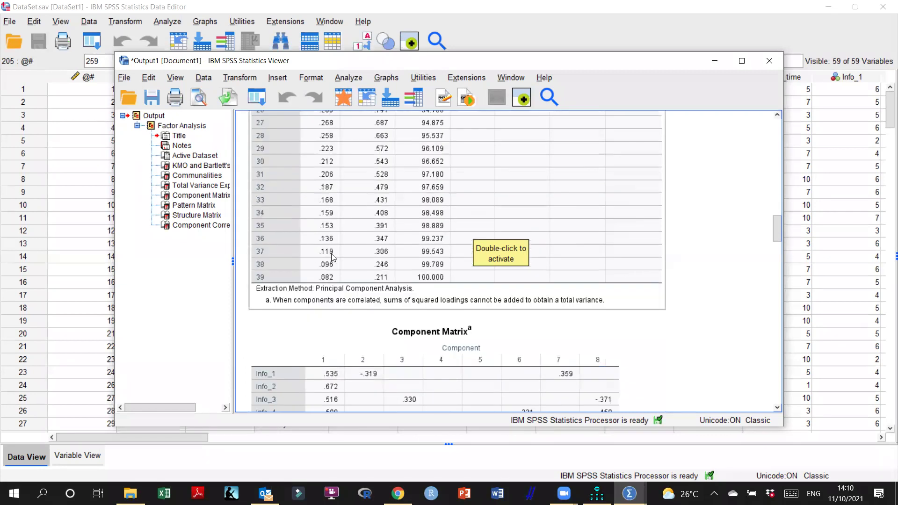
pyautogui.scroll(-10, 339, 254)
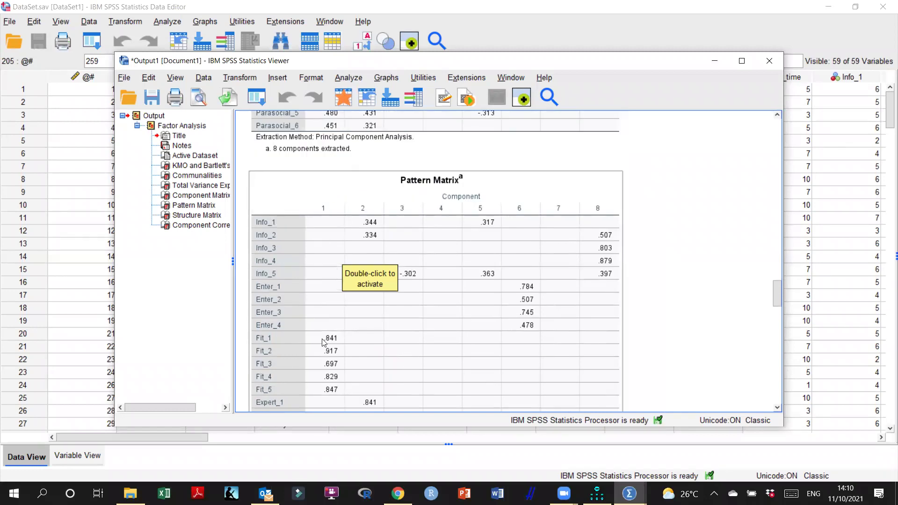
pyautogui.scroll(10, 330, 337)
pyautogui.scroll(10, 334, 332)
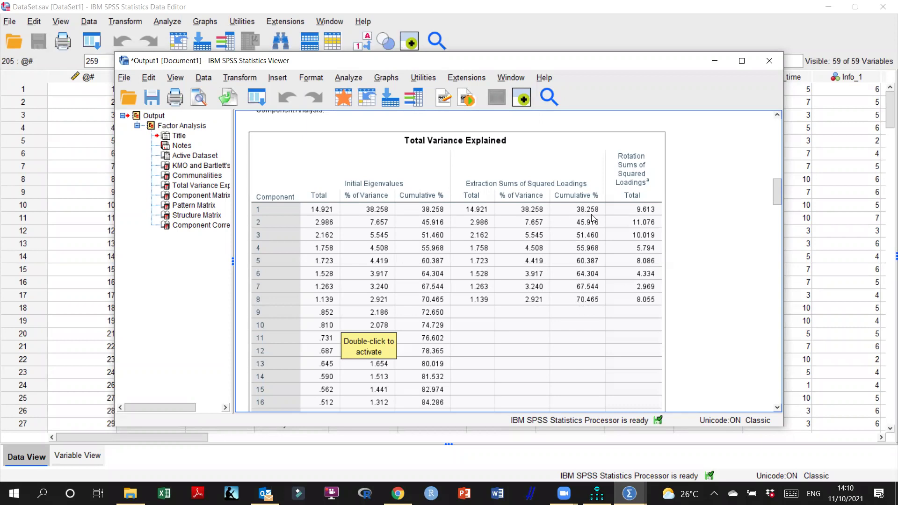
pyautogui.scroll(10, 588, 276)
pyautogui.scroll(-3, 588, 276)
pyautogui.scroll(-10, 588, 276)
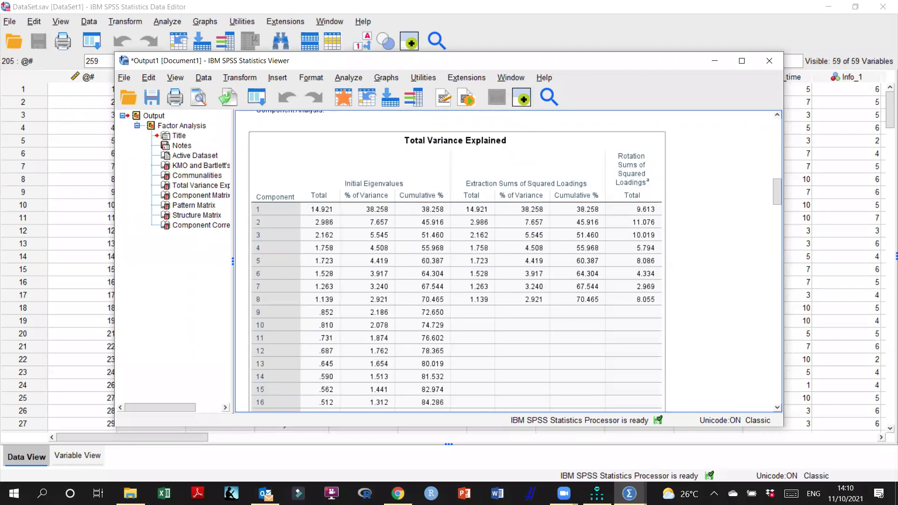
# Lower the computer's speaker volume moderately.
pyautogui.click(715, 493)
pyautogui.click(750, 448)
pyautogui.moveTo(848, 468); pyautogui.dragTo(819, 469)
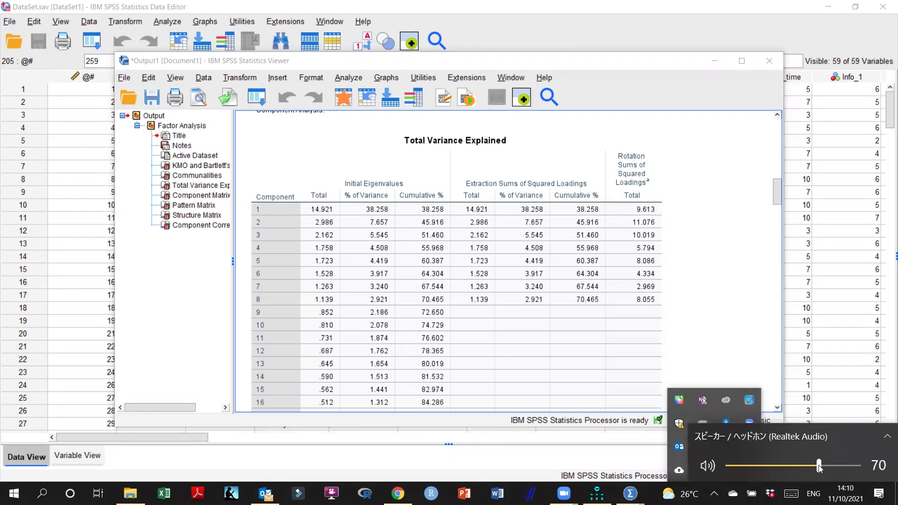
pyautogui.click(746, 311)
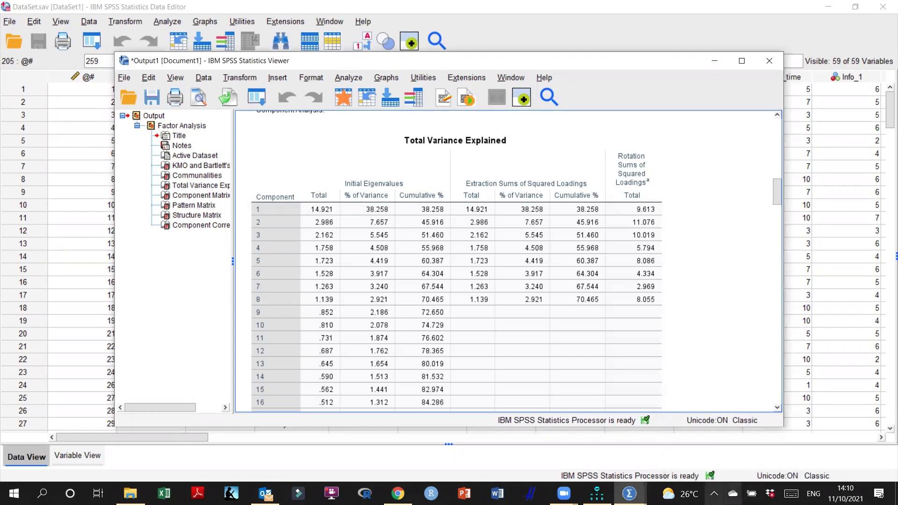
pyautogui.click(714, 494)
pyautogui.click(750, 447)
pyautogui.moveTo(821, 468); pyautogui.dragTo(833, 469)
pyautogui.click(722, 288)
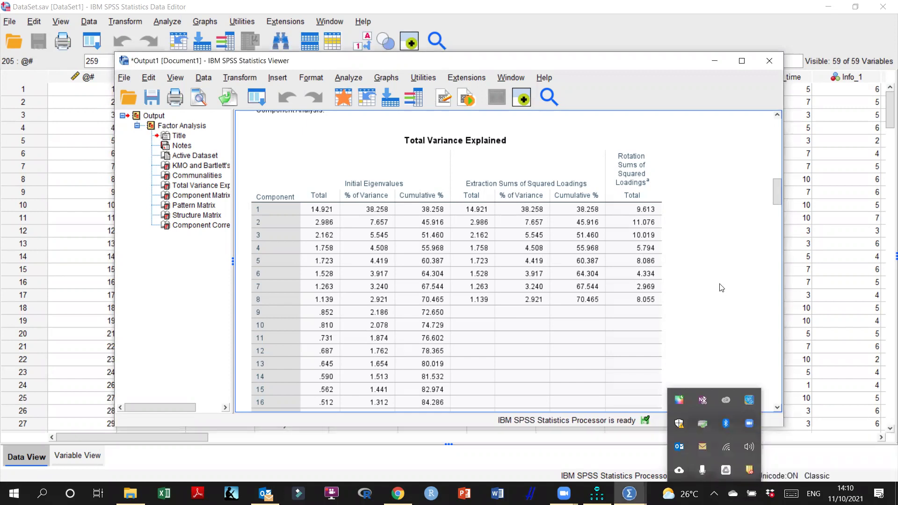
# Review the KMO and Bartlett's Test again and compare the item loadings in the Pattern Matrix.
pyautogui.scroll(15, 702, 294)
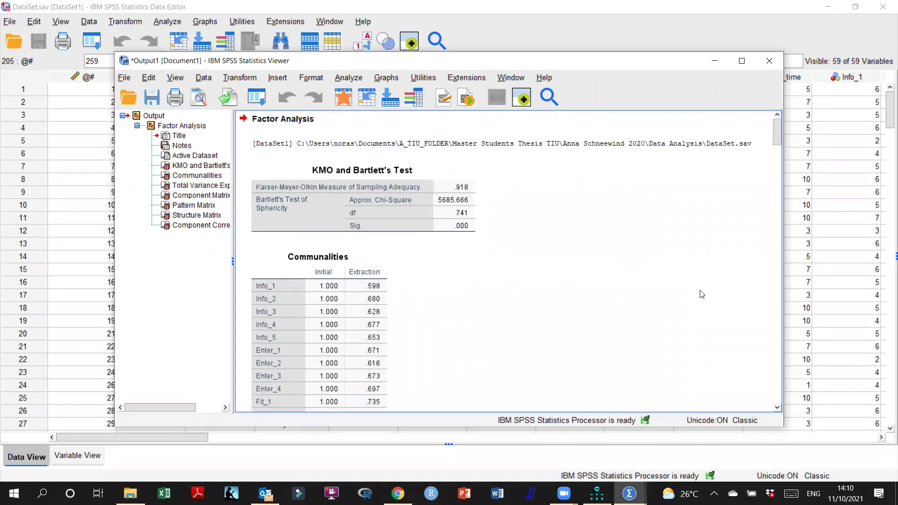
pyautogui.click(344, 224)
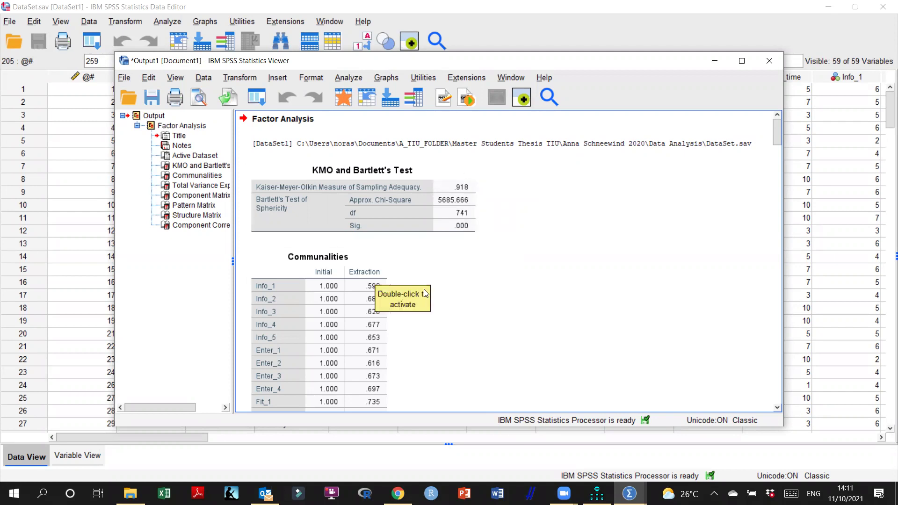
pyautogui.scroll(-5, 436, 294)
pyautogui.scroll(-15, 436, 294)
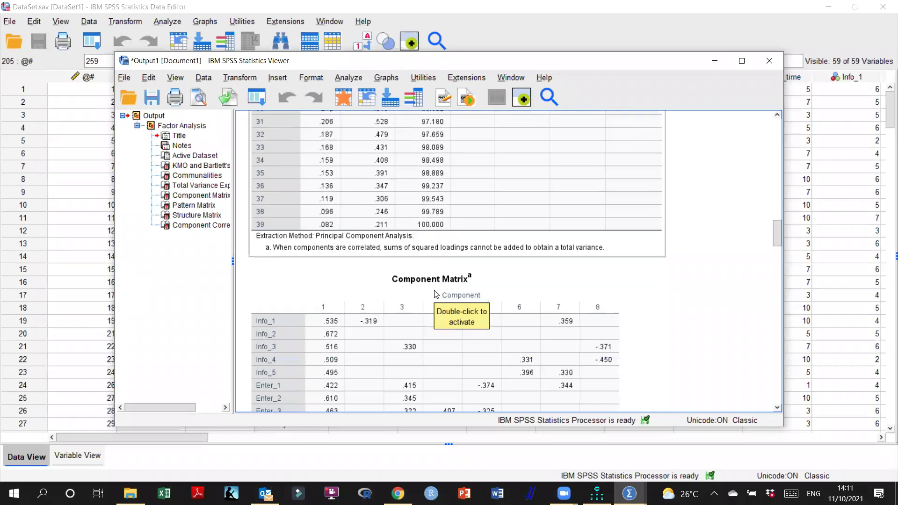
pyautogui.scroll(-10, 436, 294)
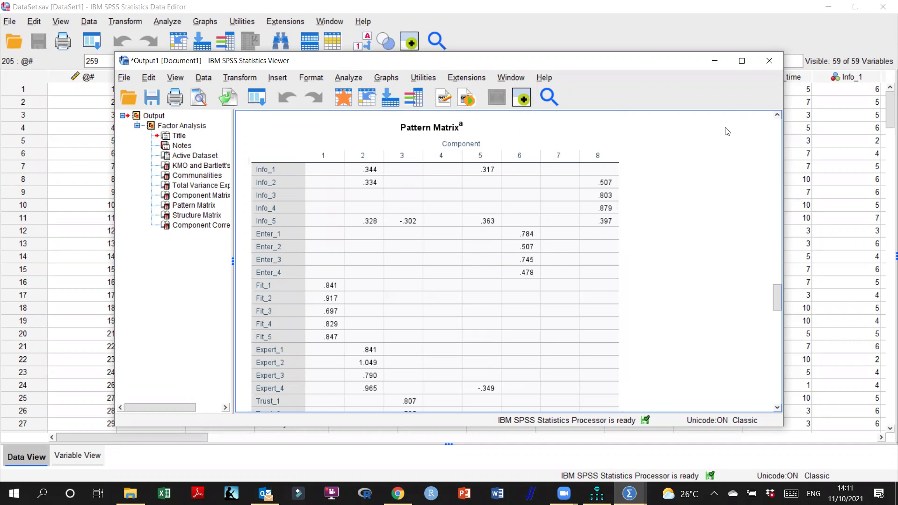
# Close the first output document and rerun the factor analysis, suppressing coefficients with an absolute value below .4.
pyautogui.click(770, 61)
pyautogui.click(447, 260)
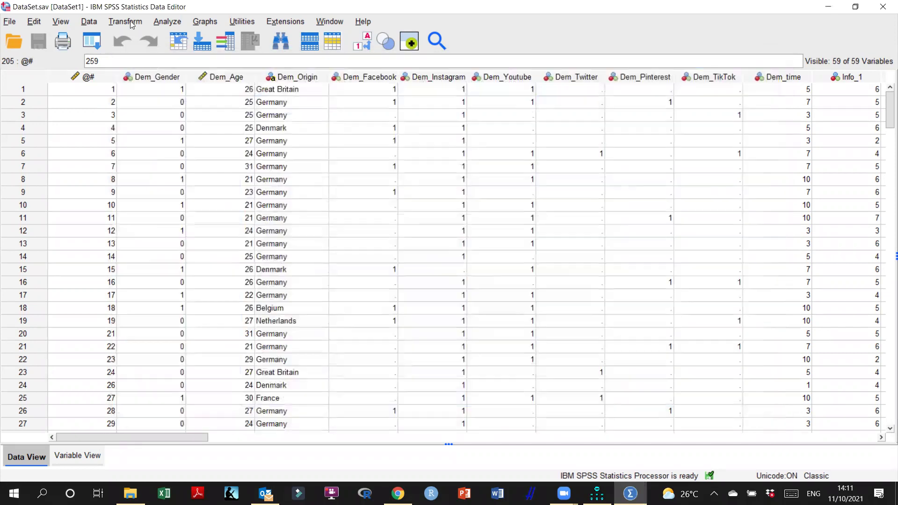
pyautogui.click(167, 22)
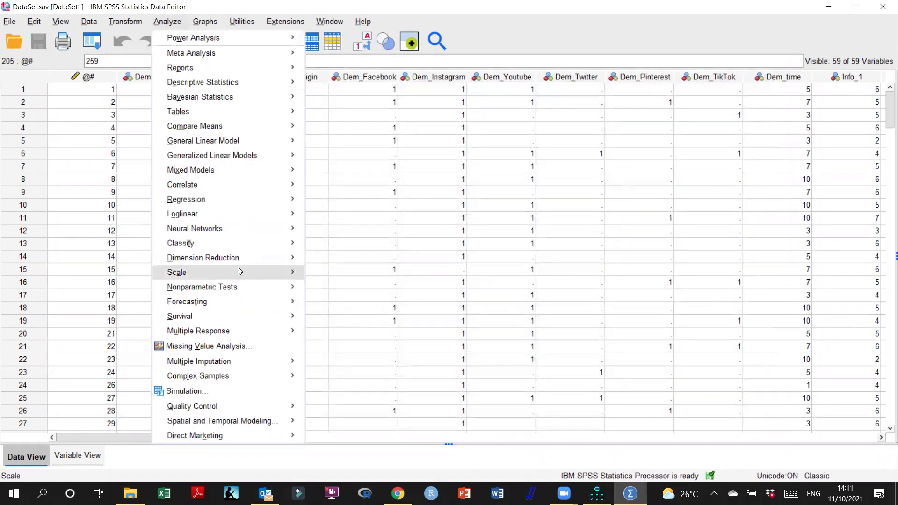
pyautogui.moveTo(261, 257)
pyautogui.click(328, 261)
pyautogui.click(732, 210)
pyautogui.click(496, 288)
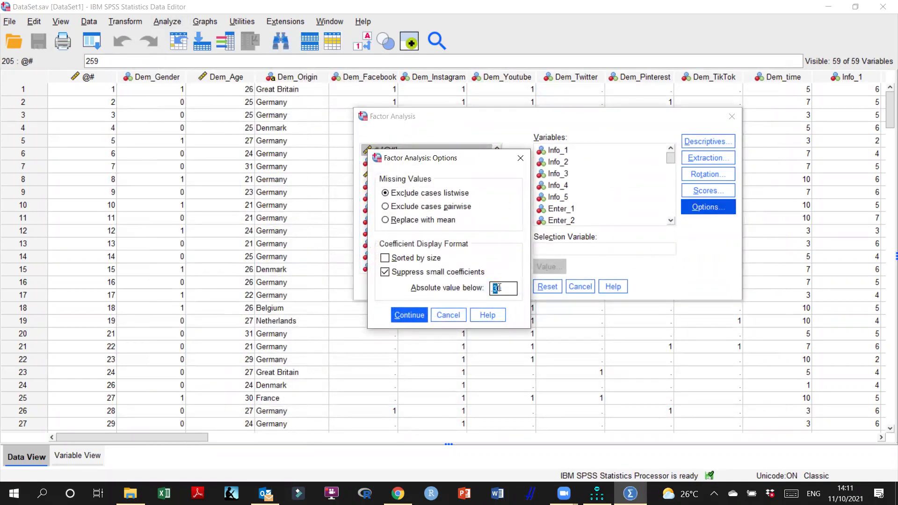
pyautogui.write('.4')
pyautogui.click(409, 315)
pyautogui.click(482, 286)
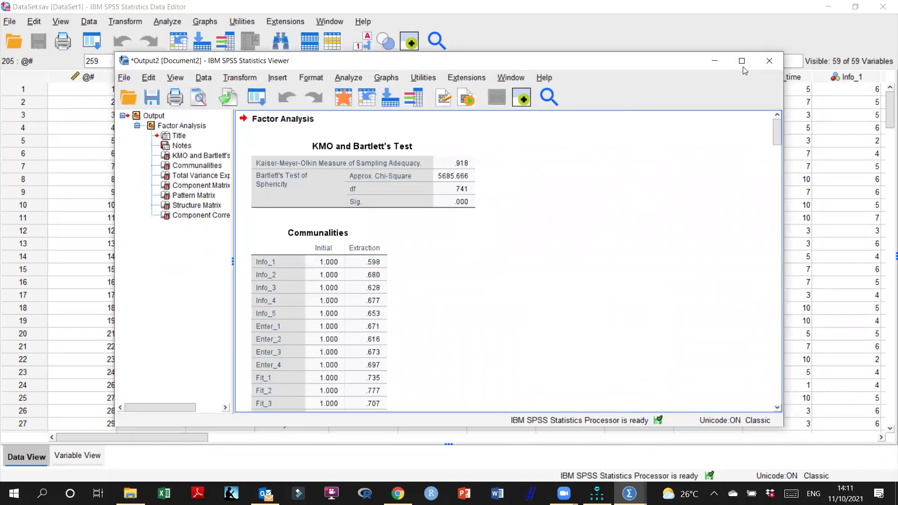
# Maximize the new output window and examine the Pattern Matrix for weak loadings and cross-loadings, starting with the Info items.
pyautogui.click(742, 62)
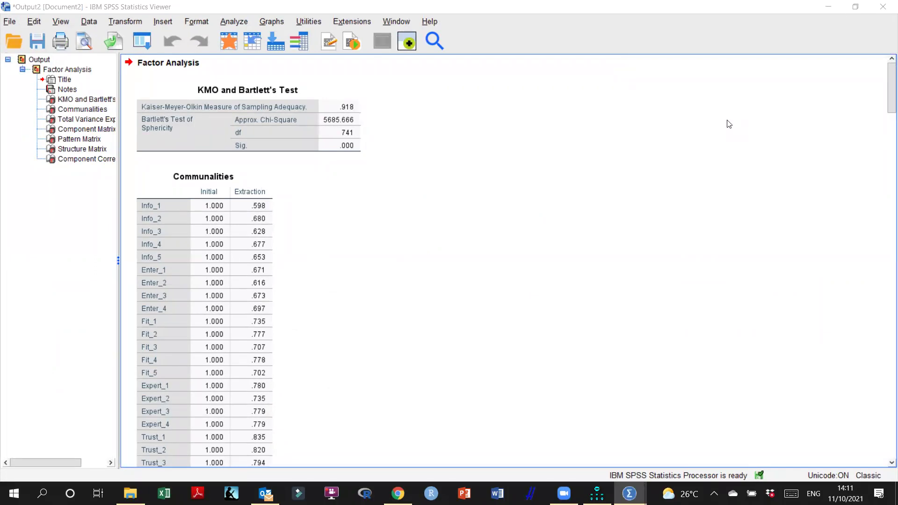
pyautogui.scroll(-2, 411, 283)
pyautogui.click(467, 315)
pyautogui.scroll(-15, 395, 292)
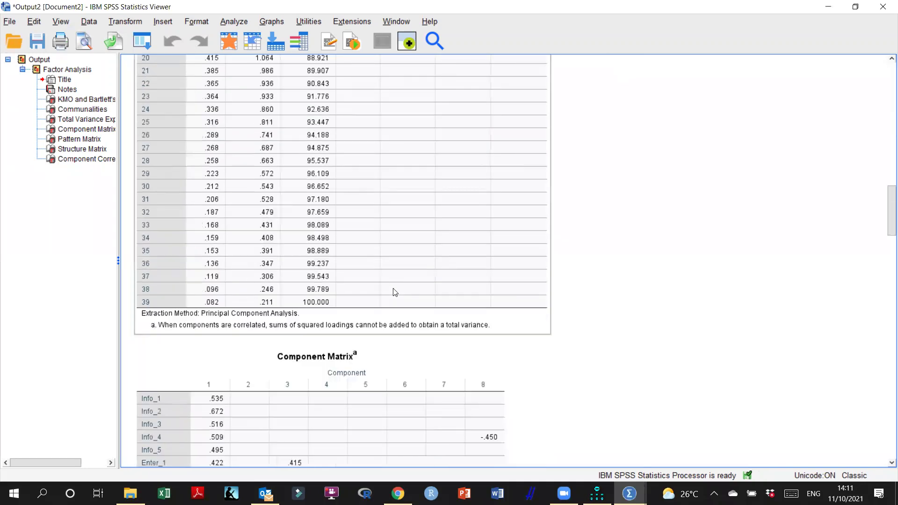
pyautogui.scroll(-15, 396, 292)
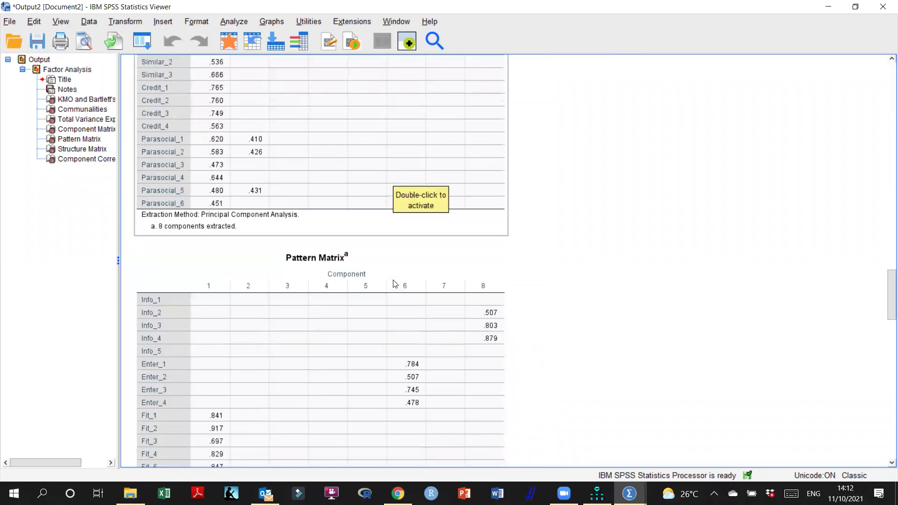
pyautogui.scroll(-4, 395, 284)
pyautogui.scroll(-3, 416, 223)
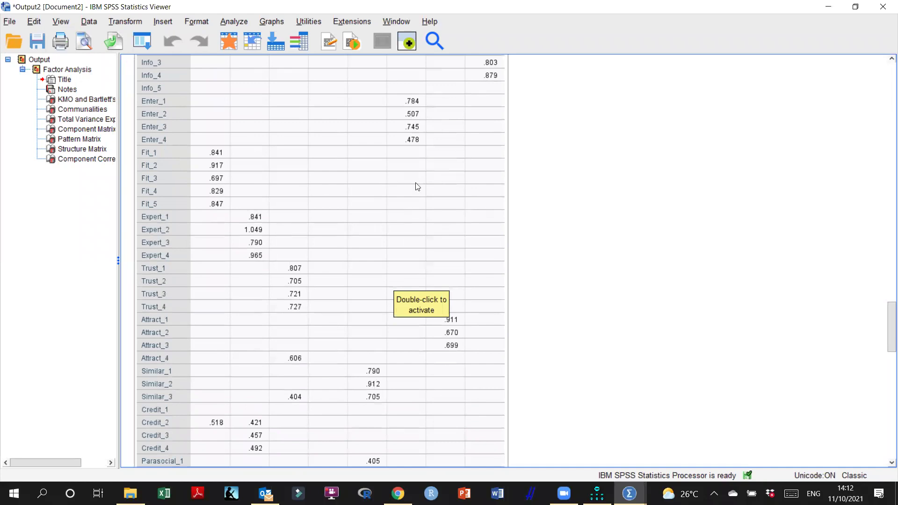
pyautogui.scroll(-4, 369, 256)
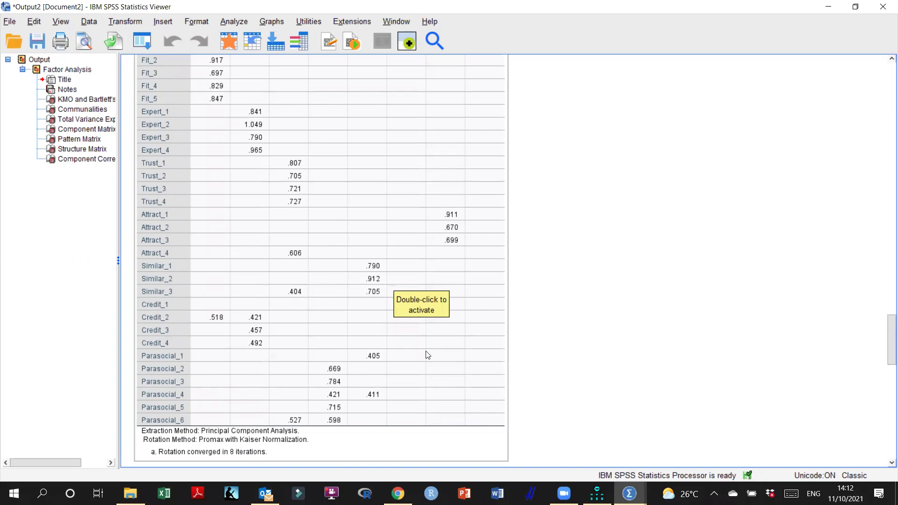
pyautogui.scroll(5, 426, 355)
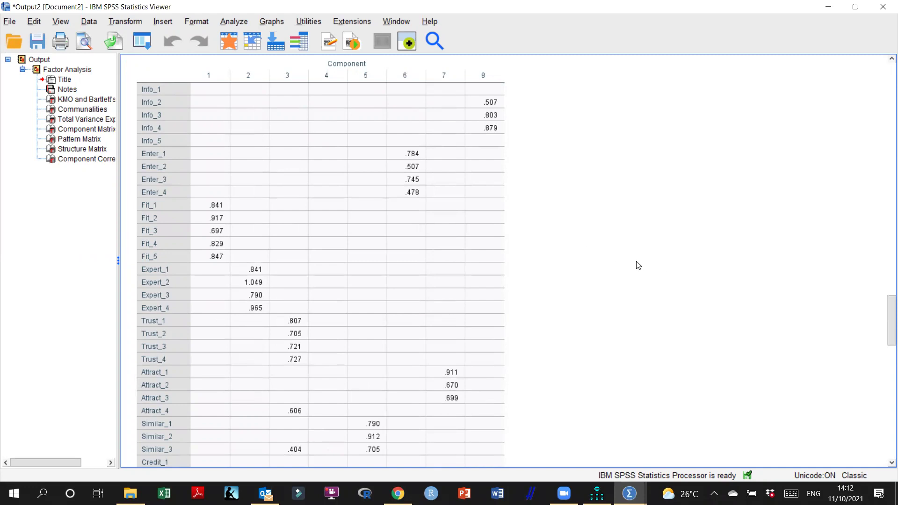
pyautogui.click(496, 119)
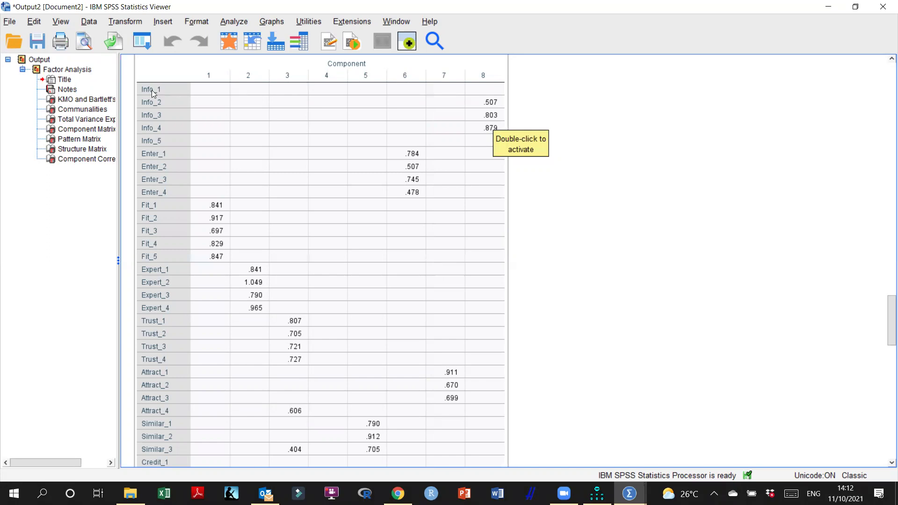
# Copy the Pattern Matrix from the output and paste it into cell C1 of a new blank Excel workbook.
pyautogui.click(275, 140)
pyautogui.rightClick(276, 140)
pyautogui.click(288, 160)
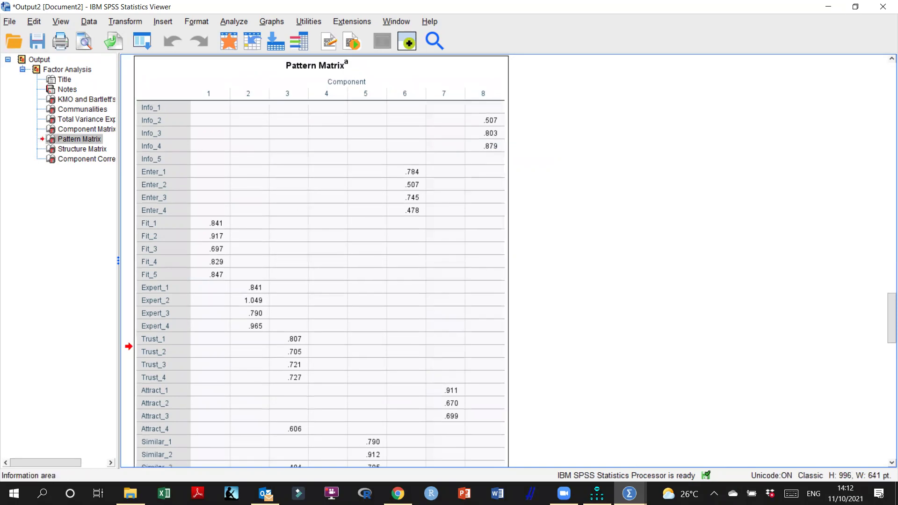
pyautogui.click(164, 494)
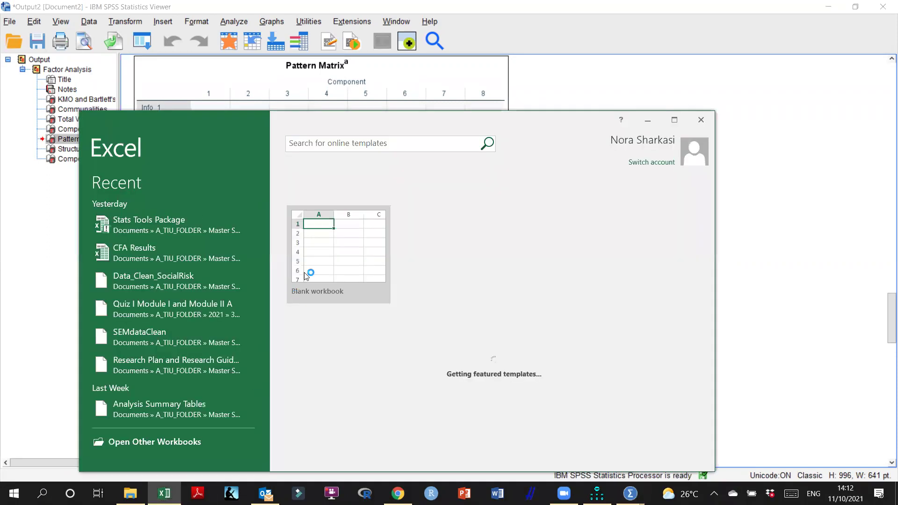
pyautogui.click(308, 269)
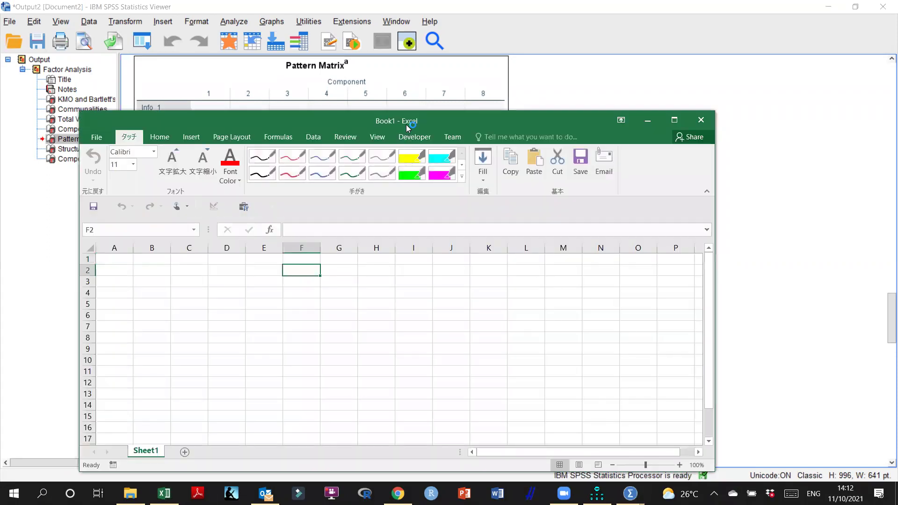
pyautogui.doubleClick(407, 124)
pyautogui.click(142, 161)
pyautogui.click(118, 149)
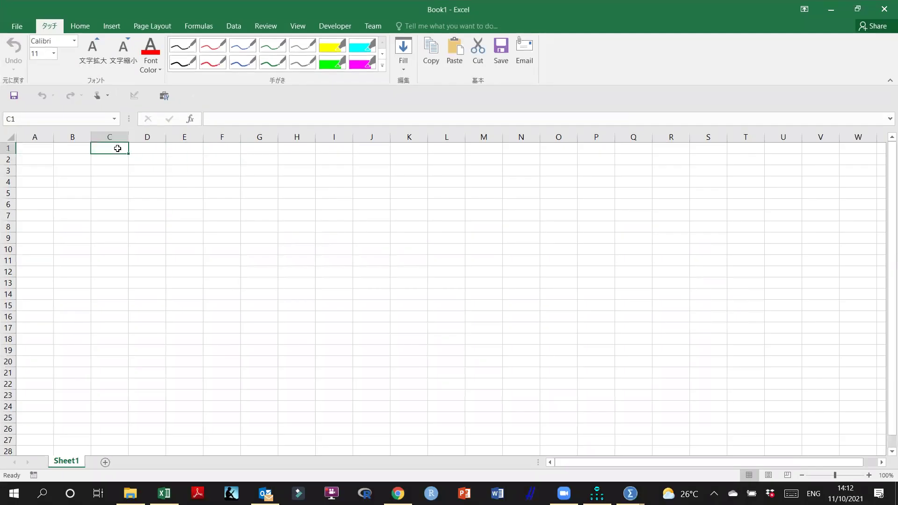
pyautogui.hotkey('ctrl', 'v')
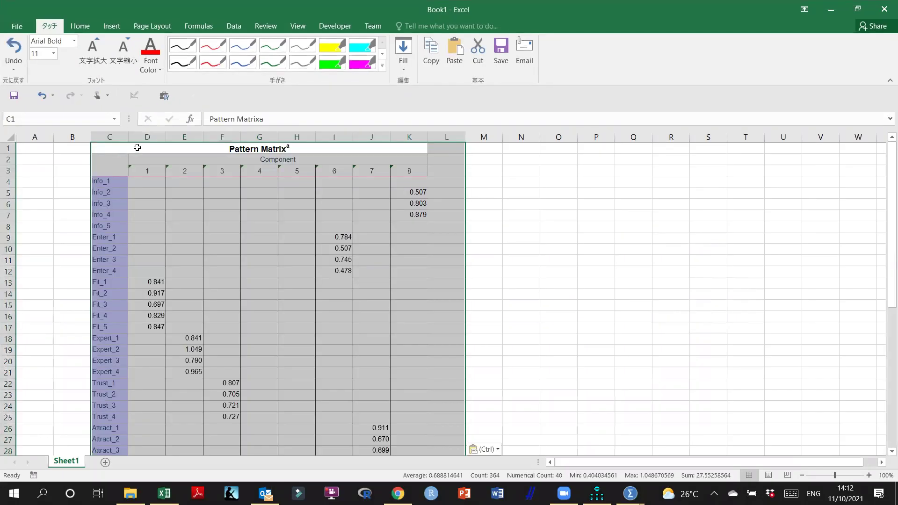
# Return to the SPSS output, look through its remaining tables down to the Component Correlation Matrix, and close the output document.
pyautogui.click(831, 10)
pyautogui.scroll(-8, 563, 241)
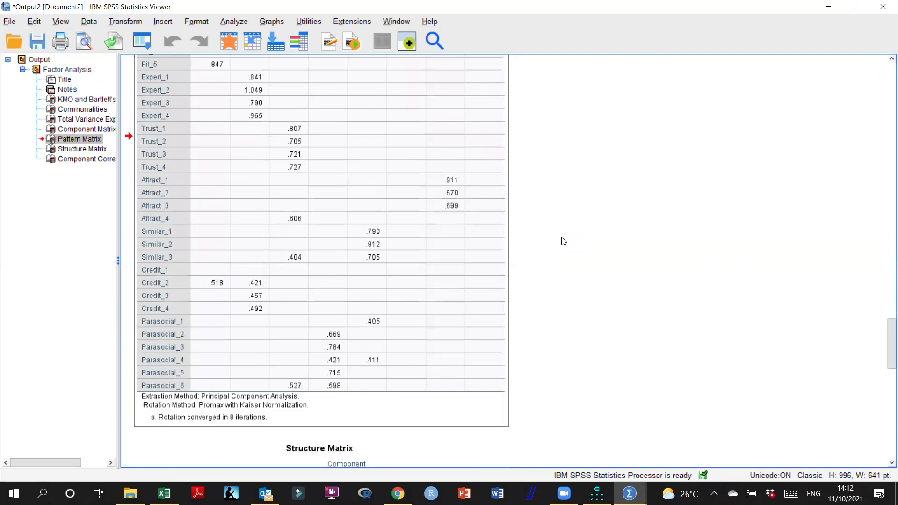
pyautogui.scroll(-12, 563, 242)
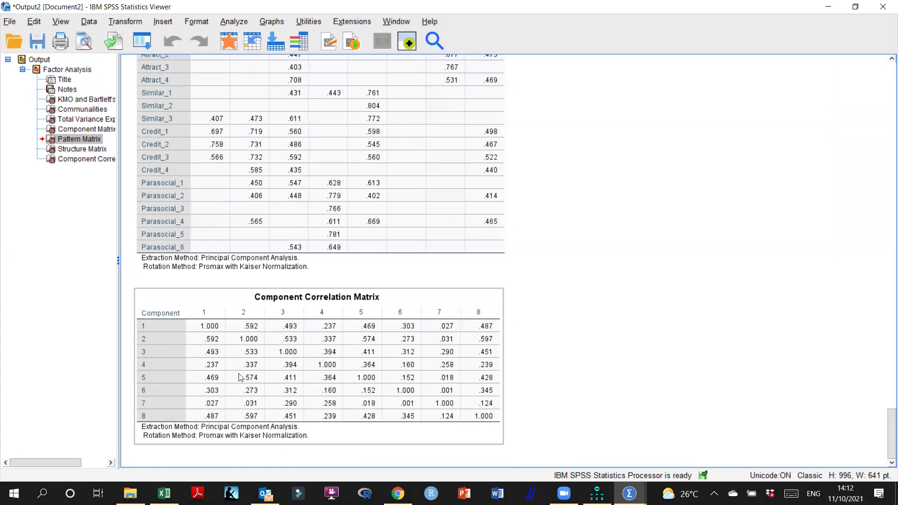
pyautogui.click(538, 421)
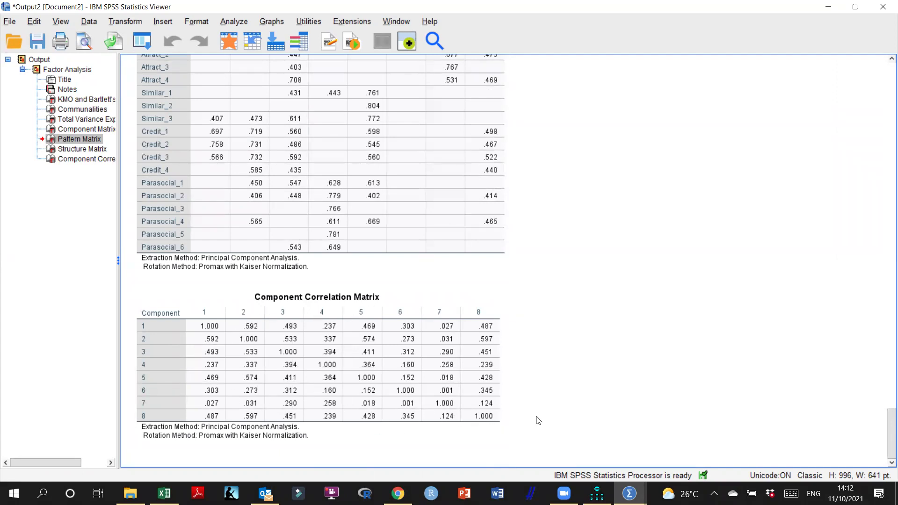
pyautogui.click(886, 6)
pyautogui.click(445, 261)
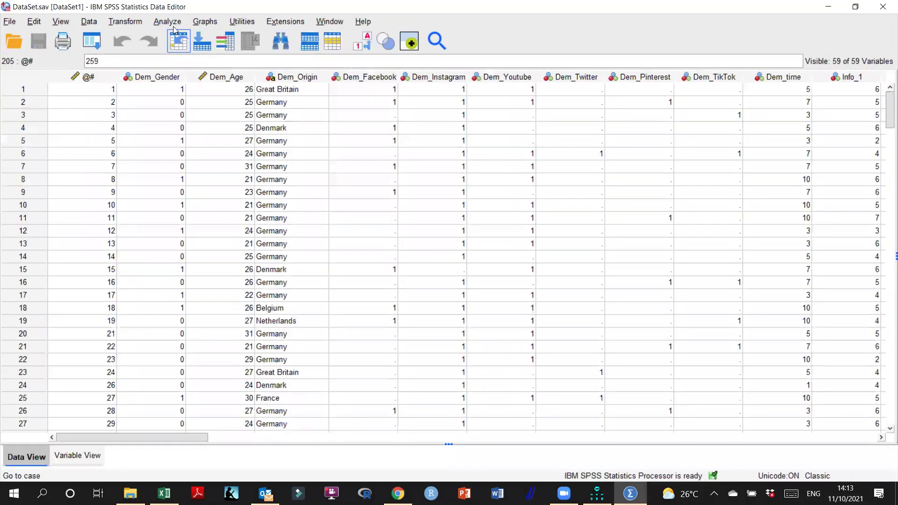
# Rerun the factor analysis, suppressing coefficients with an absolute value below .3.
pyautogui.click(170, 23)
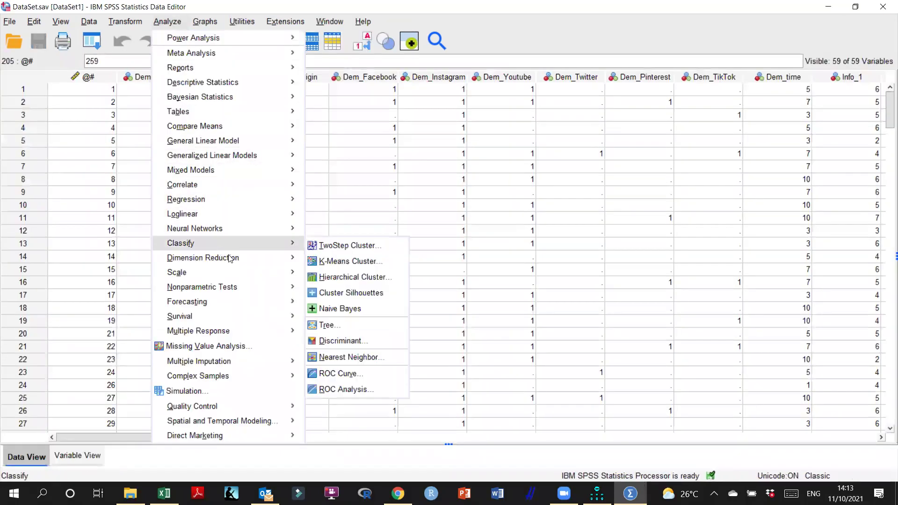
pyautogui.moveTo(231, 258)
pyautogui.click(323, 259)
pyautogui.click(701, 204)
pyautogui.doubleClick(496, 289)
pyautogui.click(496, 289)
pyautogui.click(410, 315)
pyautogui.click(482, 286)
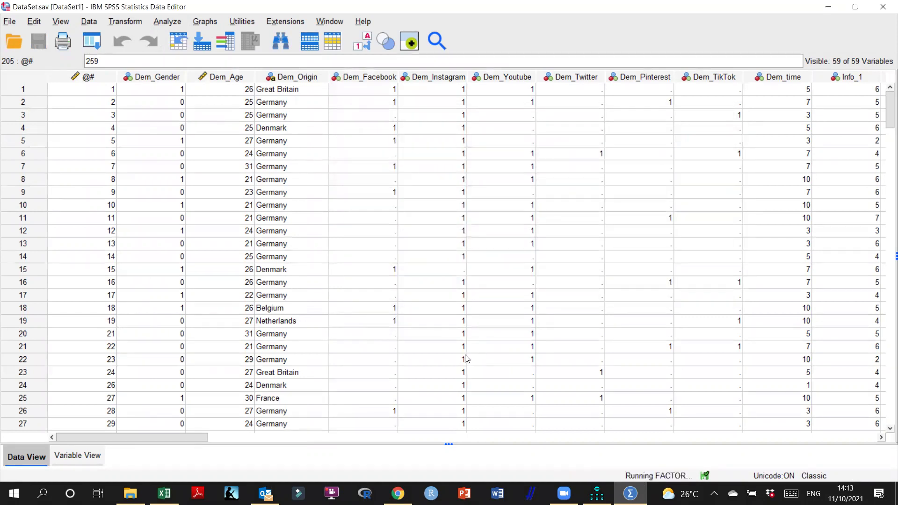
# Copy the Pattern Matrix from the new output and paste it into cell N1 of the Excel workbook, beside the first matrix.
pyautogui.scroll(-15, 455, 313)
pyautogui.scroll(-20, 457, 314)
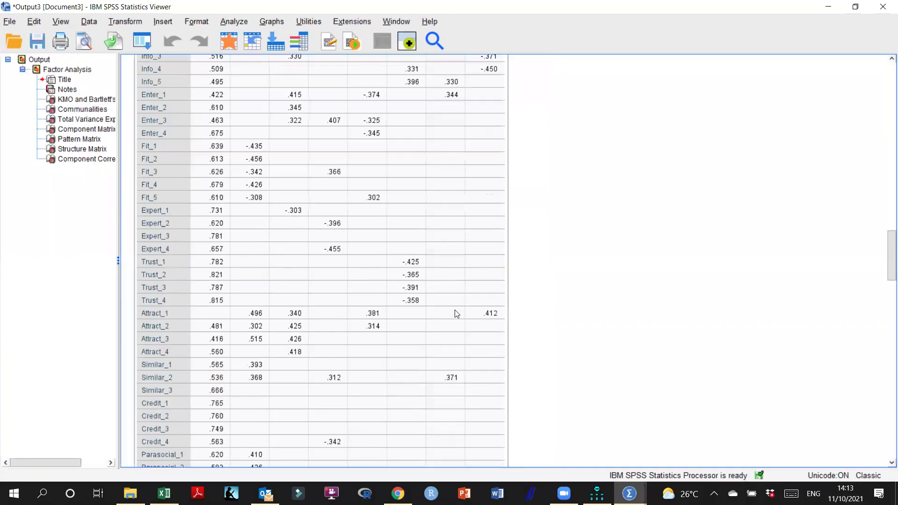
pyautogui.rightClick(342, 192)
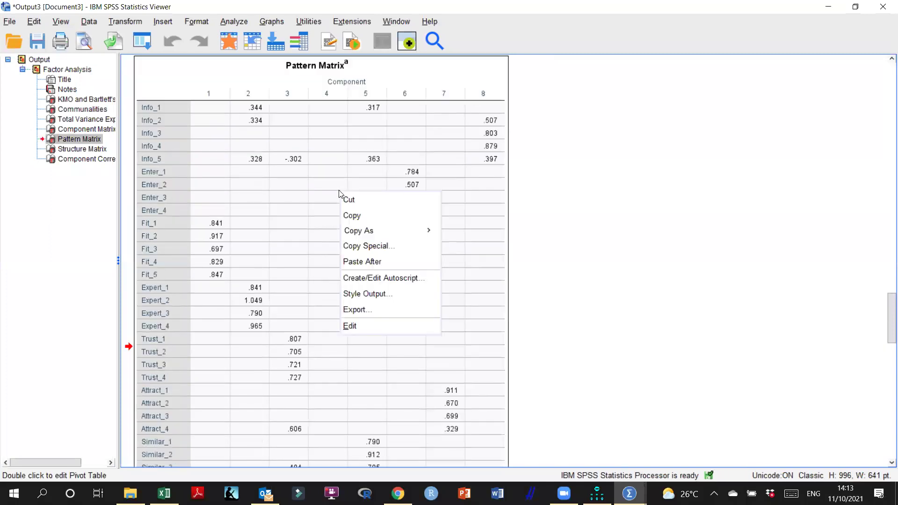
pyautogui.click(358, 220)
pyautogui.click(164, 493)
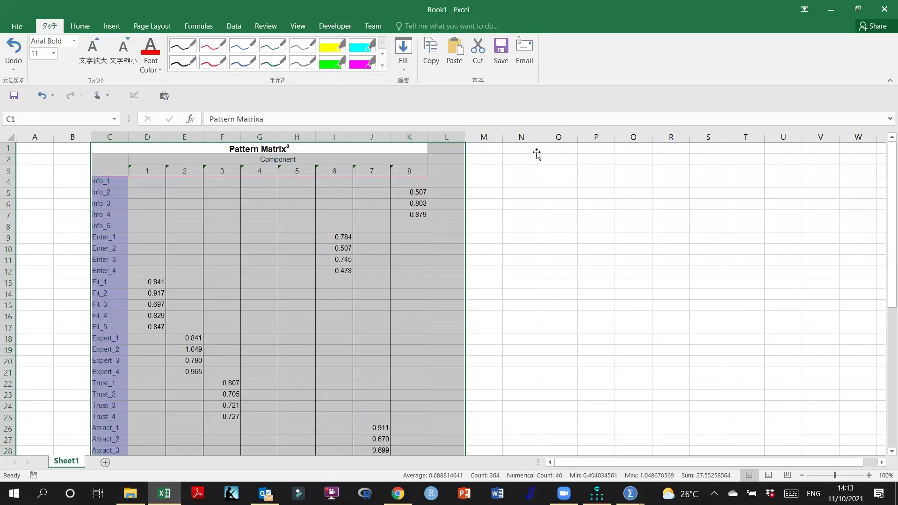
pyautogui.click(537, 149)
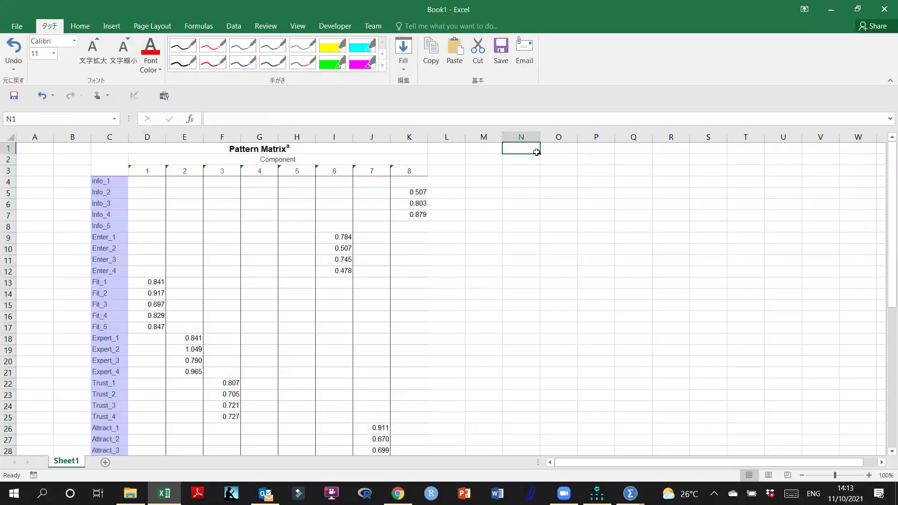
pyautogui.hotkey('ctrl', 'v')
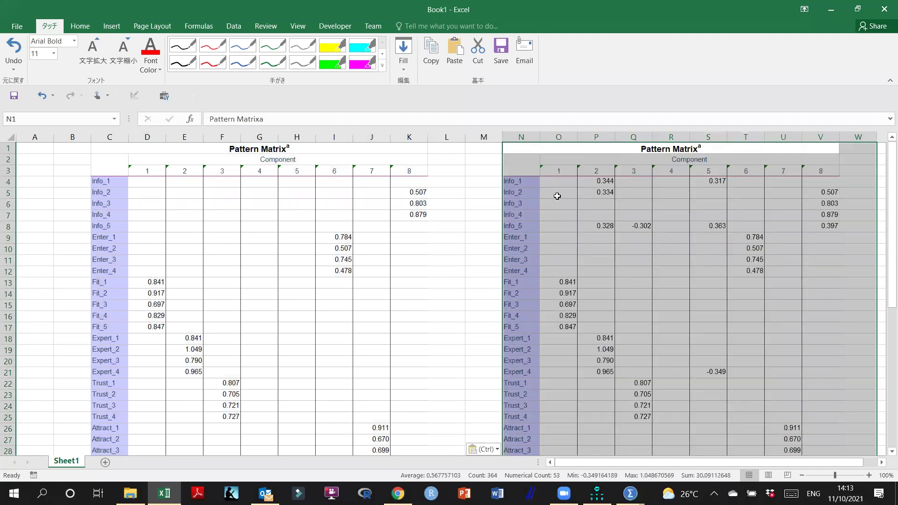
# Compare the Info_1 loadings in both matrices and check them against component 8 in the second one.
pyautogui.hscroll(2, 532, 213)
pyautogui.click(515, 216)
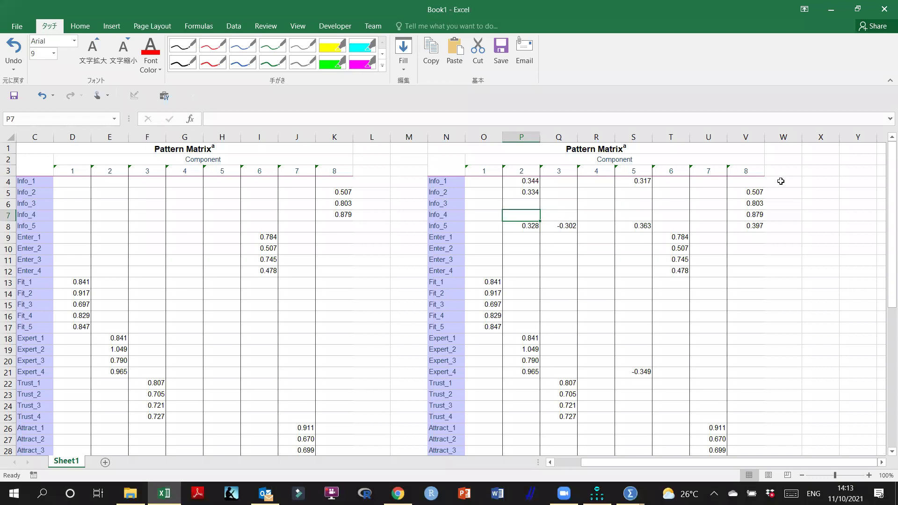
pyautogui.moveTo(757, 181); pyautogui.dragTo(451, 187)
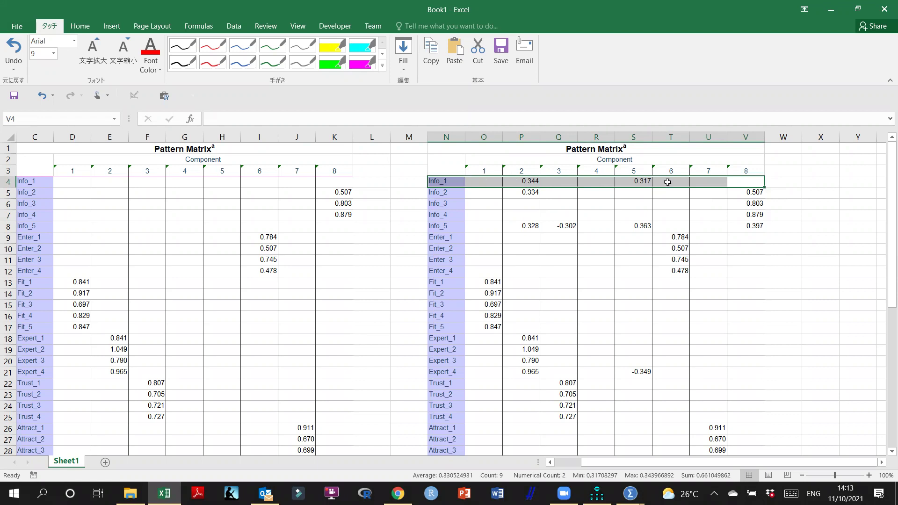
pyautogui.click(749, 171)
pyautogui.click(746, 138)
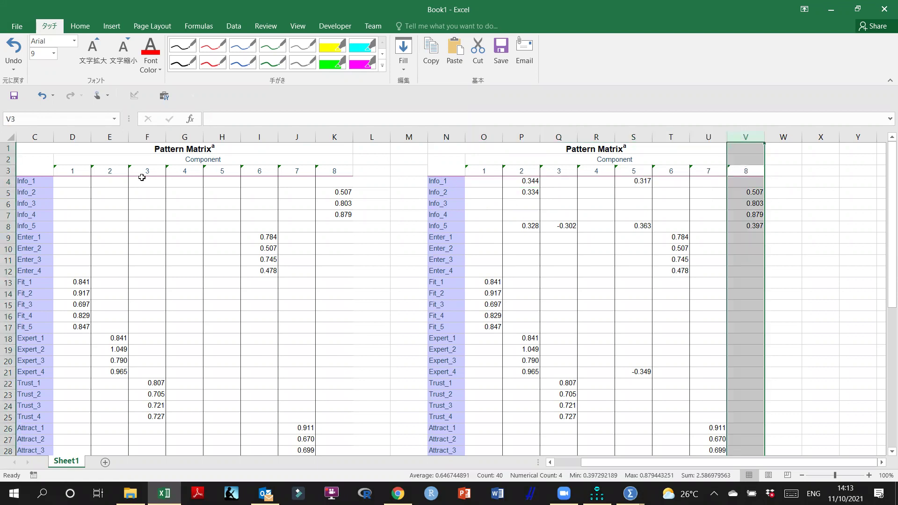
pyautogui.click(8, 182)
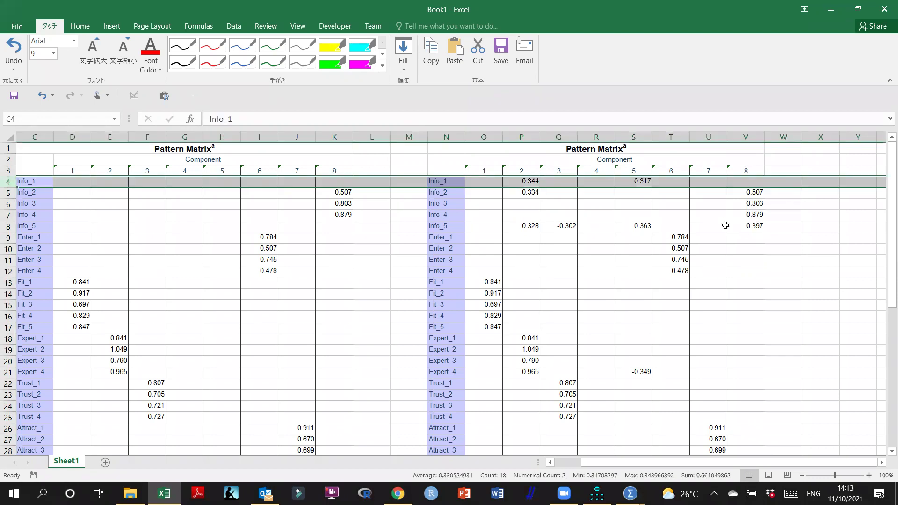
# Examine the Info_5 loadings on components 2, 3, 5 and 8 in the second matrix for cross-loadings.
pyautogui.click(749, 225)
pyautogui.click(645, 226)
pyautogui.click(564, 226)
pyautogui.click(530, 226)
pyautogui.click(635, 228)
pyautogui.click(561, 226)
pyautogui.click(524, 227)
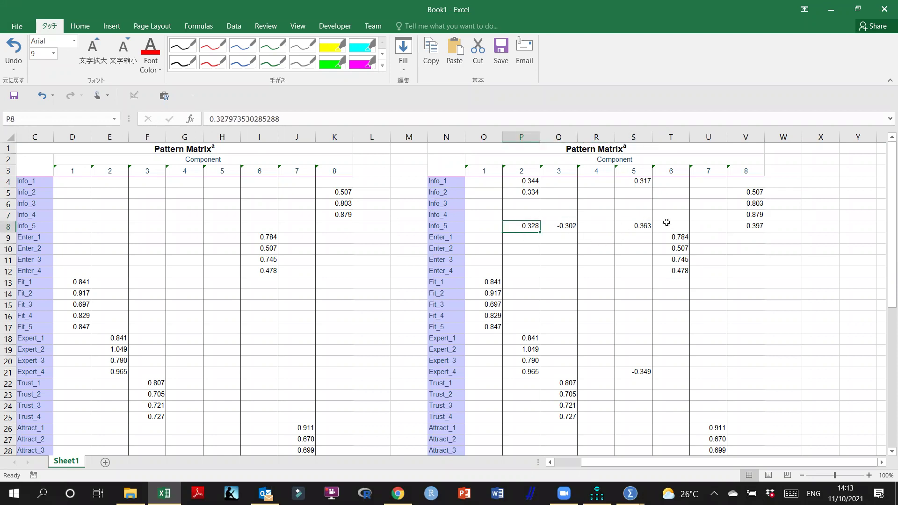
pyautogui.moveTo(638, 226); pyautogui.dragTo(533, 234)
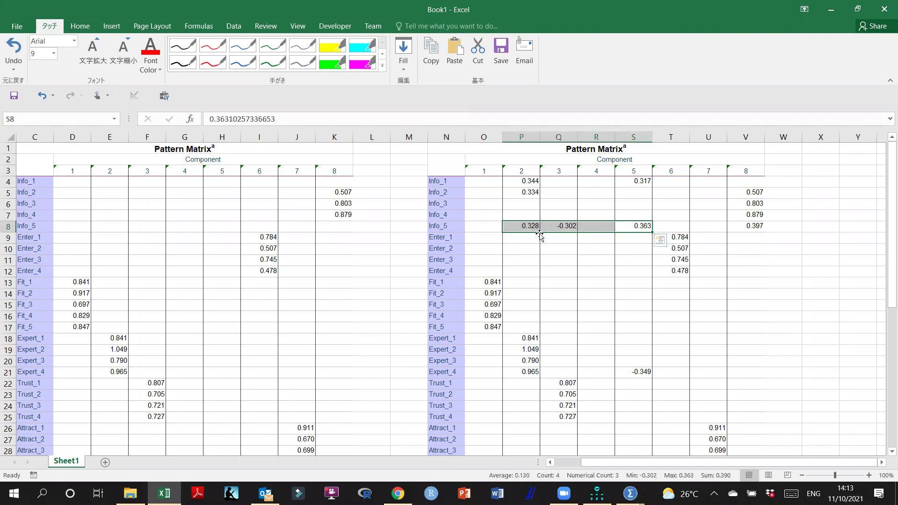
# Bold the Info_5 loading on component 8 in the second matrix and compare it with the item's other loadings.
pyautogui.click(753, 228)
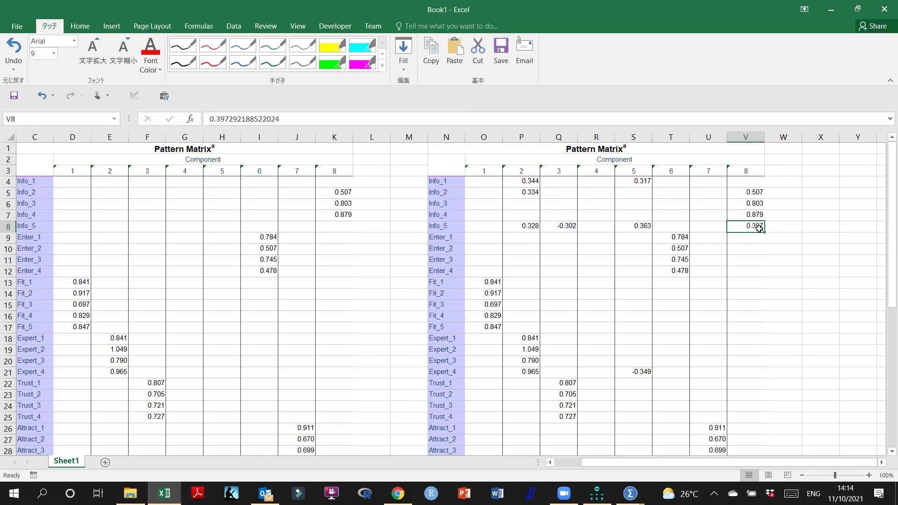
pyautogui.hotkey('ctrl', 'b')
pyautogui.click(639, 224)
pyautogui.click(511, 226)
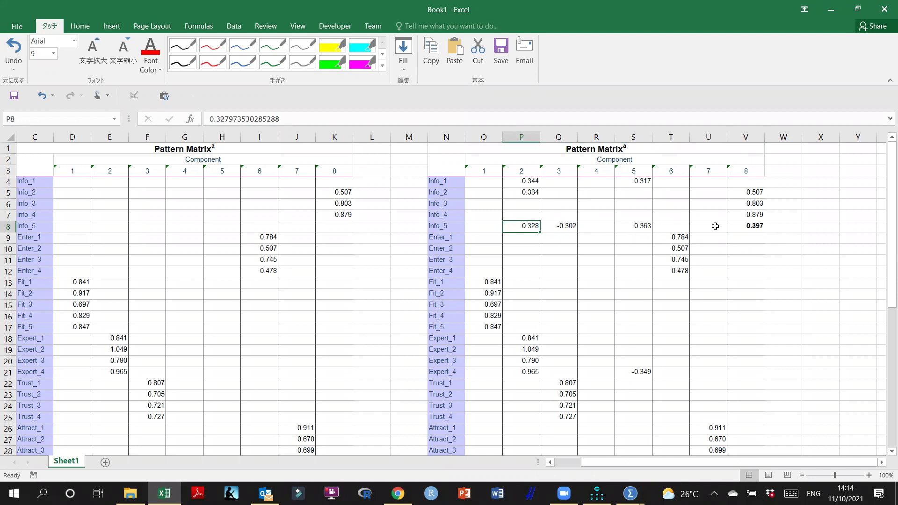
pyautogui.moveTo(756, 193); pyautogui.dragTo(756, 226)
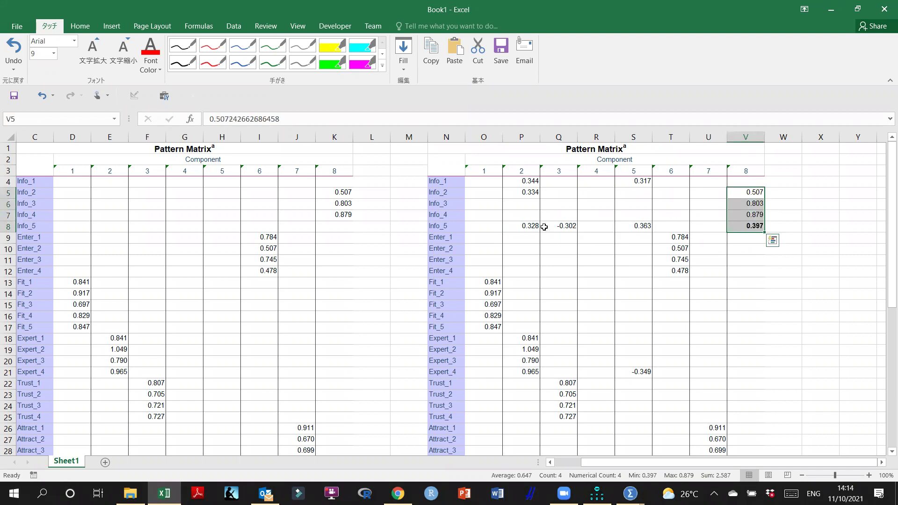
pyautogui.moveTo(433, 226); pyautogui.dragTo(750, 227)
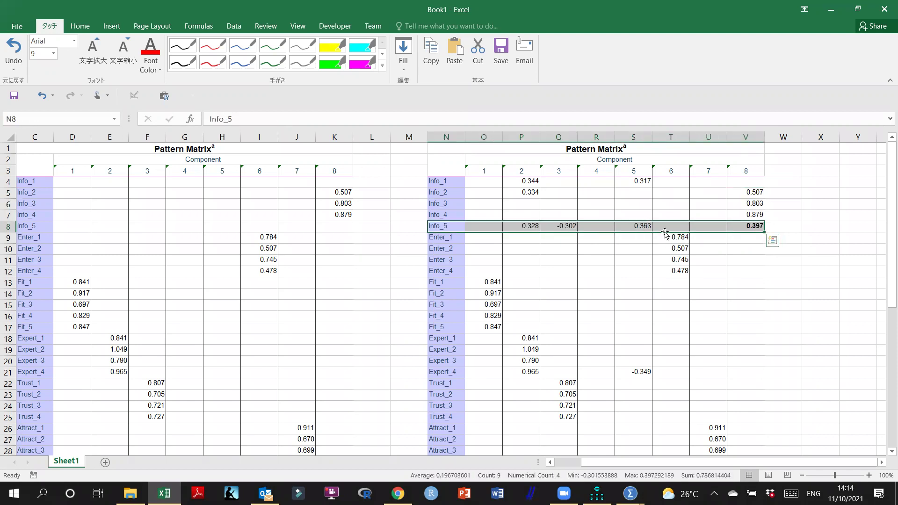
# Replace the second matrix's title with its suppression cutoff, 0.3.
pyautogui.click(446, 148)
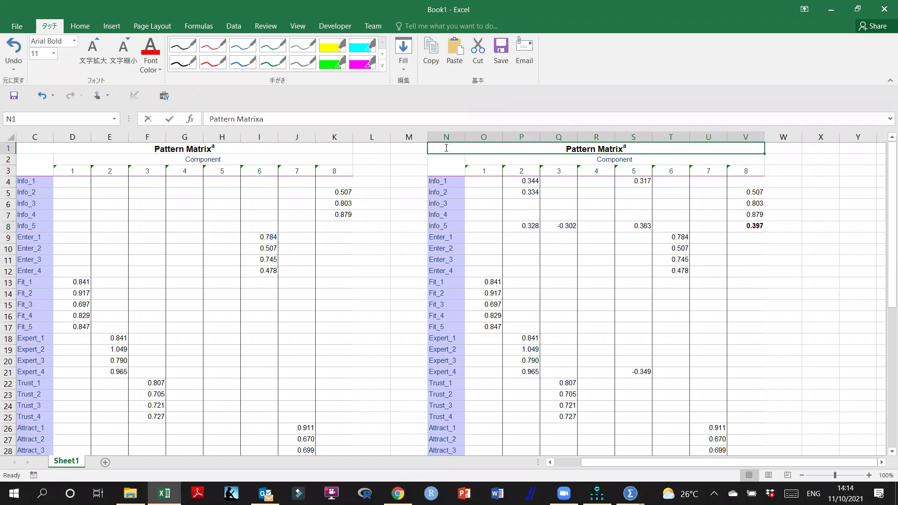
pyautogui.write('0.3')
pyautogui.click(436, 155)
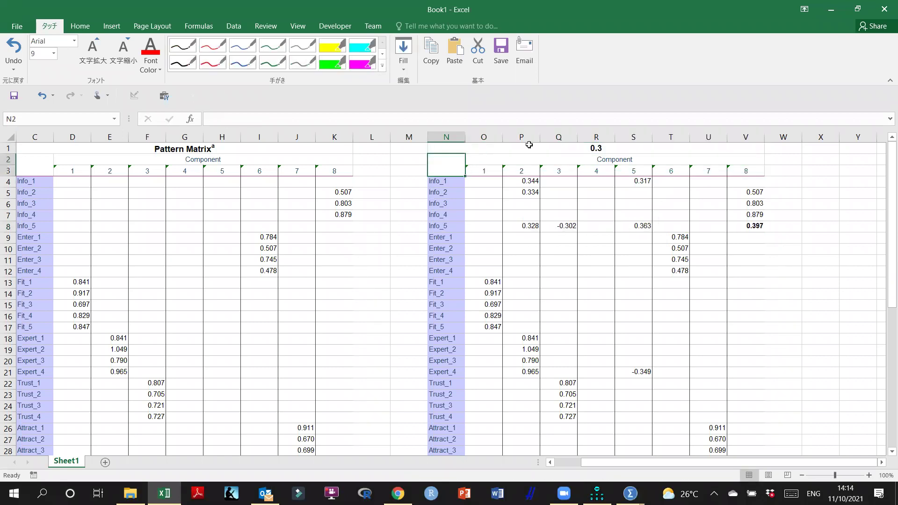
pyautogui.click(590, 150)
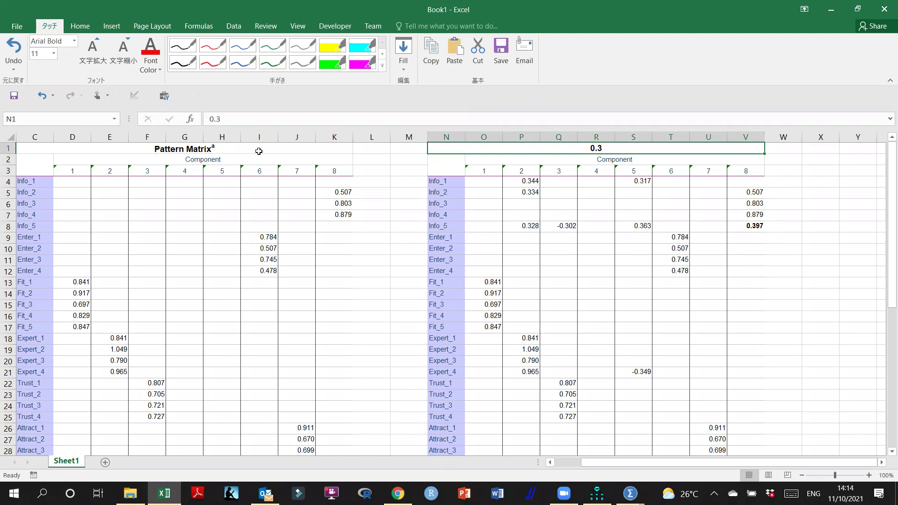
# Replace the first matrix's title with its suppression cutoff, 0.4.
pyautogui.click(96, 149)
pyautogui.doubleClick(274, 147)
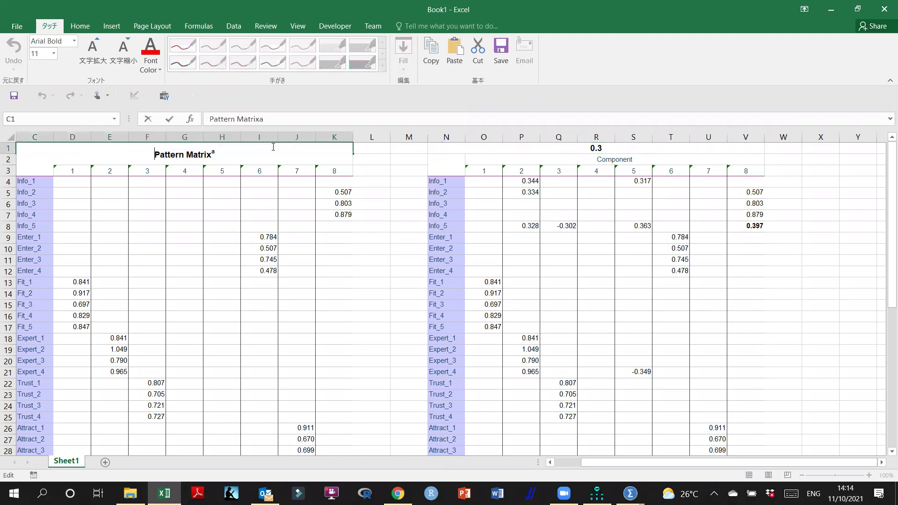
pyautogui.click(534, 148)
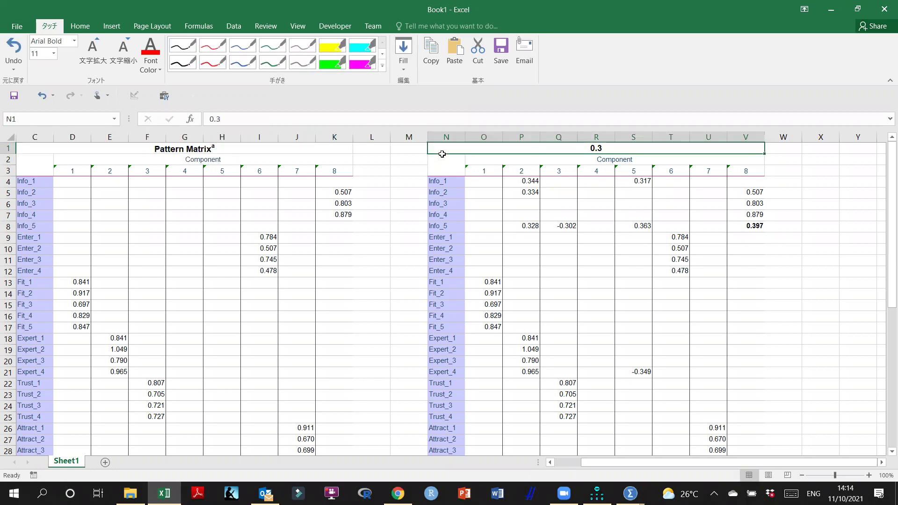
pyautogui.click(269, 151)
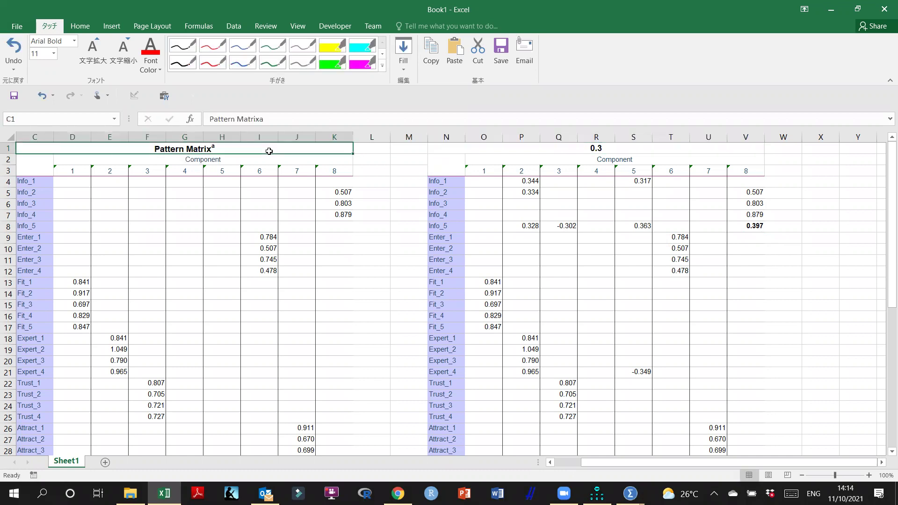
pyautogui.write('0.4')
pyautogui.click(401, 192)
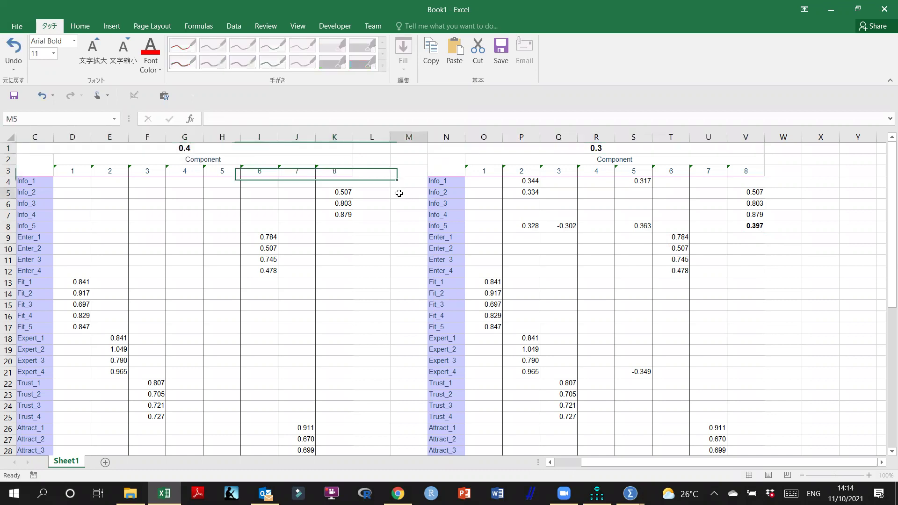
# Compare the Info_1 and Info_5 rows across the 0.4 and 0.3 matrices for missing or cross loadings.
pyautogui.click(179, 149)
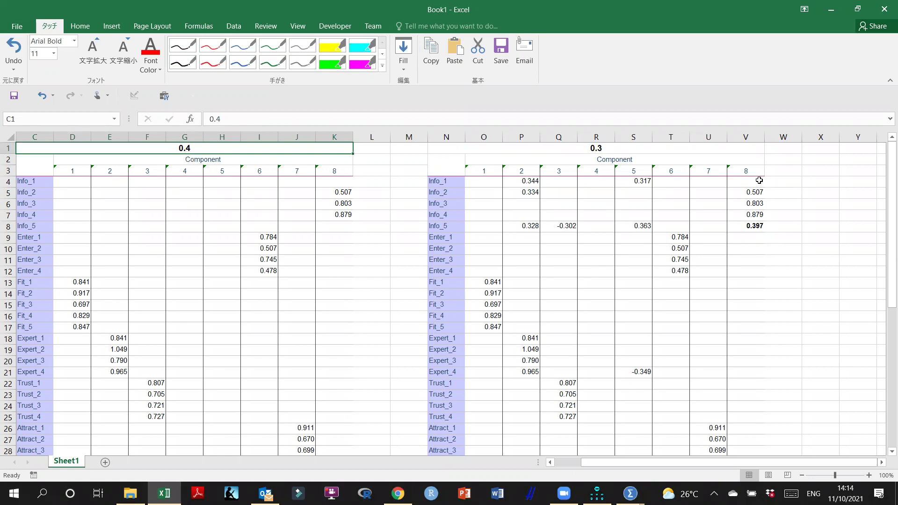
pyautogui.moveTo(758, 181); pyautogui.dragTo(440, 181)
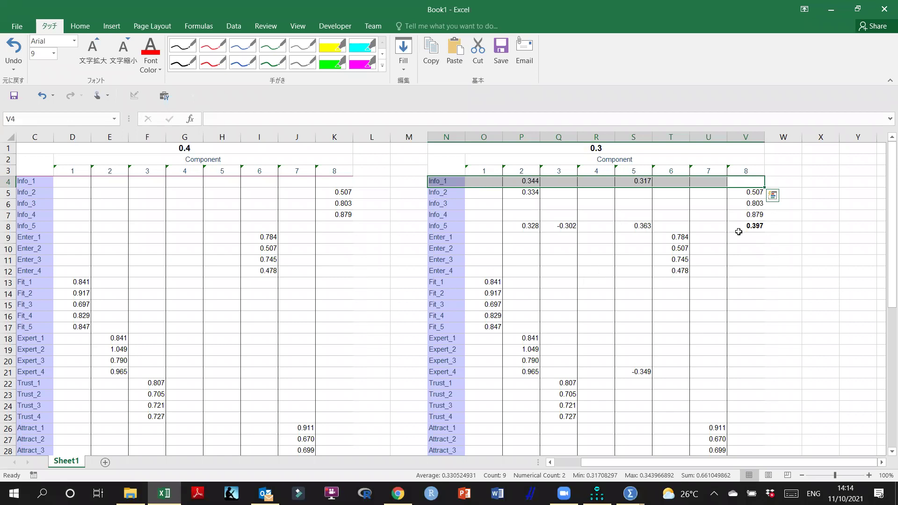
pyautogui.moveTo(754, 225); pyautogui.dragTo(449, 226)
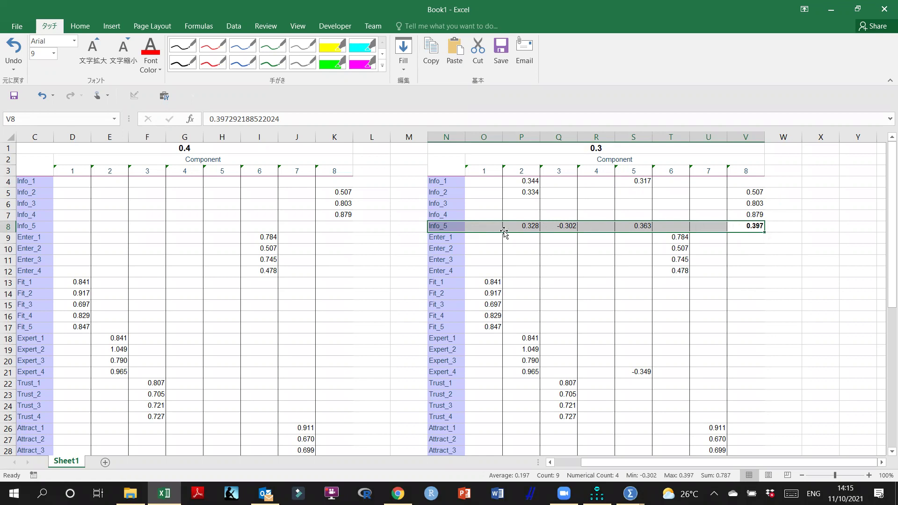
pyautogui.moveTo(320, 221); pyautogui.dragTo(31, 226)
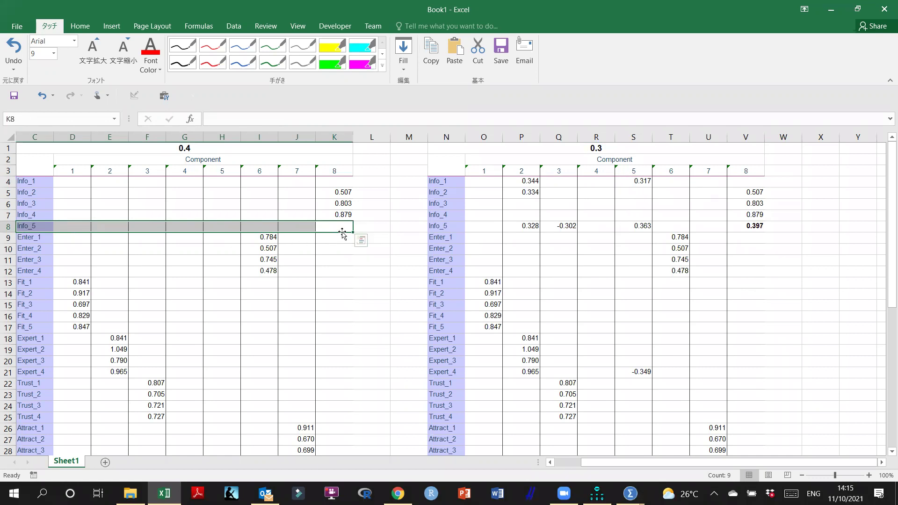
pyautogui.moveTo(340, 226); pyautogui.dragTo(25, 218)
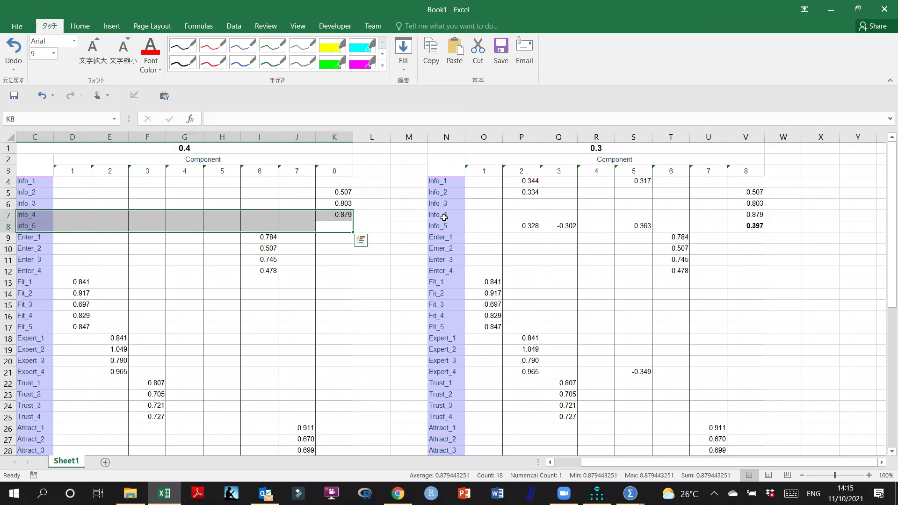
pyautogui.moveTo(749, 226); pyautogui.dragTo(443, 223)
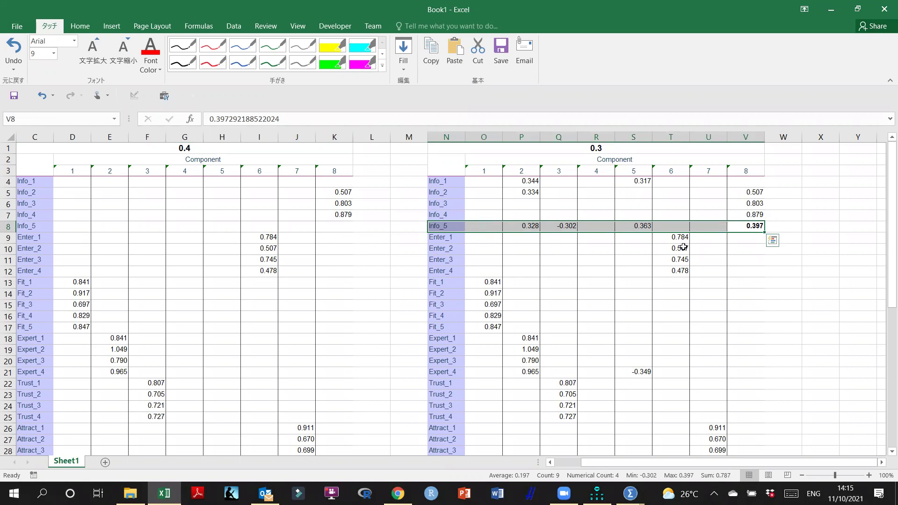
# Bold the Info_5 and Info_1 item labels in the 0.3 matrix.
pyautogui.click(441, 226)
pyautogui.click(438, 184)
pyautogui.hotkey('ctrl', 'b')
# Examine the Enter, Expert, Info_1, Info_2 and Trust loadings in the 0.3 matrix by component.
pyautogui.moveTo(679, 236); pyautogui.dragTo(680, 271)
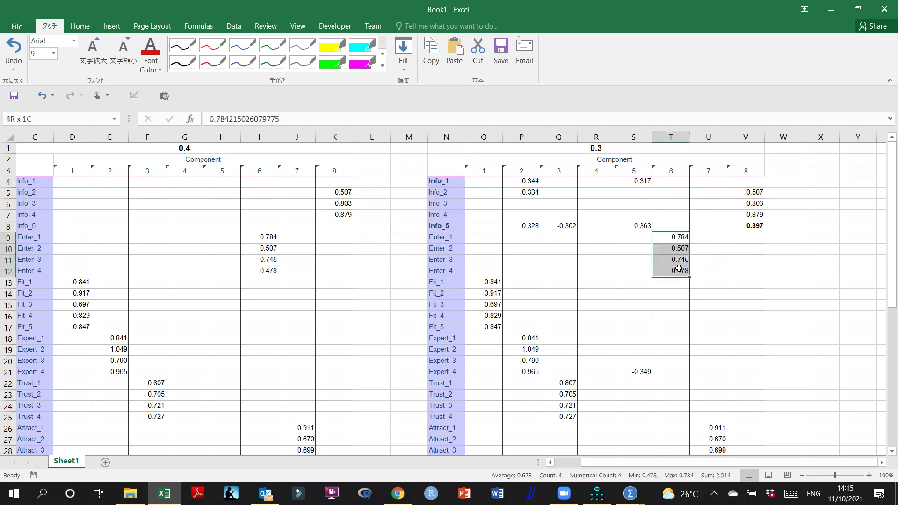
pyautogui.scroll(-1, 630, 266)
pyautogui.moveTo(487, 239); pyautogui.dragTo(529, 338)
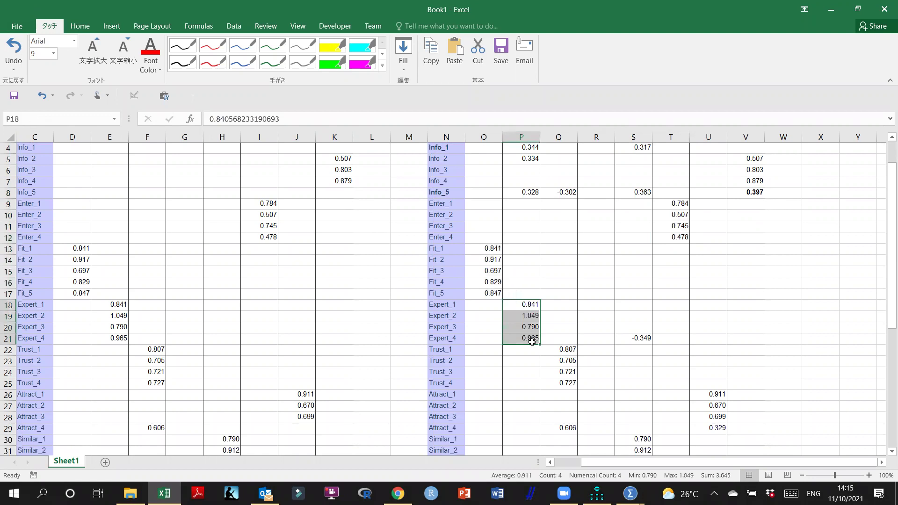
pyautogui.scroll(1, 519, 243)
pyautogui.moveTo(525, 184); pyautogui.dragTo(525, 192)
pyautogui.click(525, 183)
pyautogui.moveTo(613, 181); pyautogui.dragTo(409, 189)
pyautogui.moveTo(758, 193); pyautogui.dragTo(531, 194)
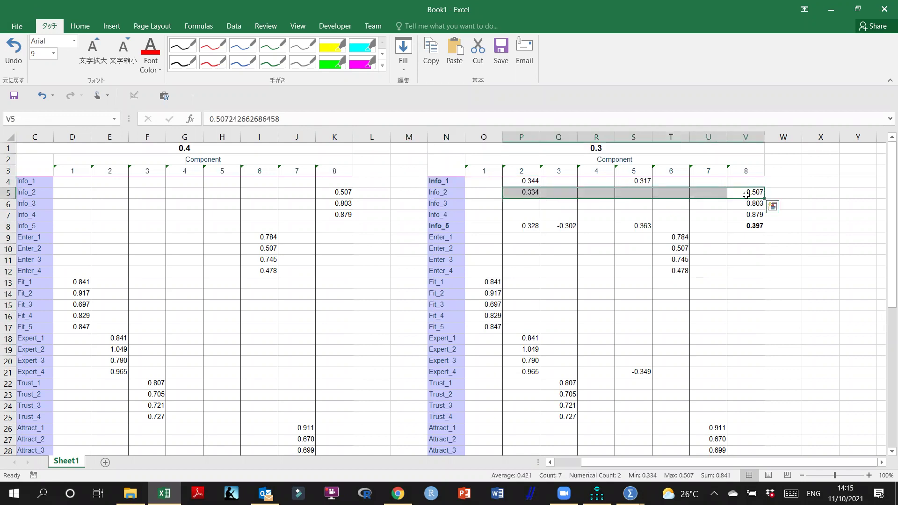
pyautogui.scroll(-4, 603, 258)
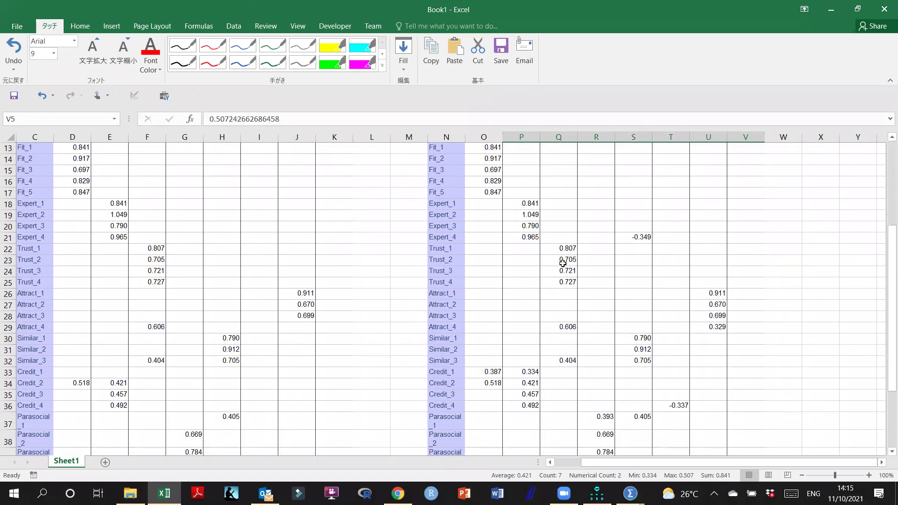
pyautogui.moveTo(564, 248); pyautogui.dragTo(564, 283)
# Widen the 0.3 matrix's item label column so the Parasocial labels fit on one line.
pyautogui.scroll(-3, 567, 349)
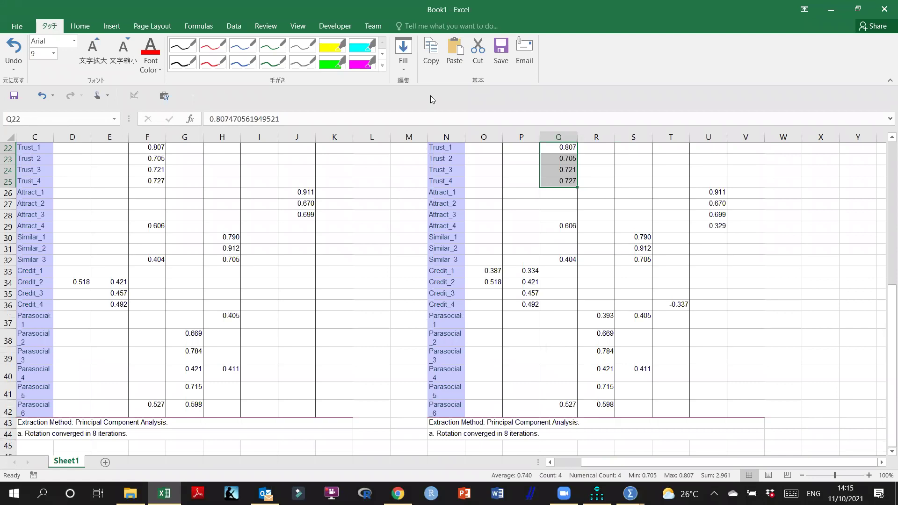
pyautogui.moveTo(465, 137); pyautogui.dragTo(493, 137)
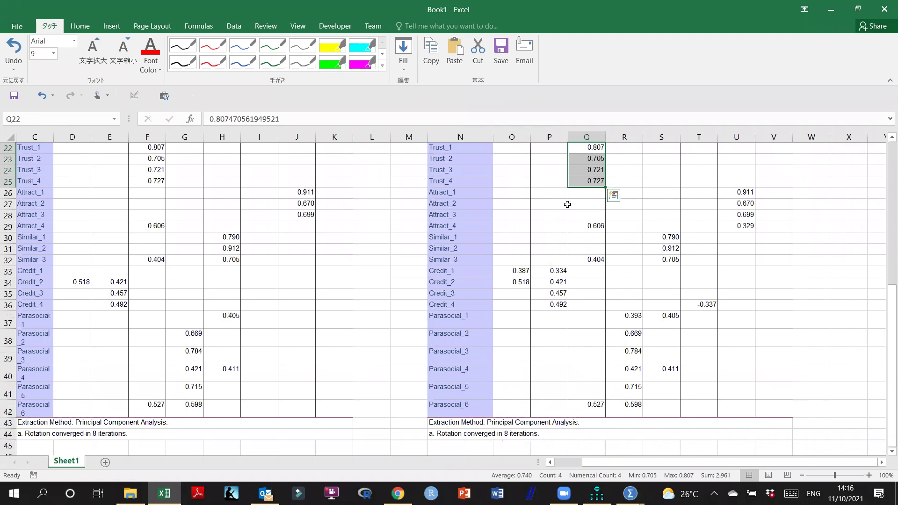
pyautogui.hscroll(3, 573, 253)
# Bold the Fit_1 to Fit_5 loadings on component 1 in the 0.3 matrix.
pyautogui.scroll(7, 573, 253)
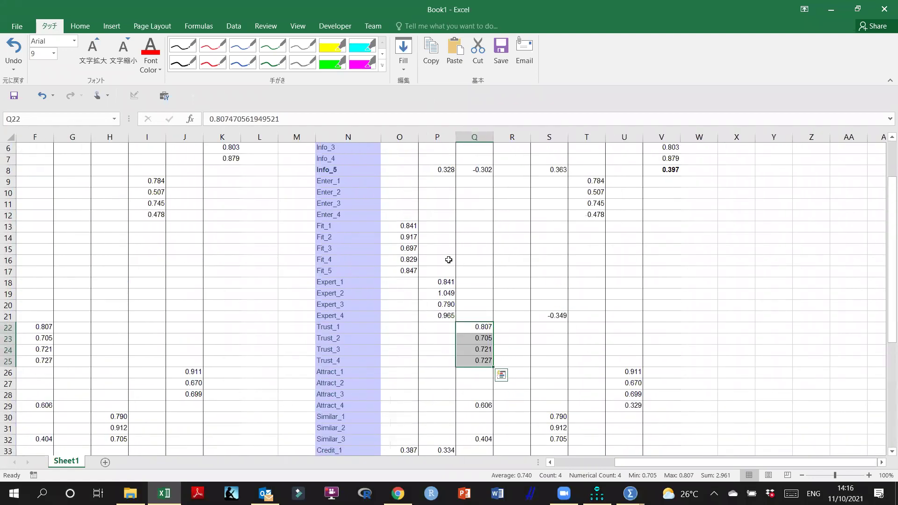
pyautogui.scroll(-1, 398, 223)
pyautogui.moveTo(407, 249); pyautogui.dragTo(408, 294)
pyautogui.hotkey('ctrl', 'b')
# Bold the Credit_1 to Credit_4 loadings on component 2 in the 0.3 matrix.
pyautogui.scroll(-4, 419, 304)
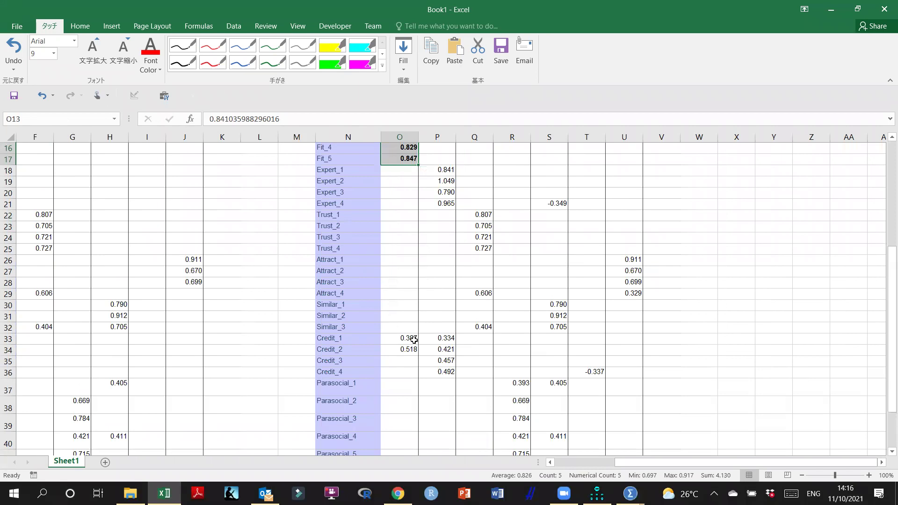
pyautogui.moveTo(441, 338); pyautogui.dragTo(444, 370)
pyautogui.hotkey('ctrl', 'b')
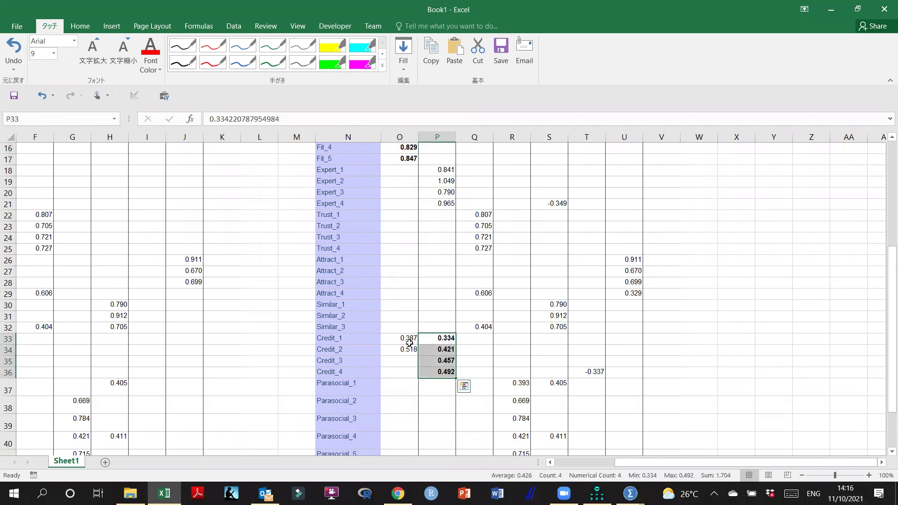
# Examine the Credit items' loadings on components 1 and 2 and compare them with the Expert items' loadings on component 2.
pyautogui.click(405, 339)
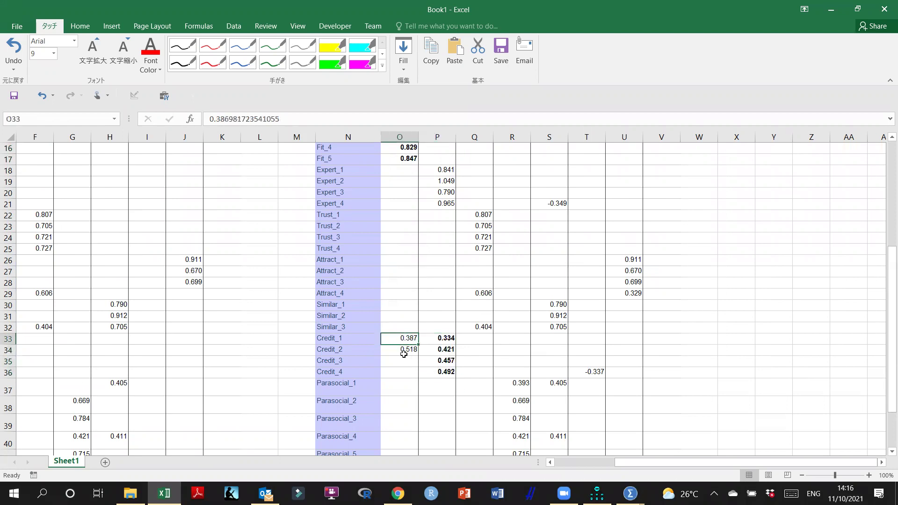
pyautogui.moveTo(339, 338); pyautogui.dragTo(440, 370)
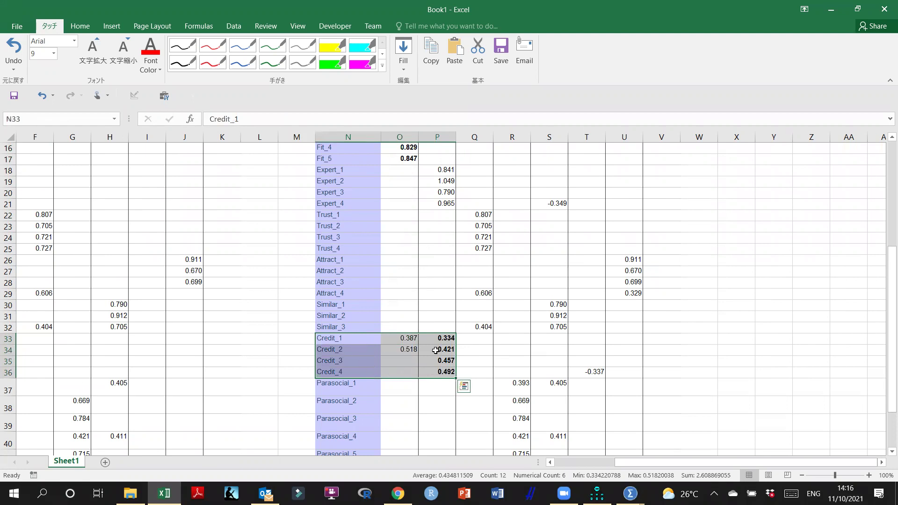
pyautogui.scroll(2, 440, 352)
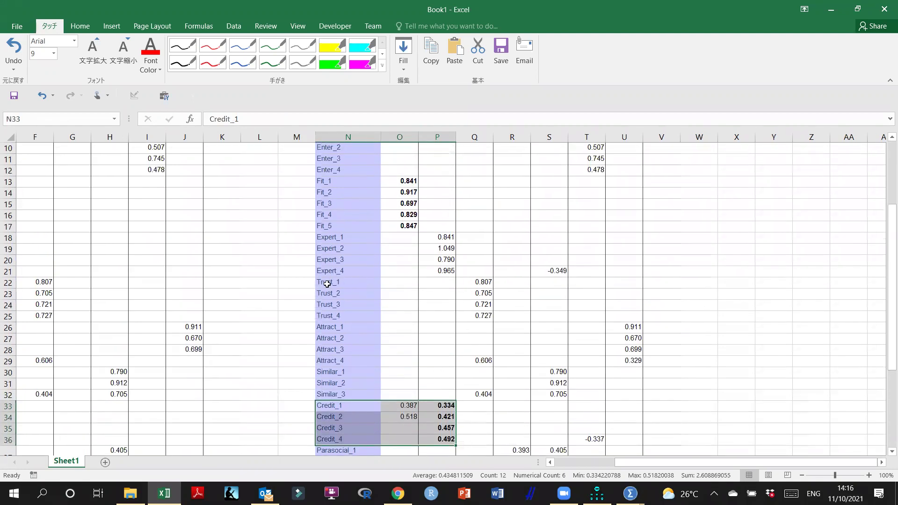
pyautogui.moveTo(327, 237); pyautogui.dragTo(431, 271)
pyautogui.scroll(3, 437, 278)
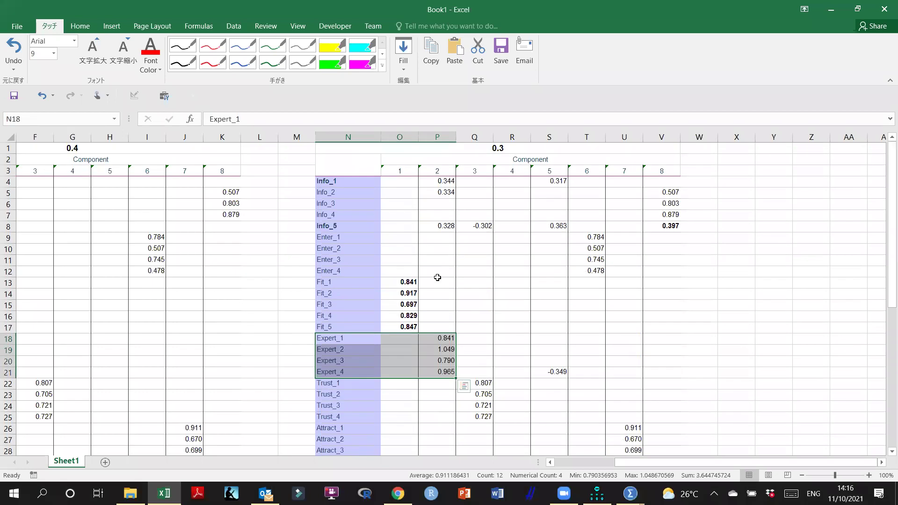
pyautogui.scroll(-4, 489, 285)
pyautogui.scroll(-4, 495, 290)
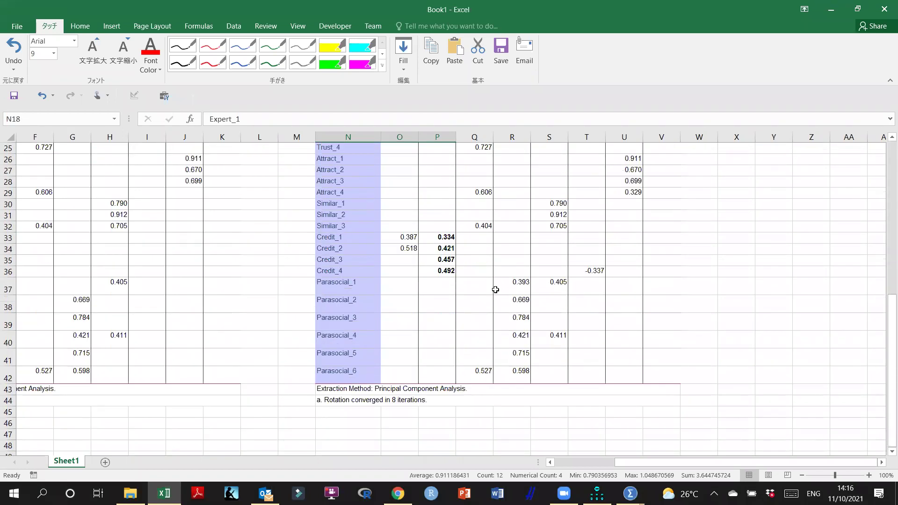
pyautogui.scroll(8, 580, 289)
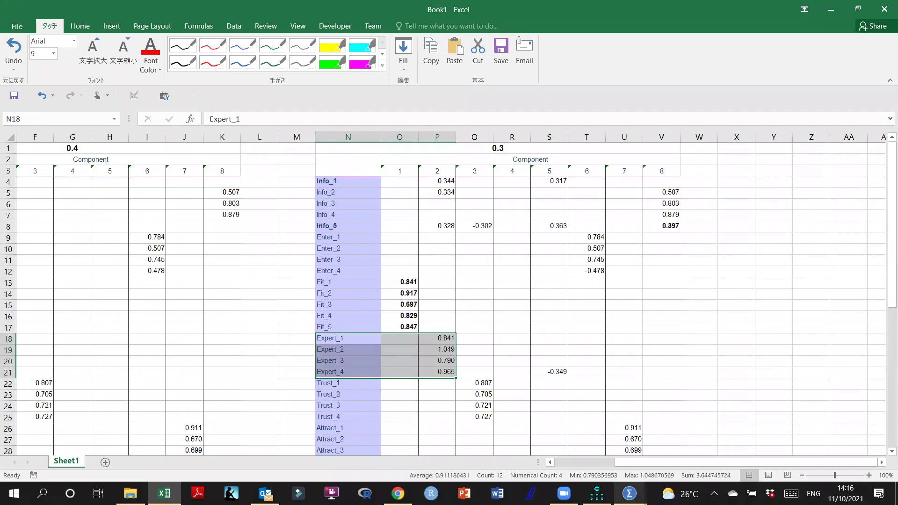
# Switch to SPSS and close the Output3 viewer without saving it.
pyautogui.moveTo(630, 494)
pyautogui.click(668, 471)
pyautogui.click(883, 7)
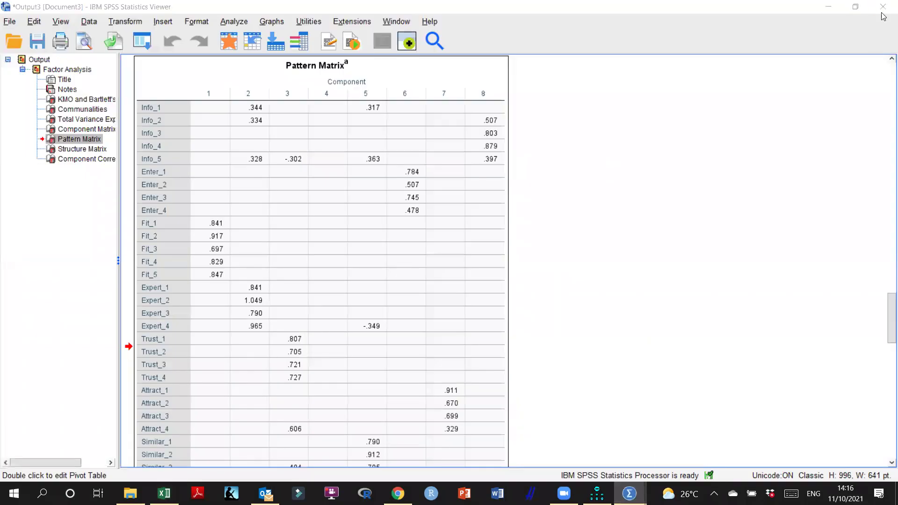
pyautogui.click(447, 262)
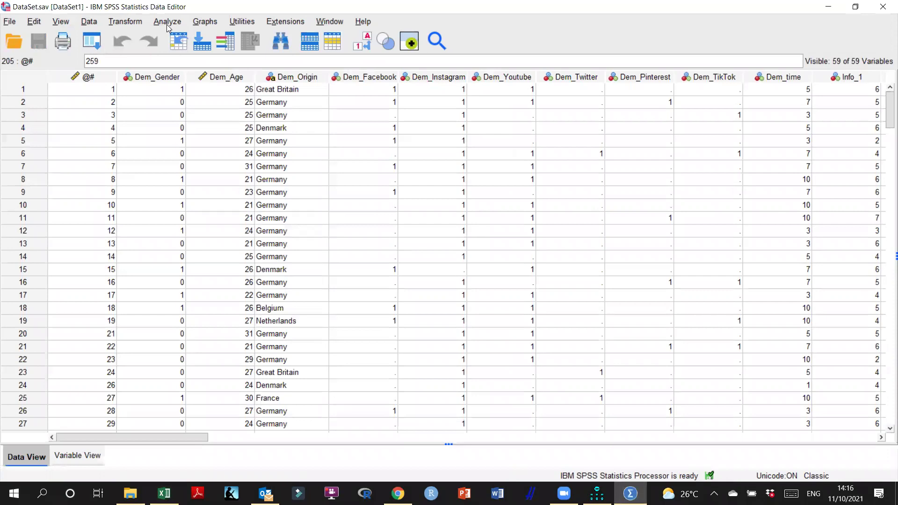
# Reopen the Factor Analysis setup and remove Credit_1 to Credit_4 from the analysed variables.
pyautogui.click(167, 23)
pyautogui.moveTo(241, 259)
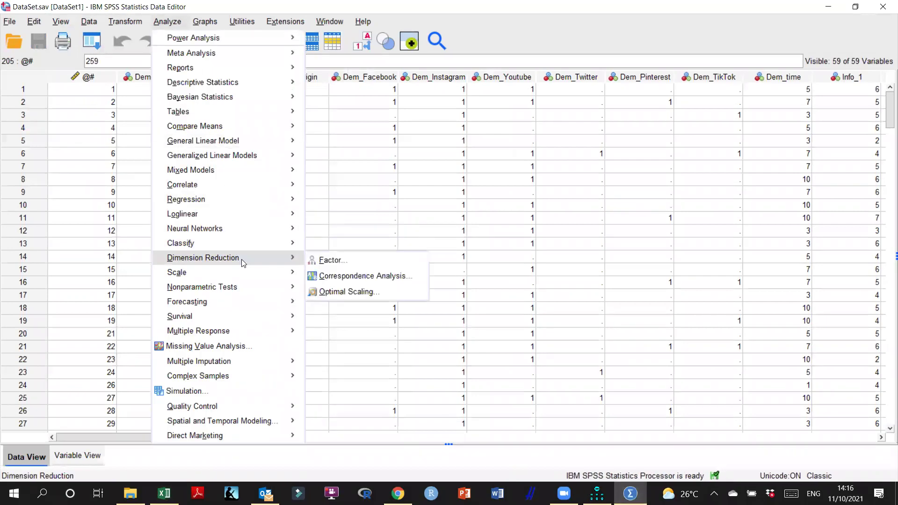
pyautogui.click(327, 259)
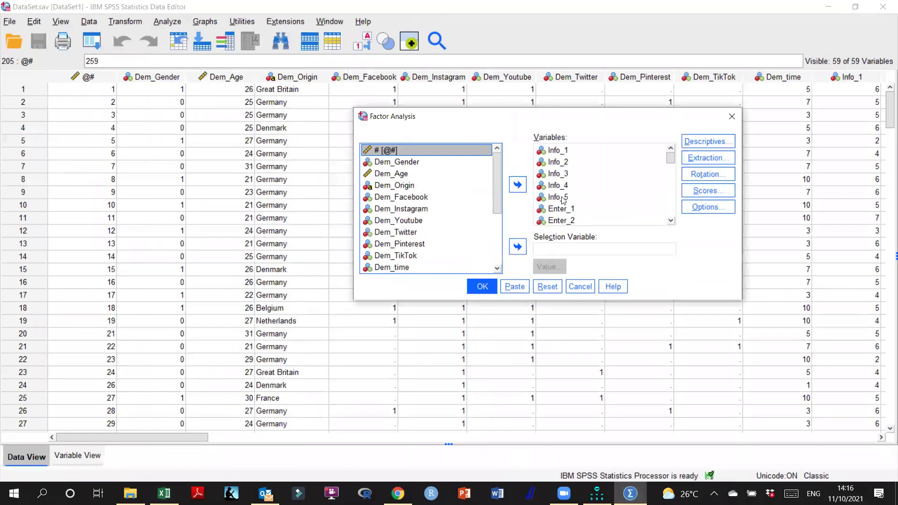
pyautogui.moveTo(672, 162); pyautogui.dragTo(675, 205)
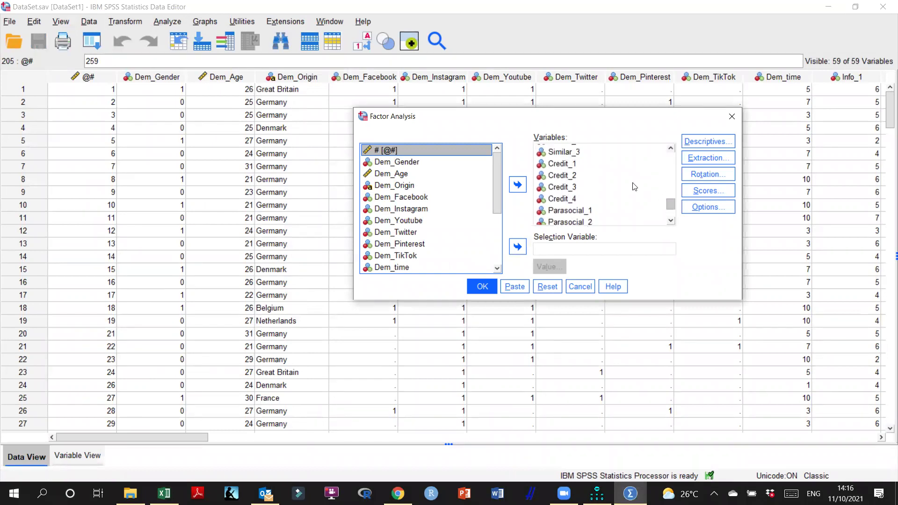
pyautogui.click(574, 165)
pyautogui.keyDown('shift'); pyautogui.click(571, 200); pyautogui.keyUp('shift')
pyautogui.click(518, 185)
# Keep small coefficients suppressed below .30 and run the factor analysis on the remaining items.
pyautogui.click(708, 207)
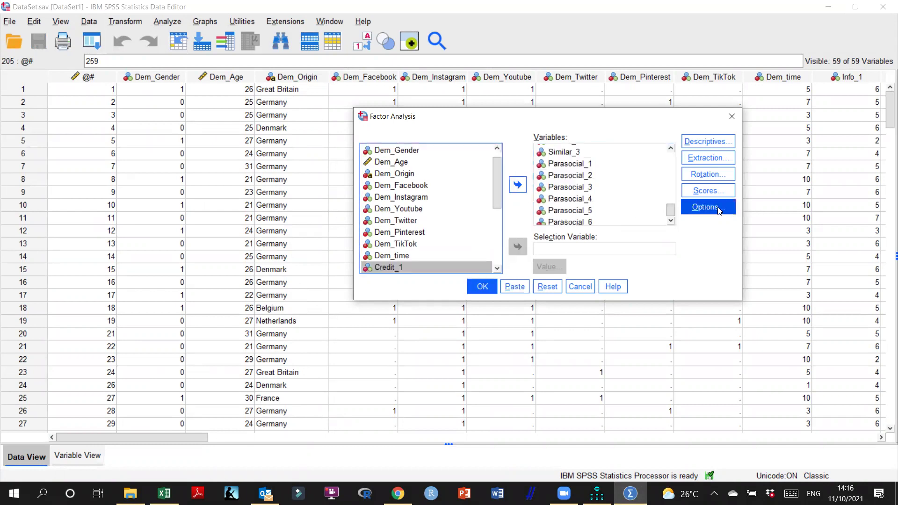
pyautogui.click(410, 315)
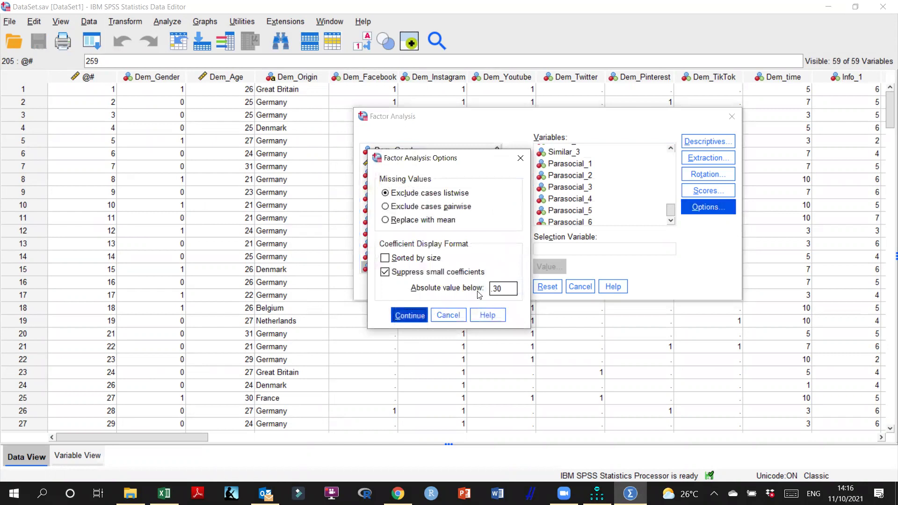
pyautogui.click(485, 286)
# Review the new Pattern Matrix in the factor analysis output and copy it.
pyautogui.scroll(-20, 527, 269)
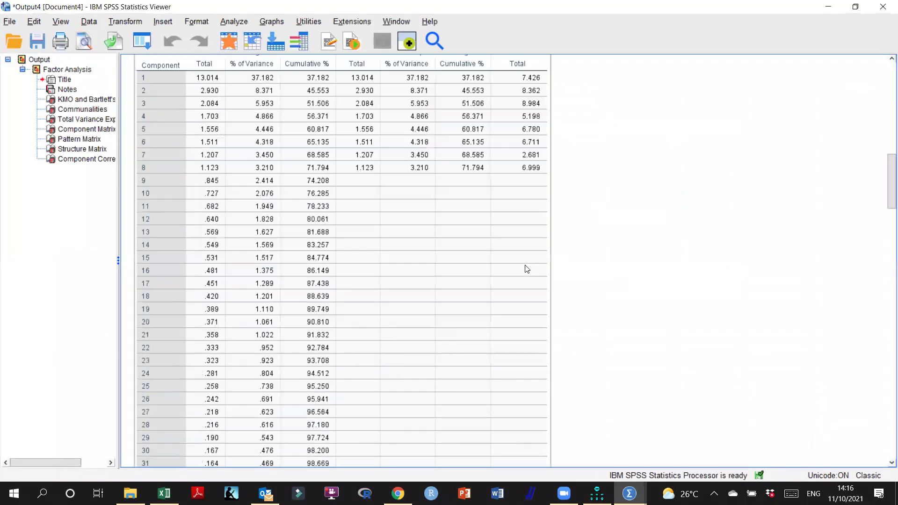
pyautogui.scroll(-15, 529, 268)
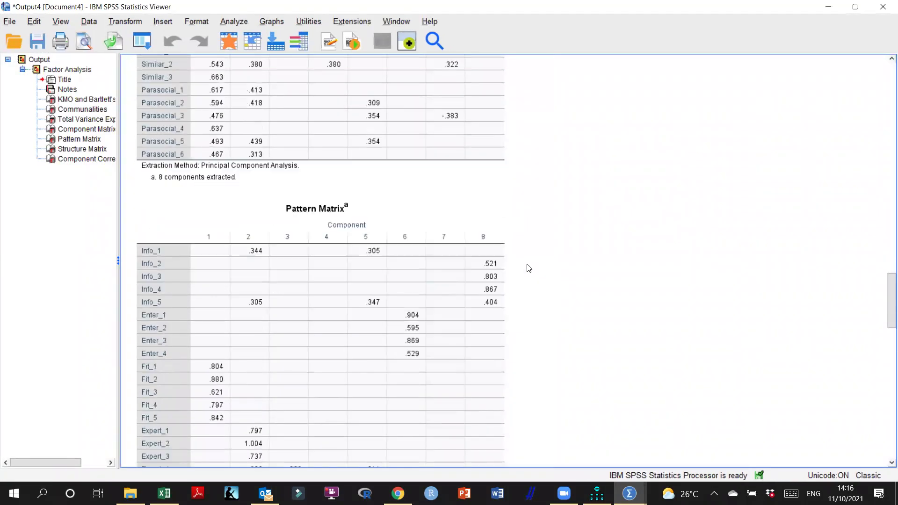
pyautogui.click(291, 258)
pyautogui.scroll(1, 291, 257)
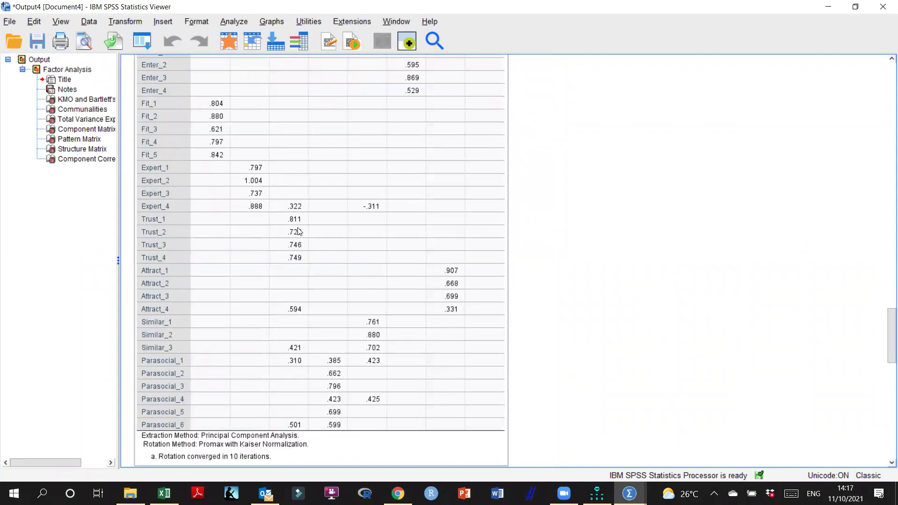
pyautogui.scroll(2, 316, 248)
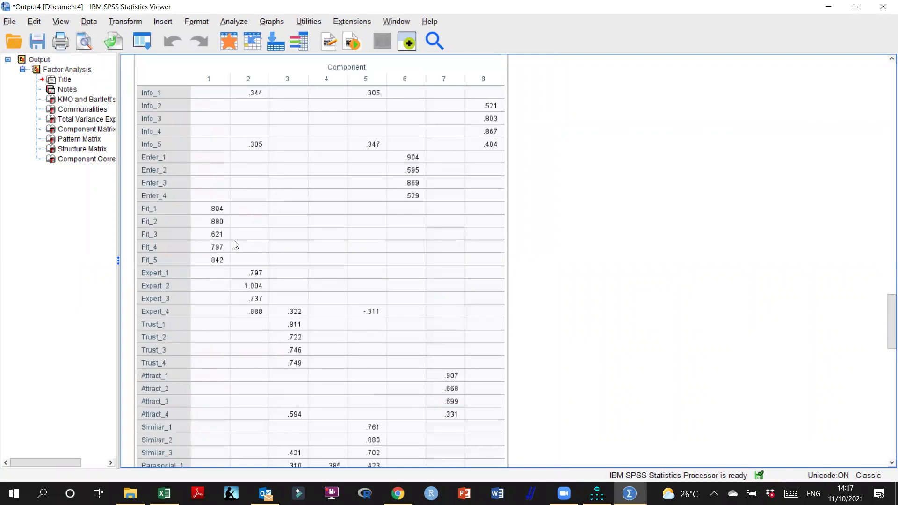
pyautogui.scroll(-1, 200, 278)
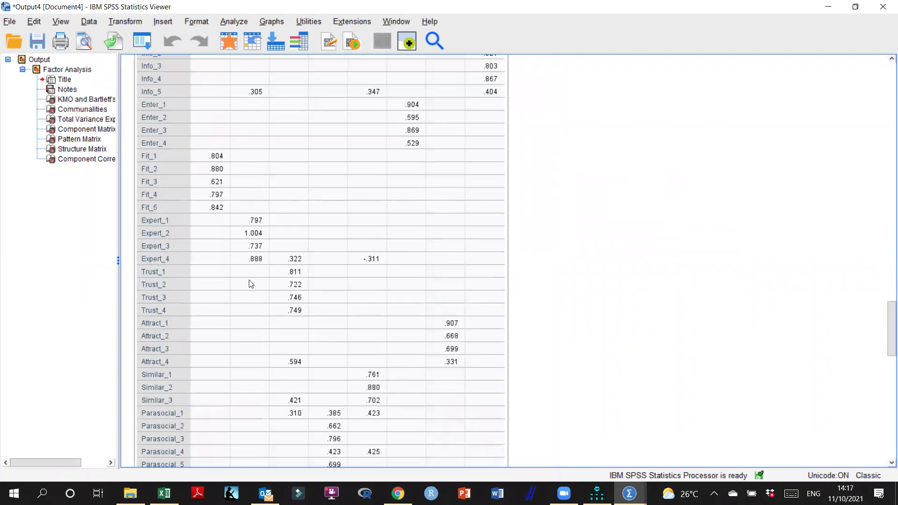
pyautogui.rightClick(319, 179)
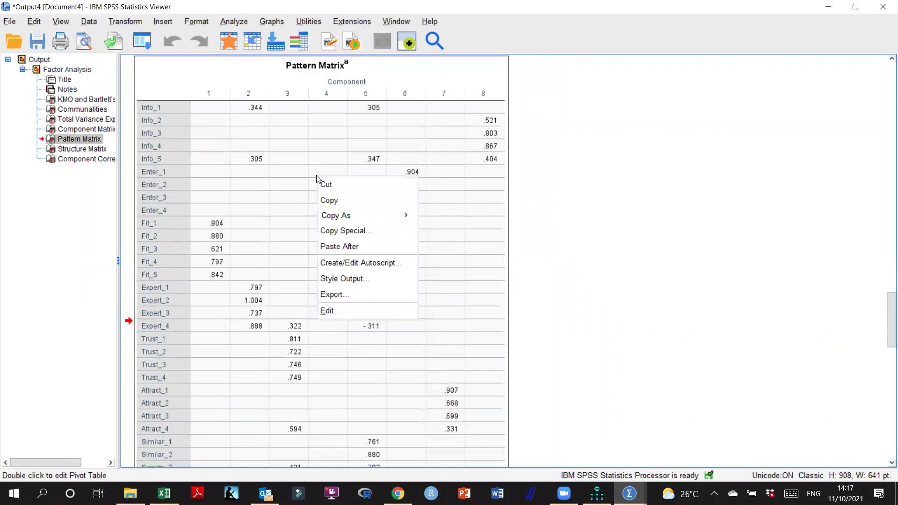
pyautogui.click(333, 200)
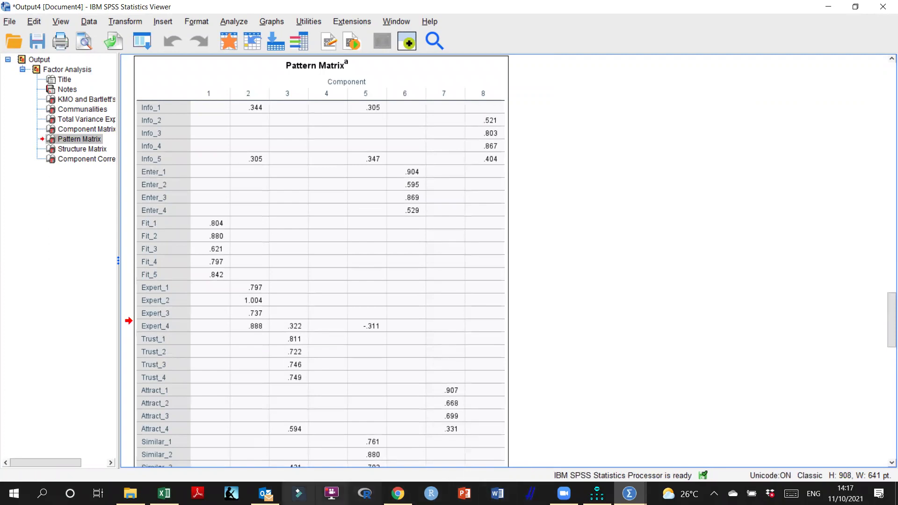
# Switch to Excel and paste the copied Pattern Matrix beside the 0.3 table, starting at cell Y1.
pyautogui.click(164, 493)
pyautogui.hscroll(6, 662, 255)
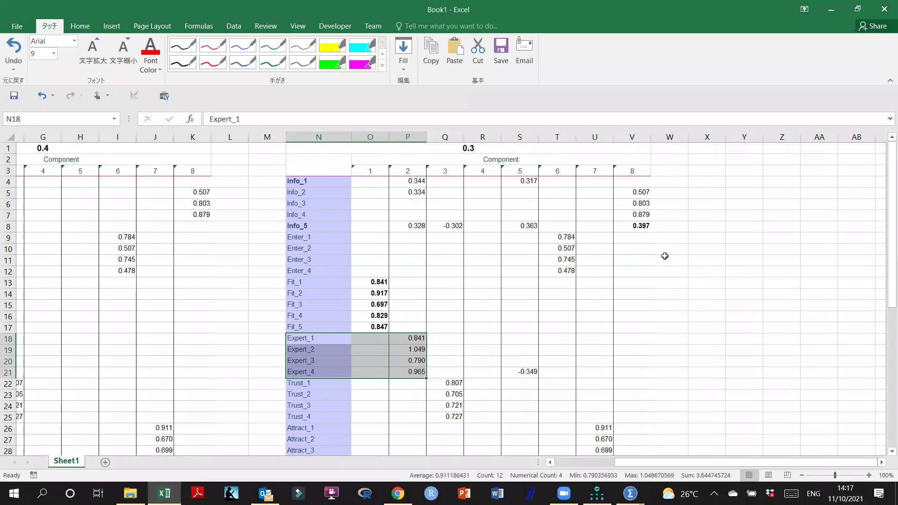
pyautogui.hscroll(2, 479, 184)
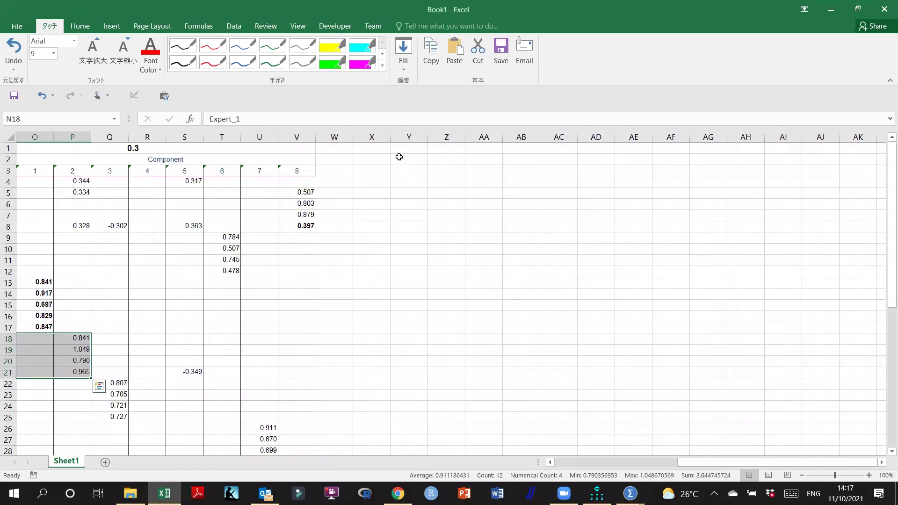
pyautogui.click(412, 150)
pyautogui.hotkey('ctrl', 'v')
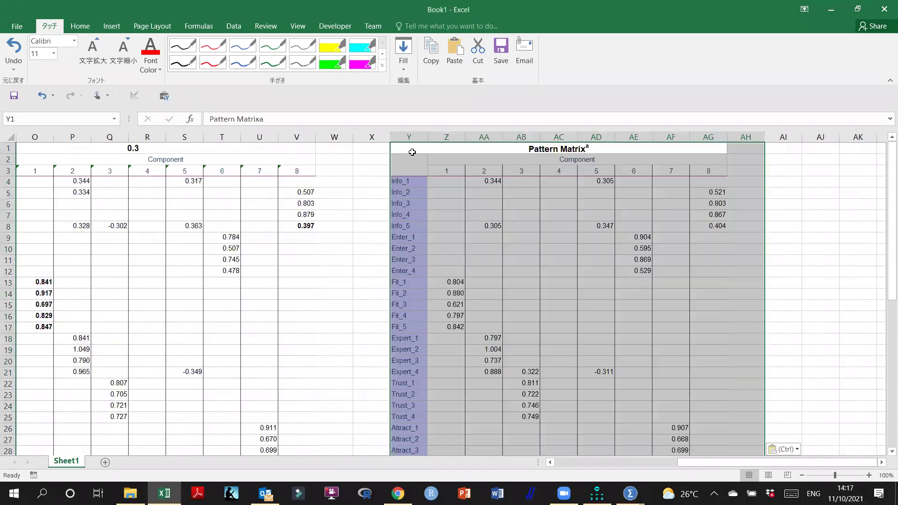
# Bold the component 1 loadings of Fit_1 to Fit_5 in the pasted Pattern Matrix.
pyautogui.click(524, 197)
pyautogui.scroll(-3, 493, 225)
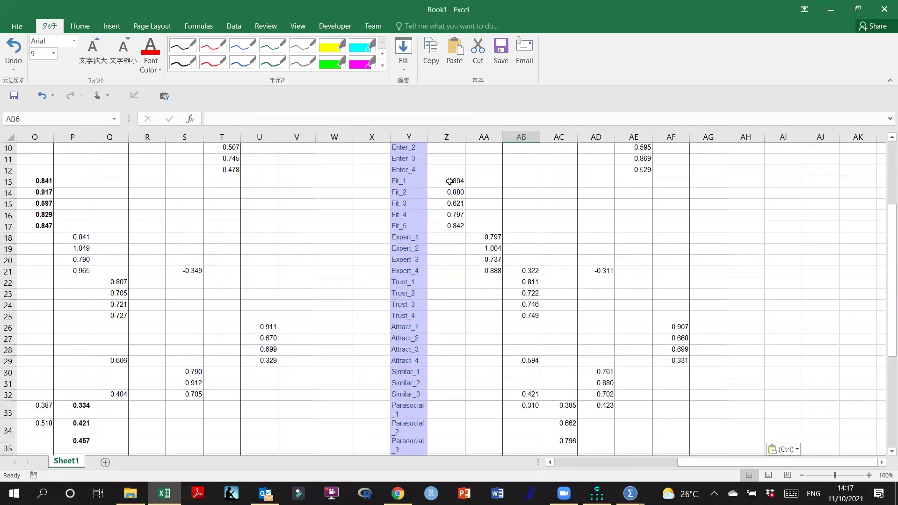
pyautogui.moveTo(450, 181); pyautogui.dragTo(450, 227)
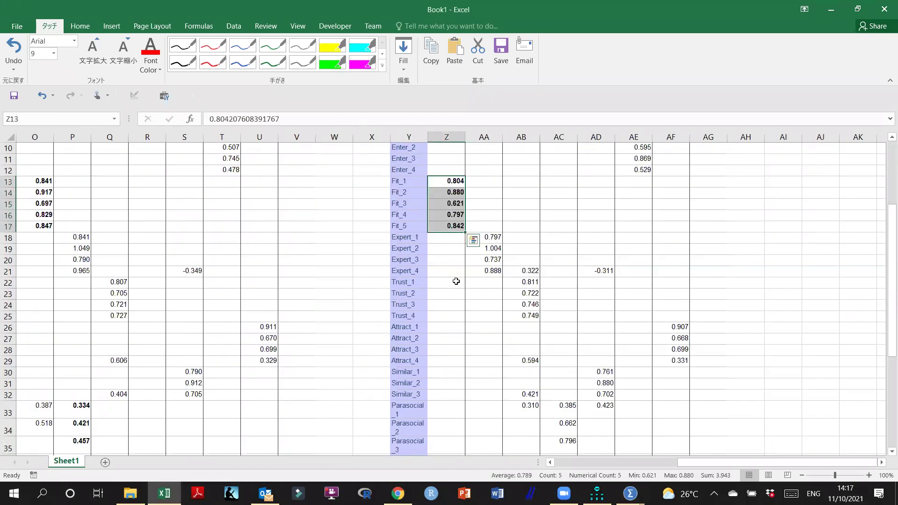
# Make the whole Info_1 row of the new Pattern Matrix bold and red.
pyautogui.scroll(-3, 455, 291)
pyautogui.scroll(6, 455, 290)
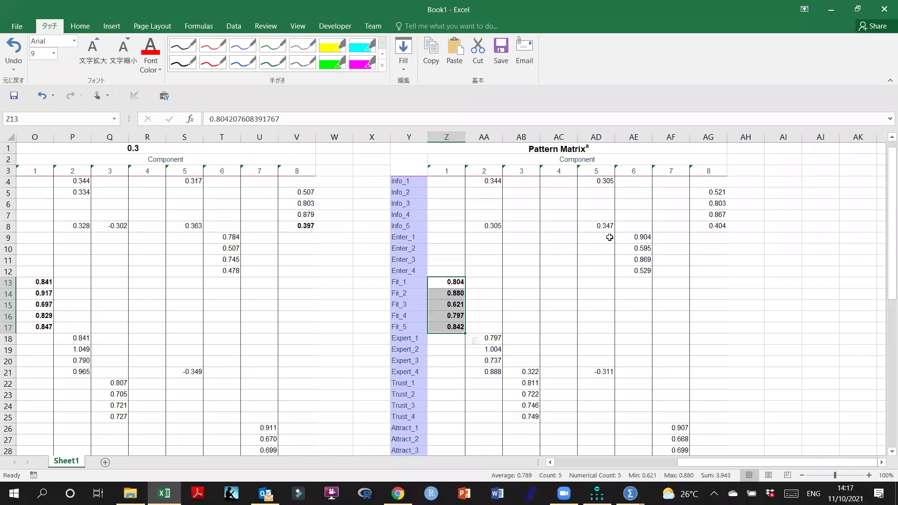
pyautogui.moveTo(721, 183); pyautogui.dragTo(406, 183)
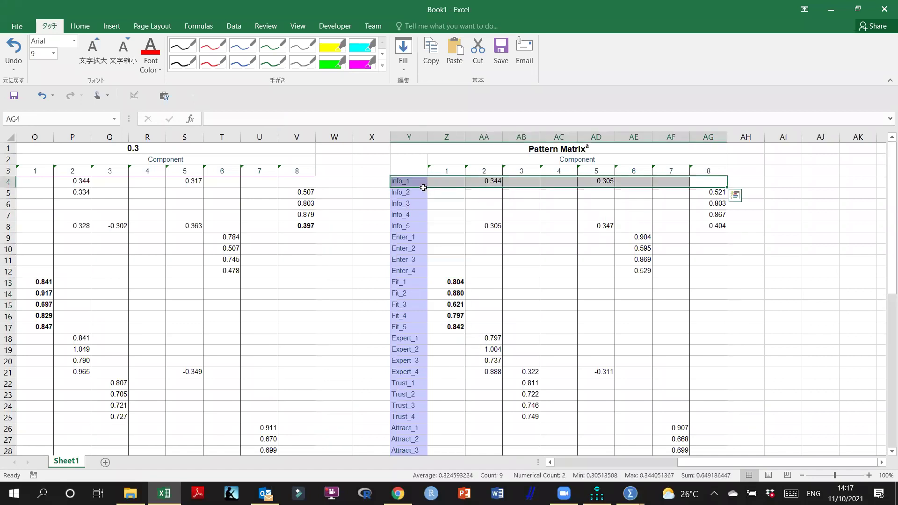
pyautogui.click(150, 46)
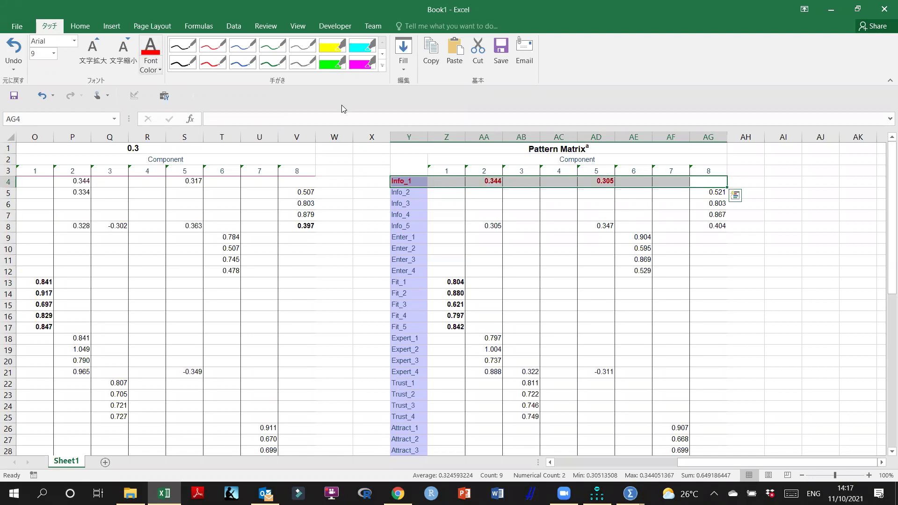
# Bold the component 8 loadings of Info_2 to Info_5 and the component 6 loadings of Enter_1 to Enter_4.
pyautogui.click(729, 224)
pyautogui.moveTo(722, 225); pyautogui.dragTo(583, 224)
pyautogui.click(738, 222)
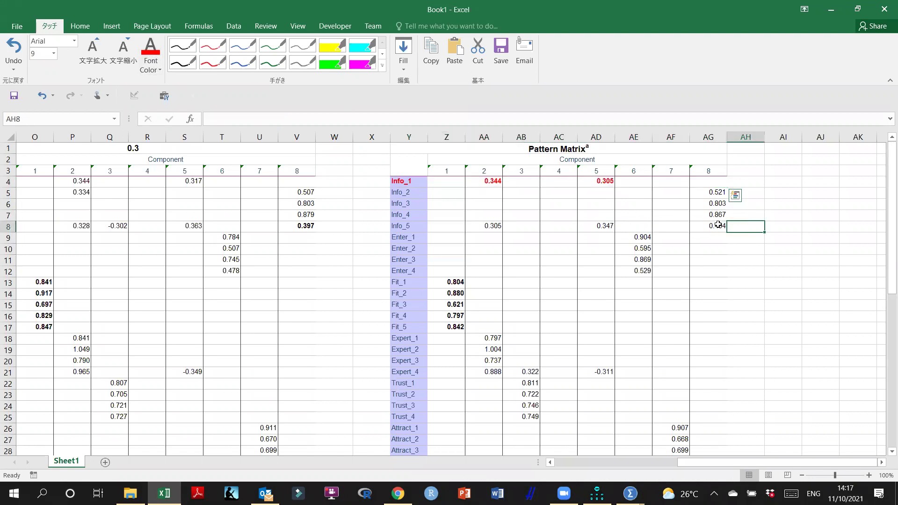
pyautogui.moveTo(716, 192); pyautogui.dragTo(715, 227)
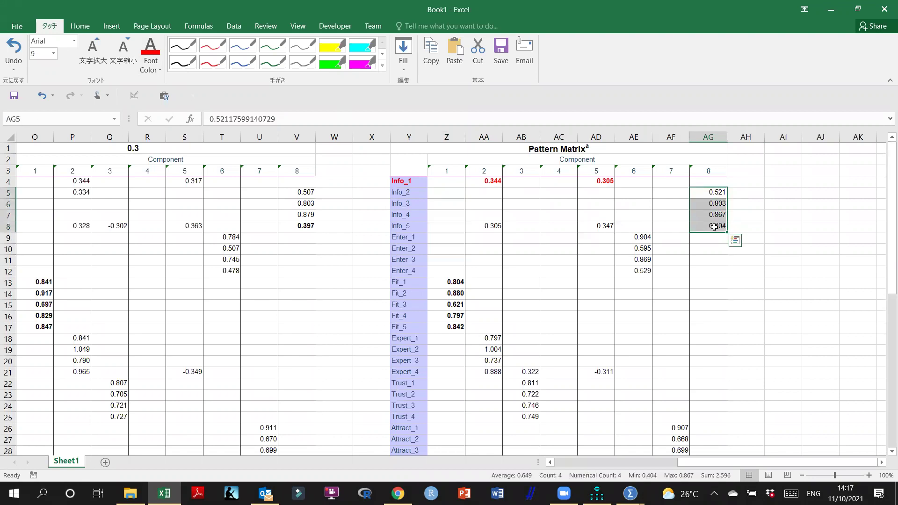
pyautogui.hotkey('ctrl', 'b')
pyautogui.moveTo(637, 238); pyautogui.dragTo(642, 272)
pyautogui.hotkey('ctrl', 'b')
pyautogui.scroll(-2, 644, 267)
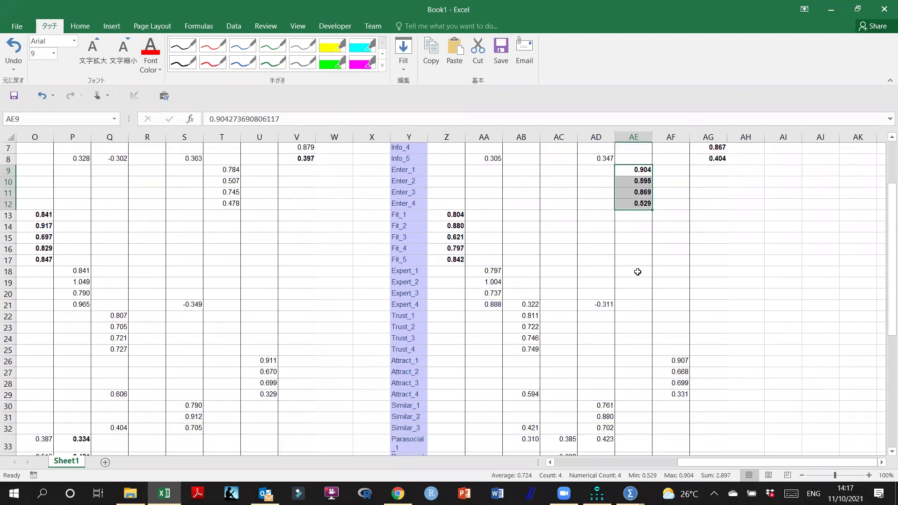
# Colour Info_5's cross-loadings on components 2 and 5 red.
pyautogui.scroll(2, 489, 261)
pyautogui.moveTo(484, 227); pyautogui.dragTo(602, 227)
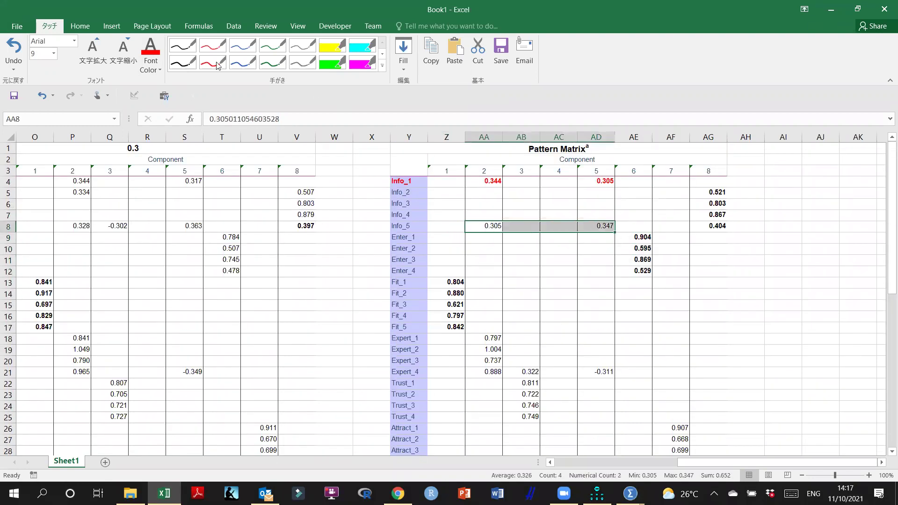
pyautogui.click(150, 47)
# Bold the Expert loadings on component 2 and Trust loadings on component 3, and colour Expert_4's cross-loadings red.
pyautogui.scroll(-2, 502, 281)
pyautogui.moveTo(497, 272); pyautogui.dragTo(532, 350)
pyautogui.moveTo(513, 317); pyautogui.dragTo(515, 350)
pyautogui.hotkey('ctrl', 'b')
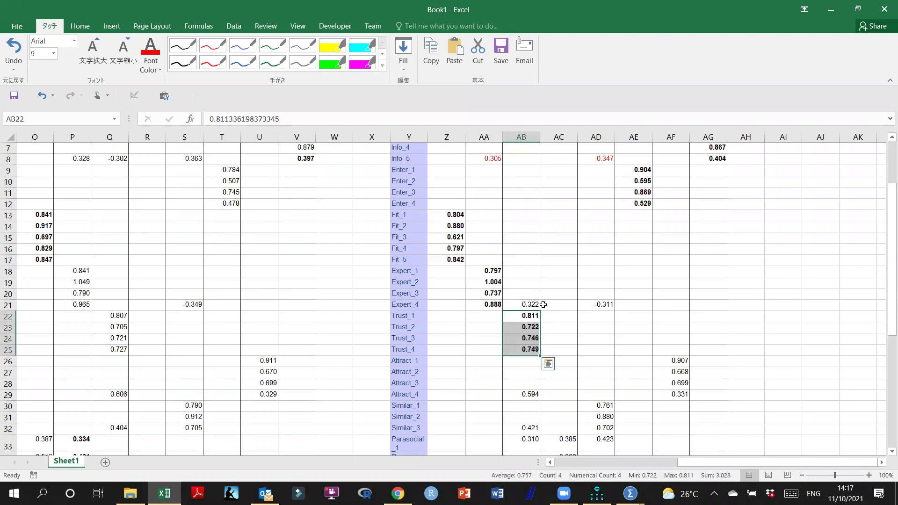
pyautogui.moveTo(611, 304); pyautogui.dragTo(534, 307)
pyautogui.click(150, 52)
# Bold the component 7 loadings of Attract_1 to Attract_4 and the component 5 loadings of Similar_1 to Similar_3.
pyautogui.scroll(-3, 608, 257)
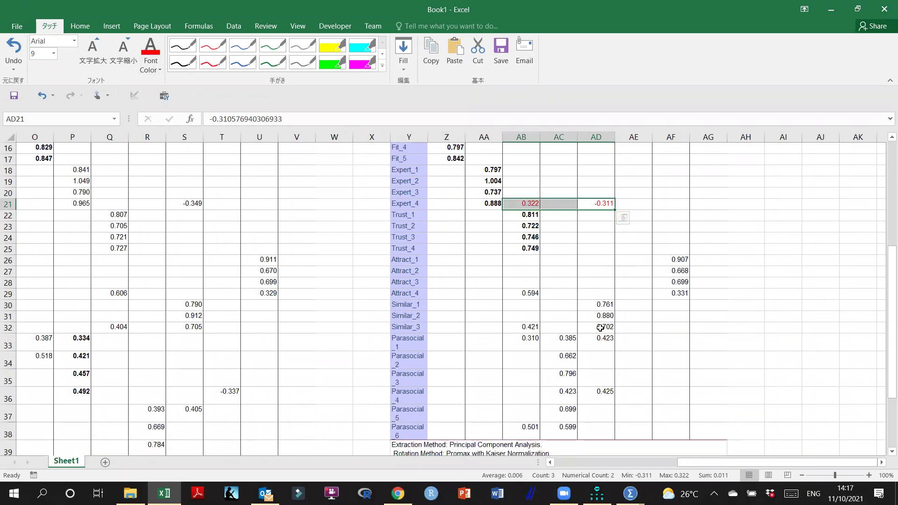
pyautogui.moveTo(672, 260); pyautogui.dragTo(673, 294)
pyautogui.hotkey('ctrl', 'b')
pyautogui.click(607, 303)
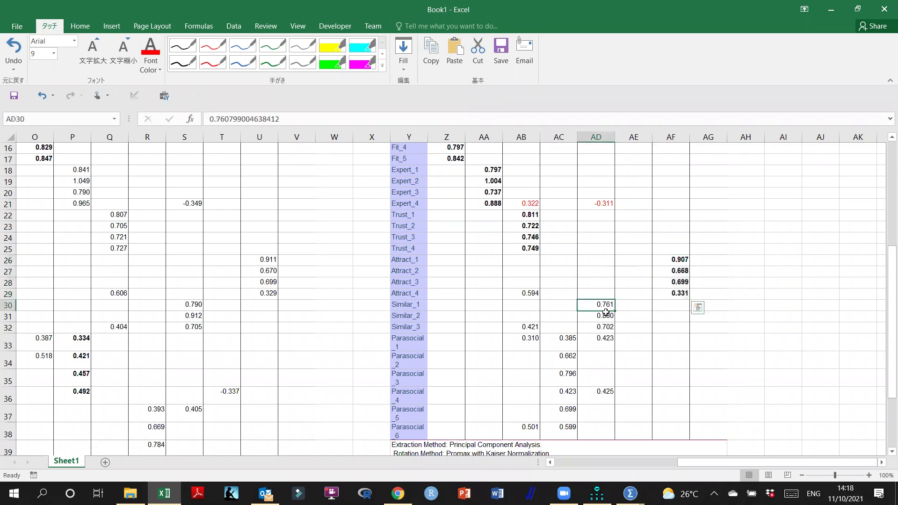
pyautogui.moveTo(606, 312); pyautogui.dragTo(607, 330)
pyautogui.hotkey('ctrl', 'b')
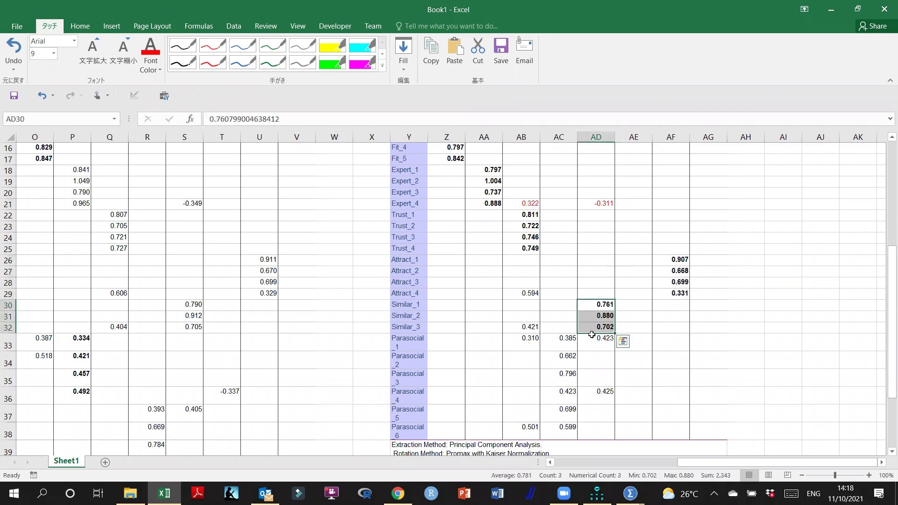
# Colour Similar_3's cross-loading on component 3 and the whole Attract_4 row red.
pyautogui.click(535, 327)
pyautogui.click(150, 46)
pyautogui.click(531, 294)
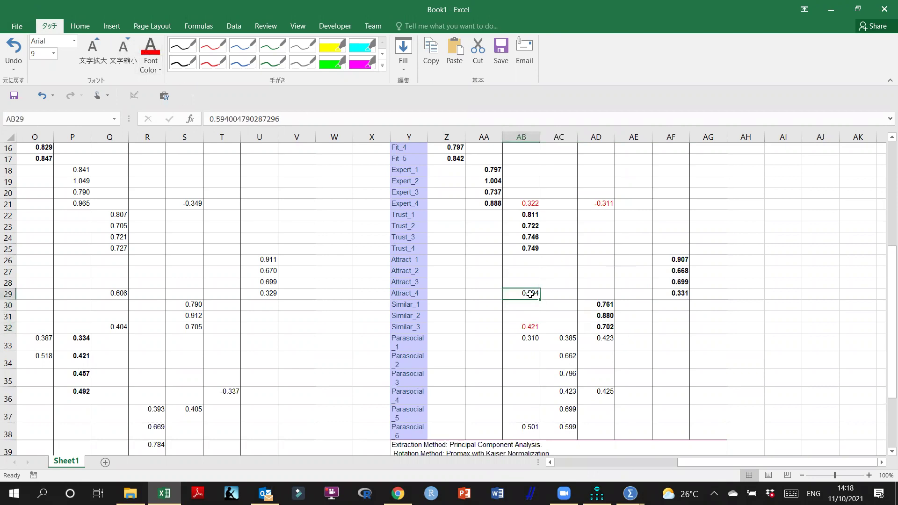
pyautogui.moveTo(419, 293); pyautogui.dragTo(699, 295)
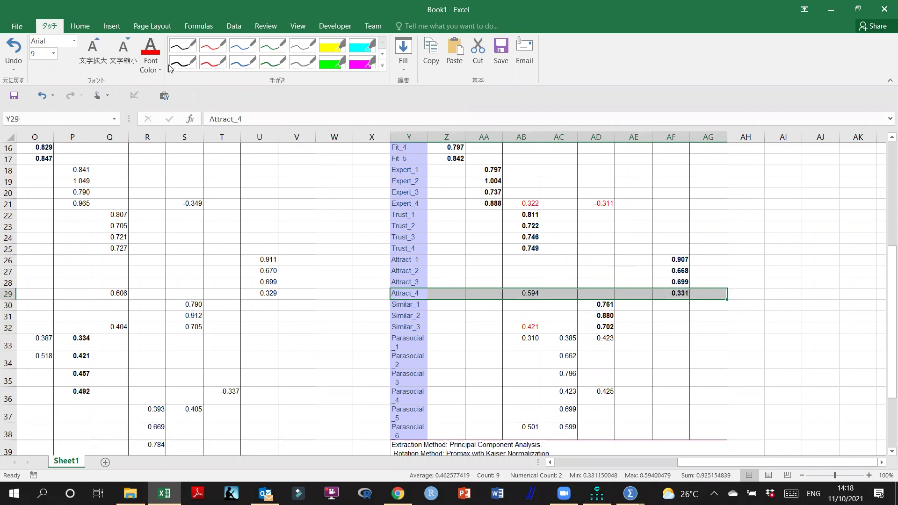
pyautogui.click(151, 47)
# Flag Info_1 by entering "Info_1" in cell X4 beside its row.
pyautogui.scroll(5, 712, 208)
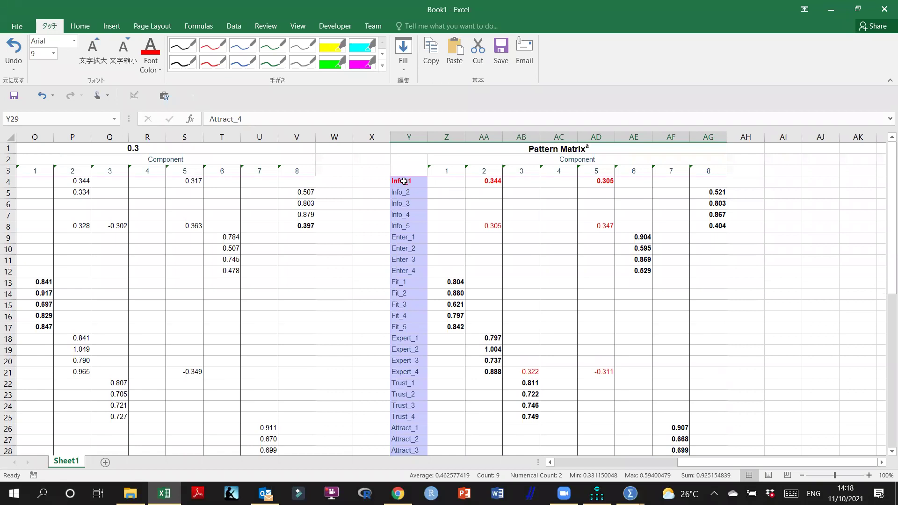
pyautogui.click(378, 182)
pyautogui.write('Info_1')
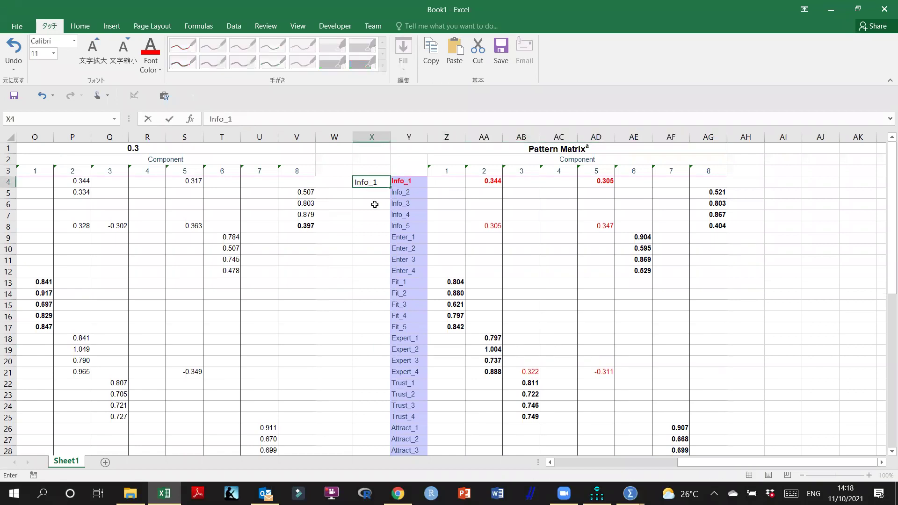
pyautogui.click(375, 205)
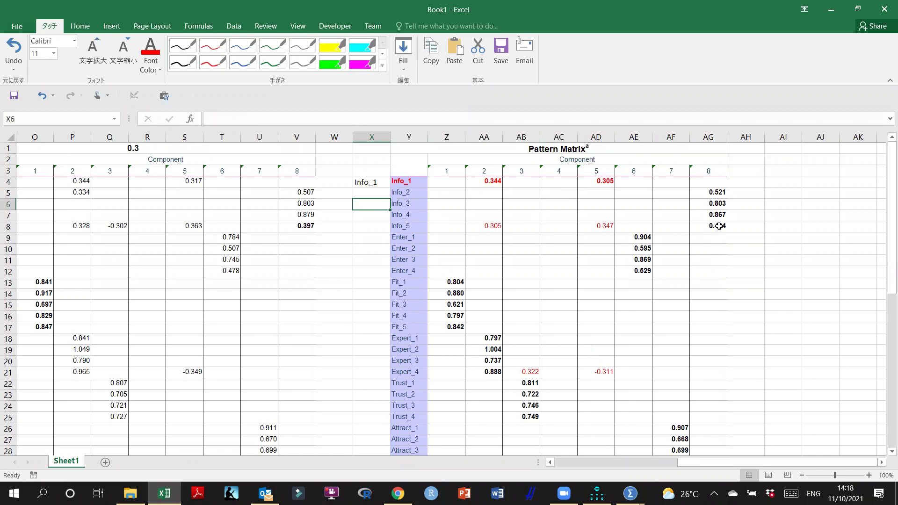
# Flag Attract_4 by entering "Attract_4" in cell X29 beside its row.
pyautogui.scroll(-3, 638, 280)
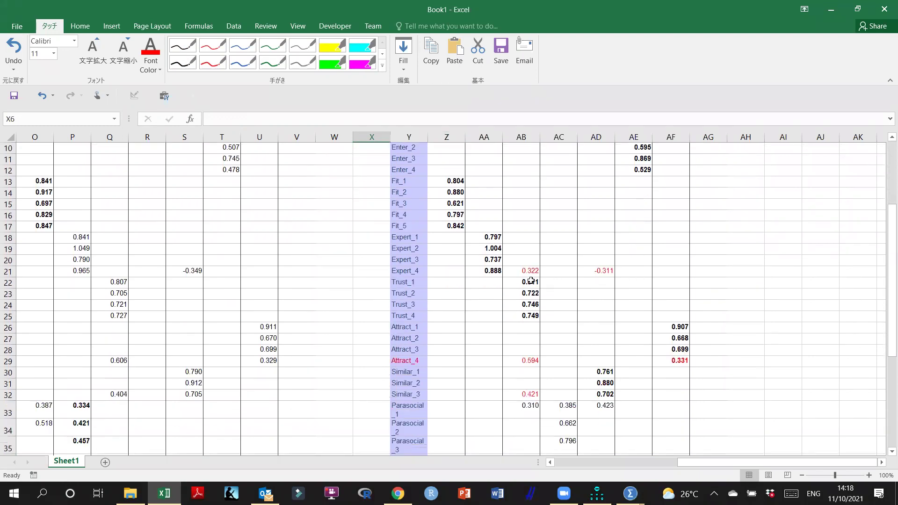
pyautogui.scroll(-2, 595, 270)
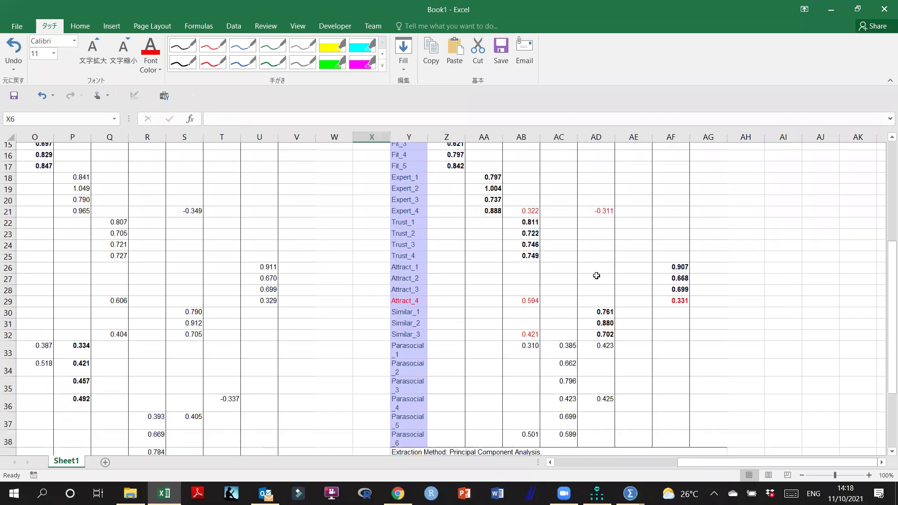
pyautogui.moveTo(680, 294); pyautogui.dragTo(407, 293)
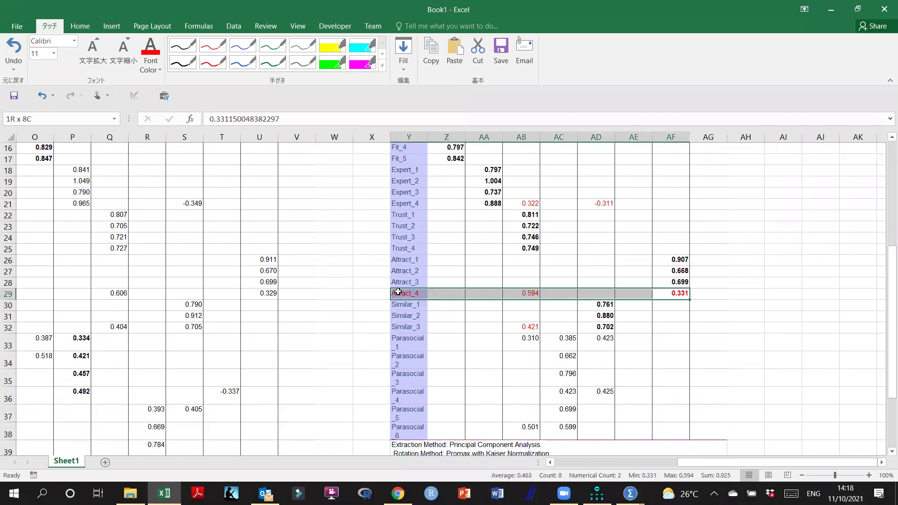
pyautogui.click(358, 294)
pyautogui.write('Attra')
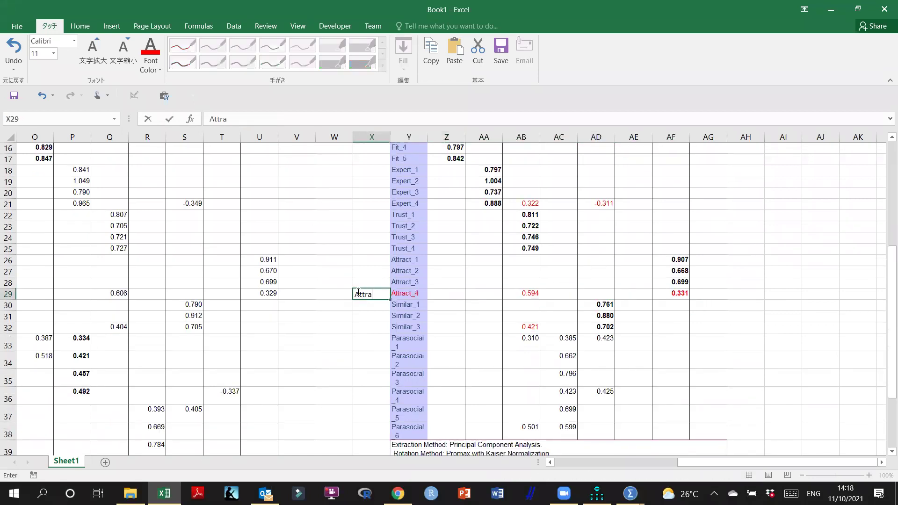
pyautogui.write('ct_4')
pyautogui.press('Return')
# Bold the component 4 loadings of Parasocial_1 to Parasocial_6 and widen column Y so each item name fits on one line.
pyautogui.moveTo(413, 260); pyautogui.dragTo(603, 296)
pyautogui.scroll(-1, 624, 324)
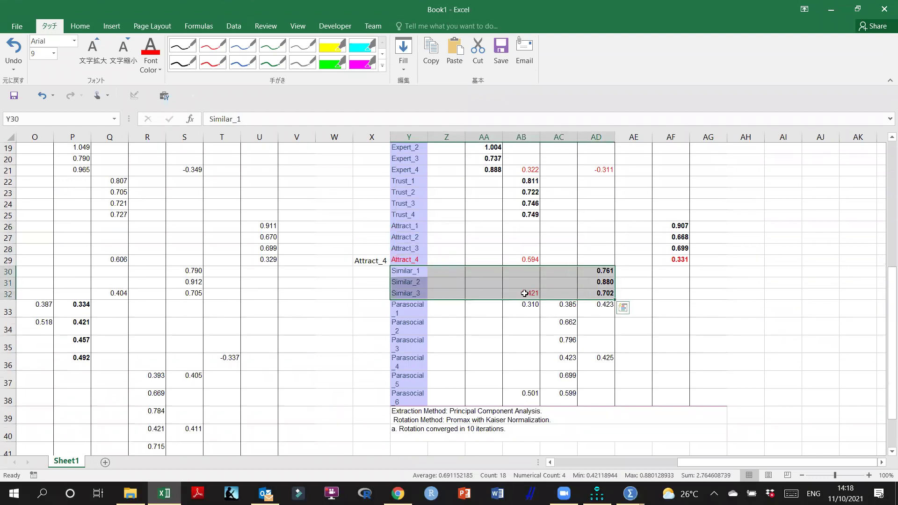
pyautogui.click(565, 308)
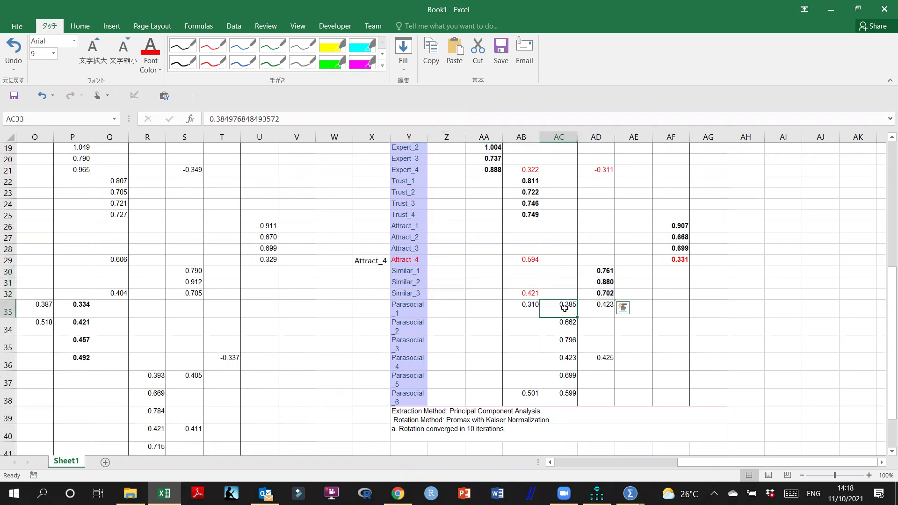
pyautogui.moveTo(564, 308); pyautogui.dragTo(565, 392)
pyautogui.hotkey('ctrl', 'b')
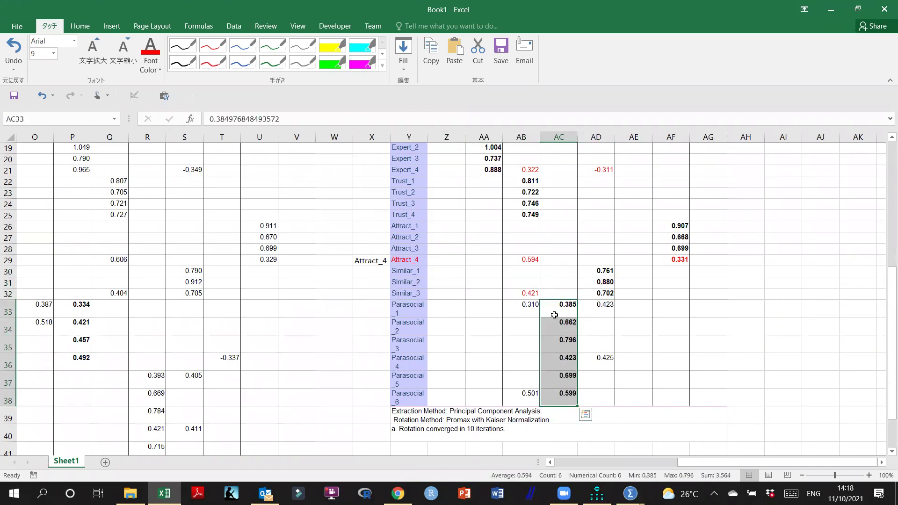
pyautogui.moveTo(427, 137); pyautogui.dragTo(448, 137)
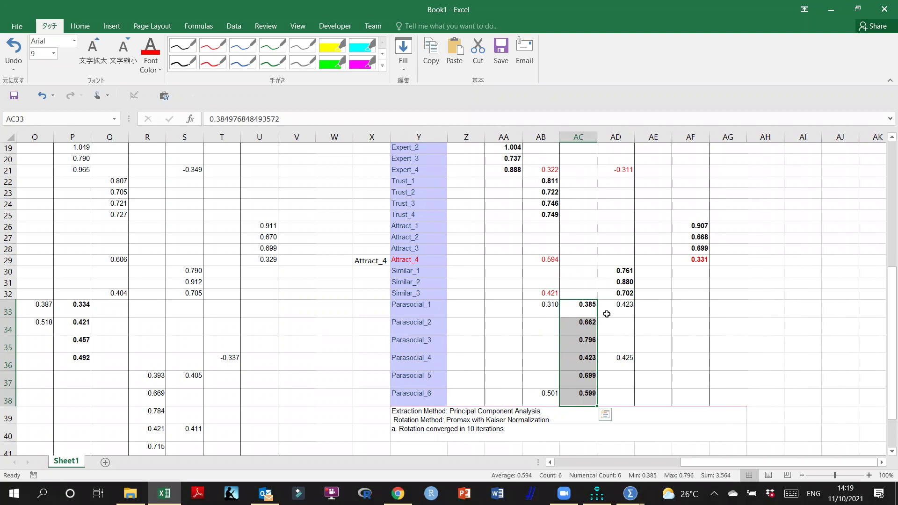
# Make the Parasocial_1 item name in column Y bold and red.
pyautogui.click(622, 307)
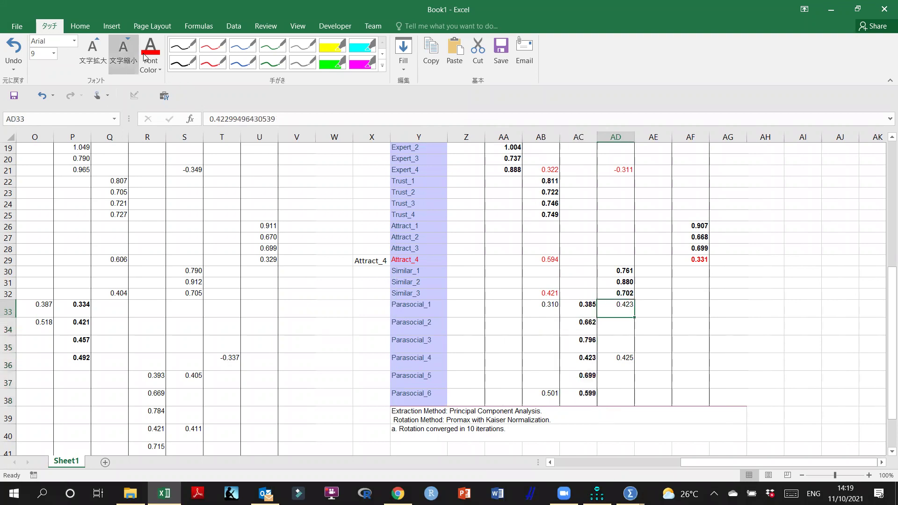
pyautogui.click(419, 306)
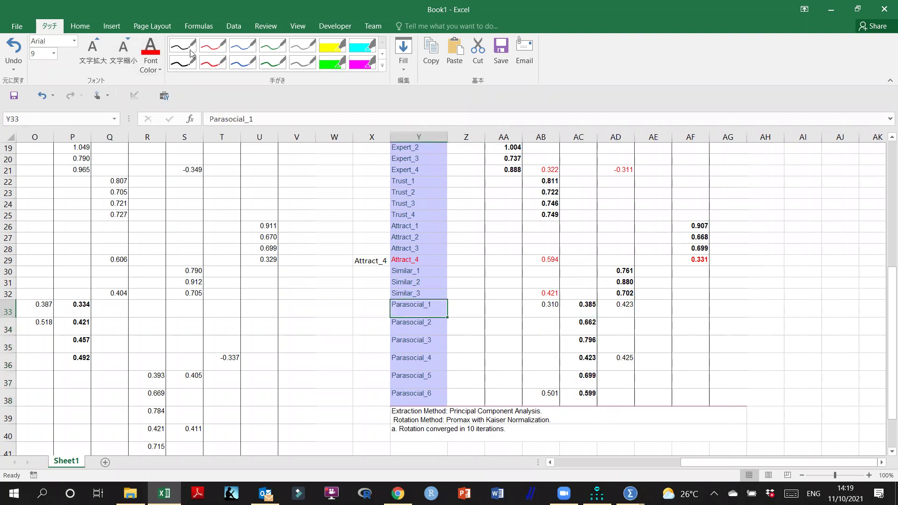
pyautogui.click(150, 47)
pyautogui.hotkey('ctrl', 'b')
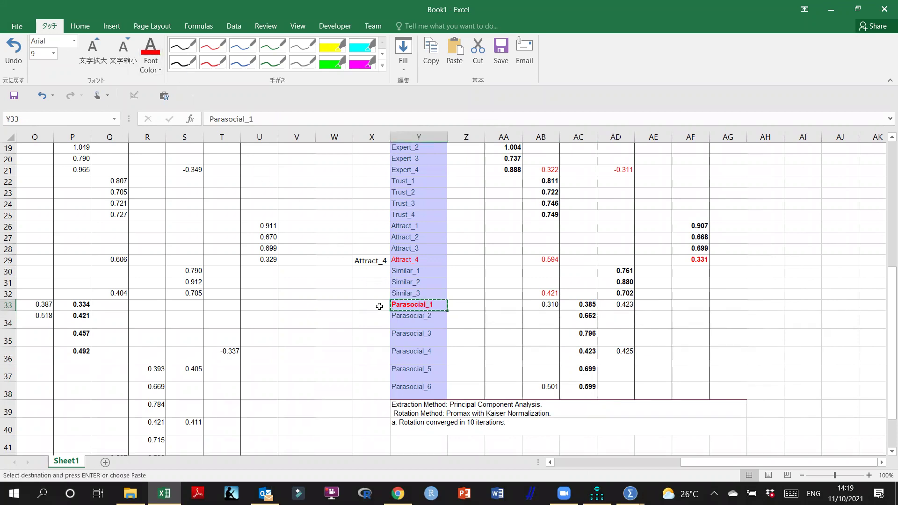
# Flag Parasocial_1 by copying its item name from column Y into cell X33 beside its row.
pyautogui.click(372, 305)
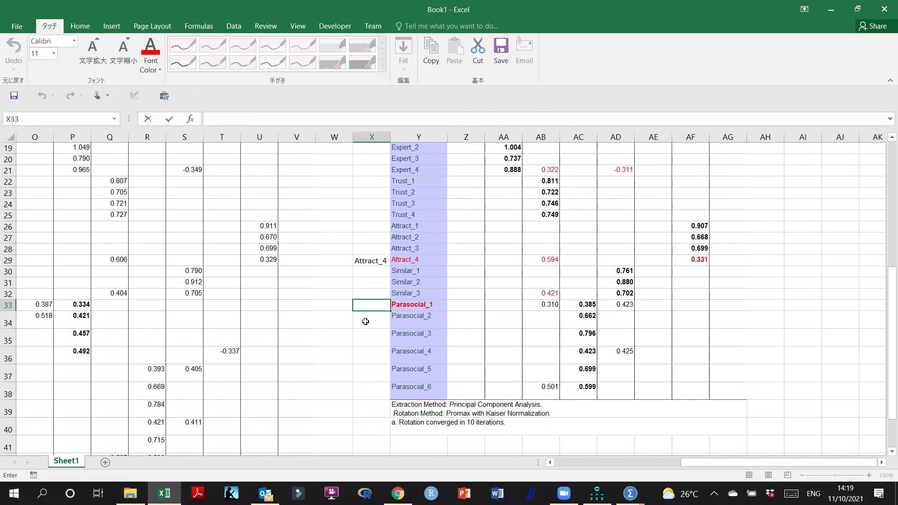
pyautogui.press('Escape')
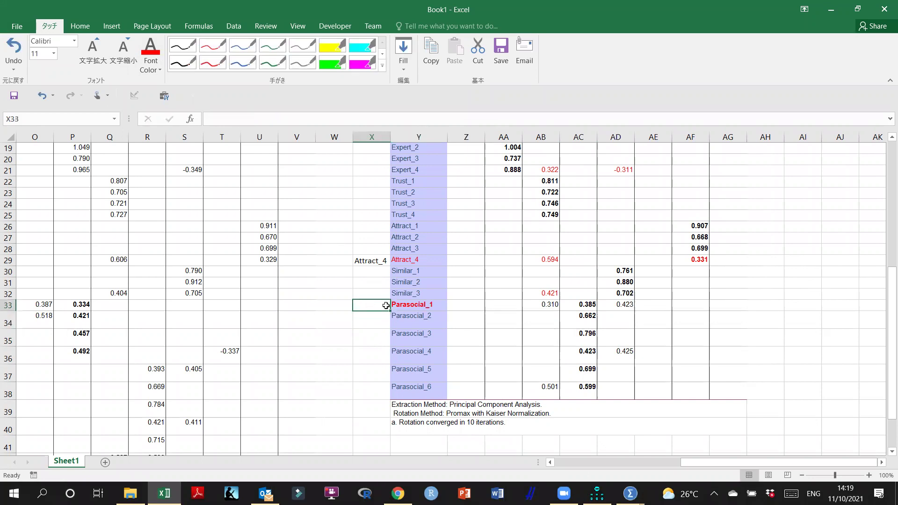
pyautogui.click(410, 305)
pyautogui.hotkey('ctrl', 'c')
pyautogui.click(371, 305)
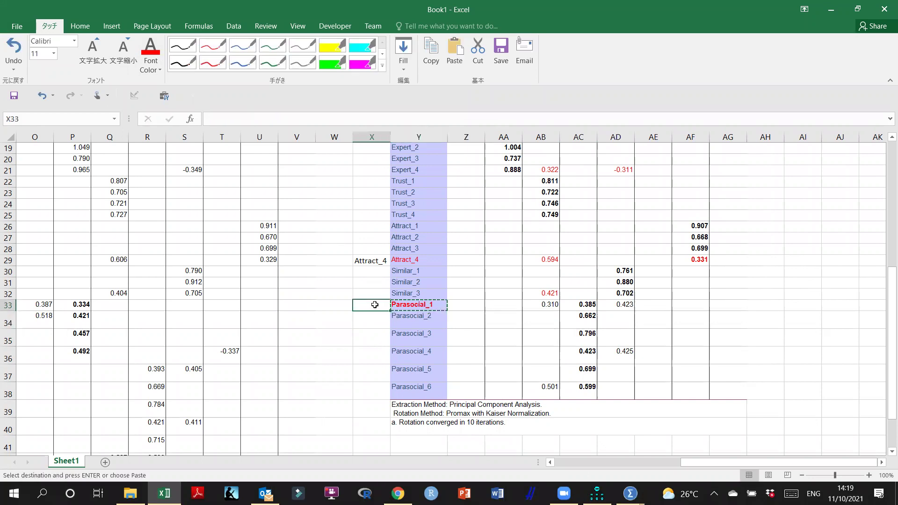
pyautogui.hotkey('ctrl', 'v')
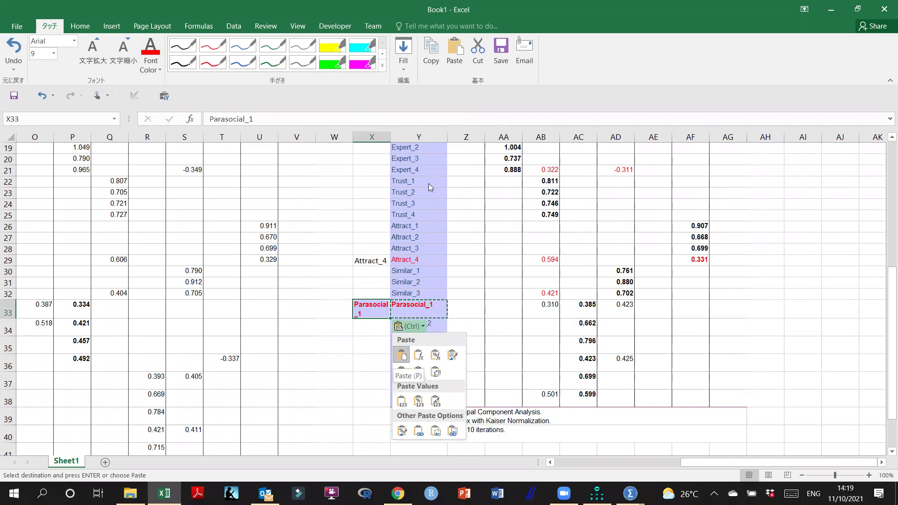
# Examine the component 4 and 5 loadings of Parasocial_4 and Parasocial_6, comparing them with the other items in the Pattern Matrix.
pyautogui.click(623, 360)
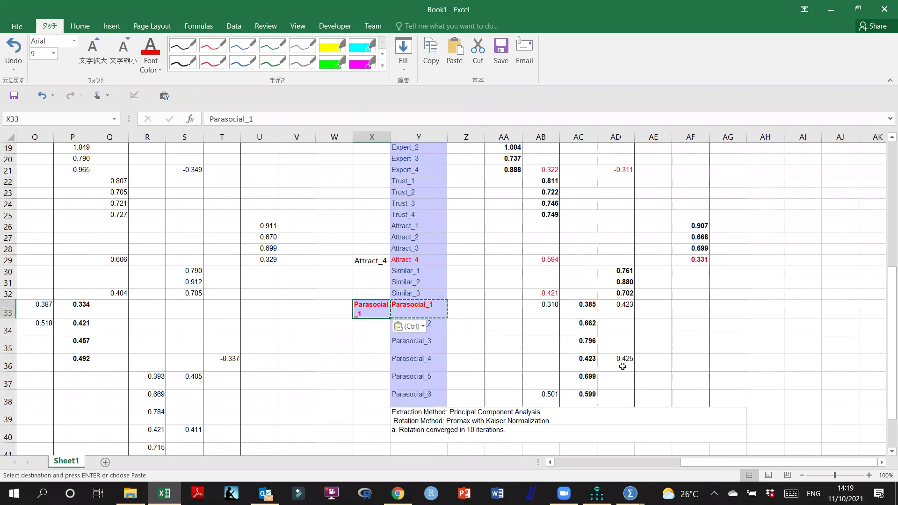
pyautogui.click(620, 364)
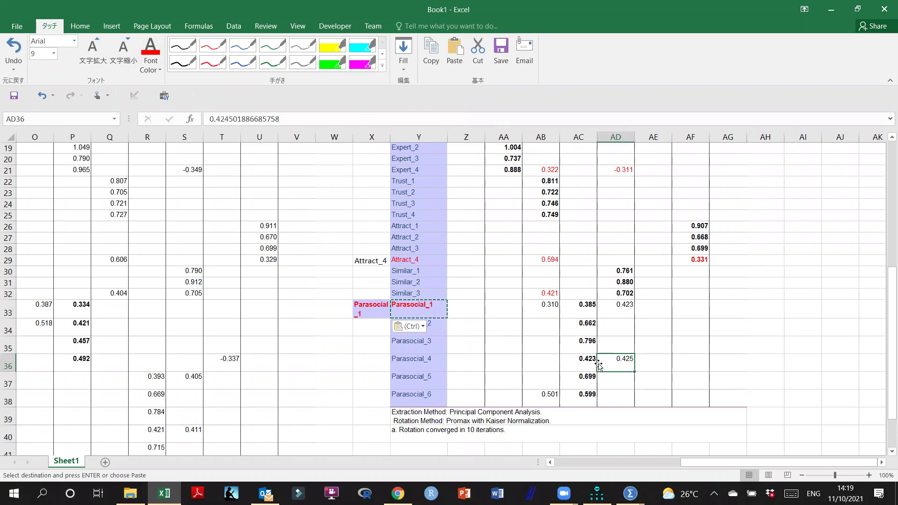
pyautogui.click(586, 396)
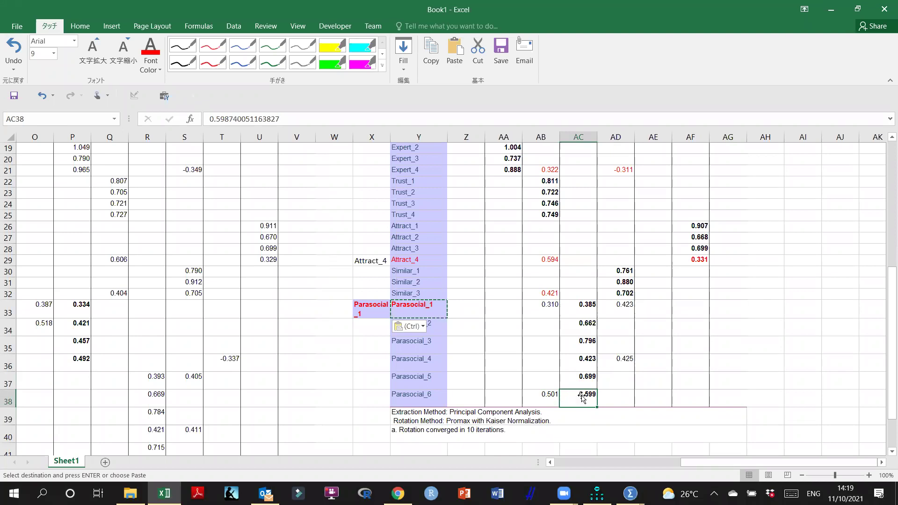
pyautogui.moveTo(618, 359); pyautogui.dragTo(414, 358)
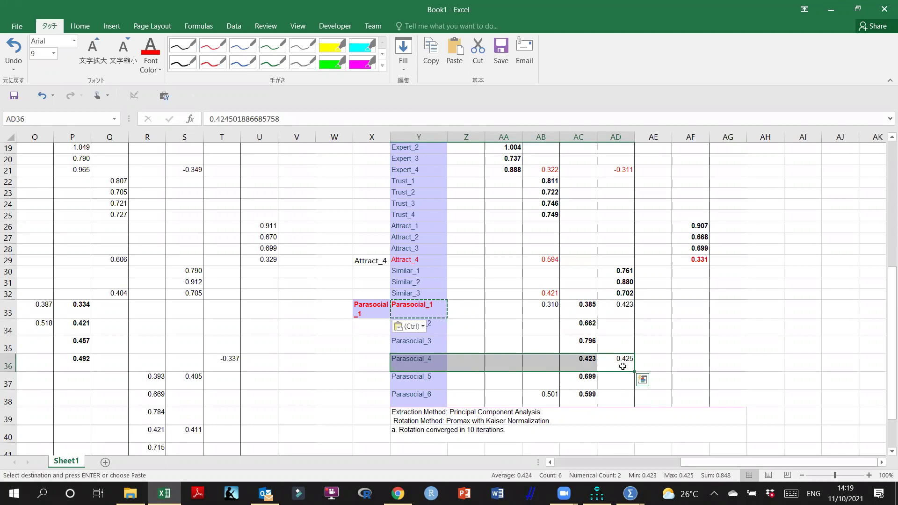
pyautogui.scroll(3, 623, 367)
pyautogui.scroll(-1, 623, 368)
pyautogui.scroll(4, 622, 367)
pyautogui.scroll(-3, 623, 368)
pyautogui.scroll(-2, 623, 368)
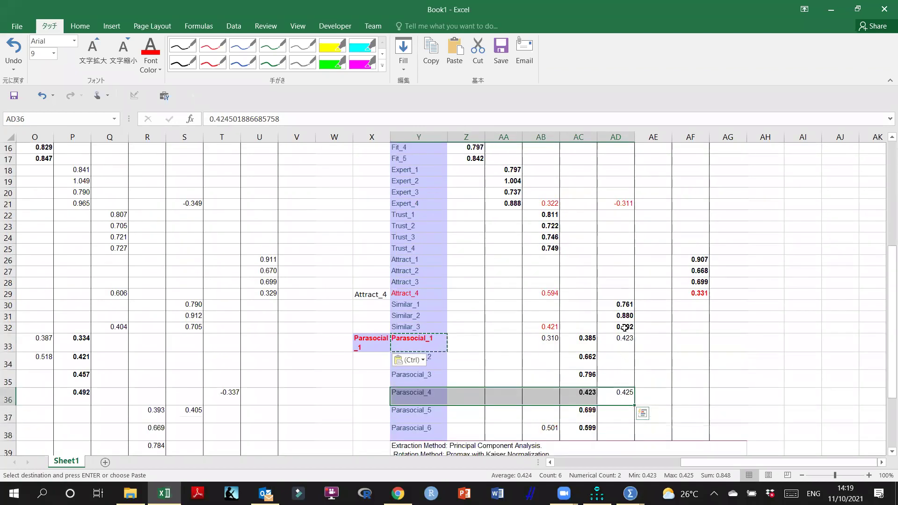
pyautogui.scroll(-1, 621, 371)
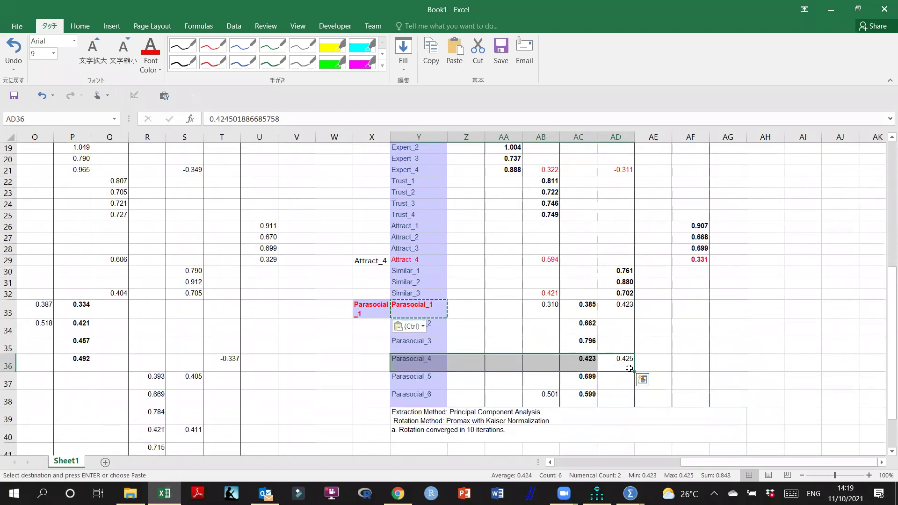
# Flag Parasocial_4 by copying its name as text into cell X36, and widen column X so the flagged names fit on one line.
pyautogui.click(408, 363)
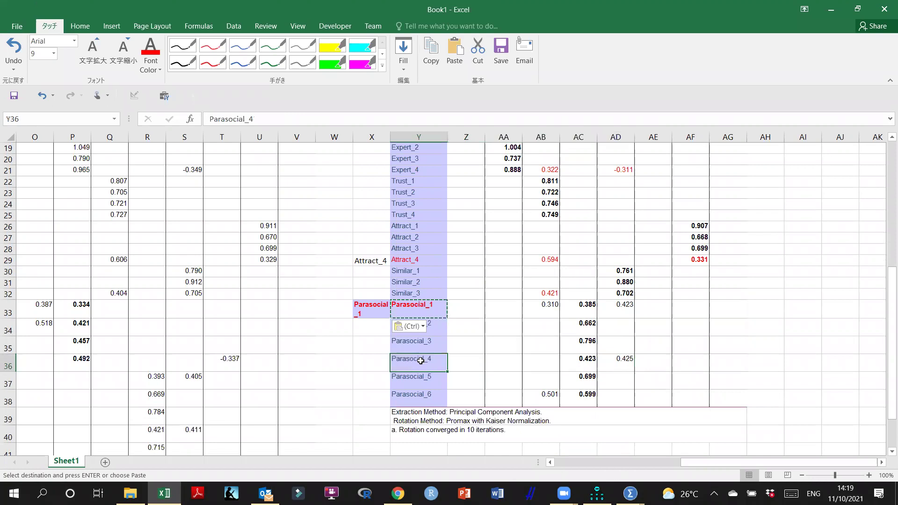
pyautogui.doubleClick(423, 361)
pyautogui.moveTo(438, 358); pyautogui.dragTo(393, 360)
pyautogui.hotkey('ctrl', 'c')
pyautogui.click(371, 363)
pyautogui.hotkey('ctrl', 'v')
pyautogui.click(382, 384)
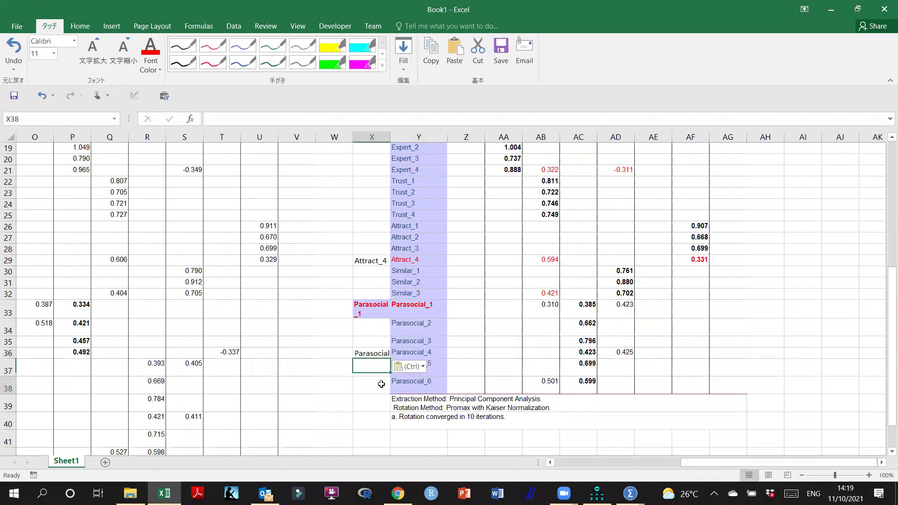
pyautogui.click(406, 308)
pyautogui.moveTo(387, 139); pyautogui.dragTo(413, 138)
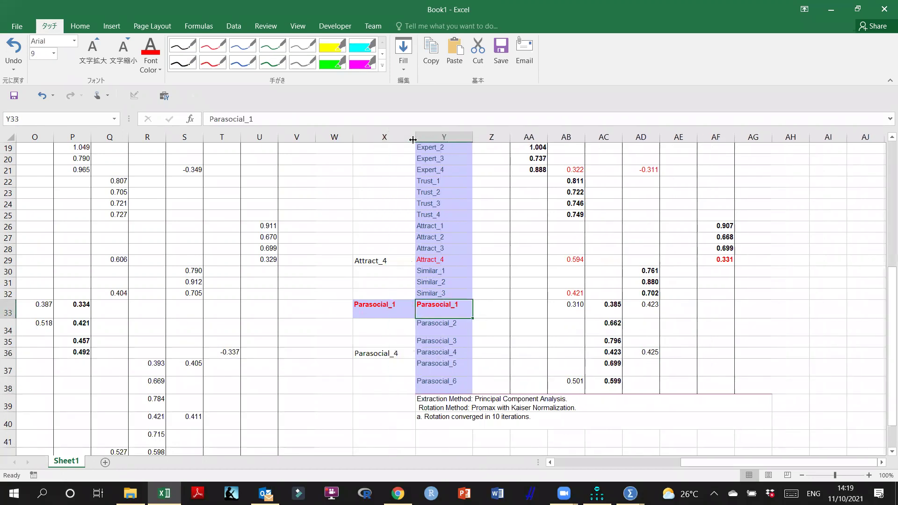
pyautogui.click(374, 311)
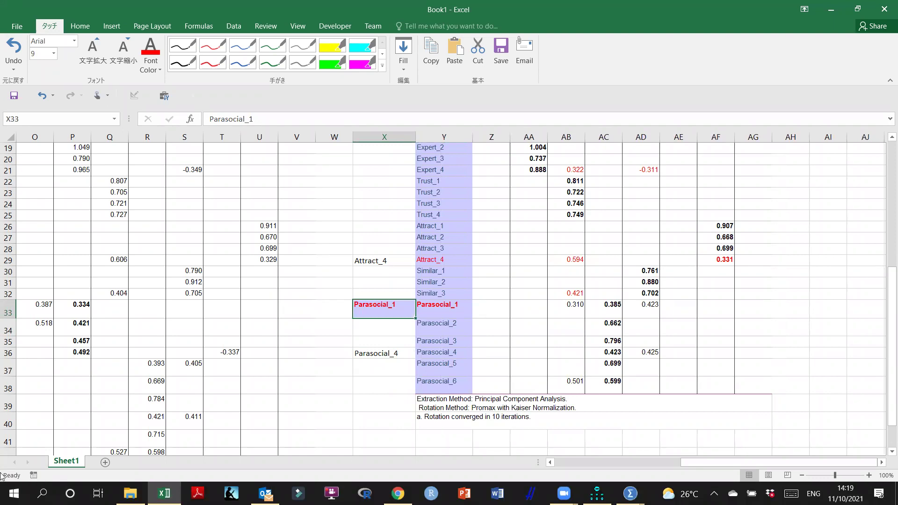
# Launch OneNote for Windows 10 and open the European Millennials section of the notebook.
pyautogui.press('super')
pyautogui.write('one')
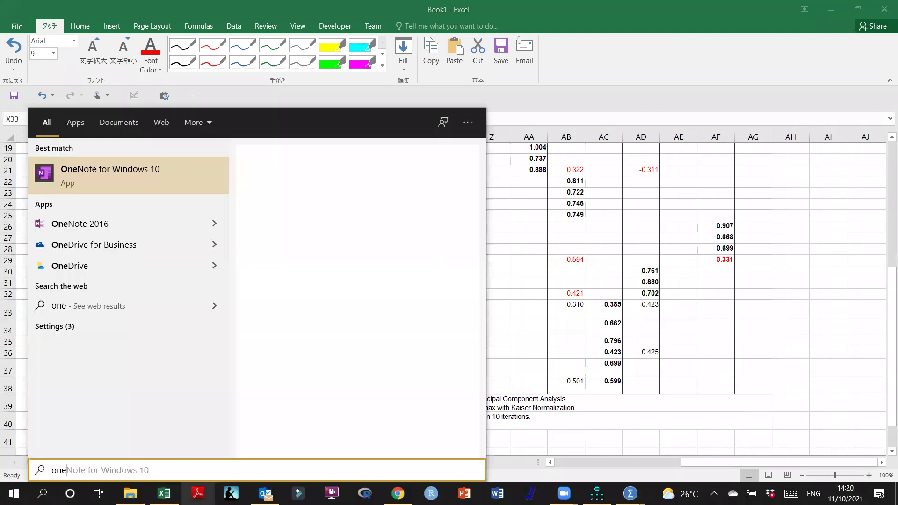
pyautogui.click(173, 177)
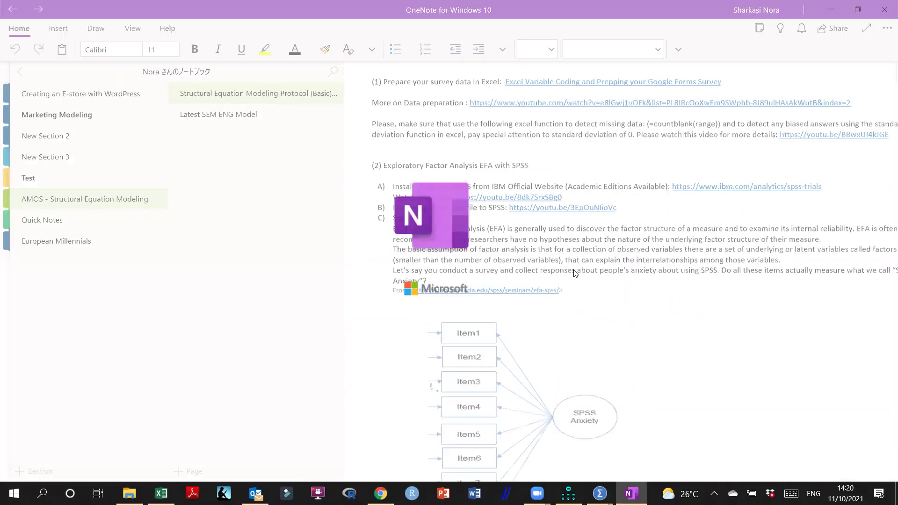
pyautogui.scroll(-5, 665, 321)
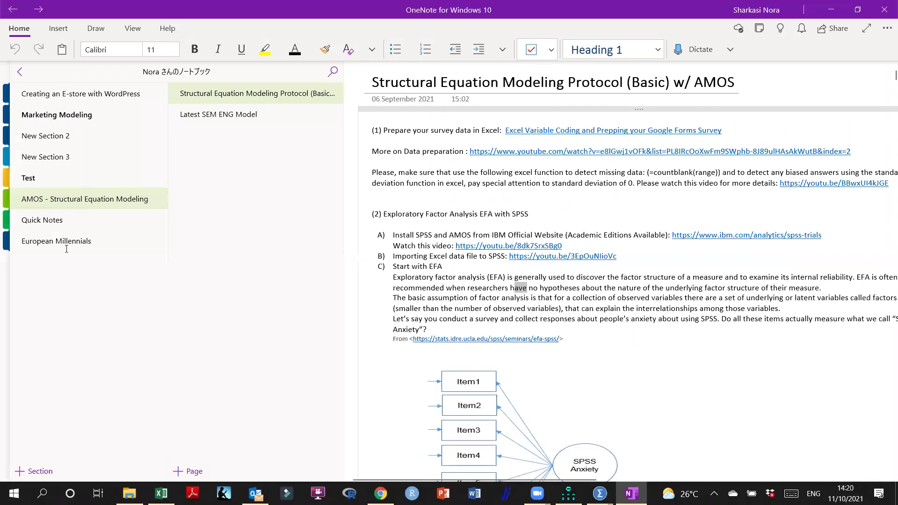
pyautogui.click(65, 232)
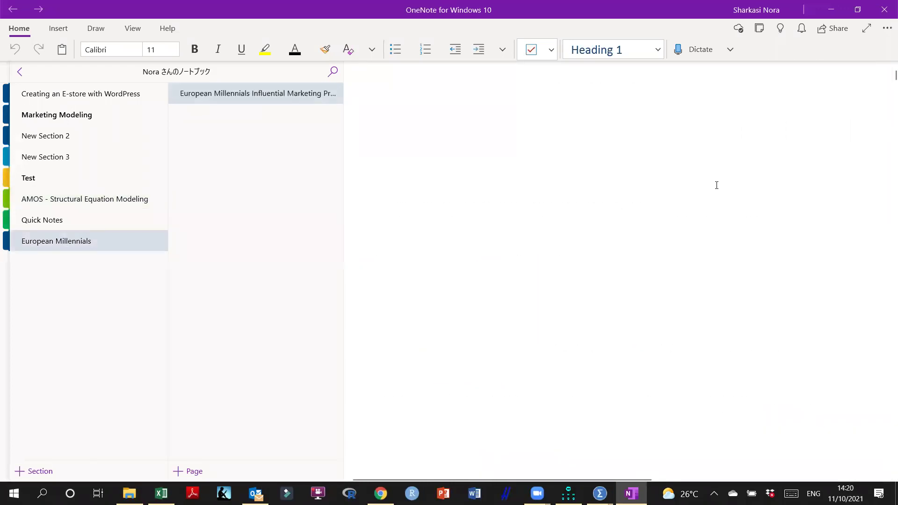
# Examine the wording of Parasocial_4 in the measurement items table and return to the Excel workbook.
pyautogui.scroll(-5, 560, 230)
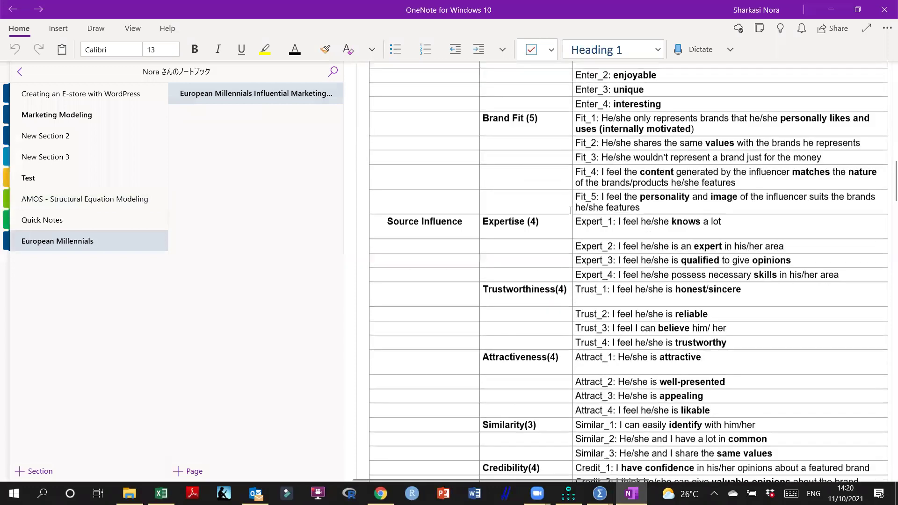
pyautogui.scroll(-5, 528, 260)
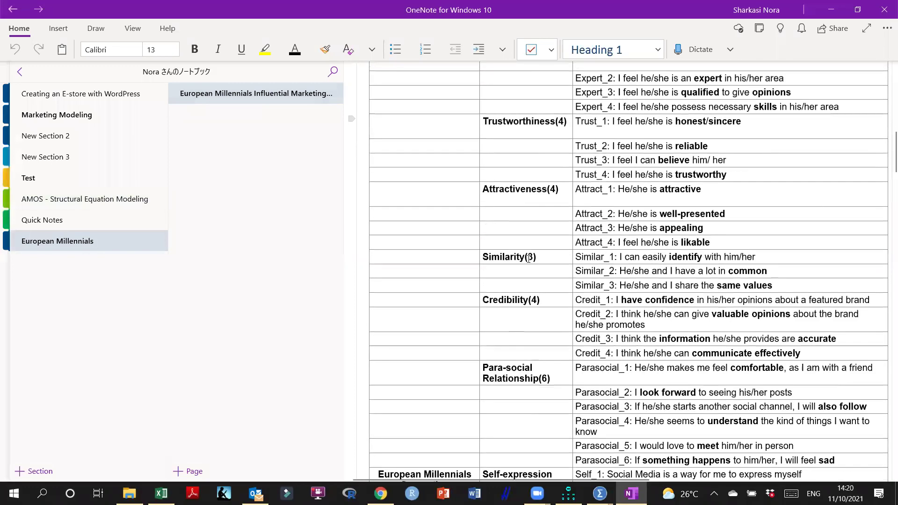
pyautogui.scroll(-2, 528, 259)
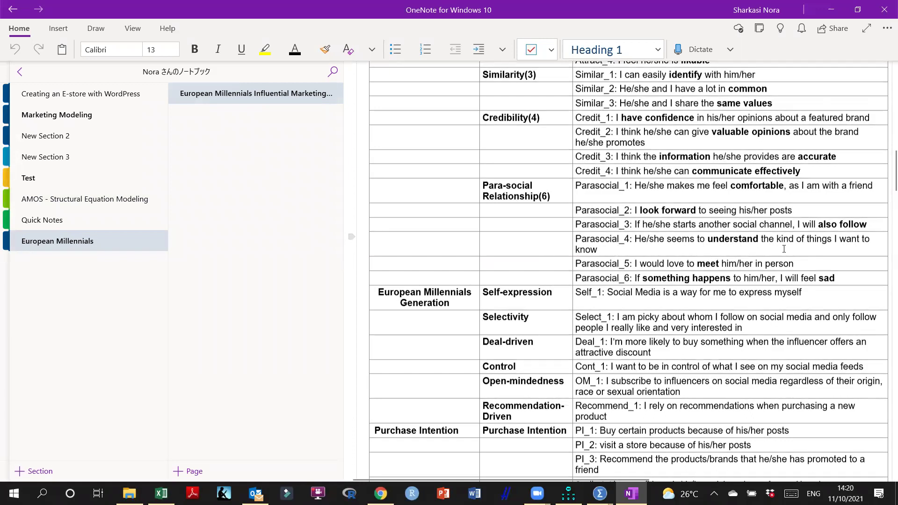
pyautogui.moveTo(629, 249); pyautogui.dragTo(579, 238)
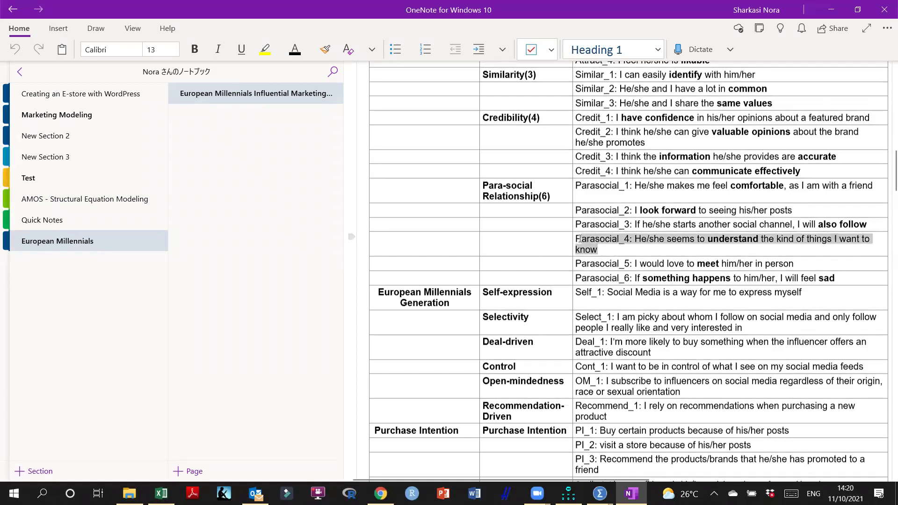
pyautogui.click(747, 247)
pyautogui.tripleClick(747, 243)
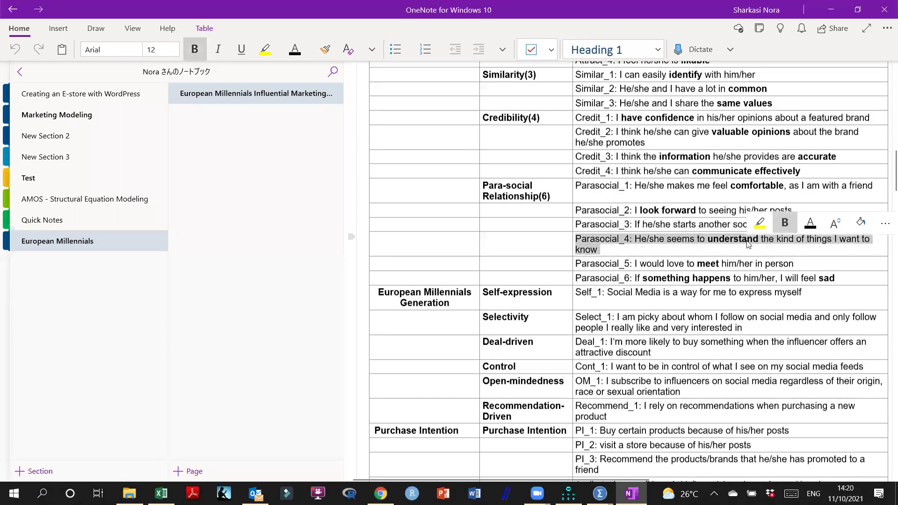
pyautogui.click(659, 251)
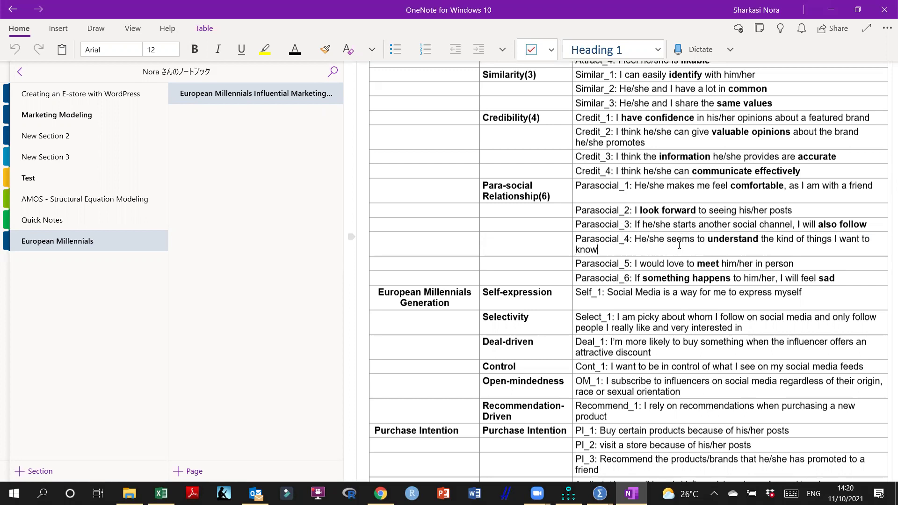
pyautogui.click(831, 10)
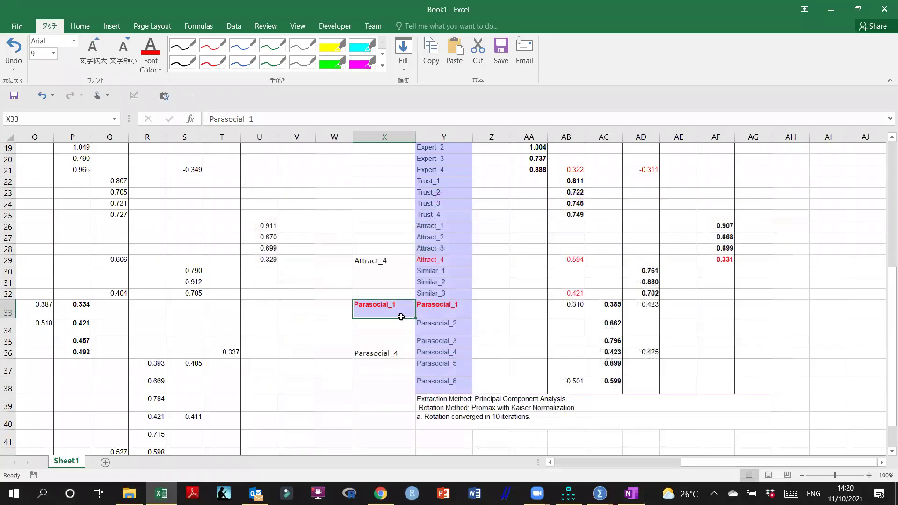
# Move the flagged names Attract_4, Parasocial_1 and Parasocial_4 up column X so the block starts in X5 below Info_1.
pyautogui.scroll(6, 400, 315)
pyautogui.click(392, 182)
pyautogui.scroll(-4, 382, 325)
pyautogui.scroll(-1, 381, 325)
pyautogui.moveTo(382, 328); pyautogui.dragTo(374, 438)
pyautogui.hotkey('ctrl', 'c')
pyautogui.scroll(4, 384, 355)
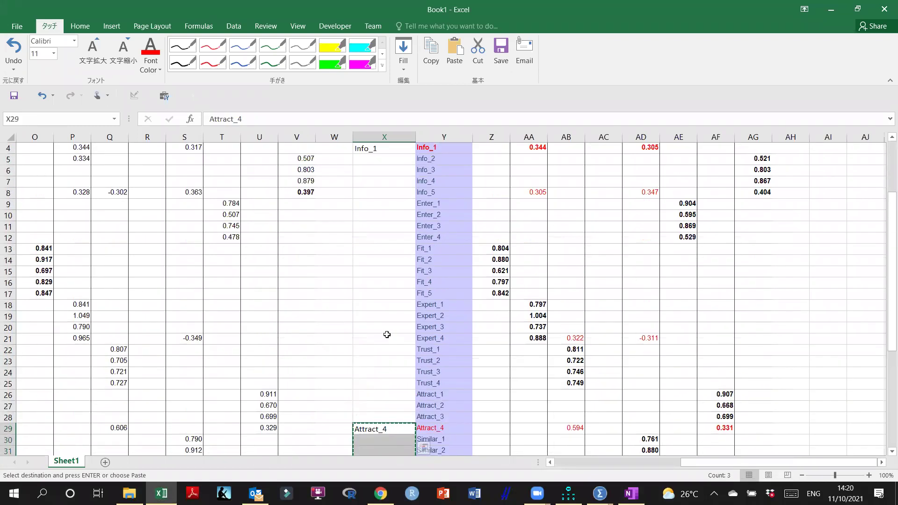
pyautogui.click(380, 196)
pyautogui.hotkey('ctrl', 'v')
# Close the gaps in the flagged list by moving Parasocial_1 to X6 and Parasocial_4 to X7.
pyautogui.moveTo(374, 237); pyautogui.dragTo(377, 271)
pyautogui.hotkey('ctrl', 'c')
pyautogui.click(370, 208)
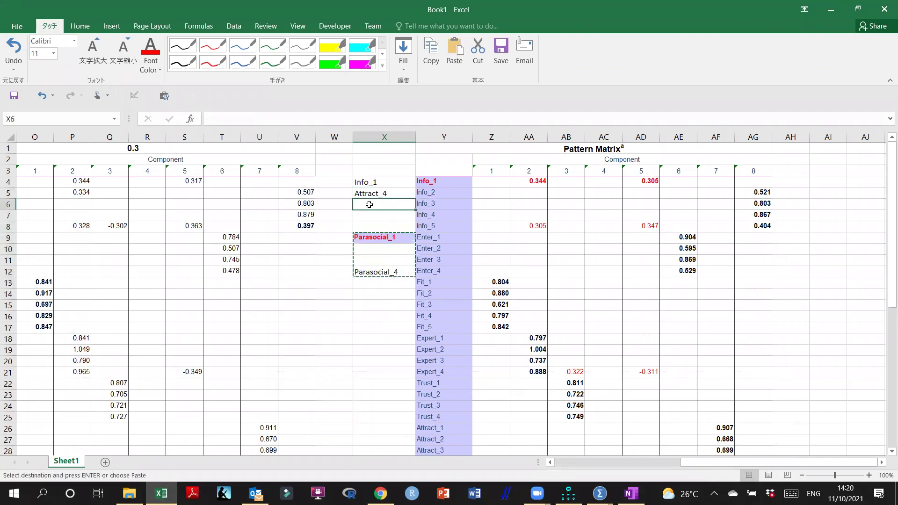
pyautogui.hotkey('ctrl', 'v')
pyautogui.click(379, 239)
pyautogui.hotkey('ctrl', 'x')
pyautogui.click(380, 214)
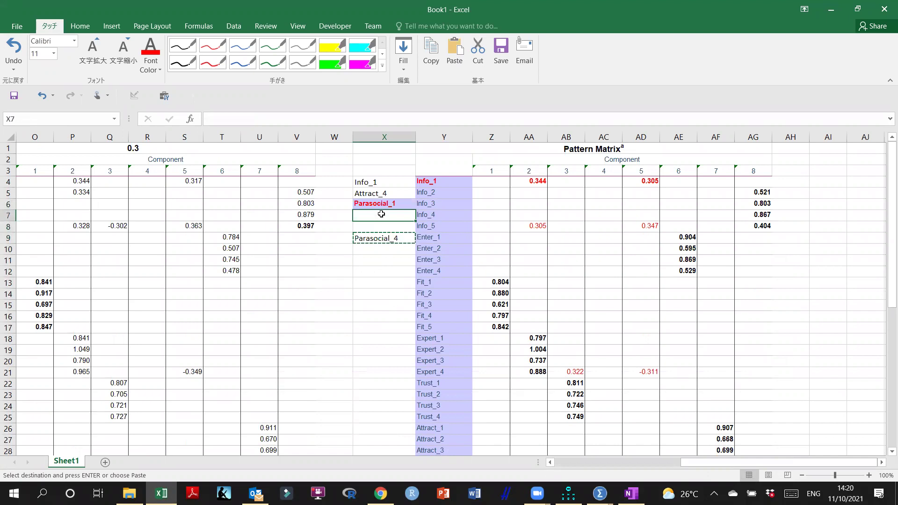
pyautogui.hotkey('ctrl', 'v')
# Copy the plain cell format of Info_1 in X4 onto the flagged list X4:X7 with Format Painter.
pyautogui.click(377, 186)
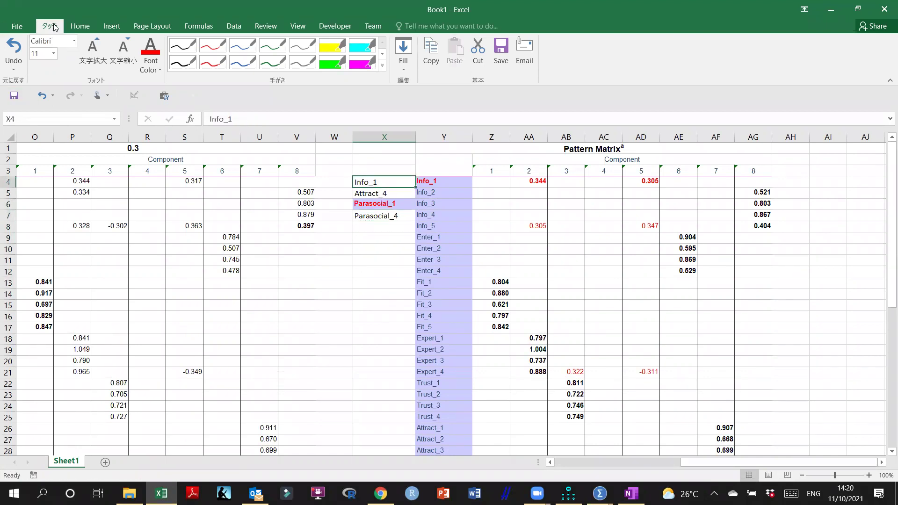
pyautogui.click(80, 25)
pyautogui.click(39, 68)
pyautogui.moveTo(374, 182); pyautogui.dragTo(377, 217)
pyautogui.click(370, 270)
pyautogui.hotkey('ctrl', 's')
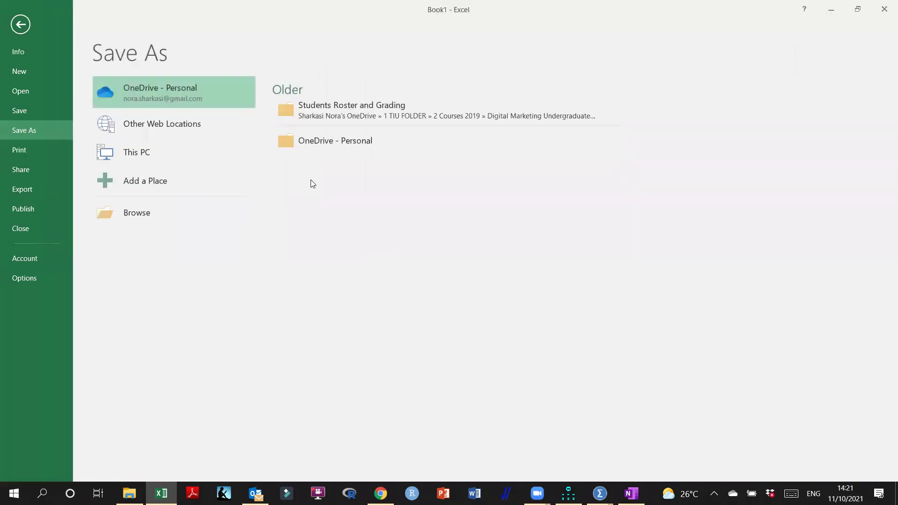
pyautogui.click(20, 26)
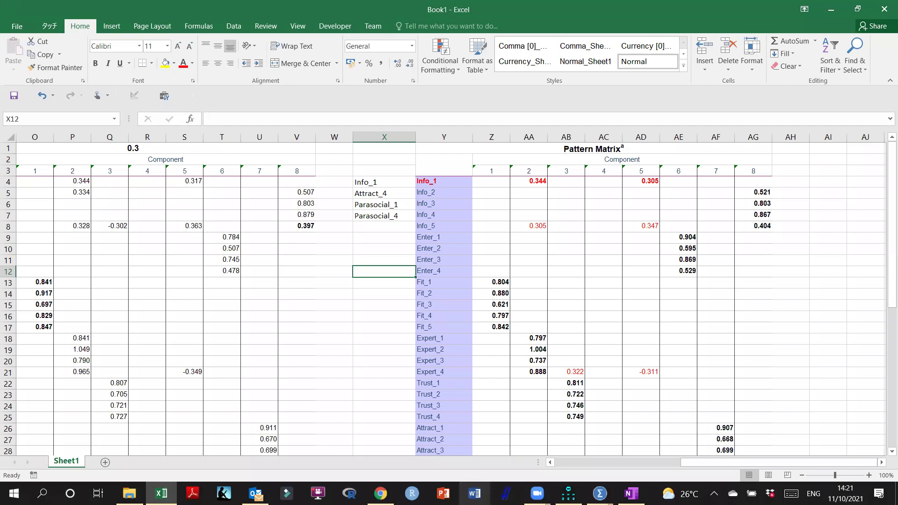
# Switch to OneNote and review the table of constructs and their measurement items from Informative Value to Purchase Intention.
pyautogui.moveTo(602, 491)
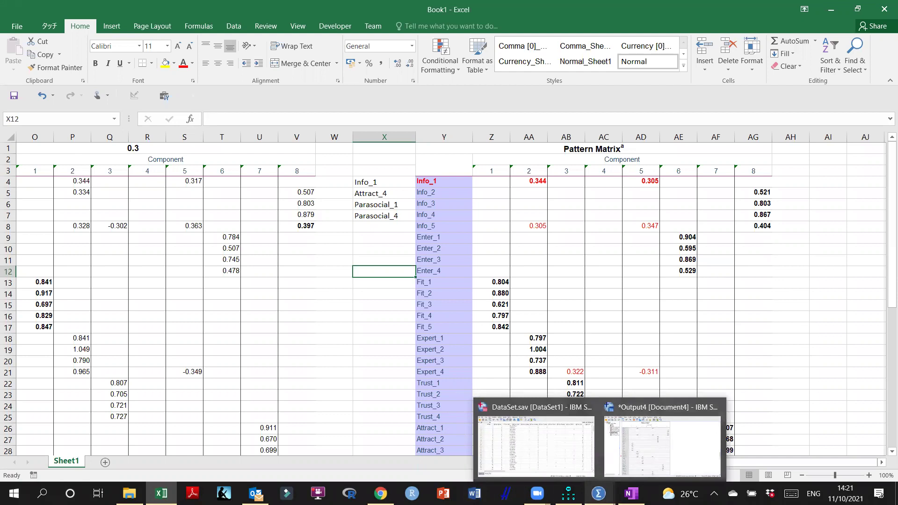
pyautogui.click(631, 494)
pyautogui.scroll(10, 570, 353)
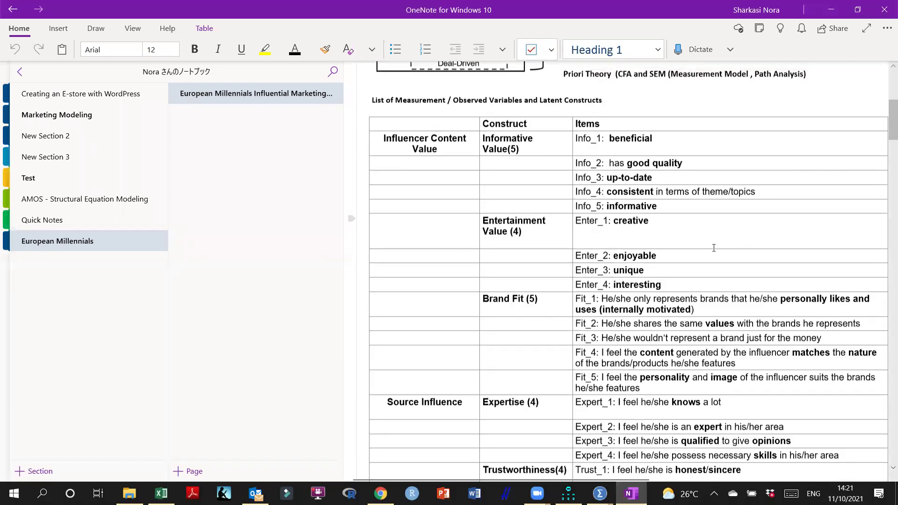
pyautogui.scroll(-10, 714, 248)
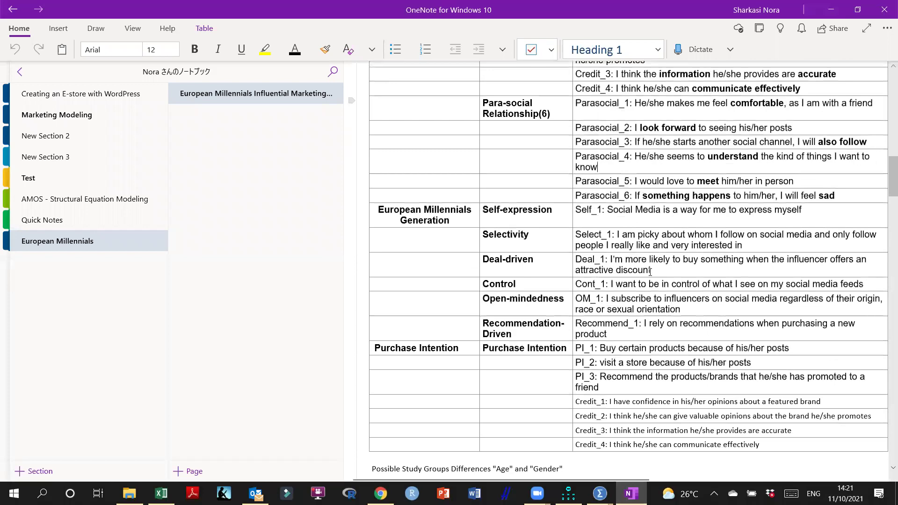
pyautogui.scroll(-3, 650, 272)
pyautogui.scroll(9, 650, 271)
pyautogui.scroll(8, 651, 271)
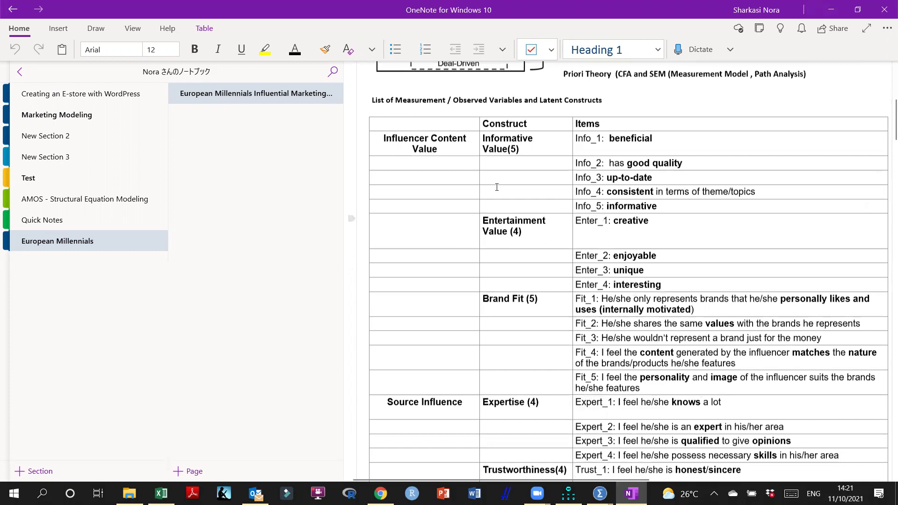
# Review the Source Influence items in the OneNote table, focusing on the wording of the three Similarity items.
pyautogui.scroll(-5, 522, 398)
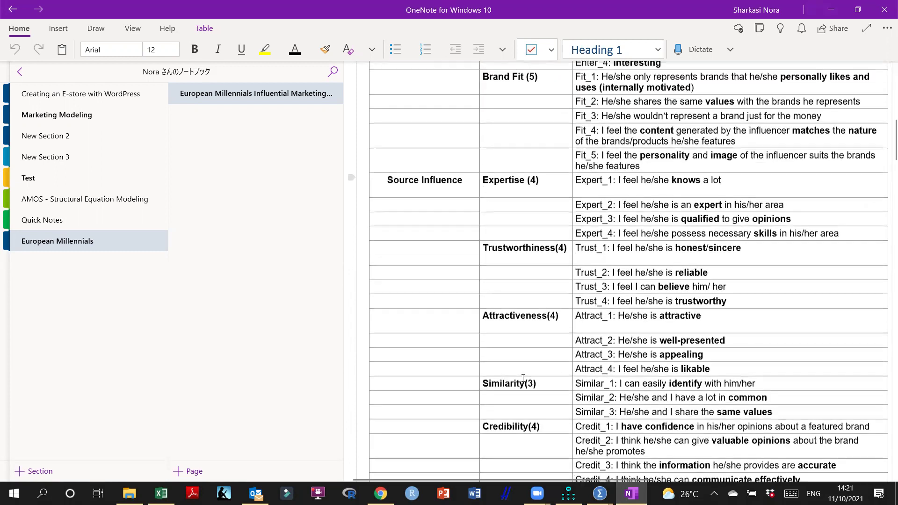
pyautogui.scroll(-2, 531, 377)
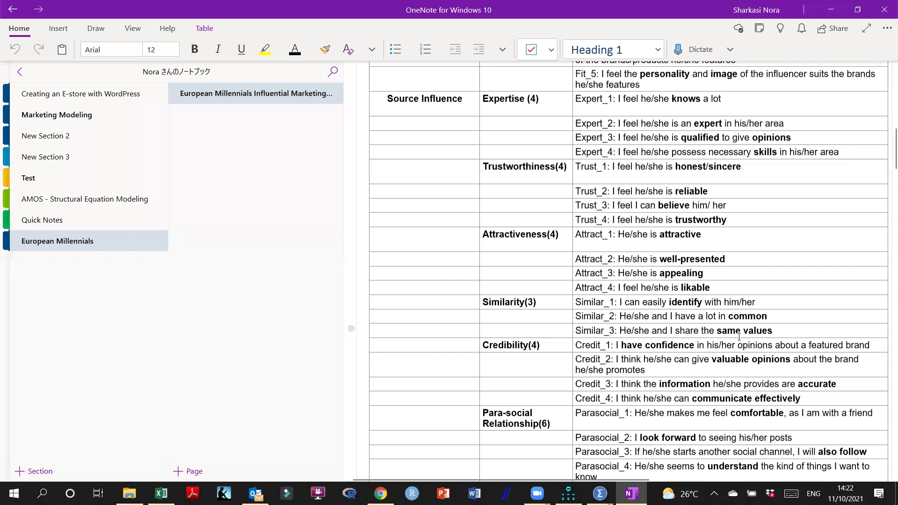
pyautogui.moveTo(786, 335); pyautogui.dragTo(592, 306)
pyautogui.doubleClick(503, 301)
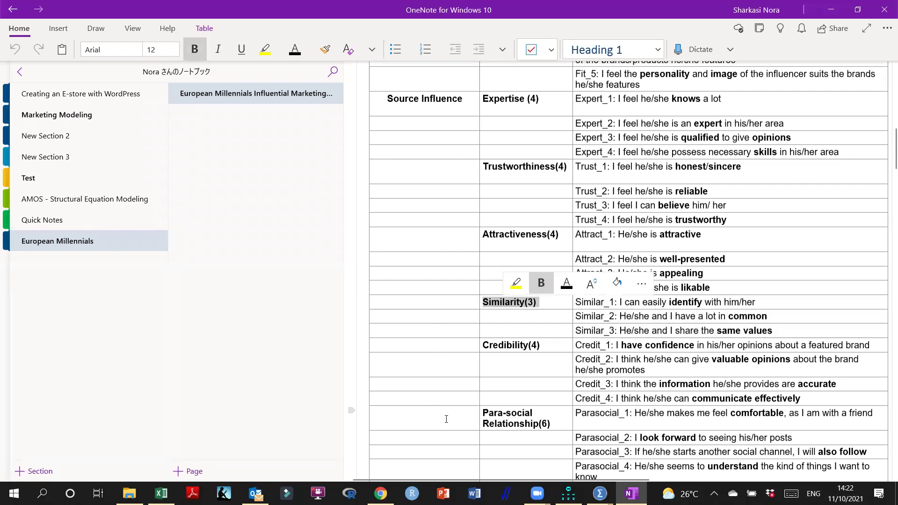
pyautogui.click(499, 303)
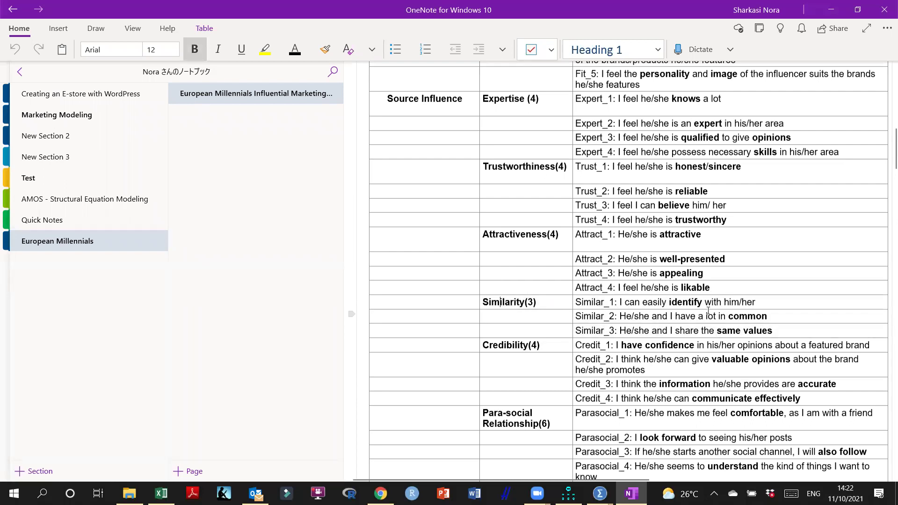
pyautogui.moveTo(538, 303); pyautogui.dragTo(485, 303)
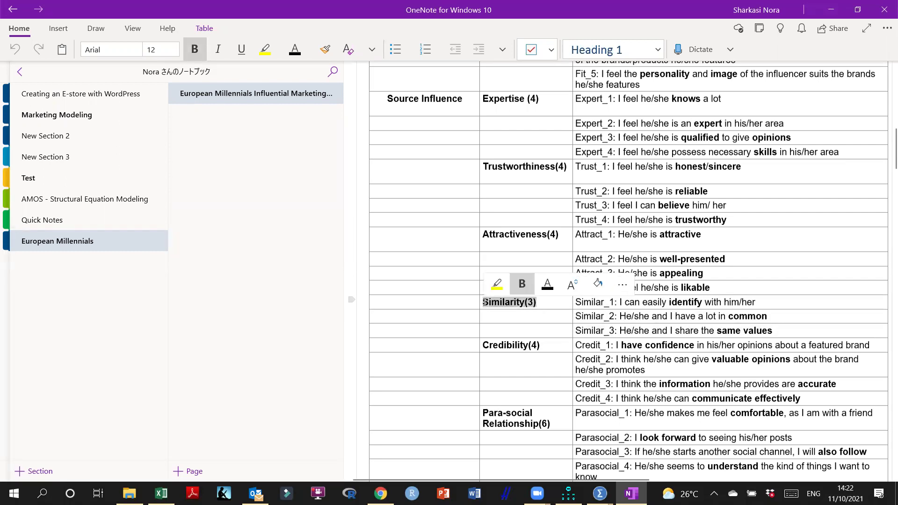
pyautogui.click(492, 317)
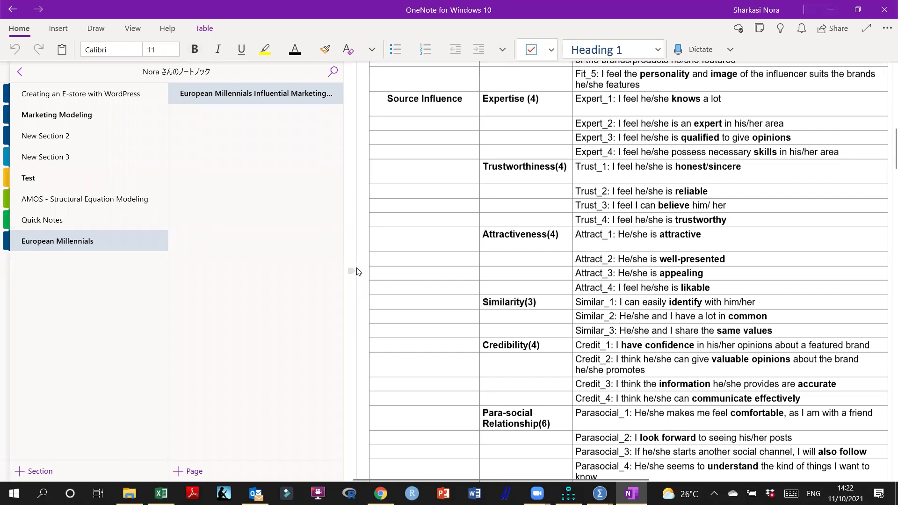
# Narrow OneNote's section list and page list to give the measurement table more room.
pyautogui.moveTo(357, 268); pyautogui.dragTo(454, 277)
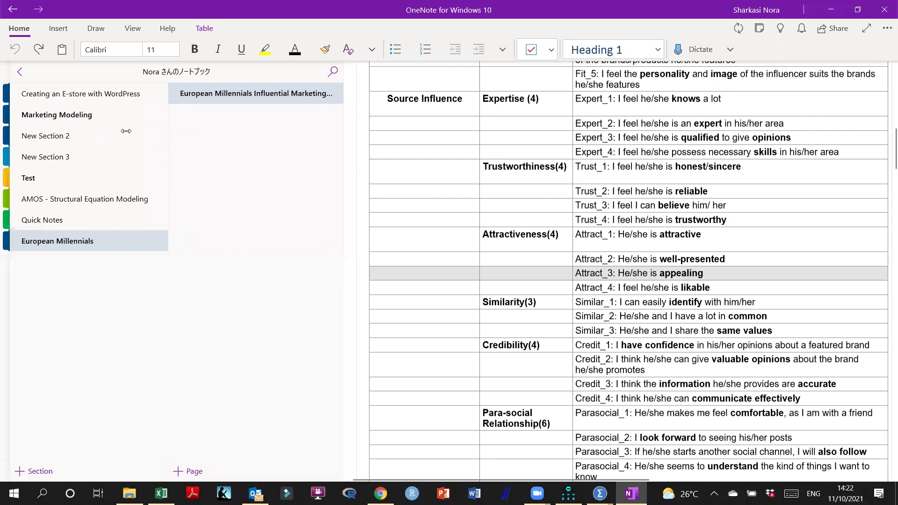
pyautogui.moveTo(169, 135); pyautogui.dragTo(125, 137)
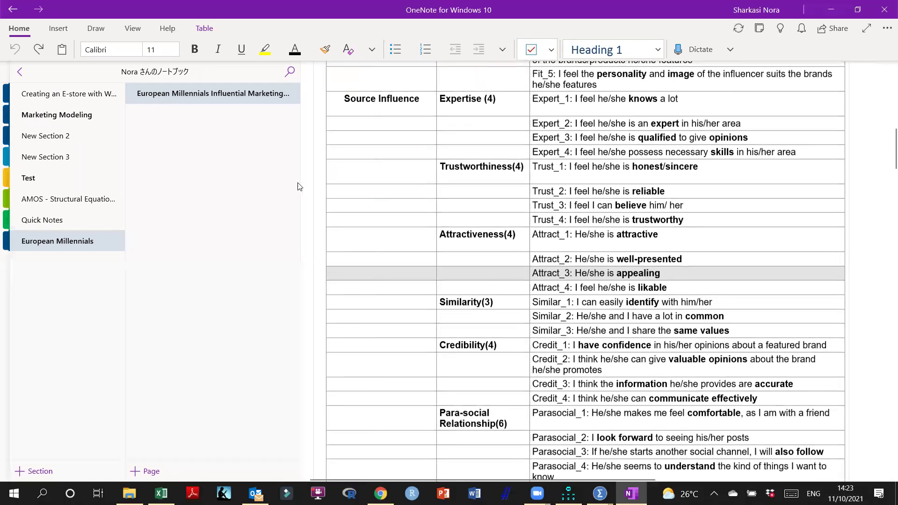
pyautogui.moveTo(301, 187); pyautogui.dragTo(168, 183)
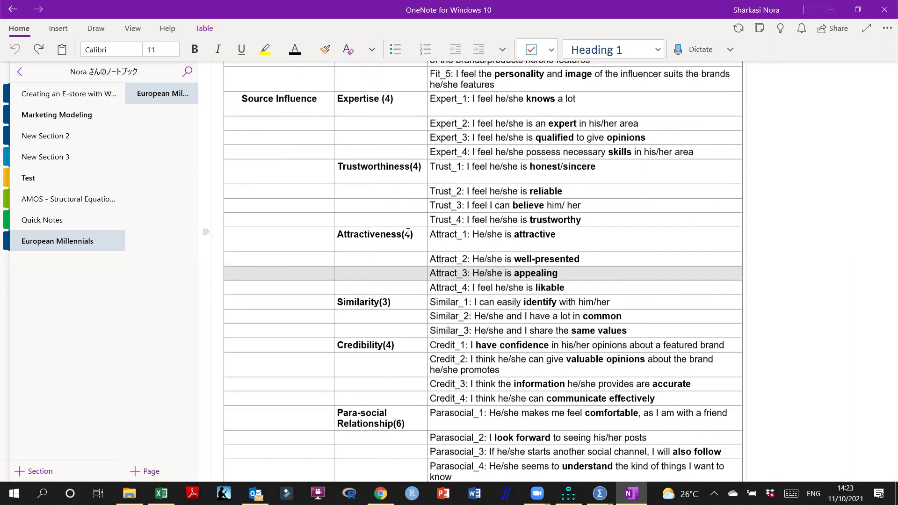
# Read the Credit_1 wording, then switch to Excel and examine the Credit_1 to Credit_4 loadings in the 0.3 matrix.
pyautogui.tripleClick(477, 345)
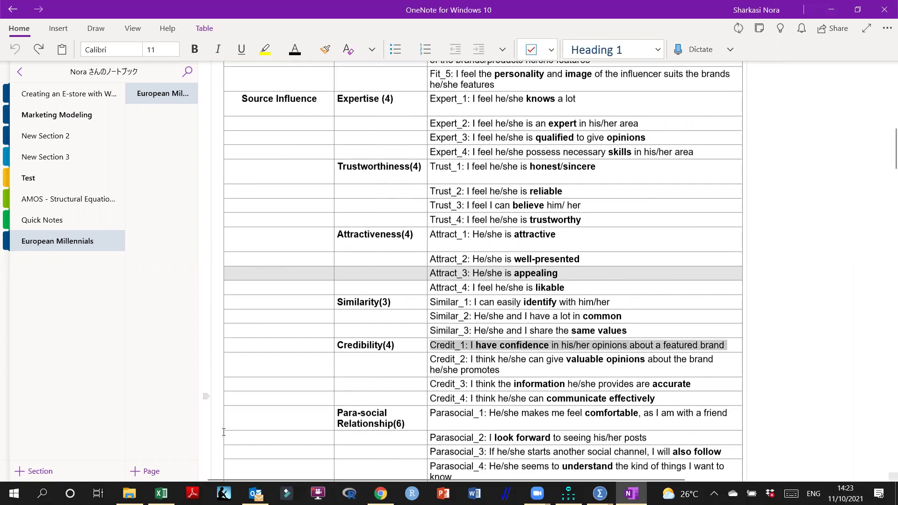
pyautogui.hotkey('alt', 'Tab')
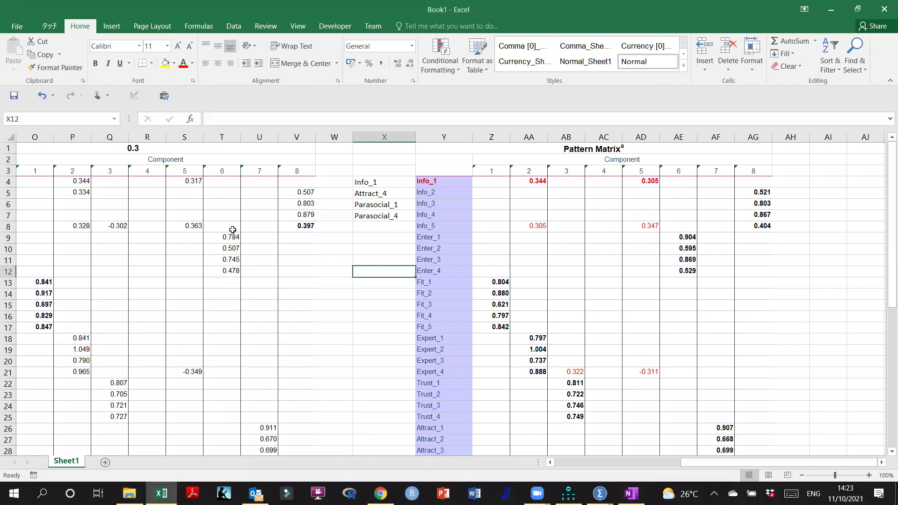
pyautogui.hscroll(-1, 176, 305)
pyautogui.scroll(-8, 176, 307)
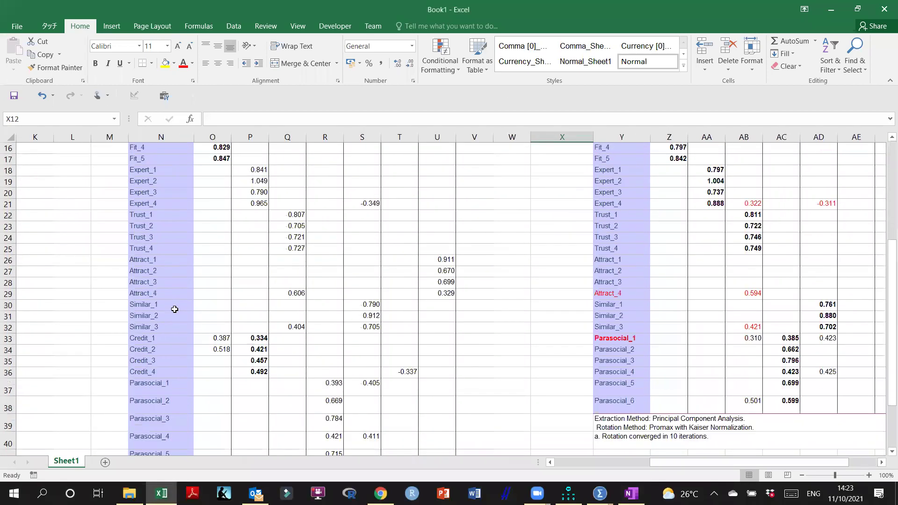
pyautogui.scroll(1, 174, 309)
pyautogui.moveTo(155, 271); pyautogui.dragTo(292, 304)
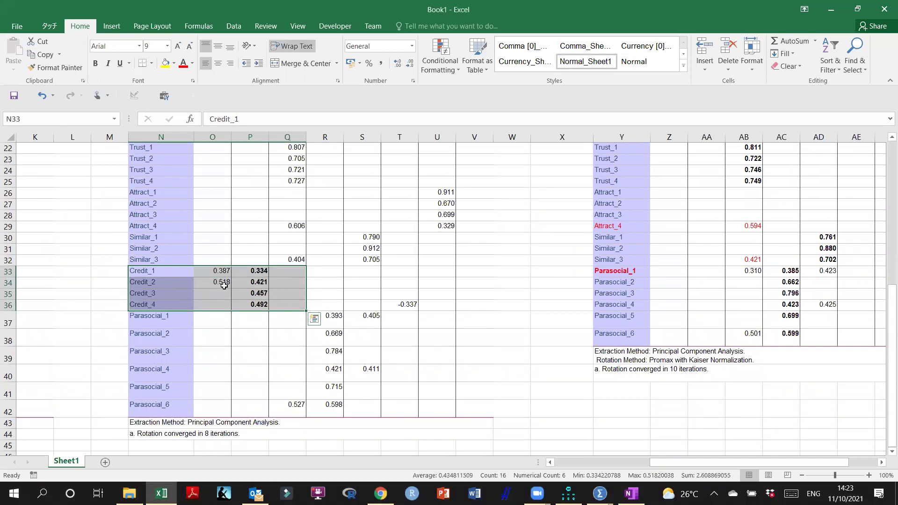
pyautogui.moveTo(256, 298); pyautogui.dragTo(159, 306)
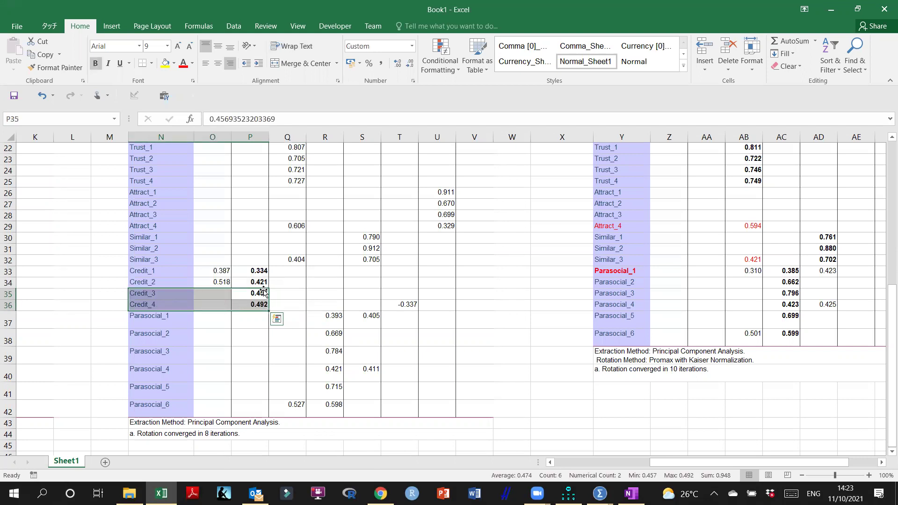
# Return to OneNote and check the wording of Credit_2, Credit_3 and Credit_4 under Credibility.
pyautogui.click(828, 7)
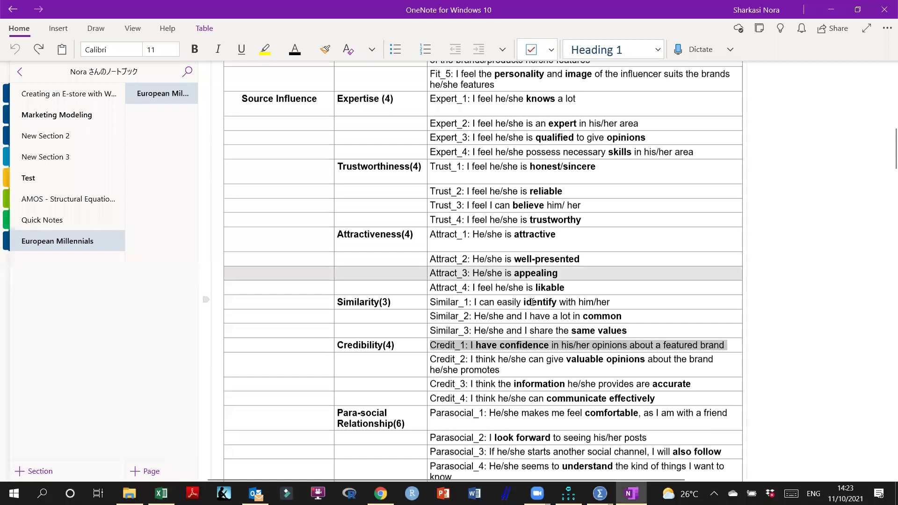
pyautogui.click(572, 361)
pyautogui.moveTo(571, 360); pyautogui.dragTo(661, 371)
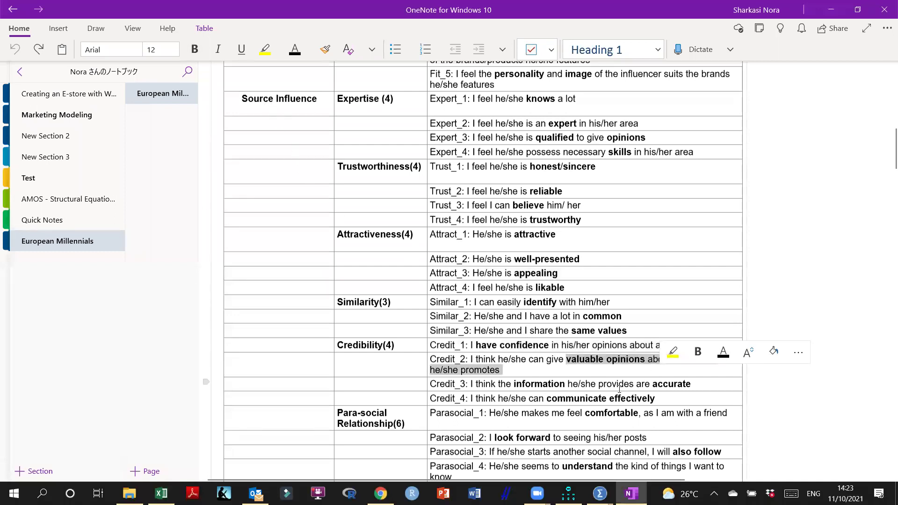
pyautogui.moveTo(696, 386); pyautogui.dragTo(446, 389)
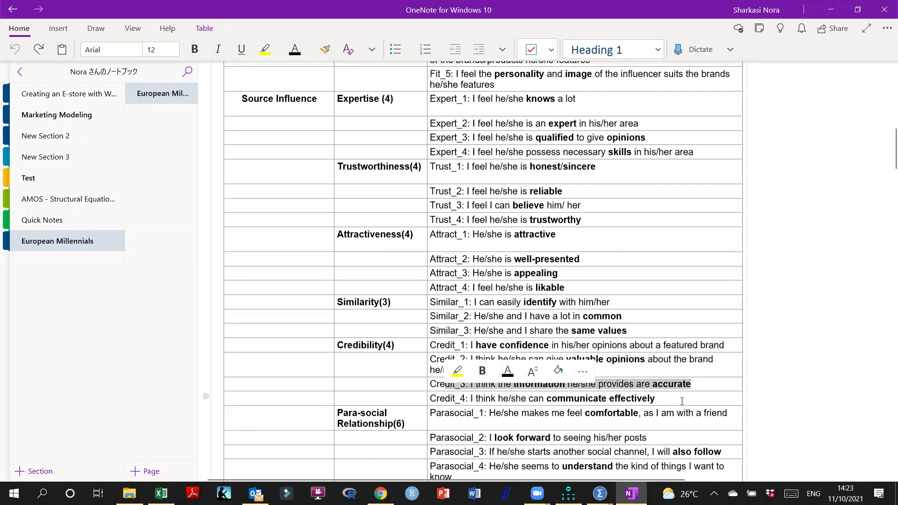
pyautogui.moveTo(664, 399); pyautogui.dragTo(450, 386)
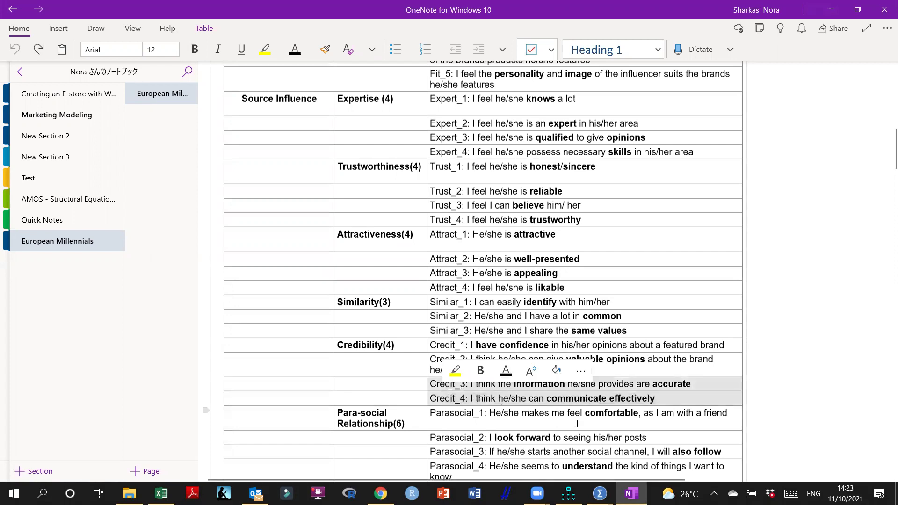
pyautogui.click(646, 401)
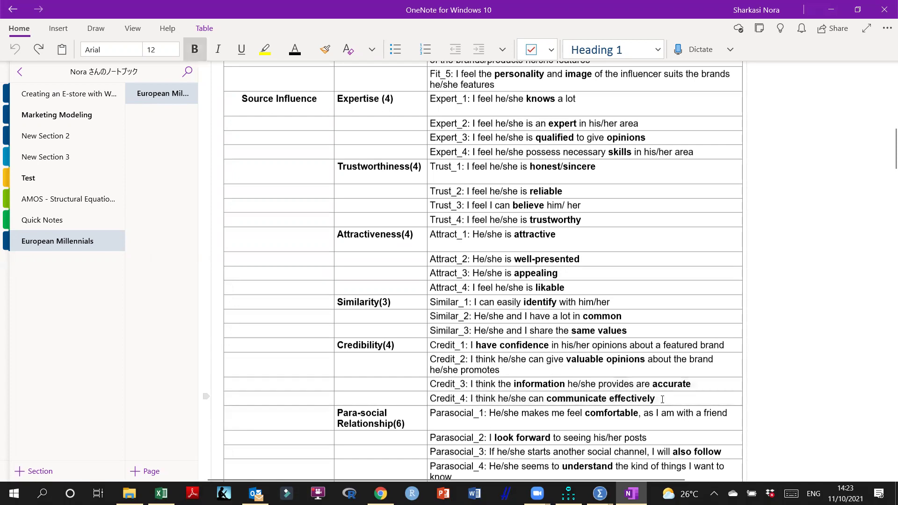
pyautogui.moveTo(602, 400); pyautogui.dragTo(431, 388)
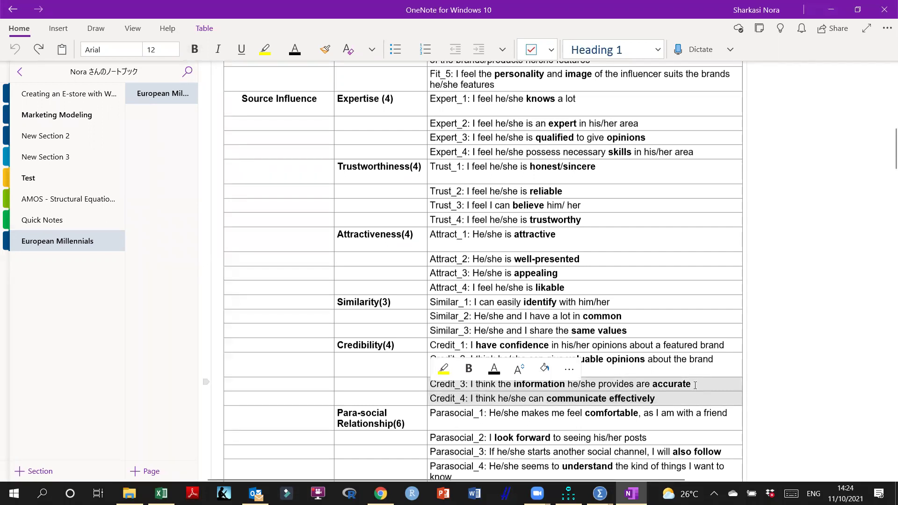
pyautogui.click(683, 364)
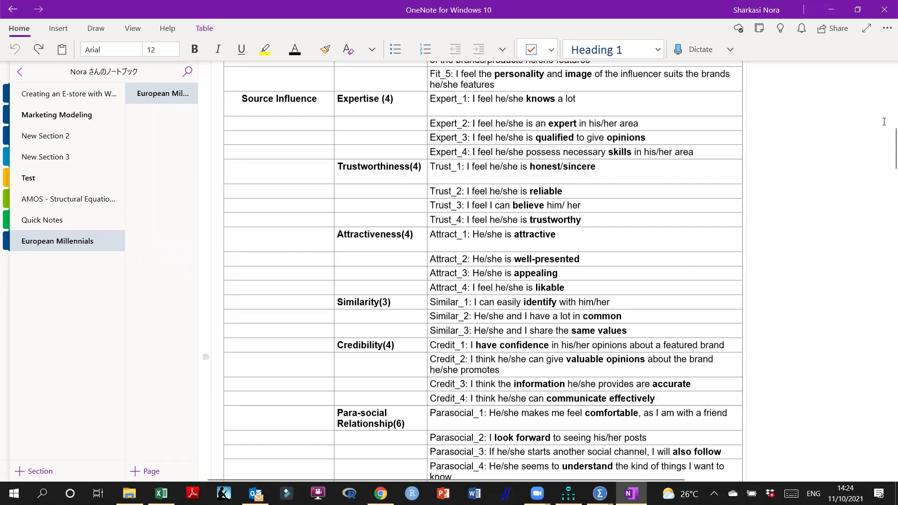
# Switch to Excel and compare the Credit items' loadings with the Expert items' loadings on component 2 of the 0.3 matrix.
pyautogui.click(831, 10)
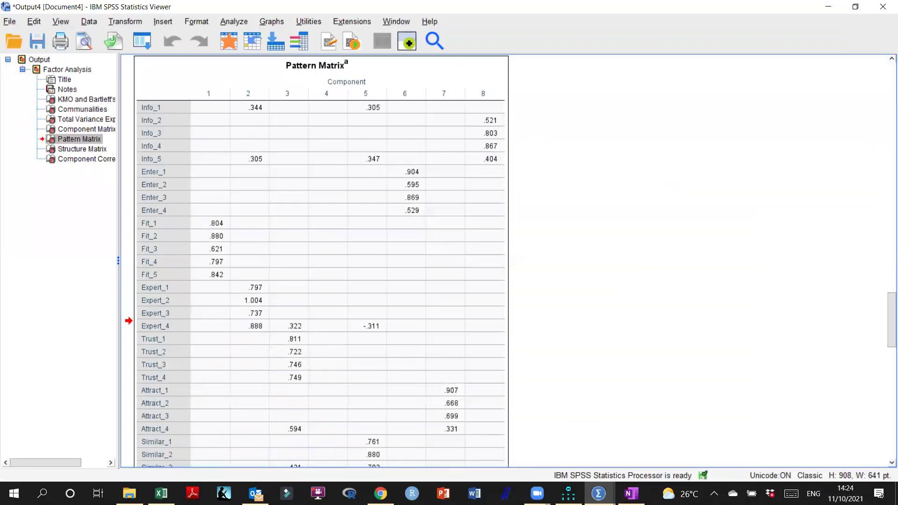
pyautogui.click(162, 494)
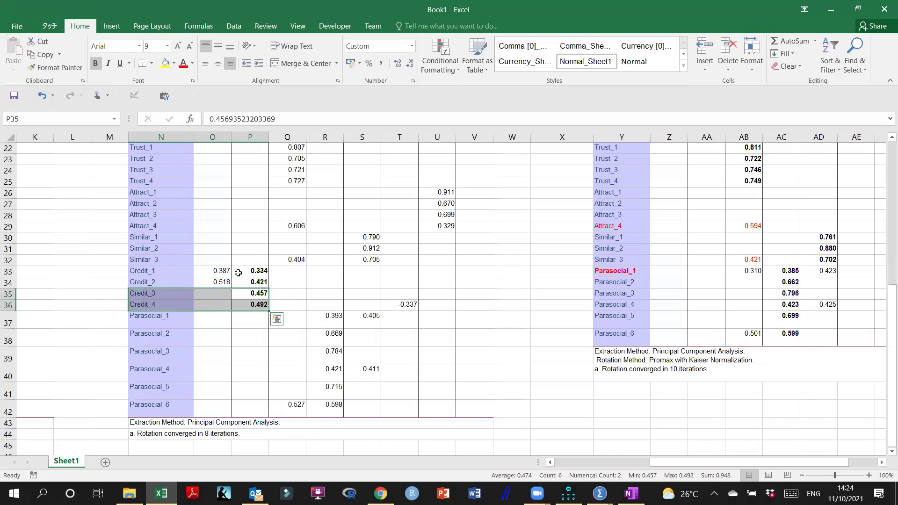
pyautogui.moveTo(247, 272)
pyautogui.mouseDown()
pyautogui.moveTo(168, 280)
pyautogui.moveTo(146, 294)
pyautogui.moveTo(253, 305)
pyautogui.mouseUp()
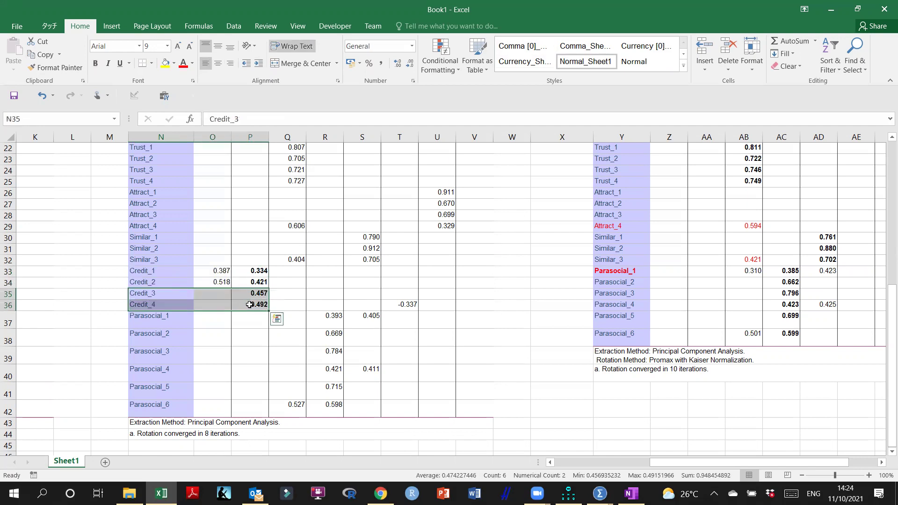
pyautogui.scroll(6, 250, 305)
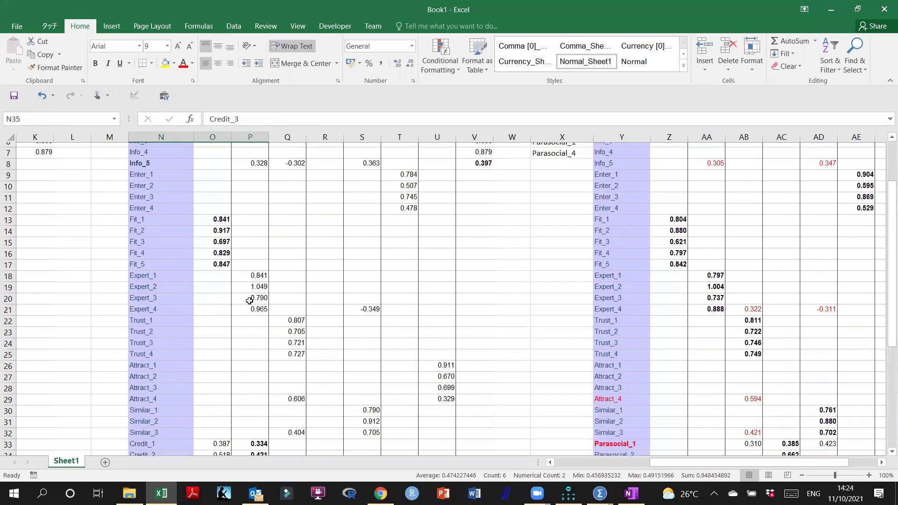
pyautogui.scroll(1, 250, 302)
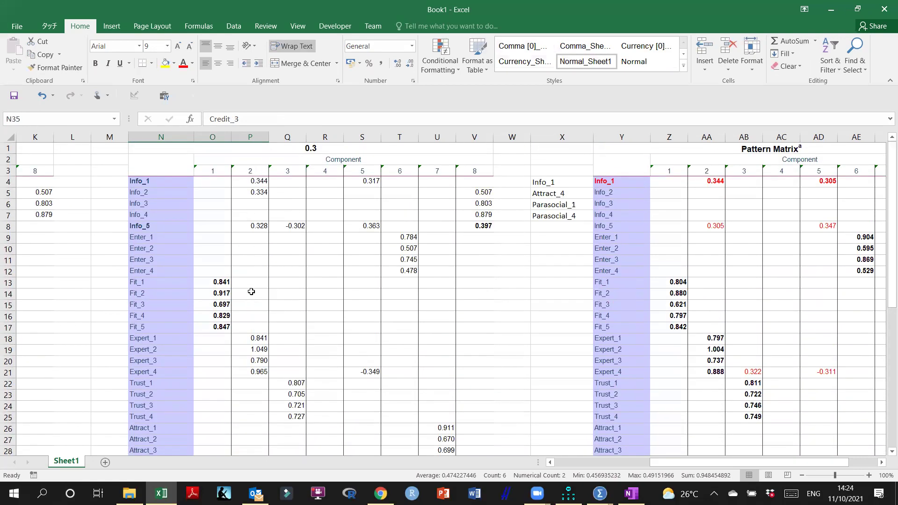
pyautogui.scroll(-4, 251, 292)
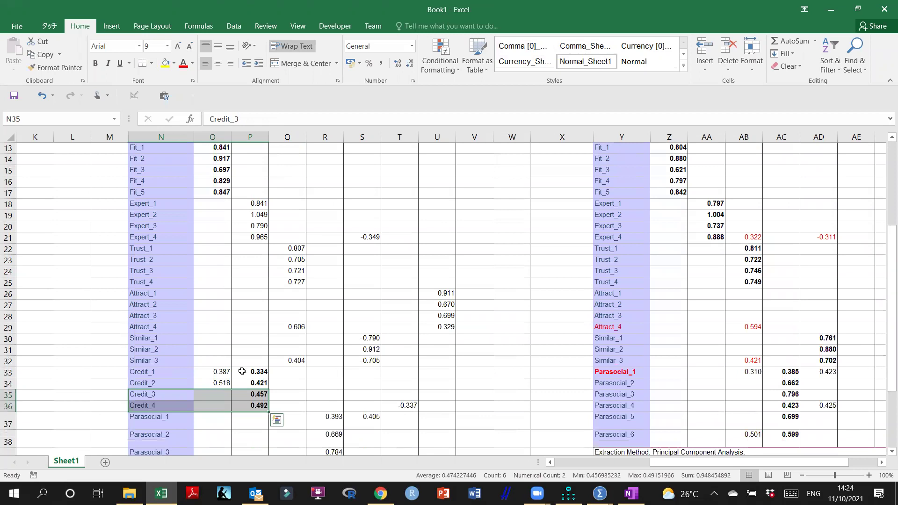
pyautogui.scroll(3, 242, 370)
pyautogui.scroll(2, 239, 342)
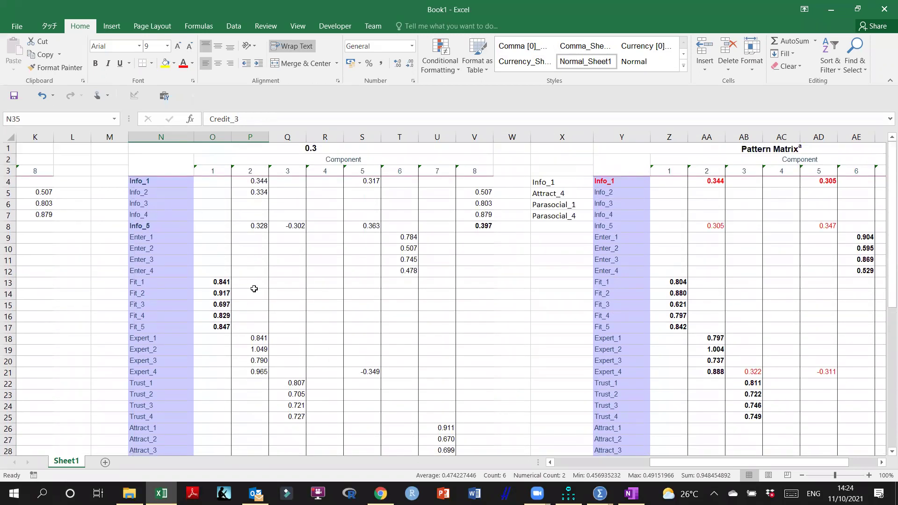
pyautogui.scroll(-4, 257, 287)
pyautogui.scroll(1, 255, 248)
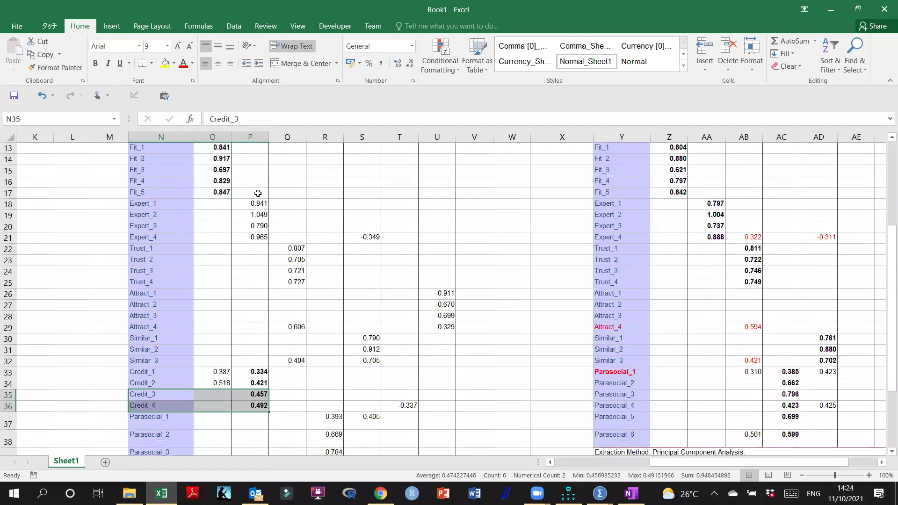
pyautogui.moveTo(258, 206); pyautogui.dragTo(233, 443)
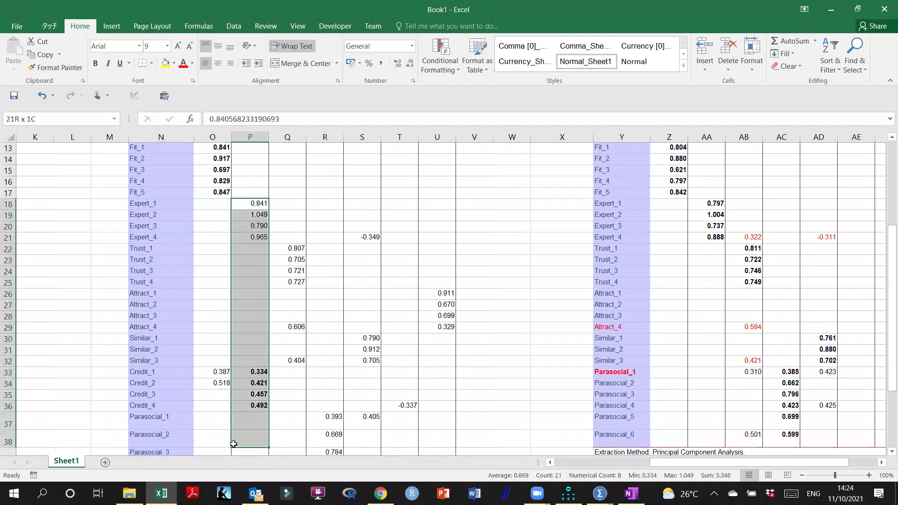
pyautogui.click(257, 315)
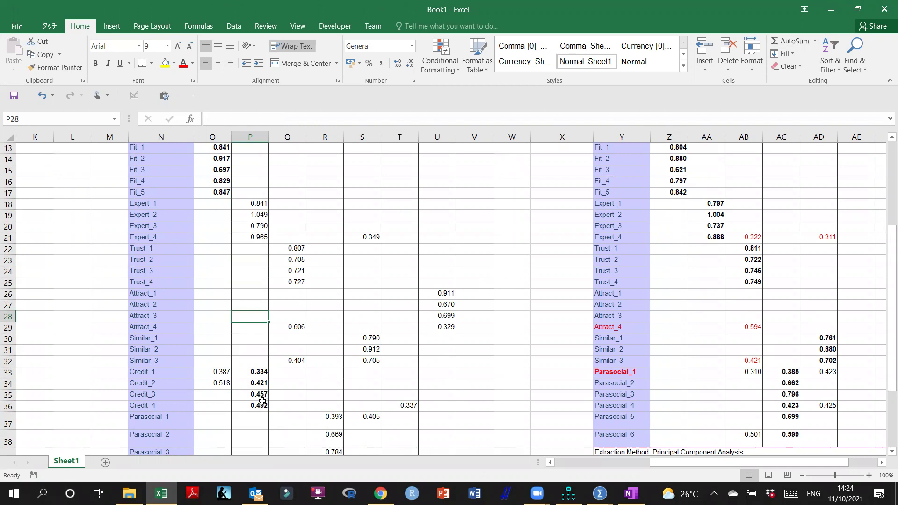
# Switch to the SPSS Data Editor, start a Reliability Analysis and add Expert_1 to Expert_4 as its items.
pyautogui.click(832, 9)
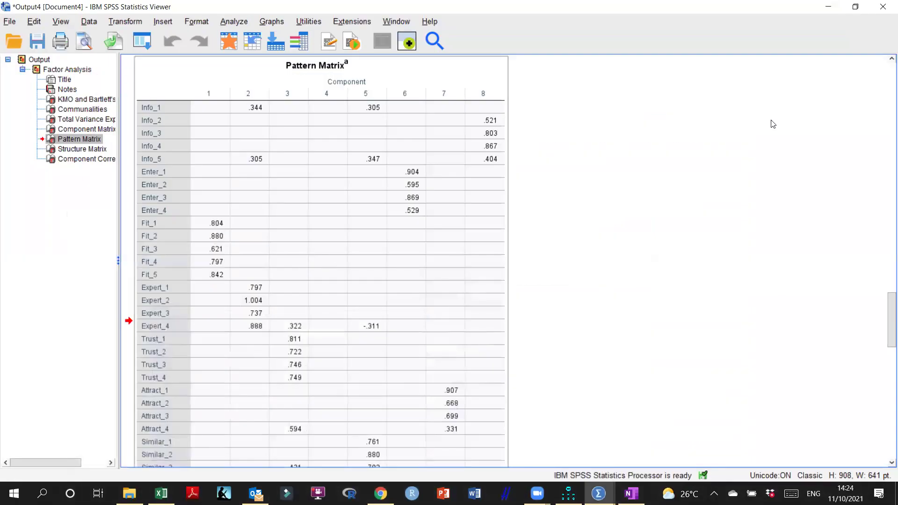
pyautogui.click(829, 6)
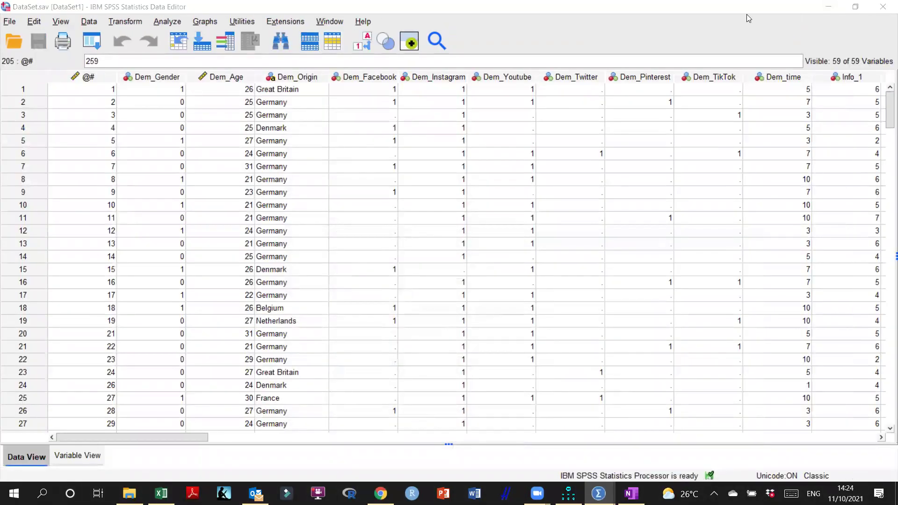
pyautogui.click(167, 22)
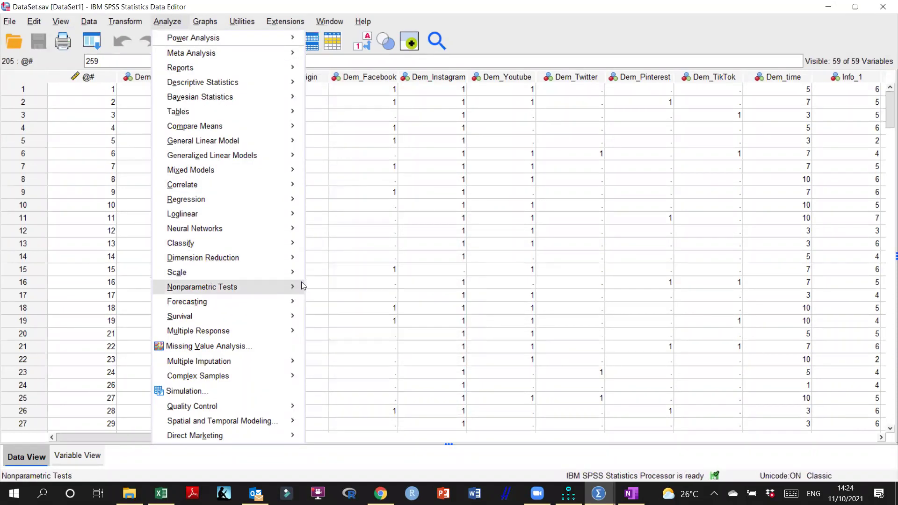
pyautogui.moveTo(296, 278)
pyautogui.click(330, 273)
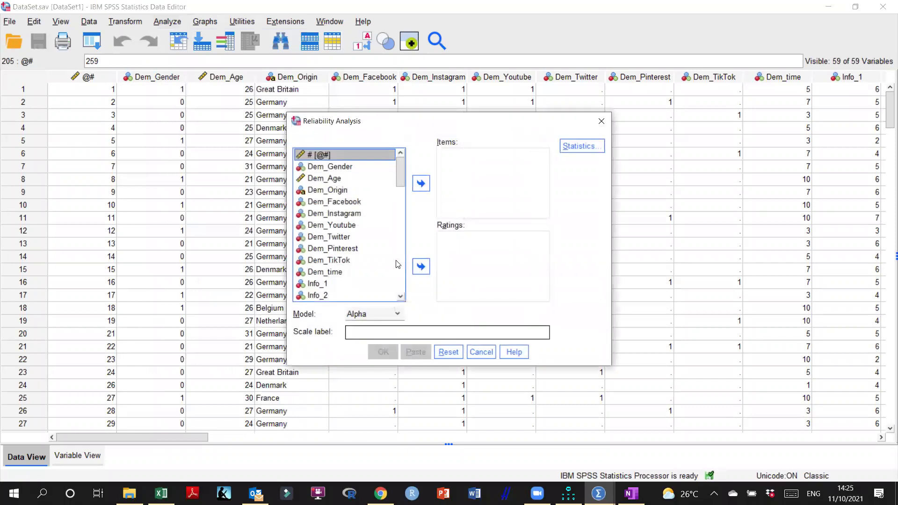
pyautogui.moveTo(401, 185); pyautogui.dragTo(400, 229)
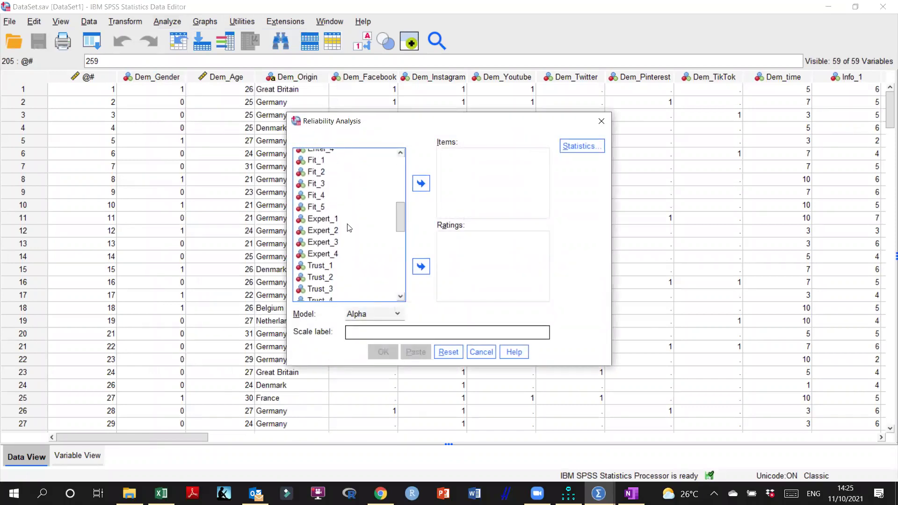
pyautogui.click(330, 222)
pyautogui.keyDown('shift'); pyautogui.click(330, 256); pyautogui.keyUp('shift')
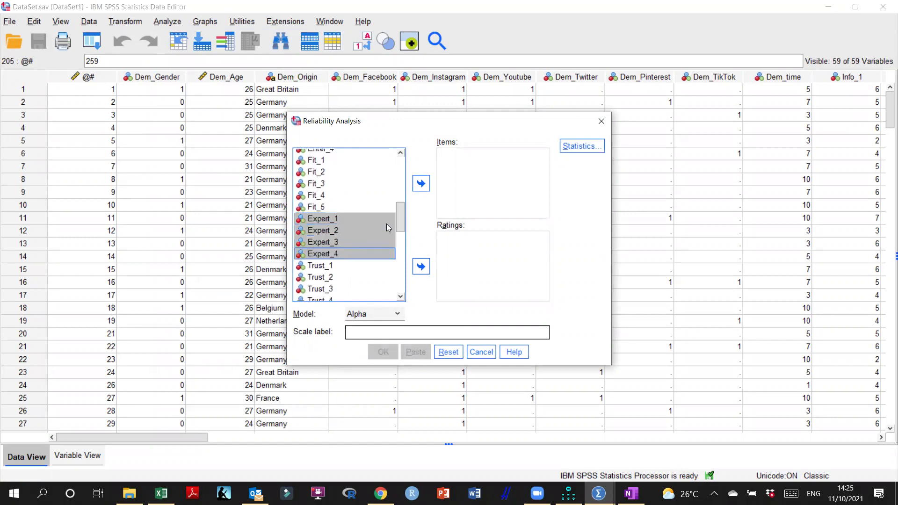
pyautogui.click(421, 184)
# Label the scale "Expertise - 4 items", run the analysis and check its Cronbach's alpha.
pyautogui.click(375, 332)
pyautogui.write('Expertise -')
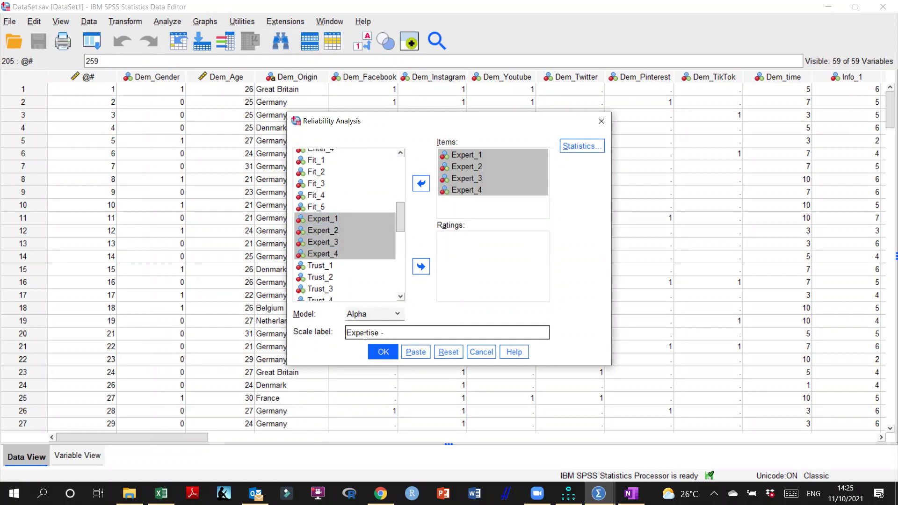
pyautogui.write('ems')
pyautogui.click(383, 351)
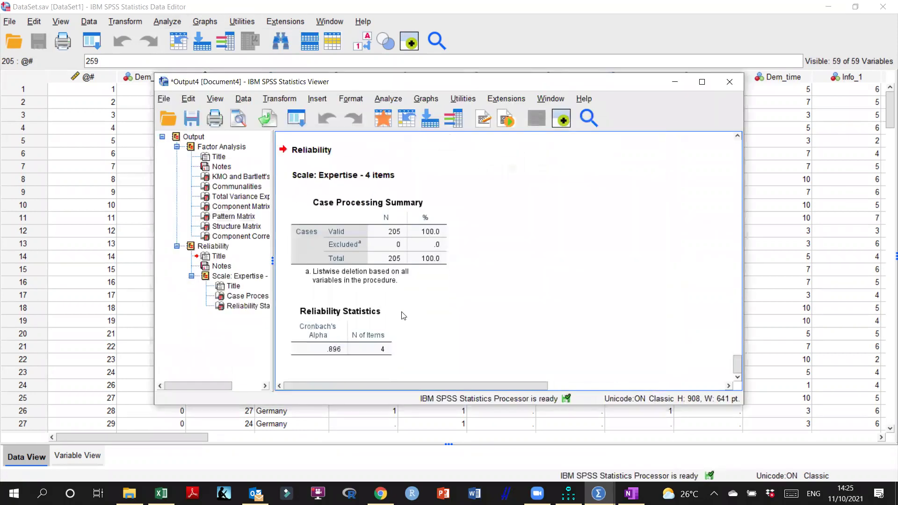
pyautogui.click(331, 346)
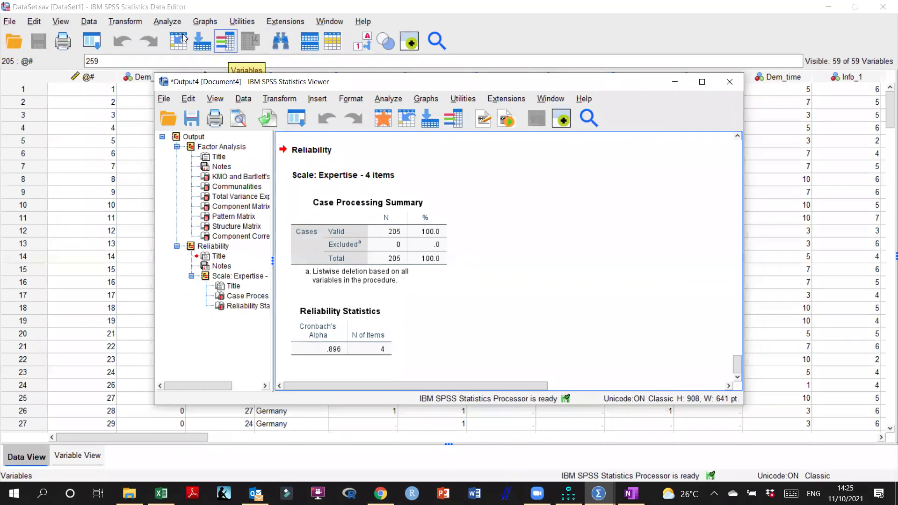
# Add Credit_3 and Credit_4 to the four Expert items and rerun the Reliability Analysis with the Alpha model.
pyautogui.click(167, 21)
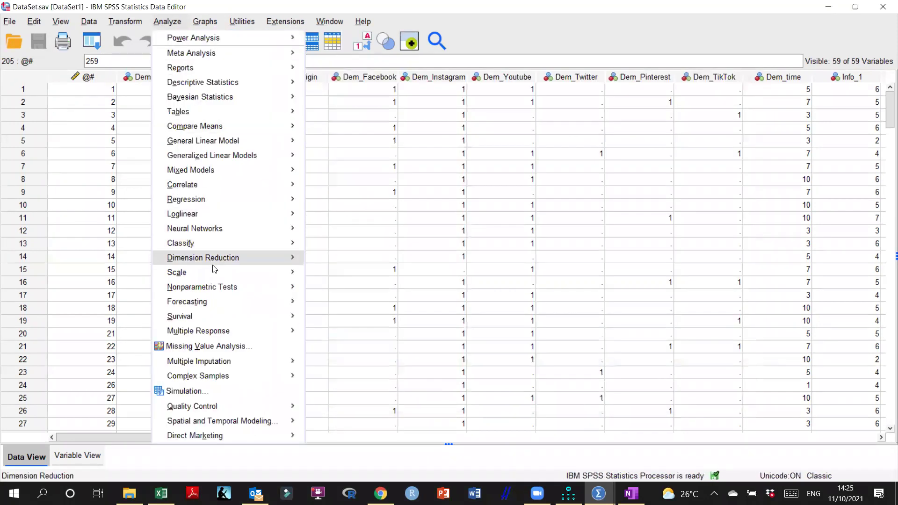
pyautogui.moveTo(234, 273)
pyautogui.click(328, 272)
pyautogui.moveTo(403, 187); pyautogui.dragTo(401, 257)
pyautogui.click(330, 274)
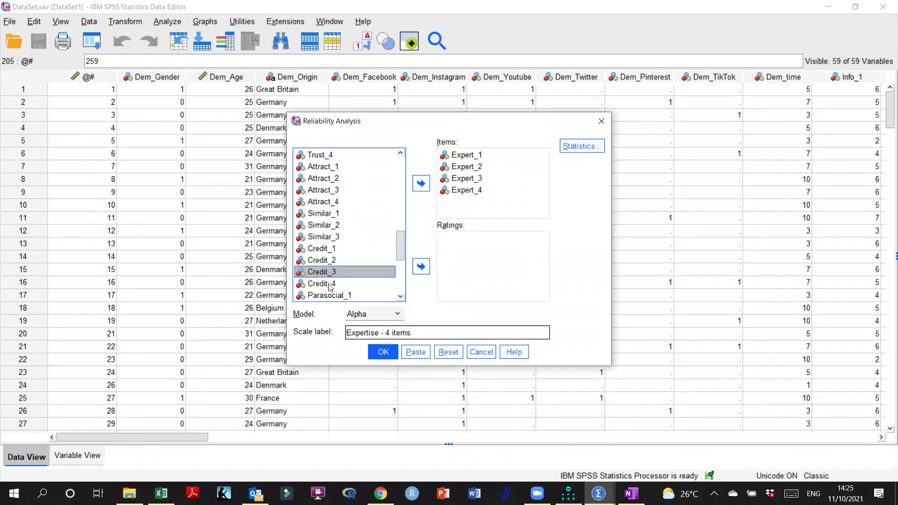
pyautogui.keyDown('shift'); pyautogui.click(330, 284); pyautogui.keyUp('shift')
pyautogui.click(421, 183)
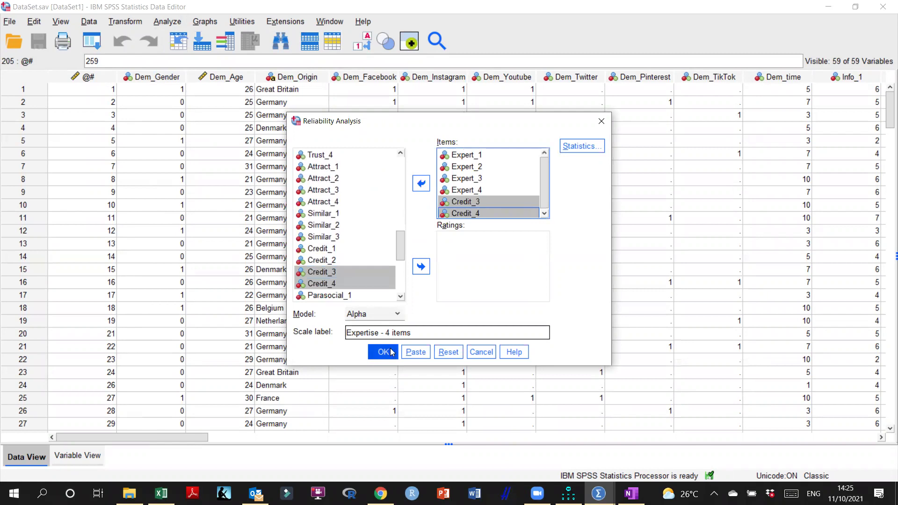
pyautogui.press('Return')
# Compare Cronbach's alpha of the six-item run with that of the four-item Expertise run in the output.
pyautogui.click(320, 356)
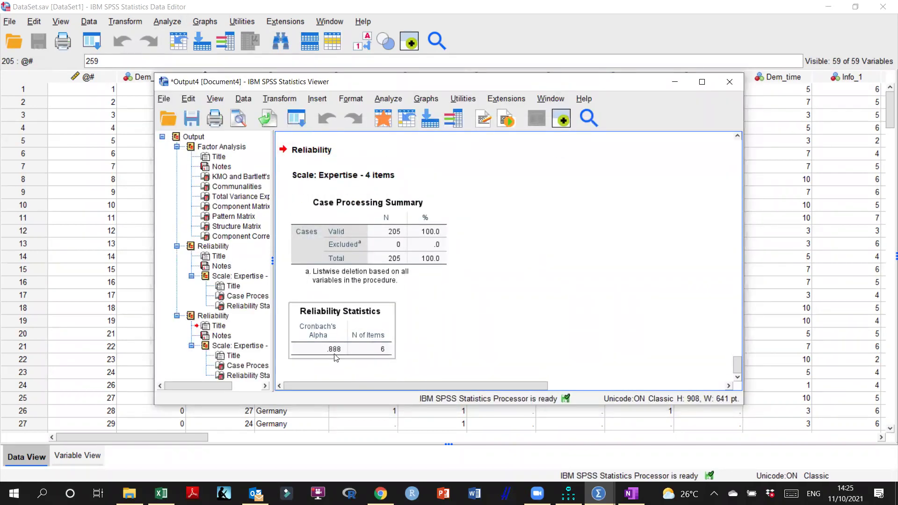
pyautogui.scroll(3, 353, 348)
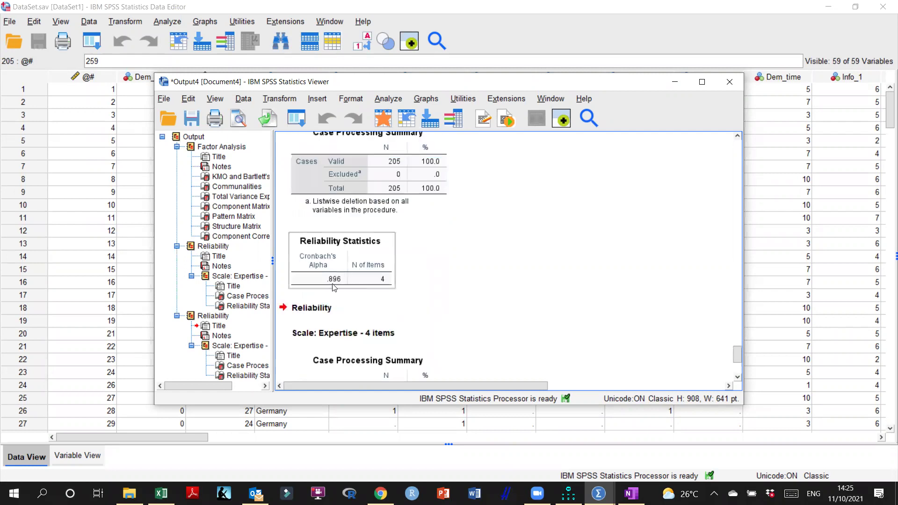
pyautogui.scroll(-3, 339, 288)
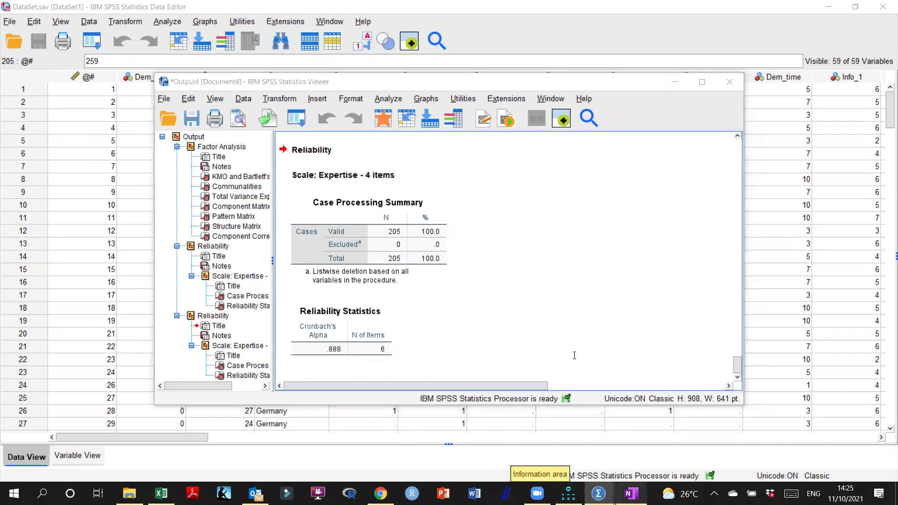
# Switch to OneNote and set the font color of the Credit_3 and Credit_4 items under Credibility to orange-red.
pyautogui.click(631, 494)
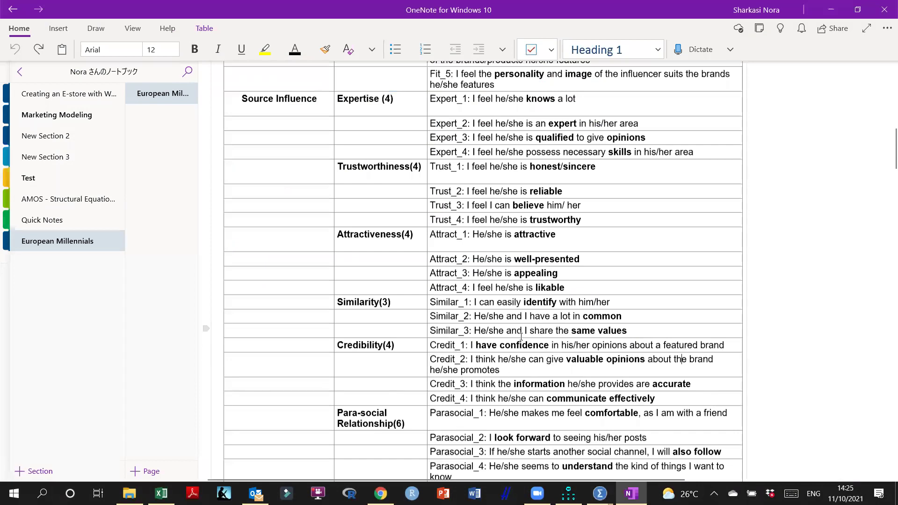
pyautogui.scroll(-5, 491, 369)
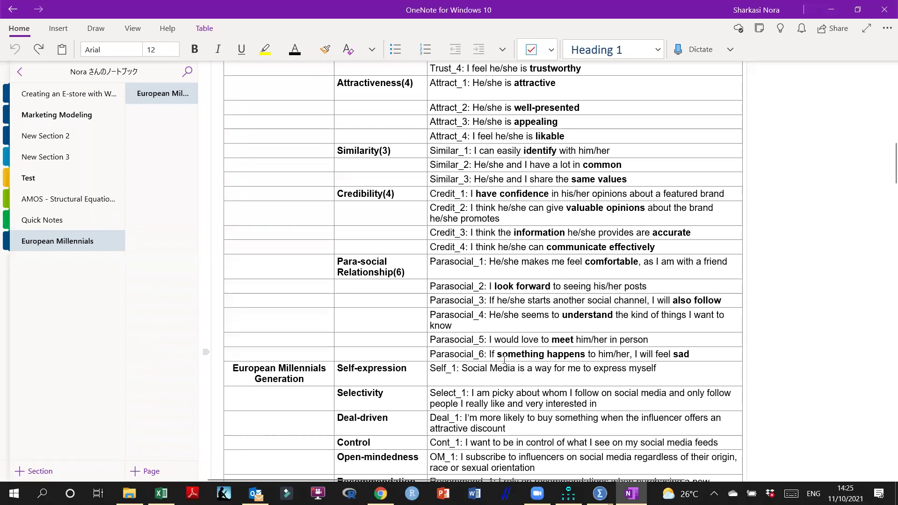
pyautogui.scroll(3, 504, 361)
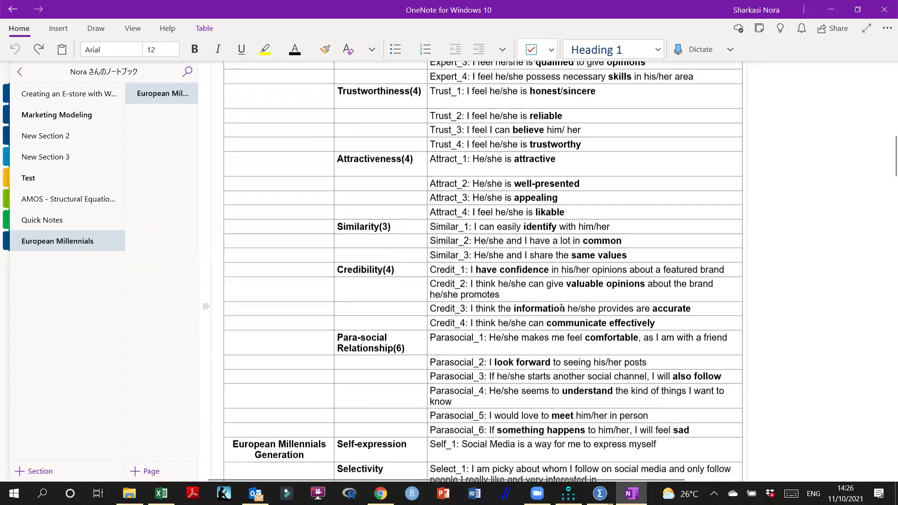
pyautogui.moveTo(695, 308); pyautogui.dragTo(437, 309)
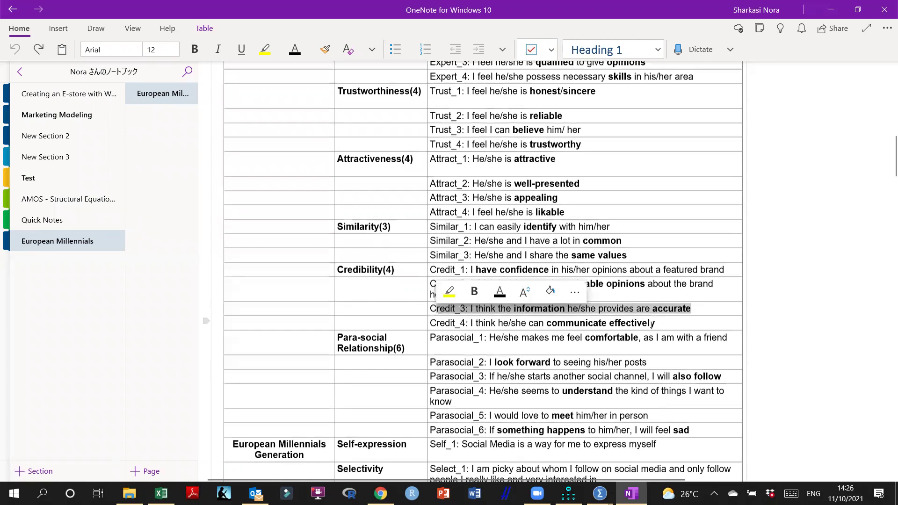
pyautogui.moveTo(661, 323); pyautogui.dragTo(442, 307)
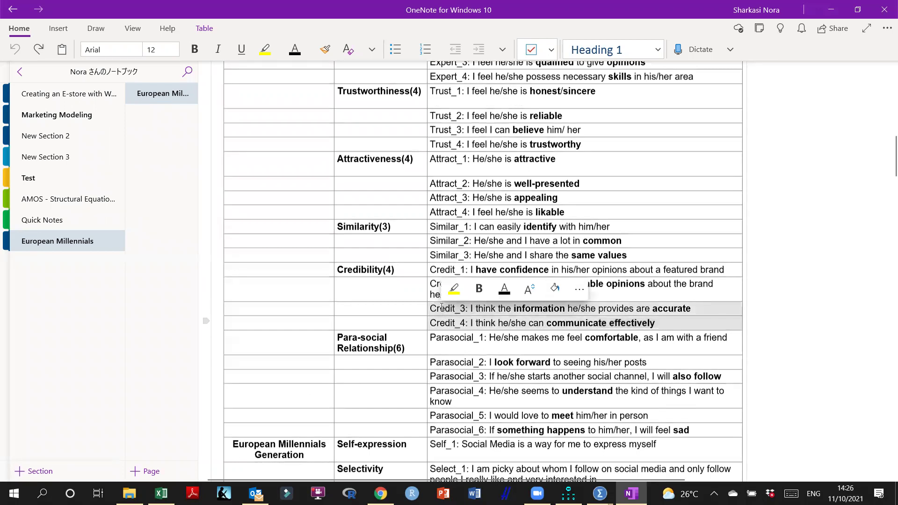
pyautogui.click(310, 49)
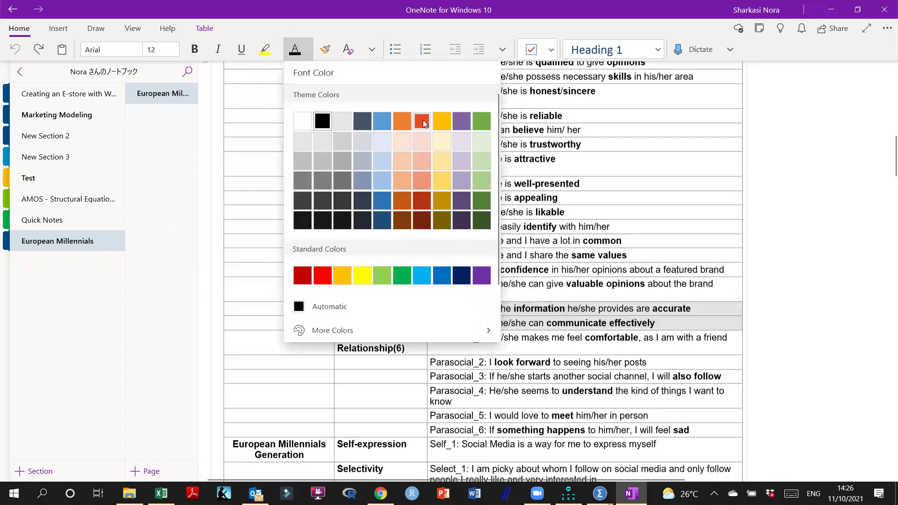
pyautogui.click(423, 121)
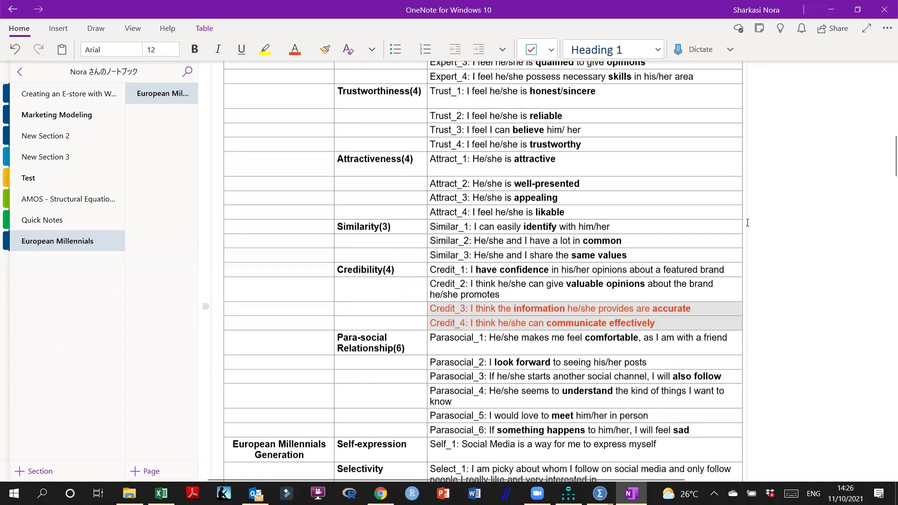
# Return to SPSS, reopen the Reliability Analysis and remove all Expert and Credit items from its item list.
pyautogui.hotkey('alt', 'Tab')
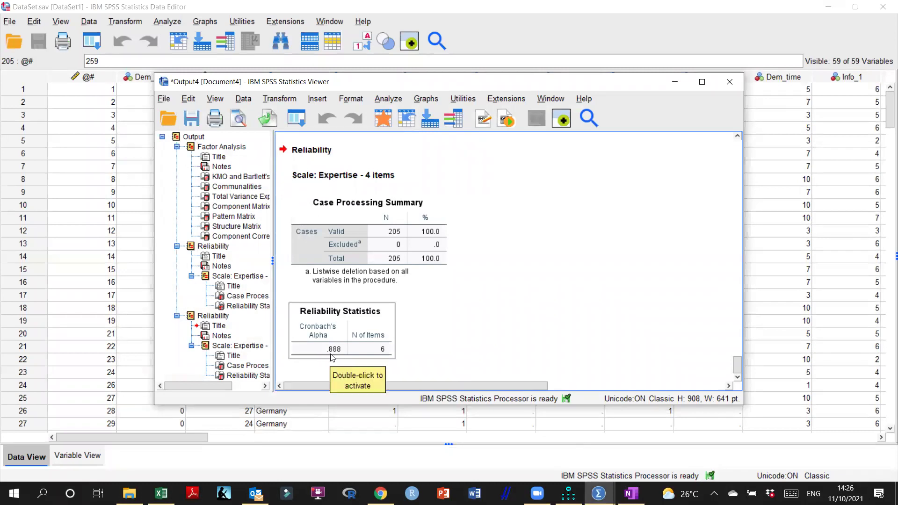
pyautogui.click(326, 7)
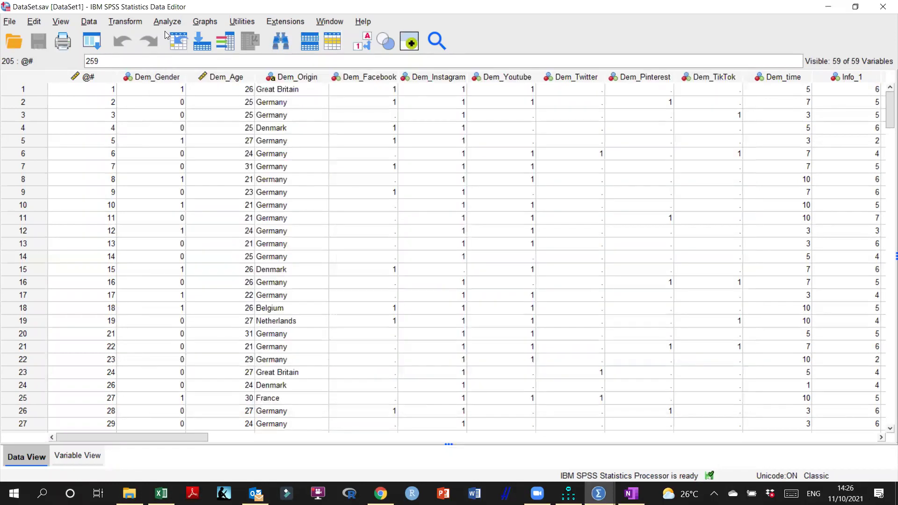
pyautogui.click(167, 21)
pyautogui.moveTo(239, 261)
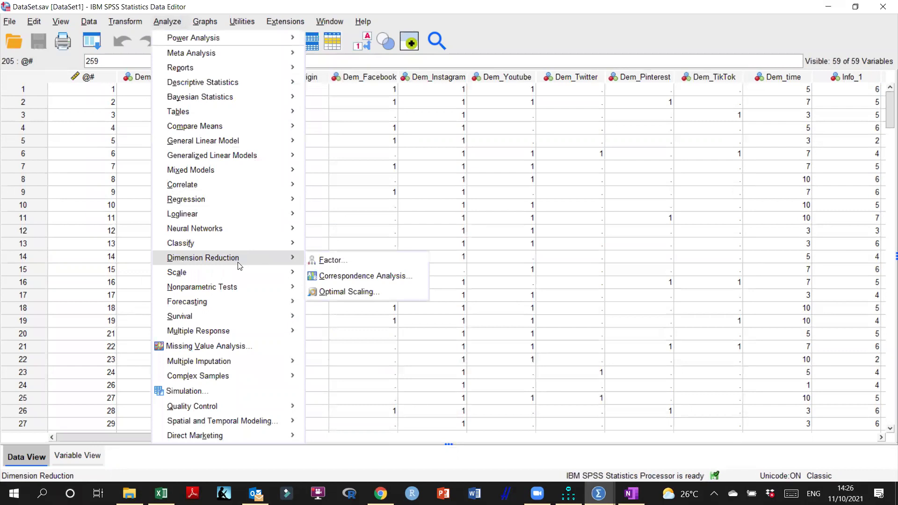
pyautogui.moveTo(239, 278)
pyautogui.click(312, 276)
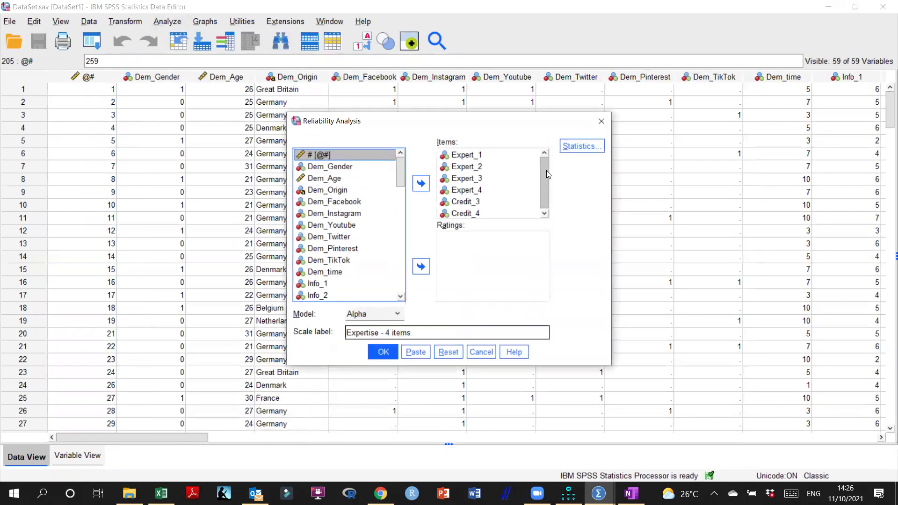
pyautogui.click(470, 155)
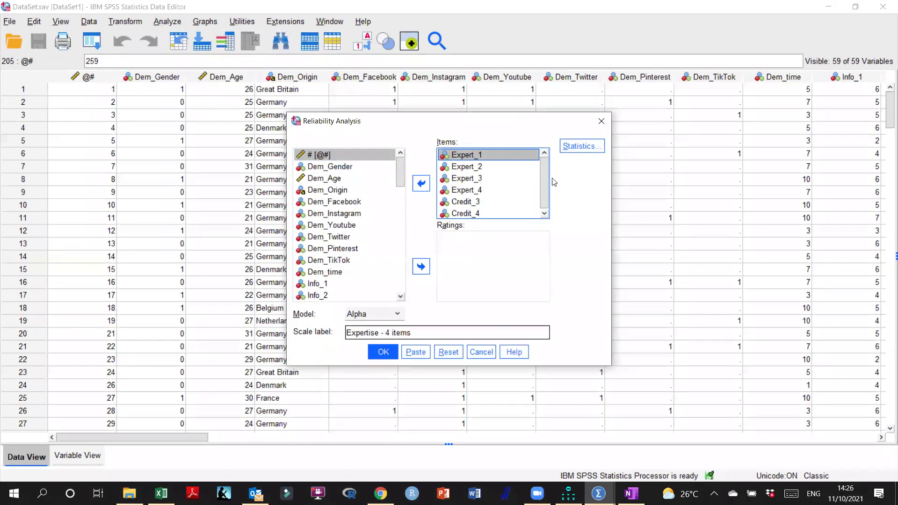
pyautogui.scroll(-3, 514, 187)
pyautogui.keyDown('shift'); pyautogui.click(468, 213); pyautogui.keyUp('shift')
pyautogui.click(421, 184)
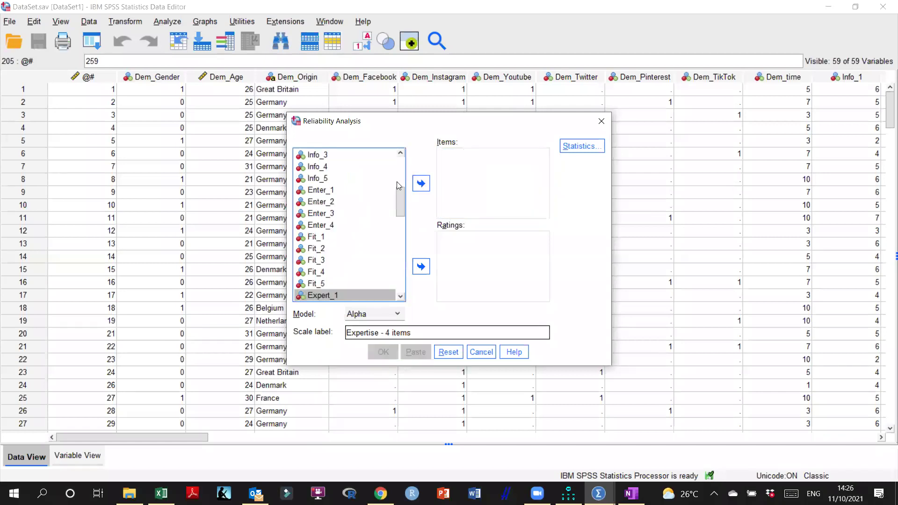
pyautogui.click(331, 189)
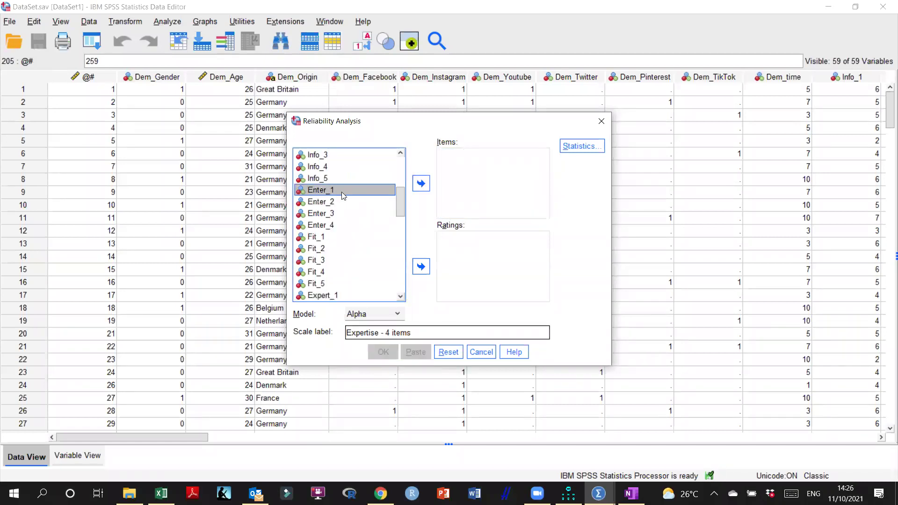
# Switch to OneNote and examine the Cronbach's alphas in the Internal Reliability Table, especially Trustworthiness and EM Factors.
pyautogui.click(631, 494)
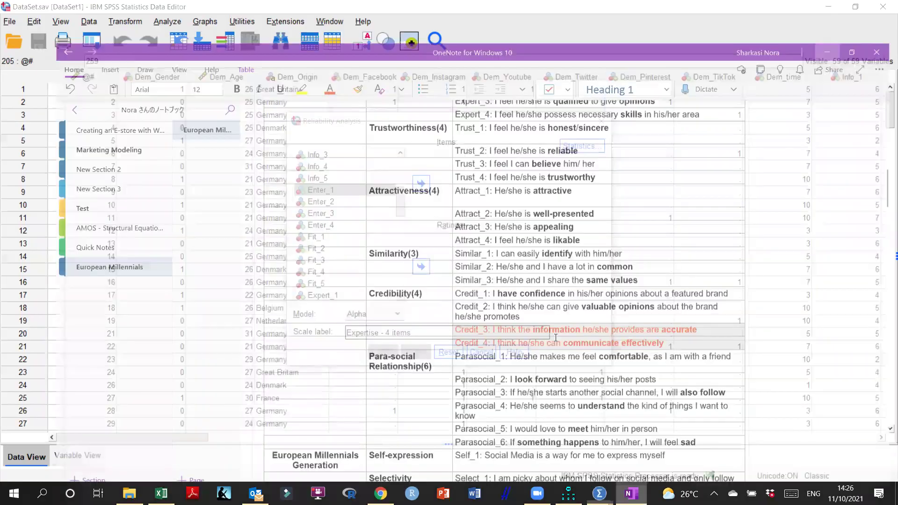
pyautogui.scroll(10, 561, 371)
pyautogui.scroll(-15, 561, 371)
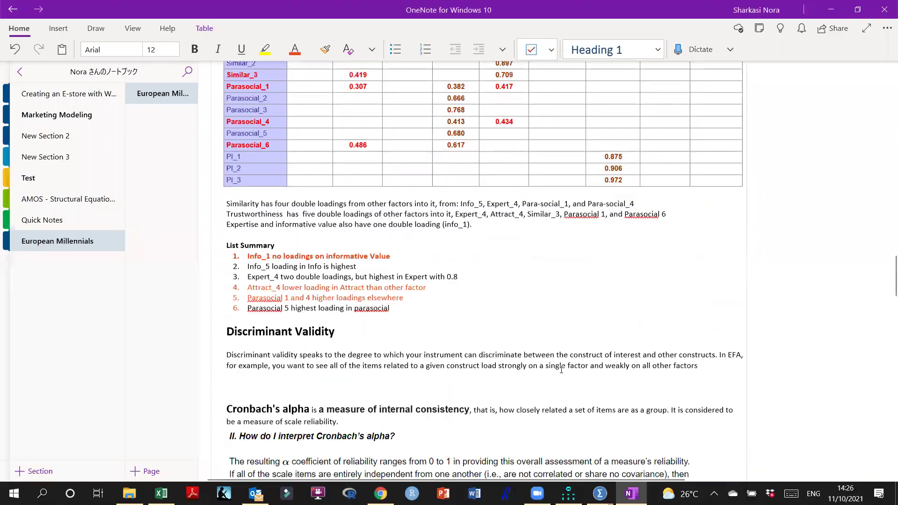
pyautogui.scroll(7, 475, 247)
pyautogui.scroll(2, 475, 247)
pyautogui.scroll(-15, 487, 263)
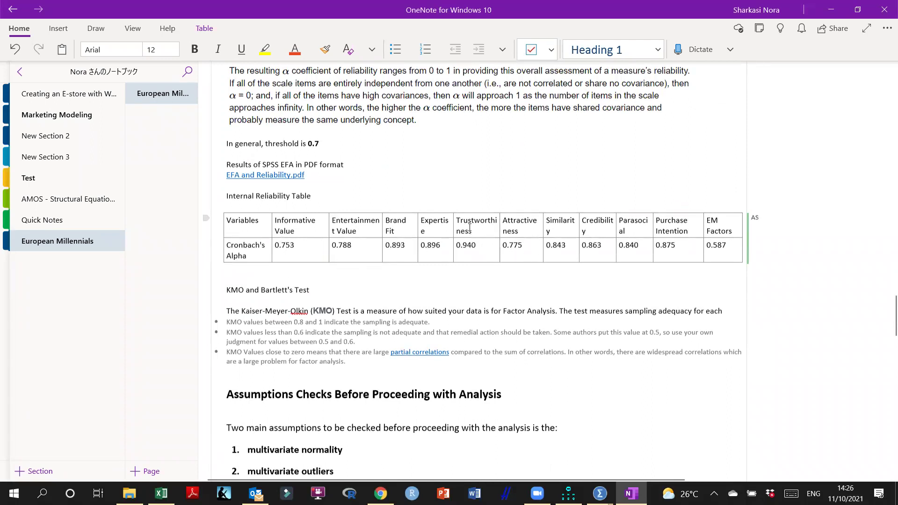
pyautogui.moveTo(465, 242); pyautogui.dragTo(508, 268)
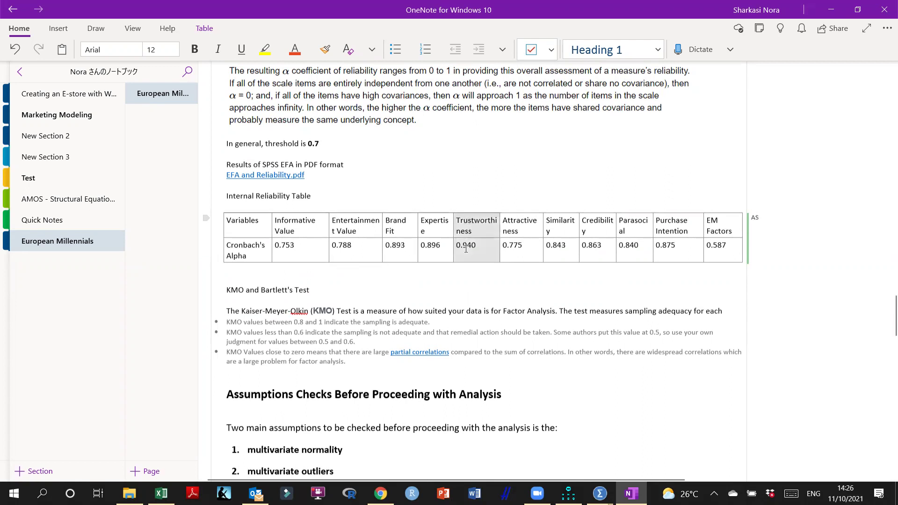
pyautogui.click(588, 255)
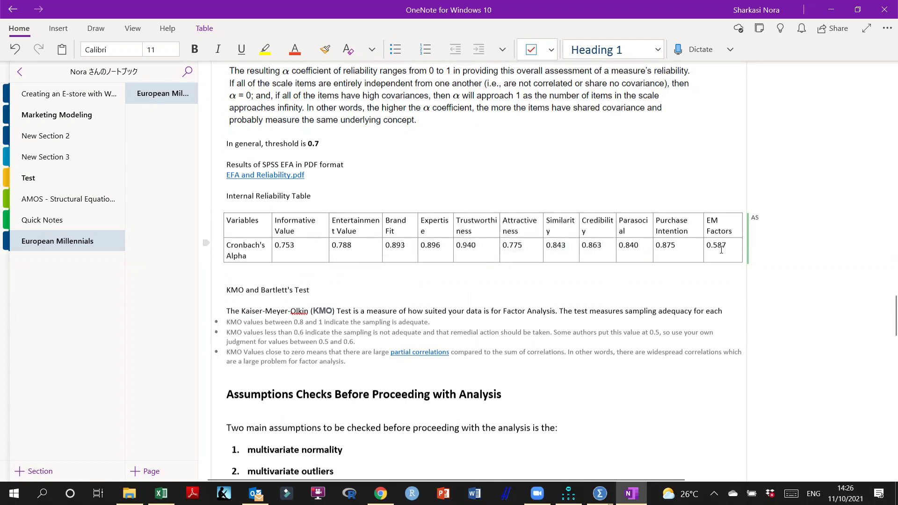
pyautogui.moveTo(713, 220); pyautogui.dragTo(716, 248)
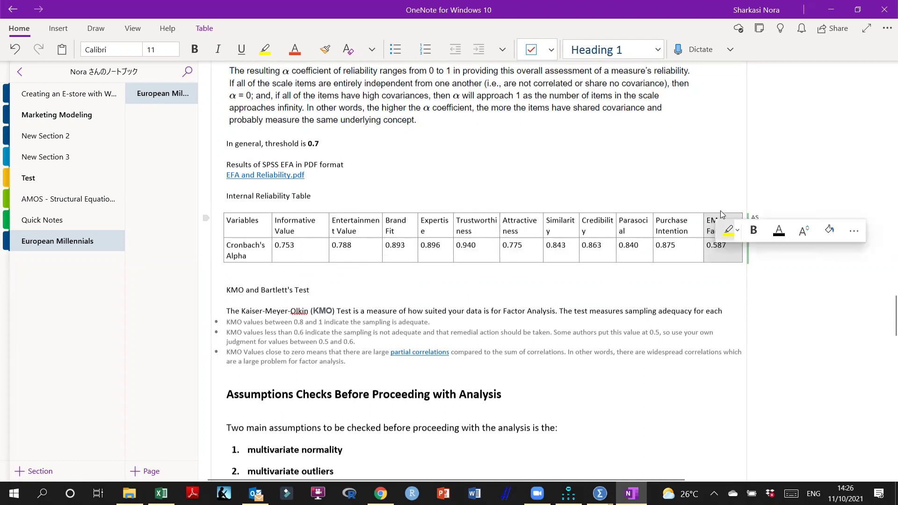
# Examine the EM Factors alpha in the Internal Reliability Table and the assumptions checks section below it.
pyautogui.click(715, 231)
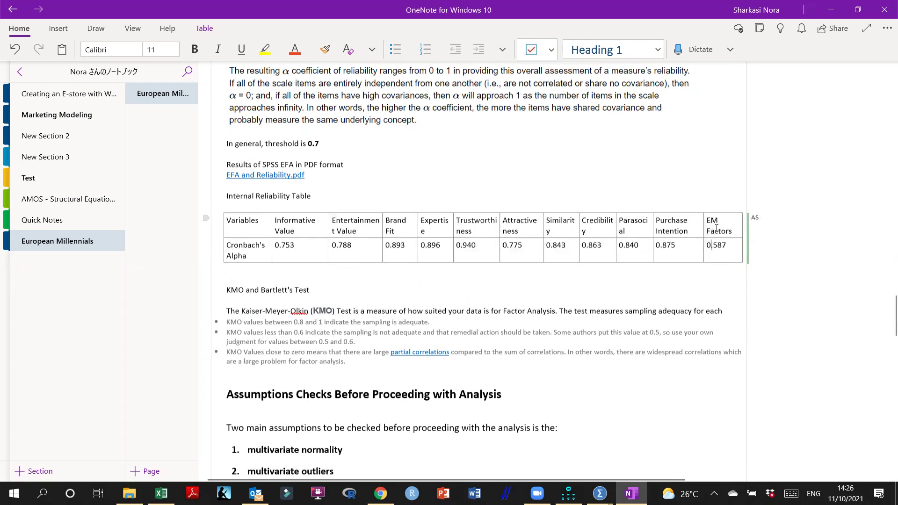
pyautogui.moveTo(716, 228); pyautogui.dragTo(716, 248)
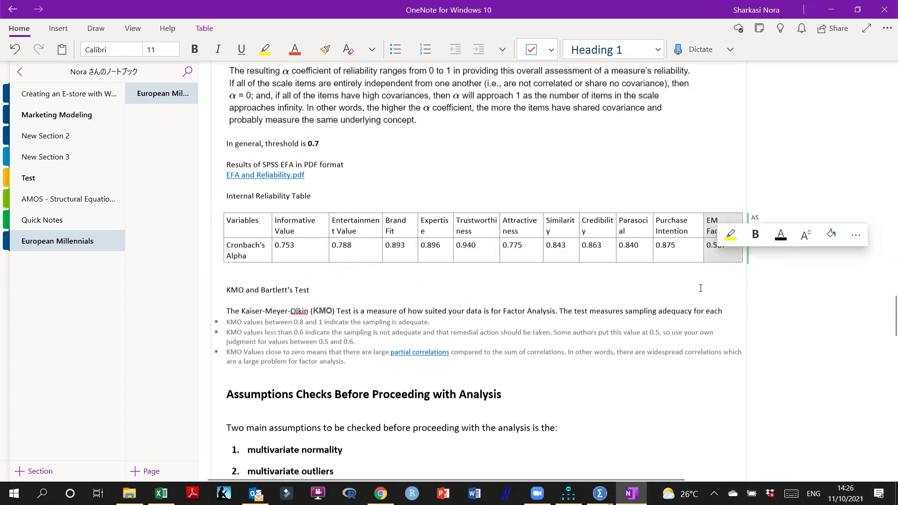
pyautogui.click(709, 255)
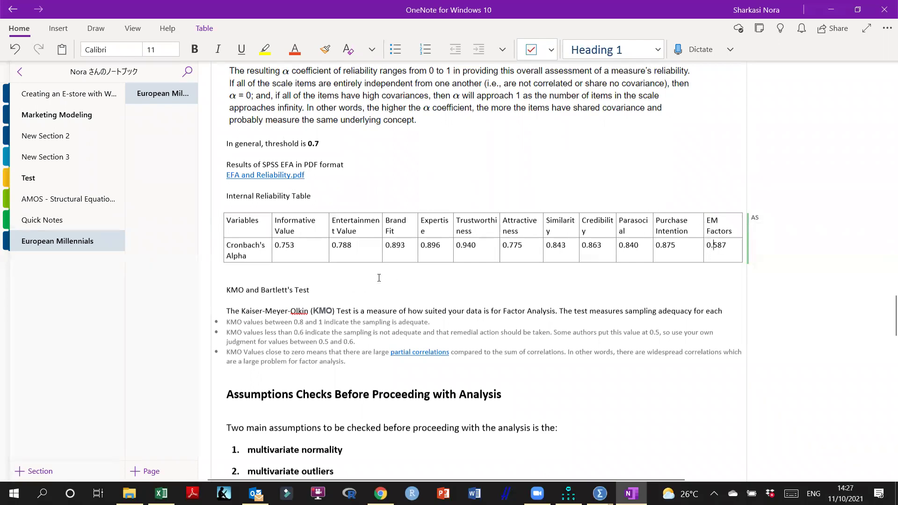
pyautogui.scroll(-2, 379, 278)
pyautogui.scroll(-8, 379, 281)
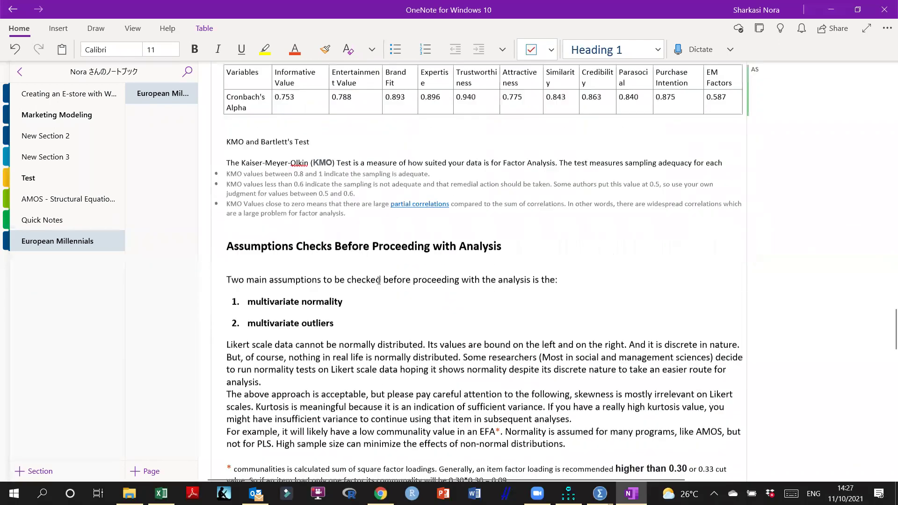
# Switch to SPSS, close the Reliability Analysis, and start a Linear Regression with # [@#] as the dependent variable.
pyautogui.hotkey('alt', 'Tab')
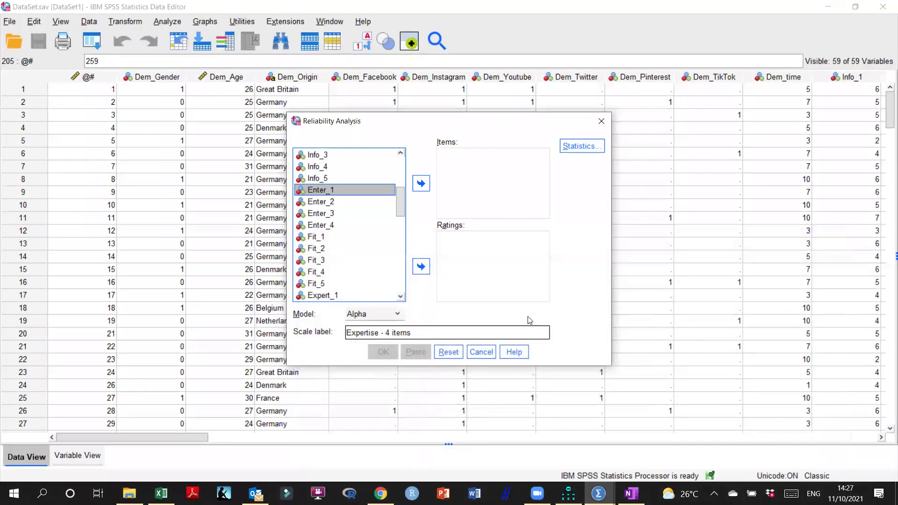
pyautogui.click(607, 120)
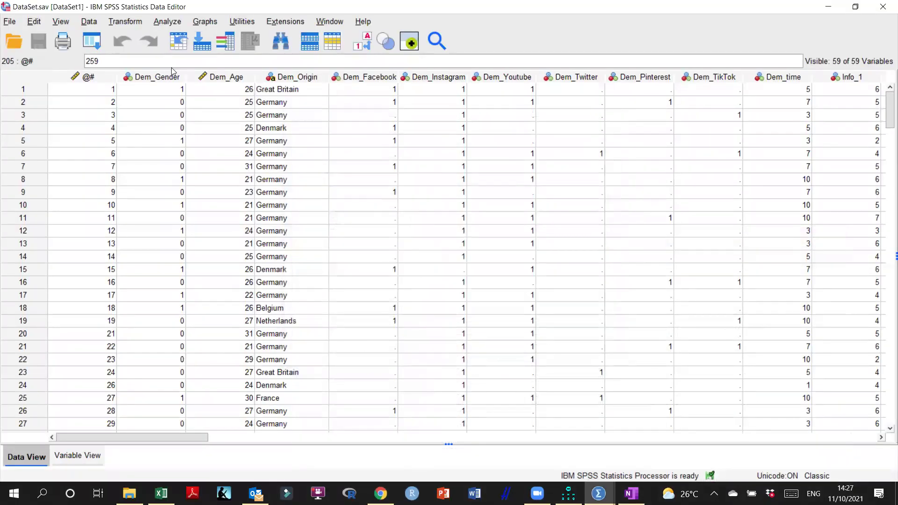
pyautogui.click(165, 21)
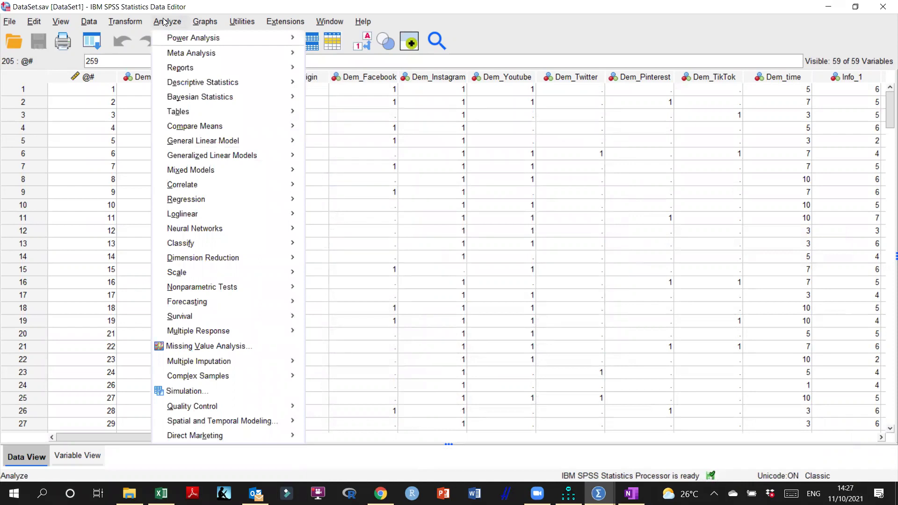
pyautogui.moveTo(209, 228)
pyautogui.moveTo(208, 202)
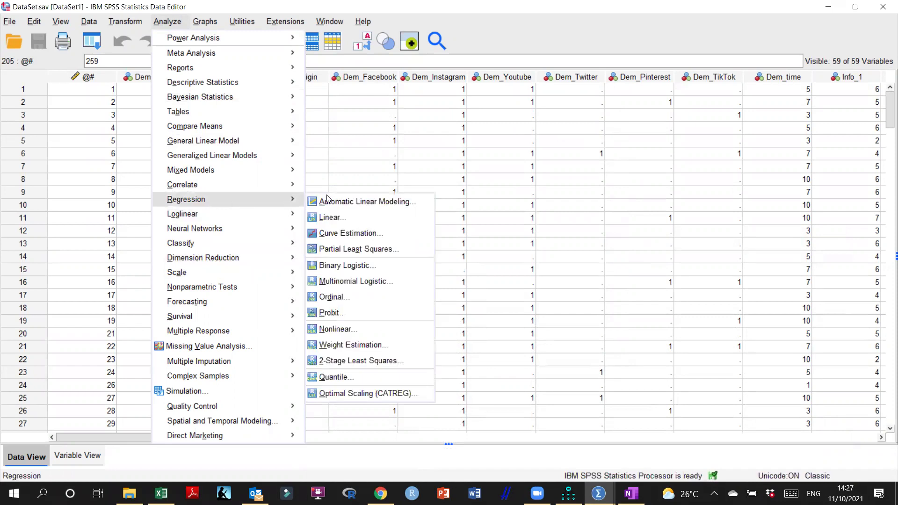
pyautogui.click(337, 219)
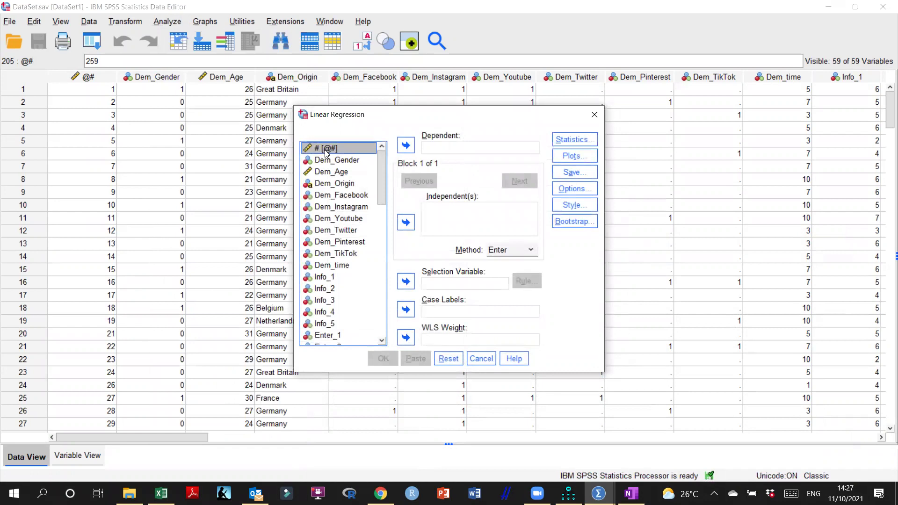
pyautogui.click(405, 145)
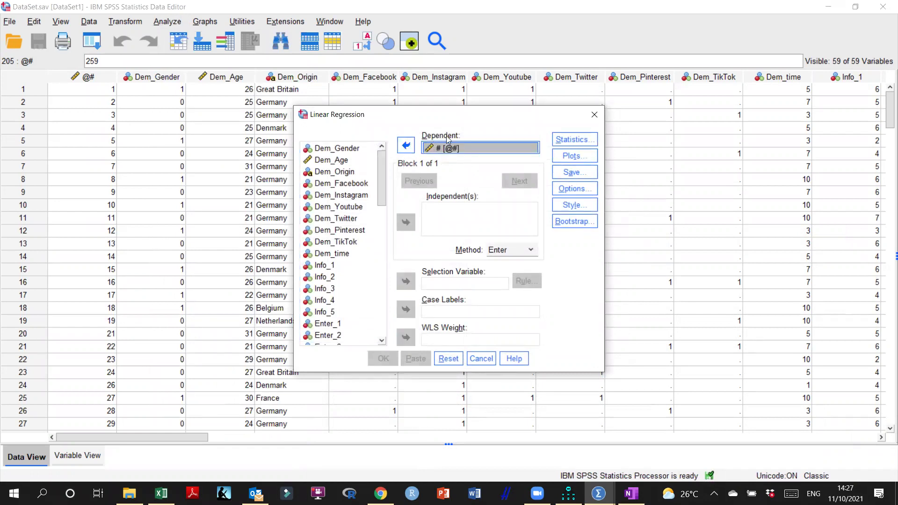
# Add Info_1 through Parasocial_6 and PI_1 through PI_3 as independent variables of the regression.
pyautogui.scroll(-2, 379, 166)
pyautogui.click(335, 243)
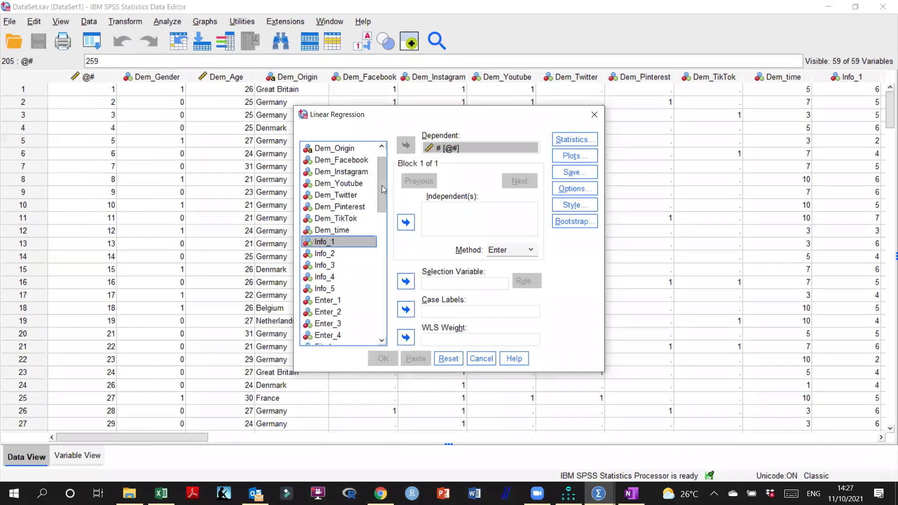
pyautogui.scroll(-10, 367, 281)
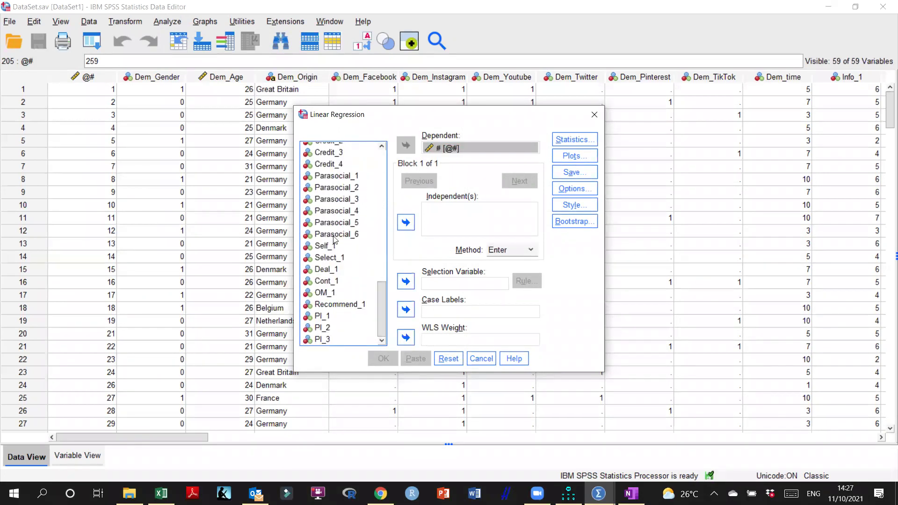
pyautogui.keyDown('shift'); pyautogui.click(335, 237); pyautogui.keyUp('shift')
pyautogui.click(407, 225)
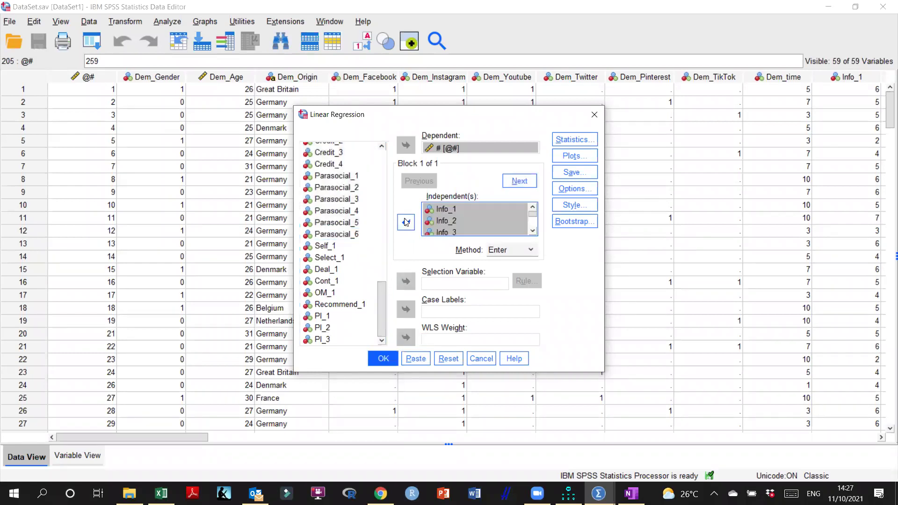
pyautogui.click(338, 339)
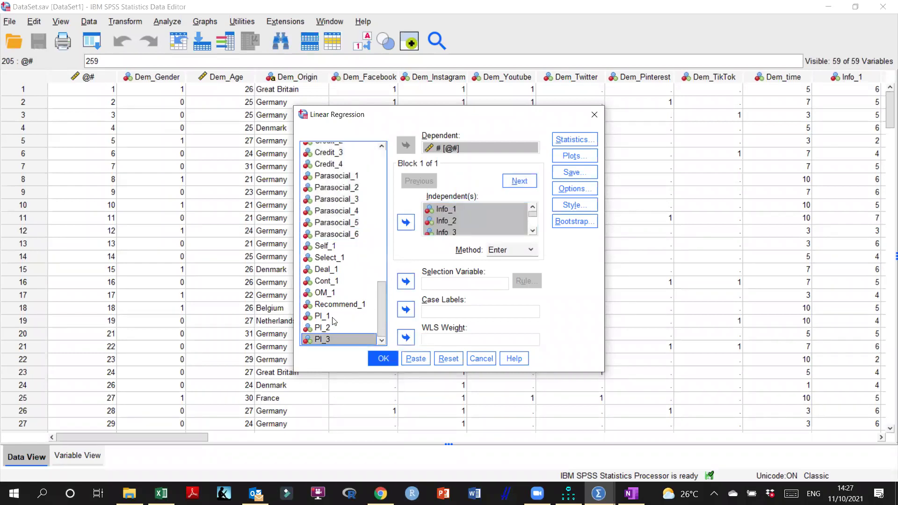
pyautogui.keyDown('shift'); pyautogui.click(333, 316); pyautogui.keyUp('shift')
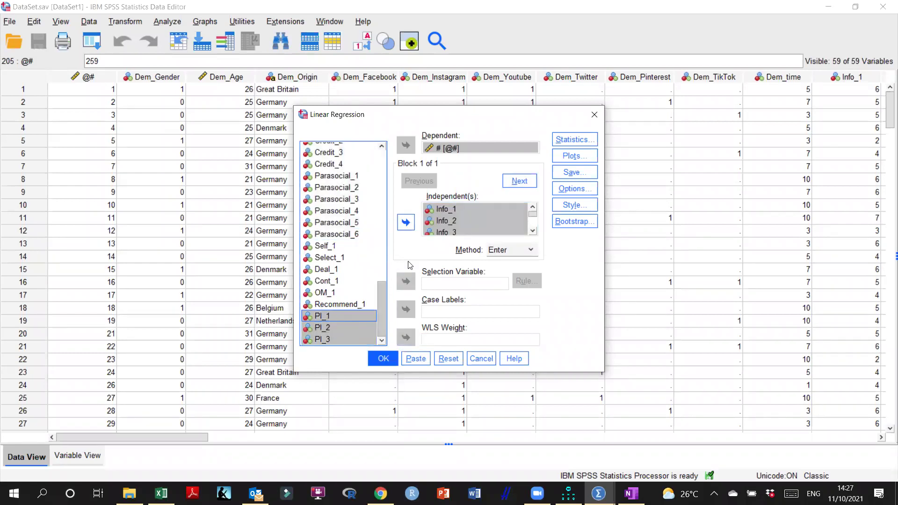
pyautogui.click(406, 223)
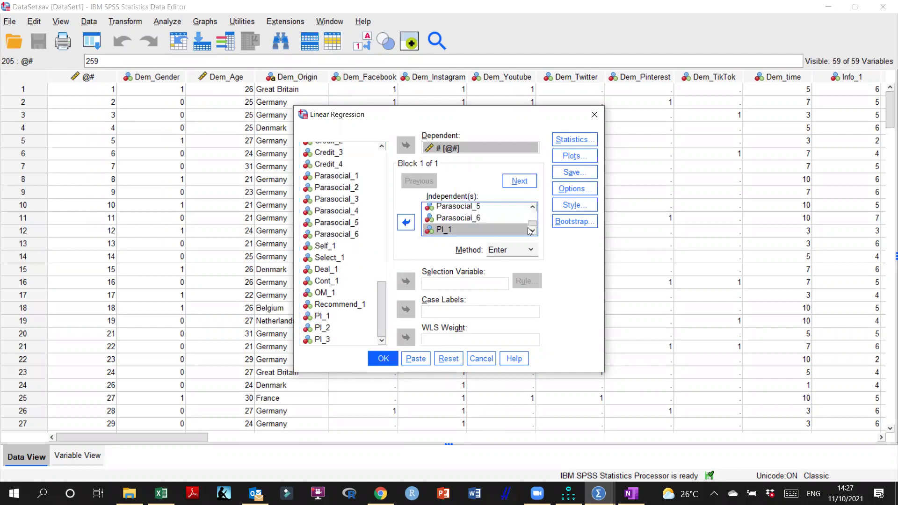
# Remove Credit_1 through Credit_4 from the independent variables.
pyautogui.click(533, 208)
pyautogui.click(533, 209)
pyautogui.click(533, 208)
pyautogui.click(533, 209)
pyautogui.click(533, 208)
pyautogui.click(533, 209)
pyautogui.click(533, 208)
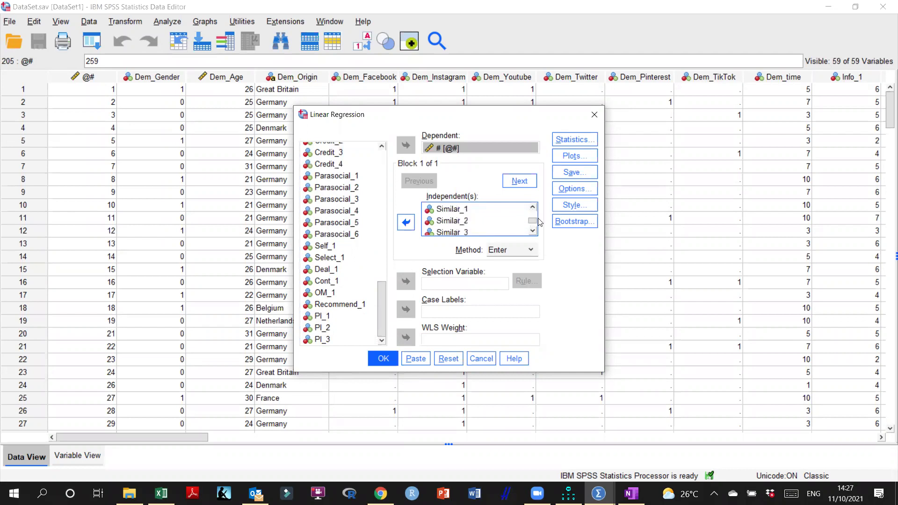
pyautogui.scroll(1, 535, 232)
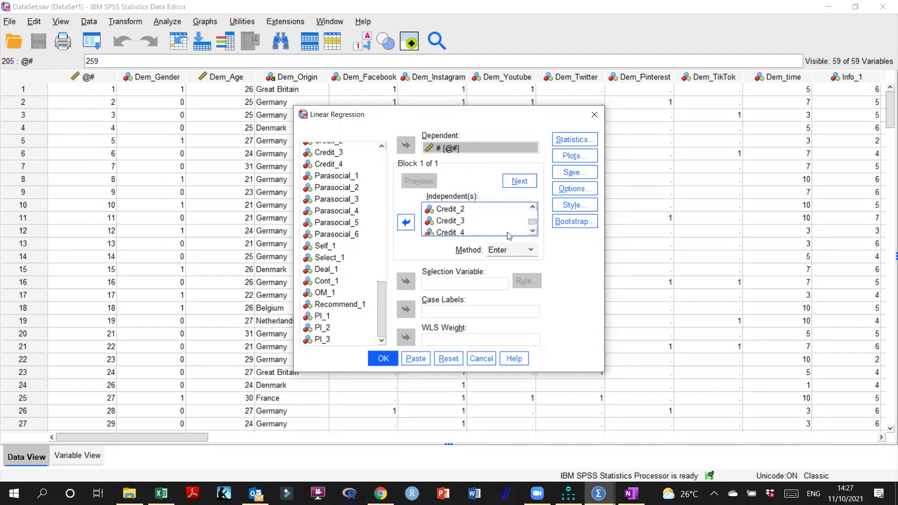
pyautogui.click(453, 232)
pyautogui.keyDown('shift'); pyautogui.click(456, 210); pyautogui.keyUp('shift')
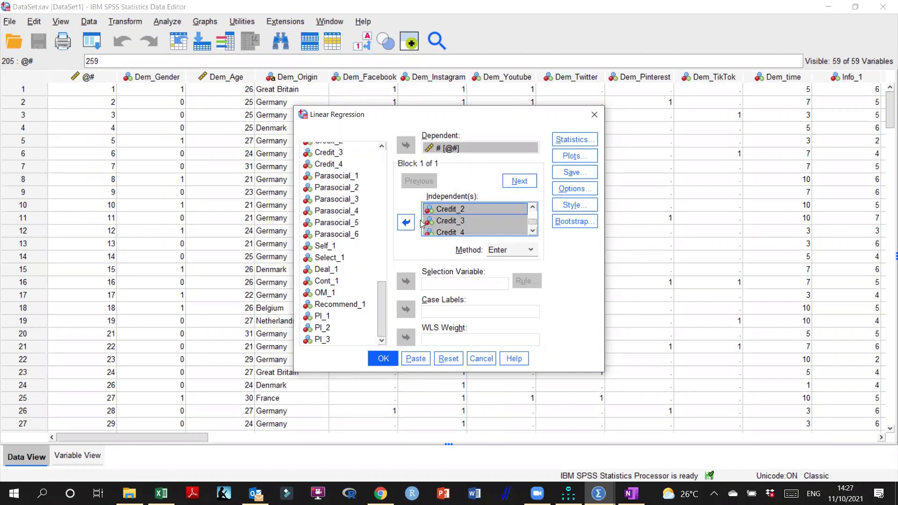
pyautogui.click(406, 223)
pyautogui.click(533, 230)
pyautogui.click(533, 230)
pyautogui.click(532, 208)
pyautogui.click(532, 207)
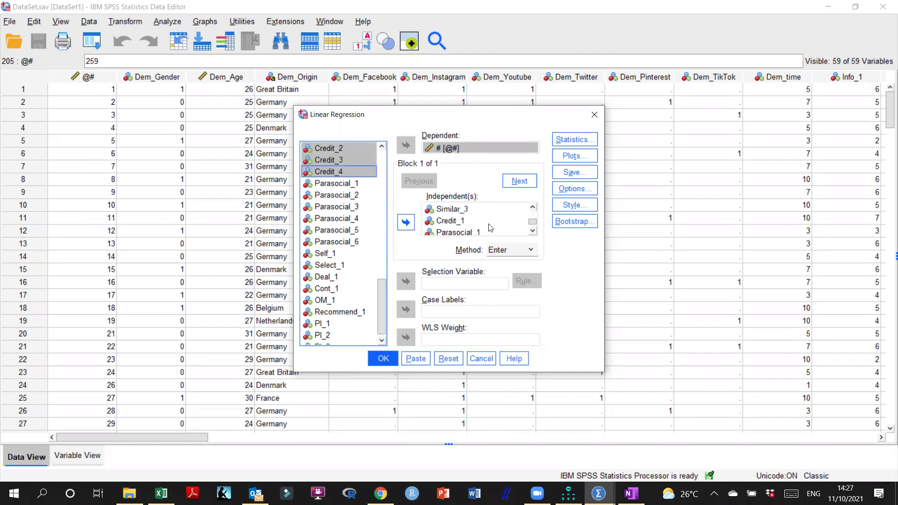
pyautogui.doubleClick(456, 221)
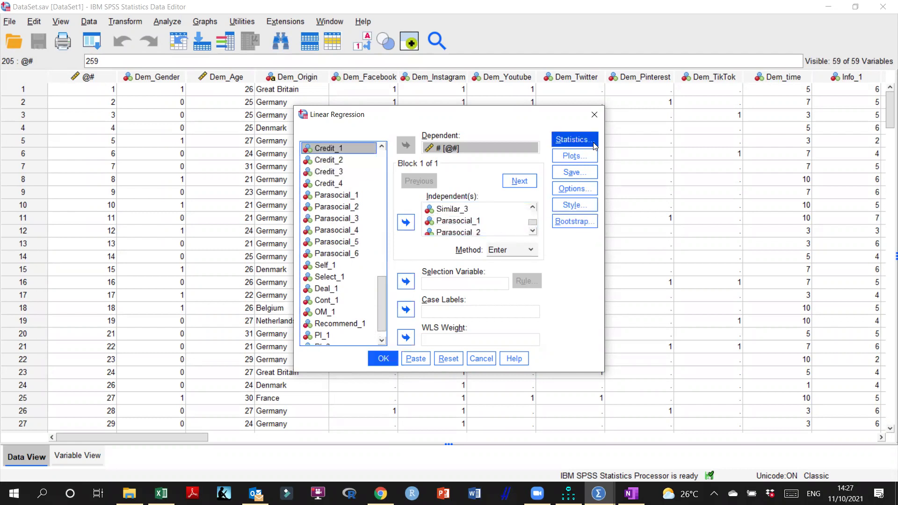
# Enable collinearity diagnostics in the regression statistics and run the regression.
pyautogui.click(575, 140)
pyautogui.click(447, 226)
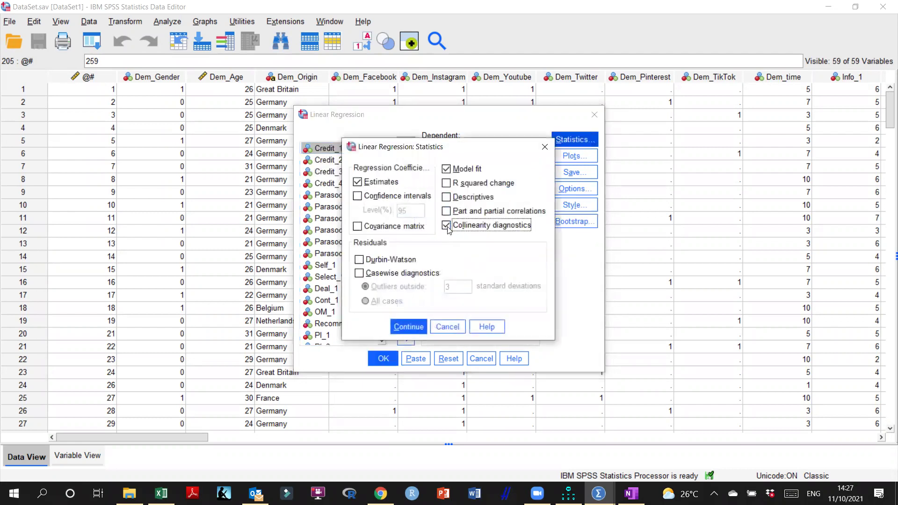
pyautogui.click(409, 326)
pyautogui.click(386, 360)
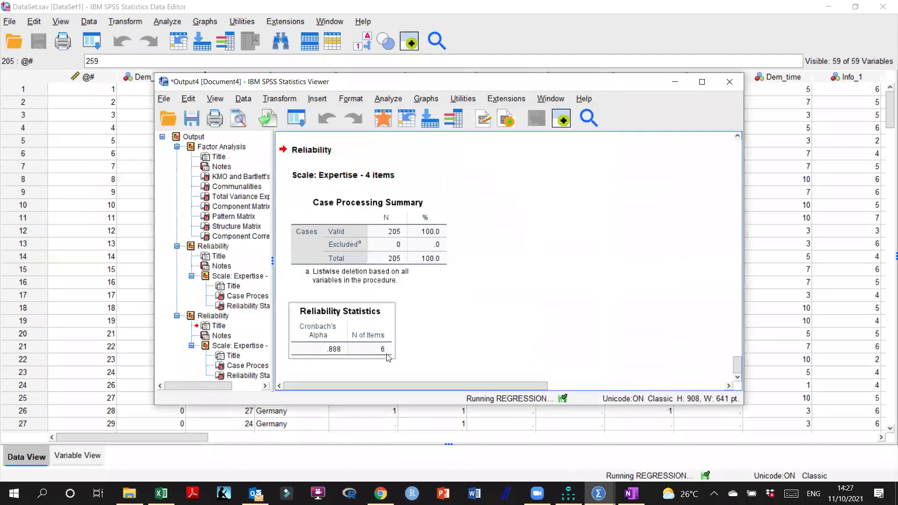
# Maximize the output viewer and examine the VIF and tolerance values of the items in the Coefficients table.
pyautogui.scroll(-10, 412, 270)
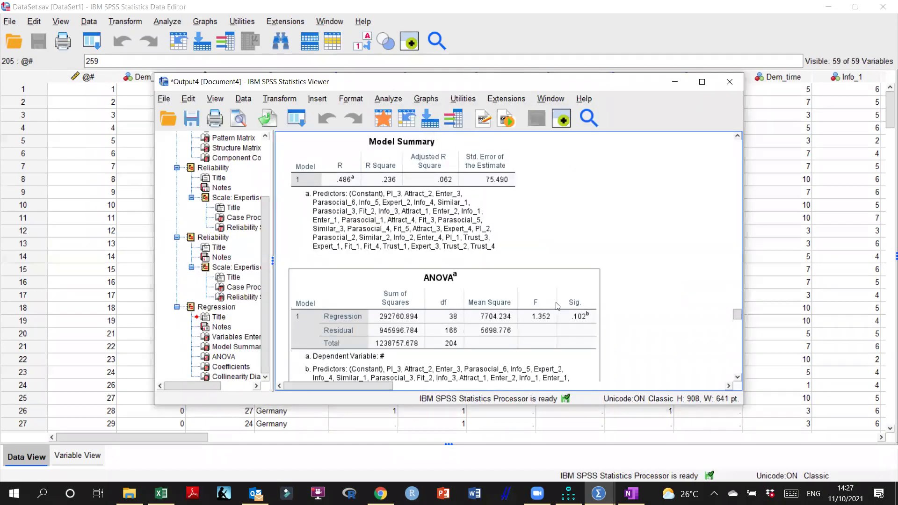
pyautogui.scroll(-5, 488, 287)
pyautogui.scroll(-2, 610, 292)
pyautogui.scroll(-2, 610, 292)
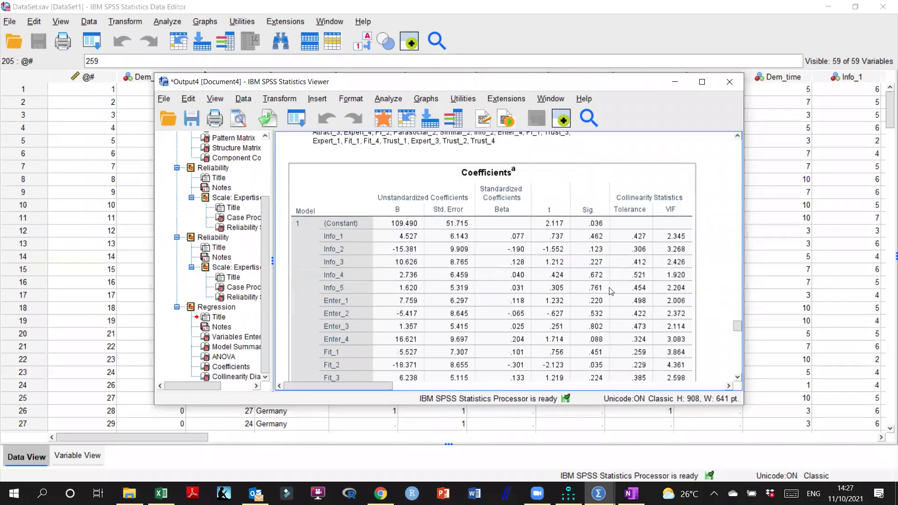
pyautogui.scroll(-2, 678, 225)
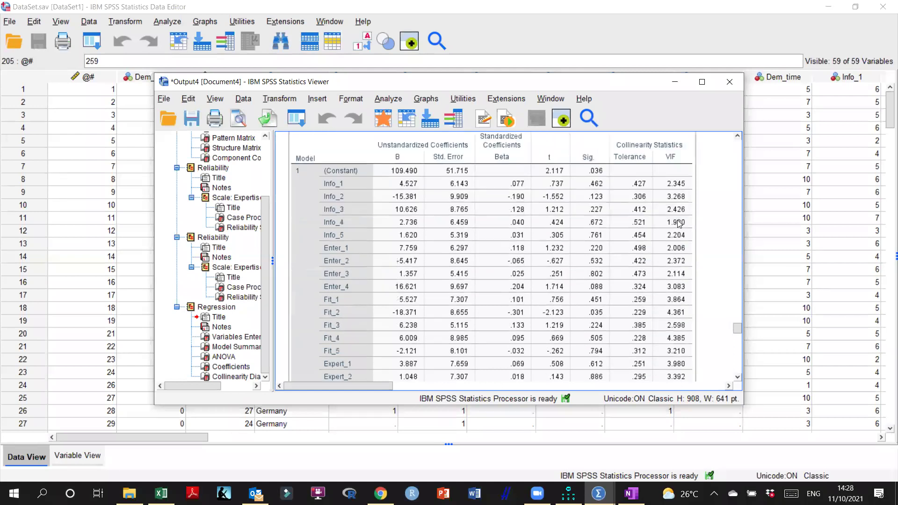
pyautogui.click(701, 83)
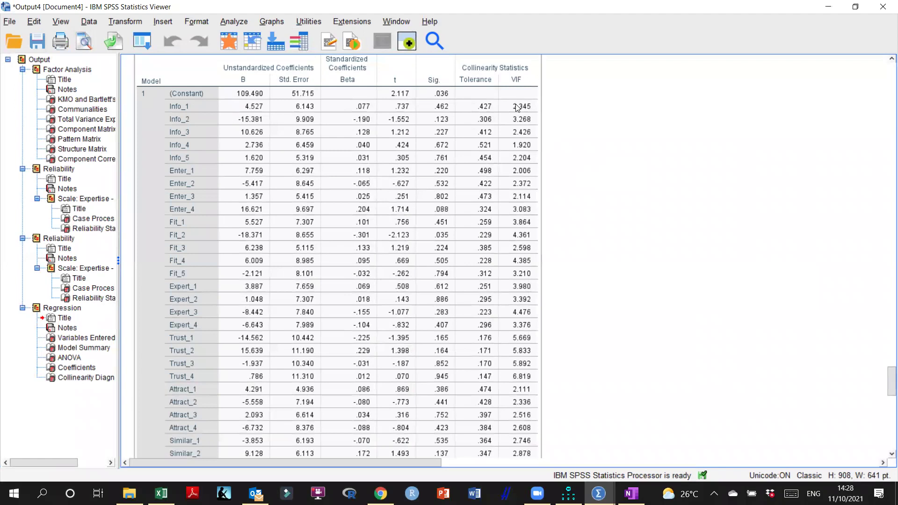
pyautogui.click(177, 123)
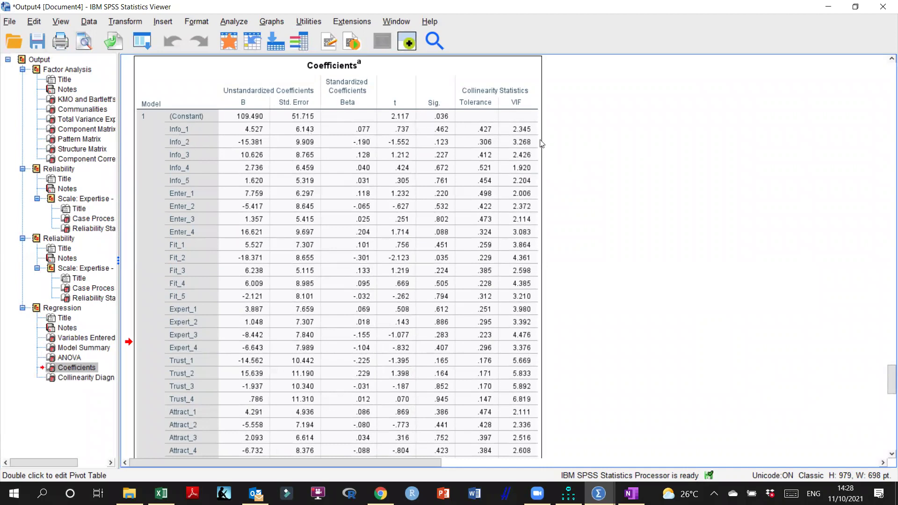
# Return to the data editor, reopen the Linear Regression and remove Info_1 from its independent variables.
pyautogui.click(883, 7)
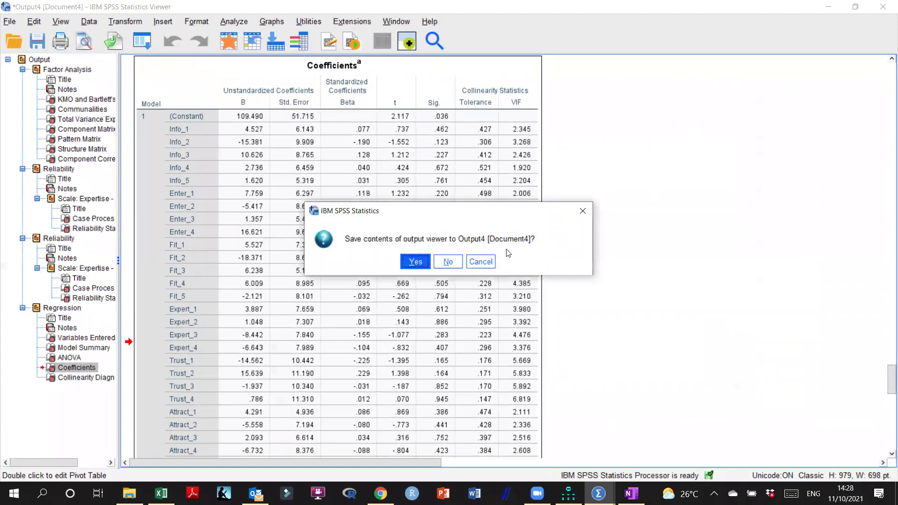
pyautogui.click(582, 223)
pyautogui.click(883, 6)
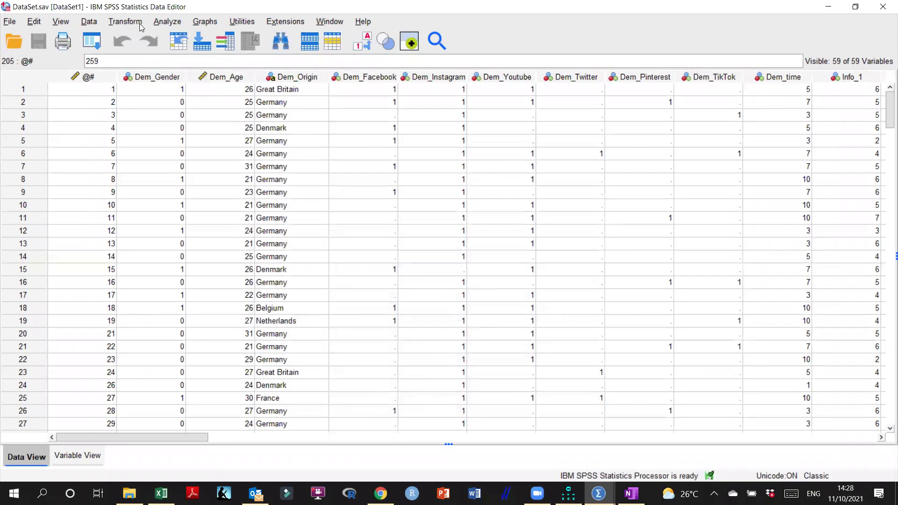
pyautogui.click(140, 23)
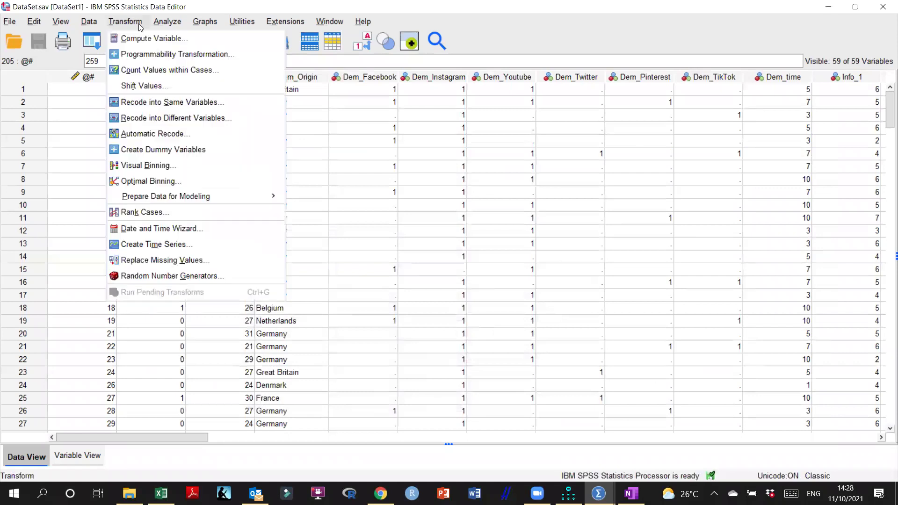
pyautogui.moveTo(154, 27)
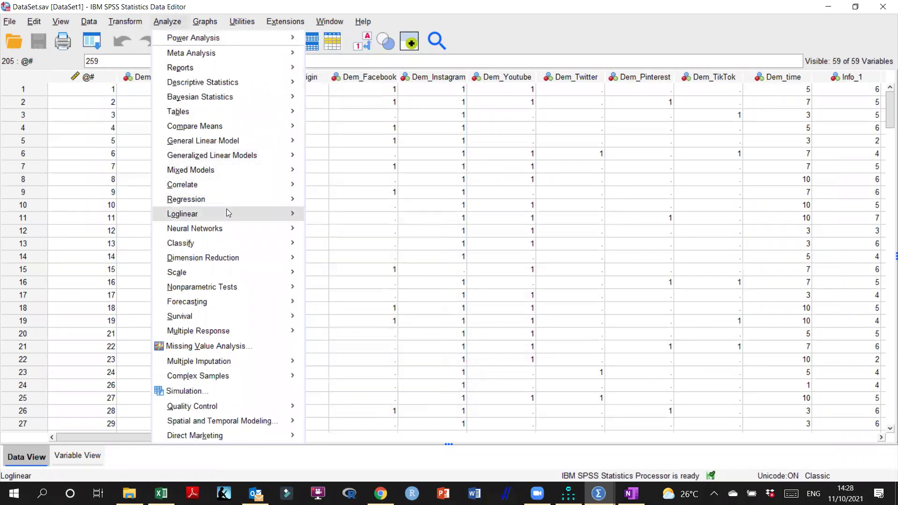
pyautogui.moveTo(231, 199)
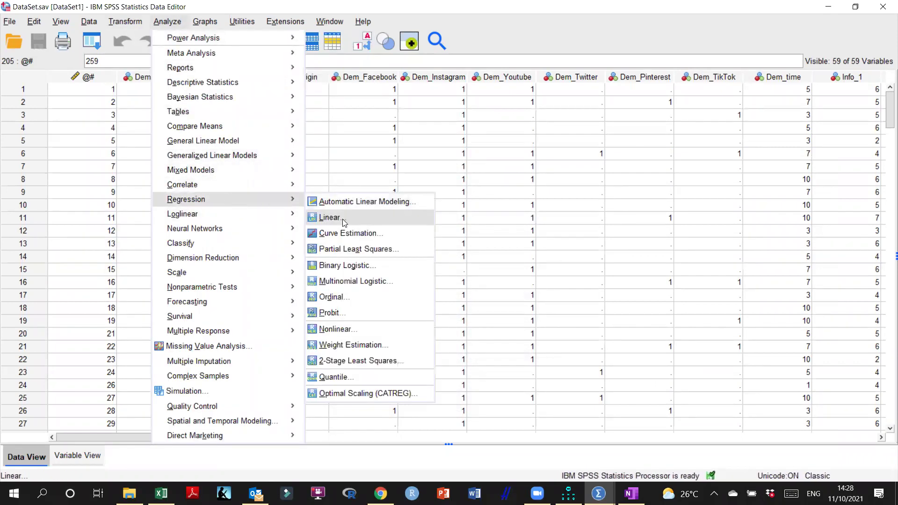
pyautogui.click(345, 222)
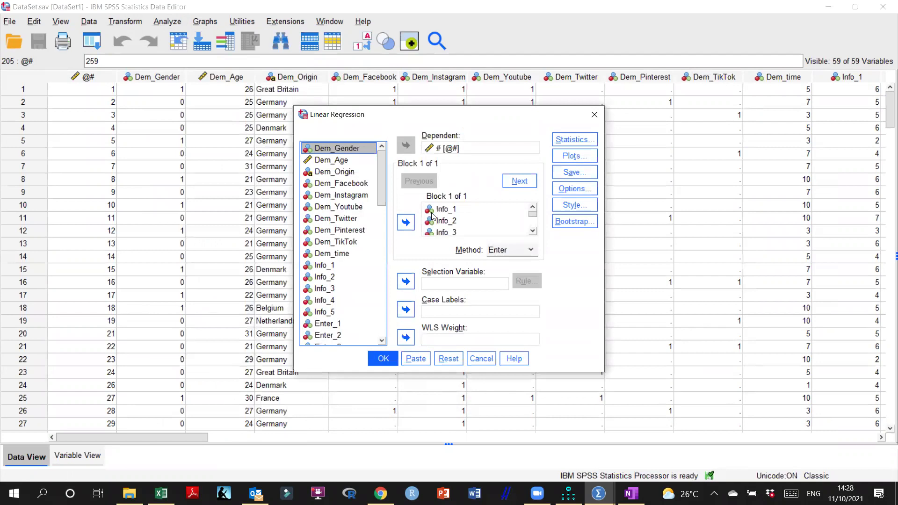
pyautogui.click(466, 209)
pyautogui.click(413, 226)
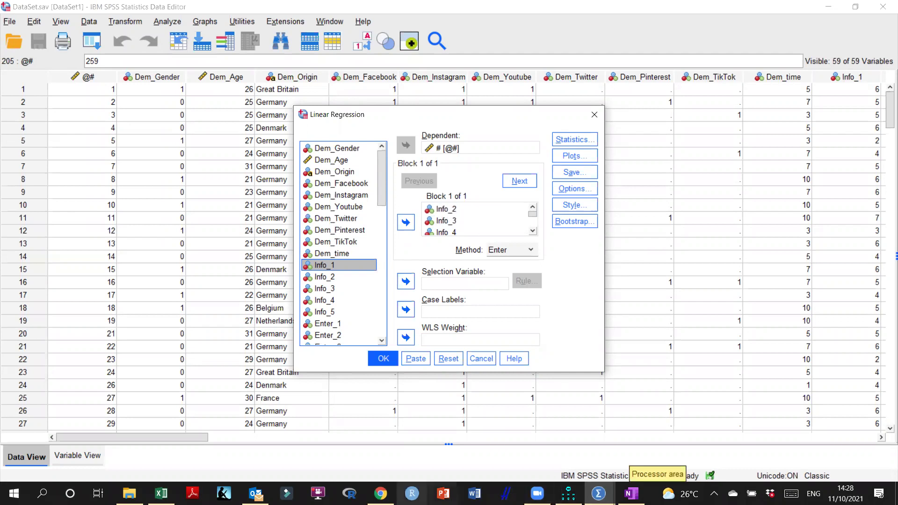
# Switch to the Excel workbook, check the list of dropped items beside the pattern matrix, and return to the SPSS Linear Regression.
pyautogui.click(161, 493)
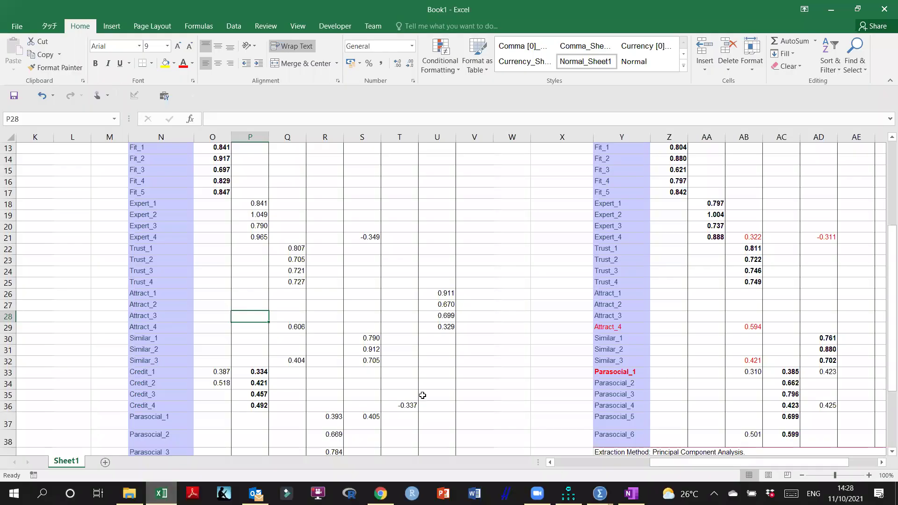
pyautogui.scroll(1, 732, 318)
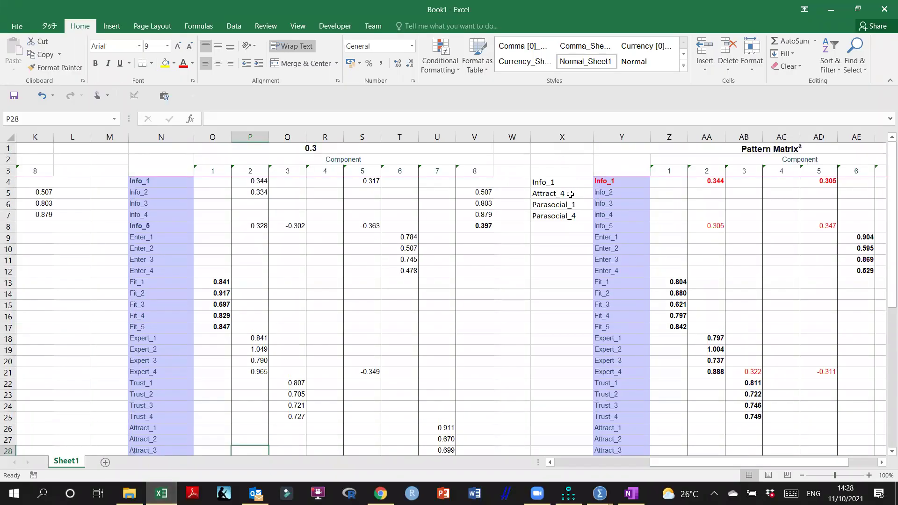
pyautogui.click(832, 10)
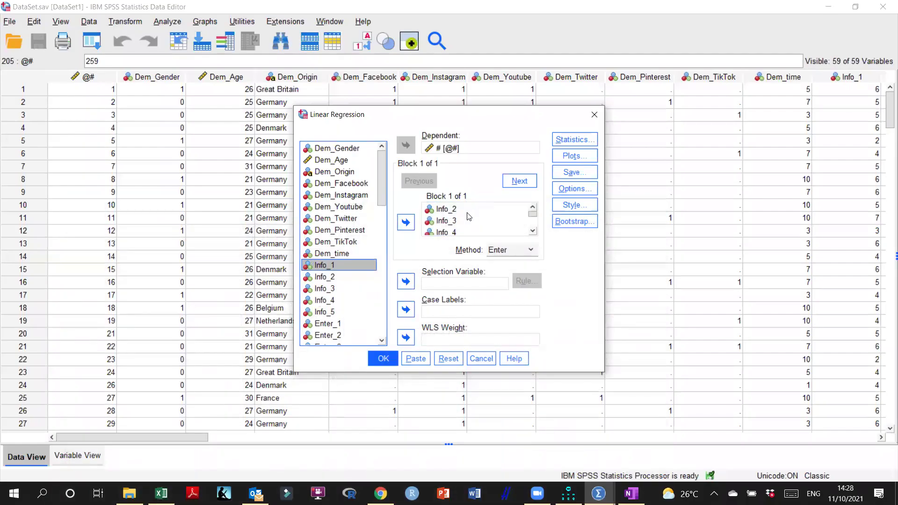
# Remove Attract_4 from the independent variables of the linear regression.
pyautogui.scroll(-4, 535, 232)
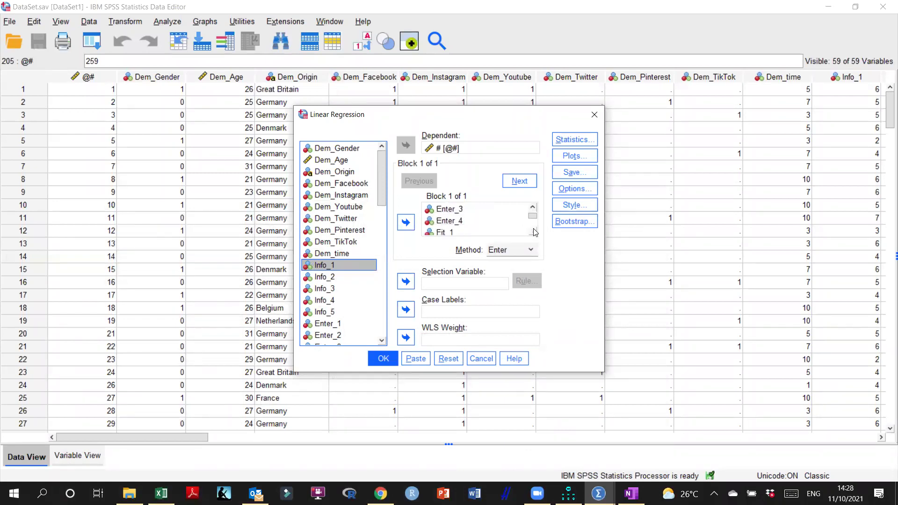
pyautogui.scroll(-8, 535, 233)
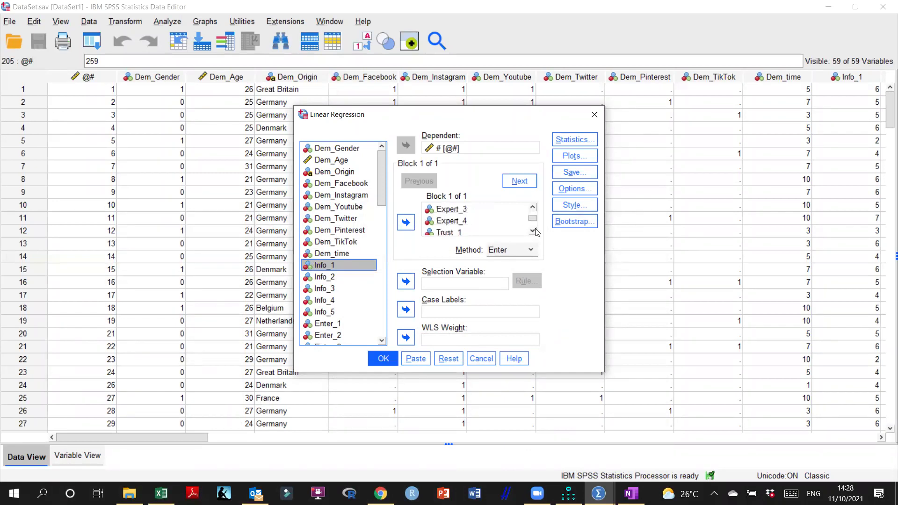
pyautogui.scroll(-2, 535, 233)
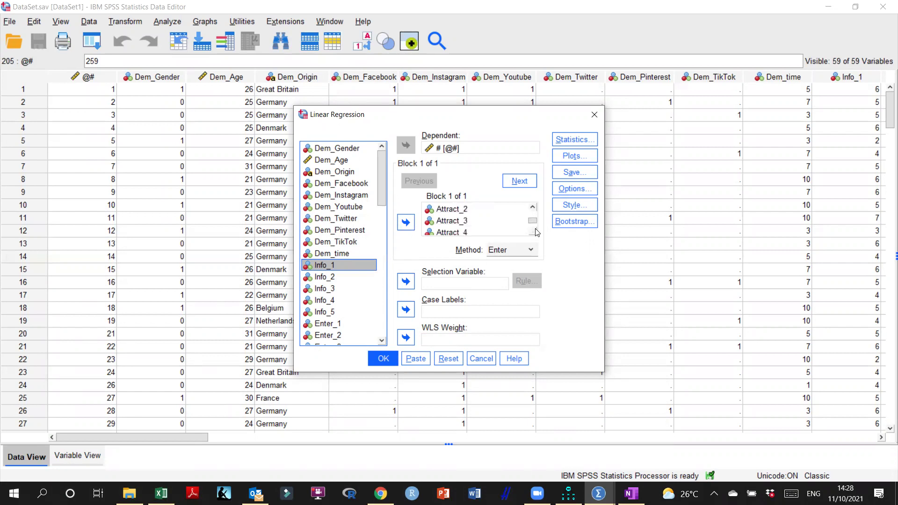
pyautogui.click(473, 232)
pyautogui.click(408, 228)
# Remove Parasocial_1 from the regression's independent variables.
pyautogui.scroll(-2, 535, 233)
pyautogui.scroll(-3, 534, 233)
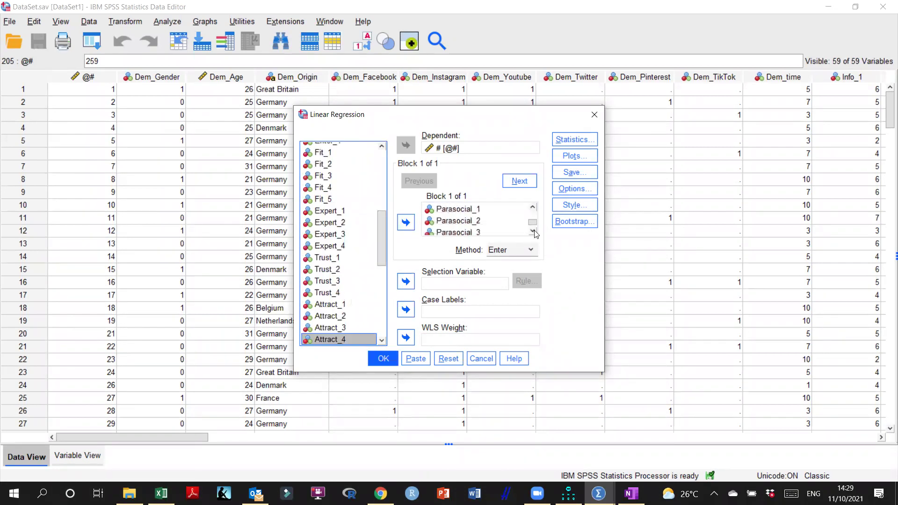
pyautogui.click(467, 209)
pyautogui.click(413, 227)
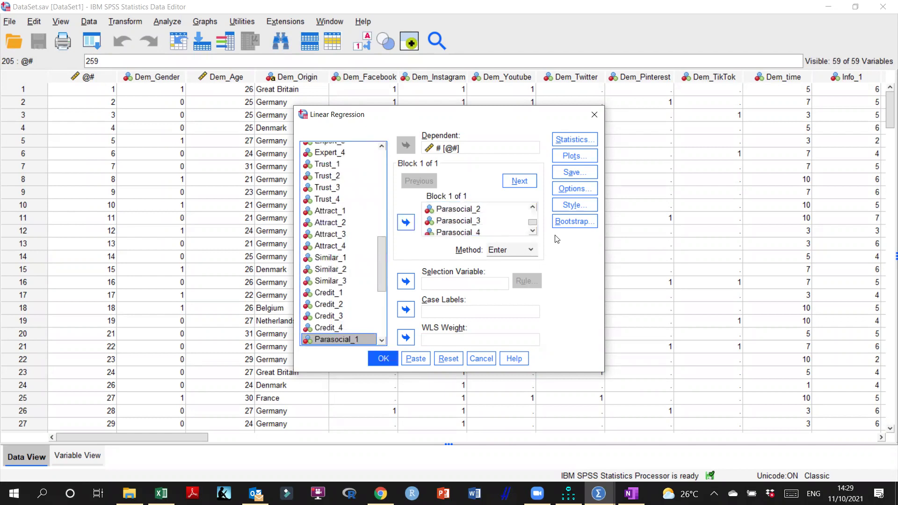
# Remove Parasocial_4 from the independent variables and run the linear regression.
pyautogui.click(477, 233)
pyautogui.click(407, 225)
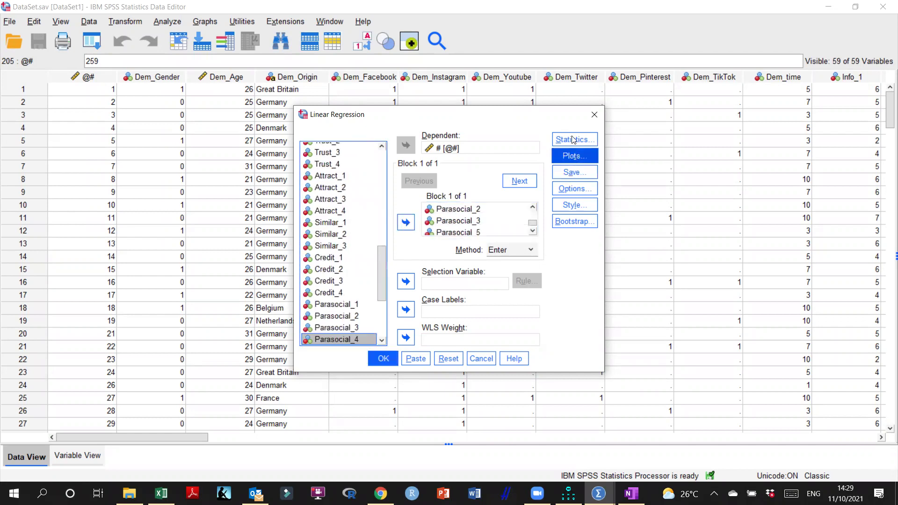
pyautogui.click(384, 358)
# Maximize the output window and examine the VIF values in the newest regression's Coefficients table.
pyautogui.scroll(-10, 603, 262)
pyautogui.scroll(-10, 616, 273)
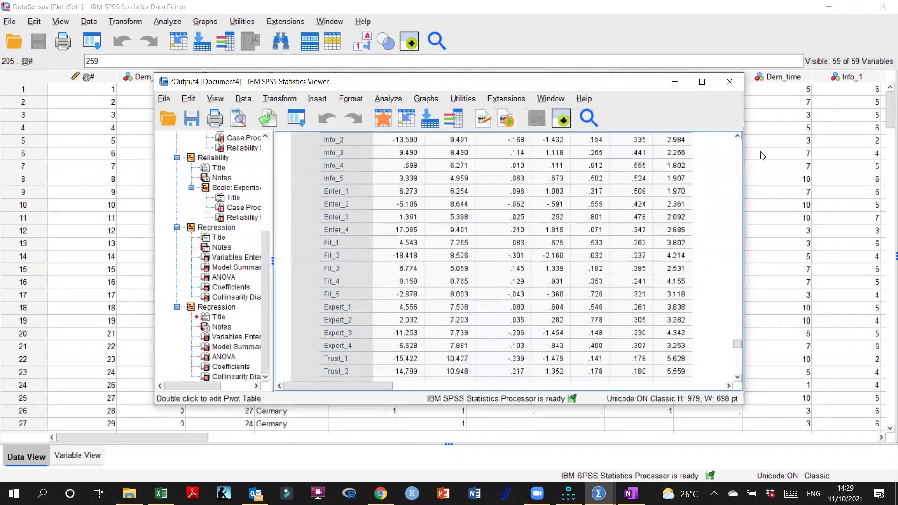
pyautogui.click(702, 90)
pyautogui.scroll(1, 527, 141)
pyautogui.click(527, 117)
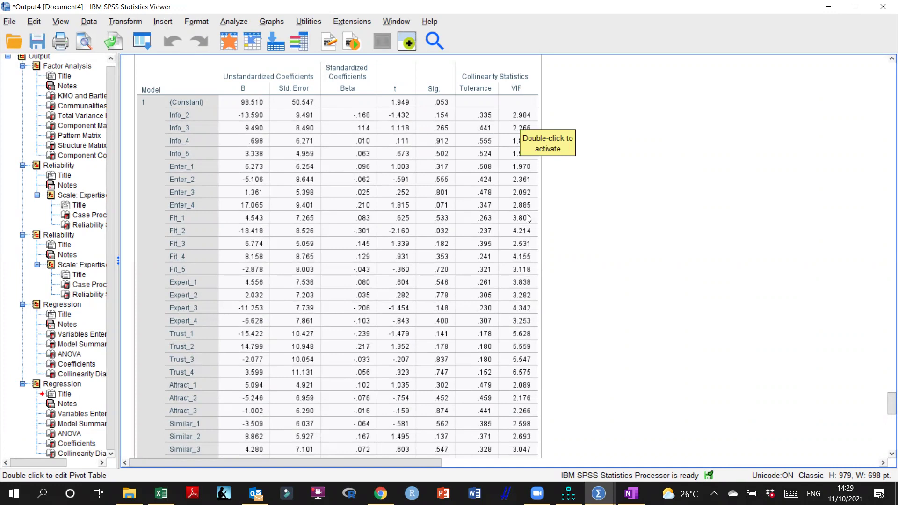
pyautogui.scroll(1, 523, 221)
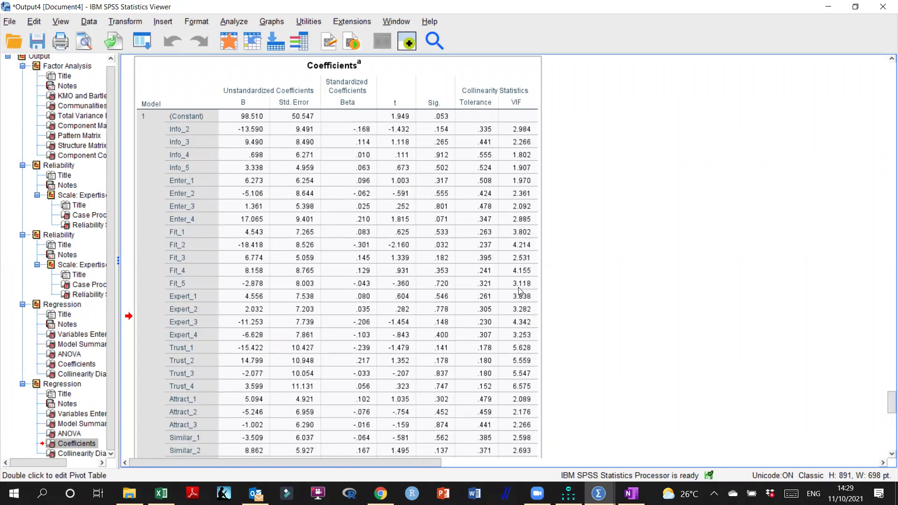
pyautogui.click(127, 219)
pyautogui.scroll(-2, 528, 282)
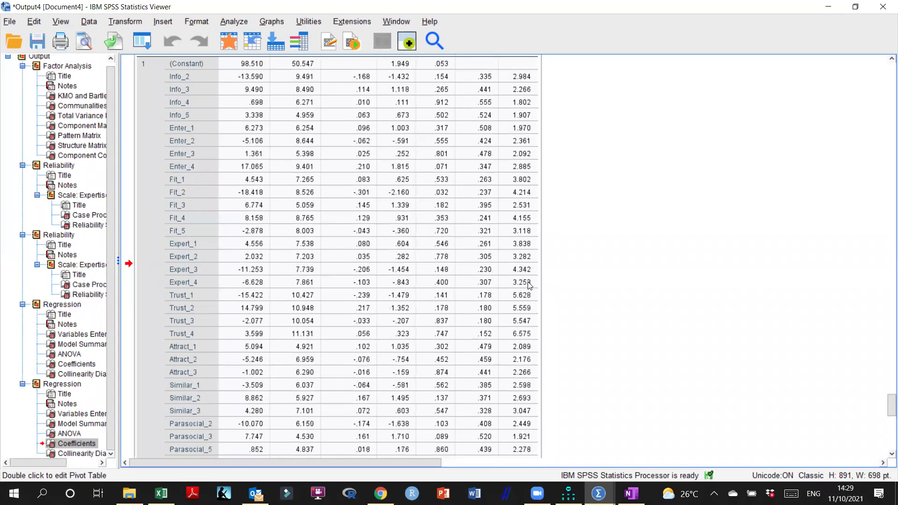
pyautogui.scroll(-4, 528, 282)
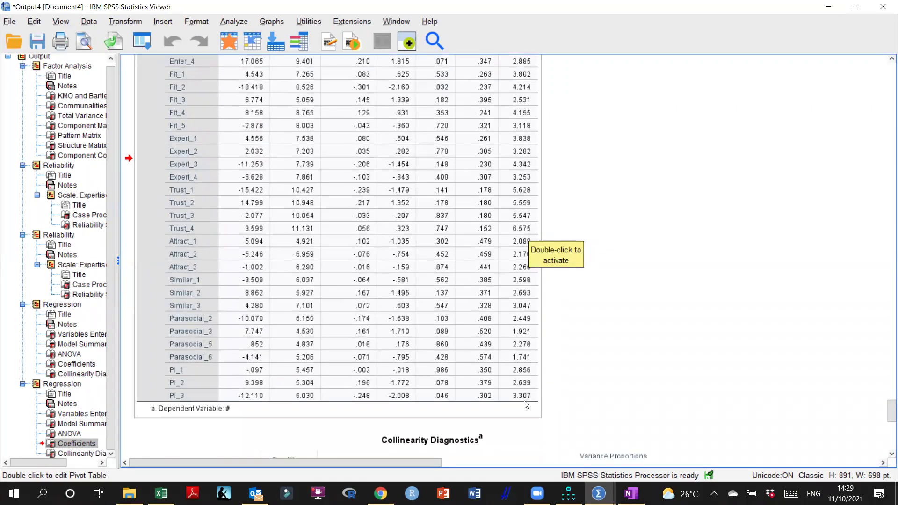
pyautogui.scroll(6, 528, 385)
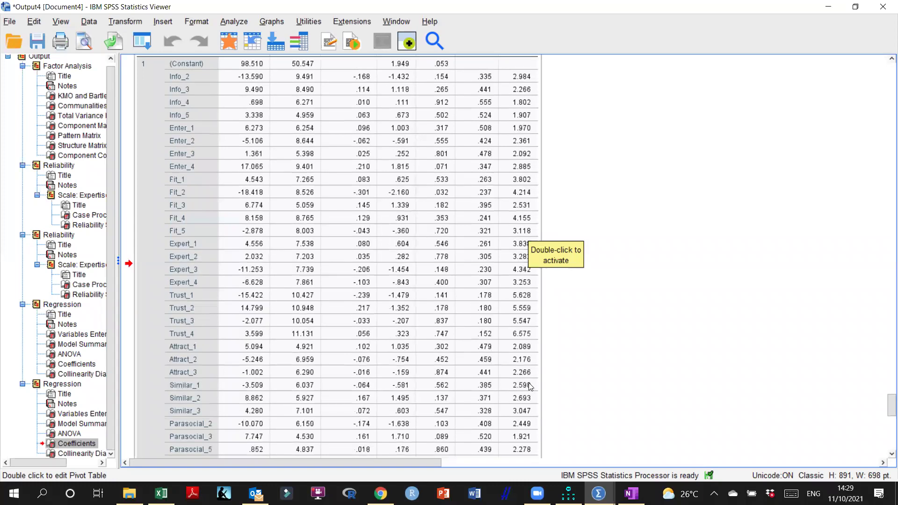
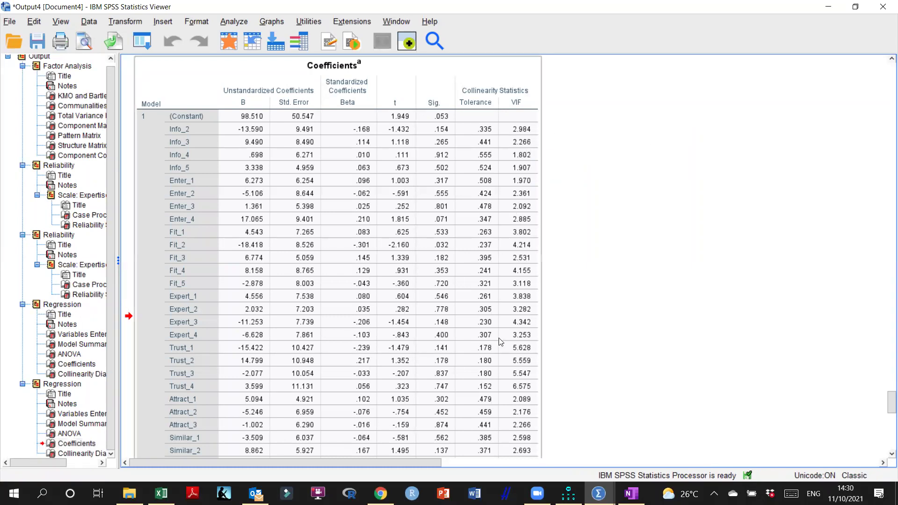
# Review the collinearity statistics from Info_2 to PI_3 and the Collinearity Diagnostics table, and return to the data set.
pyautogui.scroll(-4, 499, 311)
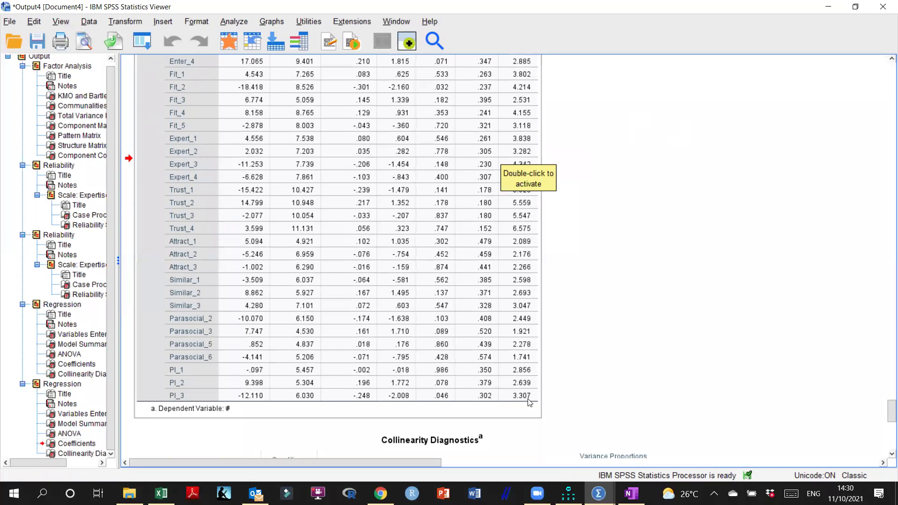
pyautogui.scroll(3, 605, 276)
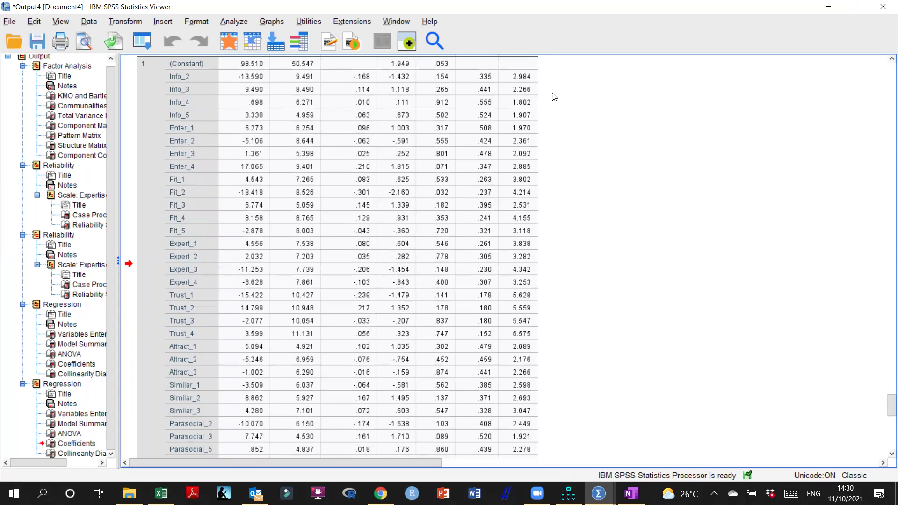
pyautogui.click(541, 196)
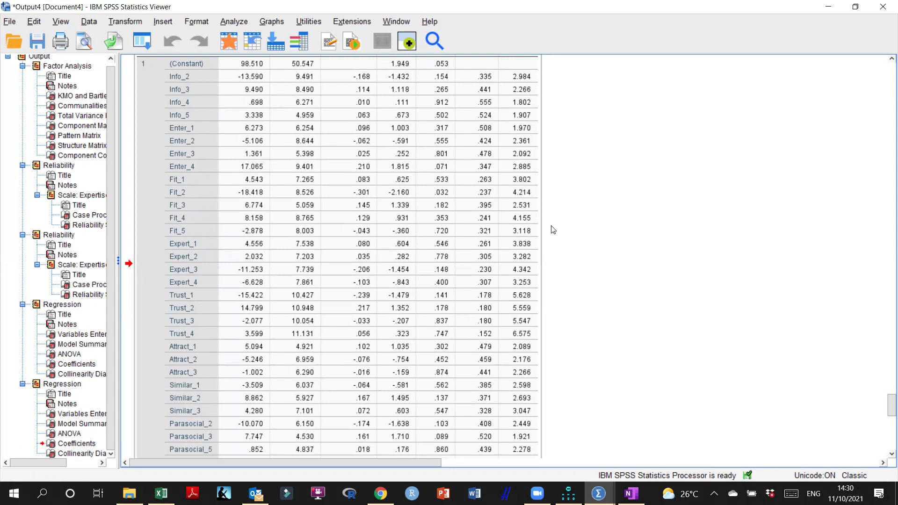
pyautogui.scroll(-3, 531, 293)
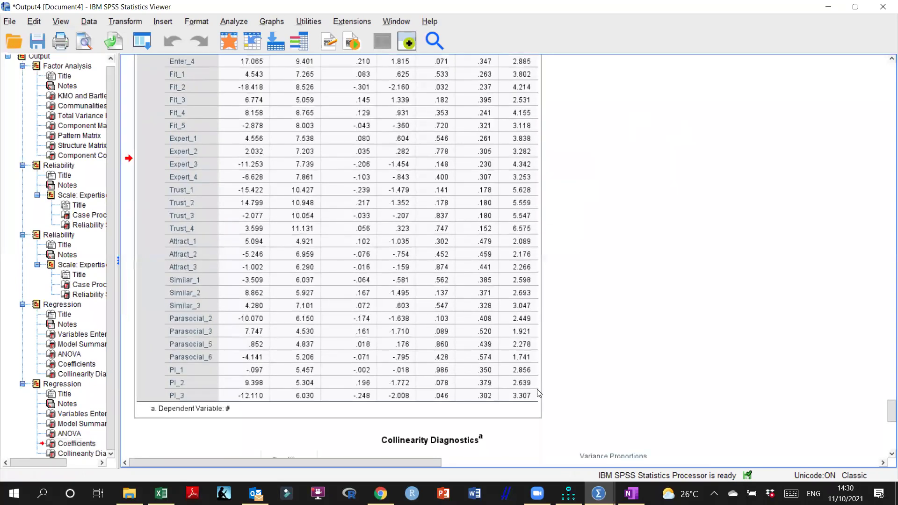
pyautogui.scroll(1, 530, 327)
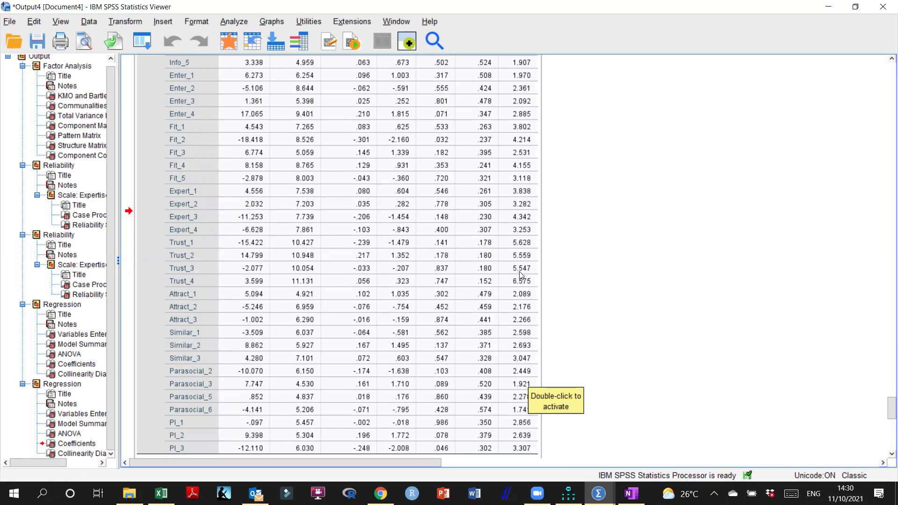
pyautogui.scroll(-2, 522, 275)
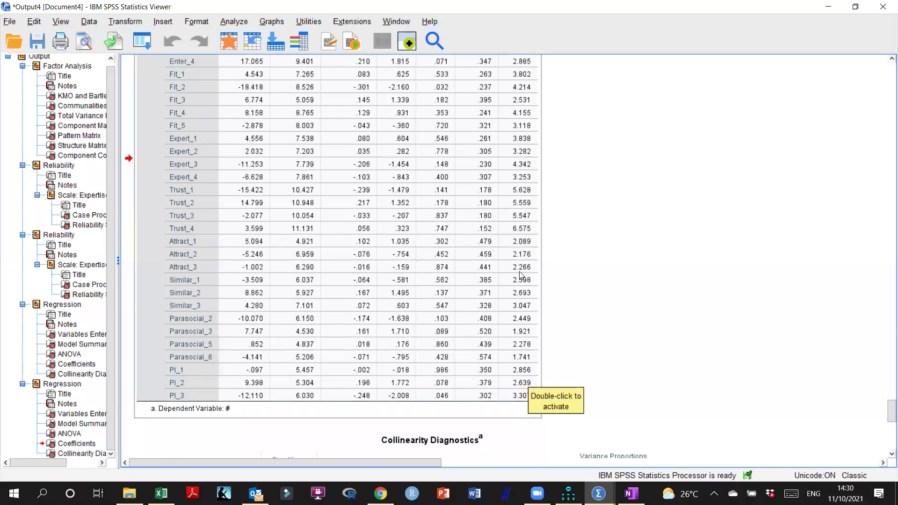
pyautogui.scroll(5, 522, 275)
pyautogui.scroll(-5, 523, 273)
pyautogui.scroll(-2, 523, 273)
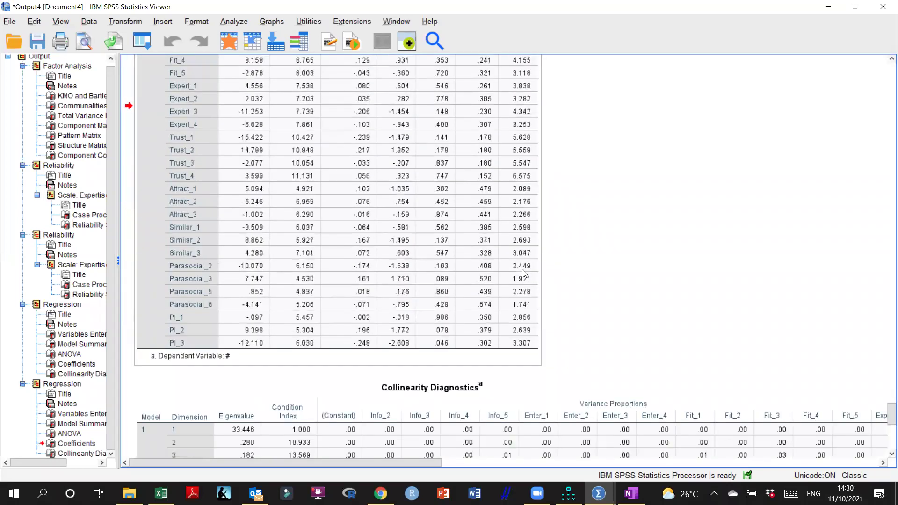
pyautogui.scroll(5, 523, 273)
pyautogui.scroll(-5, 523, 274)
pyautogui.scroll(5, 523, 274)
pyautogui.scroll(5, 523, 273)
pyautogui.scroll(-12, 523, 274)
pyautogui.scroll(-7, 524, 274)
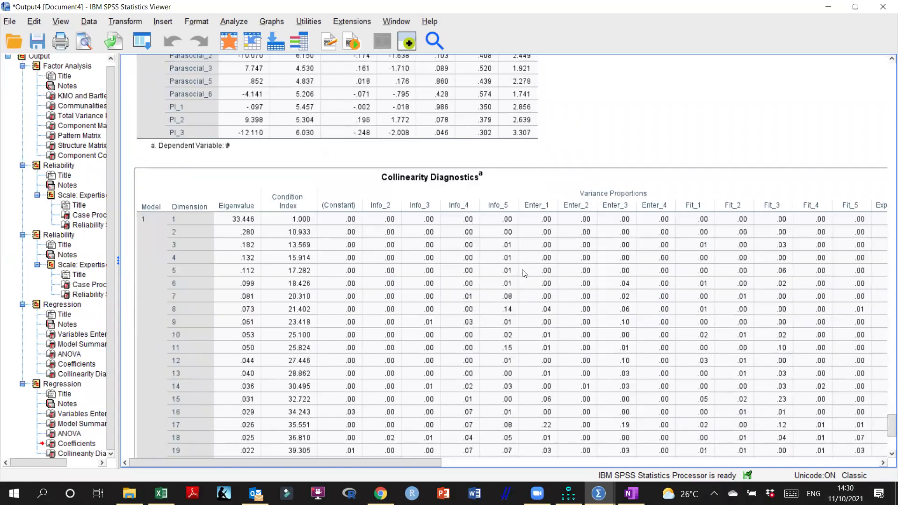
pyautogui.scroll(11, 524, 274)
pyautogui.scroll(7, 524, 274)
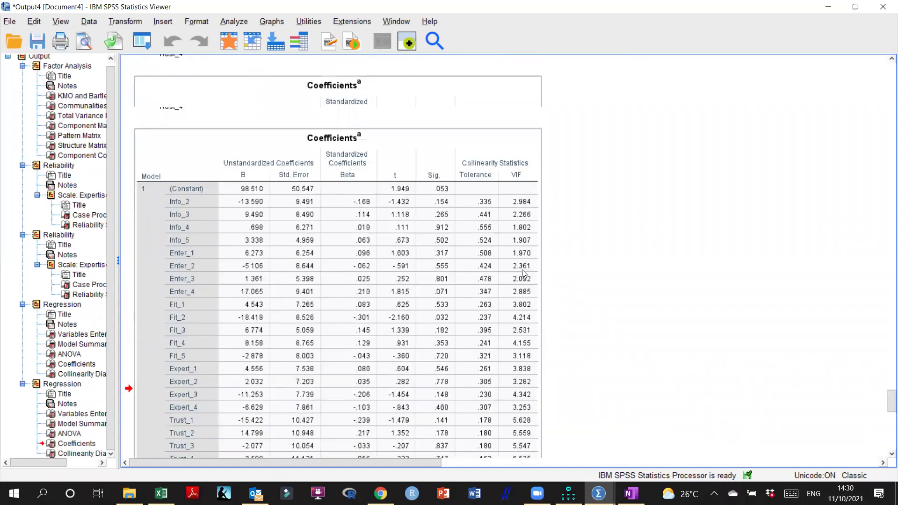
pyautogui.scroll(-3, 524, 273)
pyautogui.scroll(-1, 524, 274)
pyautogui.scroll(2, 523, 274)
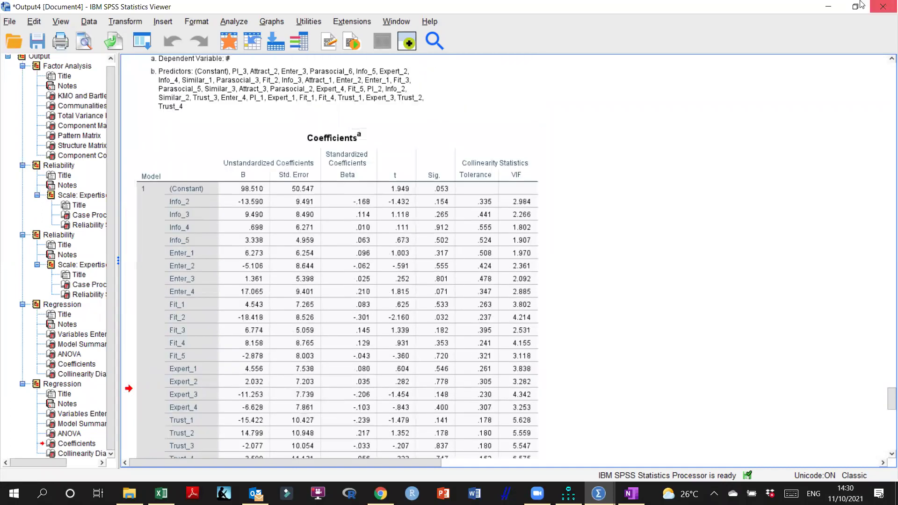
pyautogui.click(828, 7)
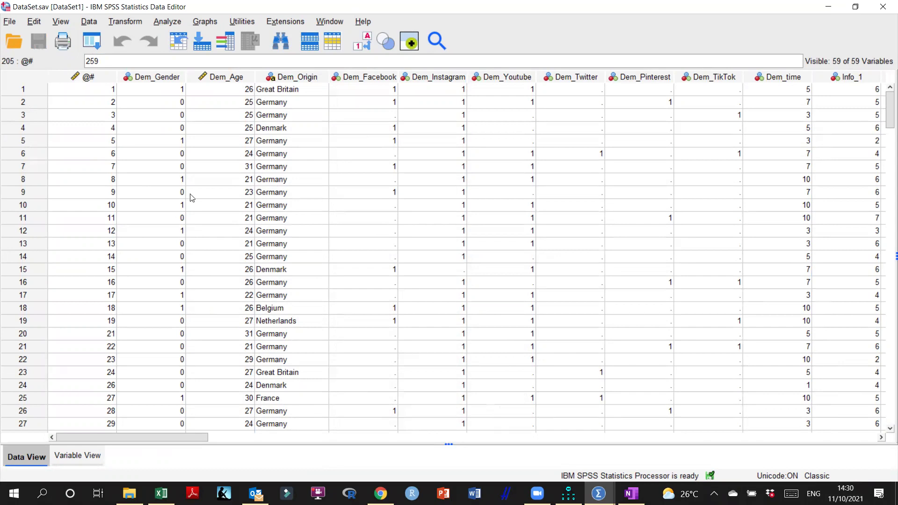
pyautogui.click(169, 23)
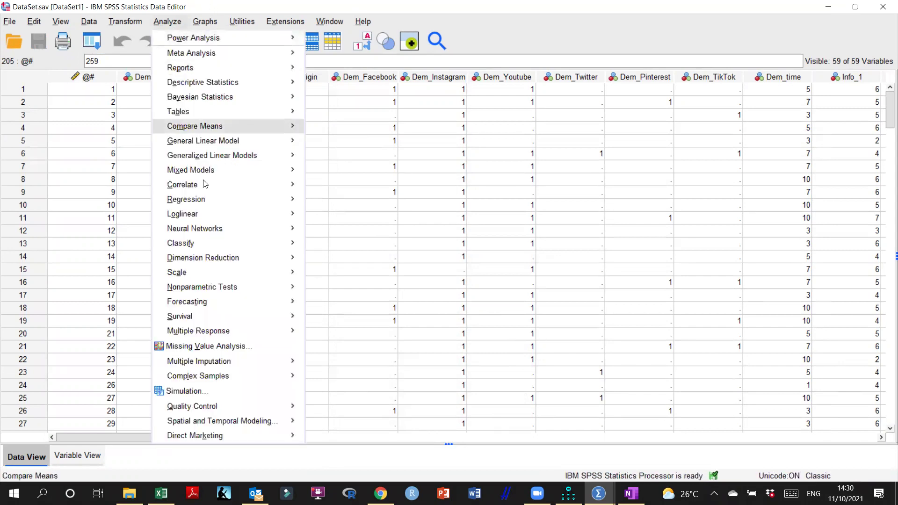
pyautogui.moveTo(208, 271)
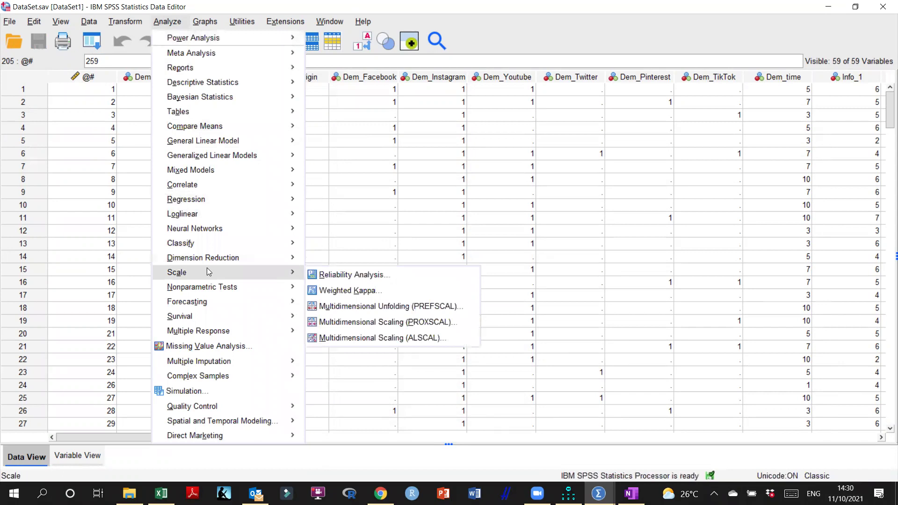
pyautogui.click(316, 275)
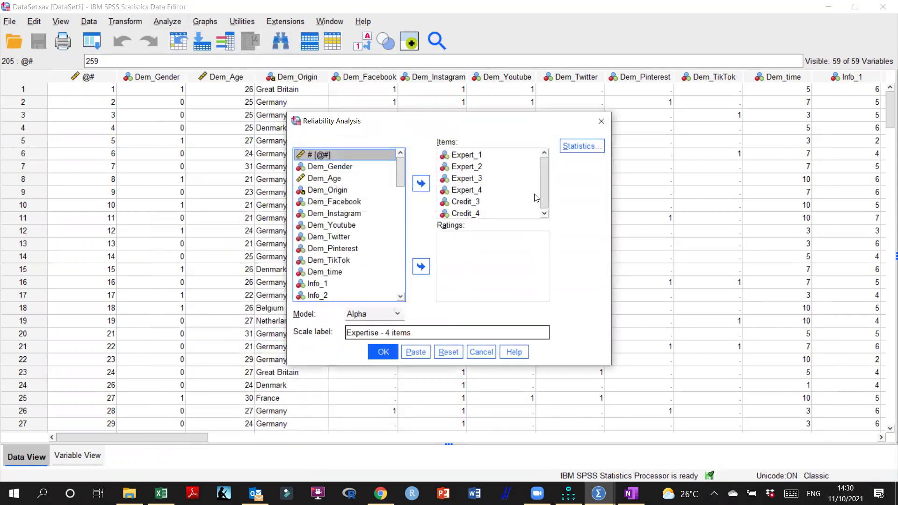
pyautogui.click(602, 122)
# Start an Explore analysis from the descriptive statistics and add the # variable as the dependent variable.
pyautogui.click(169, 21)
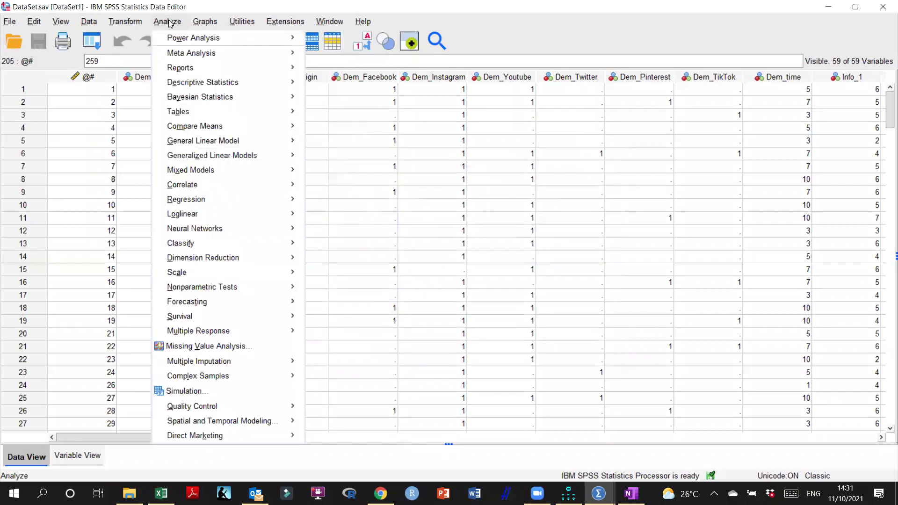
pyautogui.moveTo(202, 213)
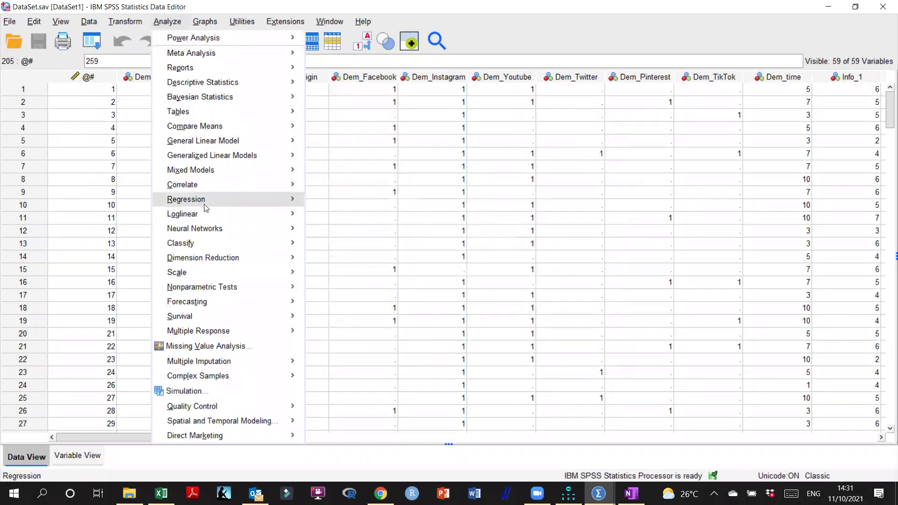
pyautogui.moveTo(214, 199)
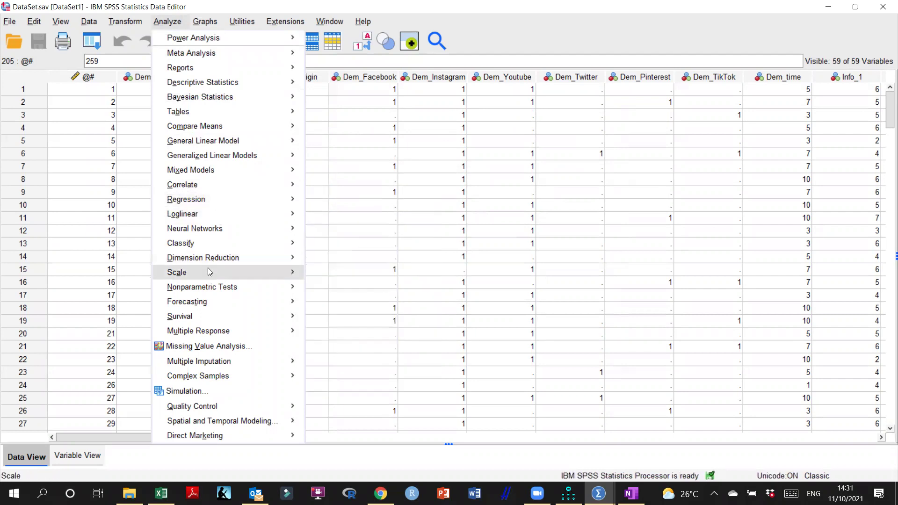
pyautogui.moveTo(209, 272)
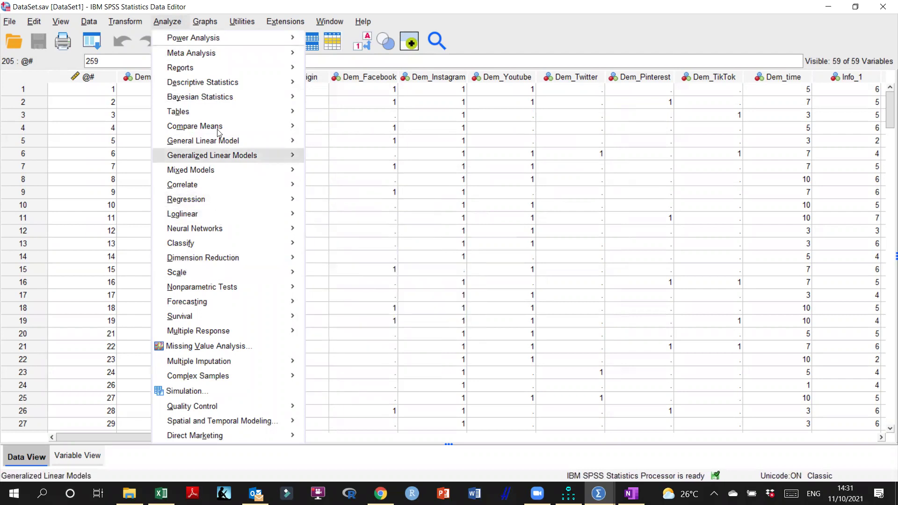
pyautogui.moveTo(218, 83)
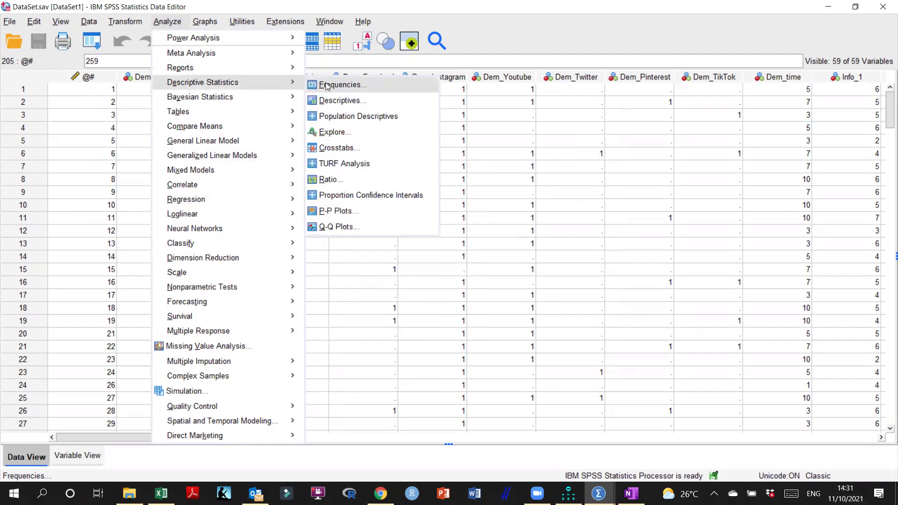
pyautogui.click(328, 133)
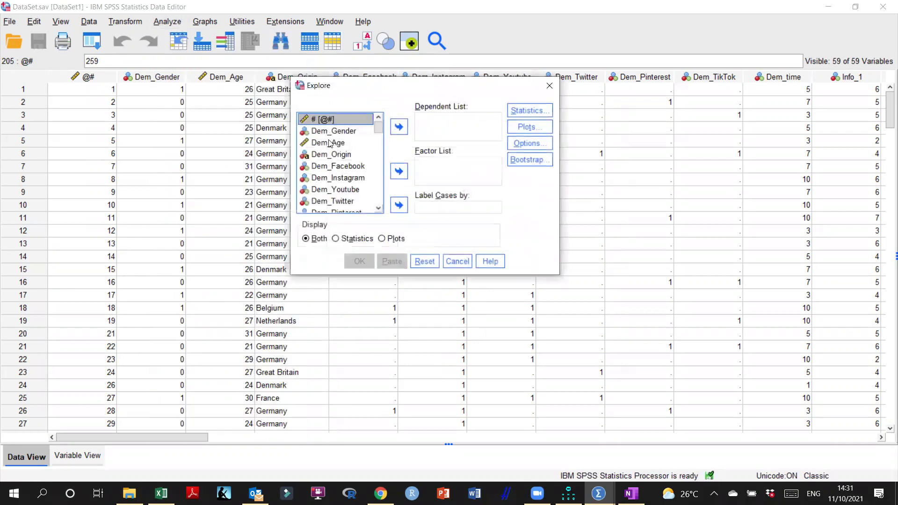
pyautogui.click(400, 127)
# Add all variables from Info_2 through PI_3 as factors in the Explore analysis.
pyautogui.moveTo(380, 130); pyautogui.dragTo(380, 141)
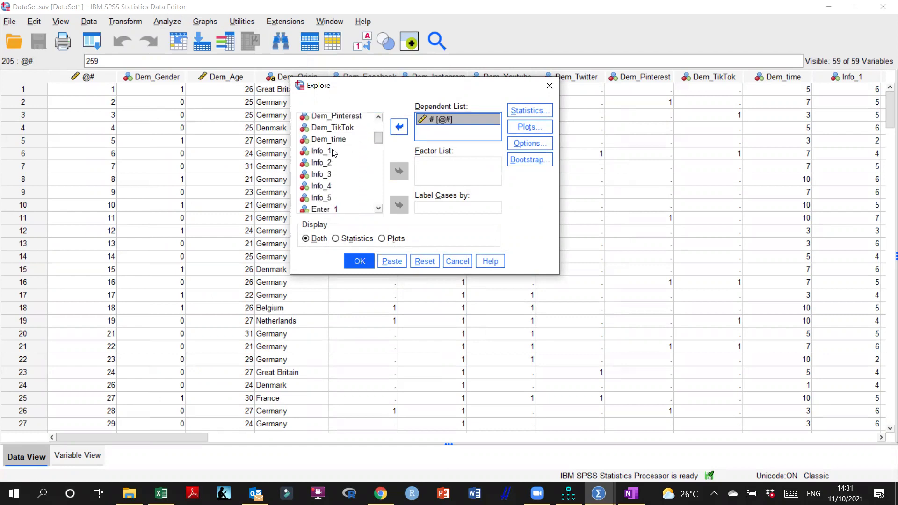
pyautogui.click(326, 164)
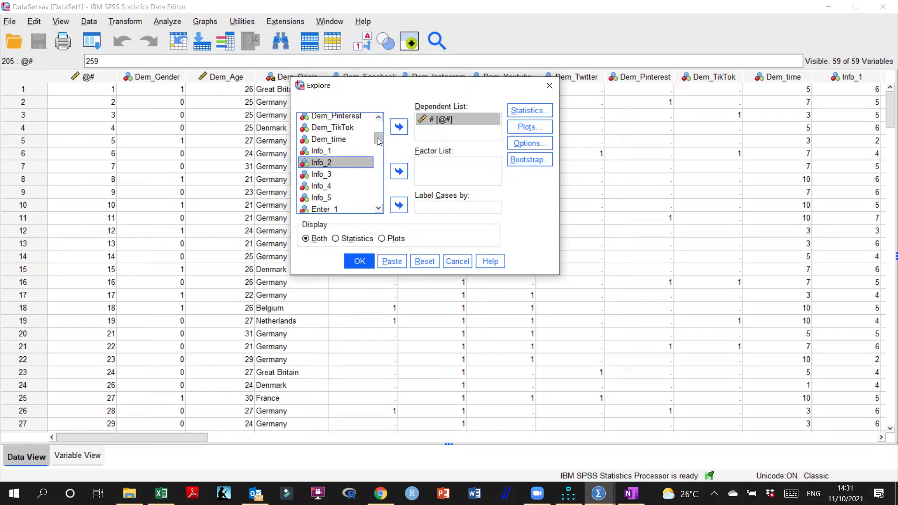
pyautogui.moveTo(379, 142); pyautogui.dragTo(379, 144)
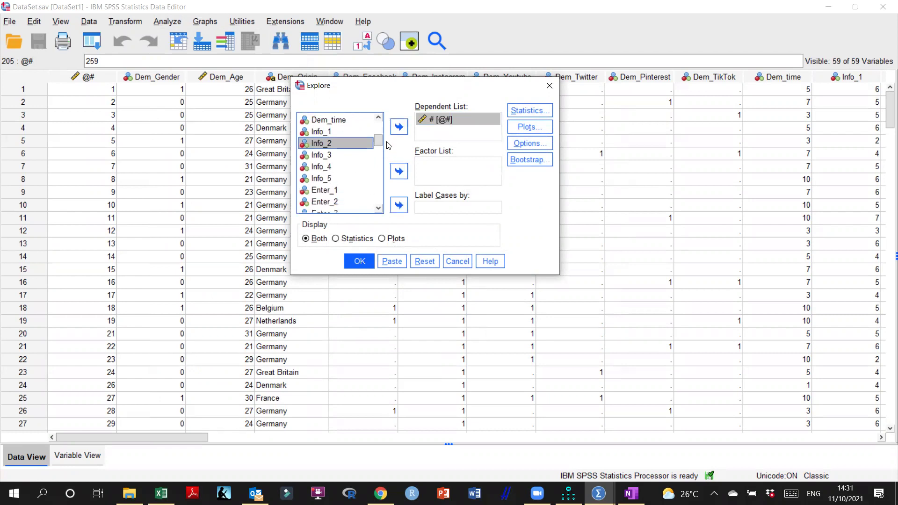
pyautogui.scroll(-6, 369, 193)
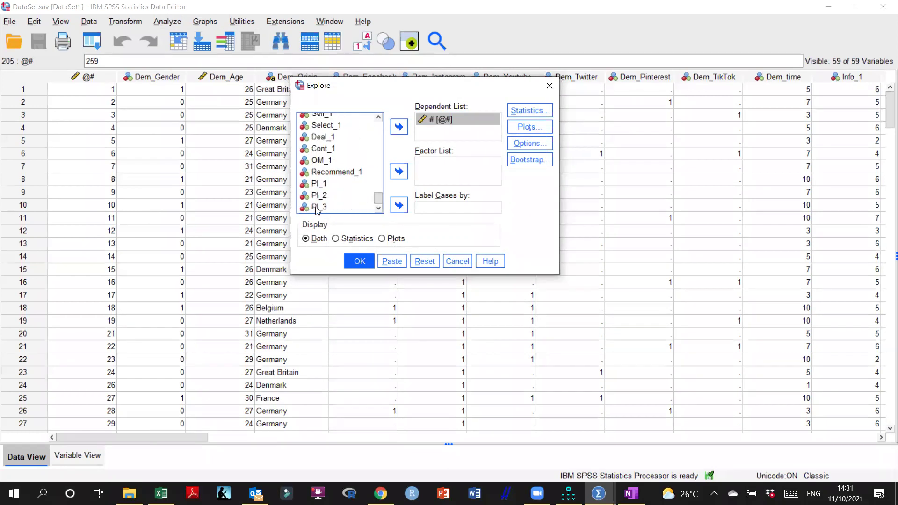
pyautogui.keyDown('shift'); pyautogui.click(317, 207); pyautogui.keyUp('shift')
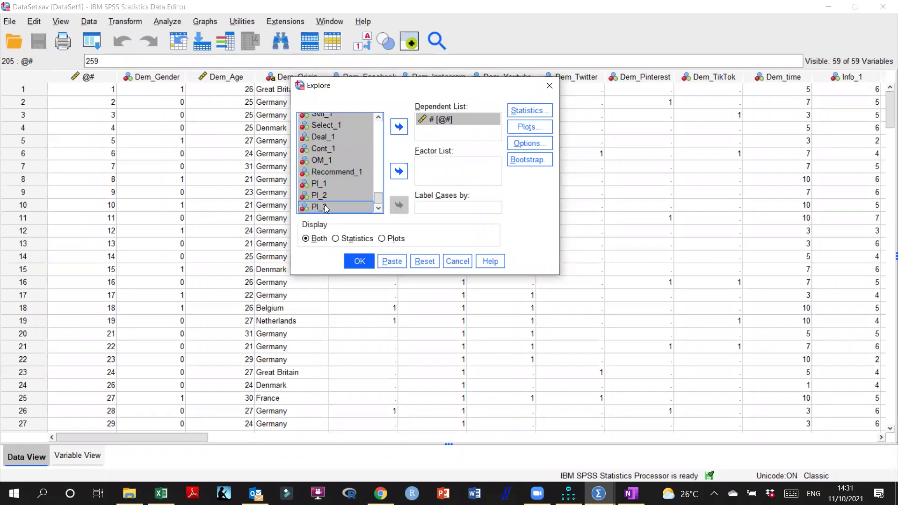
pyautogui.click(399, 171)
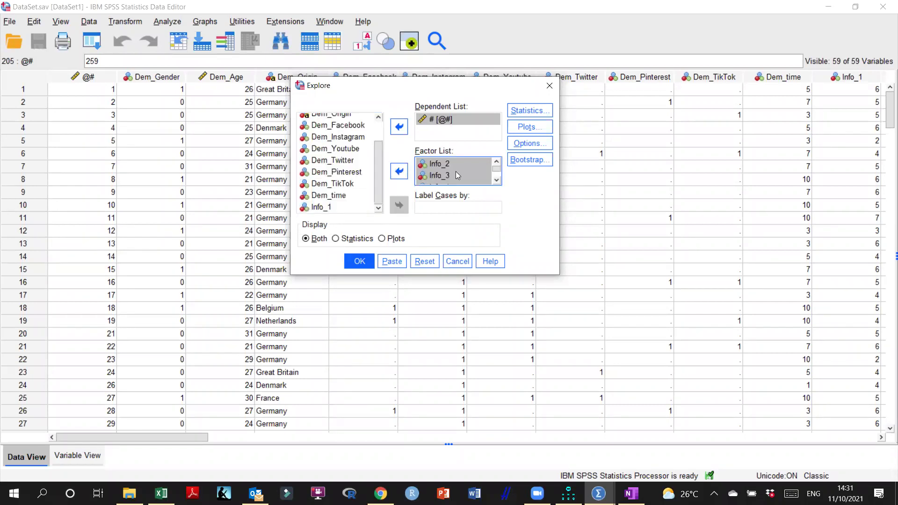
# Remove Attract_4 from the Explore analysis factors.
pyautogui.click(497, 181)
pyautogui.click(496, 181)
pyautogui.click(497, 182)
pyautogui.click(496, 182)
pyautogui.click(497, 182)
pyautogui.click(497, 182)
pyautogui.click(497, 182)
pyautogui.click(496, 182)
pyautogui.click(497, 181)
pyautogui.click(496, 182)
pyautogui.doubleClick(443, 181)
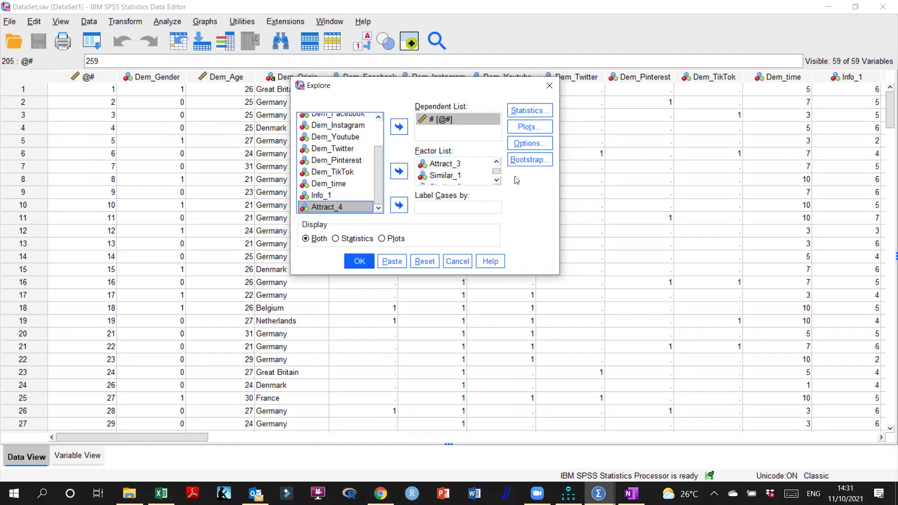
# Remove Credit_1 through Credit_4, Parasocial_1 and Parasocial_4 from the Explore analysis factors.
pyautogui.click(497, 182)
pyautogui.click(497, 182)
pyautogui.click(497, 182)
pyautogui.click(497, 182)
pyautogui.click(456, 165)
pyautogui.click(456, 165)
pyautogui.click(497, 182)
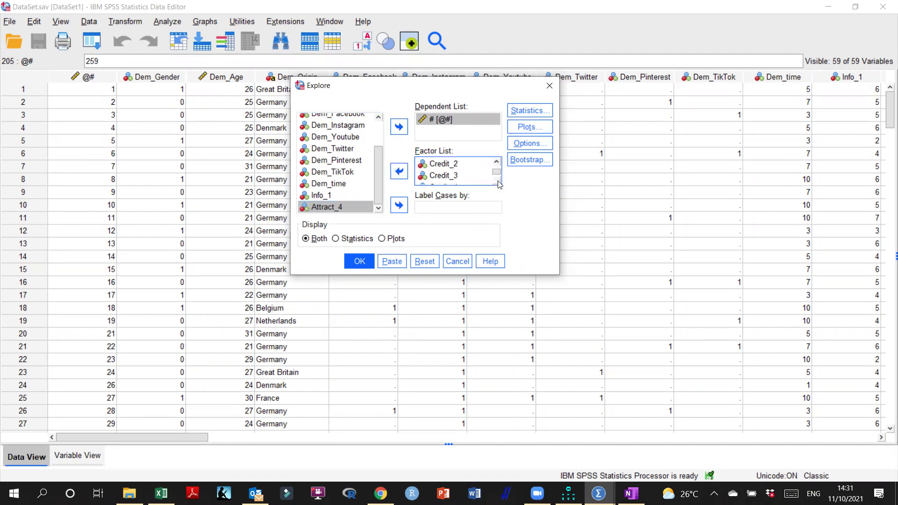
pyautogui.click(399, 171)
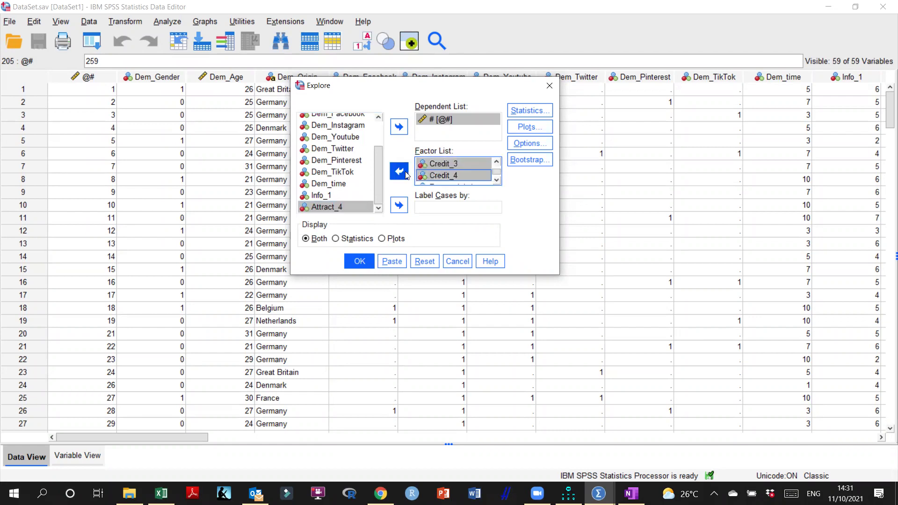
pyautogui.click(468, 176)
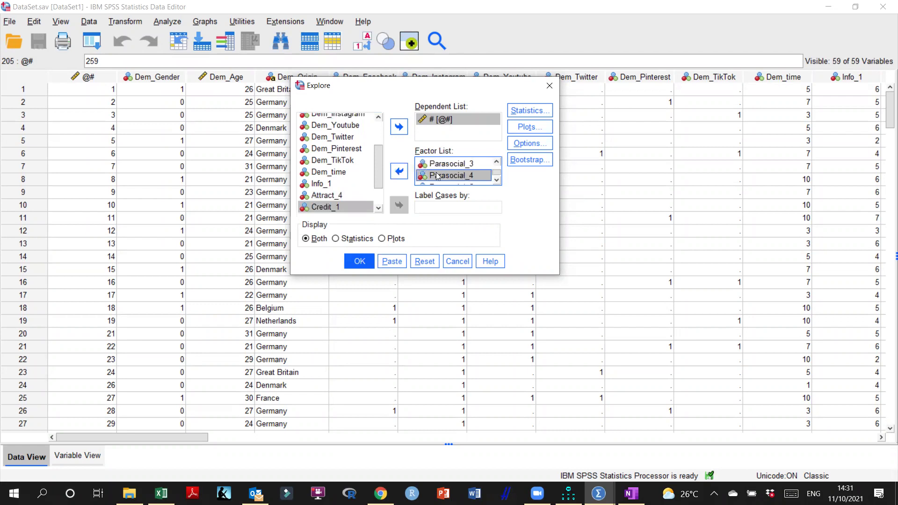
pyautogui.click(399, 171)
# Remove the variables from Self_1 through Recommend_1 from the Explore factors and check the end of the factor list.
pyautogui.doubleClick(491, 163)
pyautogui.click(497, 182)
pyautogui.click(497, 183)
pyautogui.click(497, 182)
pyautogui.click(497, 182)
pyautogui.click(497, 182)
pyautogui.click(496, 183)
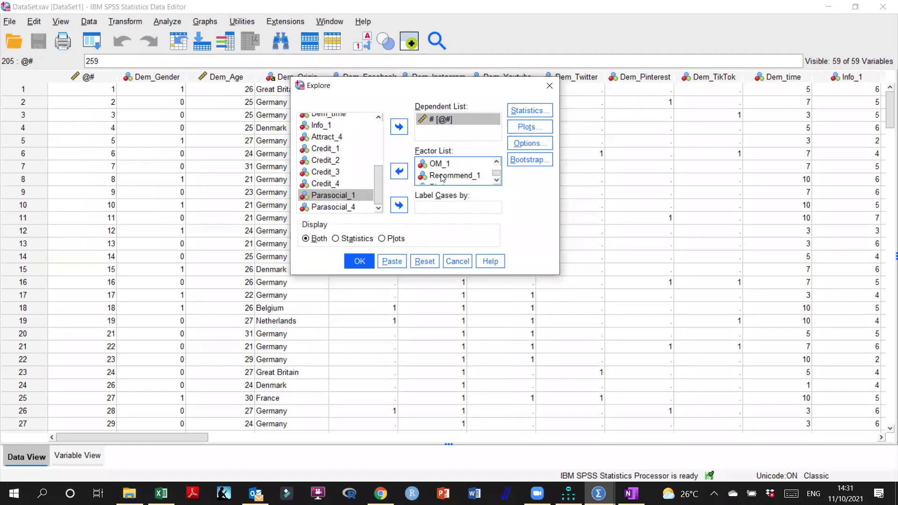
pyautogui.click(441, 178)
pyautogui.doubleClick(449, 178)
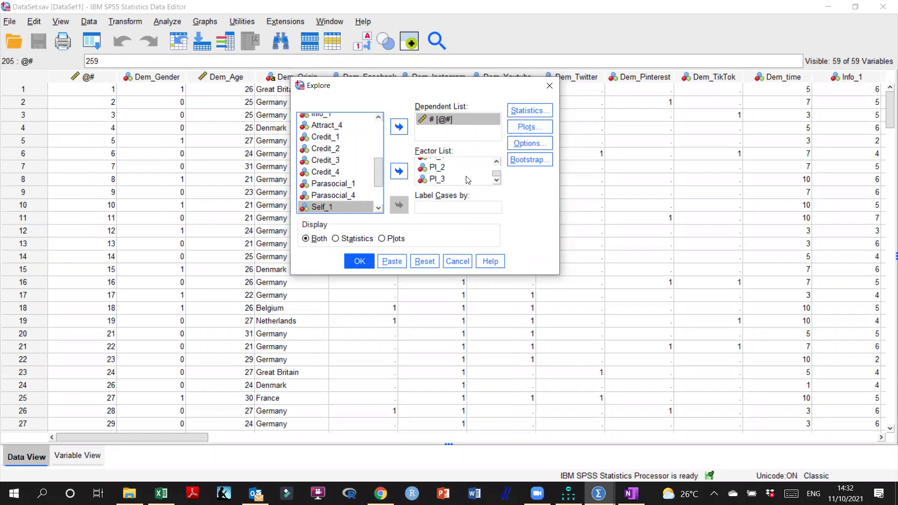
pyautogui.click(497, 162)
pyautogui.click(497, 162)
pyautogui.click(497, 180)
pyautogui.click(497, 181)
# Run the Explore analysis with descriptives at a 95% confidence interval and cases excluded listwise, keeping the default plots.
pyautogui.click(533, 115)
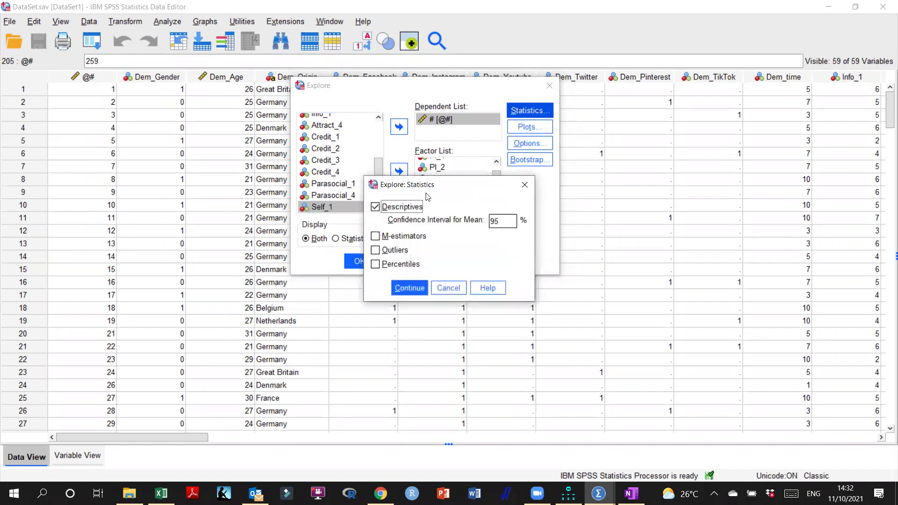
pyautogui.click(416, 289)
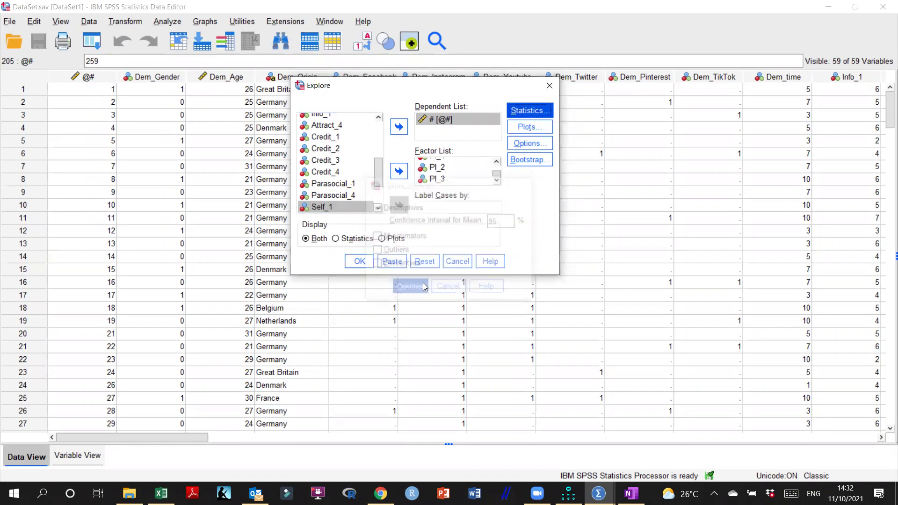
pyautogui.click(531, 126)
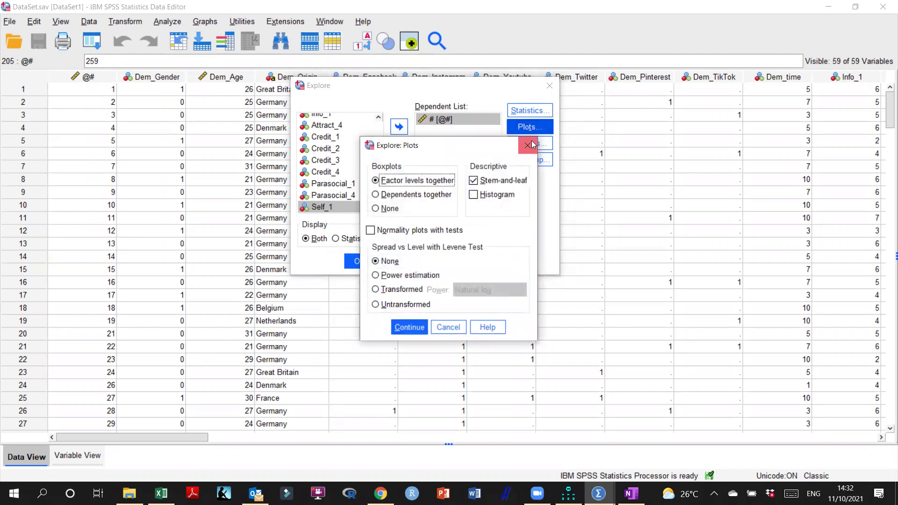
pyautogui.click(532, 145)
pyautogui.click(528, 143)
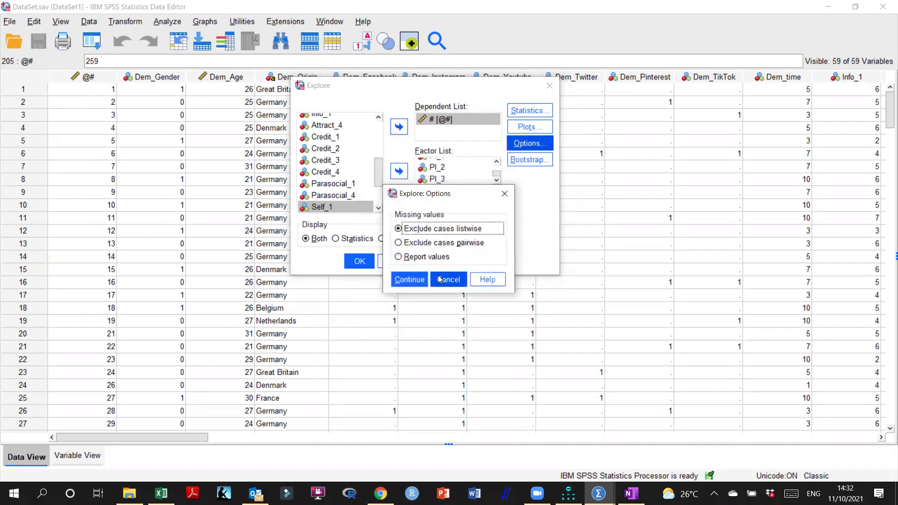
pyautogui.click(409, 280)
pyautogui.click(358, 260)
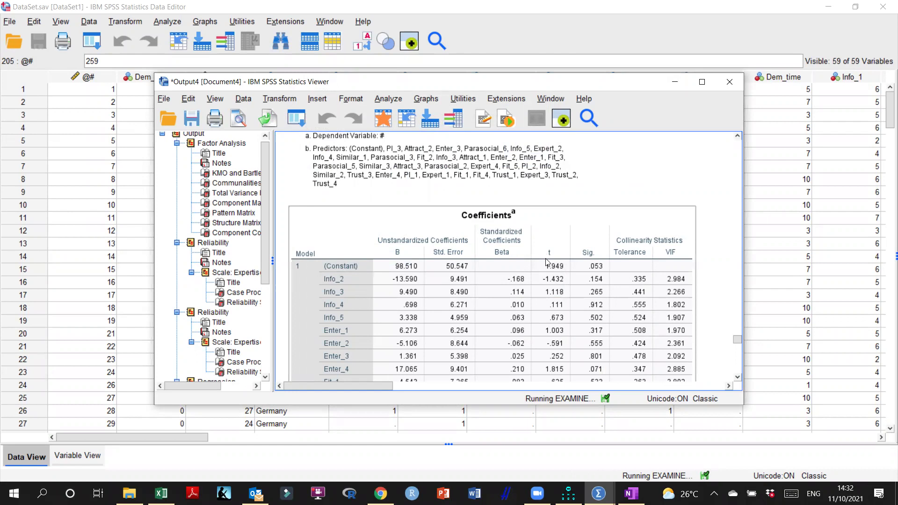
# Examine the Explore output for PI_3, including the descriptives and the stem-and-leaf plots.
pyautogui.scroll(-10, 567, 300)
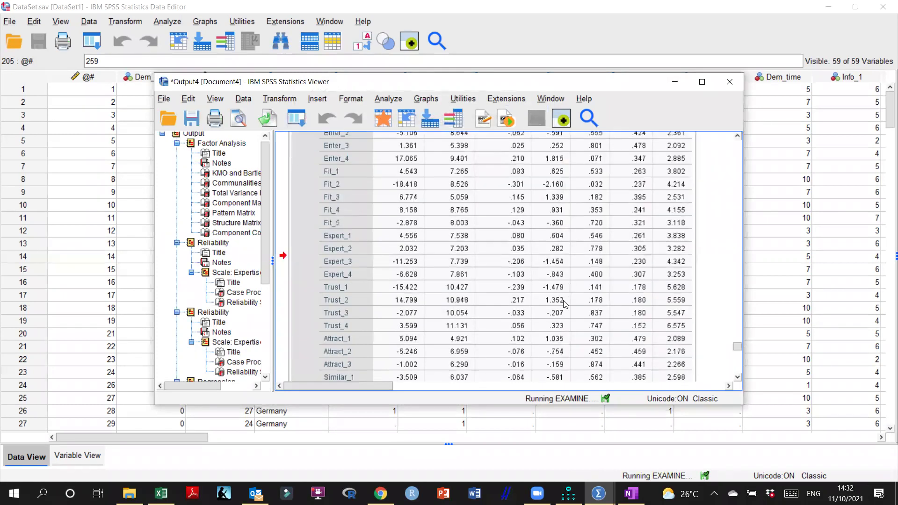
pyautogui.scroll(-6, 567, 303)
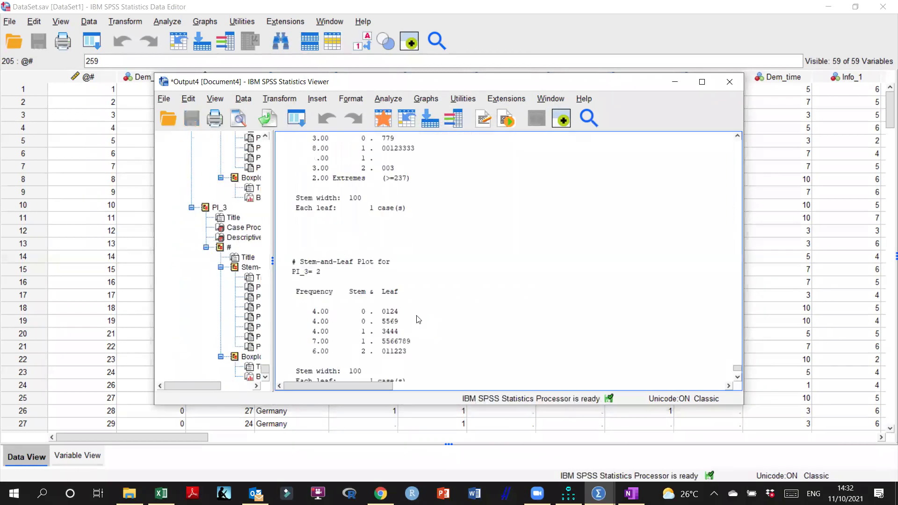
pyautogui.scroll(6, 421, 314)
pyautogui.scroll(-3, 424, 312)
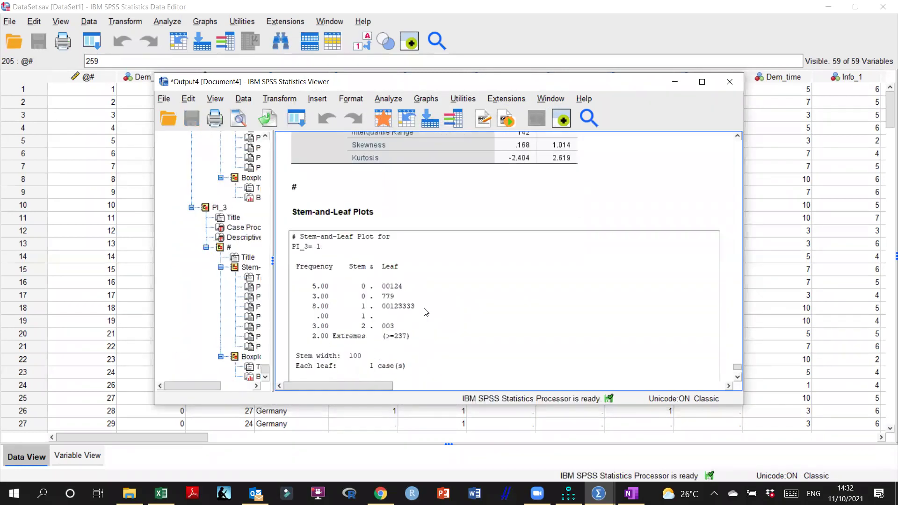
pyautogui.scroll(-15, 425, 312)
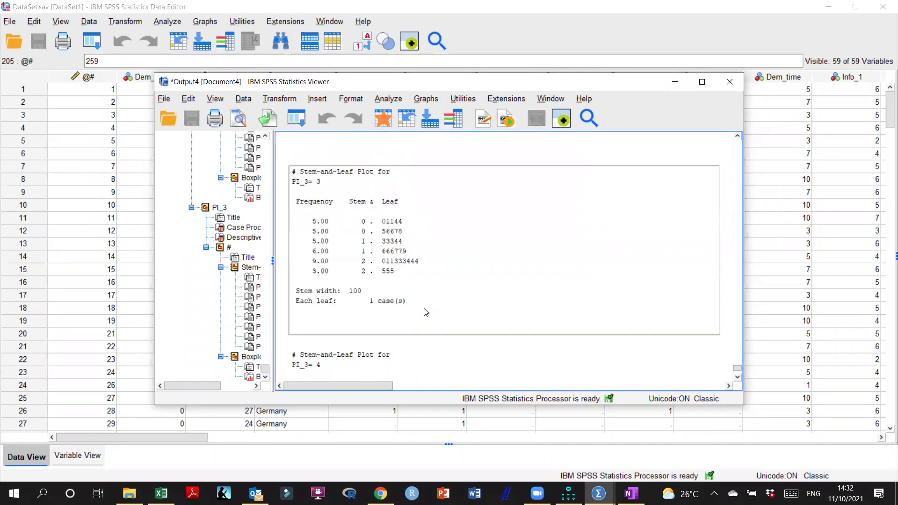
pyautogui.scroll(-3, 426, 312)
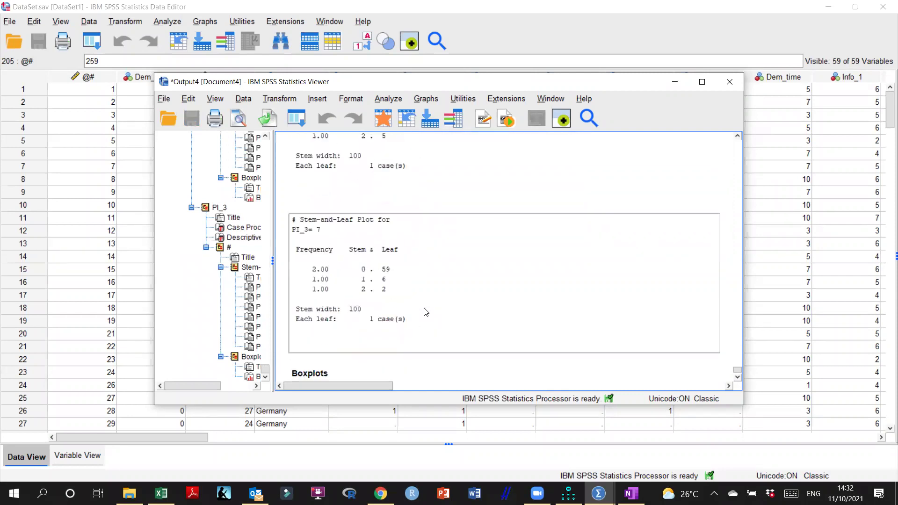
pyautogui.scroll(-8, 402, 278)
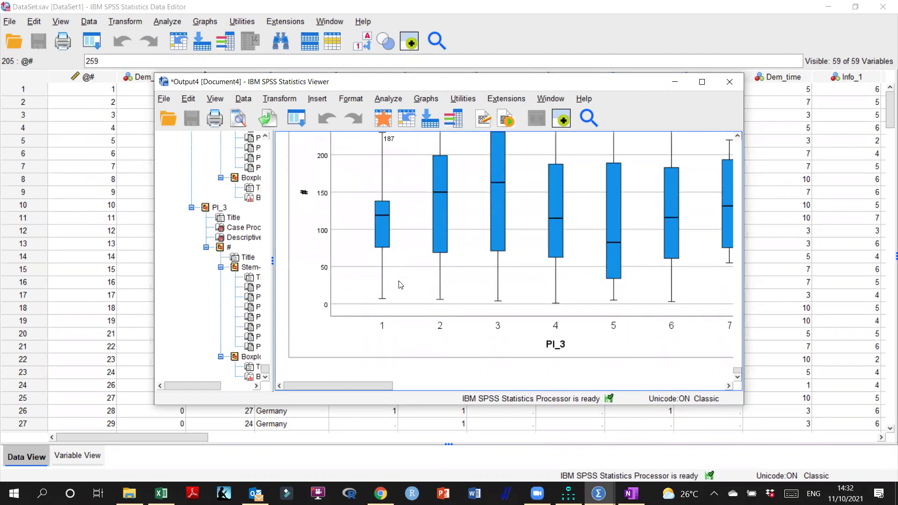
# Enlarge the output window, inspect the PI_3 boxplot for outliers against its stem-and-leaf plots, and return to the data set.
pyautogui.click(702, 82)
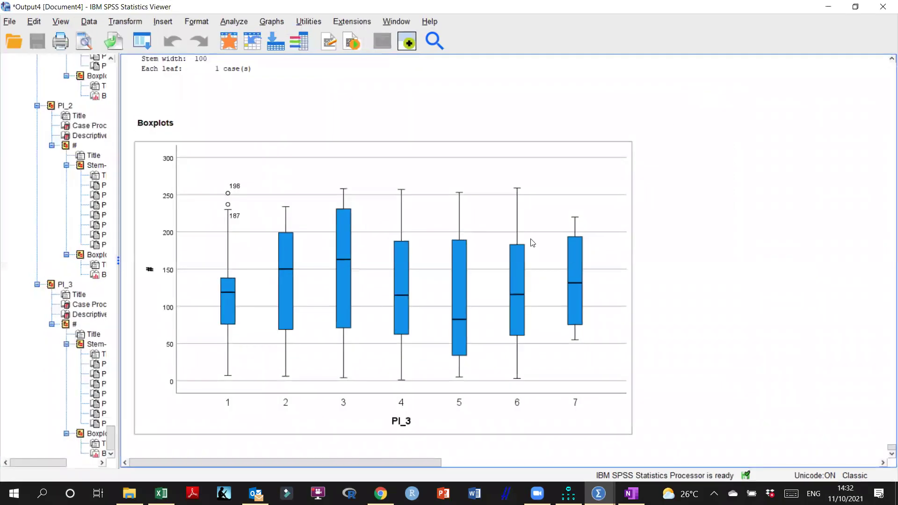
pyautogui.click(230, 209)
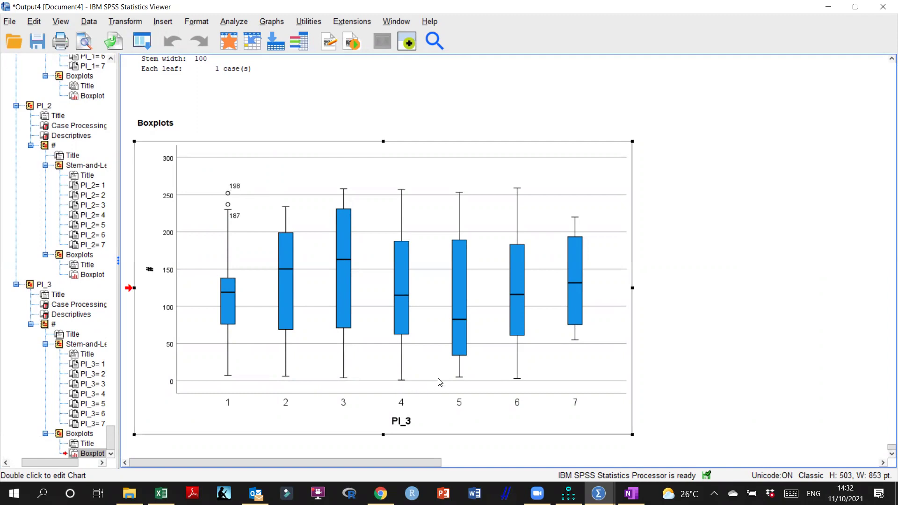
pyautogui.scroll(5, 439, 379)
pyautogui.scroll(10, 442, 377)
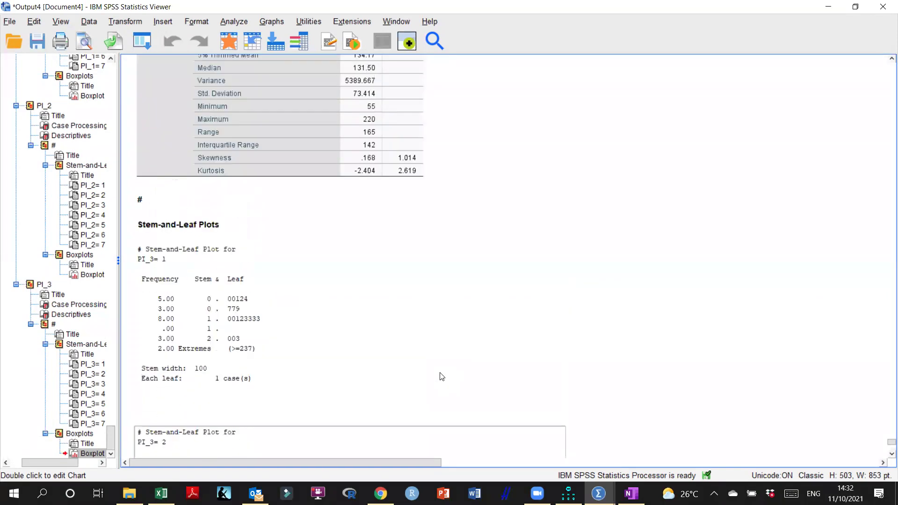
pyautogui.scroll(-10, 440, 376)
pyautogui.scroll(-20, 278, 316)
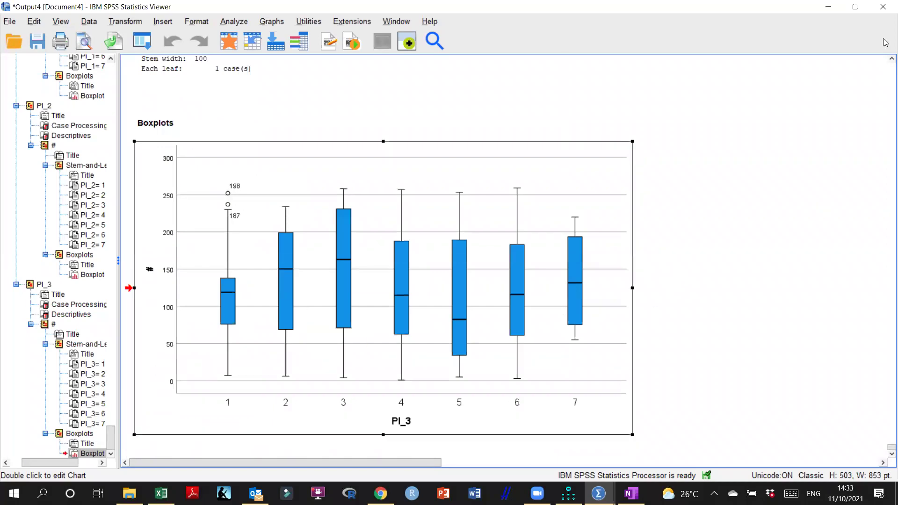
pyautogui.click(828, 7)
pyautogui.click(160, 22)
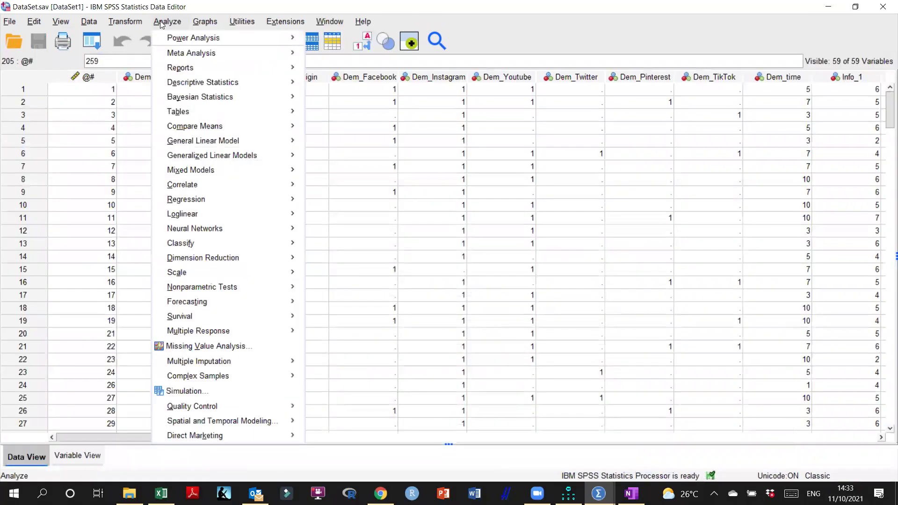
pyautogui.moveTo(180, 70)
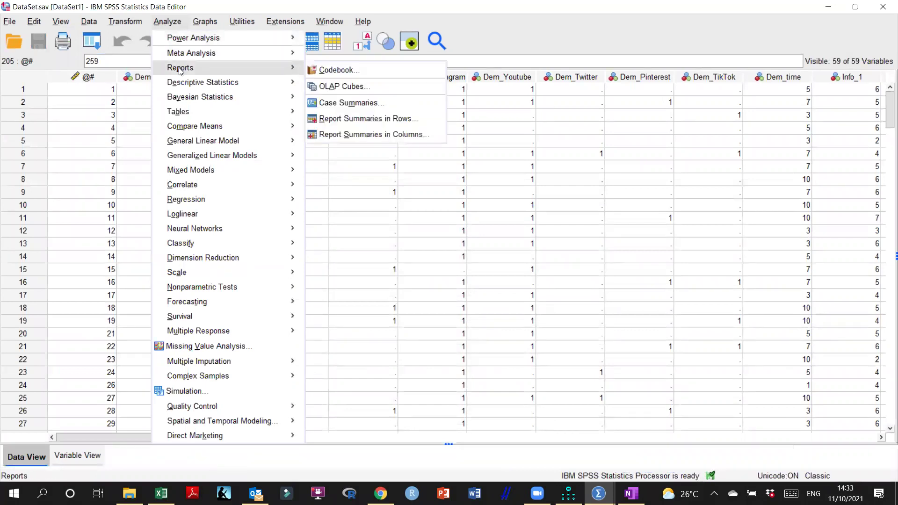
pyautogui.moveTo(220, 84)
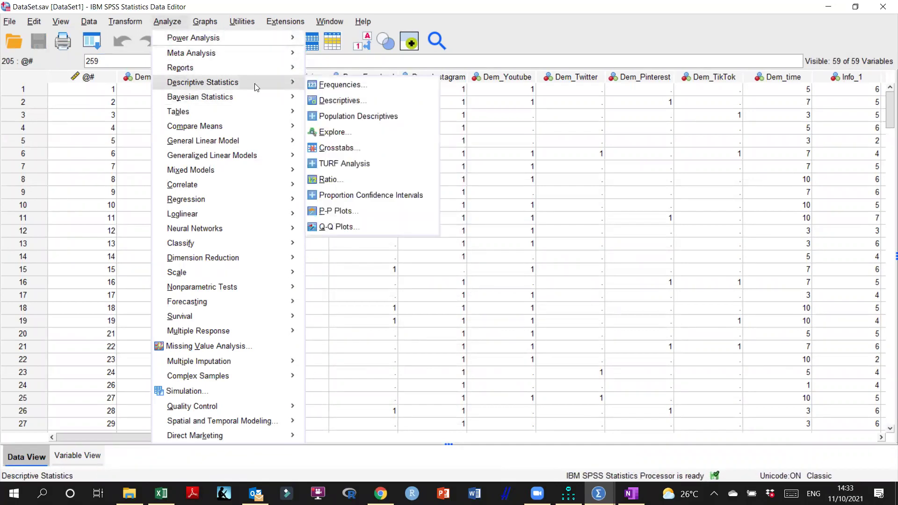
pyautogui.click(336, 85)
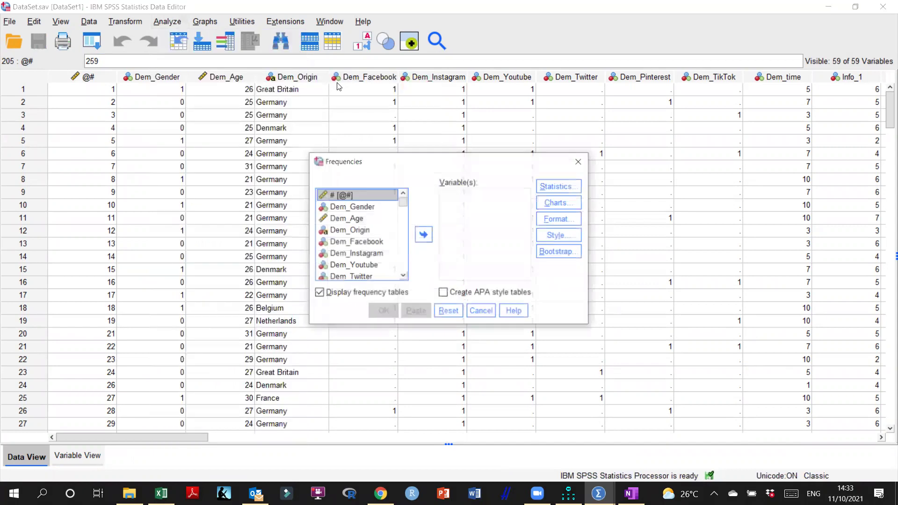
pyautogui.click(560, 186)
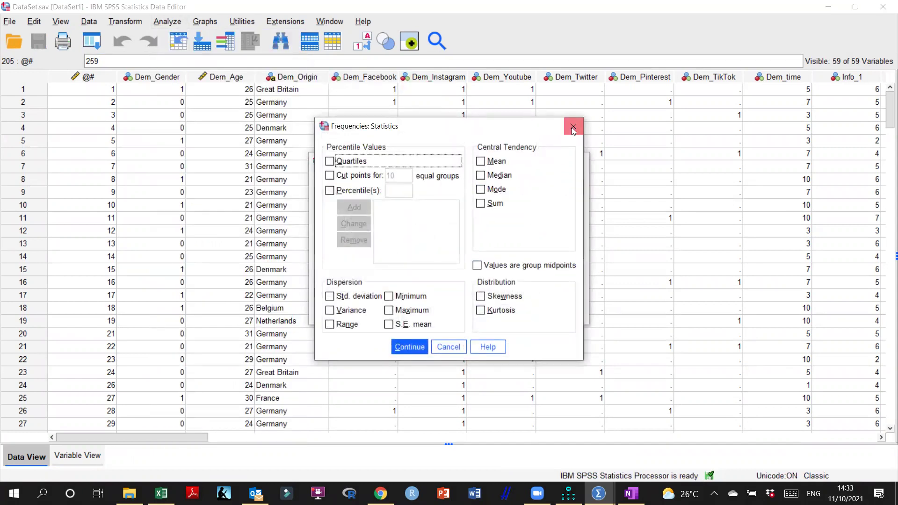
pyautogui.press('Escape')
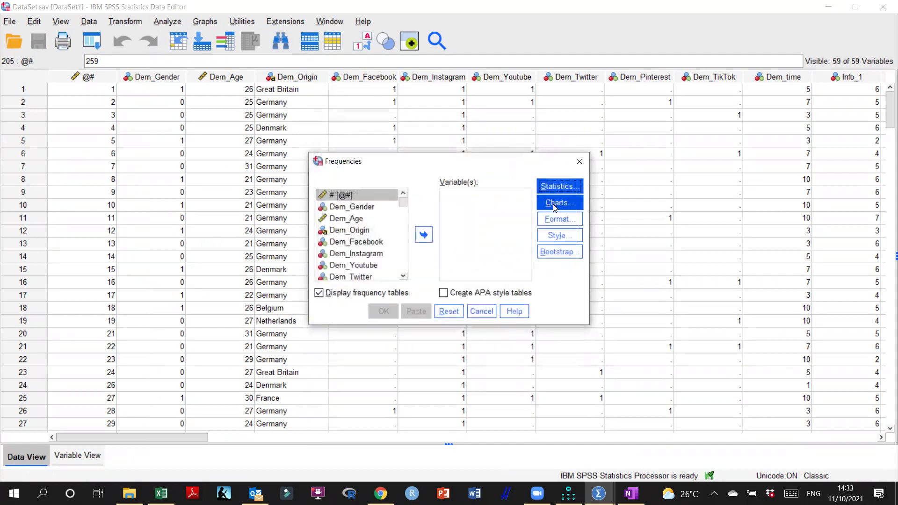
pyautogui.click(580, 162)
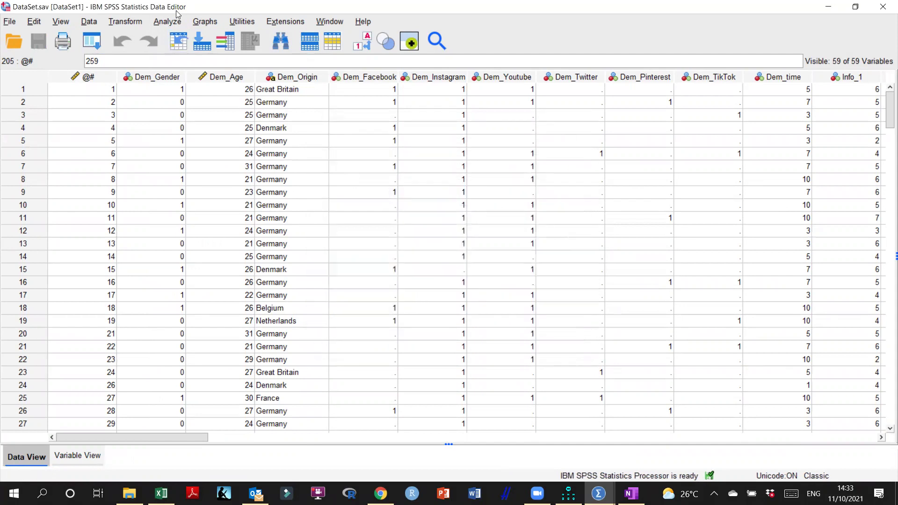
# Start a scale reliability analysis and include descriptives for Scale and Scale if item deleted.
pyautogui.click(167, 24)
pyautogui.moveTo(202, 277)
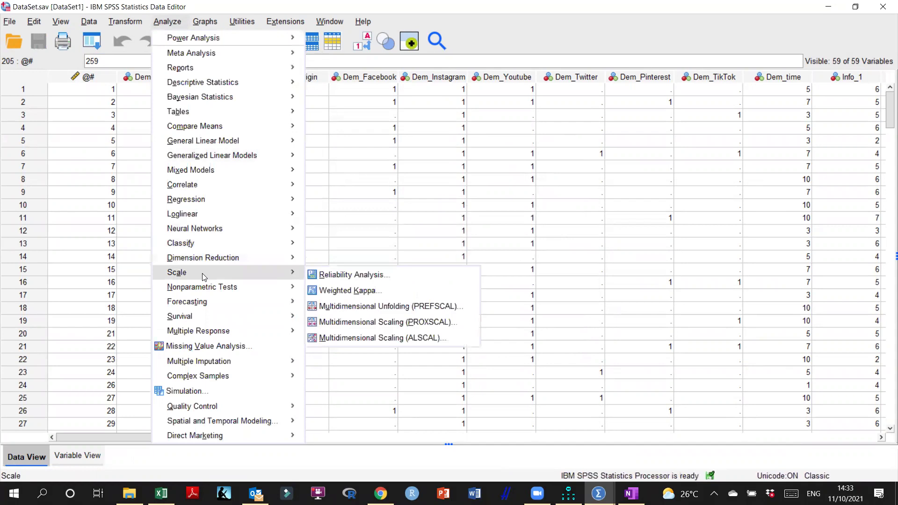
pyautogui.click(367, 275)
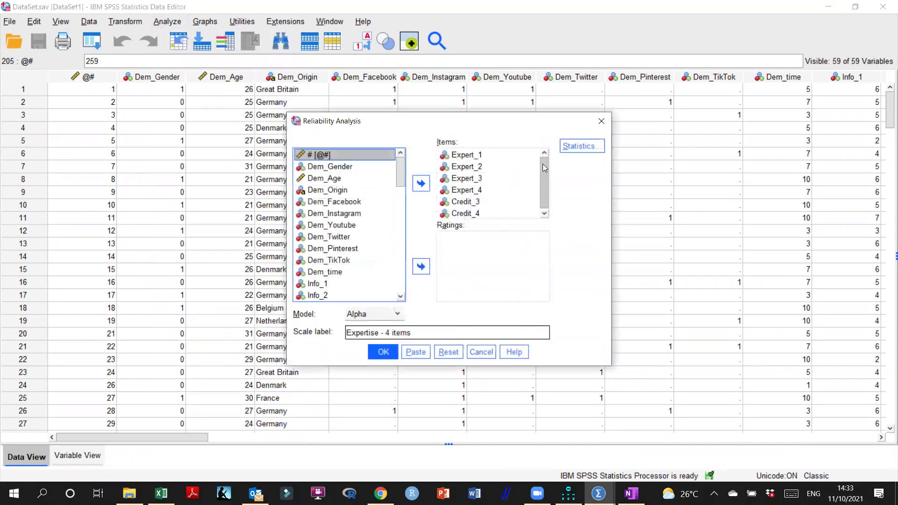
pyautogui.click(580, 146)
pyautogui.click(335, 108)
pyautogui.click(337, 123)
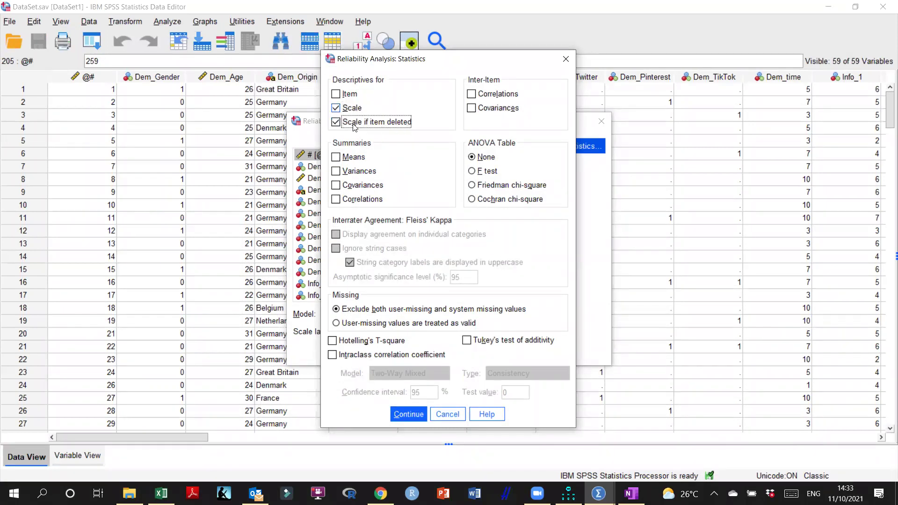
pyautogui.click(405, 418)
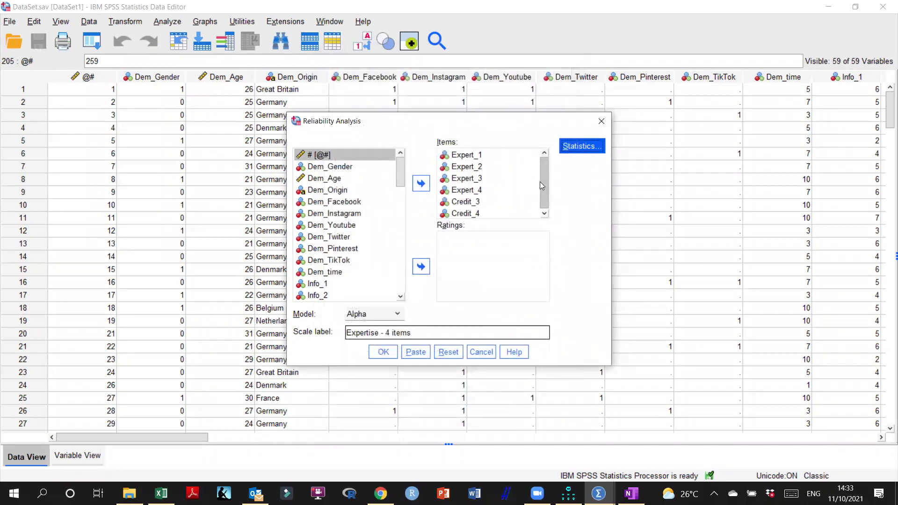
# Clear the reliability analysis items by removing all variables from Expert_1 through Credit_4.
pyautogui.scroll(-1, 450, 175)
pyautogui.click(464, 154)
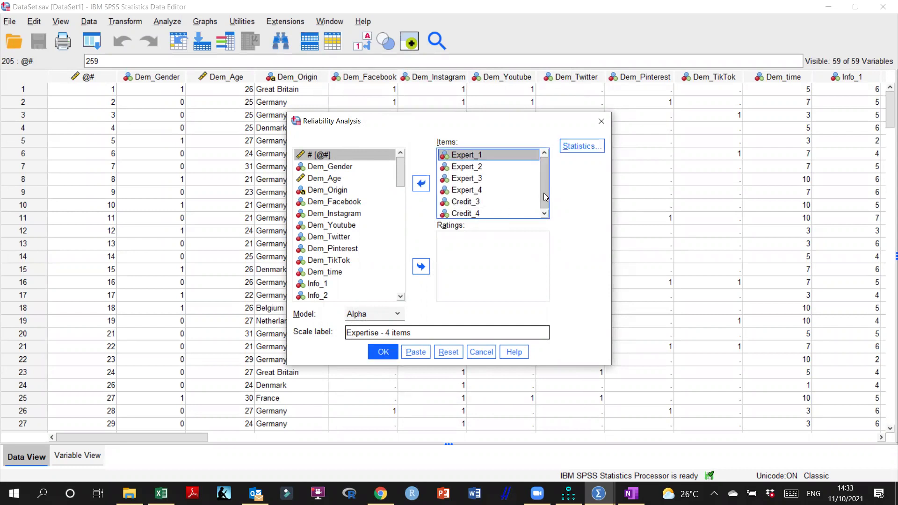
pyautogui.keyDown('shift'); pyautogui.click(460, 212); pyautogui.keyUp('shift')
pyautogui.click(422, 184)
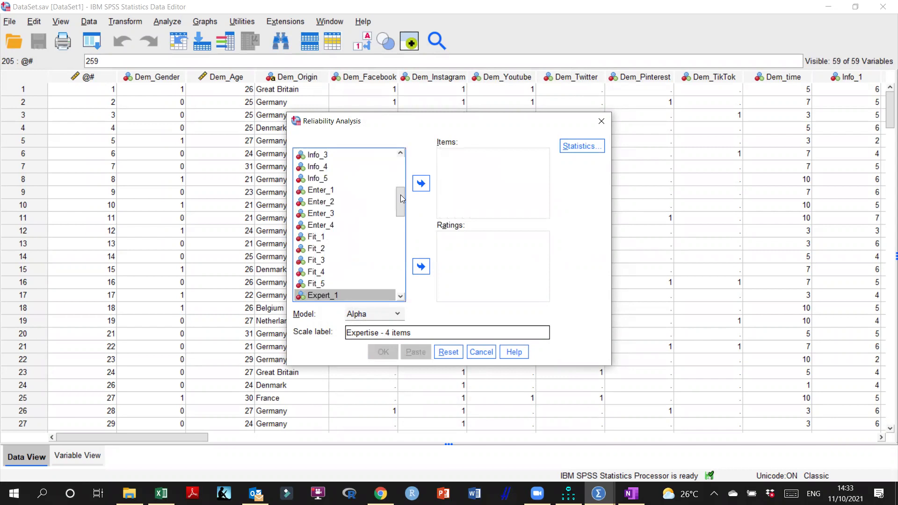
# Add Info_2 through Info_5 to the reliability analysis items.
pyautogui.moveTo(400, 202)
pyautogui.mouseDown()
pyautogui.moveTo(398, 177)
pyautogui.moveTo(399, 189)
pyautogui.mouseUp()
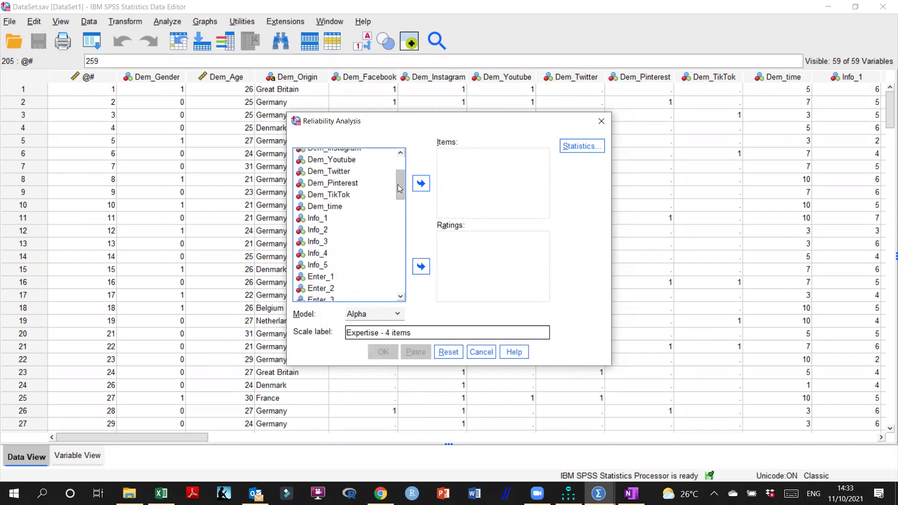
pyautogui.click(330, 233)
pyautogui.keyDown('shift'); pyautogui.click(340, 265); pyautogui.keyUp('shift')
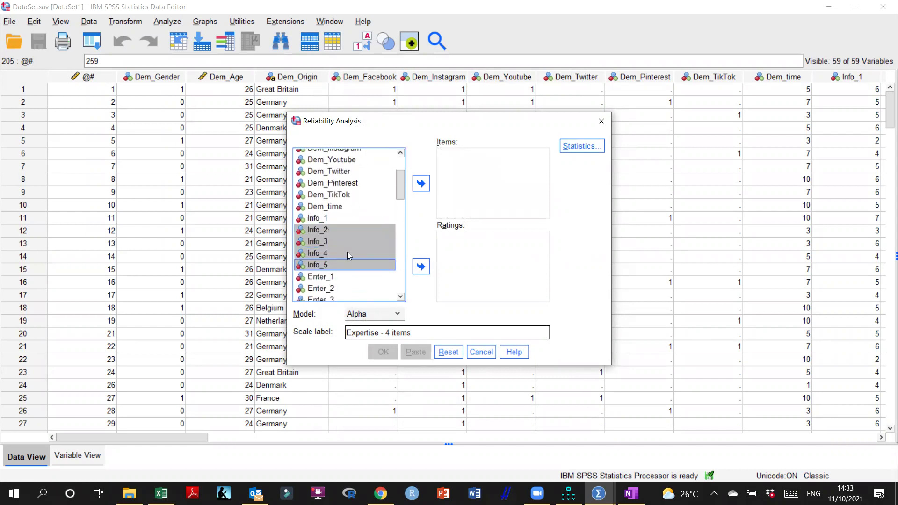
pyautogui.click(421, 183)
# Add Enter_1 through Enter_4 and Fit_1 through Fit_5 to the reliability analysis items.
pyautogui.moveTo(398, 199); pyautogui.dragTo(399, 212)
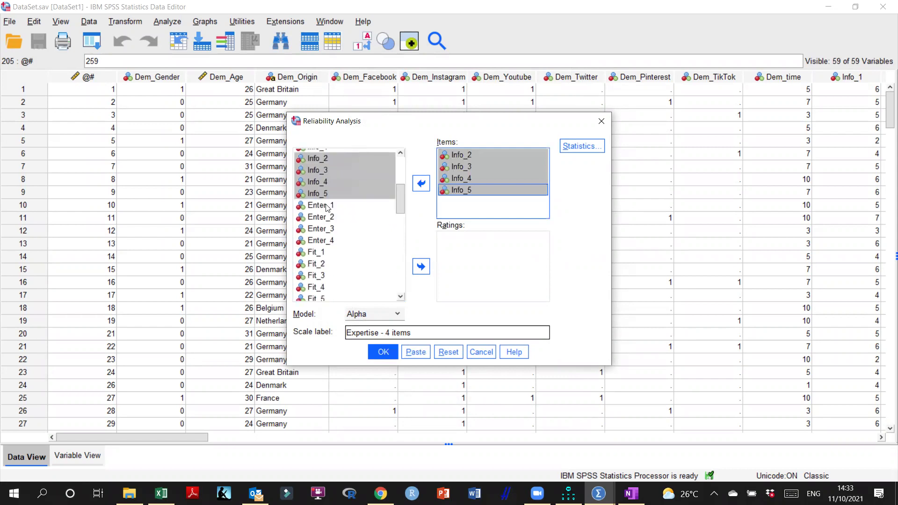
pyautogui.click(327, 206)
pyautogui.keyDown('shift'); pyautogui.click(326, 240); pyautogui.keyUp('shift')
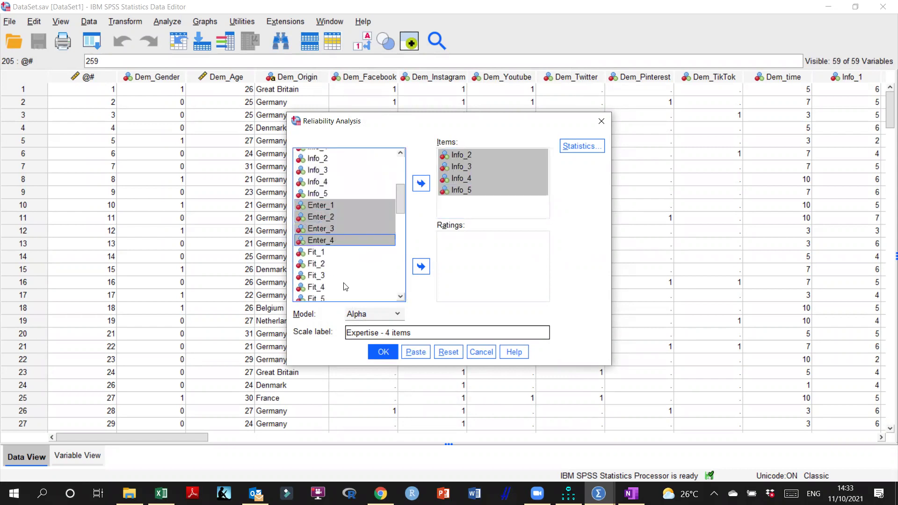
pyautogui.scroll(-1, 345, 287)
pyautogui.keyDown('shift'); pyautogui.click(323, 272); pyautogui.keyUp('shift')
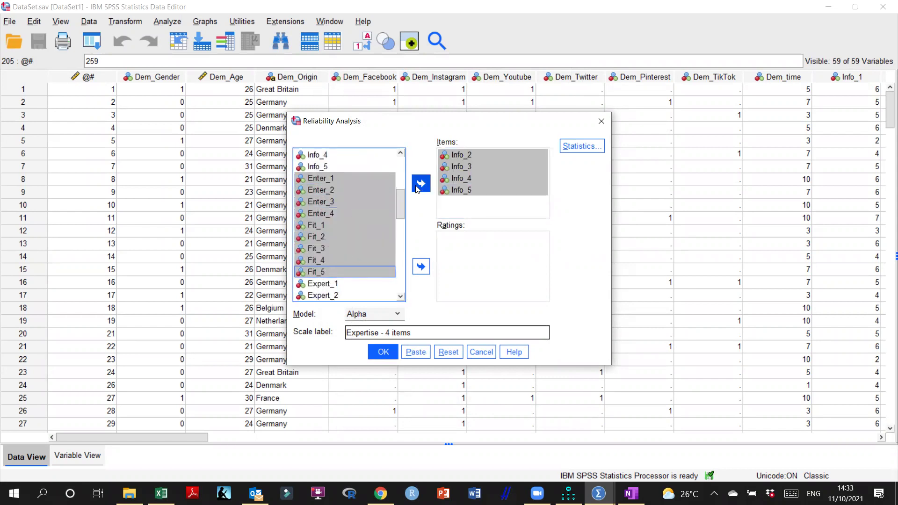
pyautogui.click(418, 185)
# Add Expert_1 through Expert_4, Trust_1 through Trust_4 and Attract_1 through Attract_3 to the reliability analysis items.
pyautogui.scroll(-3, 400, 206)
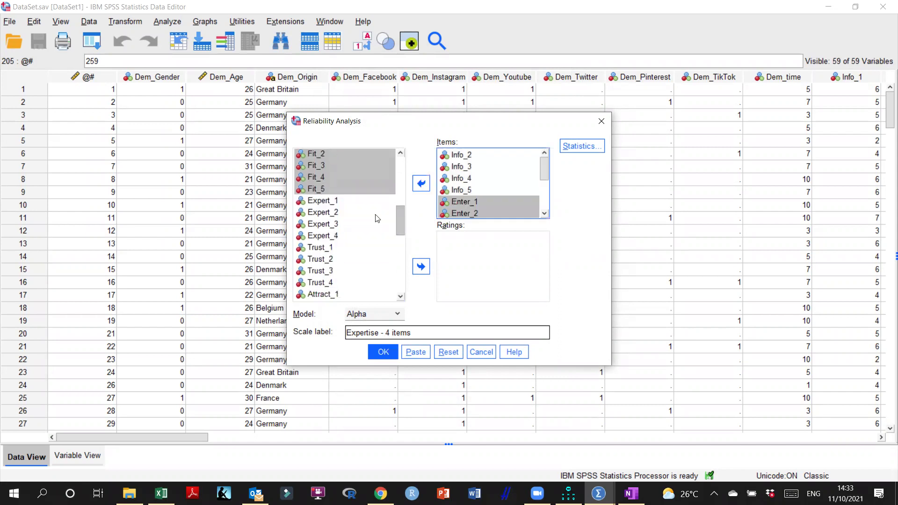
pyautogui.click(323, 202)
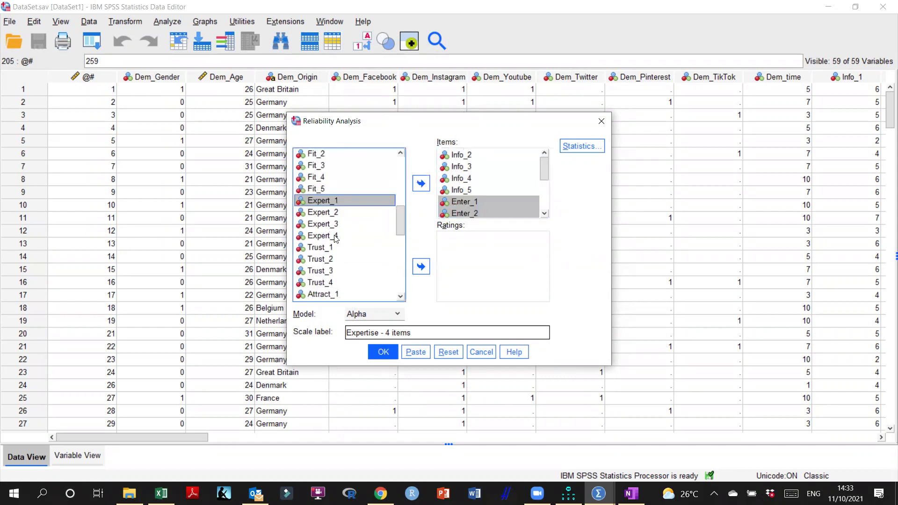
pyautogui.keyDown('shift'); pyautogui.click(336, 239); pyautogui.keyUp('shift')
pyautogui.click(420, 184)
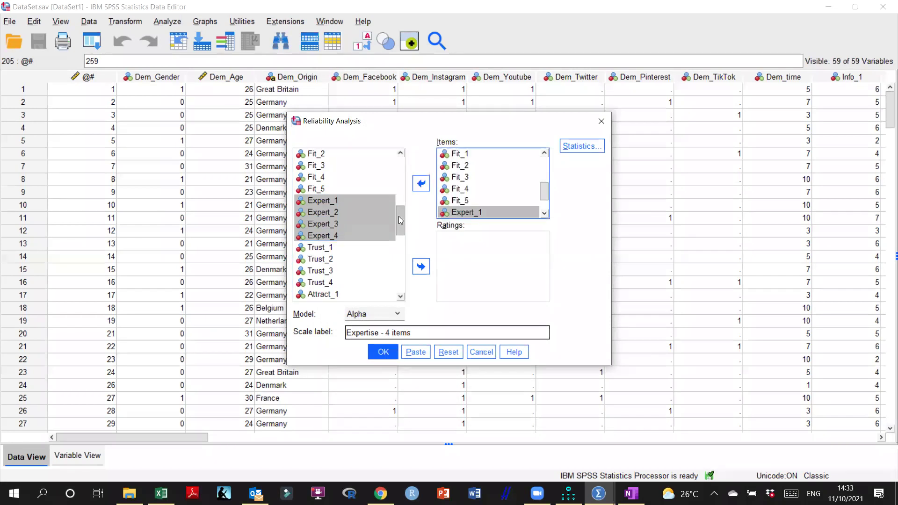
pyautogui.moveTo(399, 216); pyautogui.dragTo(396, 223)
pyautogui.click(321, 212)
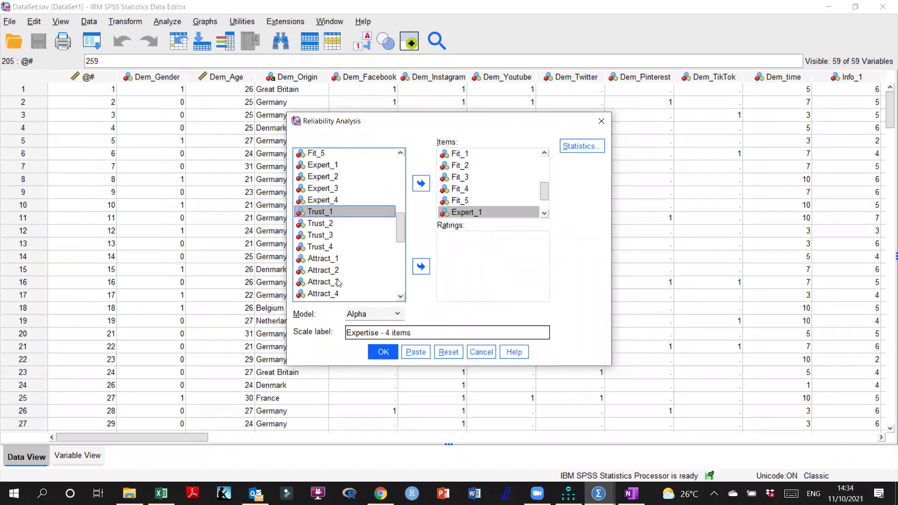
pyautogui.keyDown('shift'); pyautogui.click(338, 282); pyautogui.keyUp('shift')
pyautogui.click(419, 185)
# Add Similar_1 through Similar_3 to the reliability analysis items.
pyautogui.moveTo(395, 225); pyautogui.dragTo(400, 249)
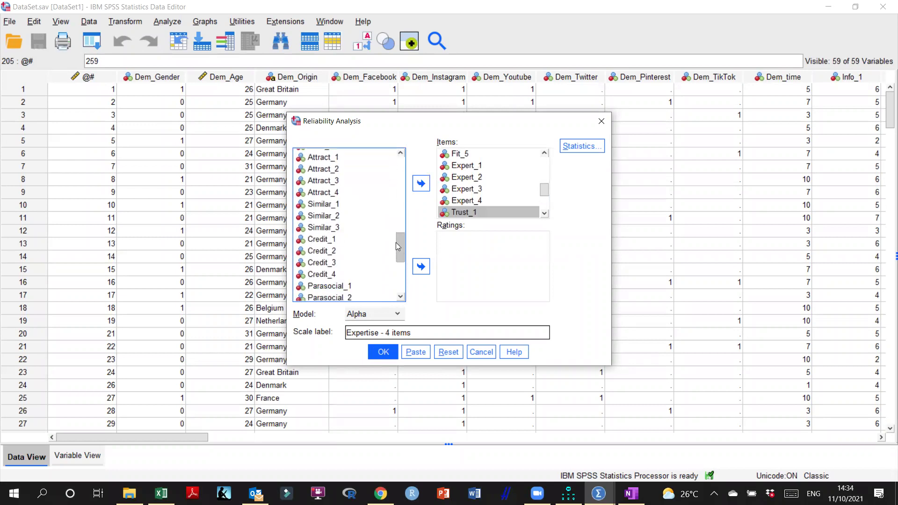
pyautogui.click(336, 204)
pyautogui.keyDown('shift'); pyautogui.click(341, 230); pyautogui.keyUp('shift')
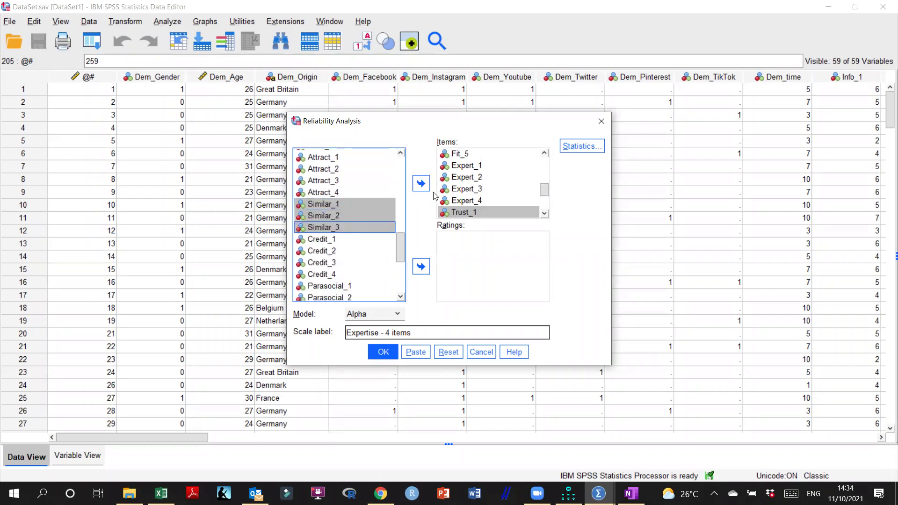
pyautogui.click(421, 184)
# Add Parasocial_2, Parasocial_3, Parasocial_5 and Parasocial_6 to the reliability analysis items.
pyautogui.scroll(-2, 352, 211)
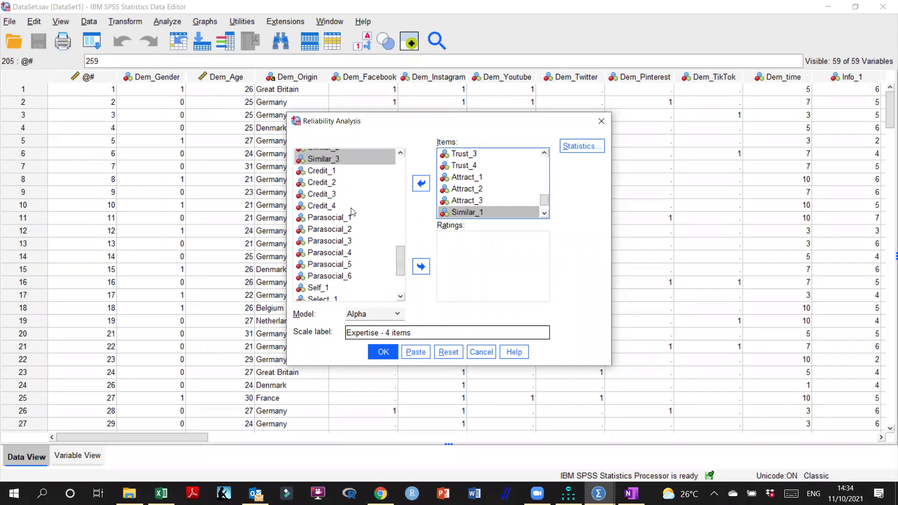
pyautogui.click(346, 230)
pyautogui.keyDown('ctrl'); pyautogui.click(344, 243); pyautogui.keyUp('ctrl')
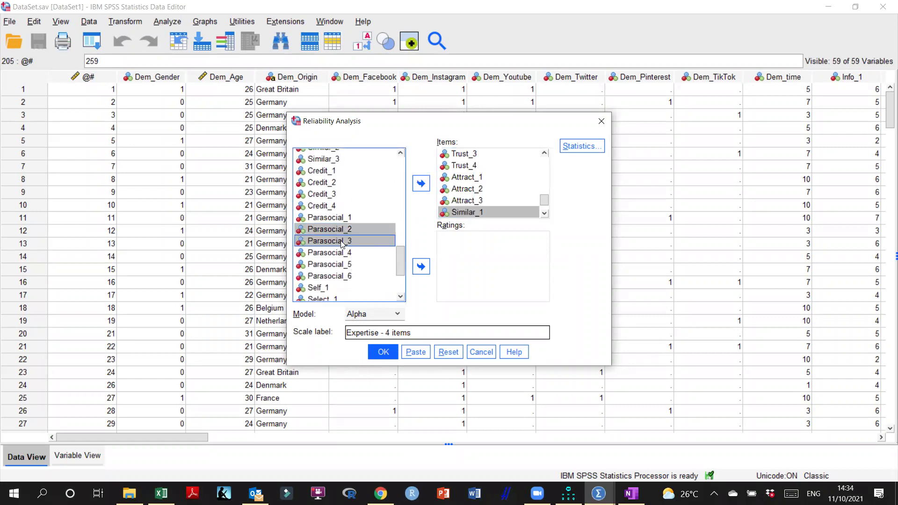
pyautogui.keyDown('ctrl'); pyautogui.click(345, 277); pyautogui.keyUp('ctrl')
pyautogui.keyDown('ctrl'); pyautogui.click(341, 265); pyautogui.keyUp('ctrl')
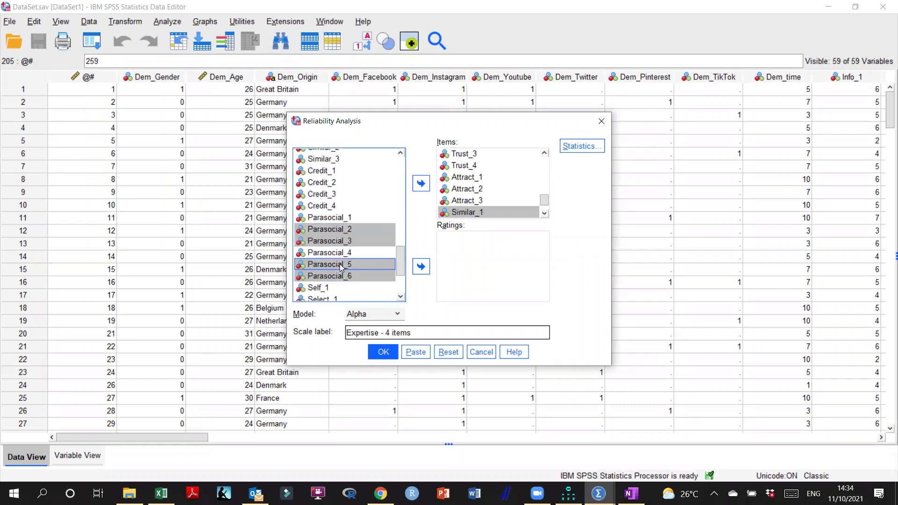
pyautogui.click(421, 184)
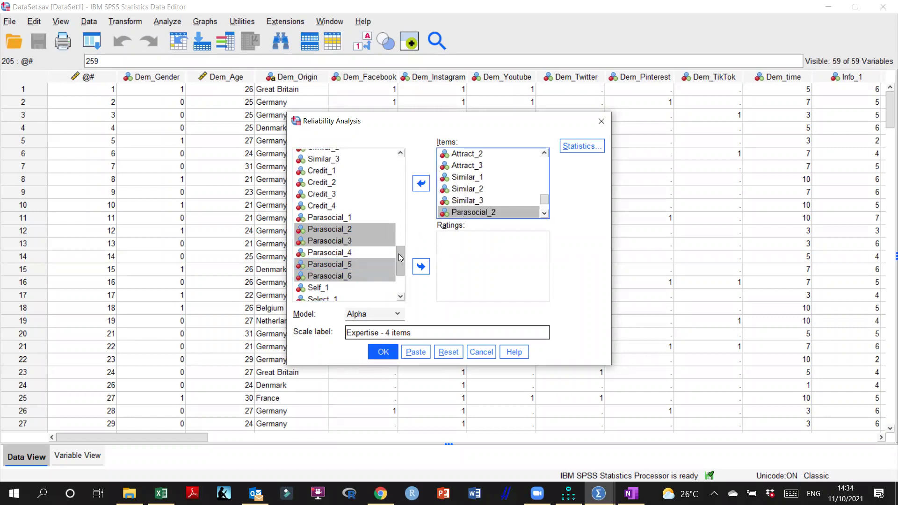
# Add PI_1 through PI_3 to the reliability analysis items.
pyautogui.moveTo(401, 255); pyautogui.dragTo(393, 284)
pyautogui.click(326, 273)
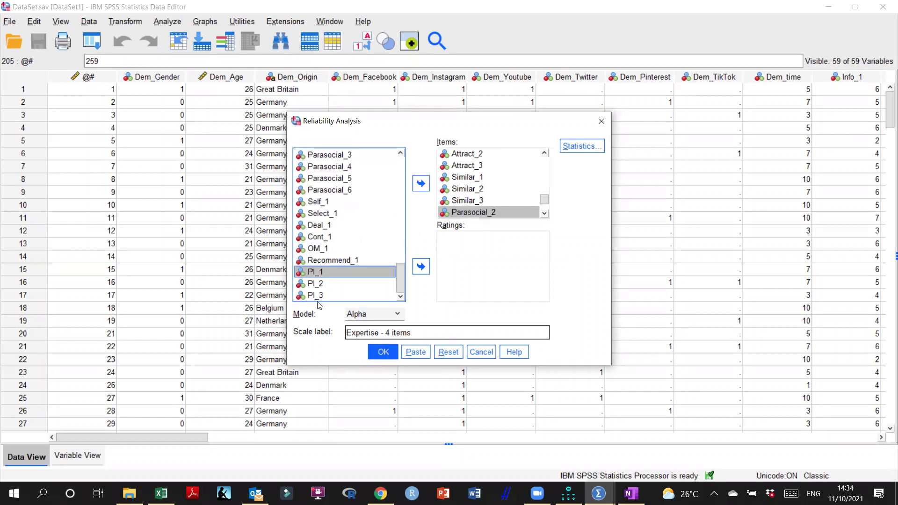
pyautogui.keyDown('shift'); pyautogui.click(321, 296); pyautogui.keyUp('shift')
pyautogui.click(421, 183)
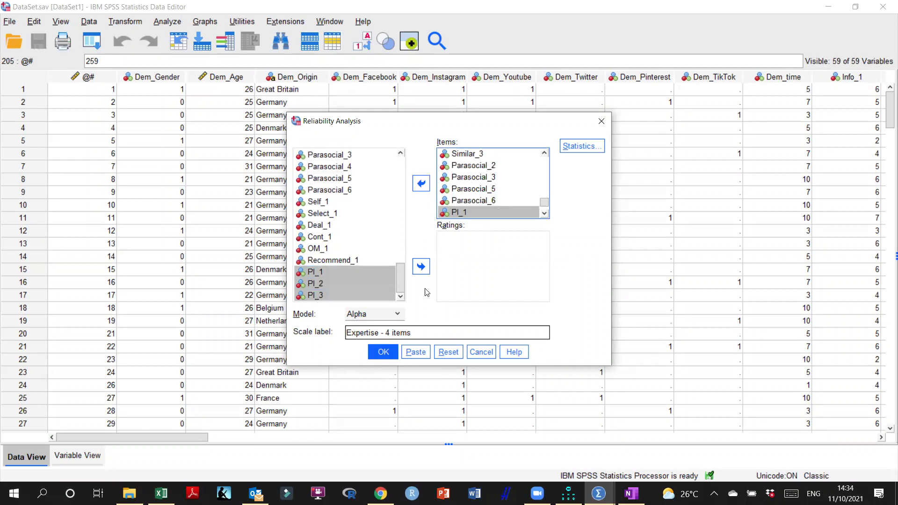
# Clear the scale label, keep the Scale and Scale if item deleted statistics, and run the reliability analysis with the Alpha model.
pyautogui.moveTo(412, 332); pyautogui.dragTo(337, 330)
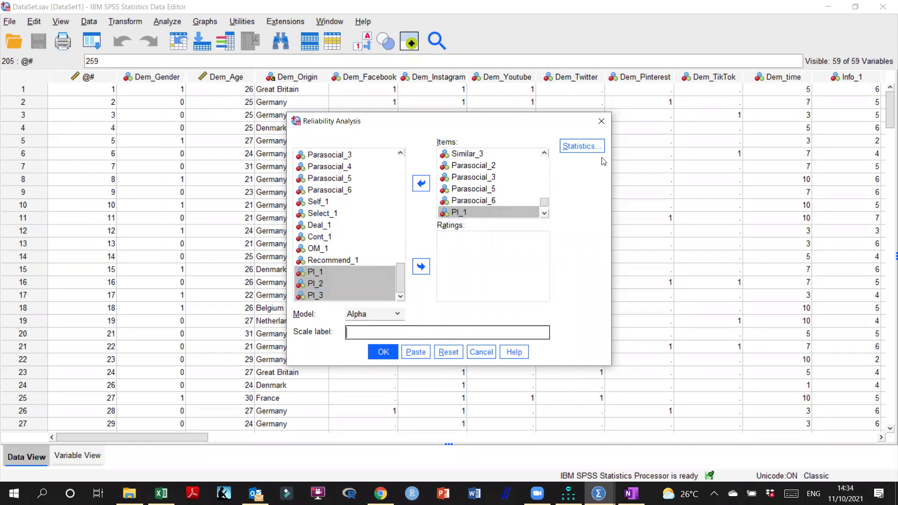
pyautogui.click(592, 148)
pyautogui.click(409, 414)
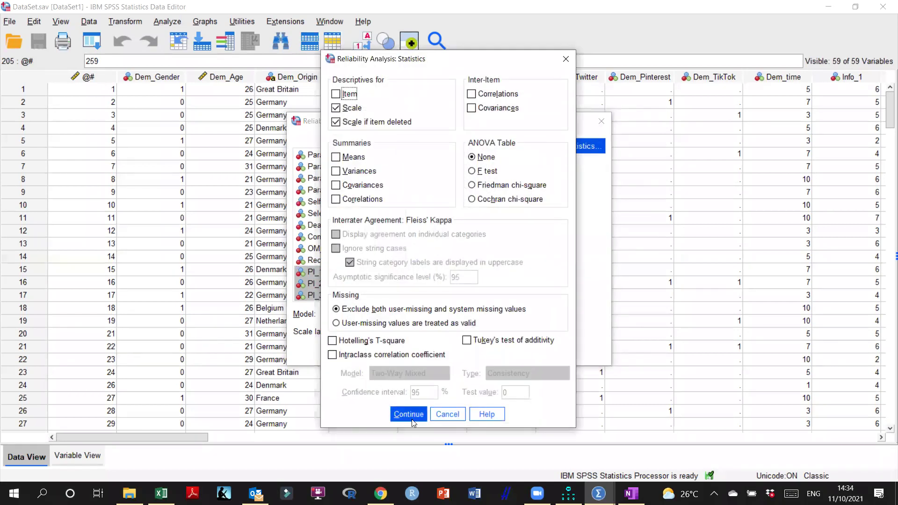
pyautogui.click(382, 351)
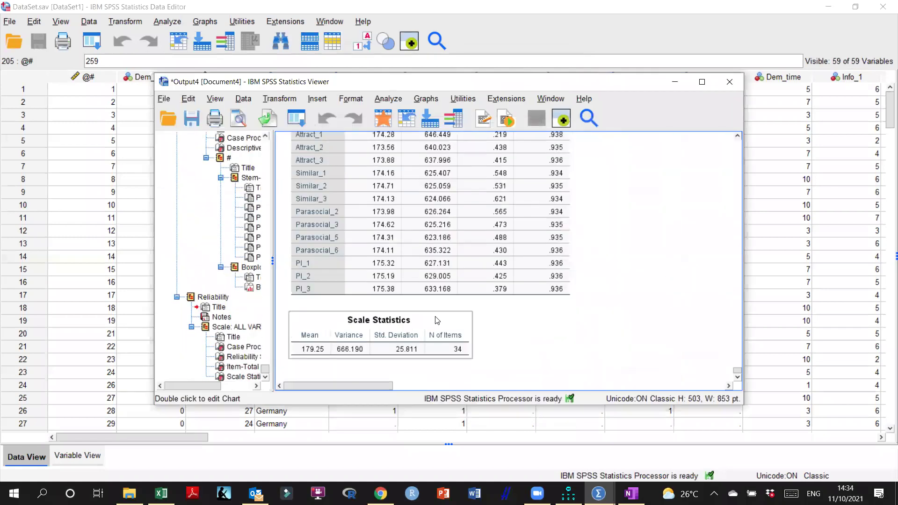
# Enlarge the output window and examine the Item-Total Statistics and Reliability Statistics tables, comparing corrected item-total correlations and Cronbach's alpha if item deleted.
pyautogui.scroll(10, 463, 311)
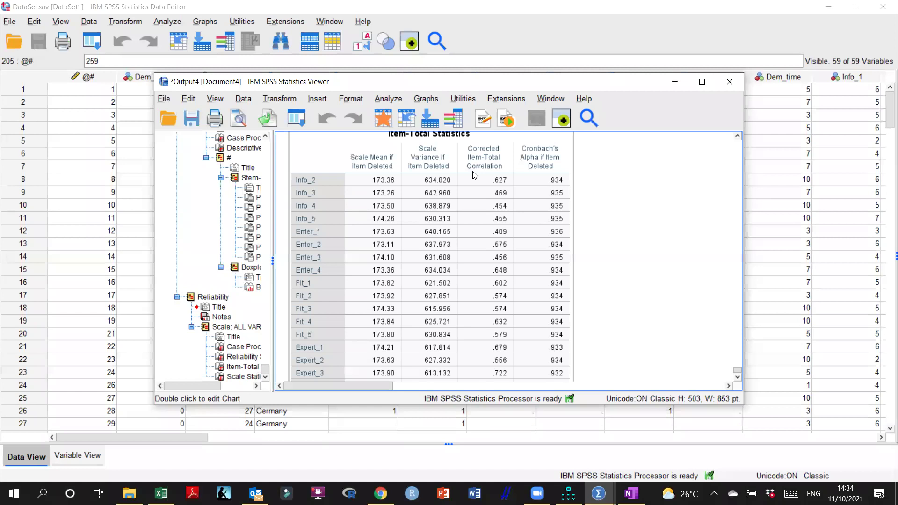
pyautogui.click(702, 82)
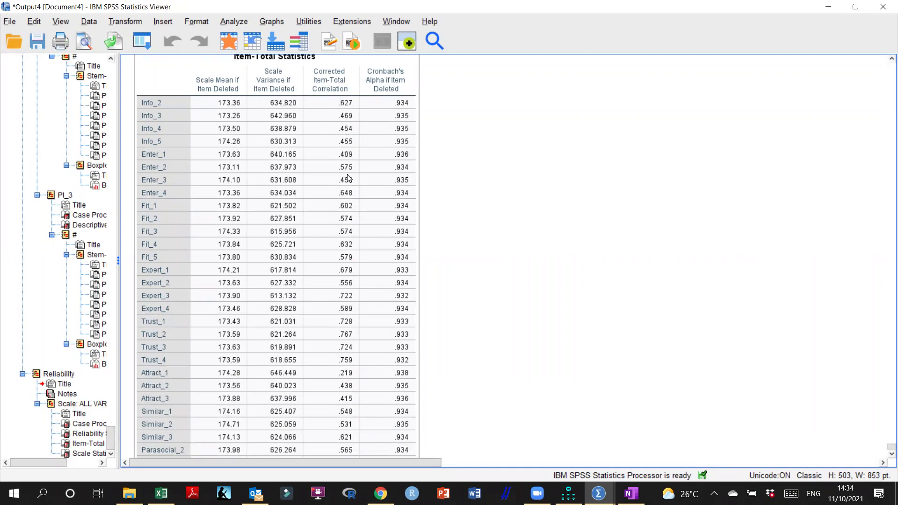
pyautogui.scroll(-5, 347, 271)
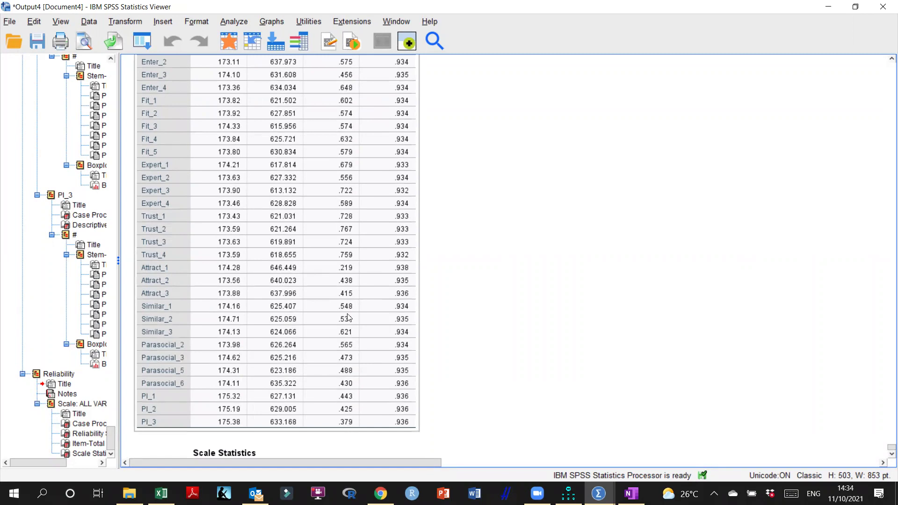
pyautogui.scroll(5, 348, 318)
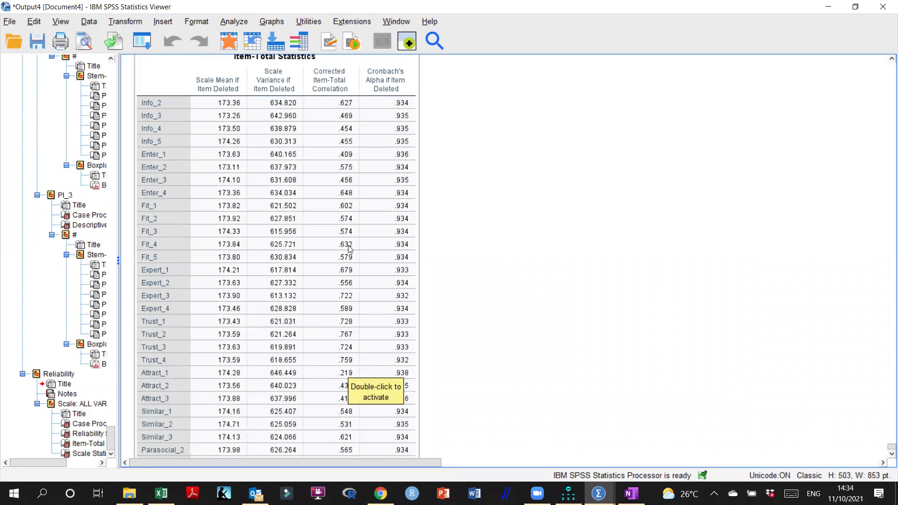
pyautogui.scroll(-2, 348, 252)
pyautogui.scroll(-3, 353, 302)
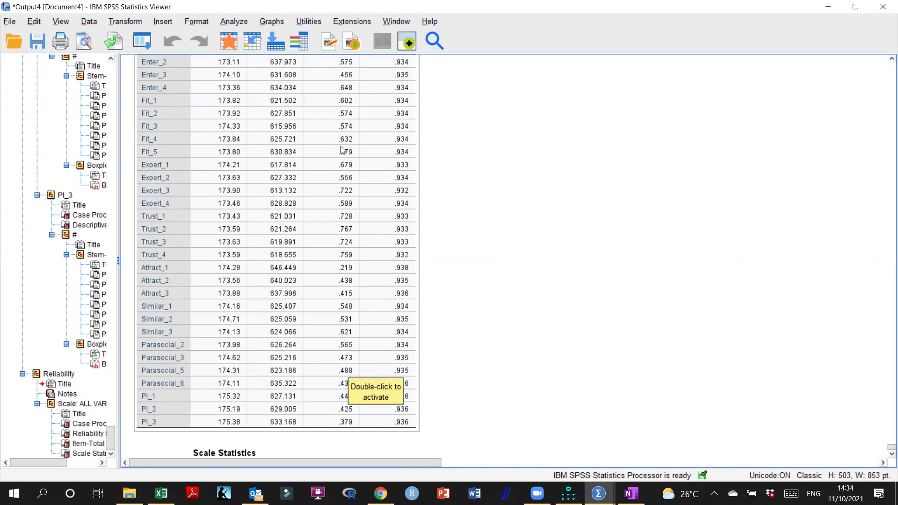
pyautogui.scroll(5, 341, 149)
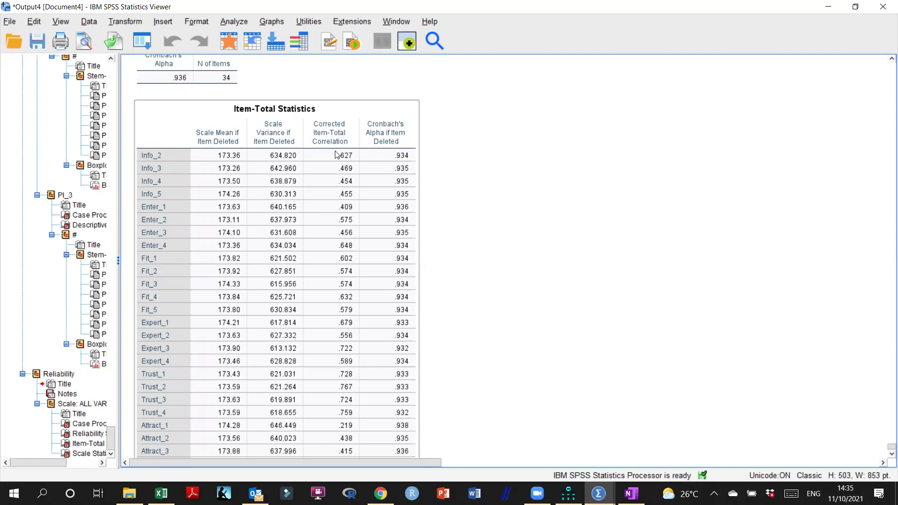
pyautogui.scroll(-5, 343, 303)
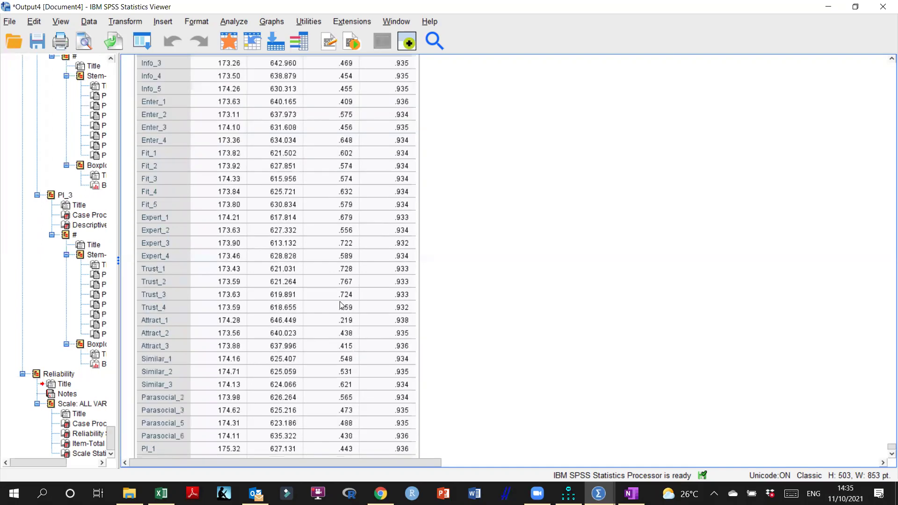
pyautogui.scroll(9, 351, 362)
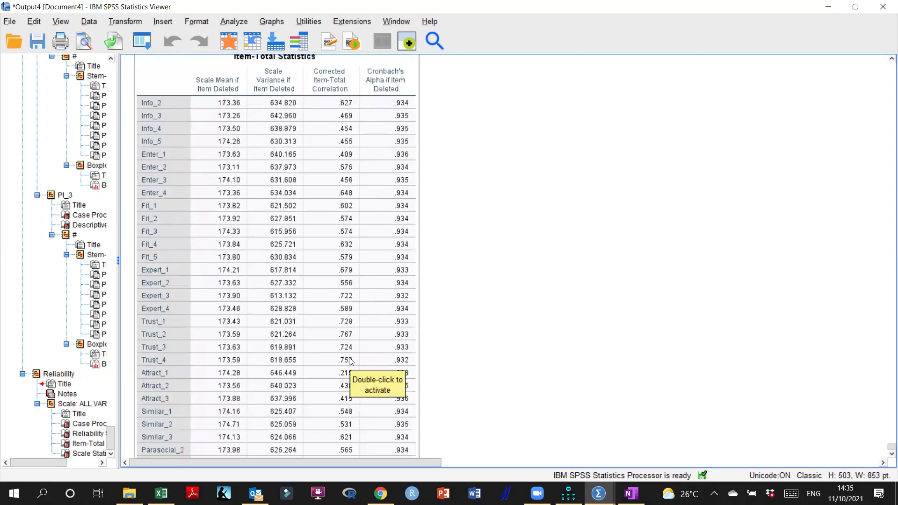
pyautogui.scroll(-3, 340, 323)
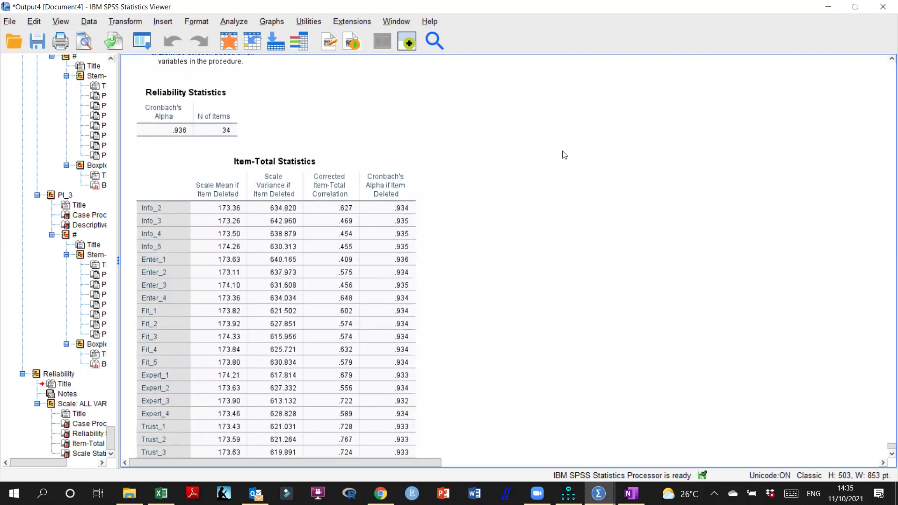
# Look back through the earlier Explore output, from the PI_3 boxplots to the stem-and-leaf plots for Similar_2.
pyautogui.scroll(9, 628, 153)
pyautogui.scroll(20, 628, 153)
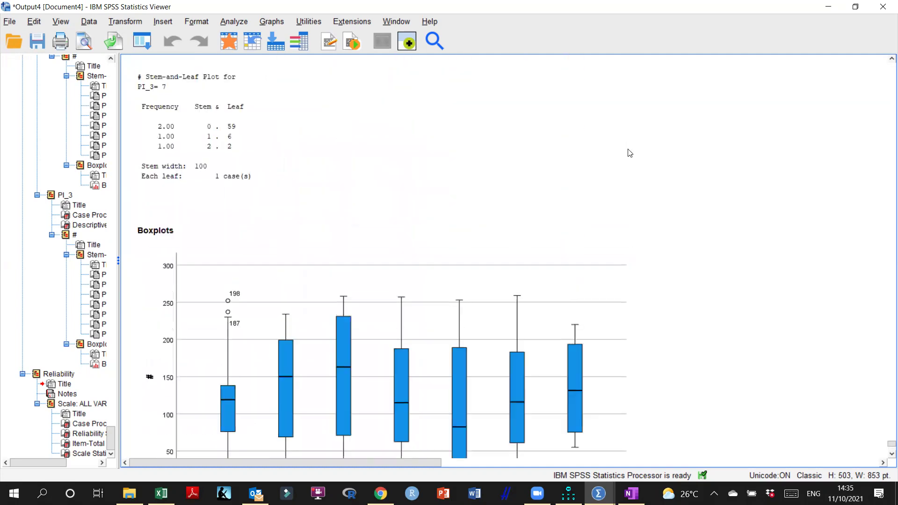
pyautogui.scroll(20, 628, 153)
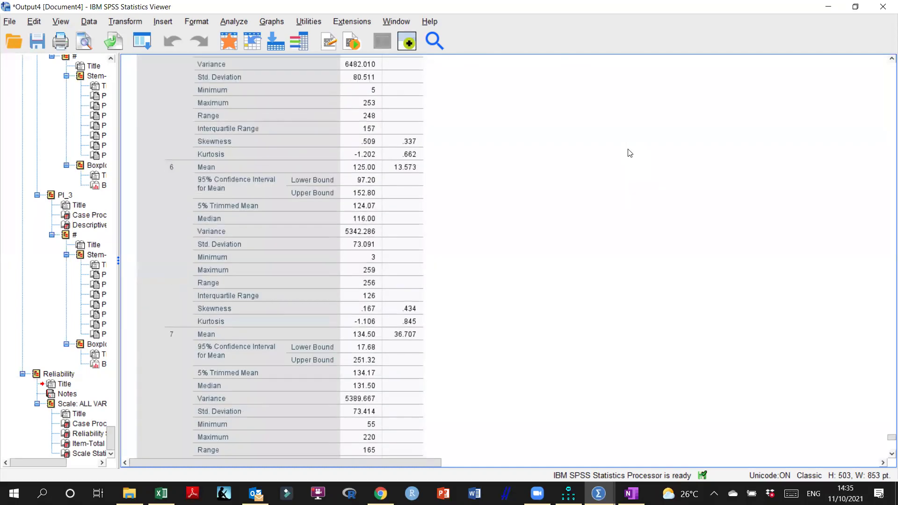
pyautogui.scroll(20, 630, 153)
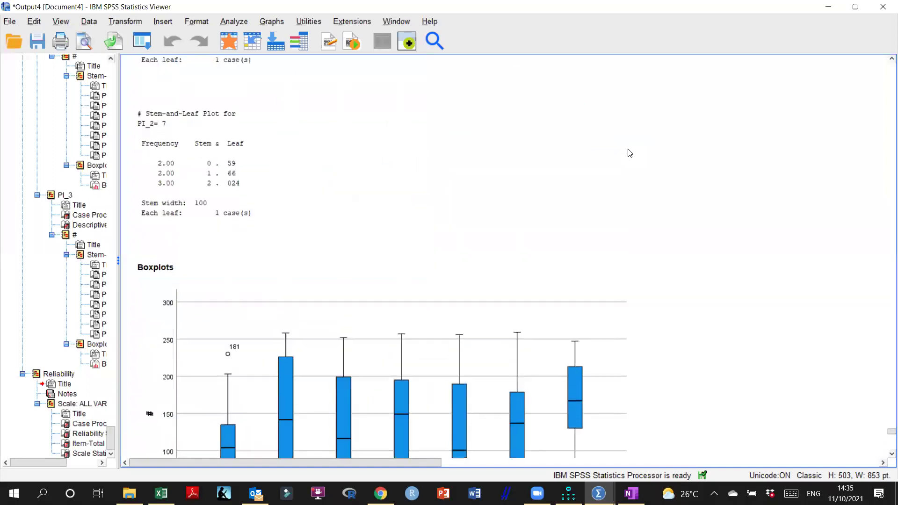
pyautogui.scroll(20, 630, 153)
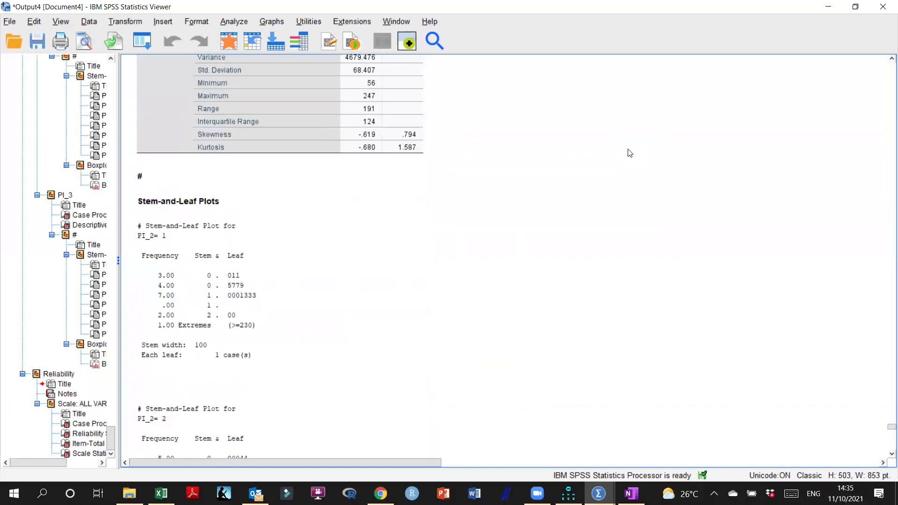
pyautogui.scroll(20, 630, 153)
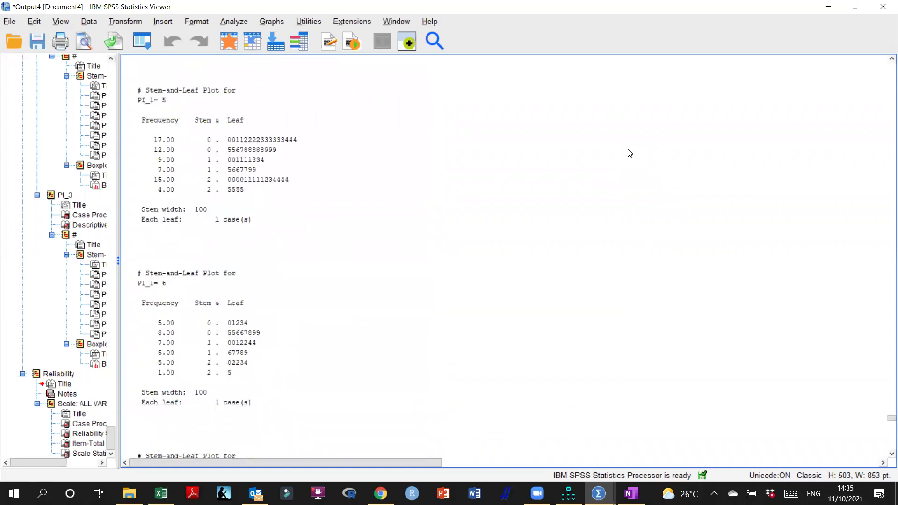
pyautogui.scroll(5, 629, 153)
pyautogui.moveTo(887, 421); pyautogui.dragTo(881, 351)
pyautogui.scroll(20, 662, 340)
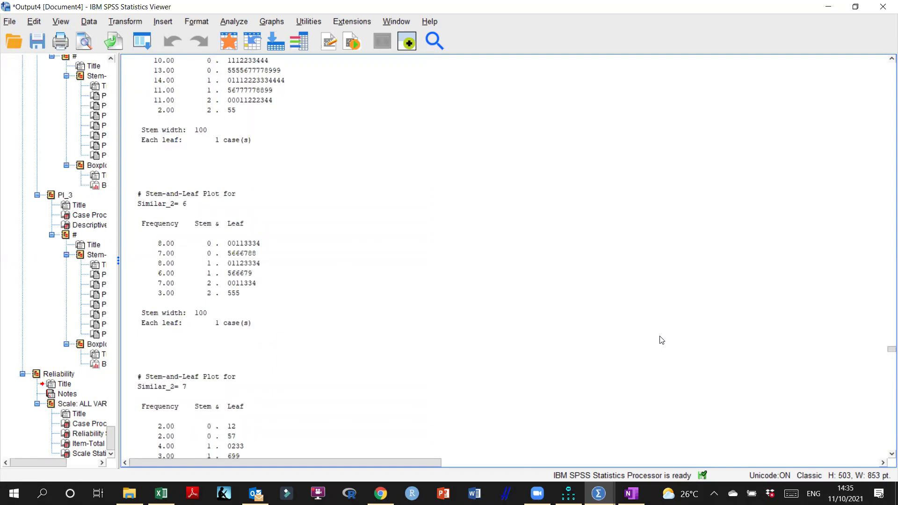
# Look back at the earlier regression's Coefficients table and examine the VIF values, especially for the Trust items.
pyautogui.scroll(10, 662, 341)
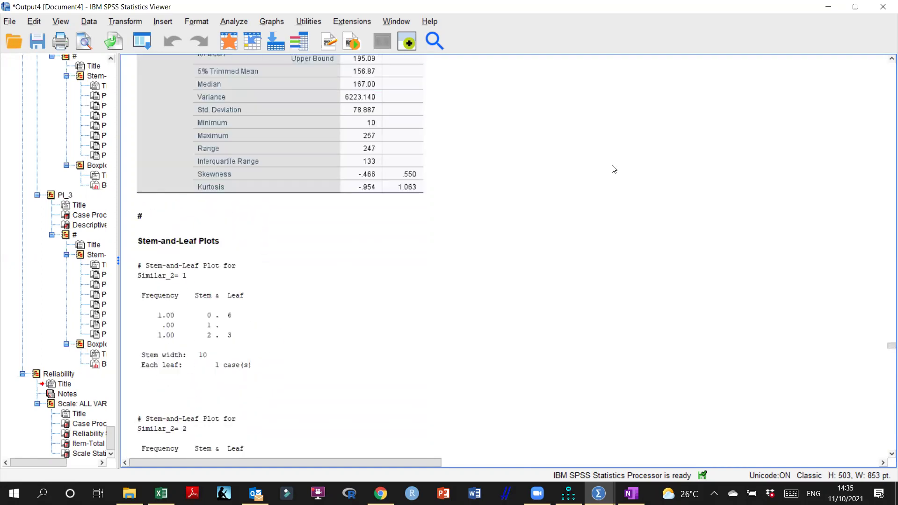
pyautogui.moveTo(883, 346); pyautogui.dragTo(862, 98)
pyautogui.scroll(-3, 615, 212)
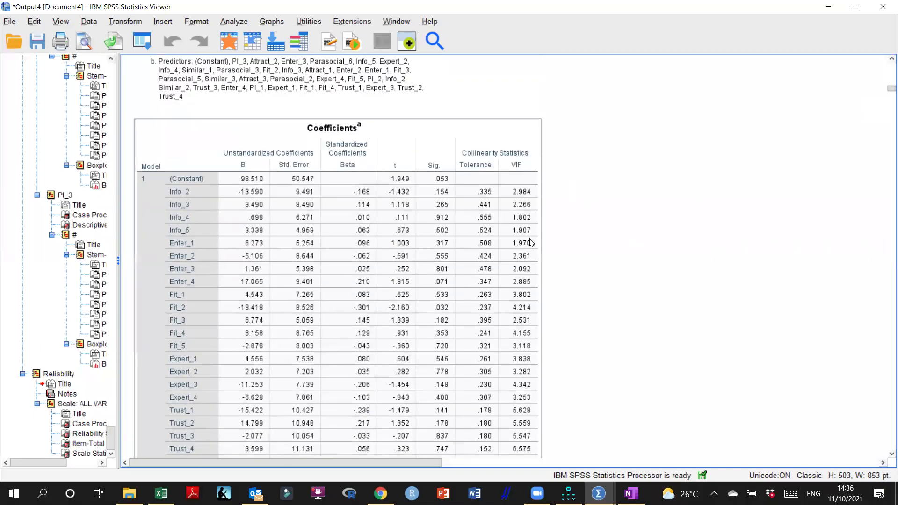
pyautogui.scroll(-5, 531, 243)
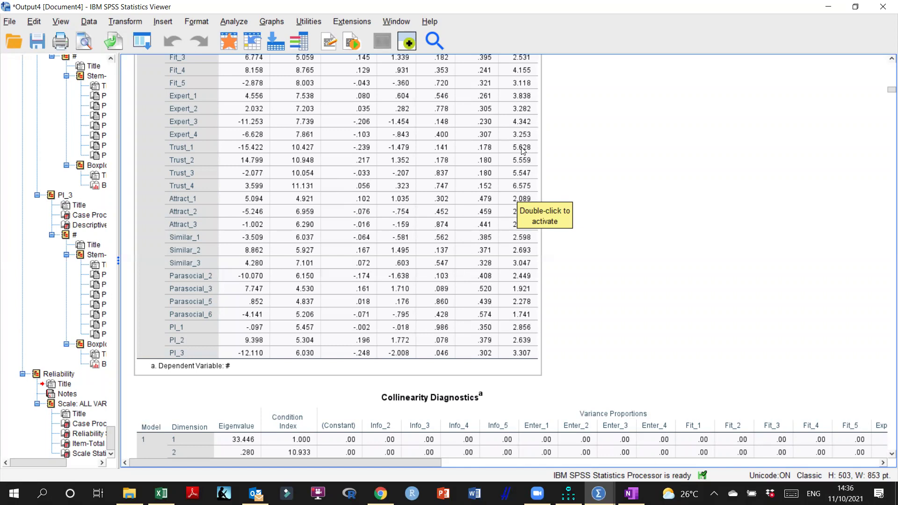
# Remove Trust_4 from the linear regression's independent variables in the dataset window and rerun the regression.
pyautogui.click(828, 7)
pyautogui.click(176, 24)
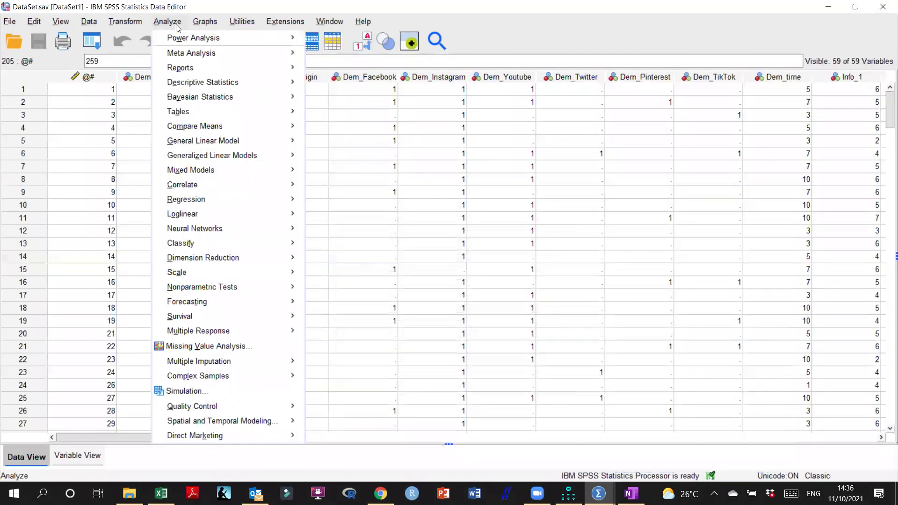
pyautogui.moveTo(212, 202)
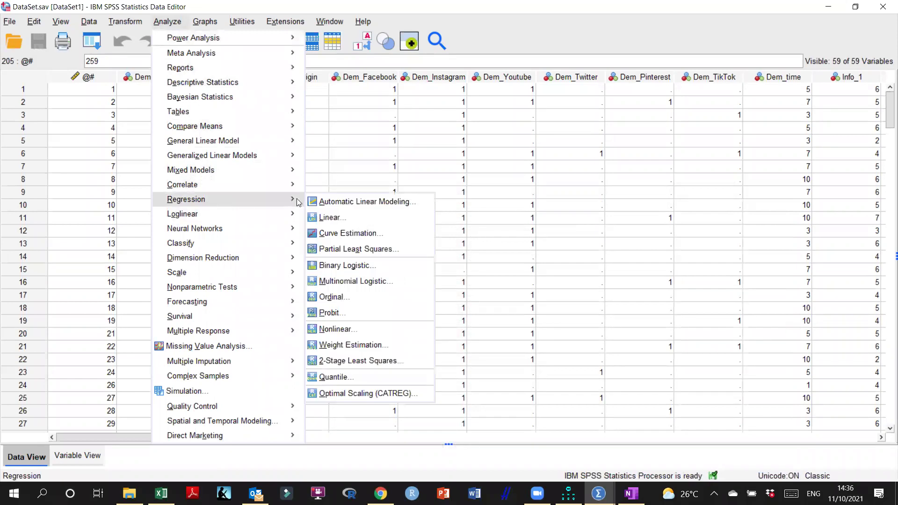
pyautogui.click(337, 216)
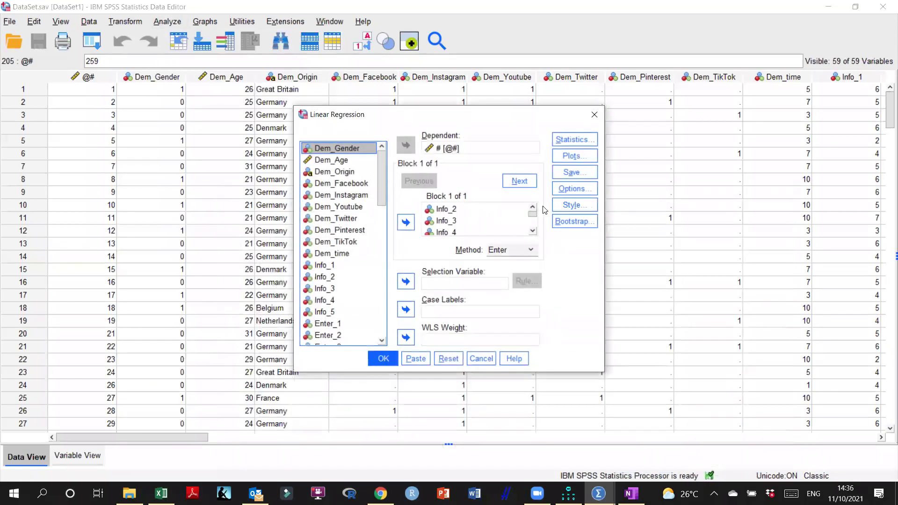
pyautogui.scroll(-4, 536, 235)
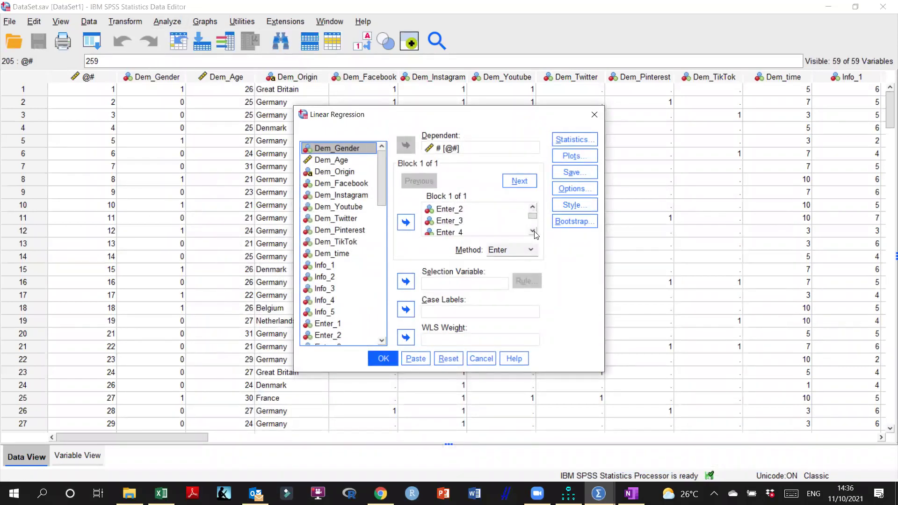
pyautogui.scroll(-6, 536, 234)
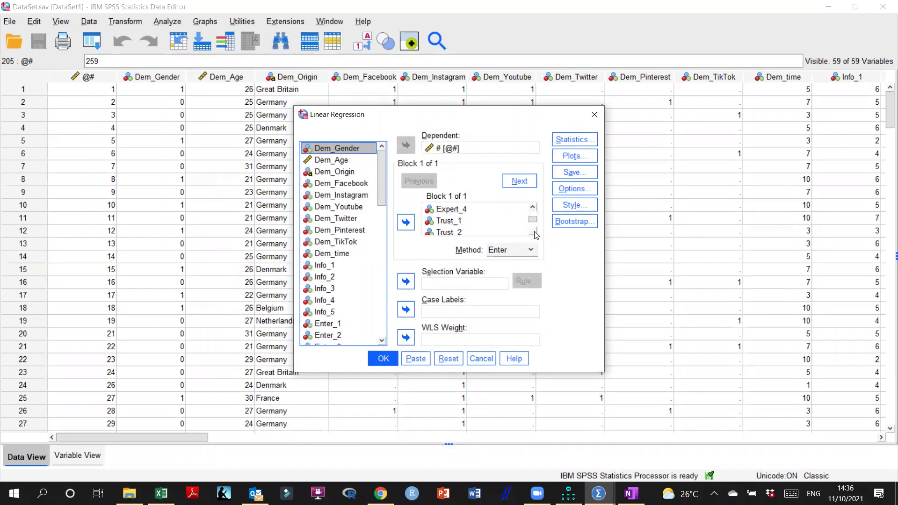
pyautogui.scroll(-1, 536, 235)
pyautogui.click(448, 221)
pyautogui.click(408, 226)
pyautogui.click(383, 359)
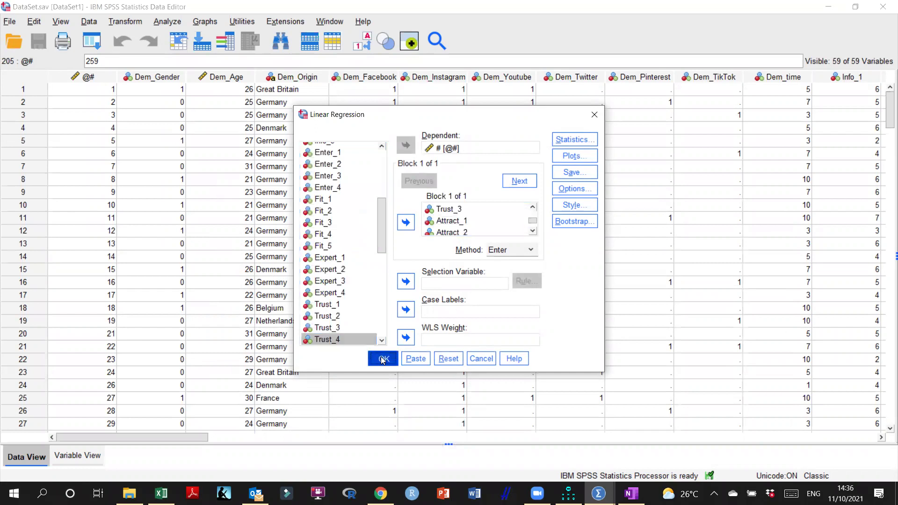
# Enlarge the output window and examine Tolerance and VIF for all items in the new regression's Coefficients table.
pyautogui.scroll(-15, 625, 312)
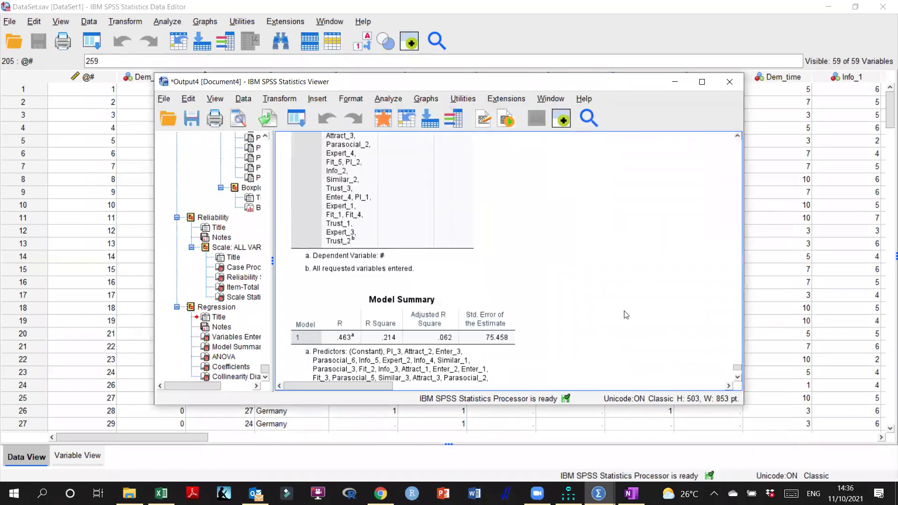
pyautogui.scroll(-2, 626, 307)
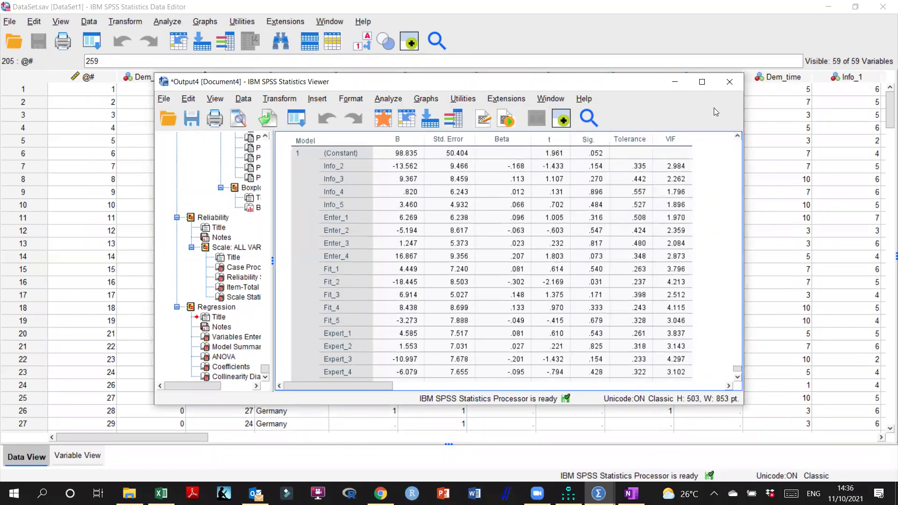
pyautogui.click(702, 82)
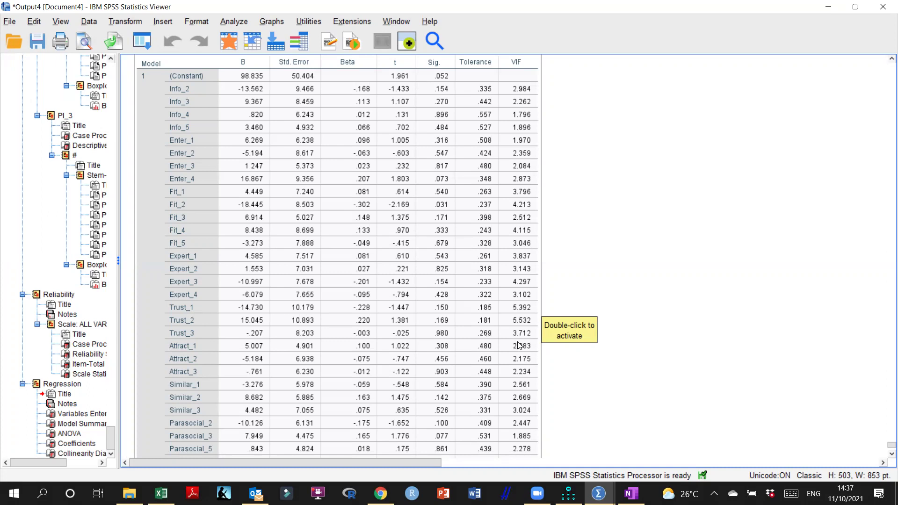
pyautogui.scroll(2, 519, 343)
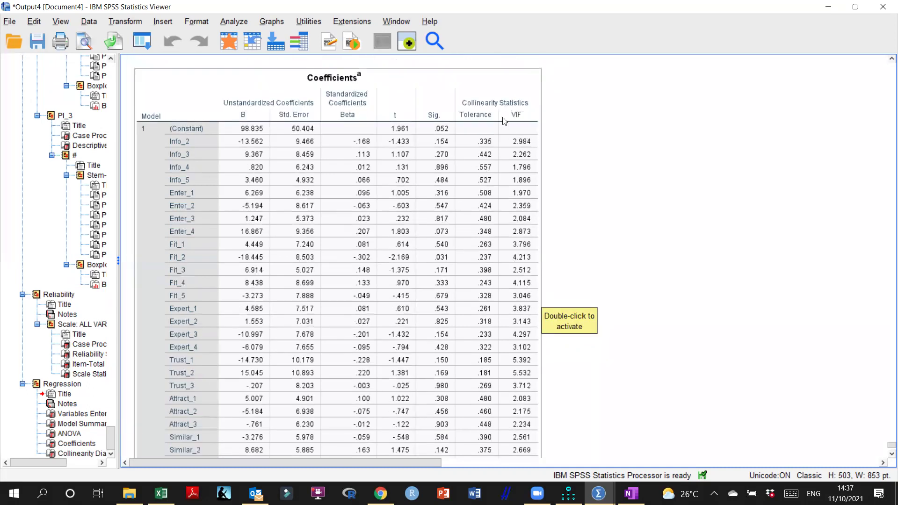
pyautogui.scroll(-5, 531, 299)
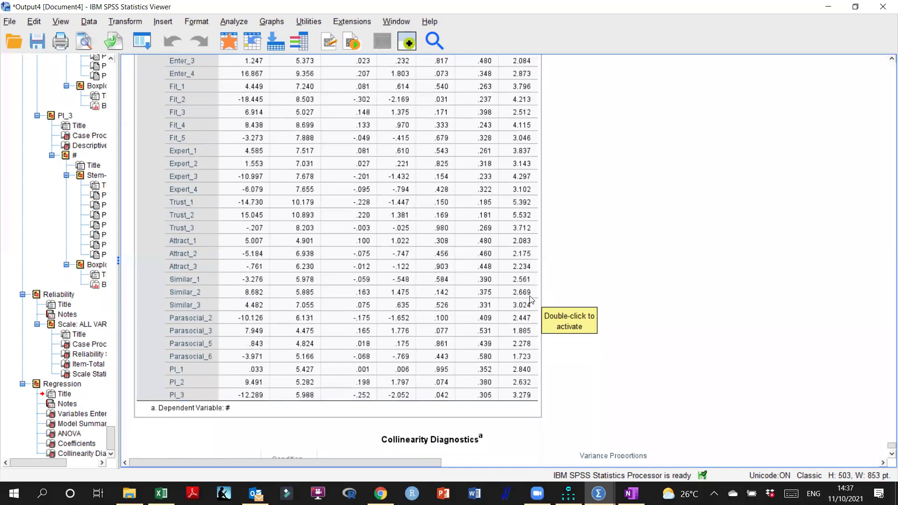
pyautogui.scroll(1, 531, 300)
pyautogui.scroll(4, 531, 299)
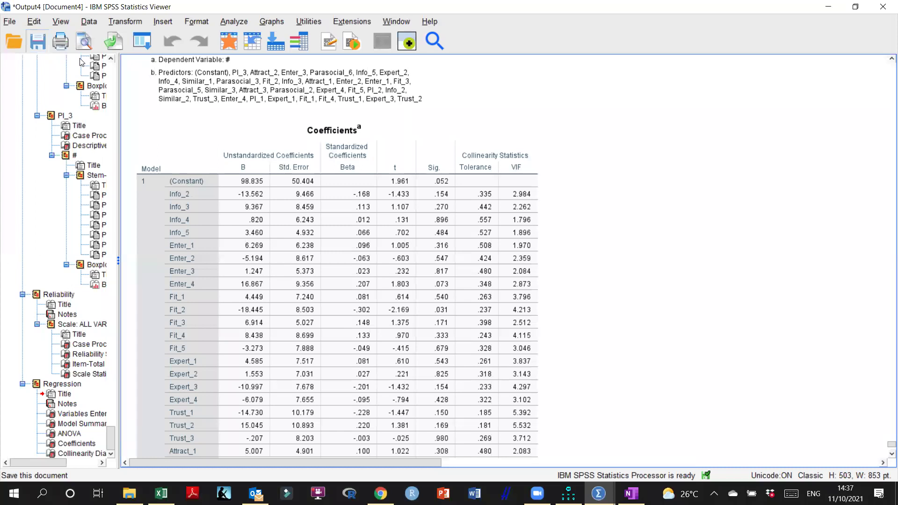
pyautogui.hotkey('ctrl', 's')
pyautogui.write('EFA')
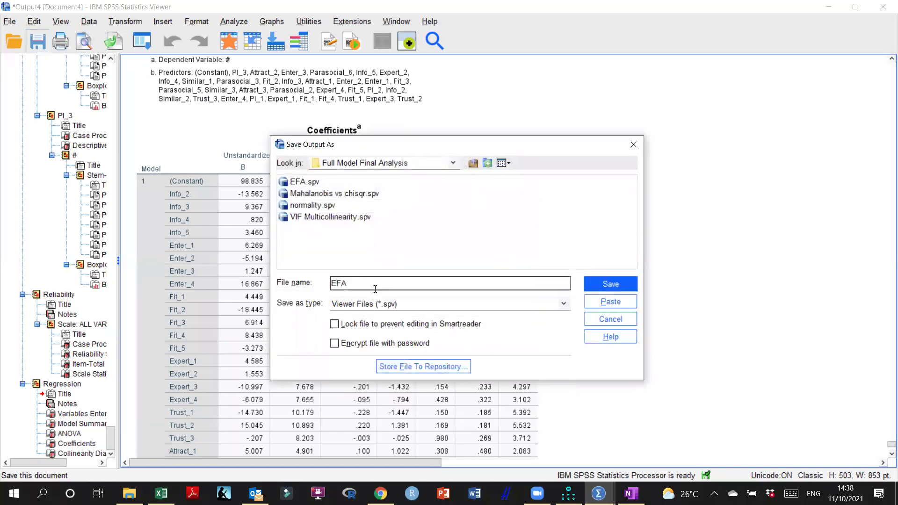
pyautogui.click(453, 163)
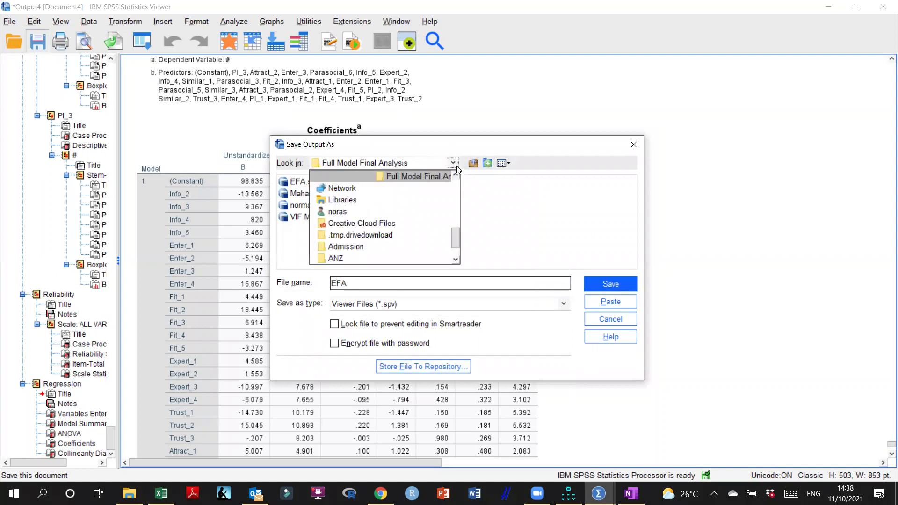
pyautogui.moveTo(456, 240); pyautogui.dragTo(452, 182)
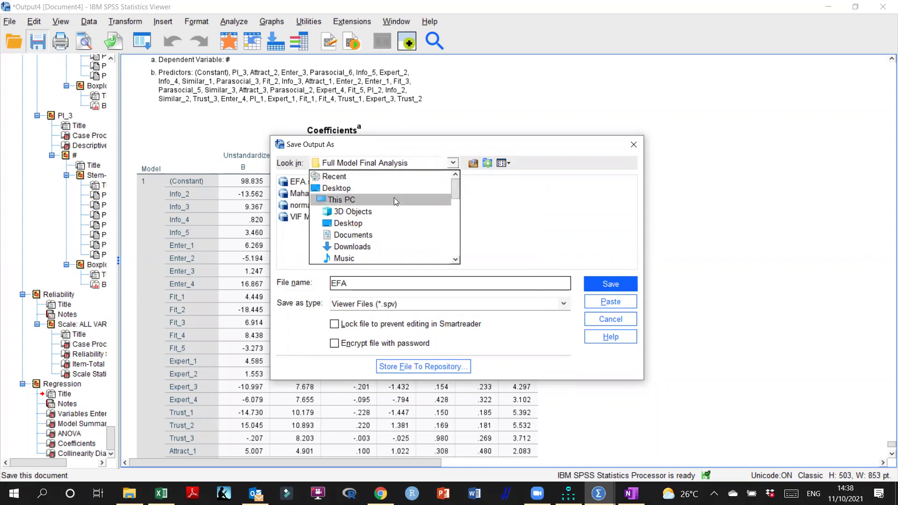
pyautogui.click(379, 234)
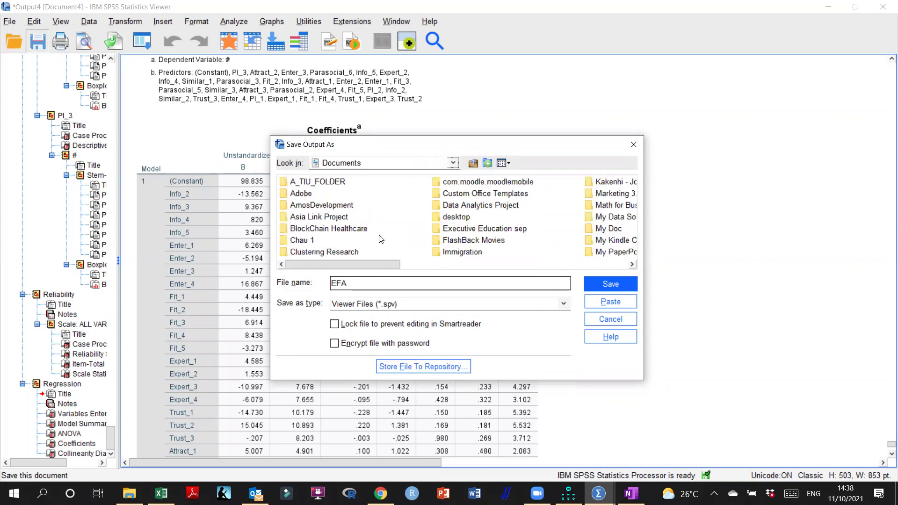
pyautogui.click(342, 183)
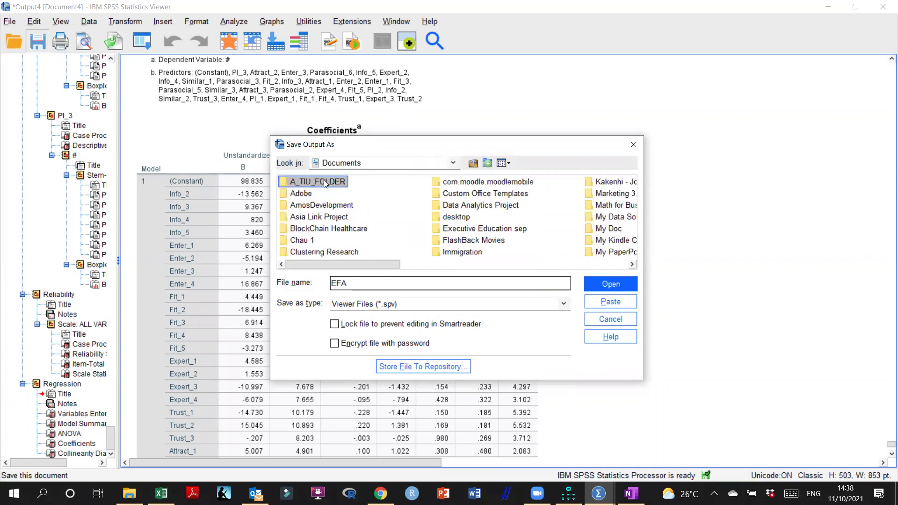
pyautogui.click(329, 181)
pyautogui.click(386, 182)
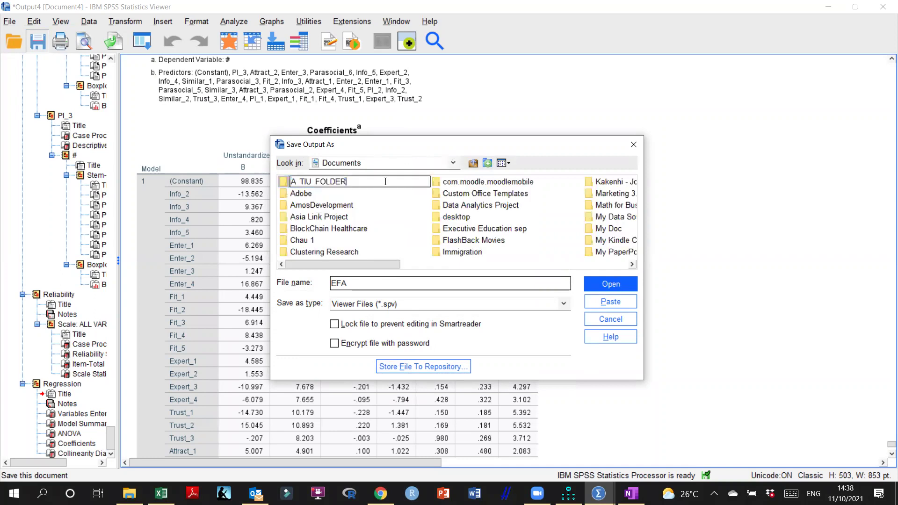
pyautogui.doubleClick(353, 183)
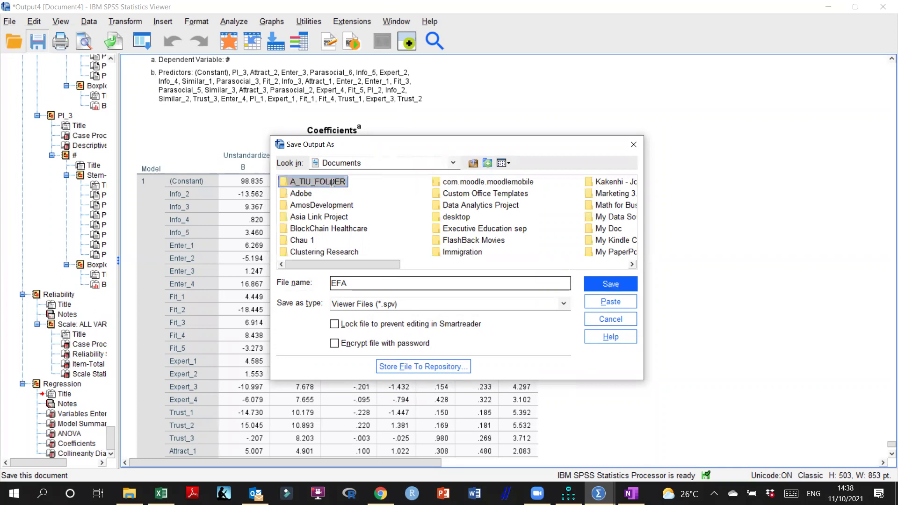
pyautogui.click(376, 183)
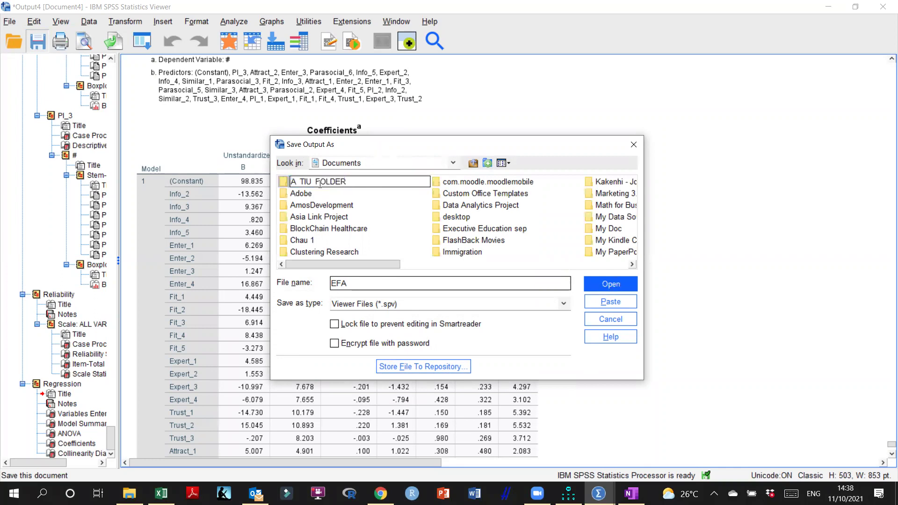
pyautogui.press('Escape')
pyautogui.press('Escape')
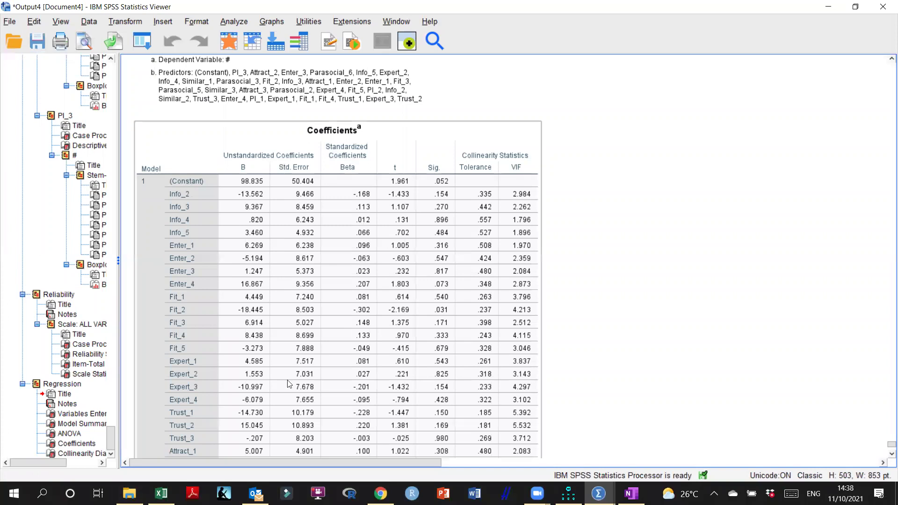
pyautogui.click(550, 201)
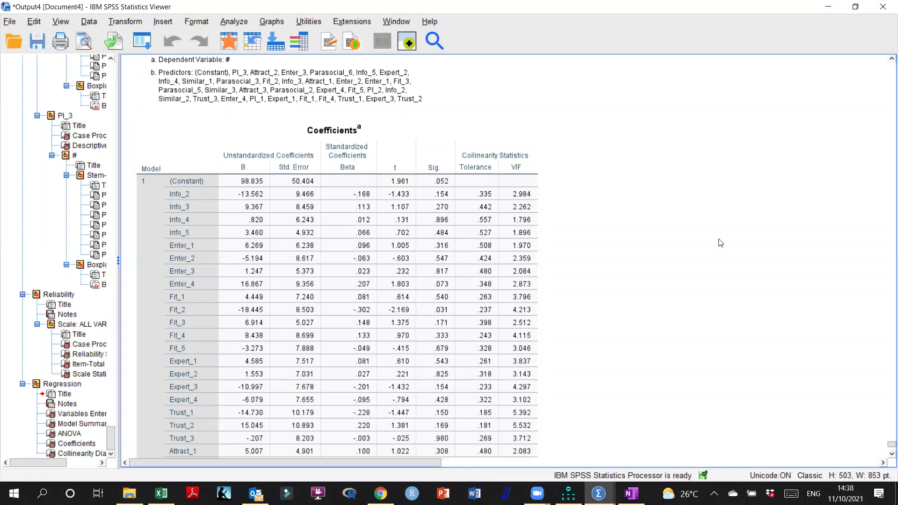
# Review the factor analysis output near the start of the document, from Total Variance Explained to the Expertise scale reliability tables.
pyautogui.scroll(5, 721, 242)
pyautogui.scroll(10, 721, 245)
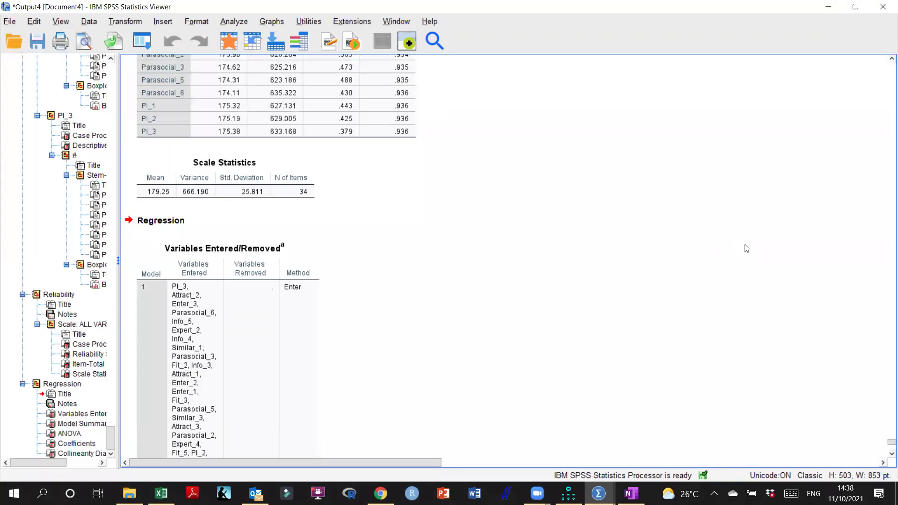
pyautogui.moveTo(886, 444); pyautogui.dragTo(886, 67)
pyautogui.scroll(-20, 654, 254)
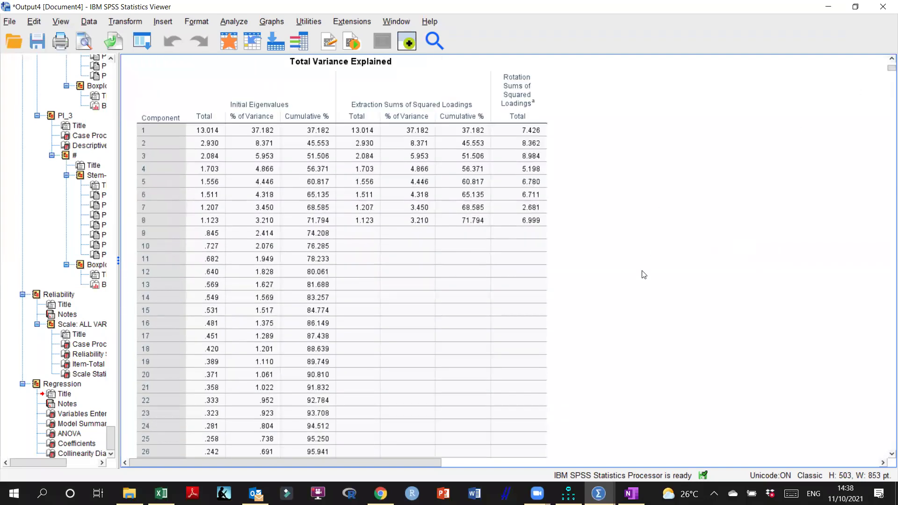
pyautogui.scroll(5, 551, 320)
pyautogui.scroll(-8, 550, 320)
pyautogui.scroll(-4, 547, 316)
pyautogui.scroll(6, 557, 314)
pyautogui.scroll(-20, 562, 316)
pyautogui.scroll(-12, 564, 326)
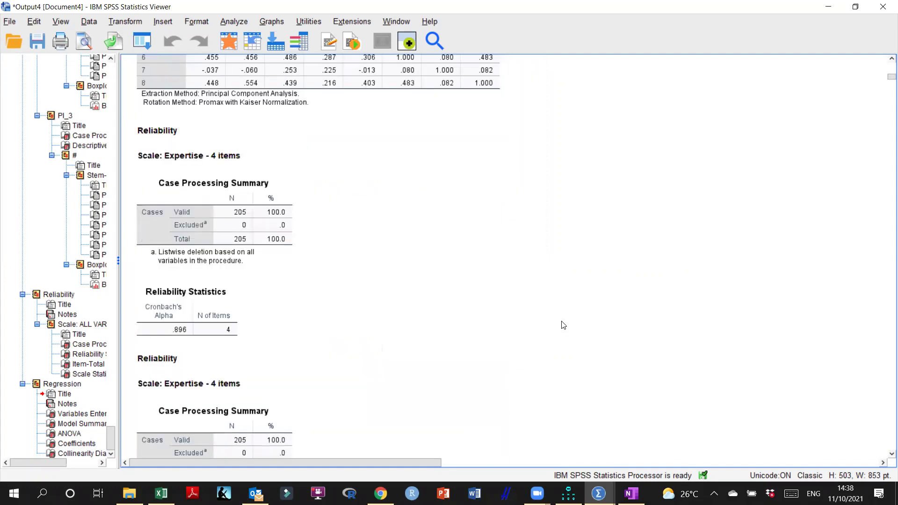
# Review the earlier regressions' Coefficients and Collinearity Diagnostics tables, on through the Explore output for Info_2.
pyautogui.scroll(-10, 564, 322)
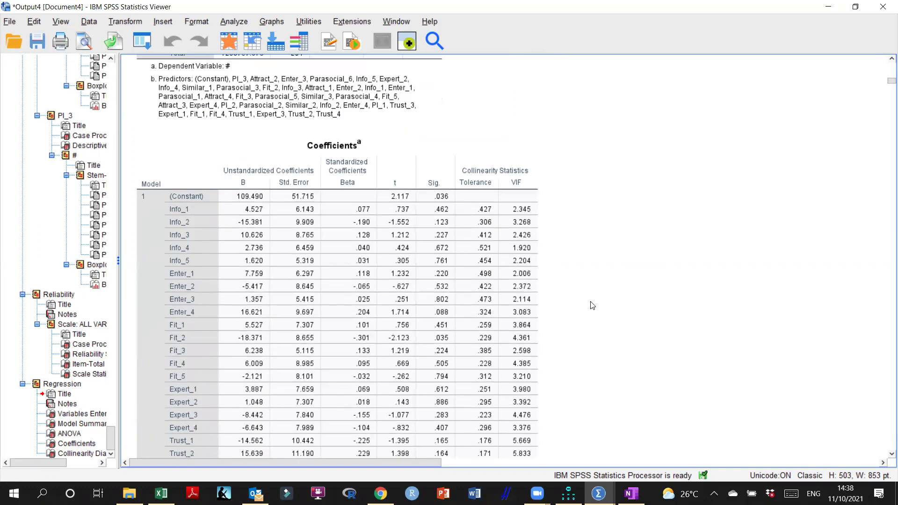
pyautogui.scroll(-20, 593, 305)
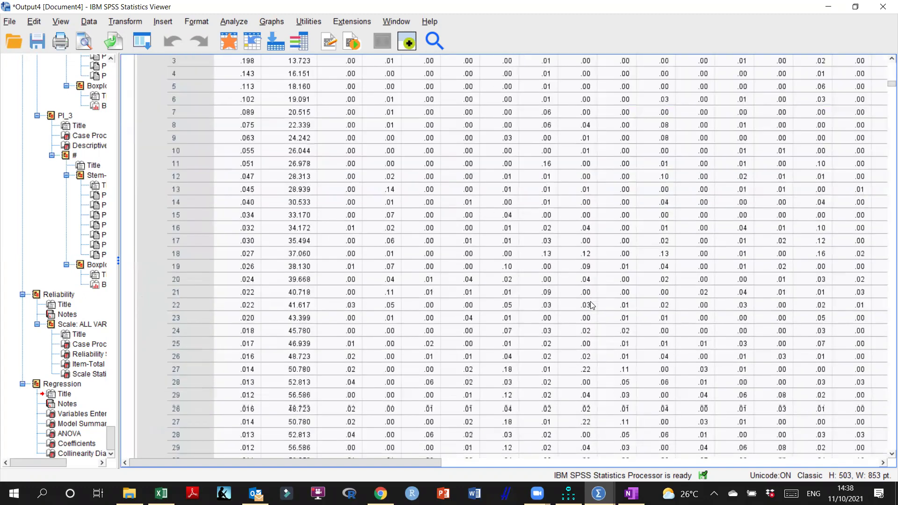
pyautogui.scroll(-15, 592, 305)
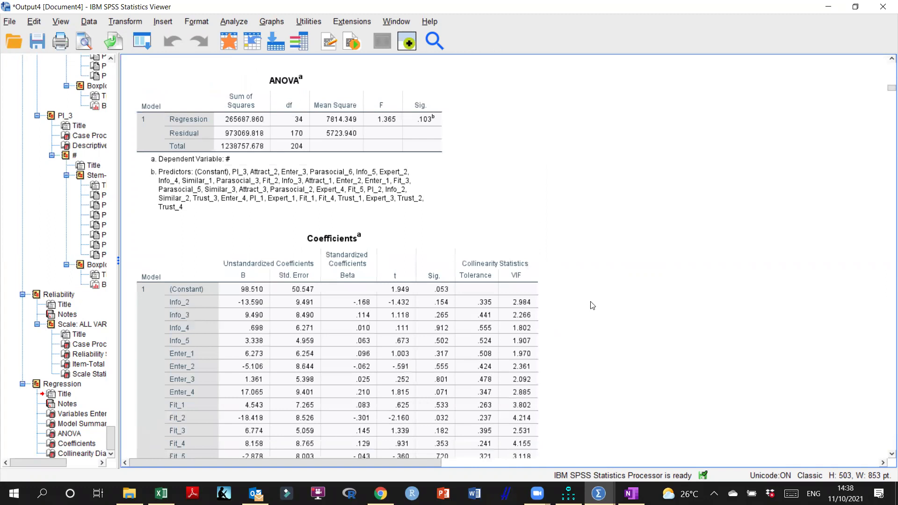
pyautogui.scroll(3, 608, 302)
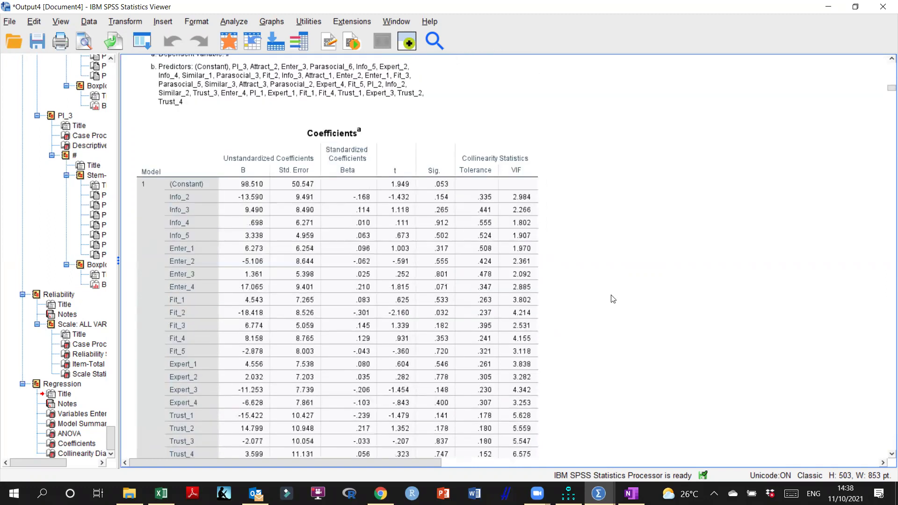
pyautogui.scroll(-20, 614, 286)
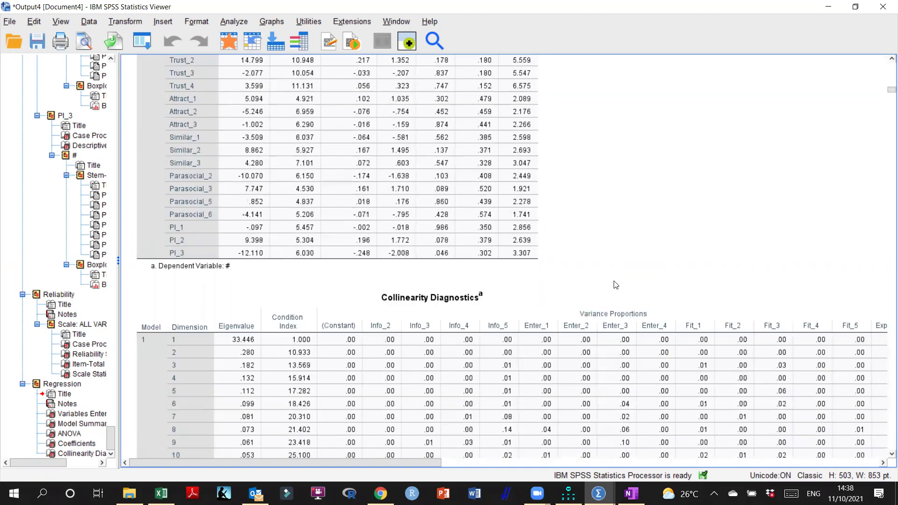
pyautogui.scroll(-20, 616, 285)
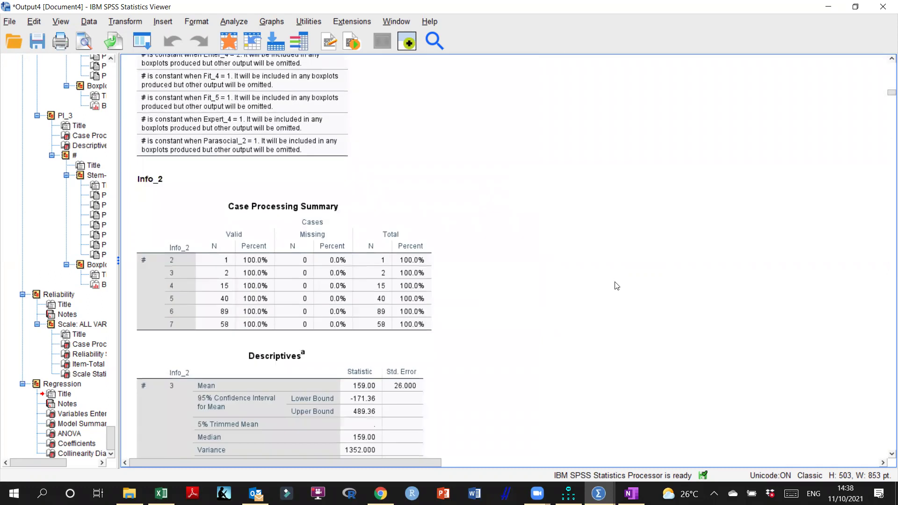
pyautogui.scroll(-15, 617, 295)
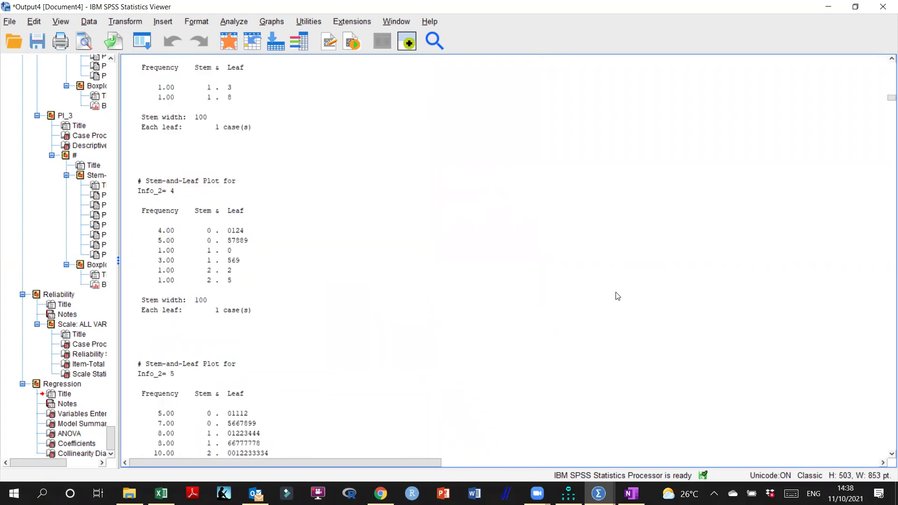
# Return to the dataset window, start a Factor Analysis, and remove Info_1 from its variables.
pyautogui.scroll(5, 691, 315)
pyautogui.click(829, 8)
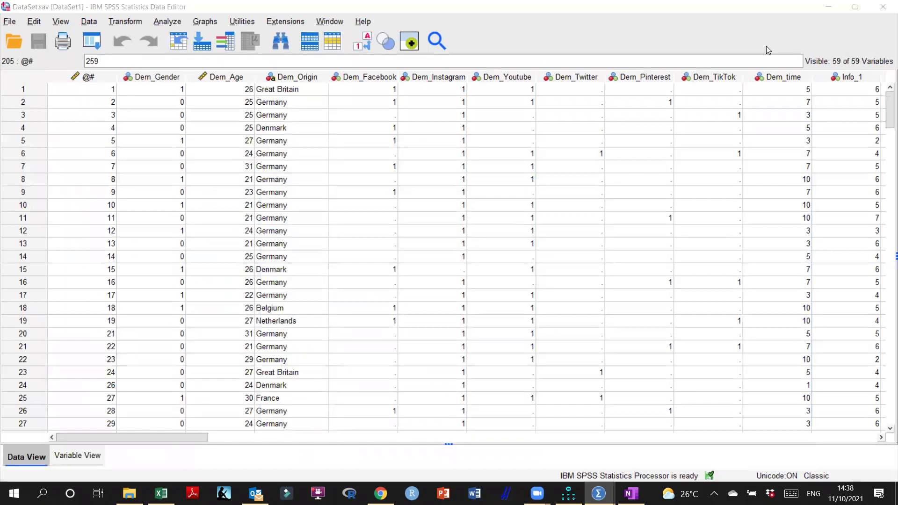
pyautogui.click(177, 23)
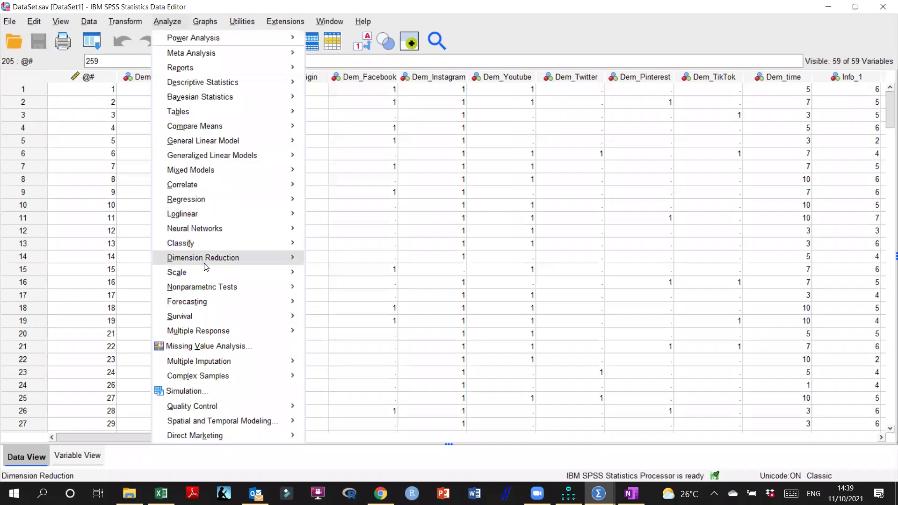
pyautogui.moveTo(212, 289)
pyautogui.moveTo(225, 261)
pyautogui.click(336, 264)
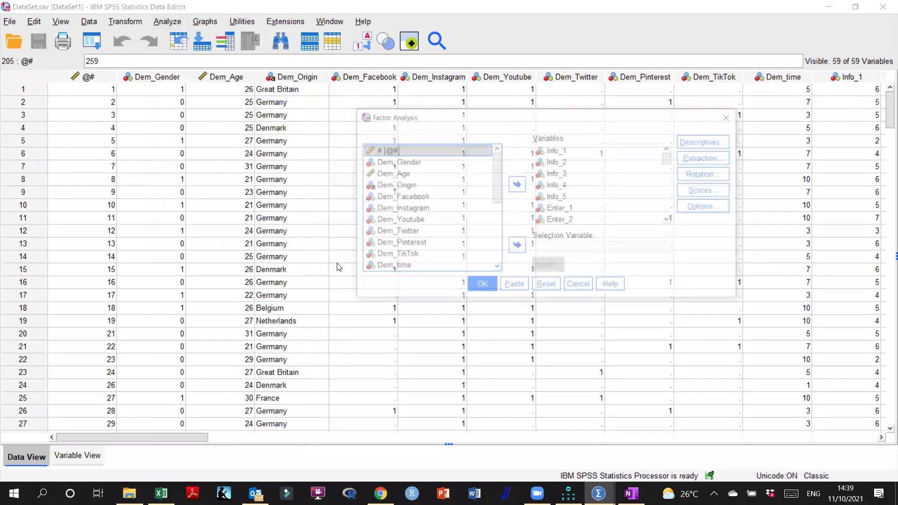
pyautogui.click(567, 152)
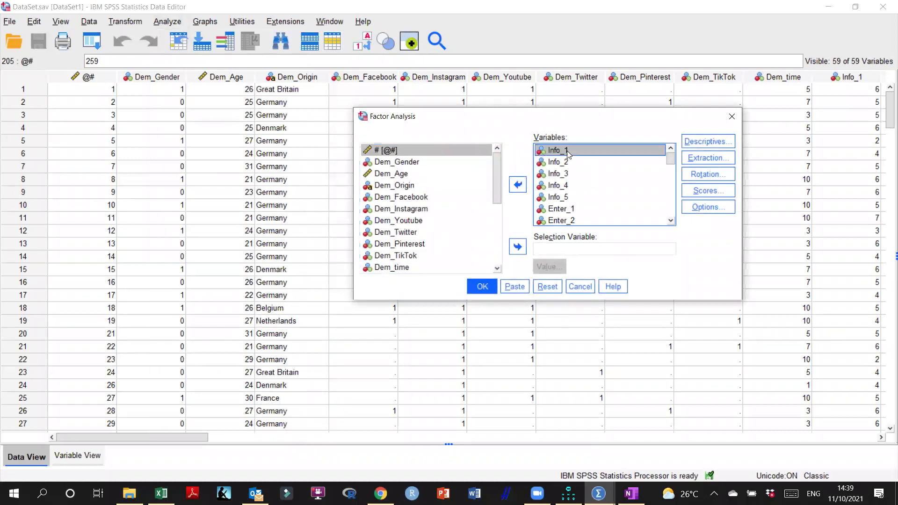
pyautogui.click(517, 185)
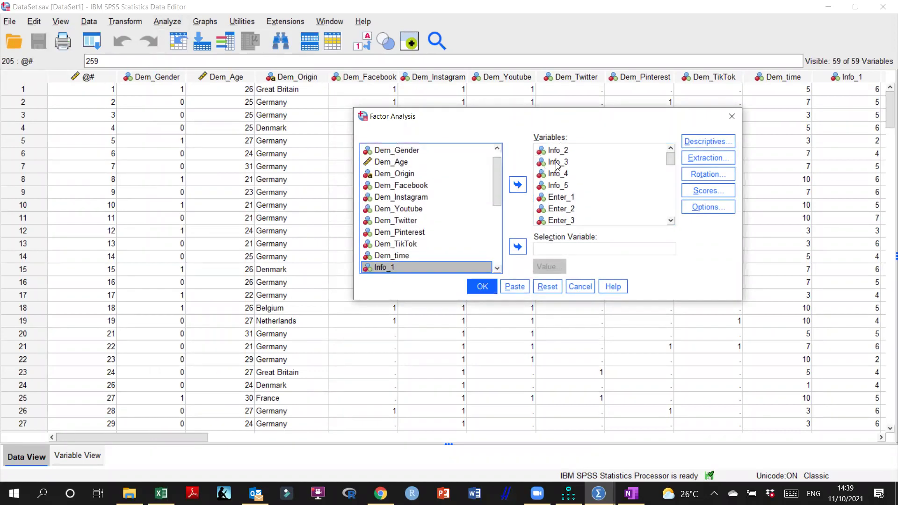
# Remove Attract_4, Parasocial_1 and Parasocial_4 from the factor analysis variables.
pyautogui.moveTo(672, 160); pyautogui.dragTo(591, 191)
pyautogui.moveTo(670, 187); pyautogui.dragTo(671, 199)
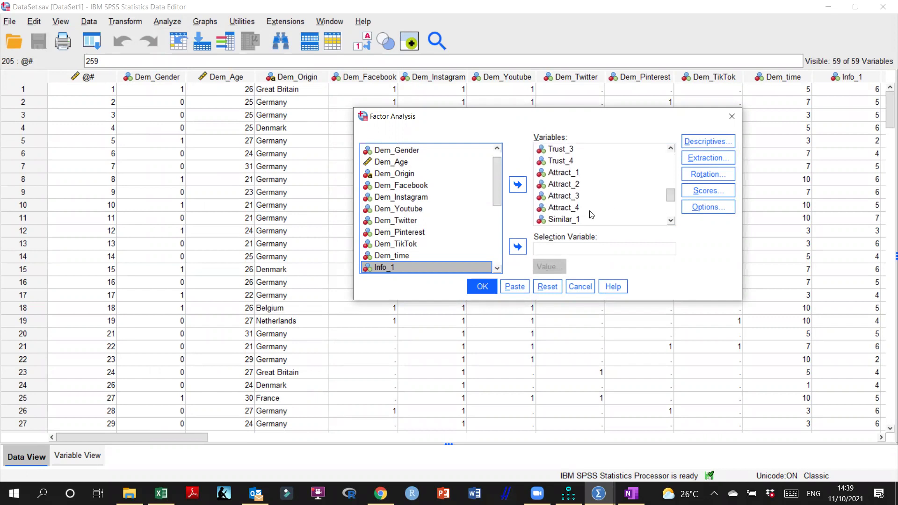
pyautogui.click(572, 209)
pyautogui.click(517, 185)
pyautogui.moveTo(671, 195); pyautogui.dragTo(671, 212)
pyautogui.click(585, 173)
pyautogui.click(518, 185)
pyautogui.click(580, 196)
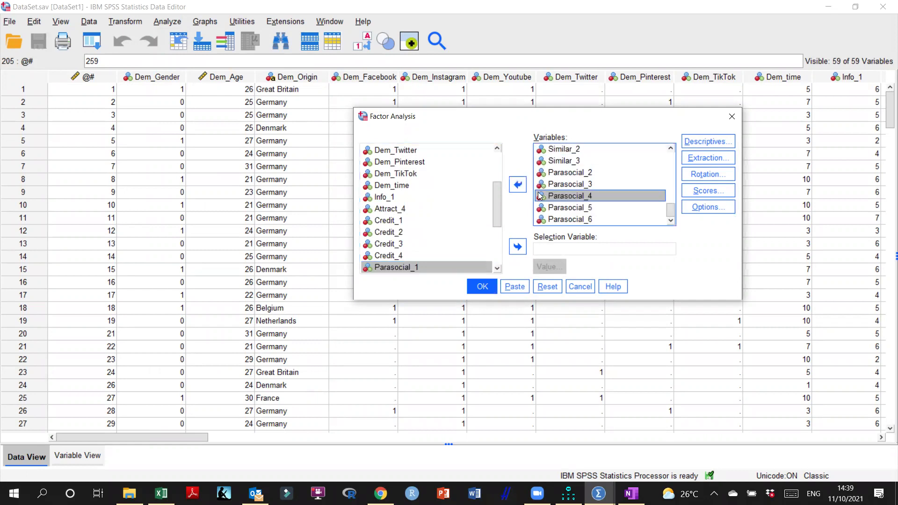
pyautogui.click(518, 185)
# Add PI_1, PI_2 and PI_3 to the factor analysis variables and run the analysis.
pyautogui.moveTo(671, 213); pyautogui.dragTo(669, 161)
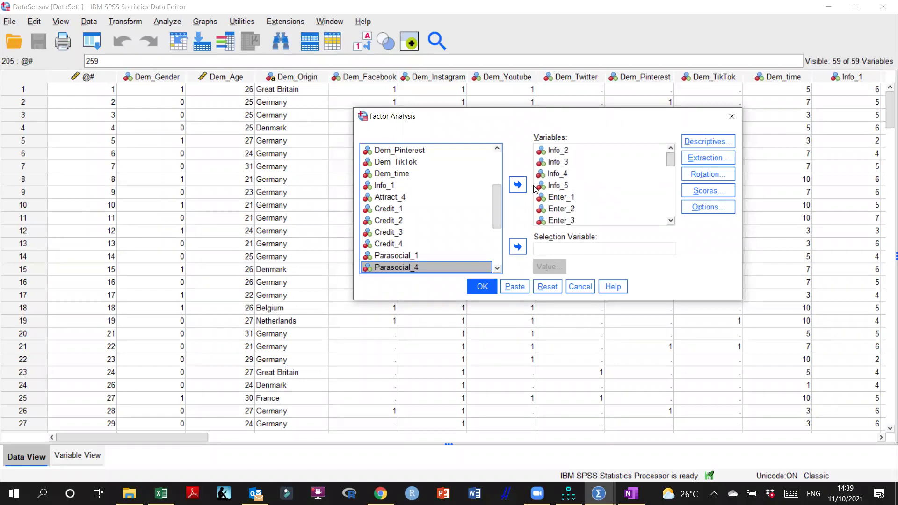
pyautogui.scroll(-3, 497, 206)
pyautogui.click(392, 267)
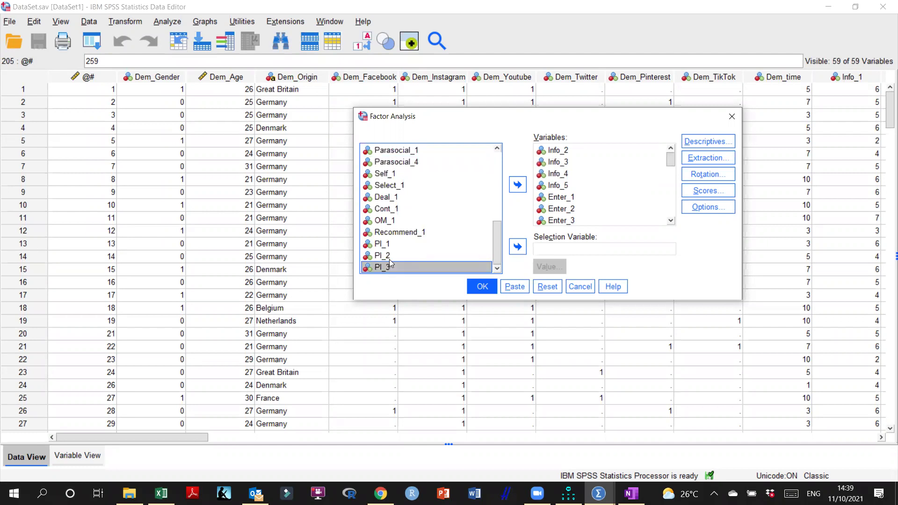
pyautogui.keyDown('shift'); pyautogui.click(387, 245); pyautogui.keyUp('shift')
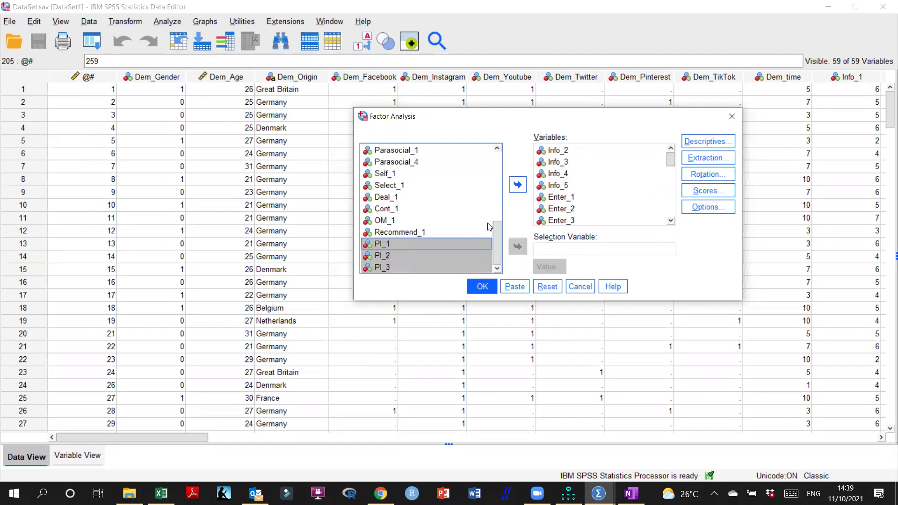
pyautogui.click(518, 186)
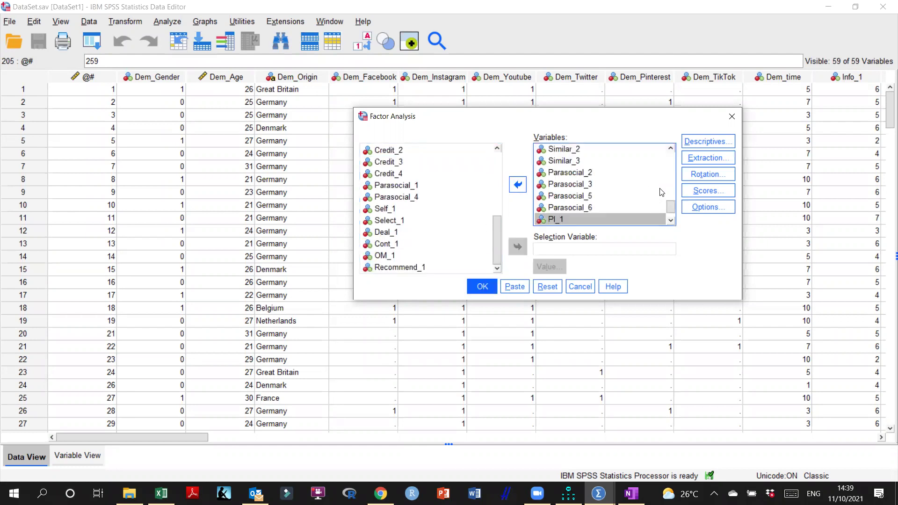
pyautogui.click(482, 286)
# Examine the new factor analysis output, checking Total Variance Explained and the item loadings in the Pattern Matrix.
pyautogui.click(702, 82)
pyautogui.scroll(-10, 503, 308)
pyautogui.scroll(-5, 501, 332)
pyautogui.scroll(5, 501, 332)
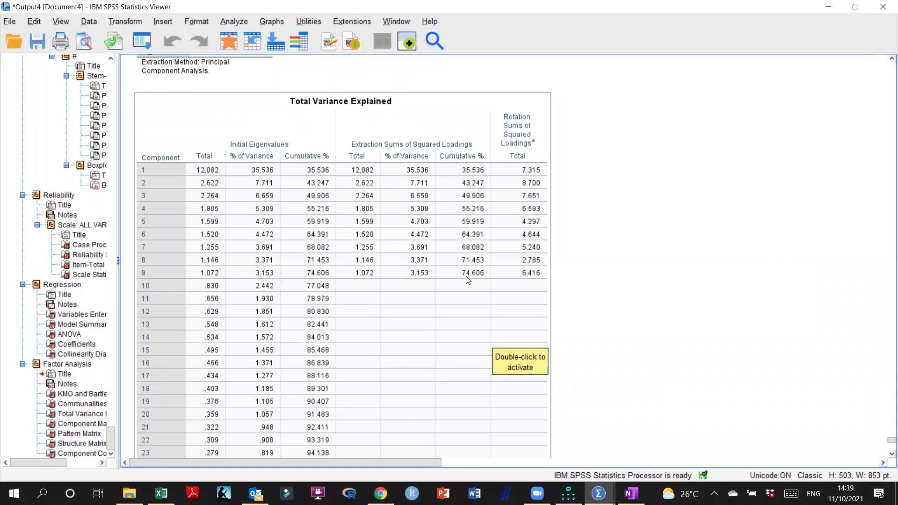
pyautogui.scroll(-15, 468, 280)
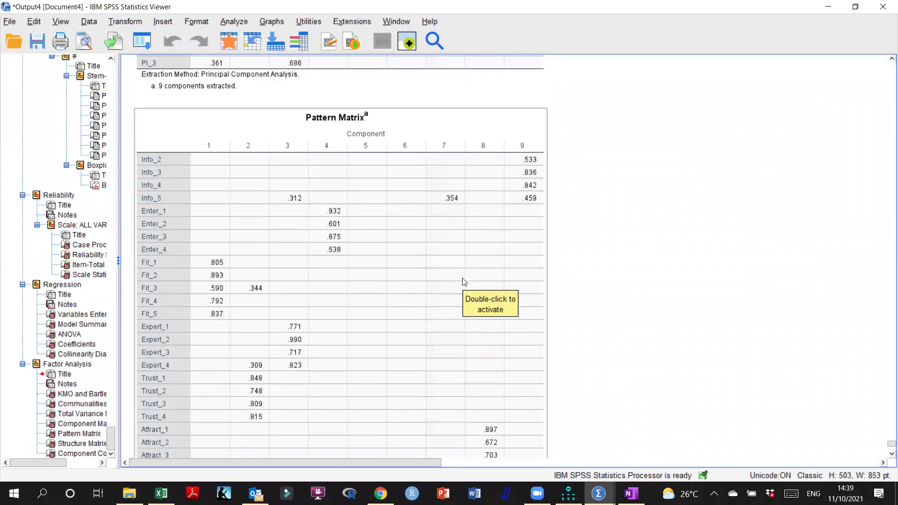
pyautogui.scroll(-1, 465, 282)
pyautogui.scroll(-3, 460, 253)
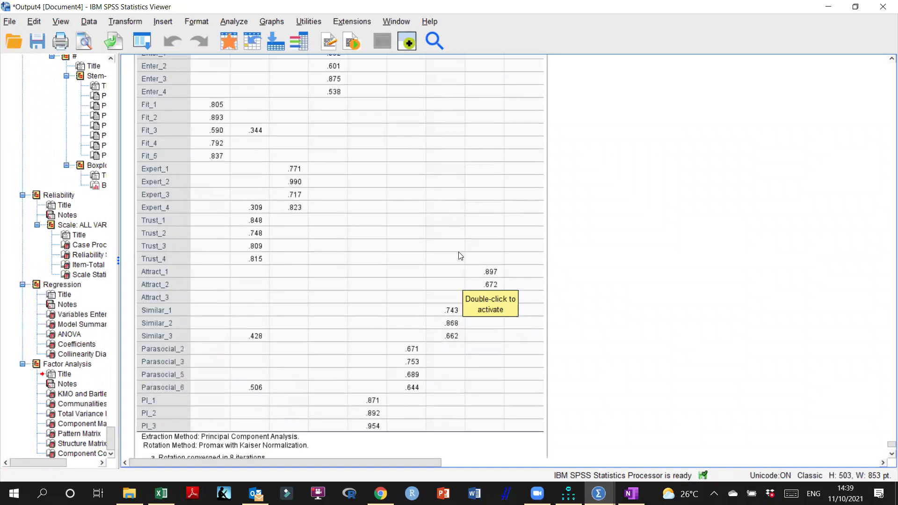
pyautogui.scroll(2, 453, 257)
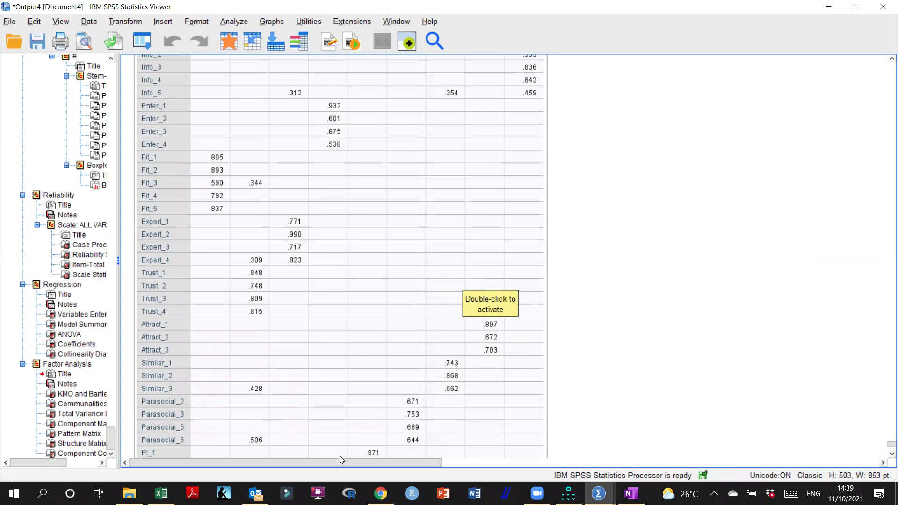
# Switch to Chrome, download PatternMatrixBuilderAMOSv26.dll from the shared Google Drive folder, and keep the file.
pyautogui.click(381, 493)
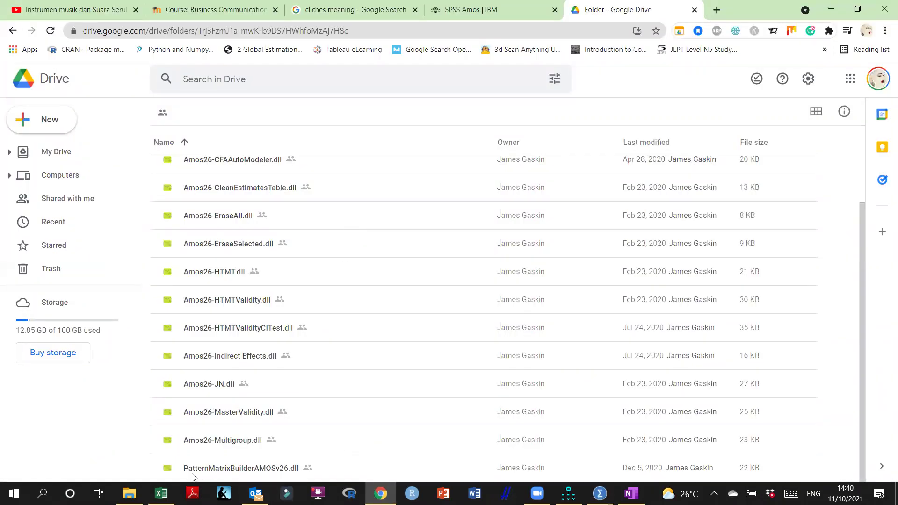
pyautogui.doubleClick(243, 468)
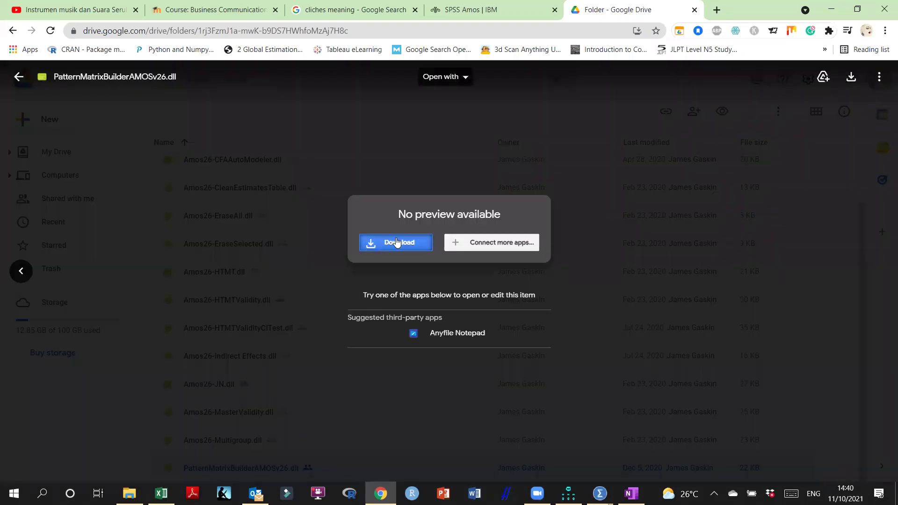
pyautogui.click(397, 243)
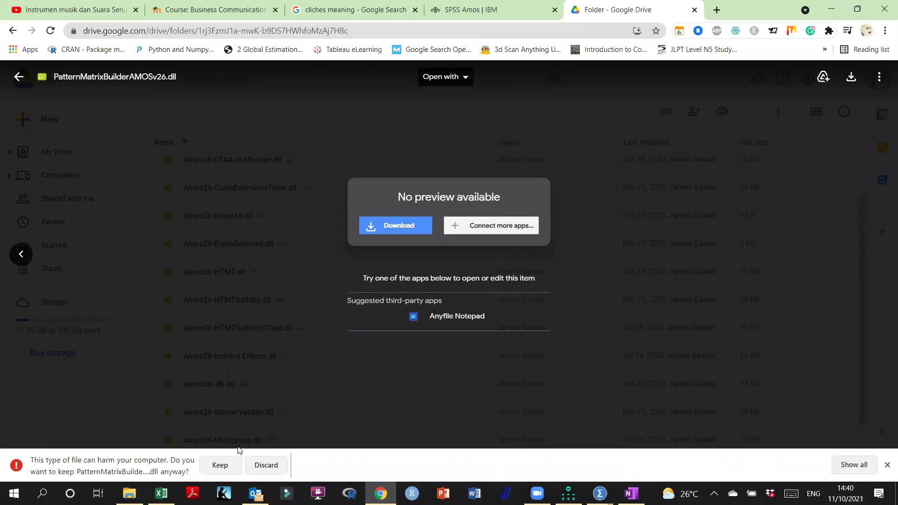
pyautogui.click(221, 465)
# Show the downloaded PatternMatrixBuilderAMOSv26 (2).dll in its folder and unblock it in its file properties.
pyautogui.click(125, 464)
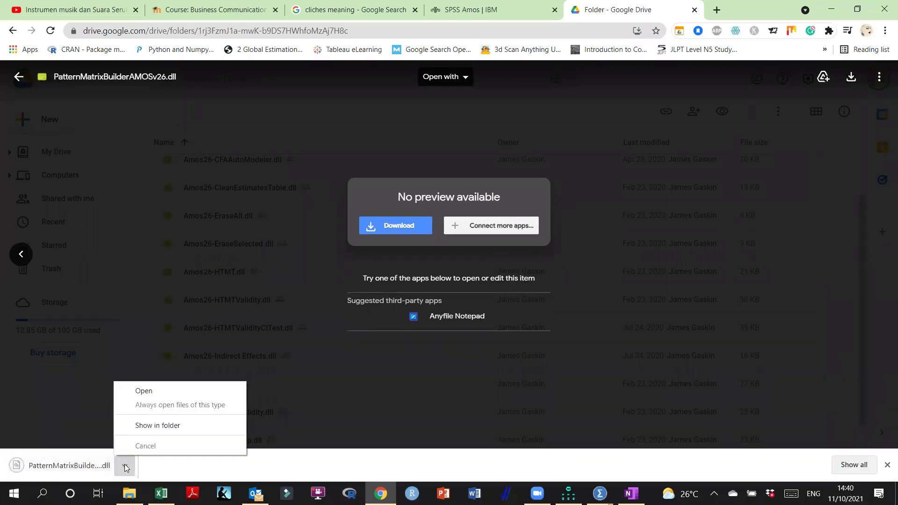
pyautogui.click(140, 426)
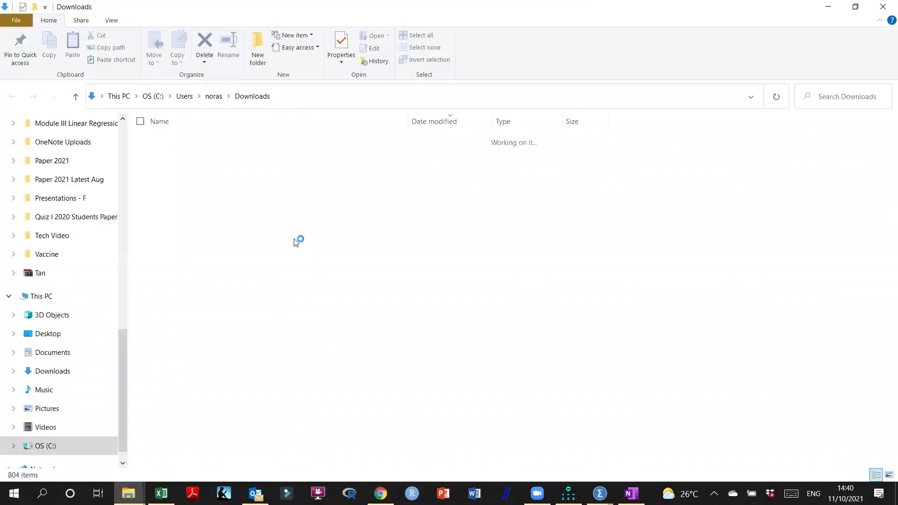
pyautogui.rightClick(246, 156)
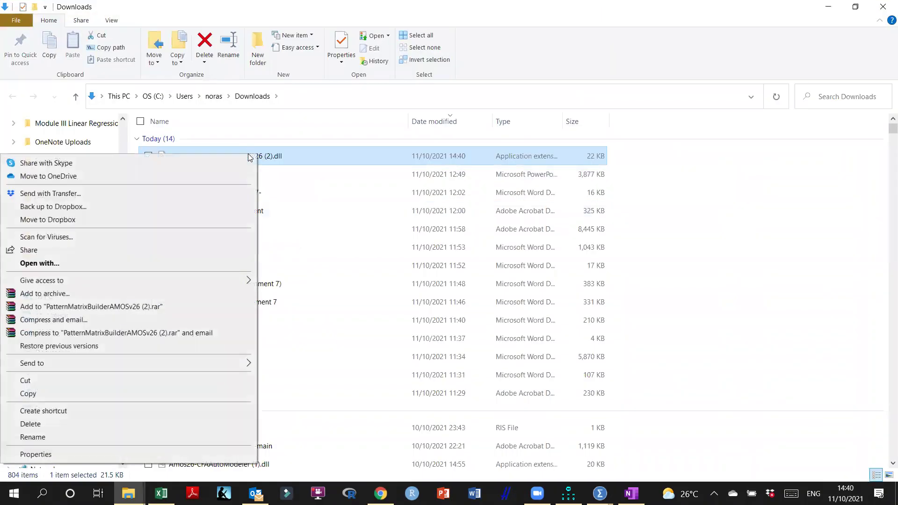
pyautogui.click(112, 454)
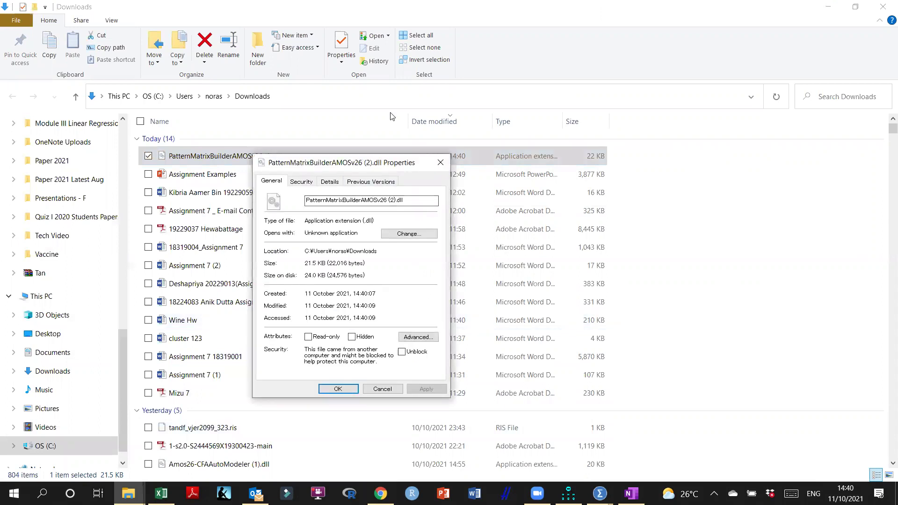
pyautogui.moveTo(363, 163); pyautogui.dragTo(392, 116)
pyautogui.click(447, 308)
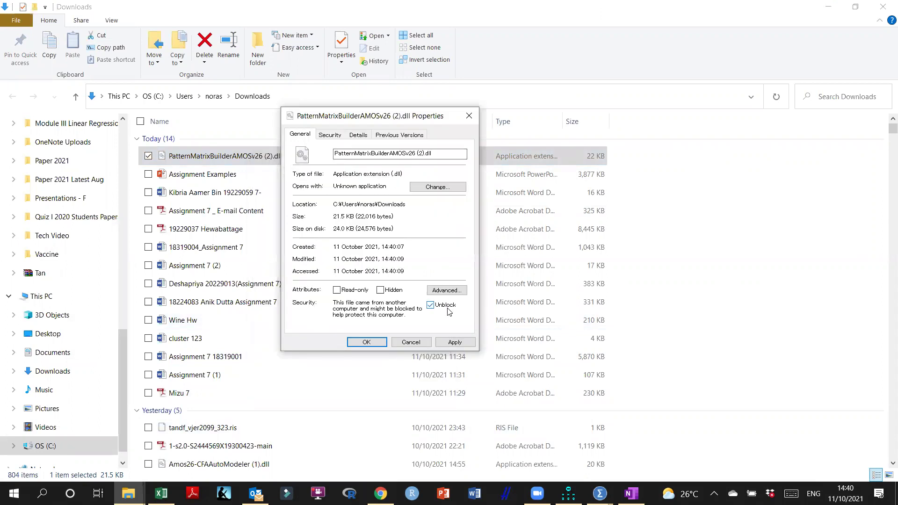
pyautogui.click(366, 342)
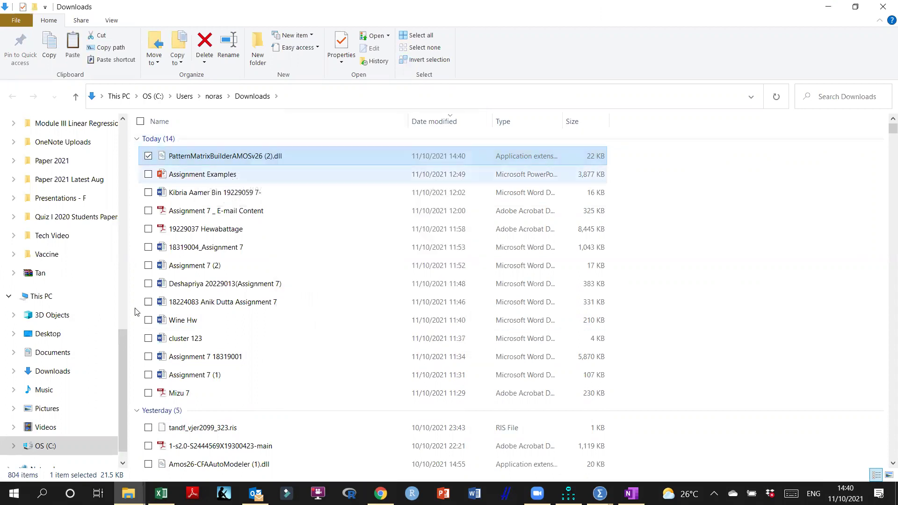
# Open the OS (C:) drive and turn on the display of hidden items.
pyautogui.click(47, 447)
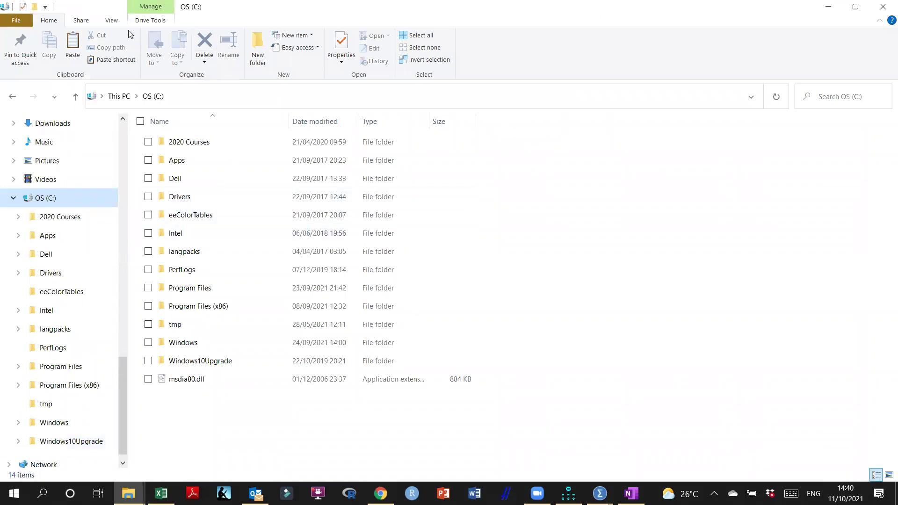
pyautogui.click(111, 20)
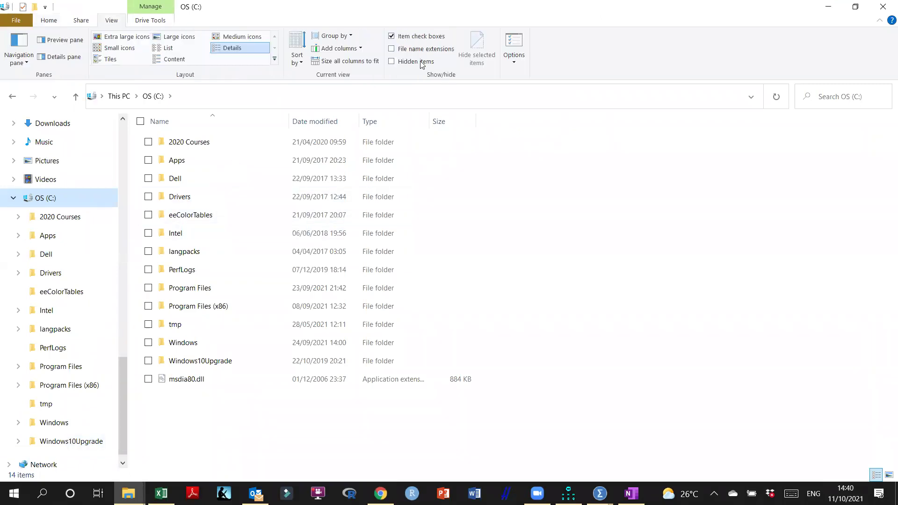
pyautogui.click(393, 63)
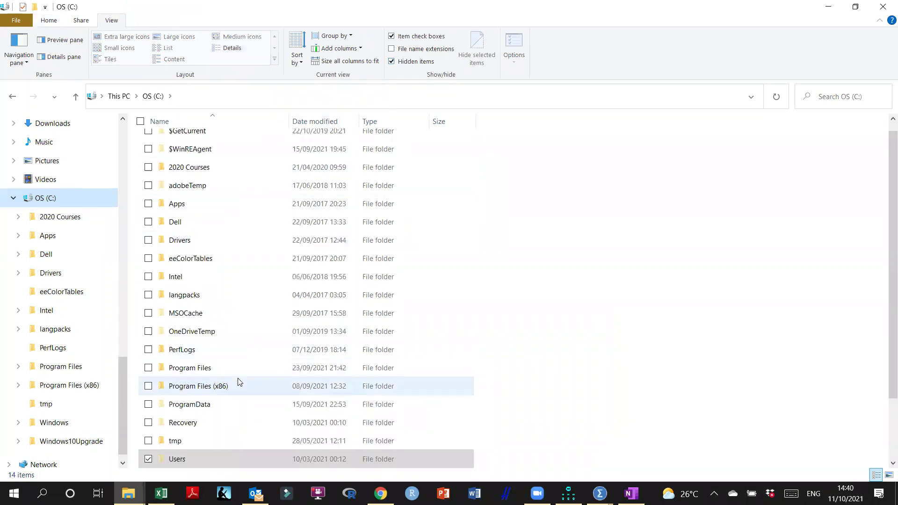
# Open the AppData\Local folder inside the personal user folder under Users.
pyautogui.scroll(-2, 236, 381)
pyautogui.click(209, 395)
pyautogui.doubleClick(209, 394)
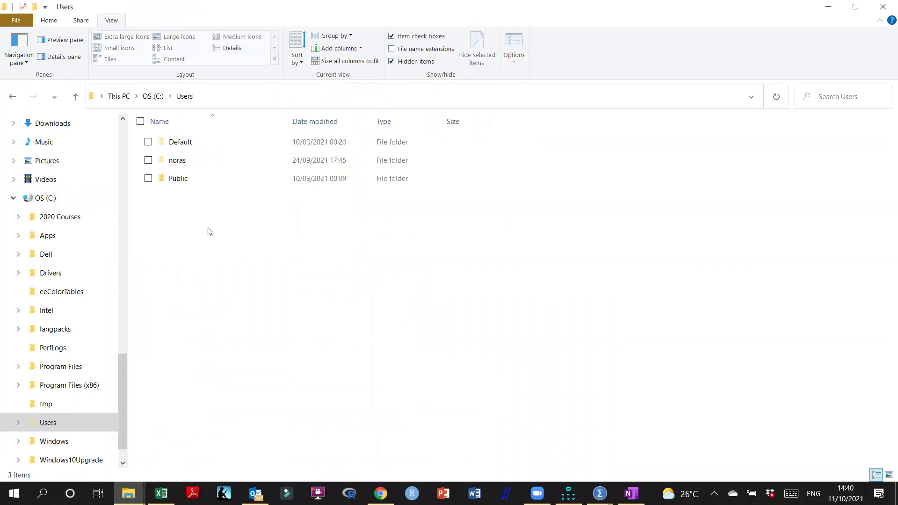
pyautogui.doubleClick(187, 161)
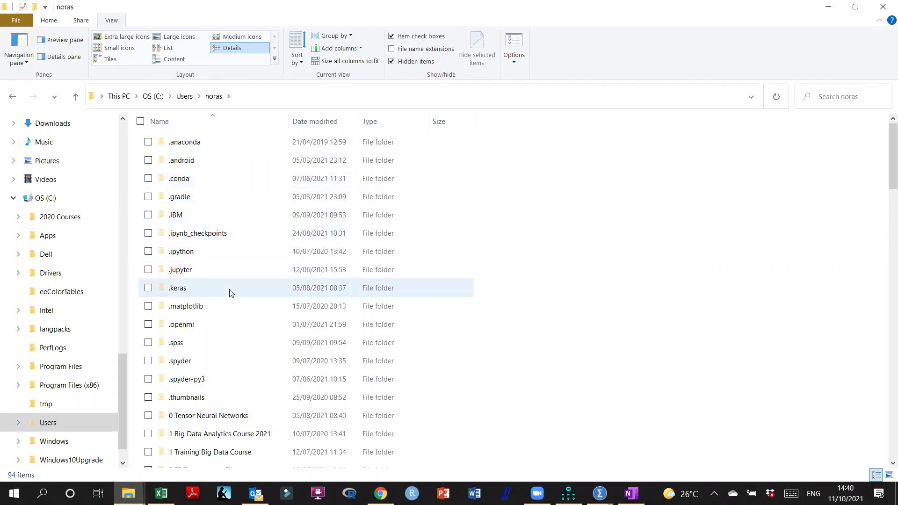
pyautogui.scroll(-2, 229, 290)
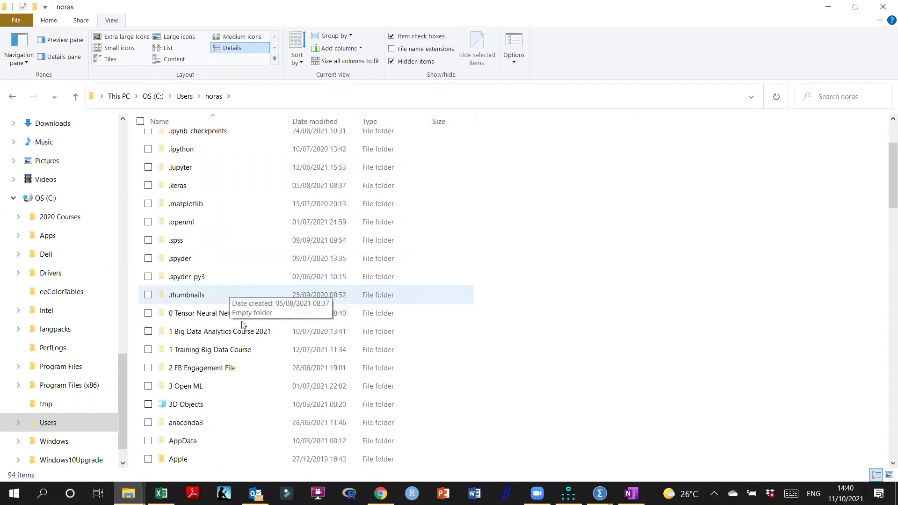
pyautogui.scroll(-1, 242, 324)
pyautogui.doubleClick(210, 388)
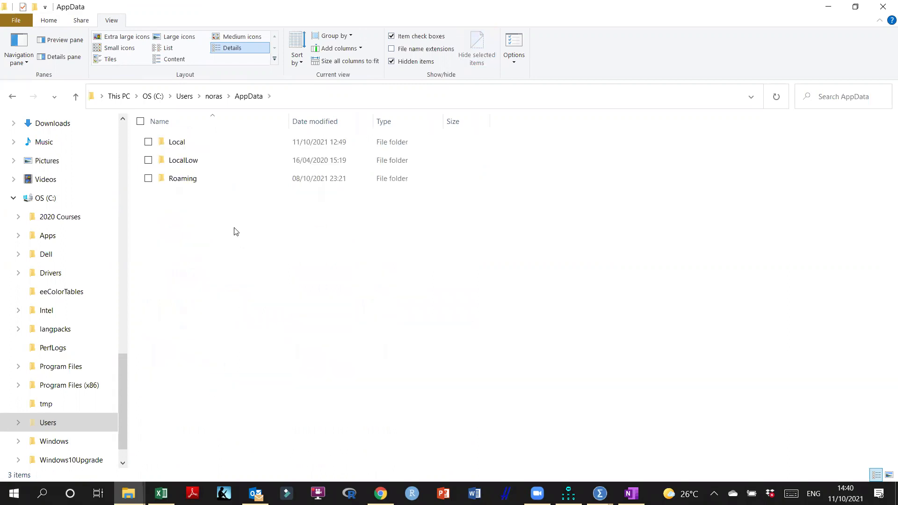
pyautogui.doubleClick(187, 143)
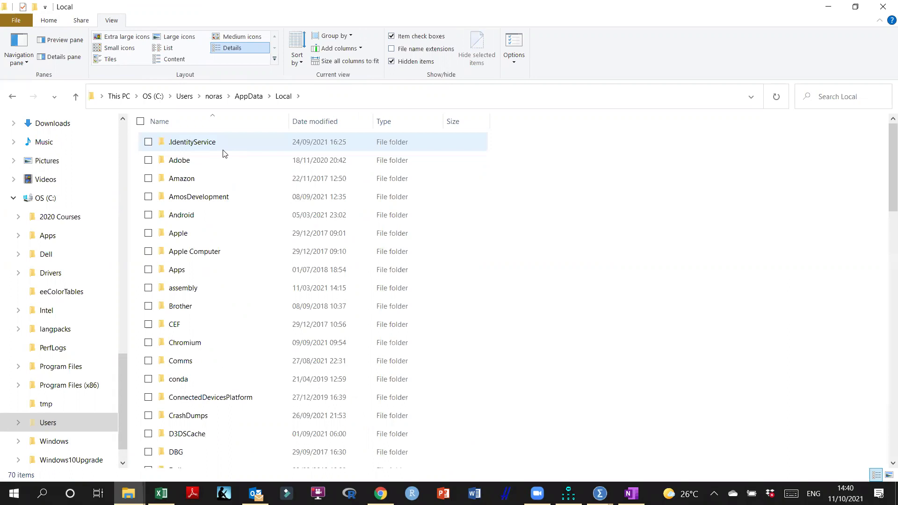
# Open the AmosDevelopment\Amos\28\Plugins folder.
pyautogui.doubleClick(222, 197)
pyautogui.doubleClick(189, 151)
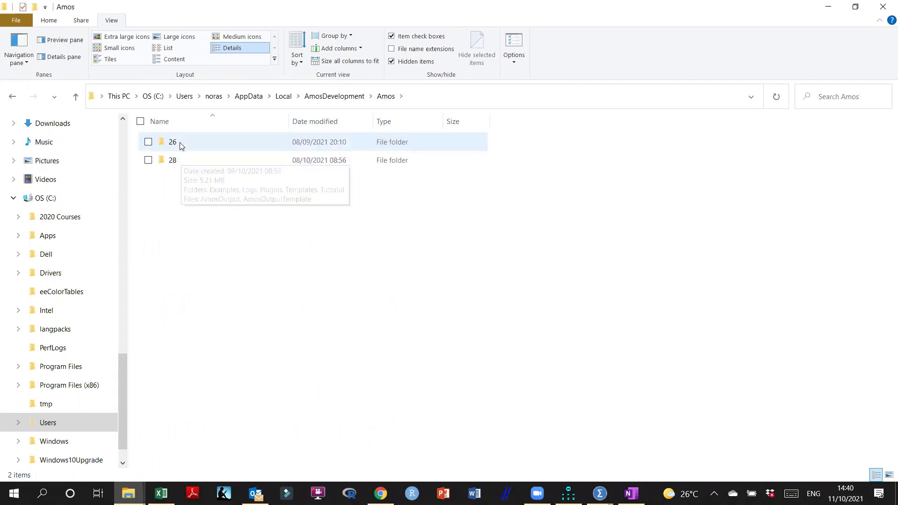
pyautogui.doubleClick(180, 162)
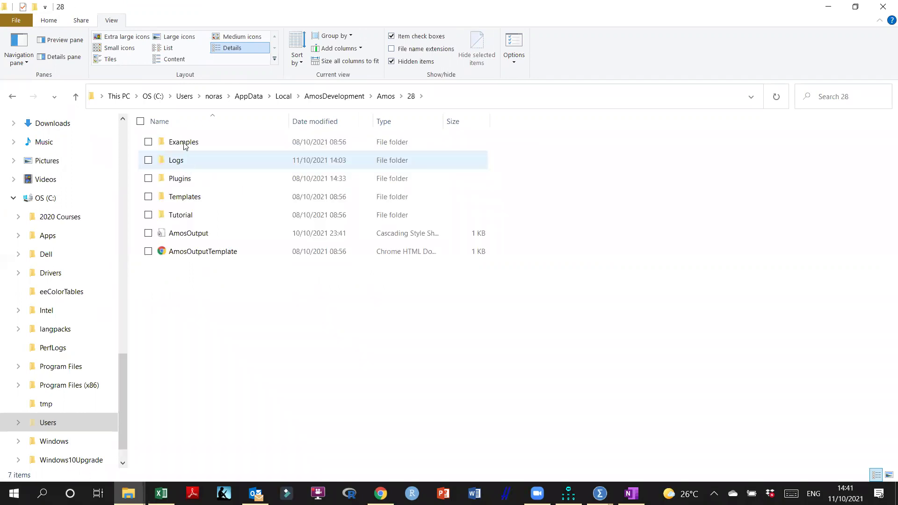
pyautogui.doubleClick(182, 178)
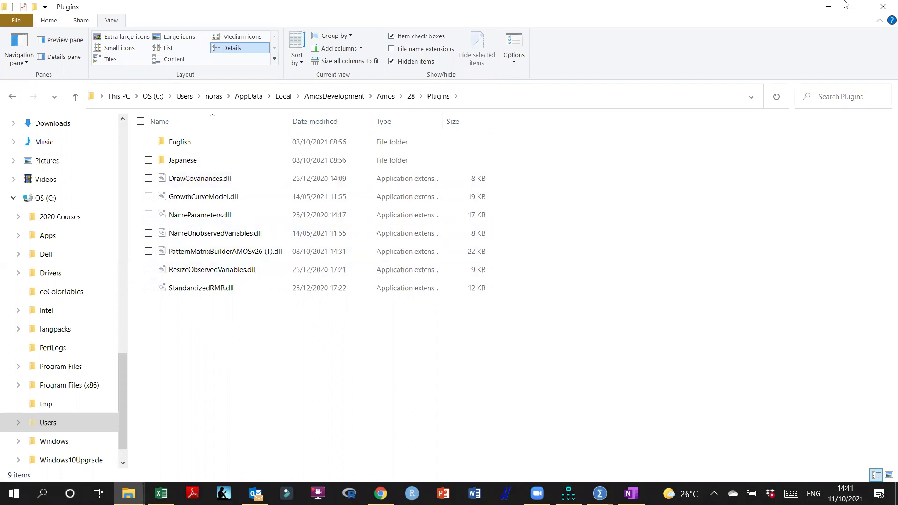
# Minimize the Plugins folder, close the plugin file's preview in Google Drive, and switch to Amos Graphics.
pyautogui.click(829, 6)
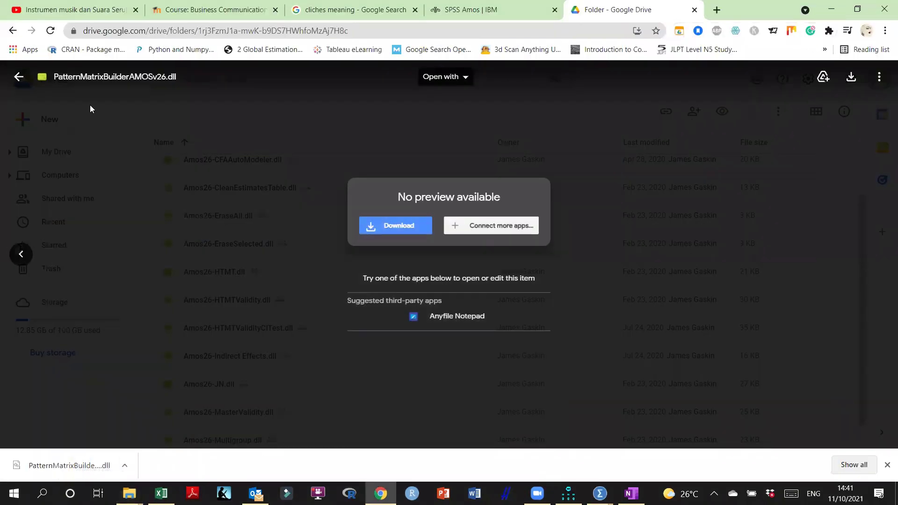
pyautogui.click(18, 76)
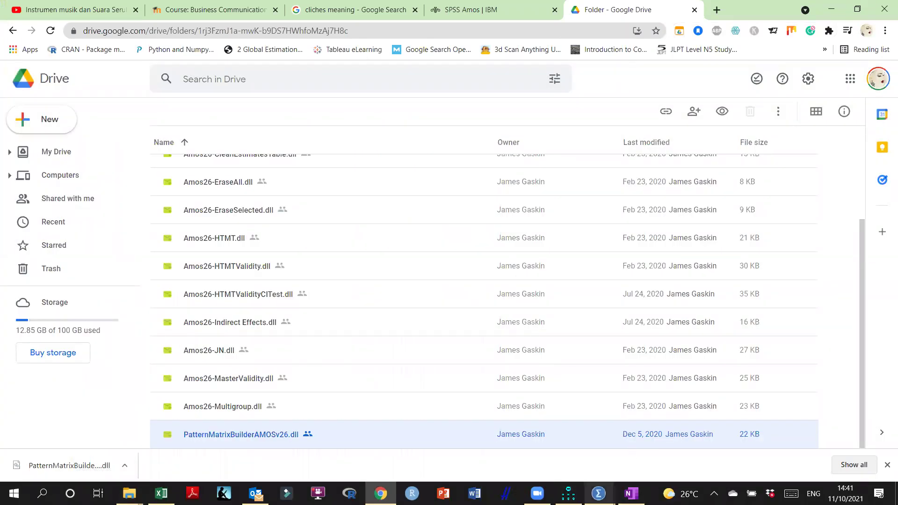
pyautogui.click(568, 493)
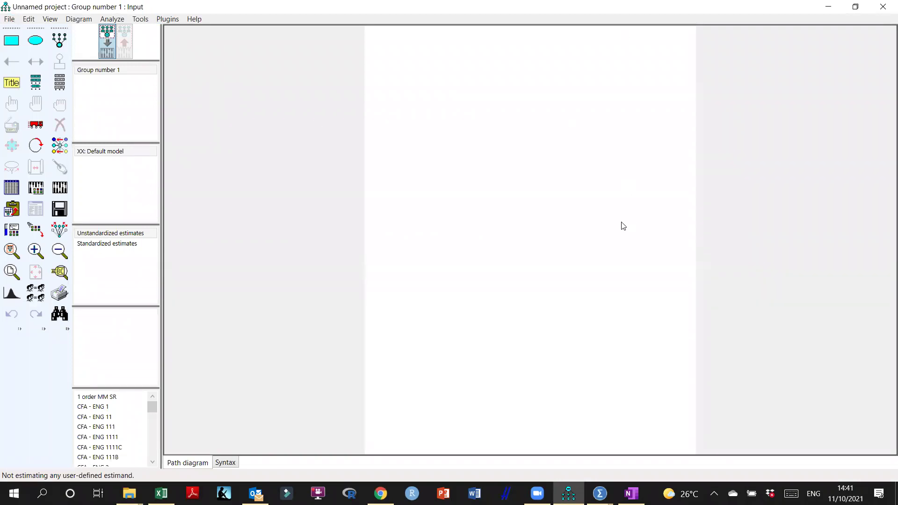
pyautogui.click(168, 20)
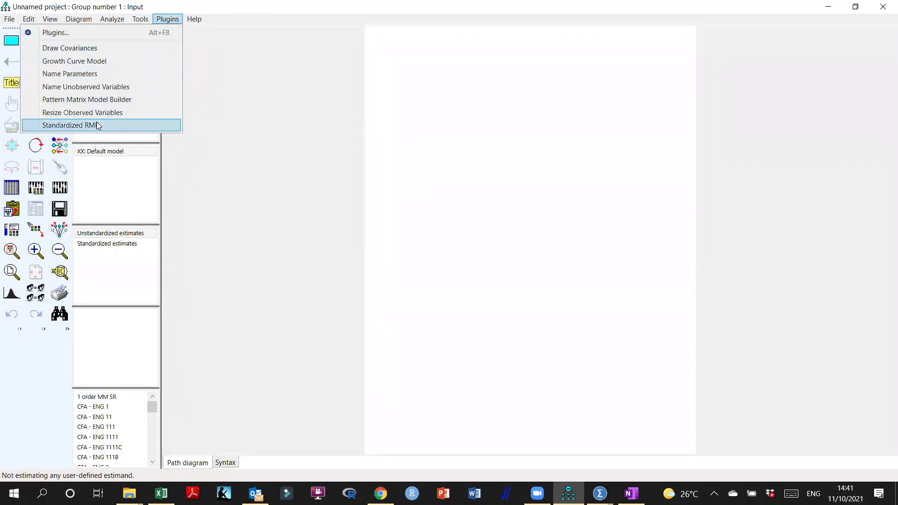
pyautogui.click(92, 99)
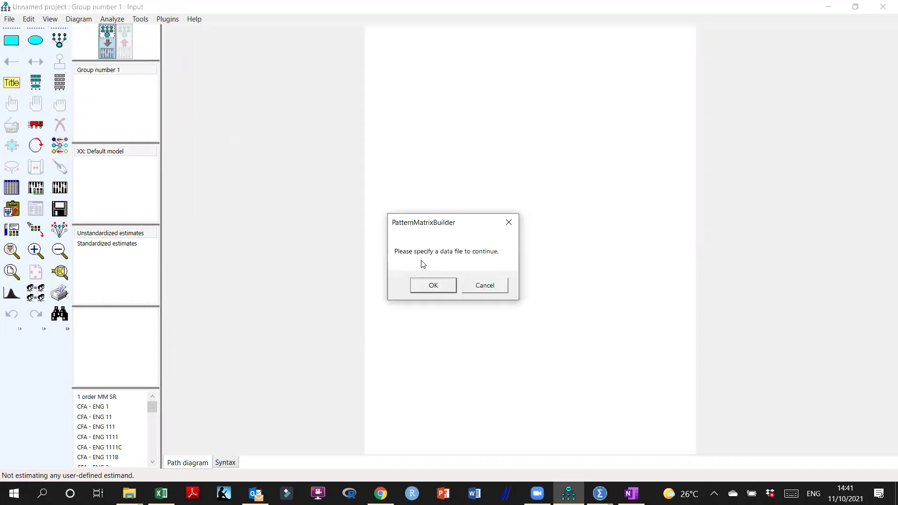
pyautogui.click(509, 222)
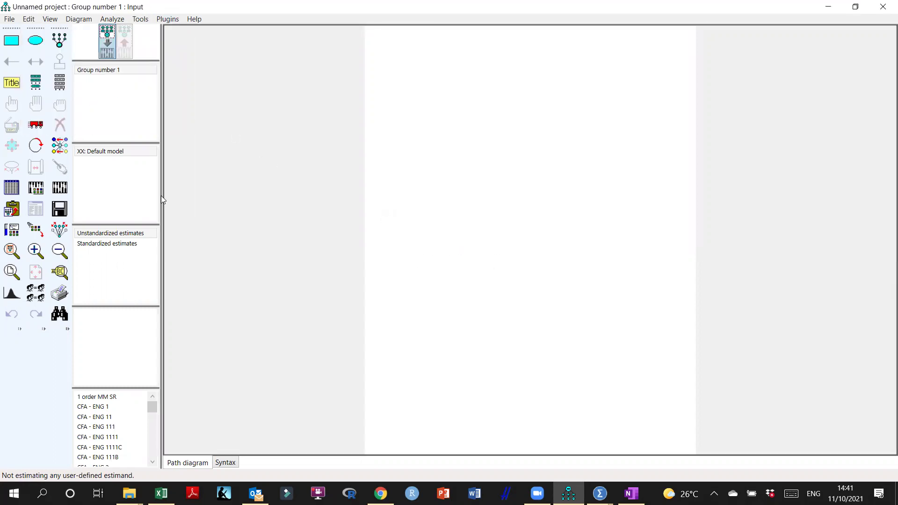
pyautogui.click(9, 189)
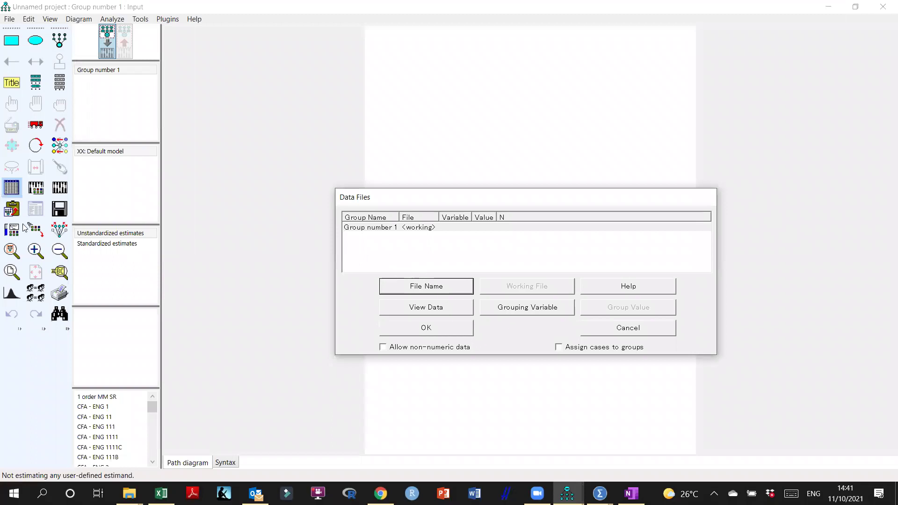
pyautogui.click(658, 327)
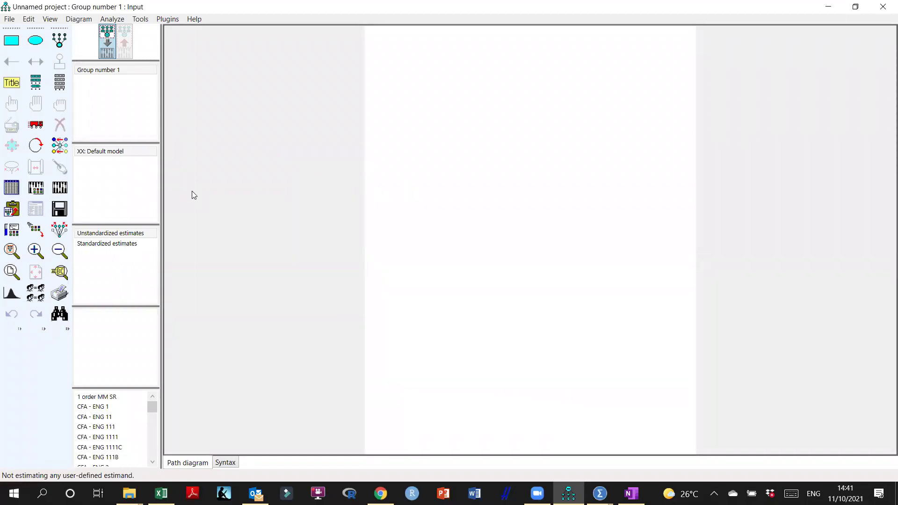
# Start choosing a data file for Group number 1 and browse up to the Master Students Thesis TIU folder.
pyautogui.click(12, 187)
pyautogui.click(462, 290)
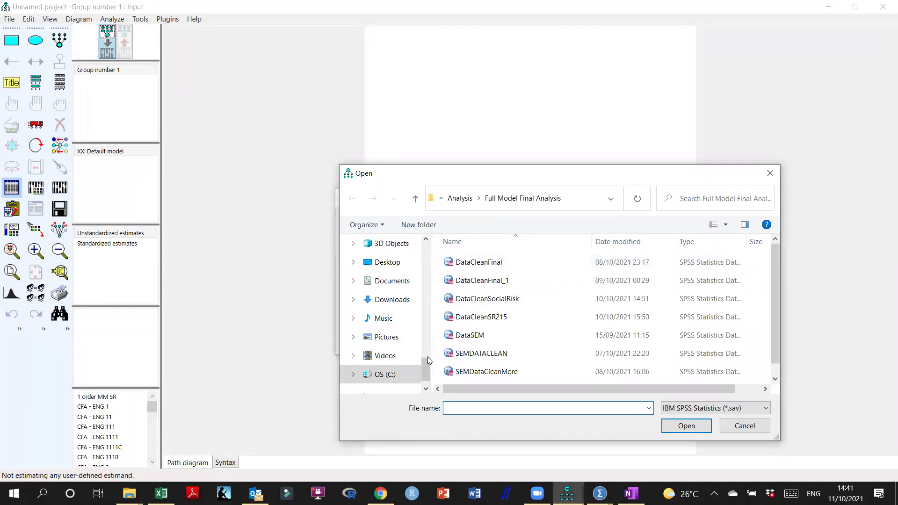
pyautogui.click(461, 199)
pyautogui.click(462, 199)
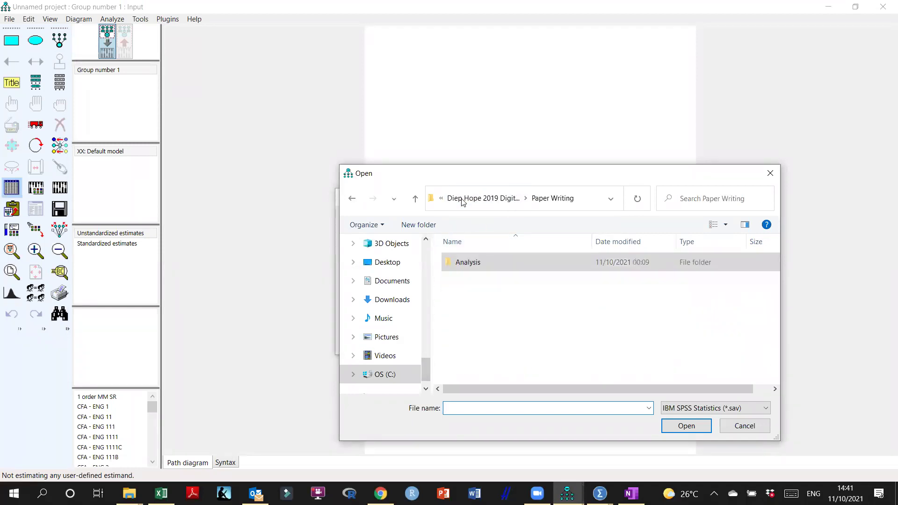
pyautogui.click(461, 198)
pyautogui.click(461, 199)
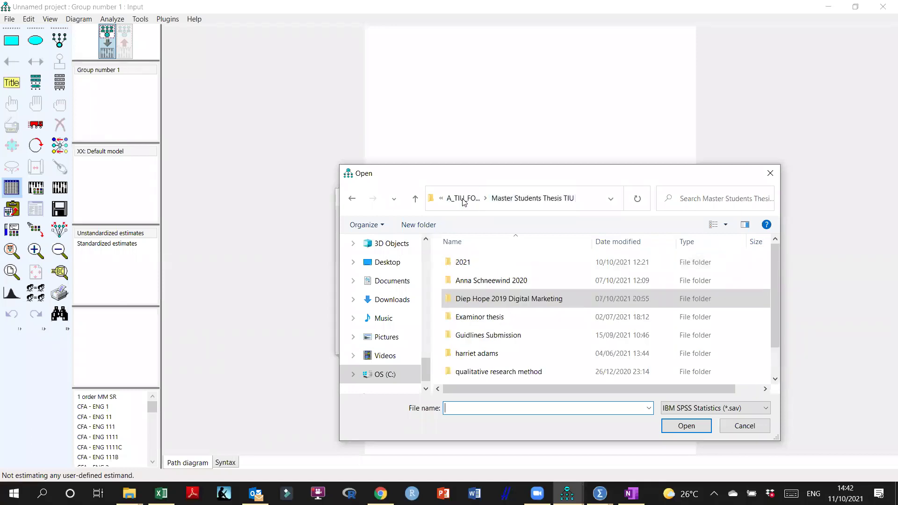
# Open the Data Analysis subfolder inside the student's 2020 thesis folder.
pyautogui.click(482, 280)
pyautogui.doubleClick(482, 280)
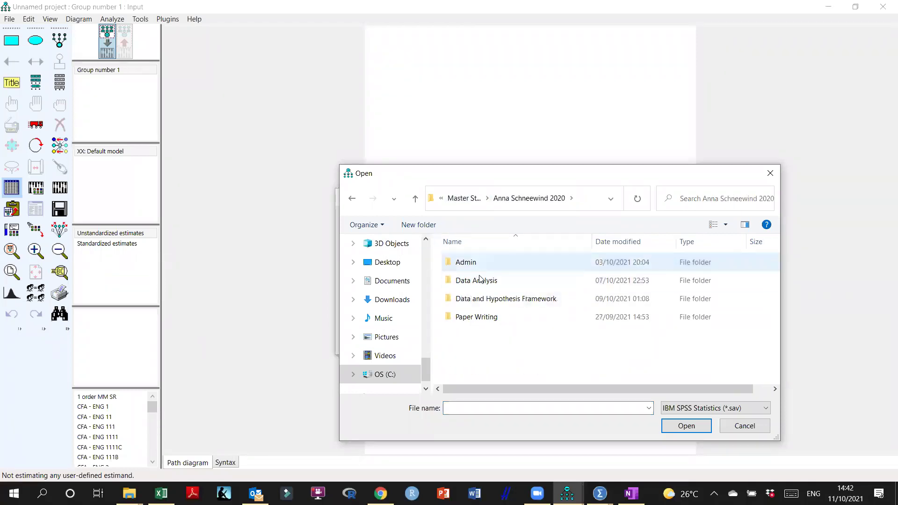
pyautogui.doubleClick(482, 280)
pyautogui.click(493, 202)
pyautogui.doubleClick(490, 298)
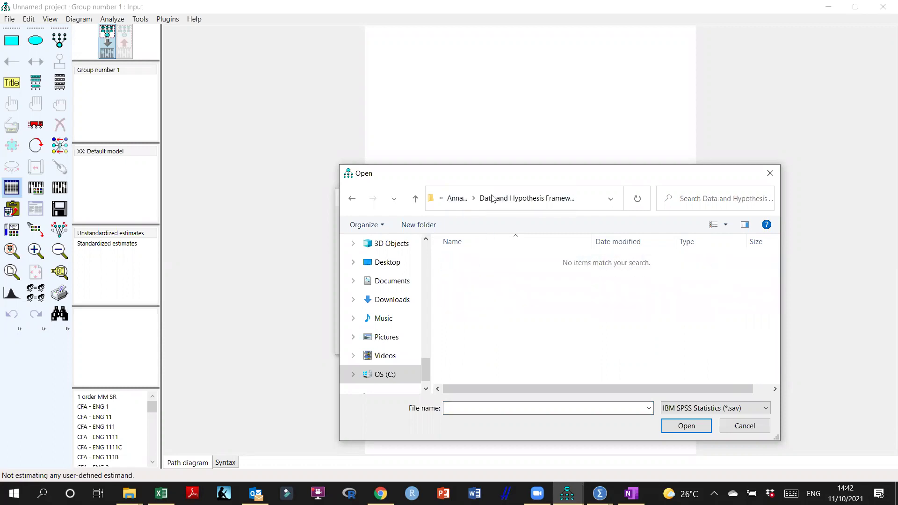
pyautogui.click(453, 198)
pyautogui.click(476, 285)
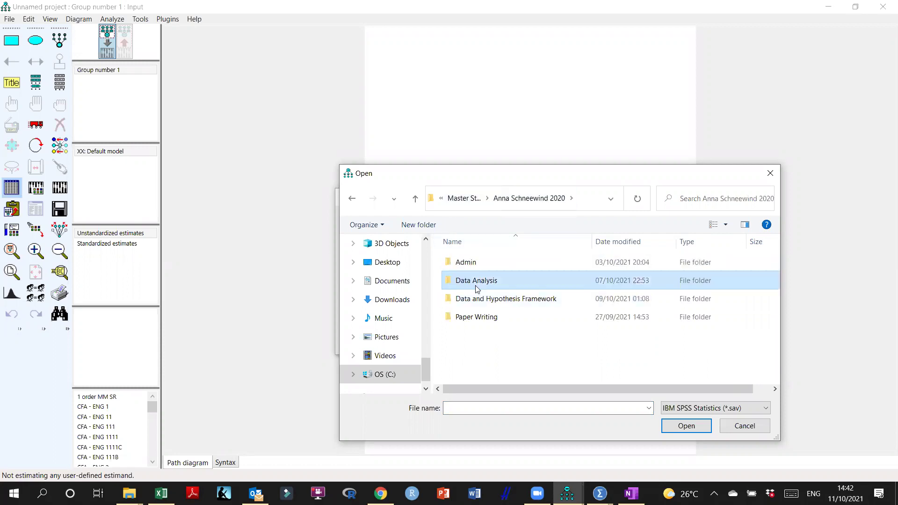
pyautogui.doubleClick(476, 286)
# Check the dataset's file name in SPSS and attach DataSet.sav in Amos as the data file for Group number 1.
pyautogui.click(599, 494)
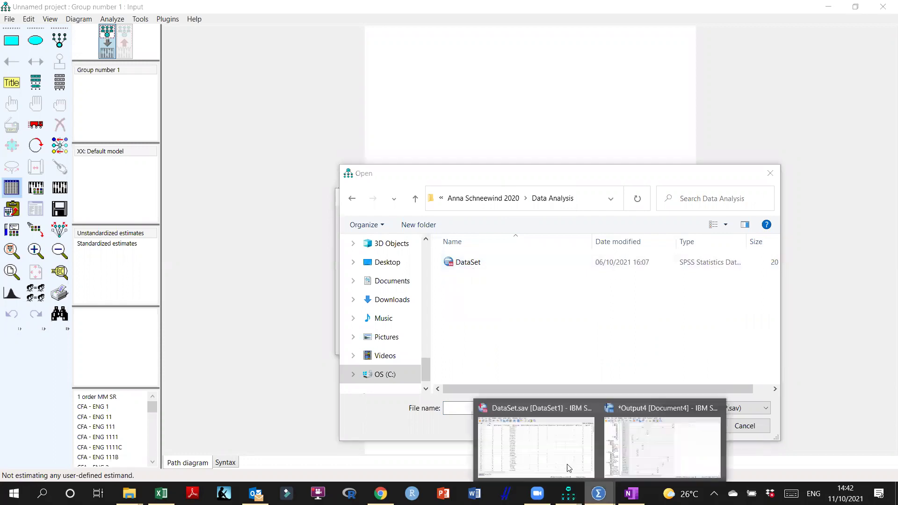
pyautogui.click(568, 467)
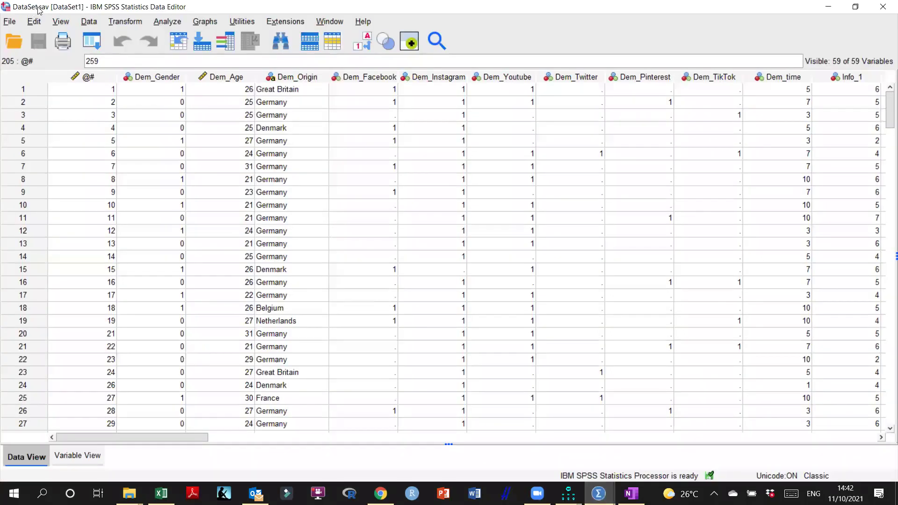
pyautogui.click(828, 7)
pyautogui.click(459, 263)
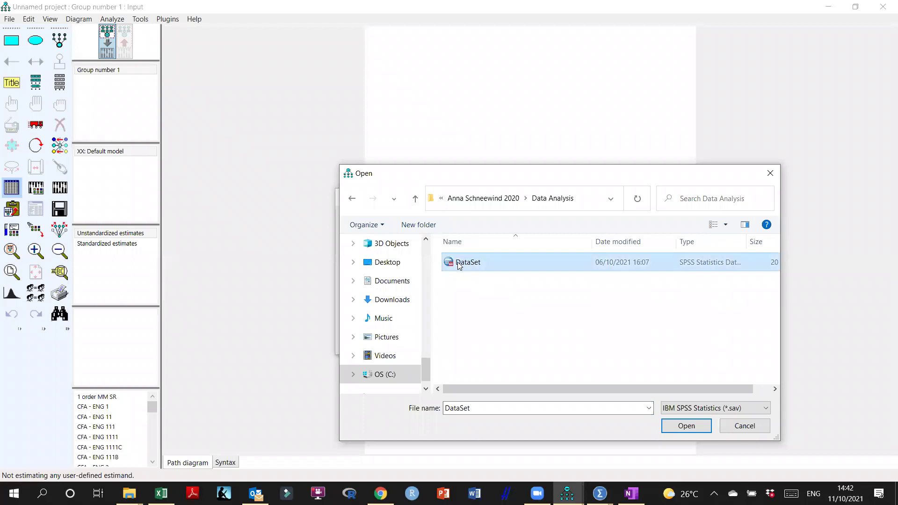
pyautogui.click(683, 427)
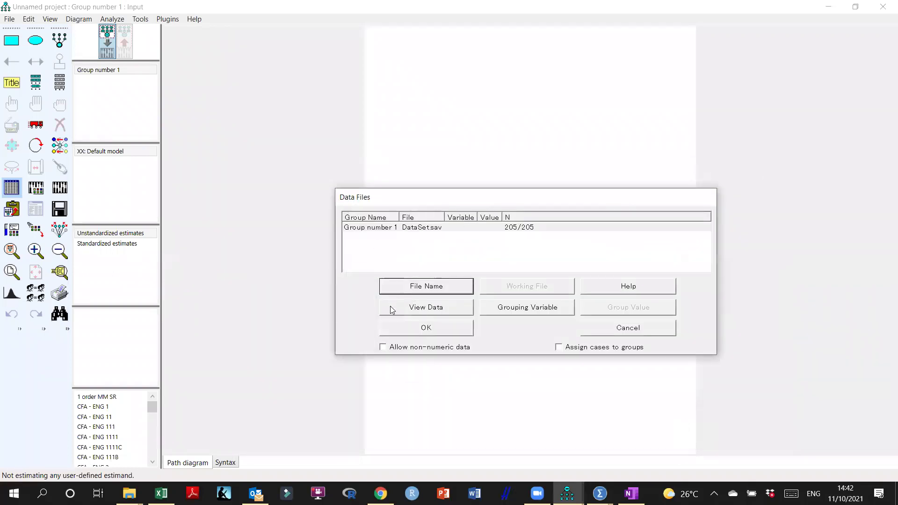
pyautogui.click(420, 329)
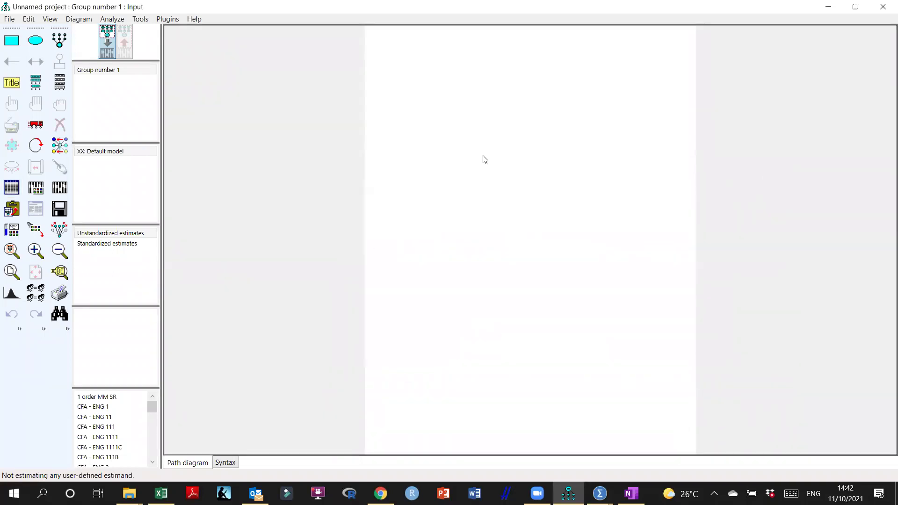
# Run the Pattern Matrix Model Builder plugin and copy the Pattern Matrix table from the SPSS factor analysis output.
pyautogui.click(167, 19)
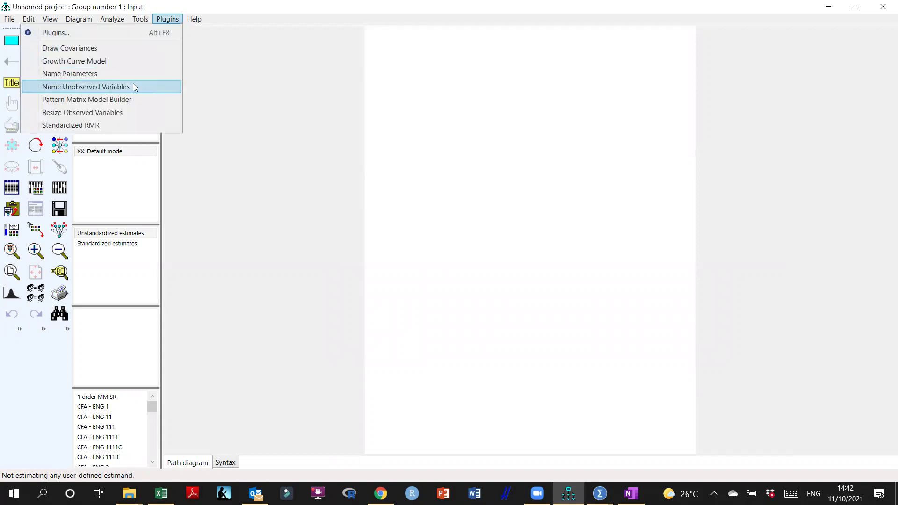
pyautogui.click(100, 100)
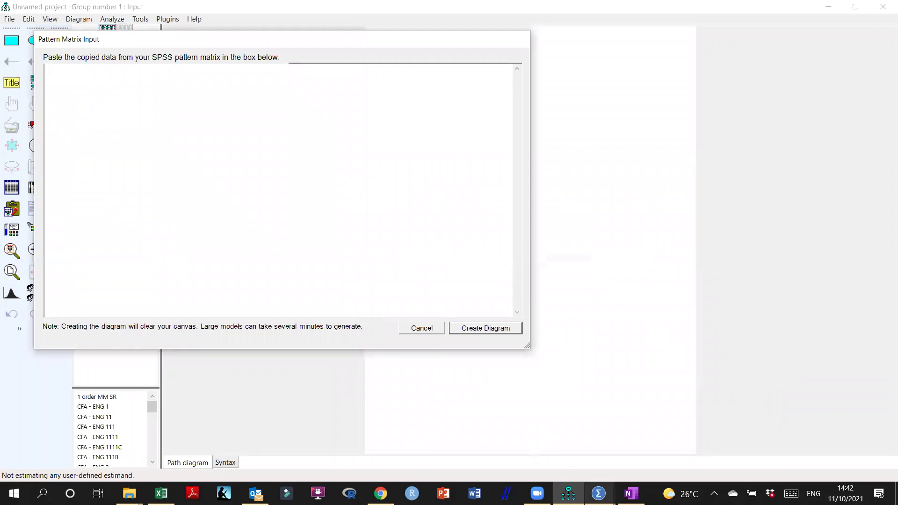
pyautogui.click(600, 493)
pyautogui.click(662, 446)
pyautogui.scroll(1, 312, 167)
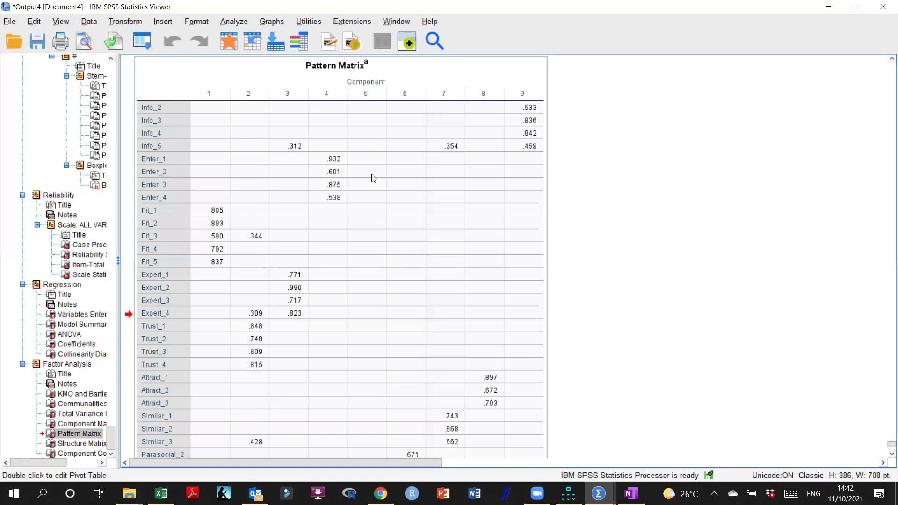
pyautogui.rightClick(374, 178)
pyautogui.click(397, 200)
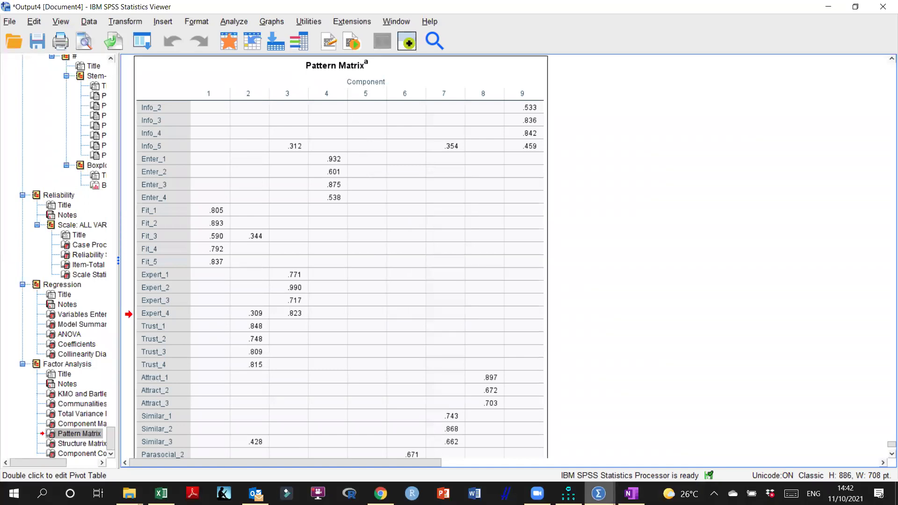
# Paste the copied table into the plugin's Pattern Matrix Input in Amos and create the diagram.
pyautogui.click(568, 494)
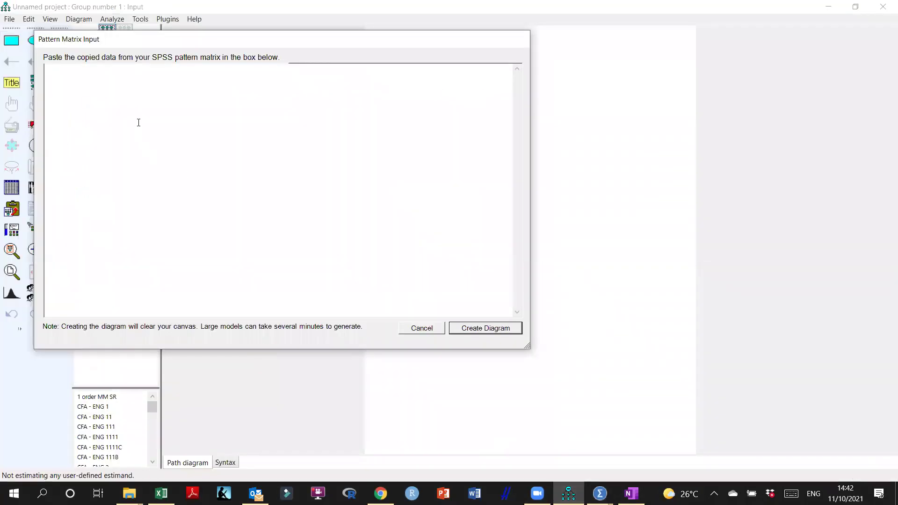
pyautogui.hotkey('ctrl', 'v')
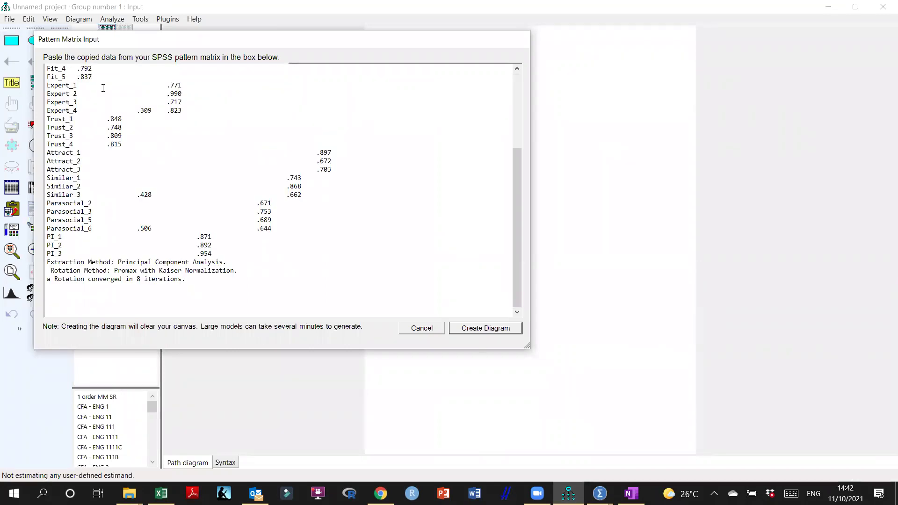
pyautogui.click(488, 329)
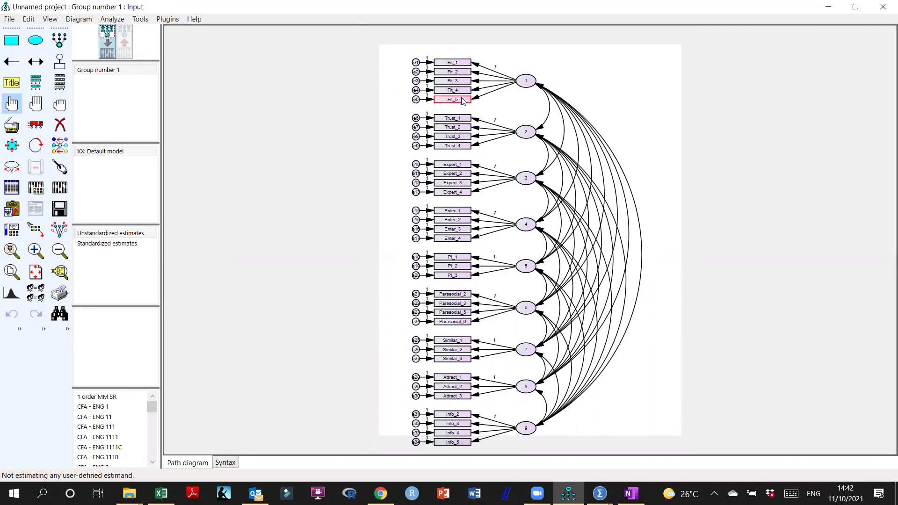
# Draw a new latent variable with four indicators and their error terms beside factor 1 of the generated model.
pyautogui.click(59, 40)
pyautogui.moveTo(633, 93); pyautogui.dragTo(680, 109)
pyautogui.click(655, 102)
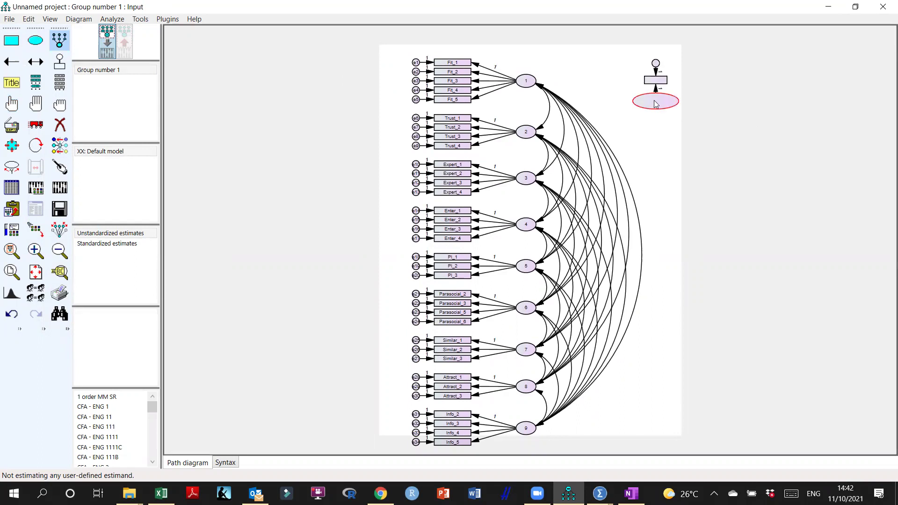
pyautogui.click(656, 103)
pyautogui.click(655, 103)
pyautogui.click(655, 103)
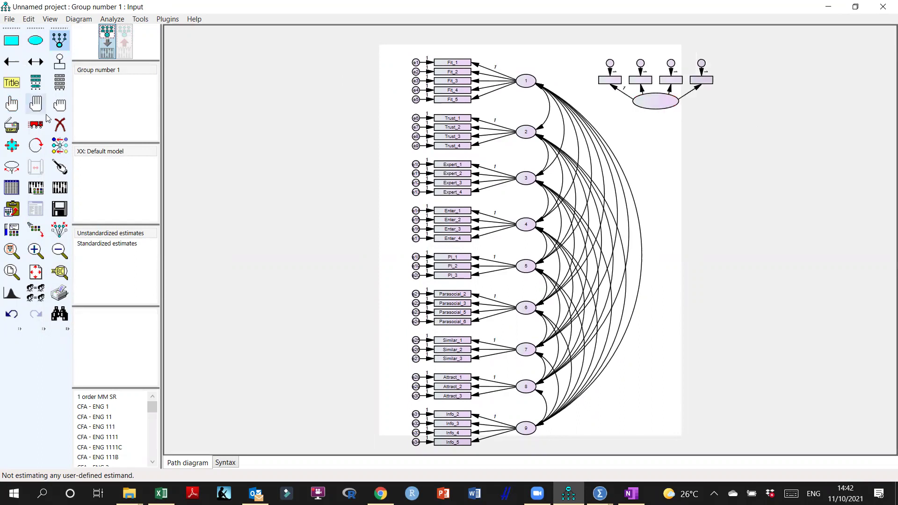
# Rotate the new latent variable's indicators to its left side and move the whole group clear of the model with symmetries preserved.
pyautogui.click(35, 145)
pyautogui.click(652, 103)
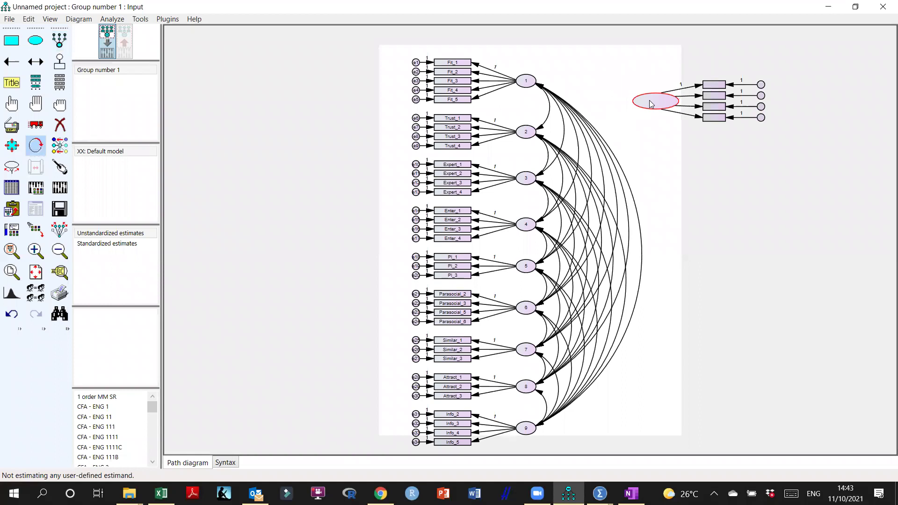
pyautogui.click(652, 103)
pyautogui.click(652, 103)
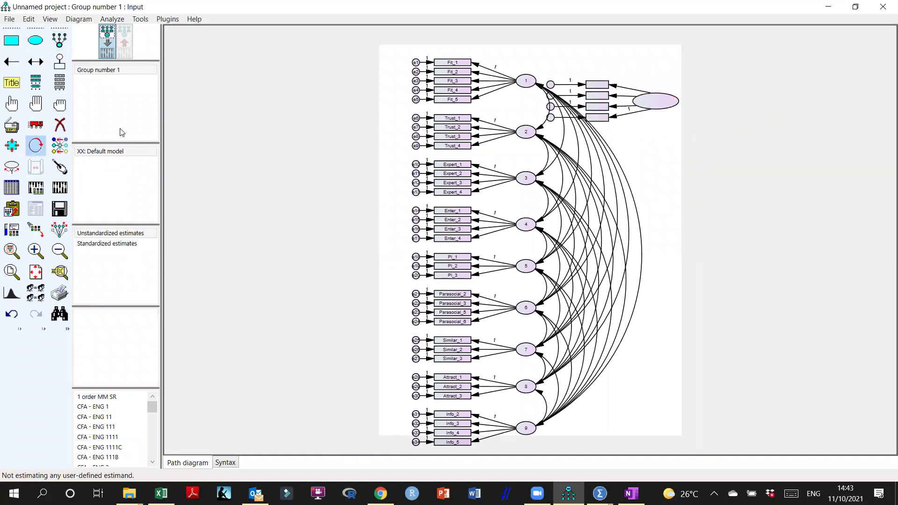
pyautogui.click(35, 125)
pyautogui.moveTo(655, 101); pyautogui.dragTo(729, 77)
pyautogui.click(60, 229)
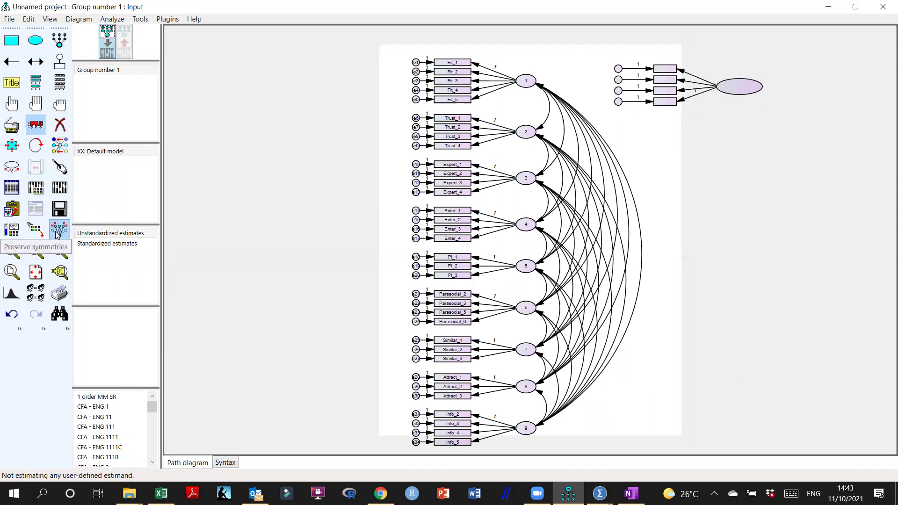
# List the dataset's variables and assign Info_1 and Info_2 to the new latent variable's first two indicators.
pyautogui.click(60, 82)
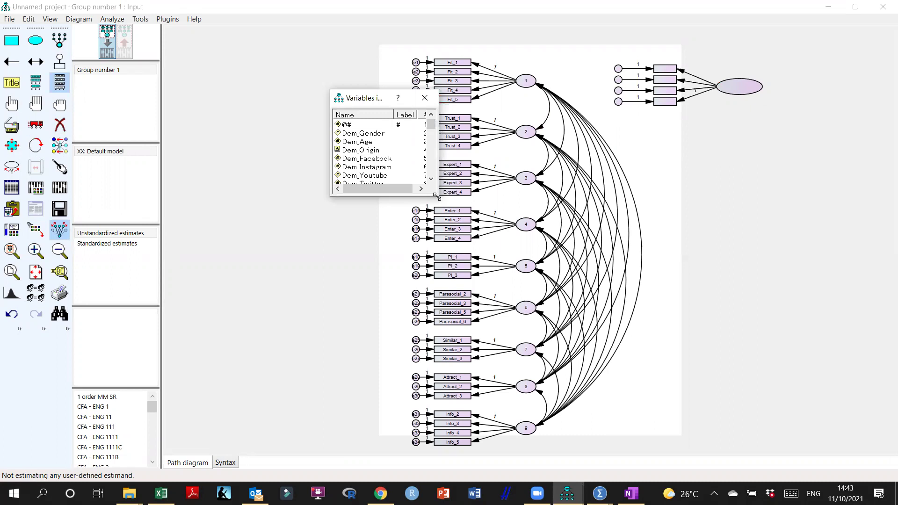
pyautogui.moveTo(437, 196); pyautogui.dragTo(509, 465)
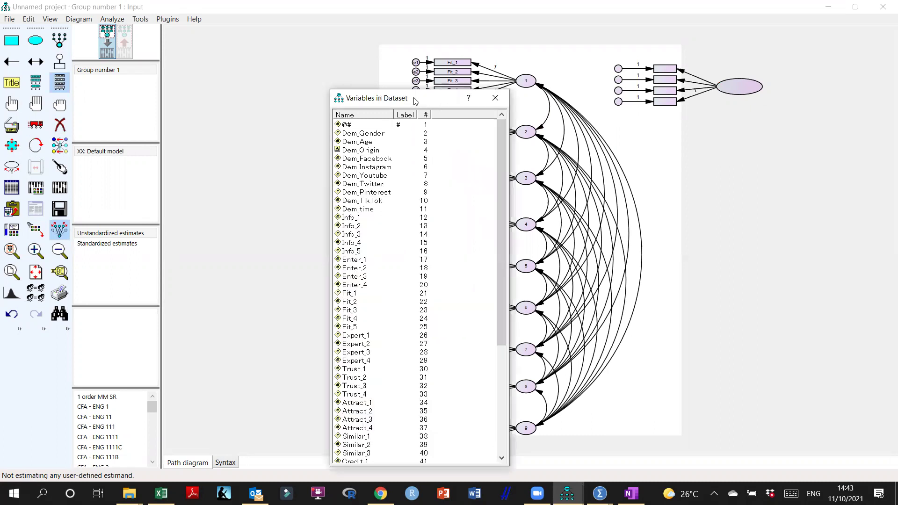
pyautogui.moveTo(414, 101); pyautogui.dragTo(303, 37)
pyautogui.moveTo(240, 152); pyautogui.dragTo(659, 73)
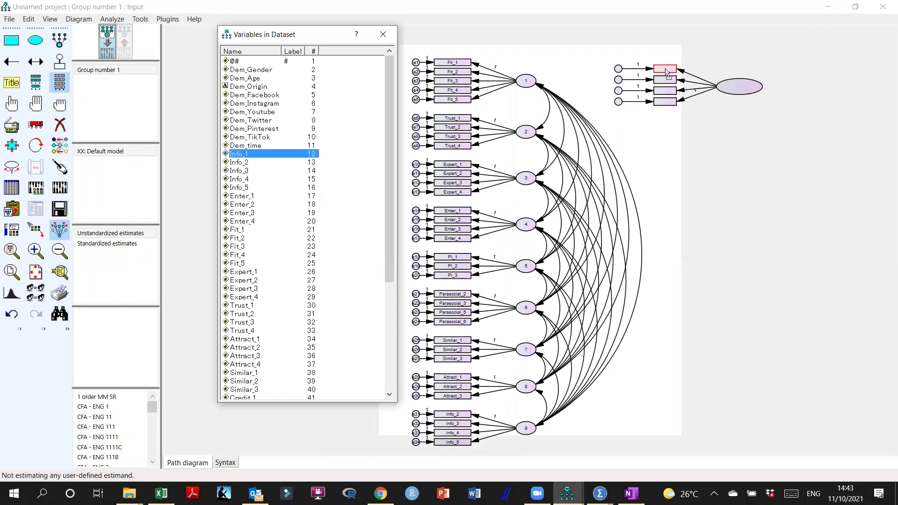
pyautogui.moveTo(243, 163); pyautogui.dragTo(657, 83)
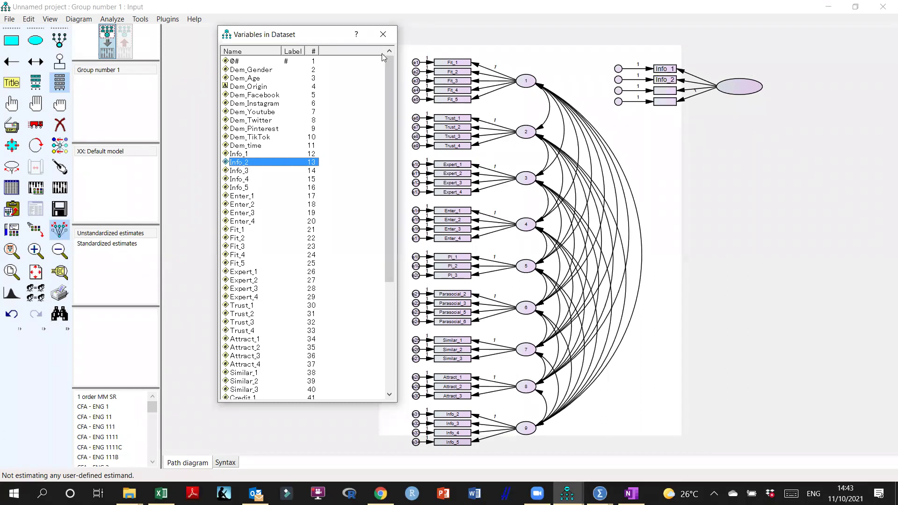
# Close the dataset variable list and name all unobserved variables automatically with the Name Unobserved Variables plugin.
pyautogui.click(383, 34)
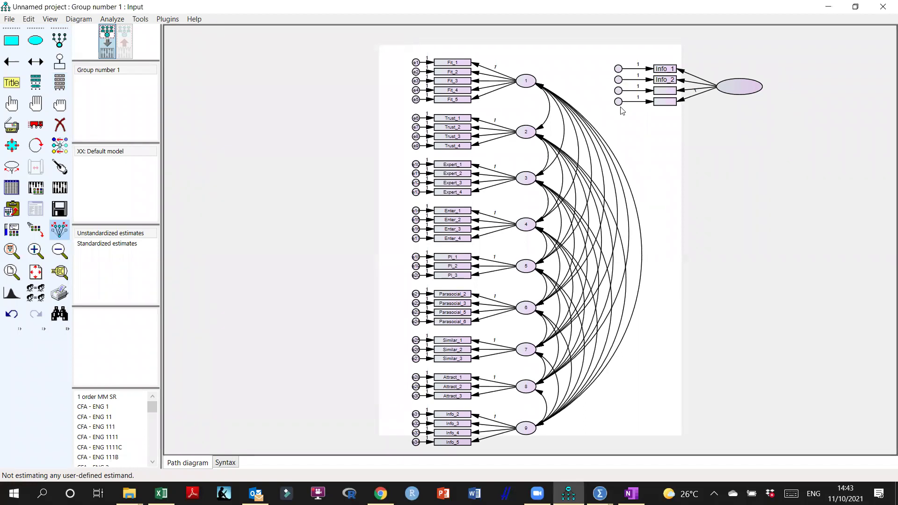
pyautogui.click(167, 19)
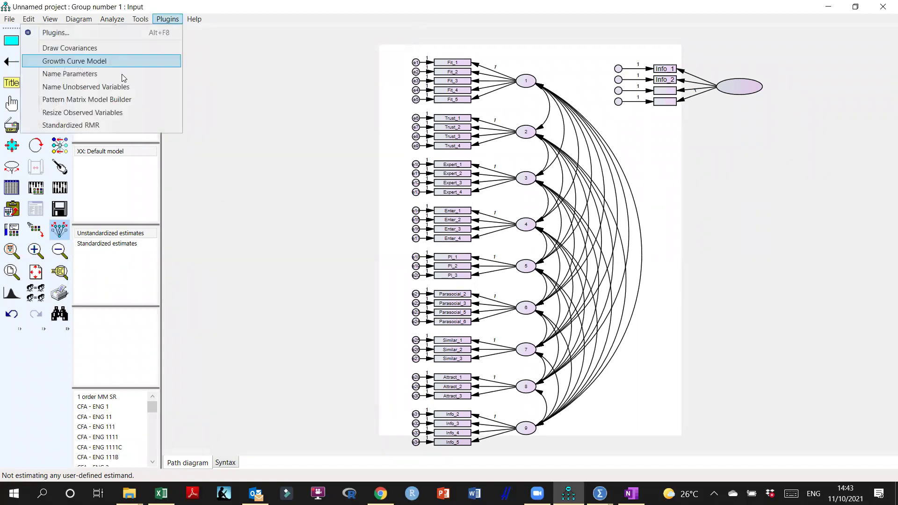
pyautogui.click(91, 87)
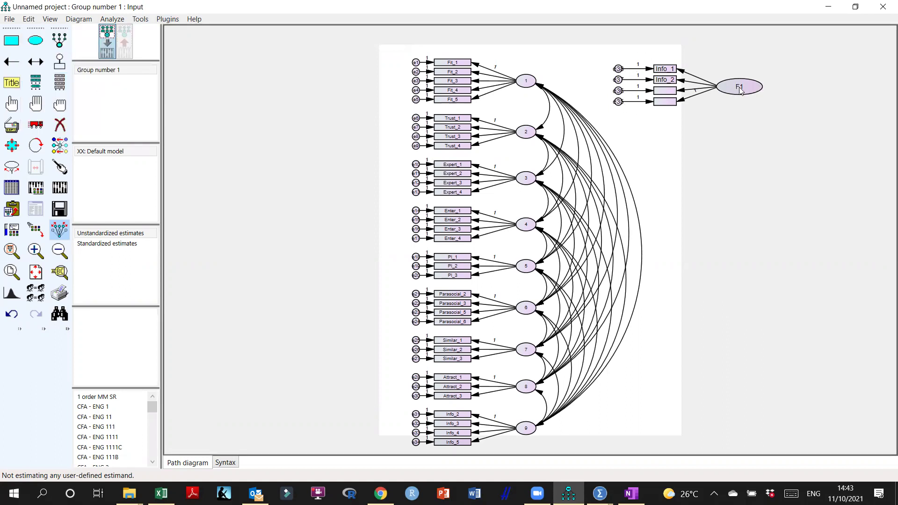
# Rename the manually drawn latent variable F1 to Info_Quality in its object properties.
pyautogui.click(11, 103)
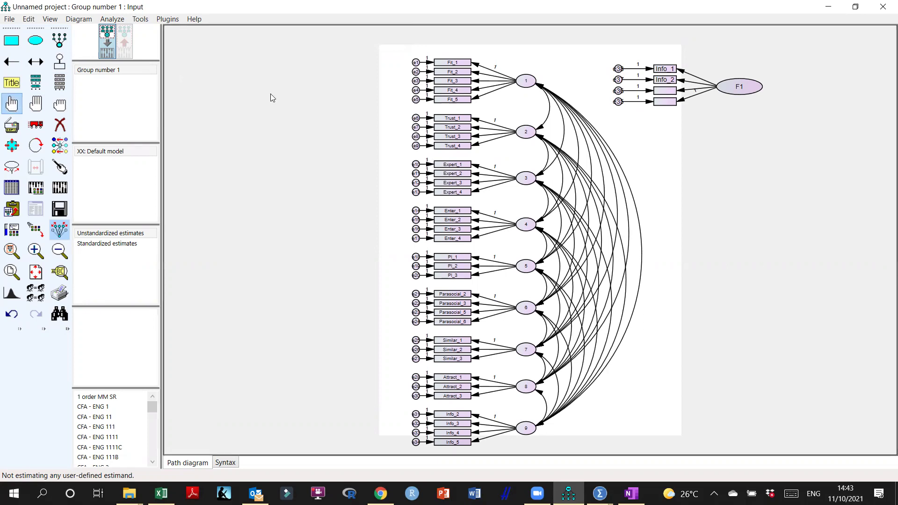
pyautogui.rightClick(745, 94)
pyautogui.click(603, 96)
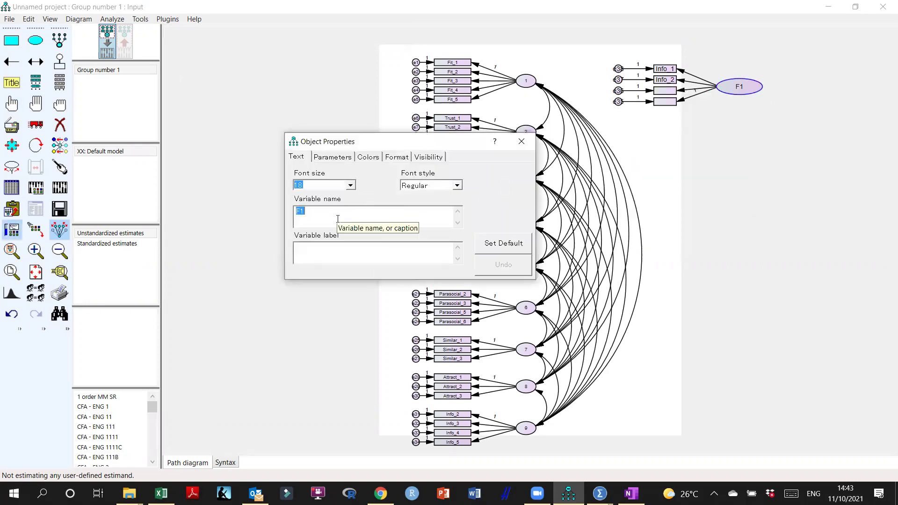
pyautogui.write('Info_Quality')
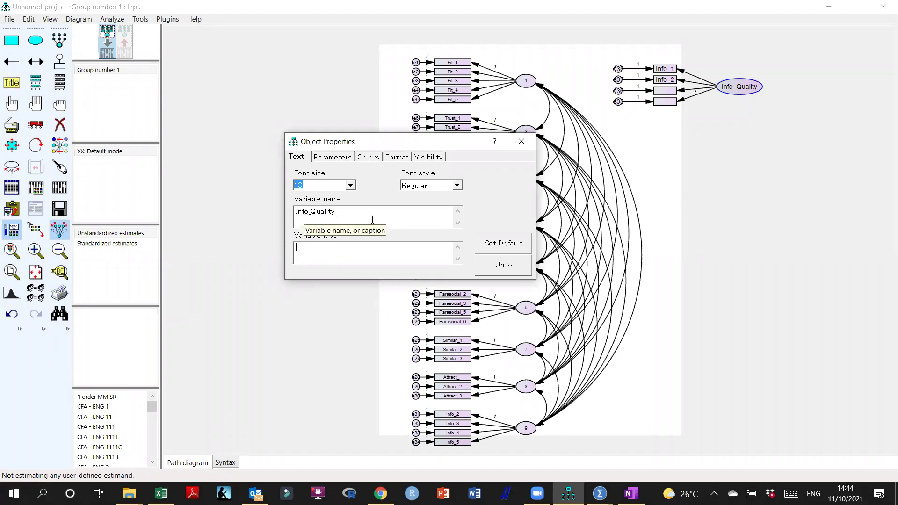
pyautogui.click(521, 141)
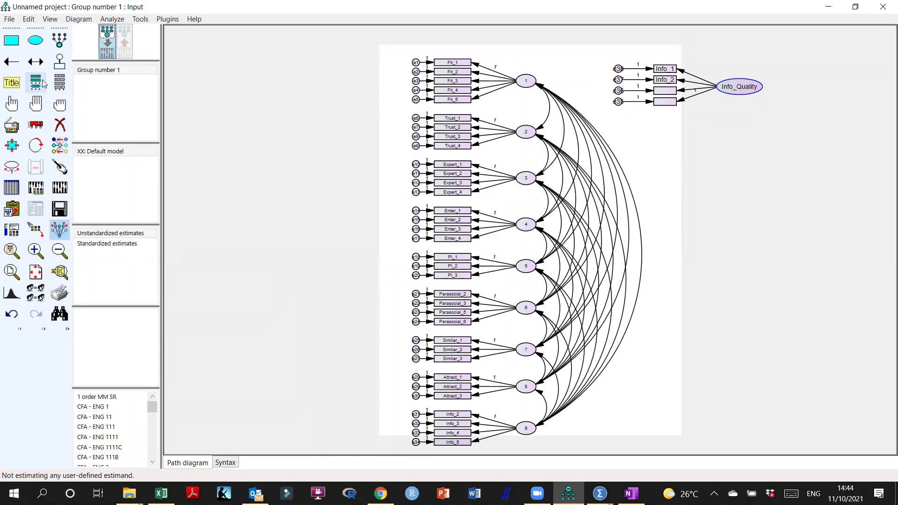
# Erase the manually drawn Info_Quality latent variable together with its four indicators and their error terms.
pyautogui.click(38, 71)
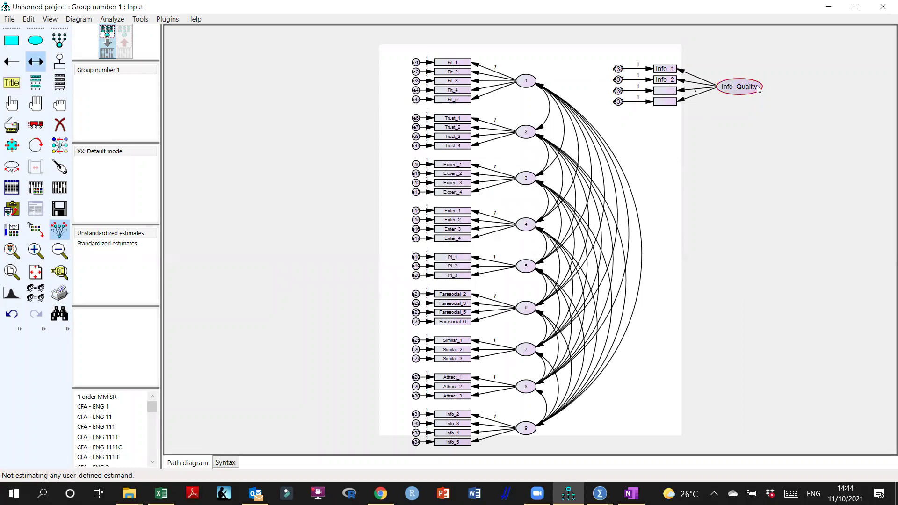
pyautogui.moveTo(785, 154)
pyautogui.mouseDown()
pyautogui.moveTo(768, 187)
pyautogui.moveTo(785, 188)
pyautogui.moveTo(764, 224)
pyautogui.moveTo(755, 91)
pyautogui.moveTo(768, 187)
pyautogui.moveTo(782, 175)
pyautogui.moveTo(774, 146)
pyautogui.mouseUp()
pyautogui.click(59, 125)
pyautogui.click(747, 89)
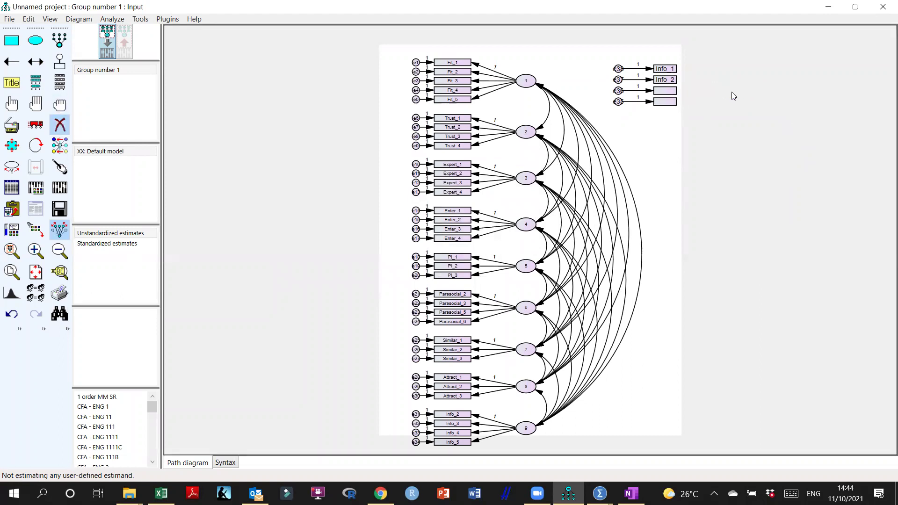
pyautogui.click(665, 101)
pyautogui.click(665, 90)
pyautogui.click(666, 80)
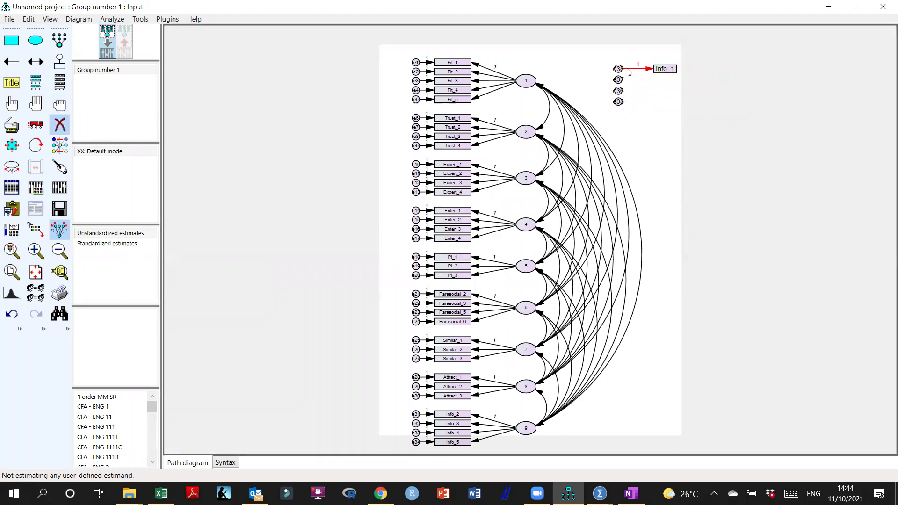
pyautogui.click(671, 71)
pyautogui.click(619, 69)
pyautogui.click(619, 80)
pyautogui.click(618, 90)
pyautogui.click(618, 102)
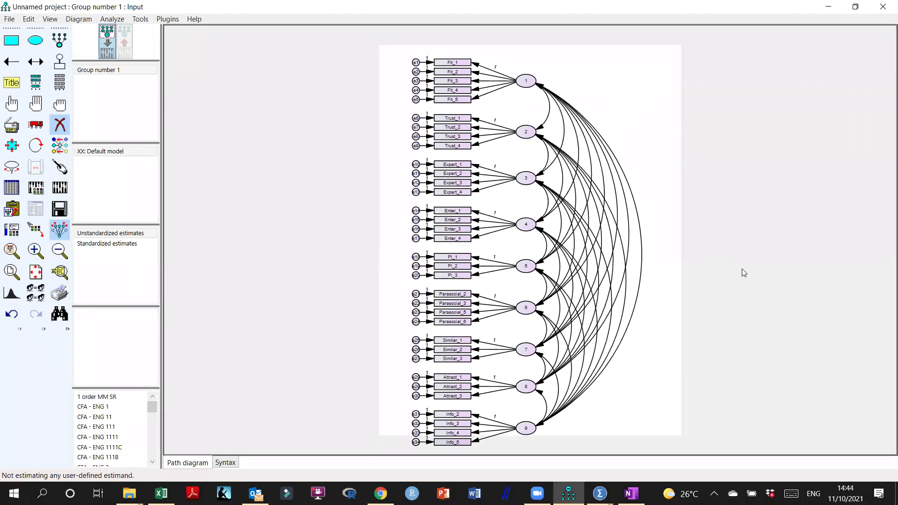
# Move all nine factors with their indicators upward and closer together so the whole model fits on the page.
pyautogui.click(35, 124)
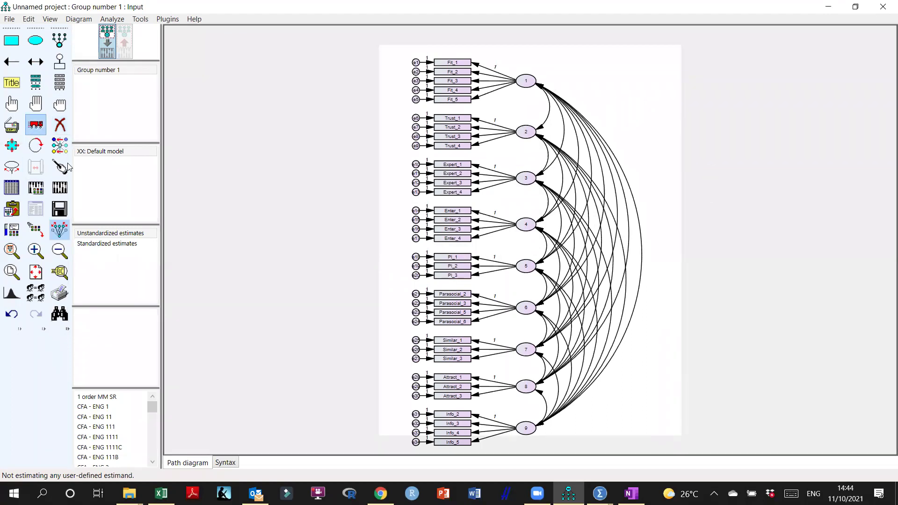
pyautogui.moveTo(529, 84); pyautogui.dragTo(530, 75)
pyautogui.moveTo(531, 133); pyautogui.dragTo(530, 119)
pyautogui.moveTo(530, 179); pyautogui.dragTo(531, 161)
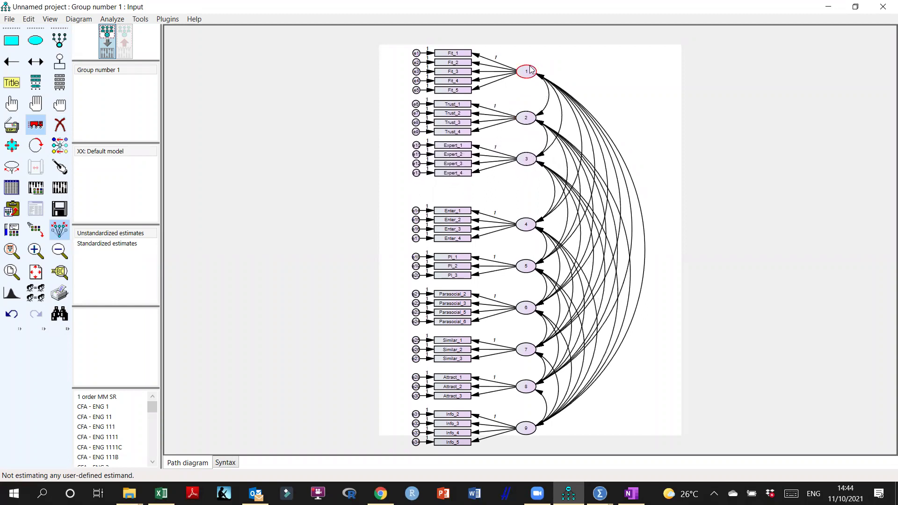
pyautogui.moveTo(529, 225); pyautogui.dragTo(530, 201)
pyautogui.moveTo(530, 266); pyautogui.dragTo(530, 240)
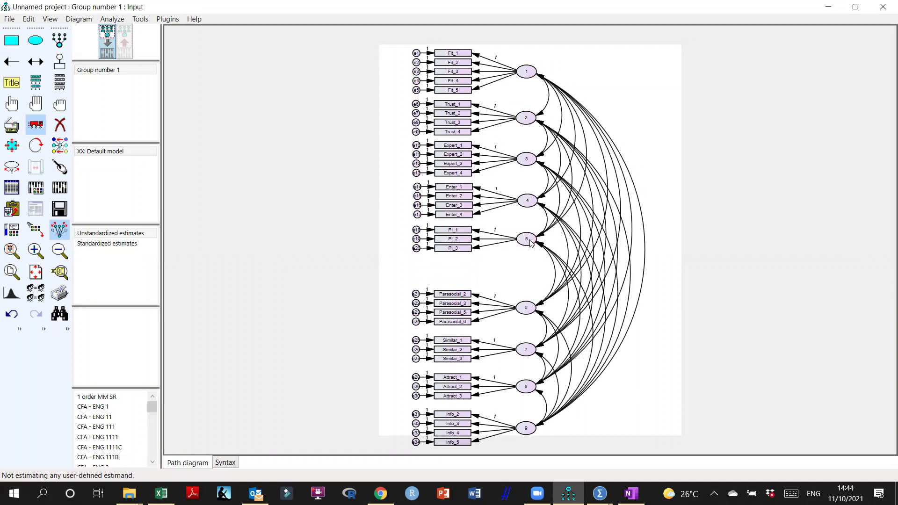
pyautogui.moveTo(530, 307); pyautogui.dragTo(529, 276)
pyautogui.moveTo(528, 349); pyautogui.dragTo(529, 316)
pyautogui.moveTo(529, 386); pyautogui.dragTo(531, 346)
pyautogui.moveTo(532, 430); pyautogui.dragTo(535, 384)
# Set both the variable name and the variable label of factor 1 to Brand_fit.
pyautogui.click(12, 105)
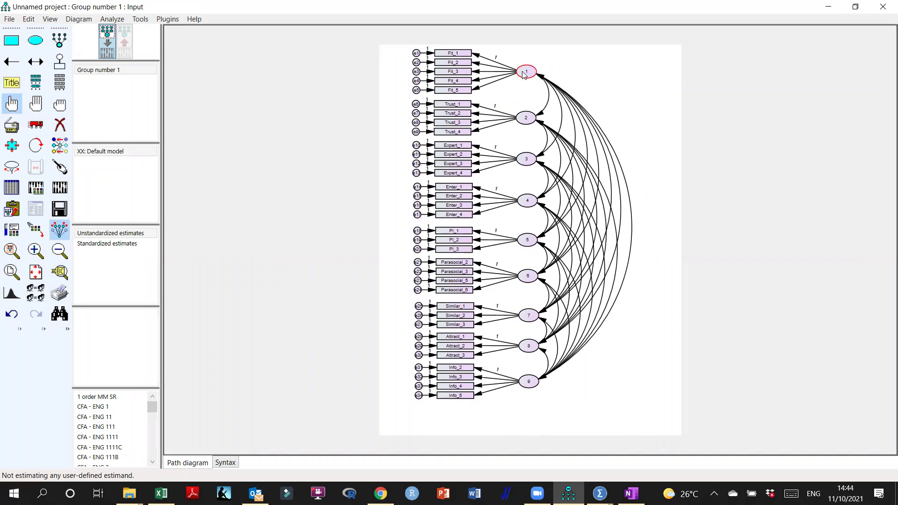
pyautogui.rightClick(518, 76)
pyautogui.click(497, 79)
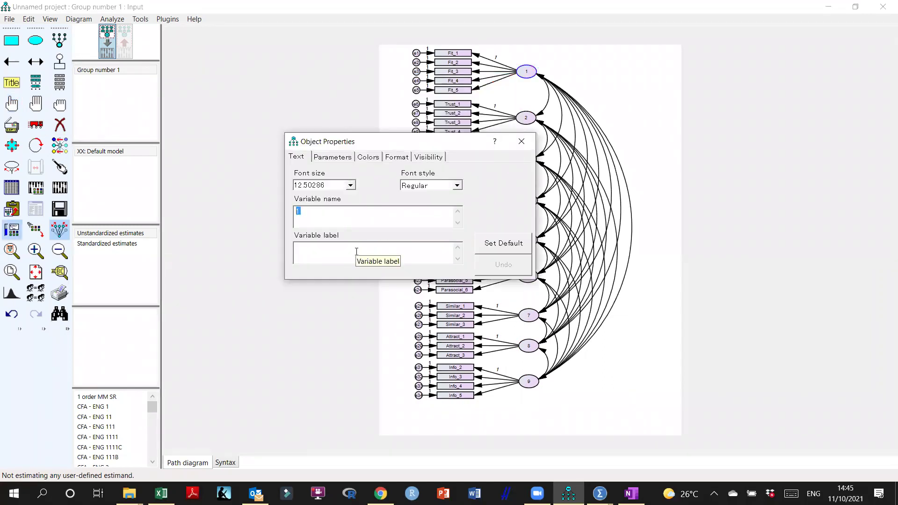
pyautogui.write('B')
pyautogui.moveTo(356, 214); pyautogui.dragTo(261, 217)
pyautogui.hotkey('ctrl', 'c')
pyautogui.click(323, 252)
pyautogui.hotkey('ctrl', 'v')
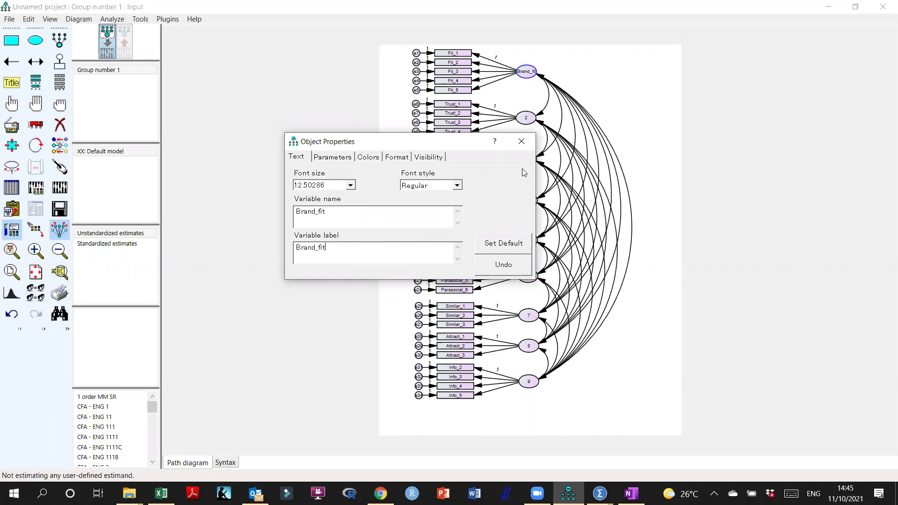
pyautogui.click(522, 142)
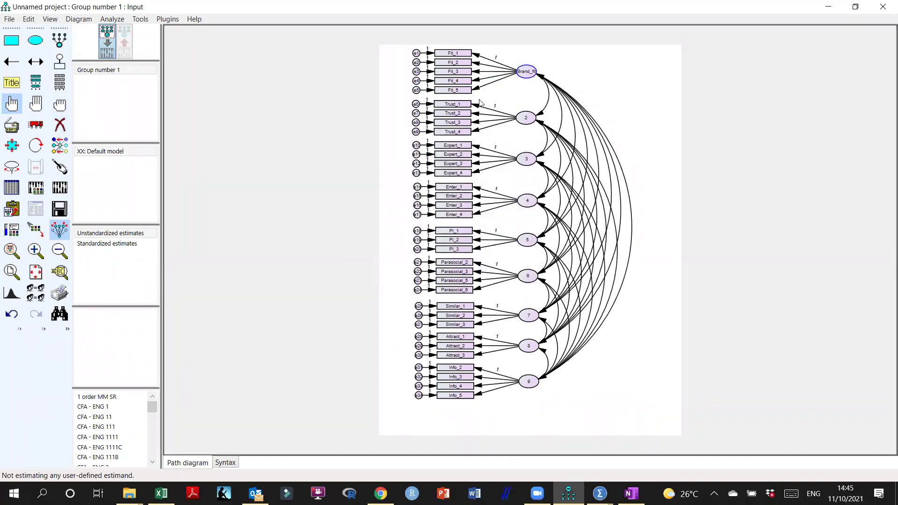
# Set both the variable name and the variable label of factor 2 to Trust.
pyautogui.rightClick(520, 118)
pyautogui.click(404, 125)
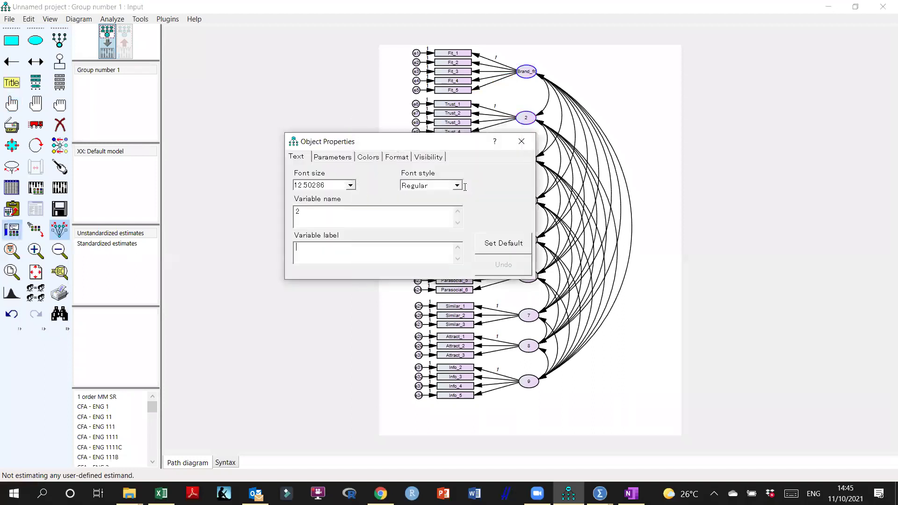
pyautogui.write('TrusTrust')
pyautogui.click(521, 141)
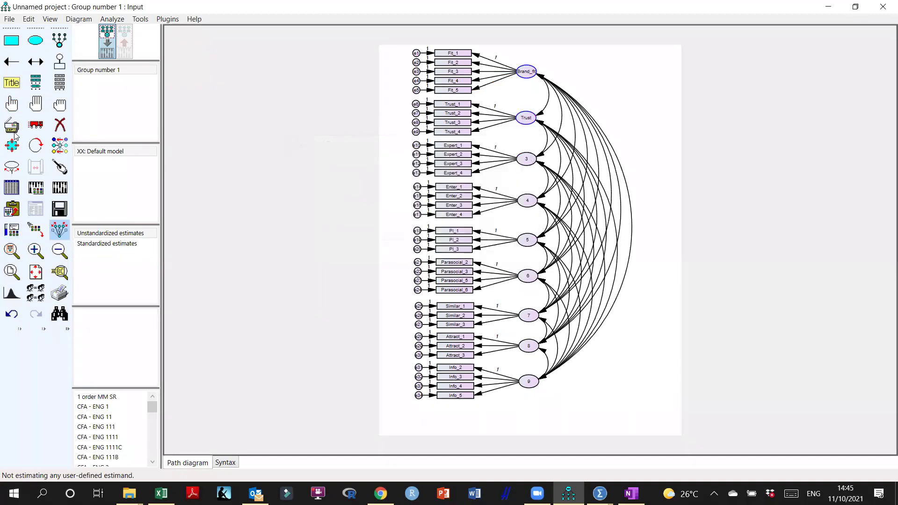
# Set both the variable name and the variable label of factor 3 to Expertise.
pyautogui.click(12, 103)
pyautogui.rightClick(528, 162)
pyautogui.click(482, 167)
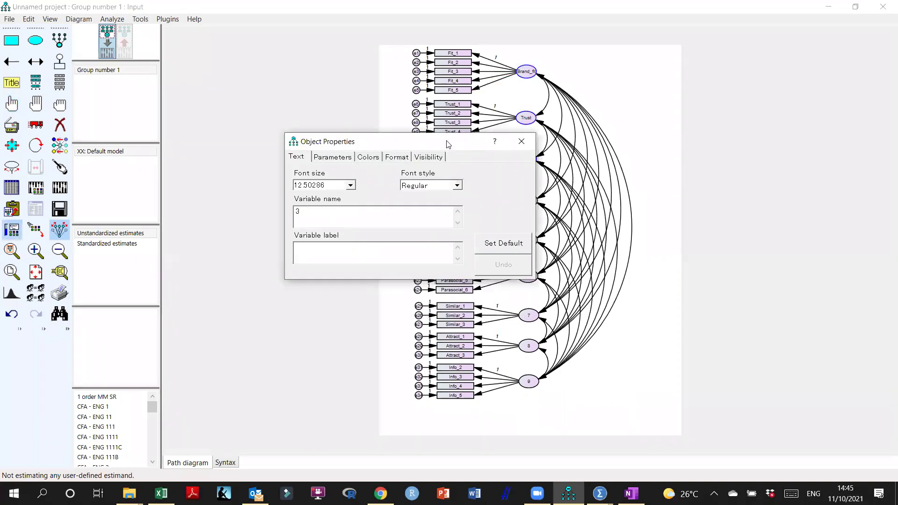
pyautogui.moveTo(447, 143); pyautogui.dragTo(505, 214)
pyautogui.write('Expertise')
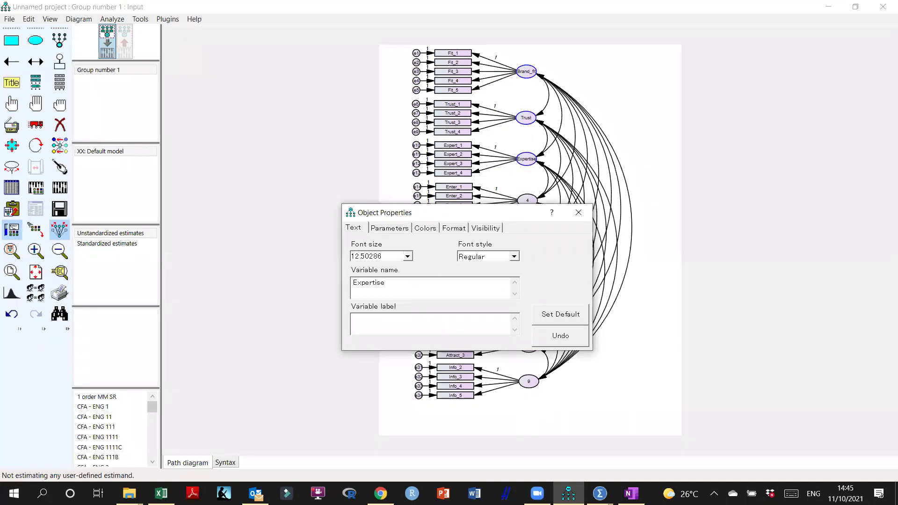
pyautogui.doubleClick(381, 284)
pyautogui.click(387, 328)
pyautogui.hotkey('ctrl', 'v')
pyautogui.click(579, 213)
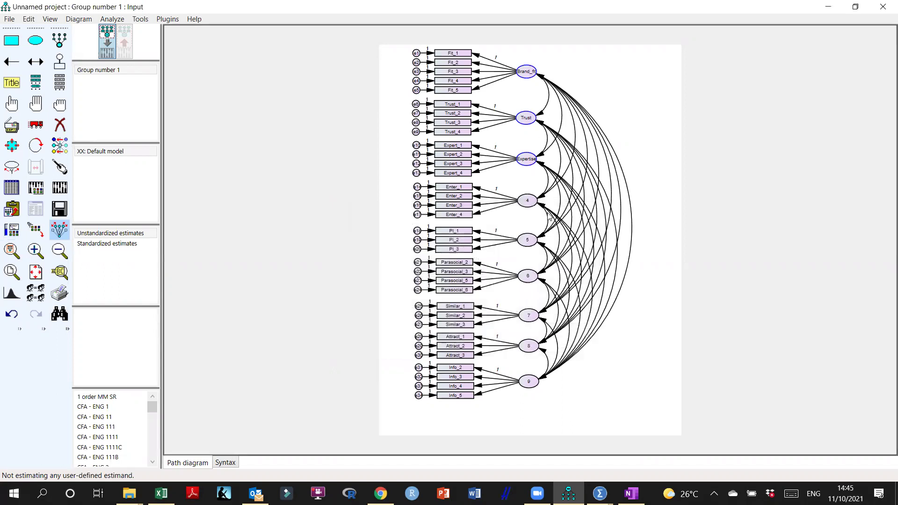
# Set both the variable name and the variable label of factor 4 to Entertainment.
pyautogui.click(12, 107)
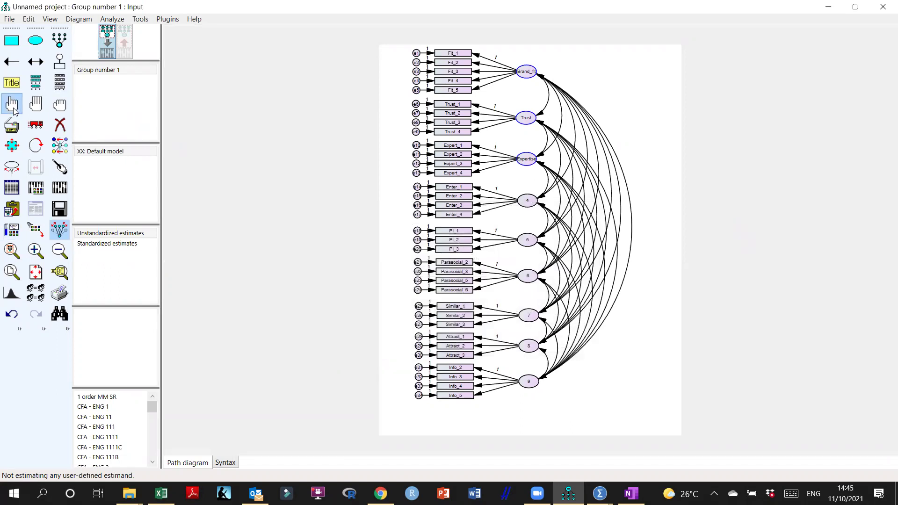
pyautogui.rightClick(531, 207)
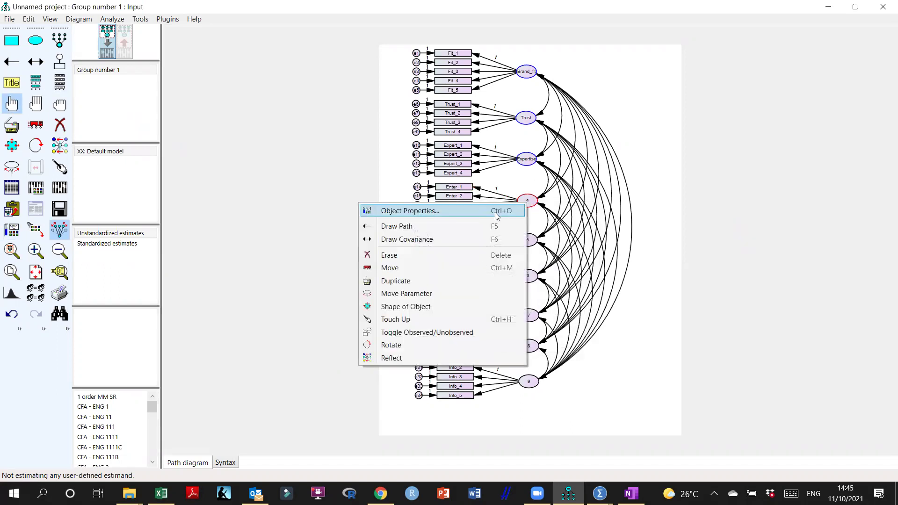
pyautogui.click(495, 213)
pyautogui.write('E')
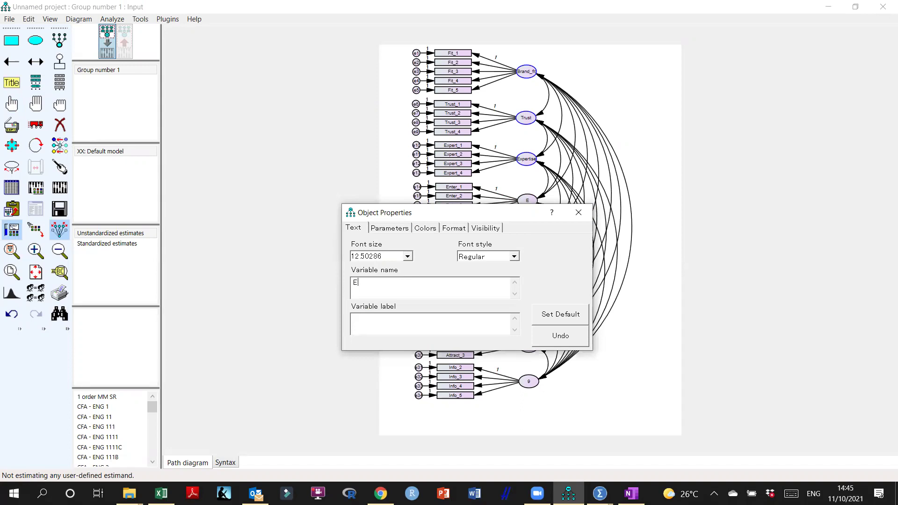
pyautogui.write('ntertainment')
pyautogui.doubleClick(383, 284)
pyautogui.click(387, 317)
pyautogui.hotkey('ctrl', 'v')
pyautogui.click(578, 213)
# Set both the variable name and the variable label of factor 5 to Purchase_Intention.
pyautogui.click(12, 103)
pyautogui.rightClick(528, 241)
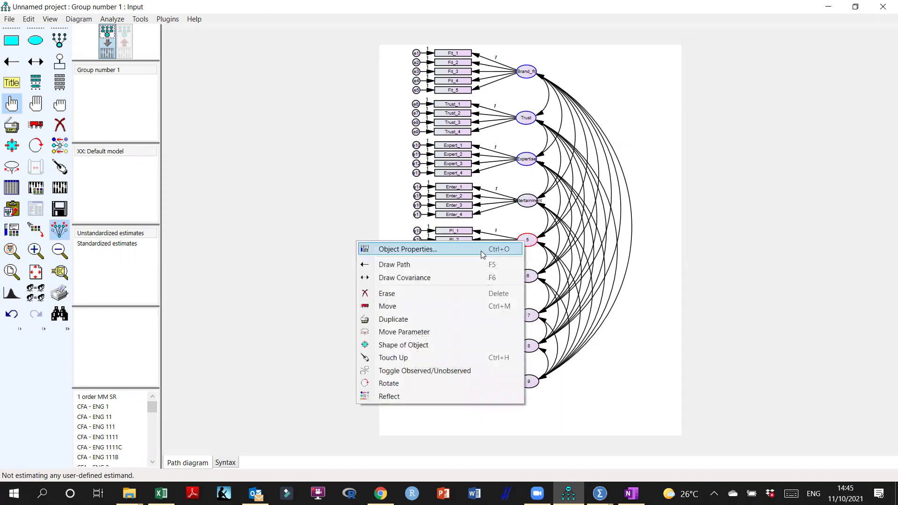
pyautogui.click(481, 250)
pyautogui.write('Purchase_Intention')
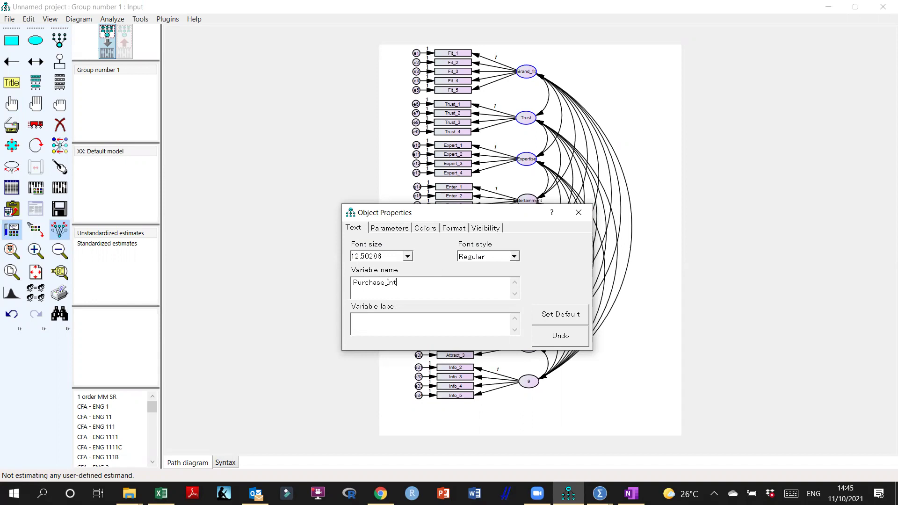
pyautogui.doubleClick(415, 283)
pyautogui.hotkey('ctrl', 'c')
pyautogui.click(417, 320)
pyautogui.hotkey('ctrl', 'v')
pyautogui.click(579, 223)
# Set both the variable name and the variable label of factor 6 to Parasocial.
pyautogui.click(12, 103)
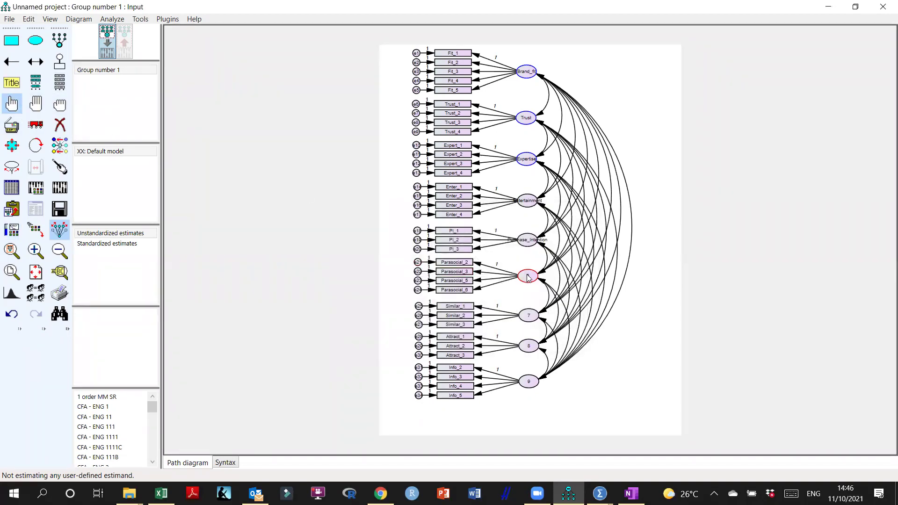
pyautogui.rightClick(528, 277)
pyautogui.click(374, 282)
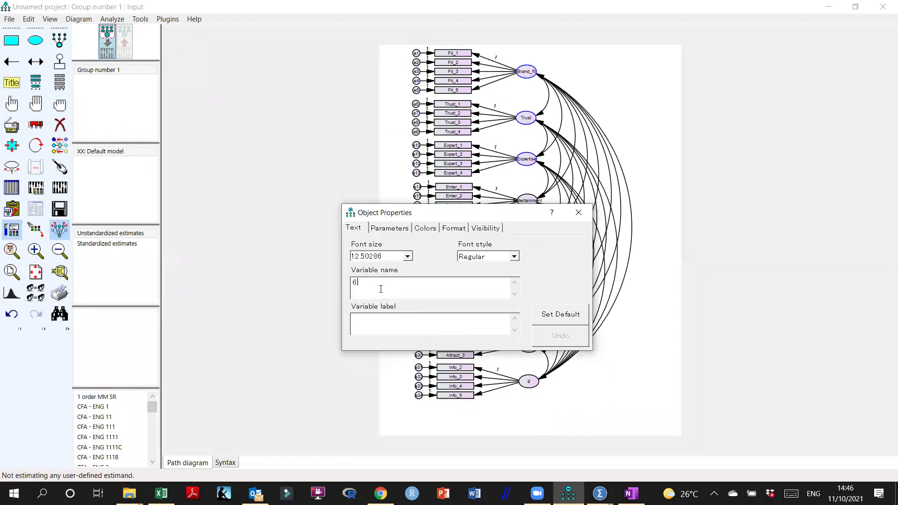
pyautogui.write('Parasocial')
pyautogui.doubleClick(370, 284)
pyautogui.click(399, 322)
pyautogui.hotkey('ctrl', 'v')
pyautogui.click(579, 213)
# Set both the variable name and the variable label of factor 7 to Similarity.
pyautogui.click(12, 104)
pyautogui.rightClick(522, 320)
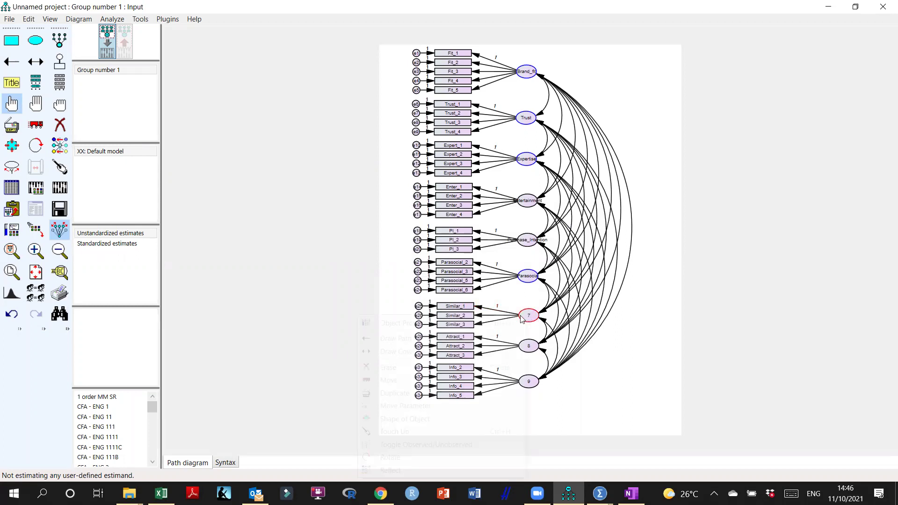
pyautogui.click(395, 324)
pyautogui.hotkey('shift', 'Home')
pyautogui.write('Si')
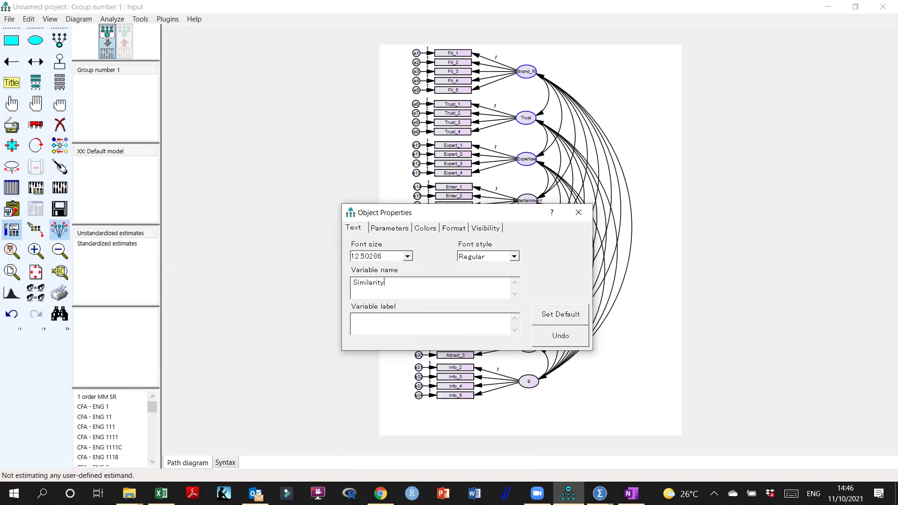
pyautogui.hotkey('shift', 'Home')
pyautogui.click(394, 322)
pyautogui.hotkey('ctrl', 'v')
pyautogui.click(579, 213)
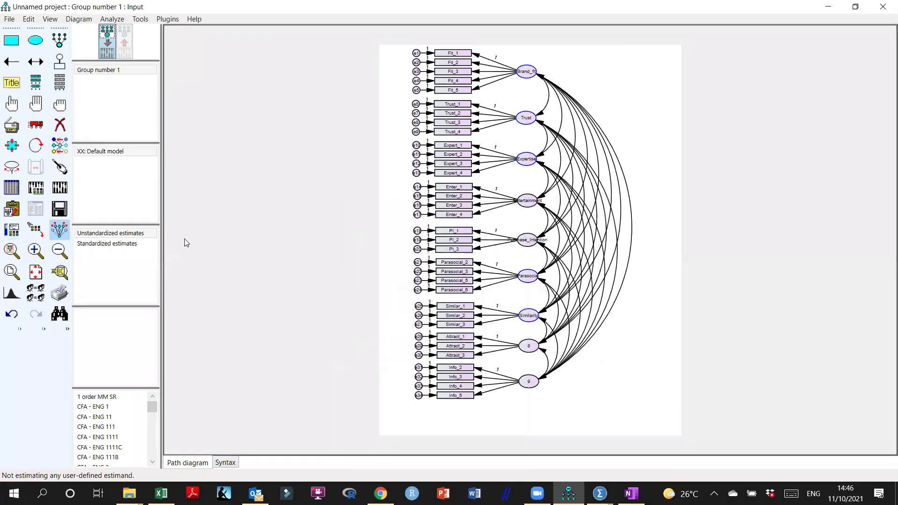
# Set both the variable name and the variable label of factor 8 to Attractiveness.
pyautogui.click(12, 104)
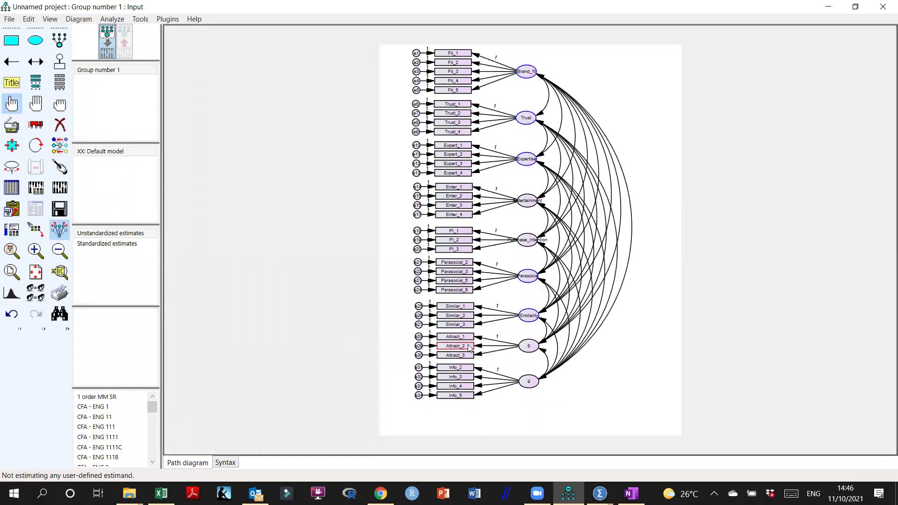
pyautogui.rightClick(527, 344)
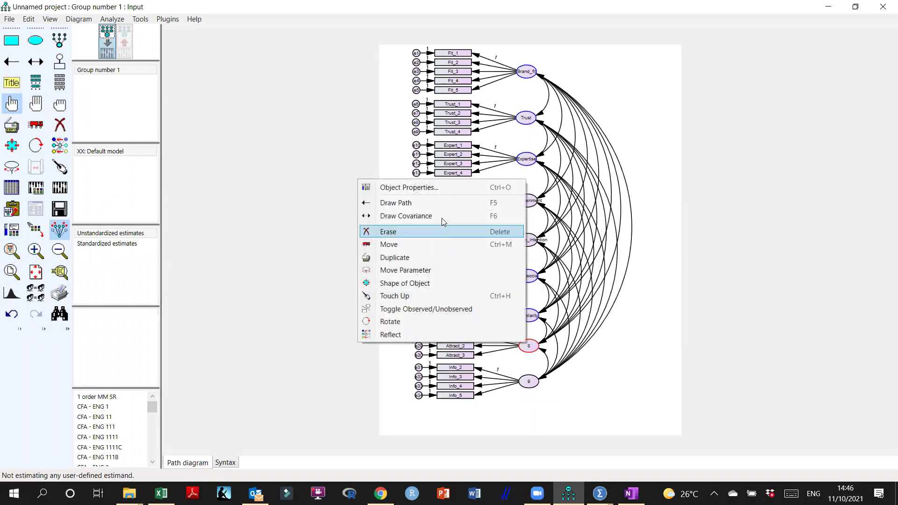
pyautogui.click(435, 189)
pyautogui.press('BackSpace')
pyautogui.write('Attractivene')
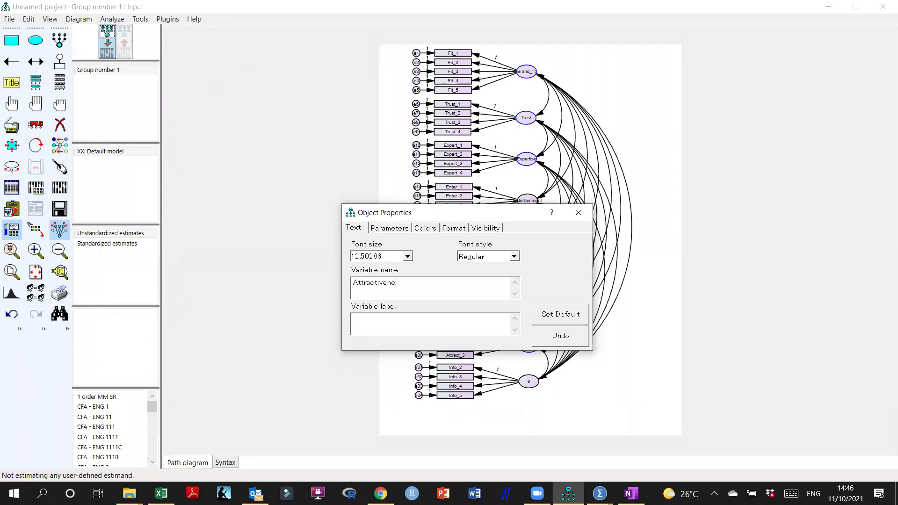
pyautogui.doubleClick(399, 282)
pyautogui.hotkey('ctrl', 'c')
pyautogui.click(401, 319)
pyautogui.hotkey('ctrl', 'v')
pyautogui.click(578, 212)
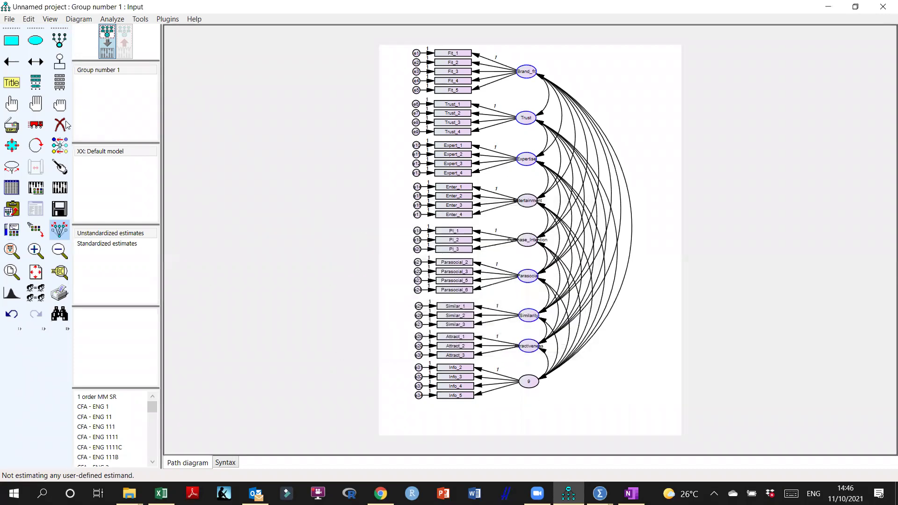
pyautogui.click(12, 103)
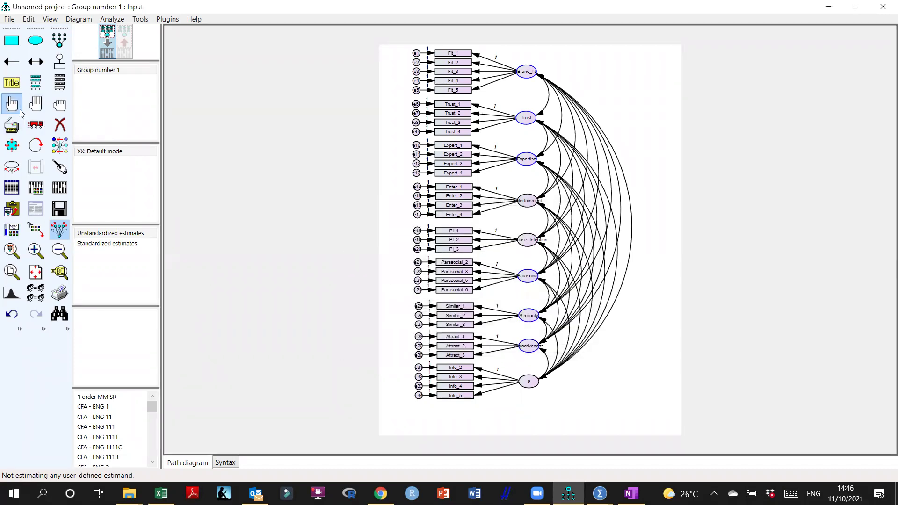
pyautogui.rightClick(523, 382)
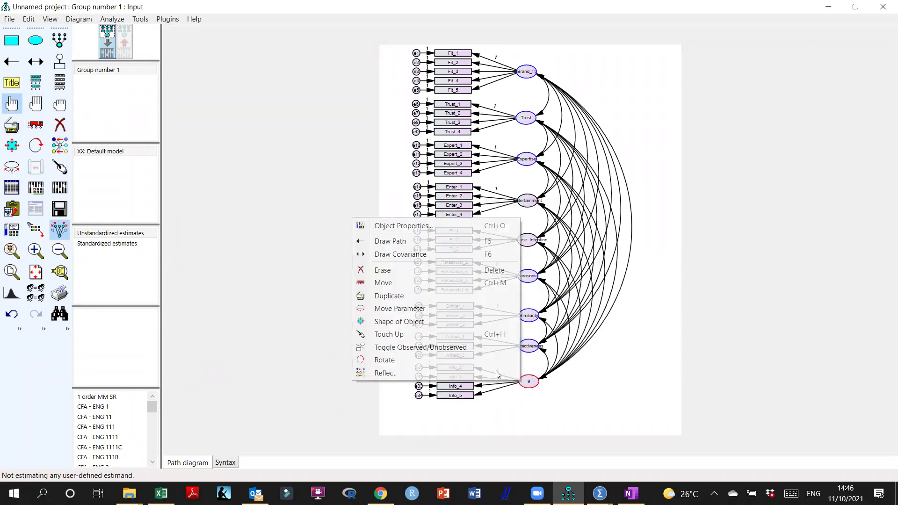
pyautogui.click(452, 229)
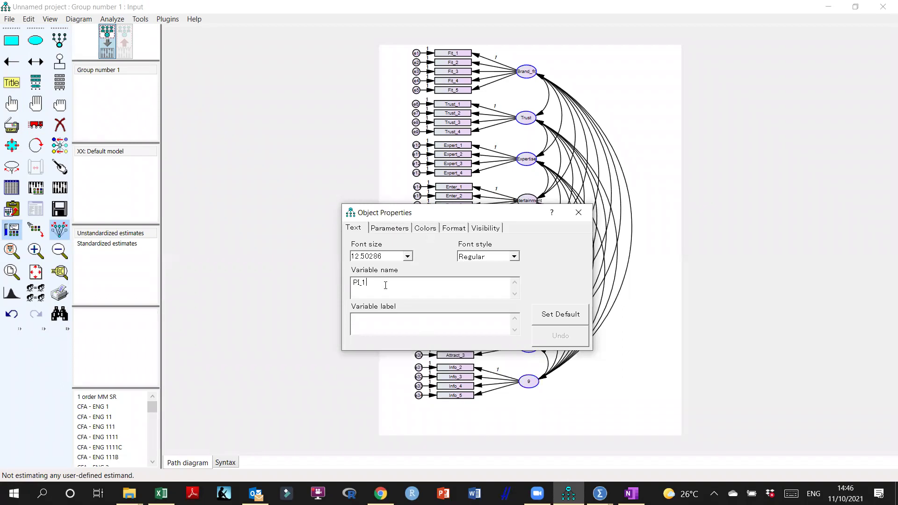
pyautogui.doubleClick(385, 286)
pyautogui.write('Info')
pyautogui.moveTo(397, 283); pyautogui.dragTo(326, 281)
pyautogui.click(391, 324)
pyautogui.hotkey('ctrl', 'v')
pyautogui.moveTo(392, 286); pyautogui.dragTo(364, 283)
pyautogui.write('V')
pyautogui.moveTo(392, 318); pyautogui.dragTo(369, 319)
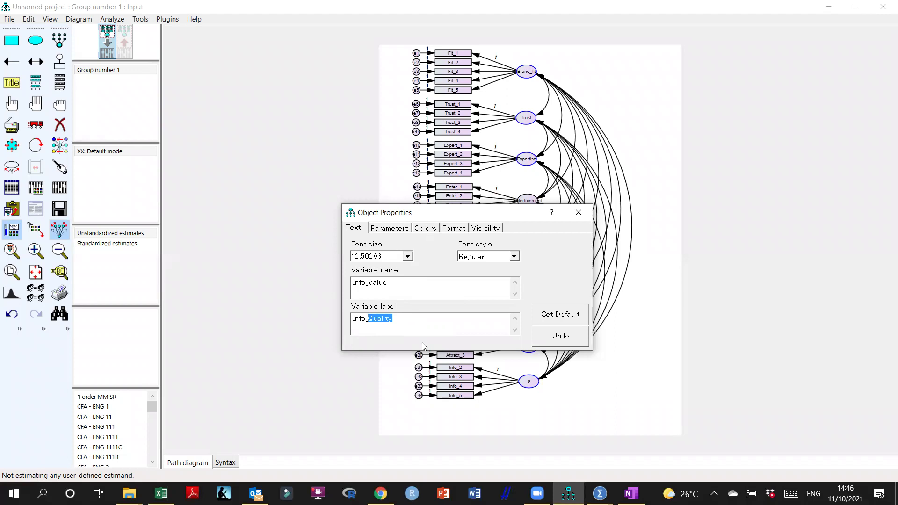
pyautogui.write('Value')
pyautogui.click(588, 213)
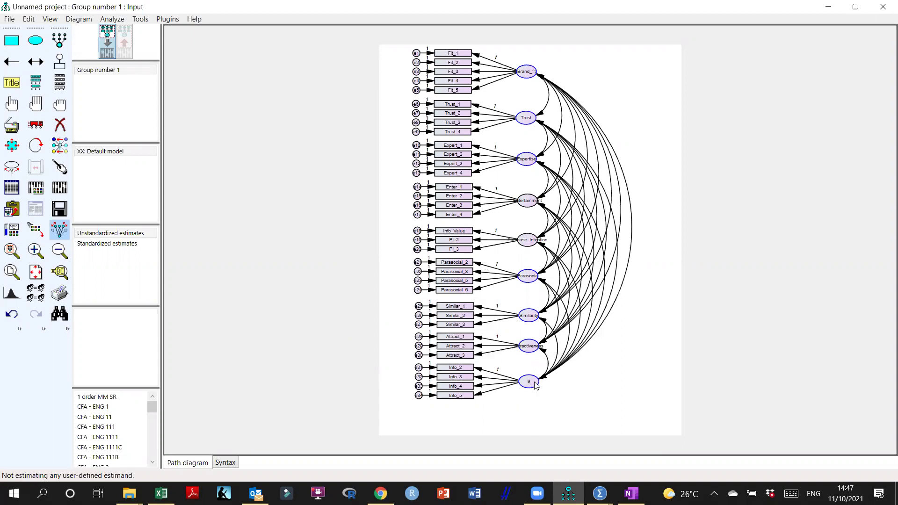
pyautogui.hotkey('ctrl', 'z')
pyautogui.click(12, 103)
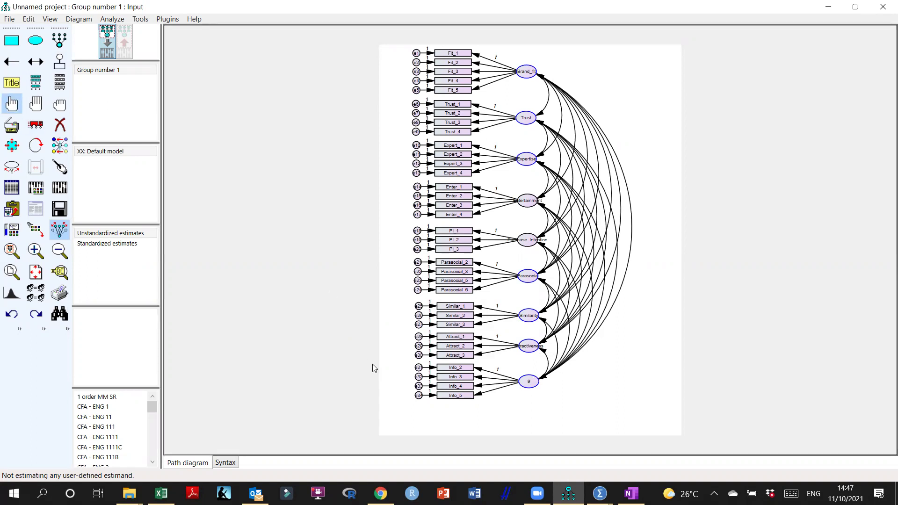
pyautogui.rightClick(533, 386)
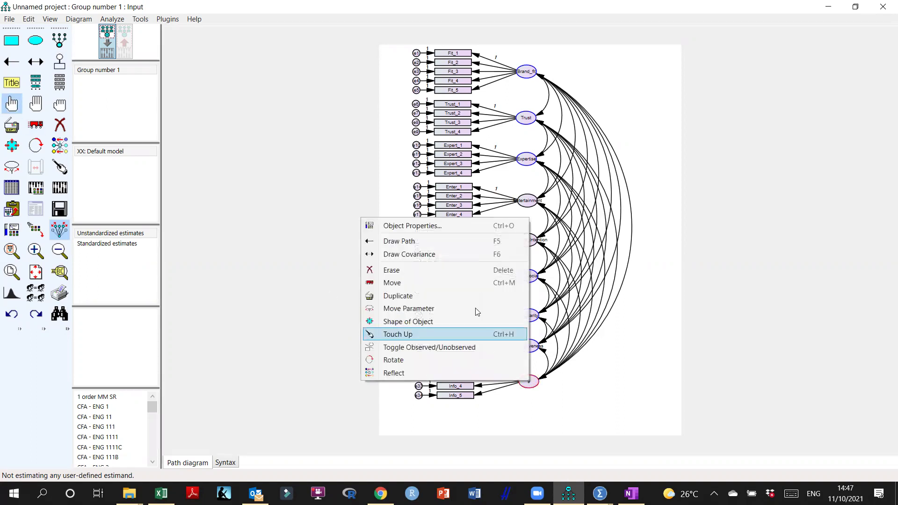
pyautogui.click(458, 228)
pyautogui.doubleClick(389, 283)
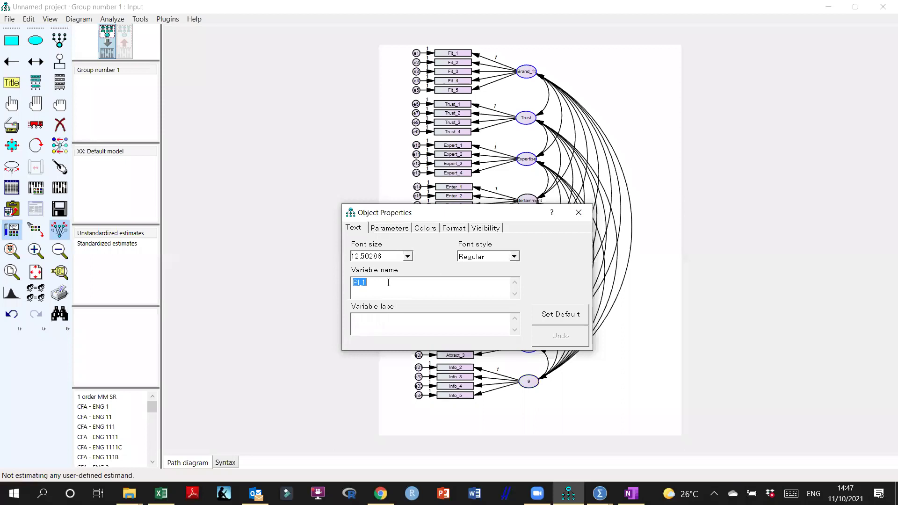
pyautogui.write('Inf')
pyautogui.moveTo(461, 282); pyautogui.dragTo(274, 283)
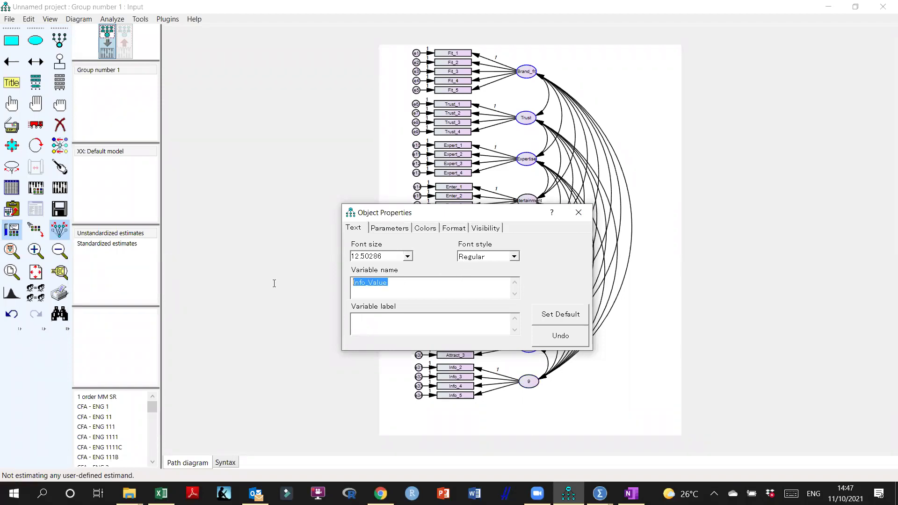
pyautogui.click(417, 323)
pyautogui.hotkey('ctrl', 'v')
pyautogui.click(583, 214)
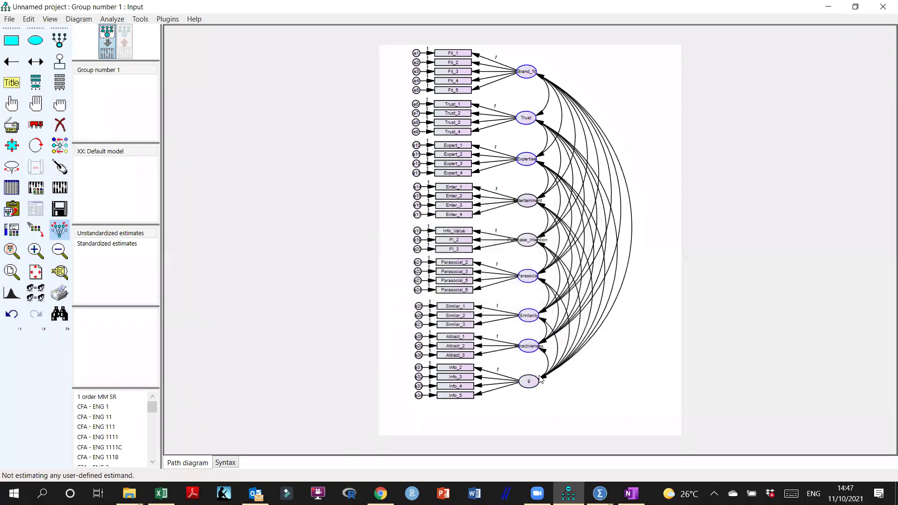
pyautogui.hotkey('ctrl', 'z')
# Set both the variable name and the variable label of factor 9 to Info_Value.
pyautogui.click(11, 104)
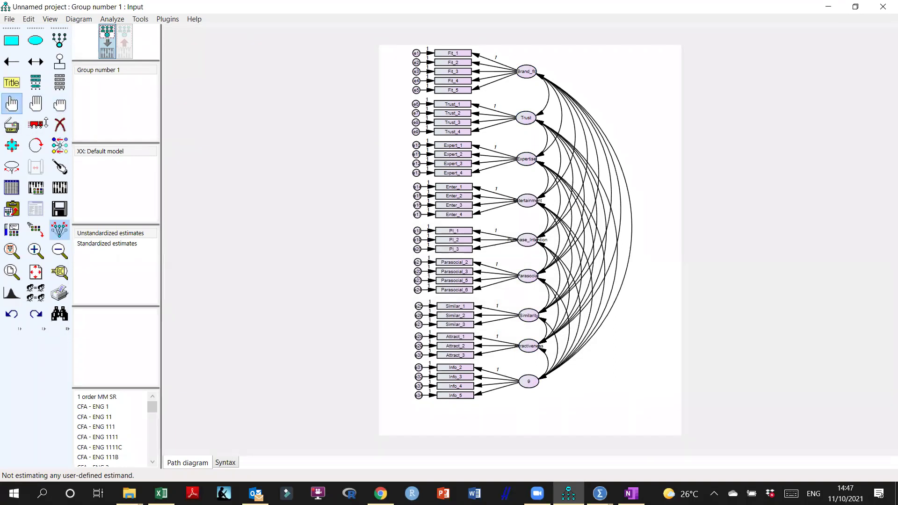
pyautogui.rightClick(529, 384)
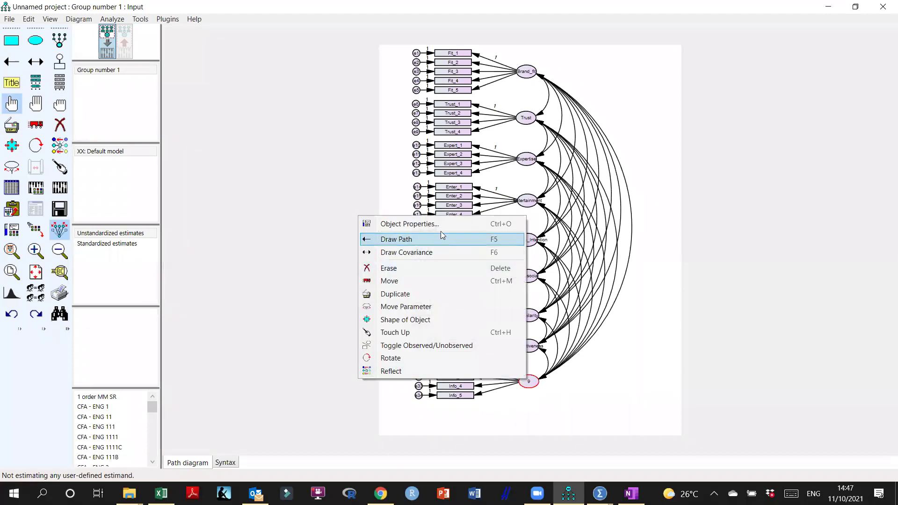
pyautogui.click(441, 225)
pyautogui.moveTo(360, 283); pyautogui.dragTo(344, 283)
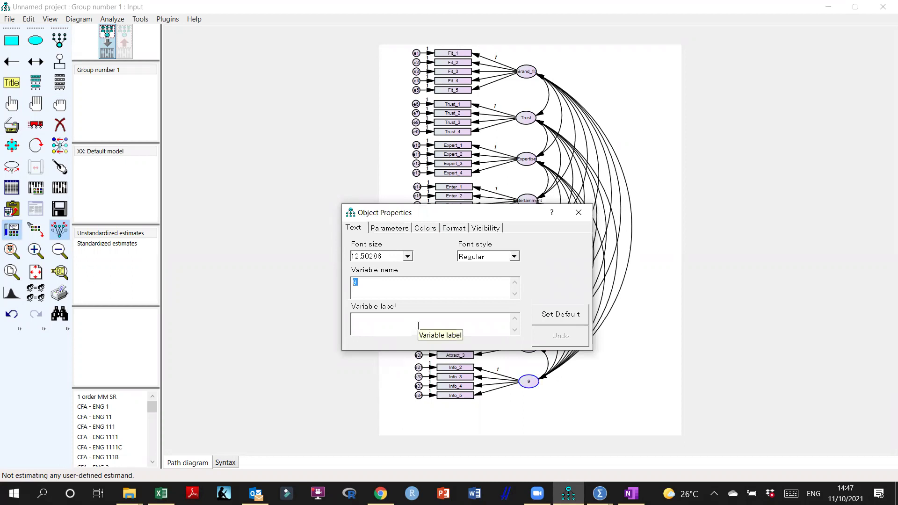
pyautogui.press('BackSpace')
pyautogui.write('Info_Qua')
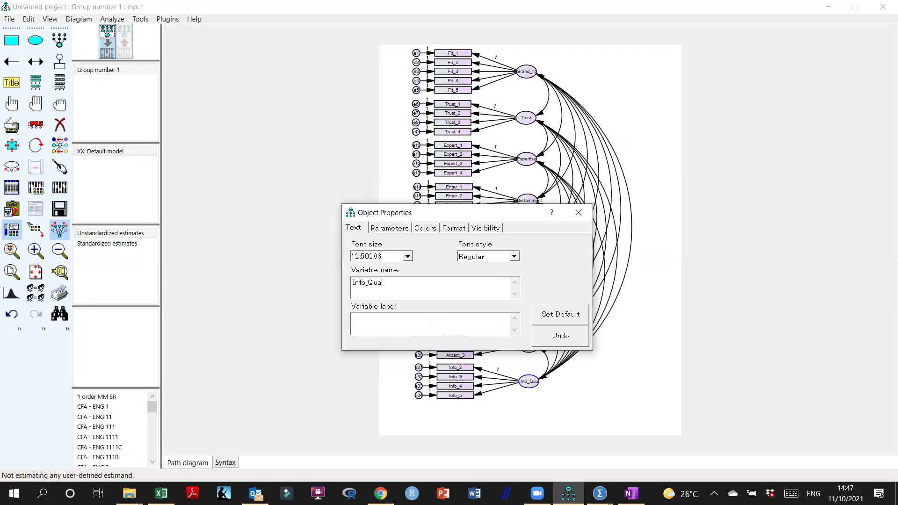
pyautogui.press('BackSpace')
pyautogui.press('BackSpace')
pyautogui.press('BackSpace')
pyautogui.write('Value')
pyautogui.hotkey('ctrl', 'a')
pyautogui.hotkey('ctrl', 'c')
pyautogui.click(385, 323)
pyautogui.hotkey('ctrl', 'v')
pyautogui.click(580, 212)
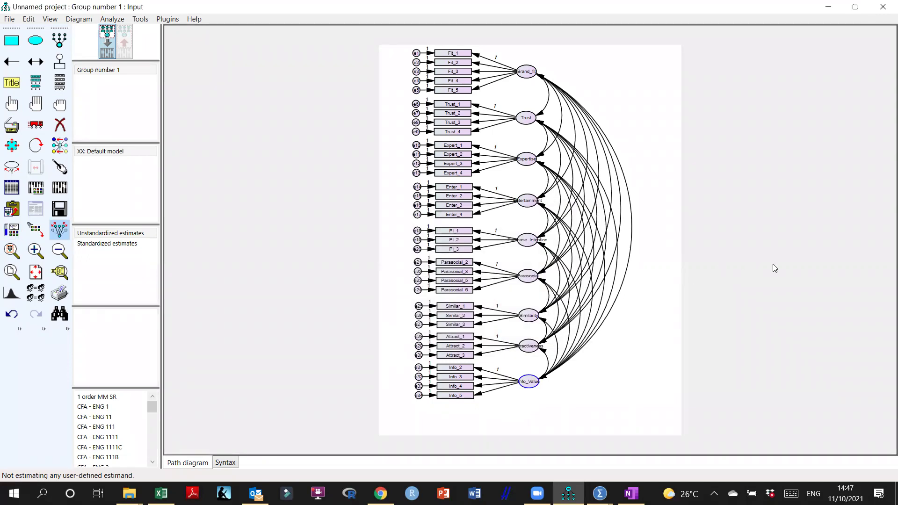
# Enlarge the ellipses of all nine latent factors so their names fit inside the shapes.
pyautogui.click(12, 145)
pyautogui.moveTo(528, 73)
pyautogui.mouseDown()
pyautogui.moveTo(545, 74)
pyautogui.moveTo(510, 70)
pyautogui.moveTo(542, 65)
pyautogui.mouseUp()
pyautogui.moveTo(530, 161); pyautogui.dragTo(543, 169)
pyautogui.moveTo(538, 209); pyautogui.dragTo(552, 220)
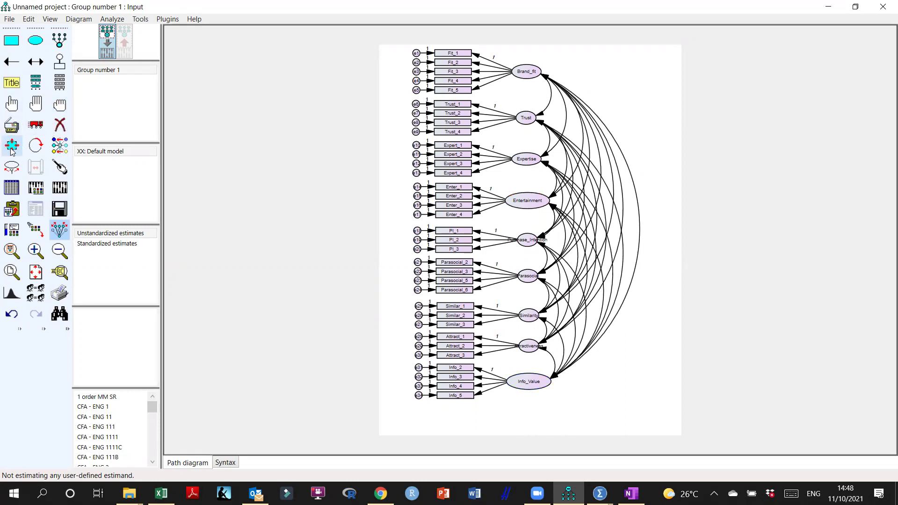
pyautogui.moveTo(542, 246); pyautogui.dragTo(553, 253)
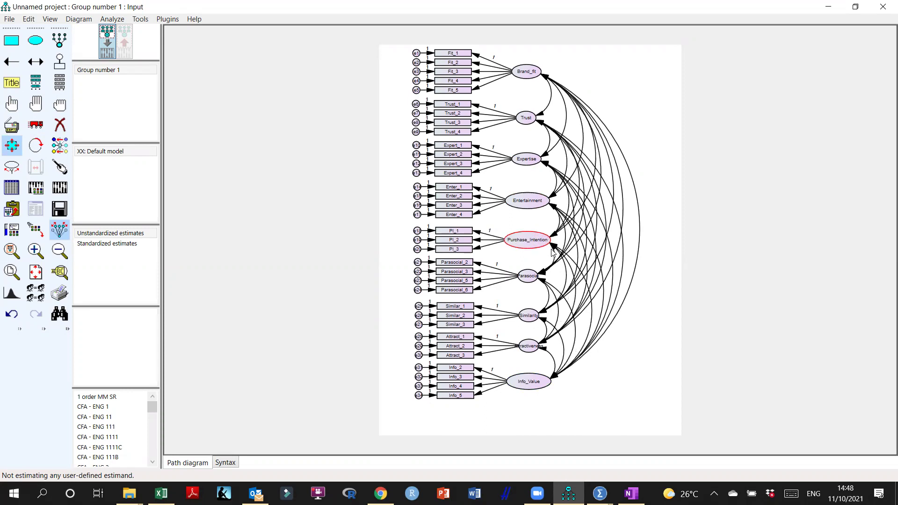
pyautogui.moveTo(538, 282); pyautogui.dragTo(550, 358)
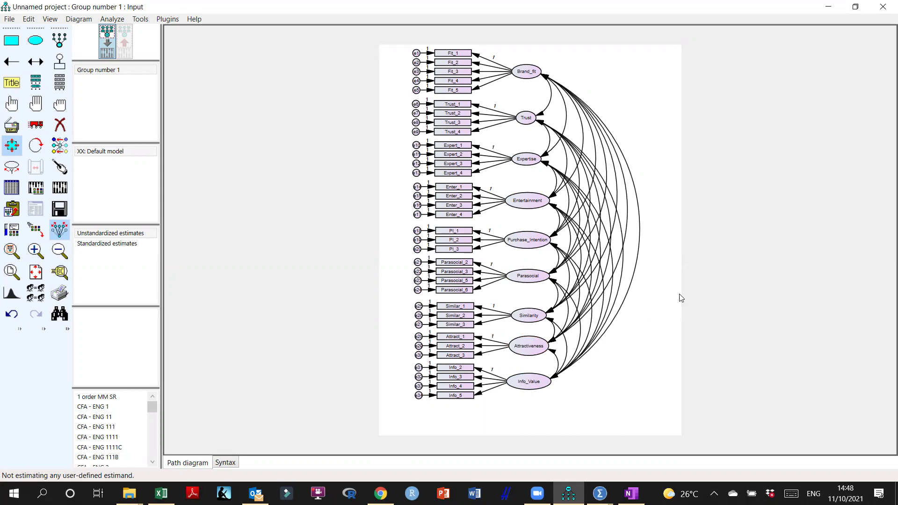
pyautogui.moveTo(536, 122); pyautogui.dragTo(552, 127)
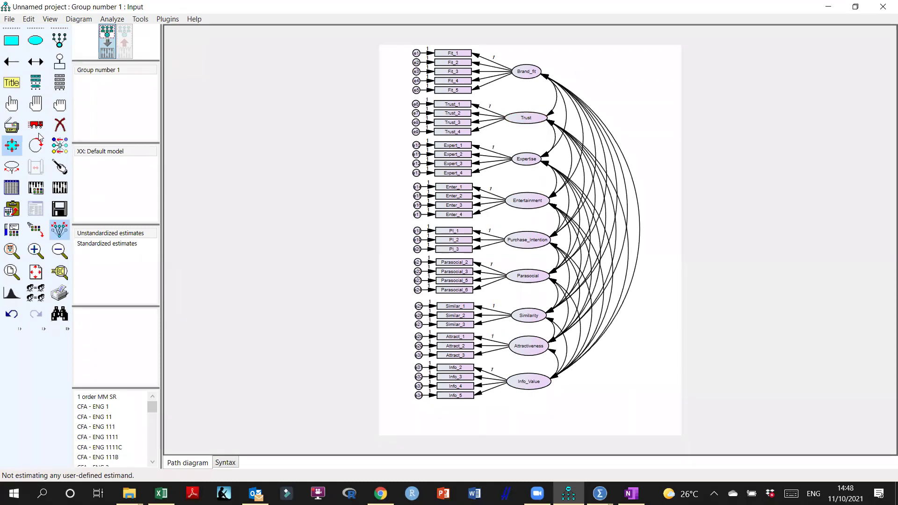
# Save the model as Measurment Model in the Data Analysis folder inside the student's 2020 thesis folder.
pyautogui.click(69, 213)
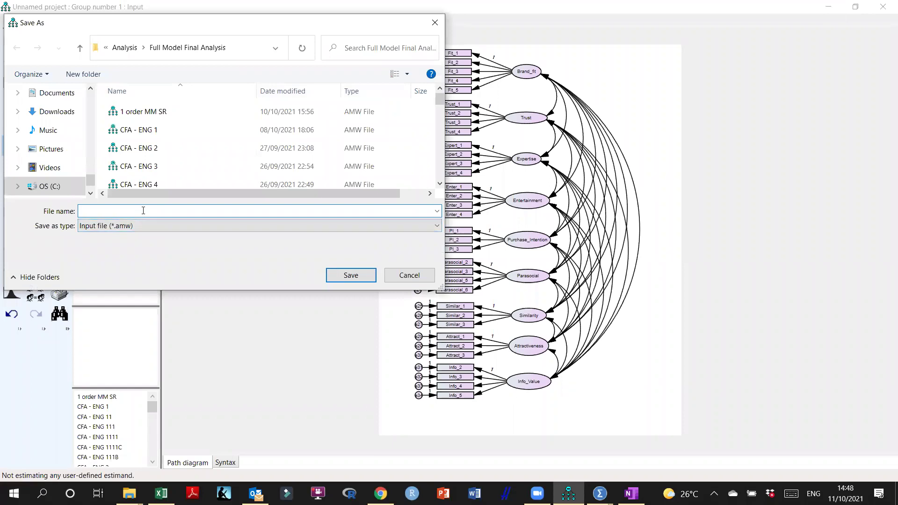
pyautogui.click(115, 51)
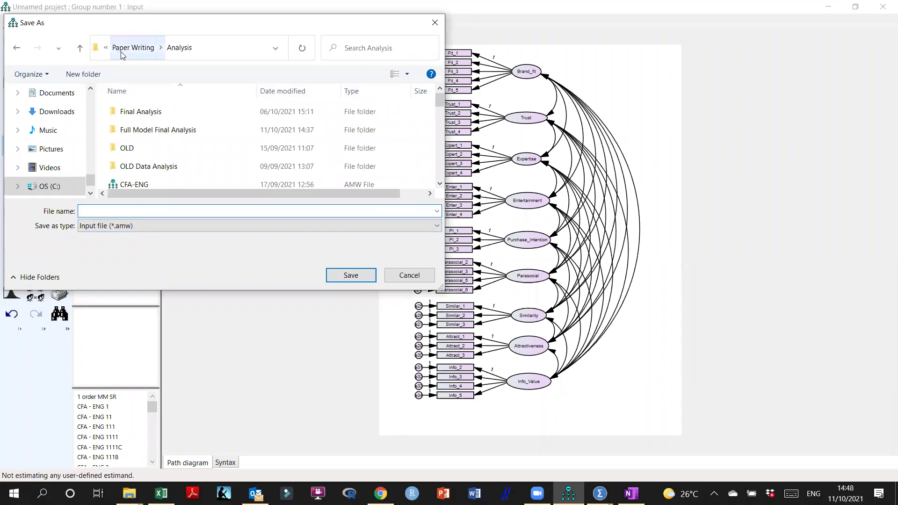
pyautogui.click(123, 53)
pyautogui.click(129, 47)
pyautogui.click(126, 49)
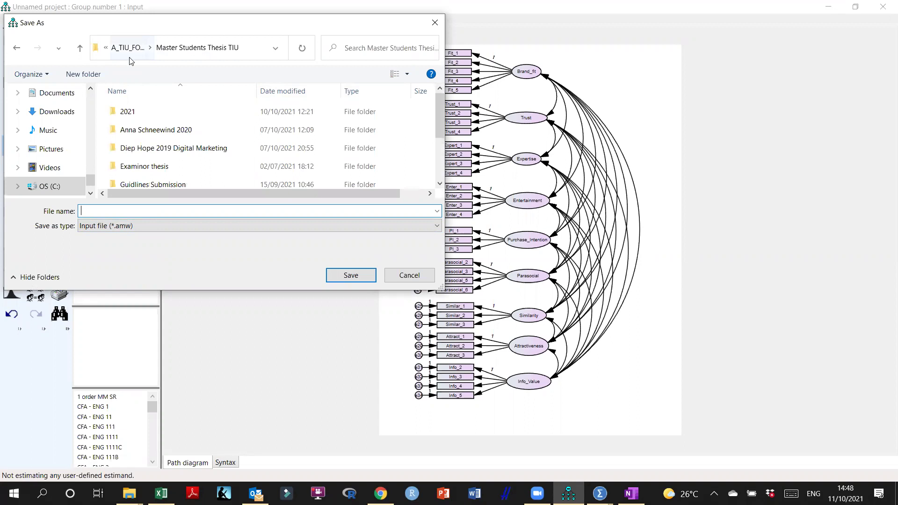
pyautogui.doubleClick(145, 114)
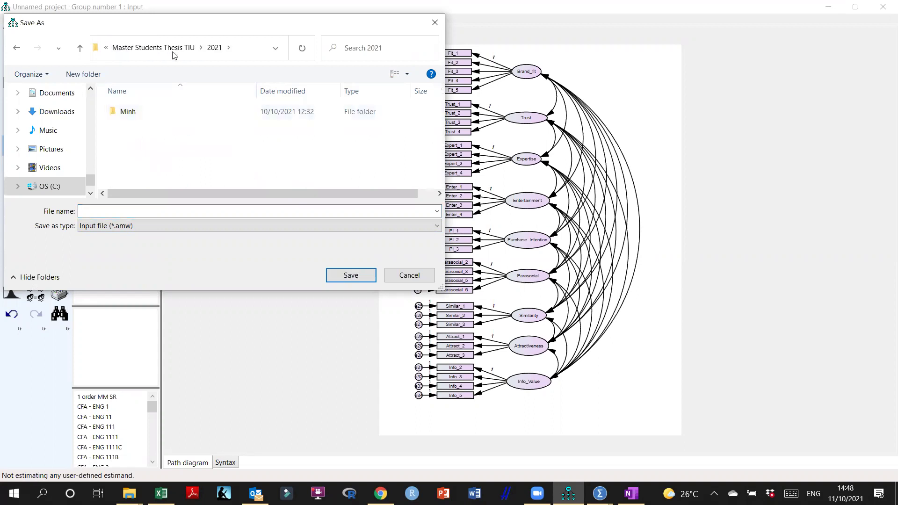
pyautogui.click(184, 51)
pyautogui.doubleClick(143, 131)
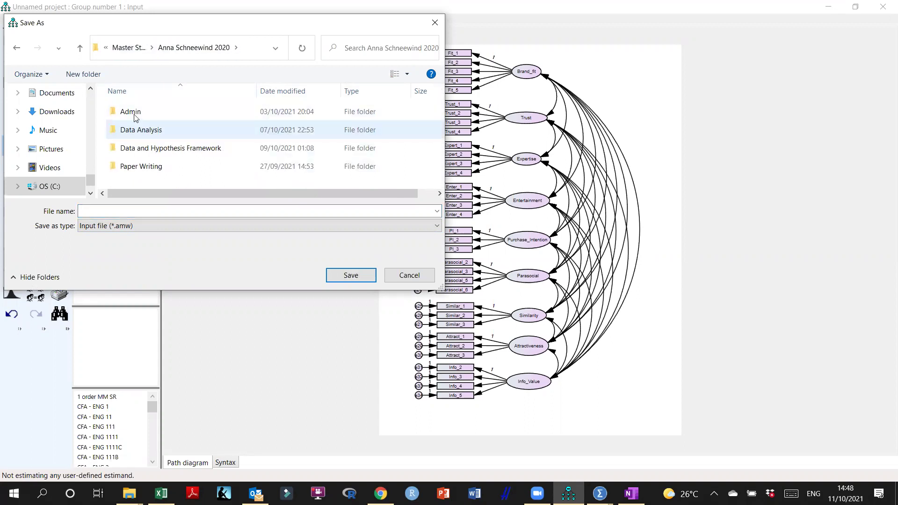
pyautogui.doubleClick(143, 133)
pyautogui.click(137, 216)
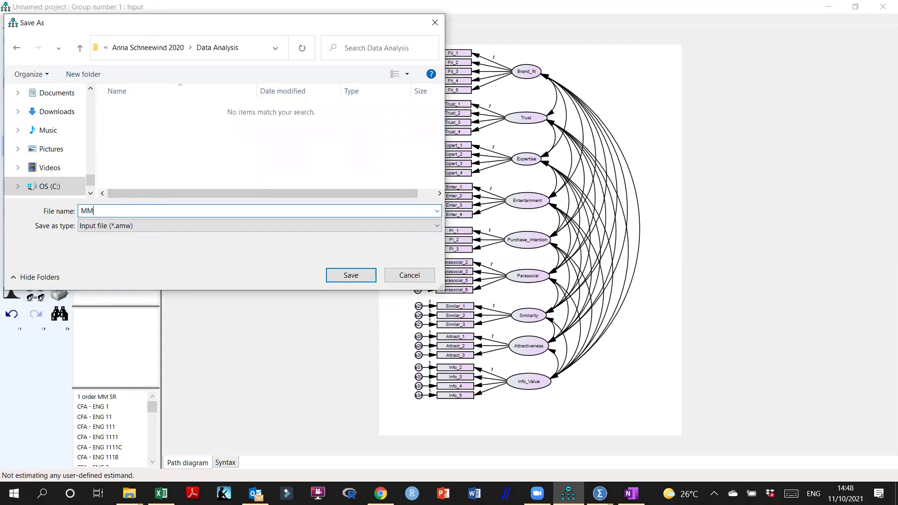
pyautogui.write('Measurment Model')
pyautogui.click(348, 278)
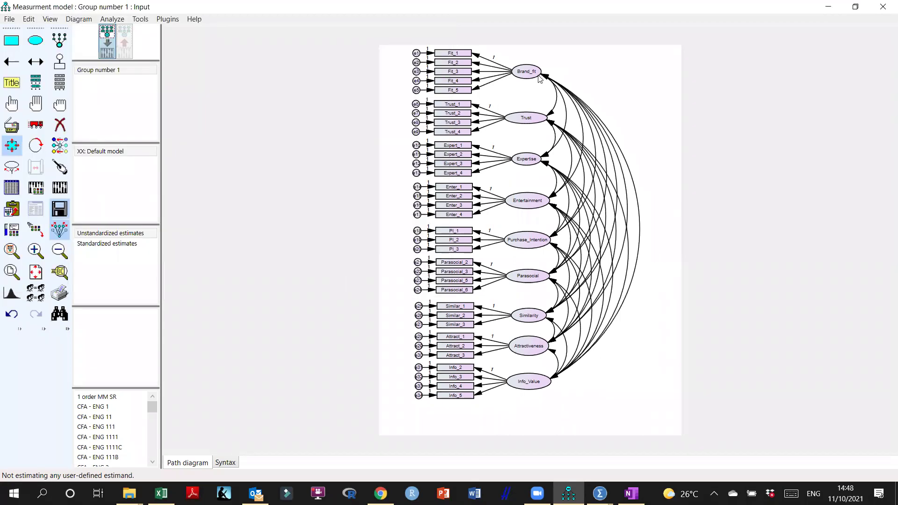
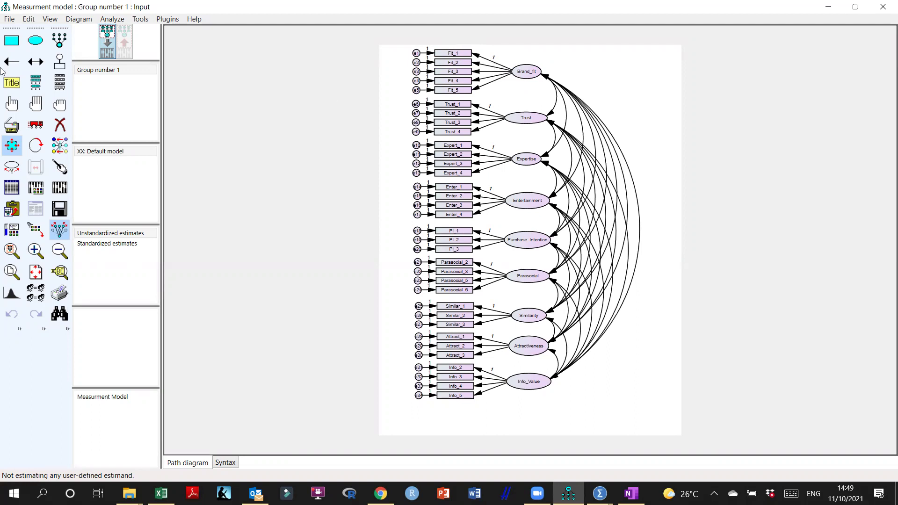
# Examine the text and parameter properties of the Fit_3 indicator, leaving them unedited.
pyautogui.click(11, 104)
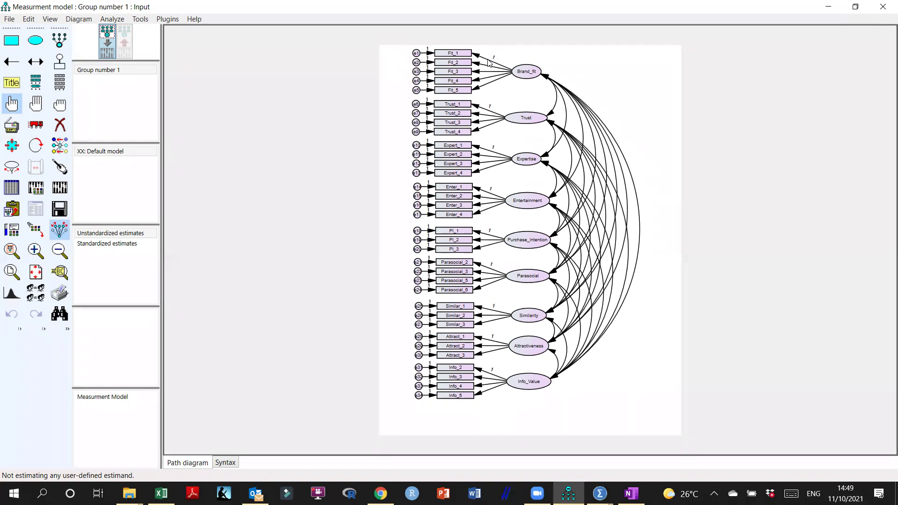
pyautogui.rightClick(466, 71)
pyautogui.click(379, 66)
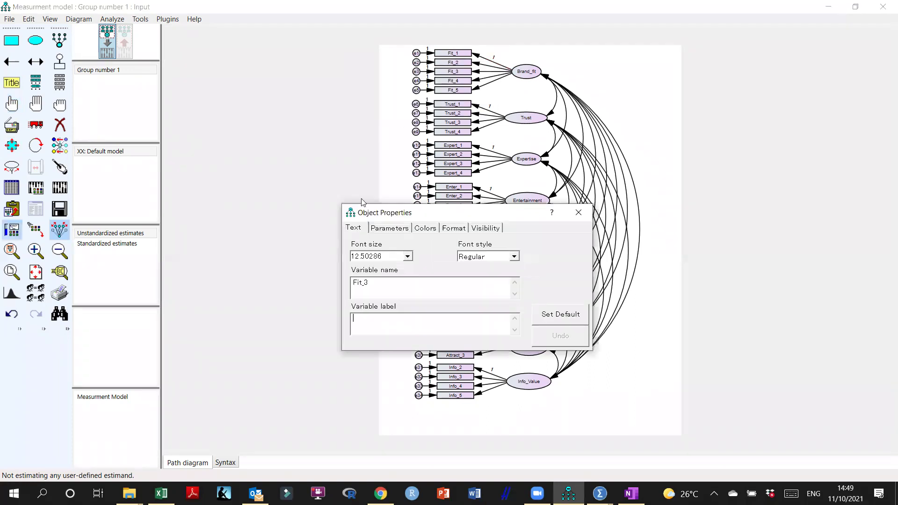
pyautogui.click(385, 228)
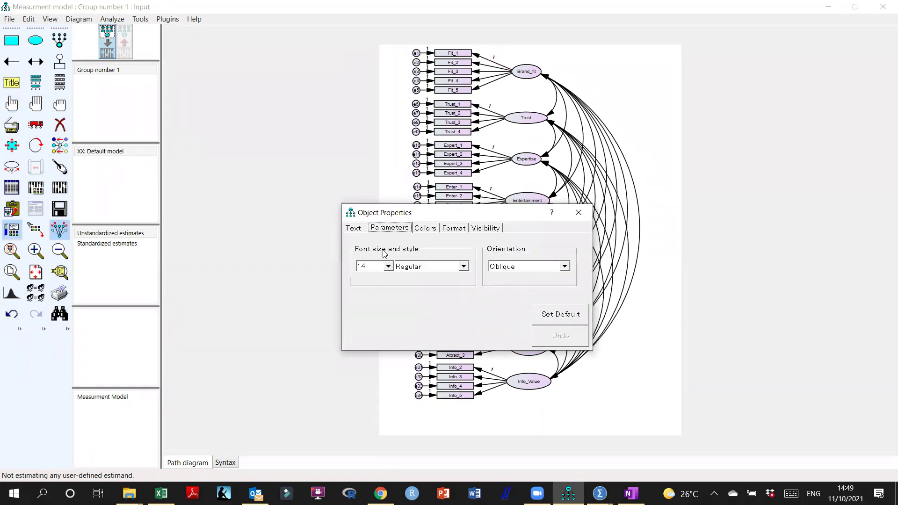
pyautogui.click(358, 228)
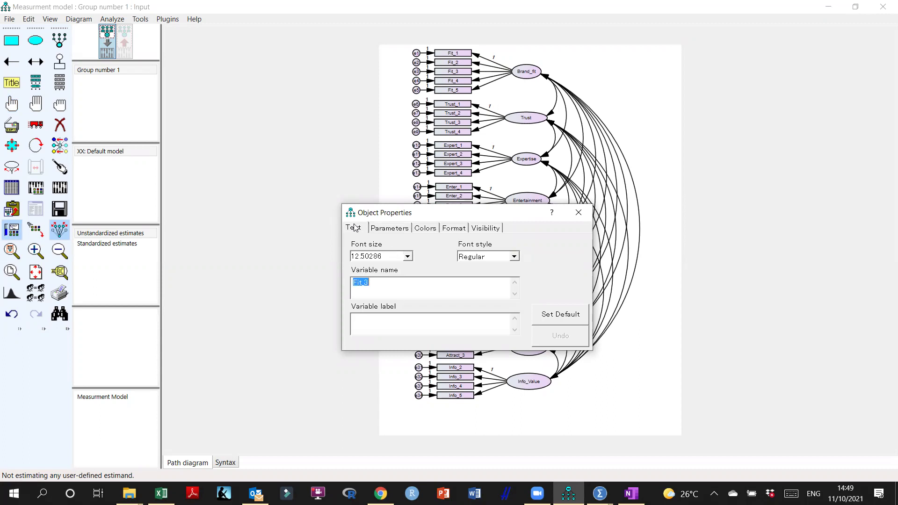
pyautogui.click(572, 219)
pyautogui.press('F5')
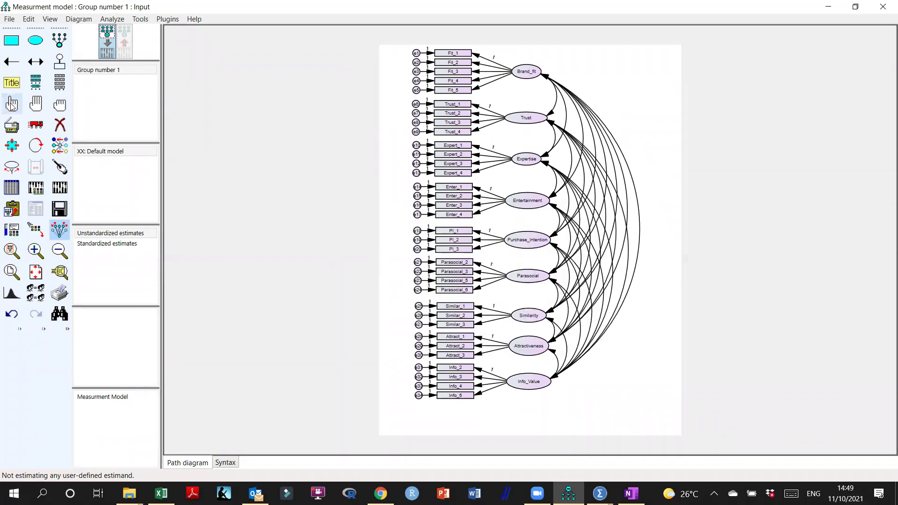
# Examine the parameter and text properties of the path from Expertise to Expert_4.
pyautogui.rightClick(491, 171)
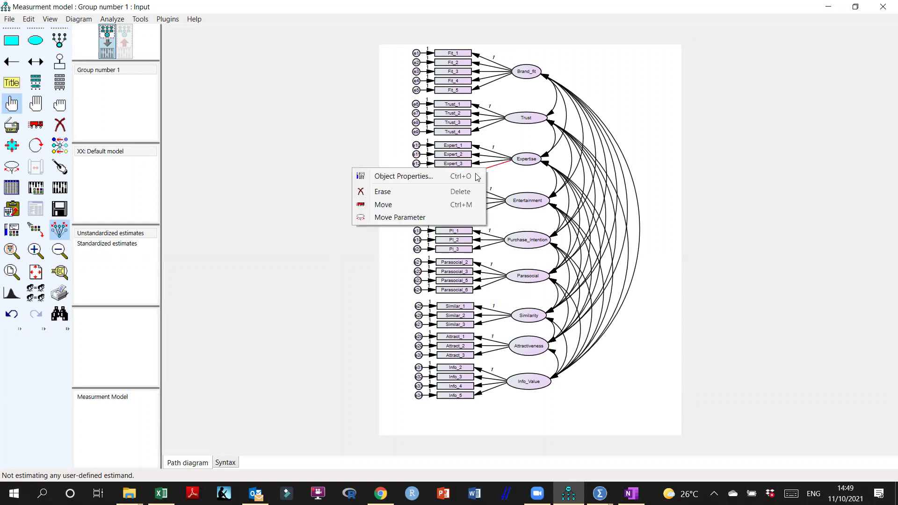
pyautogui.click(393, 175)
pyautogui.click(390, 229)
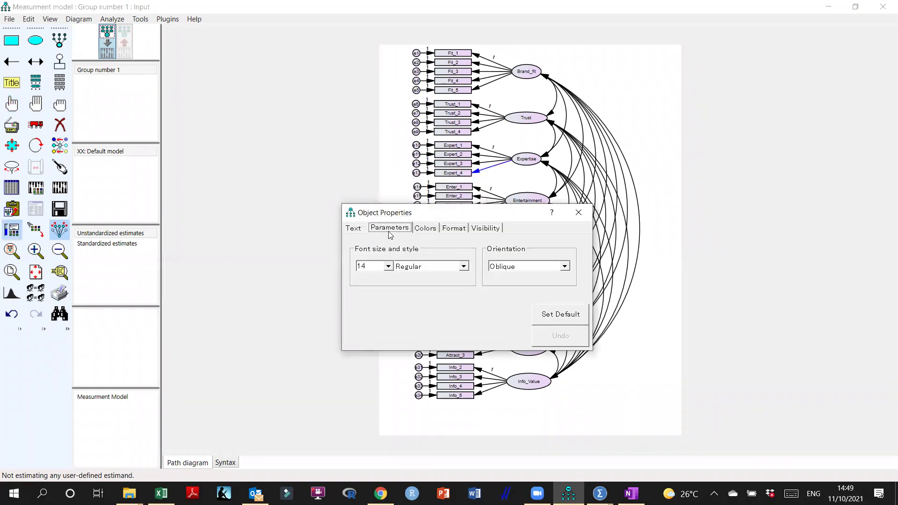
pyautogui.click(354, 229)
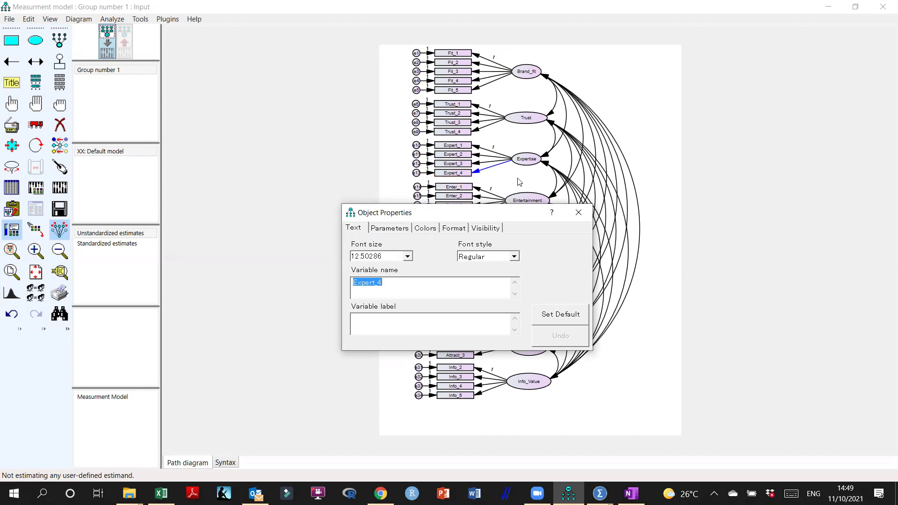
# Open the parameter properties of an Expertise factor-loading path, inspect its regression weight setting, and close the properties.
pyautogui.click(579, 213)
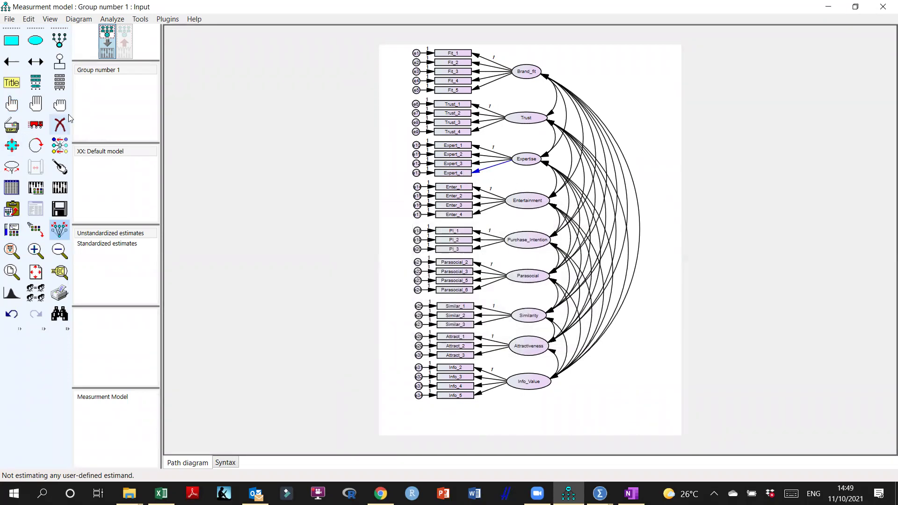
pyautogui.click(12, 104)
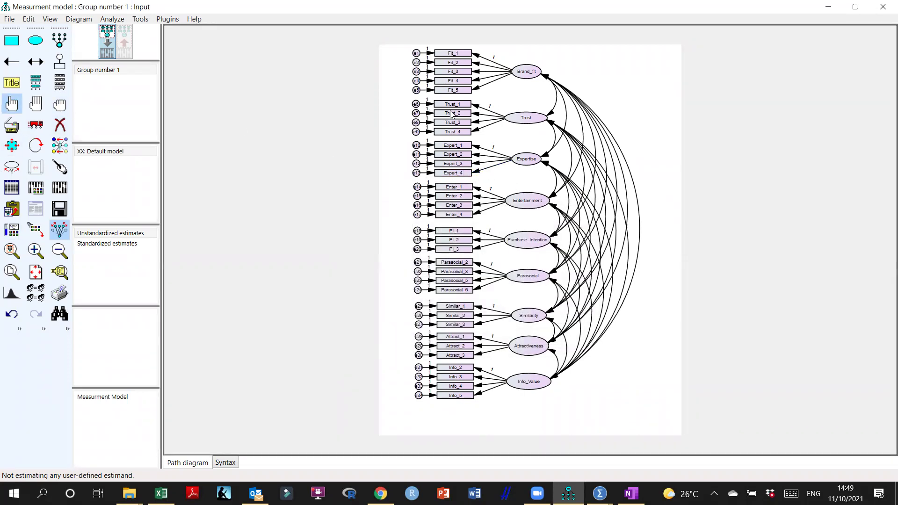
pyautogui.rightClick(498, 160)
pyautogui.click(482, 165)
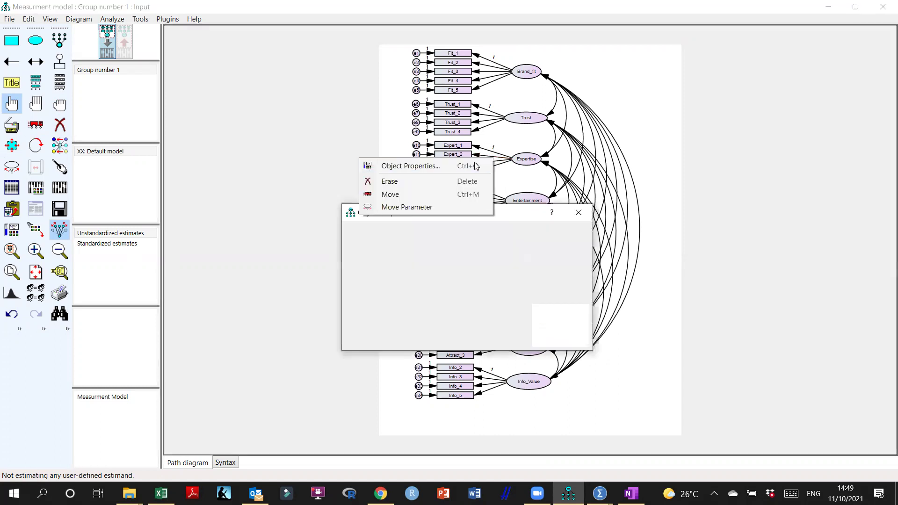
pyautogui.click(389, 229)
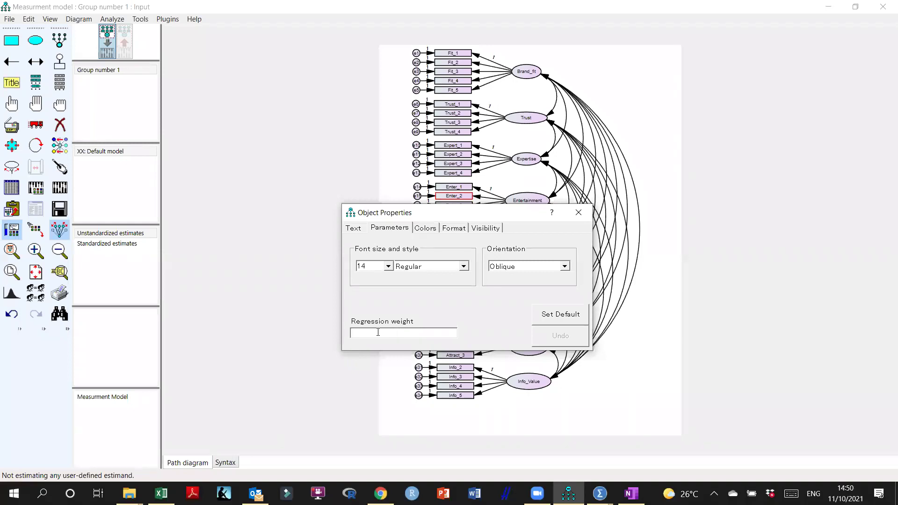
pyautogui.click(357, 335)
pyautogui.click(579, 213)
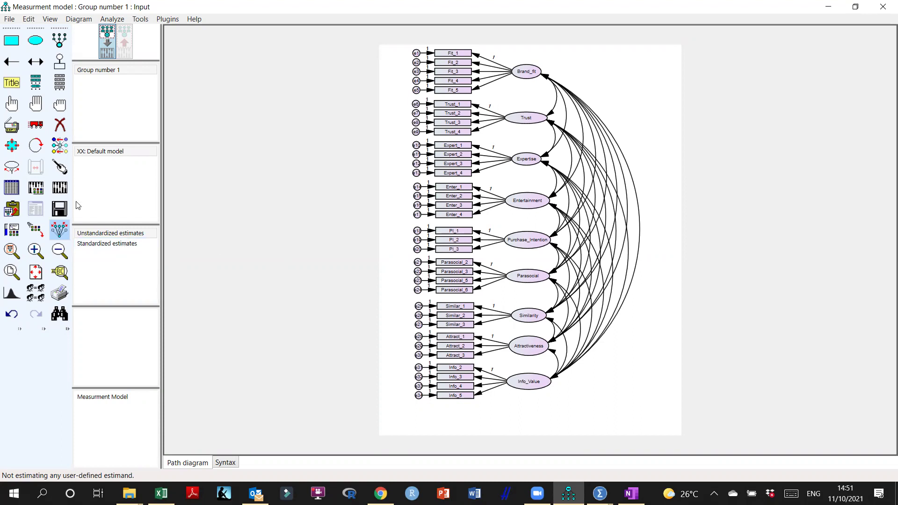
# Enable standardized estimates and tests for normality and outliers in the analysis output, and save the model.
pyautogui.click(36, 188)
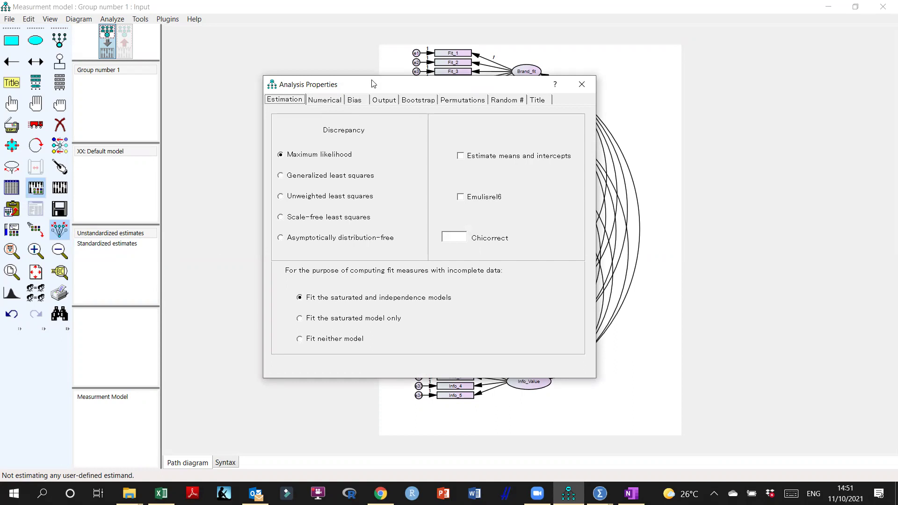
pyautogui.moveTo(373, 84); pyautogui.dragTo(178, 85)
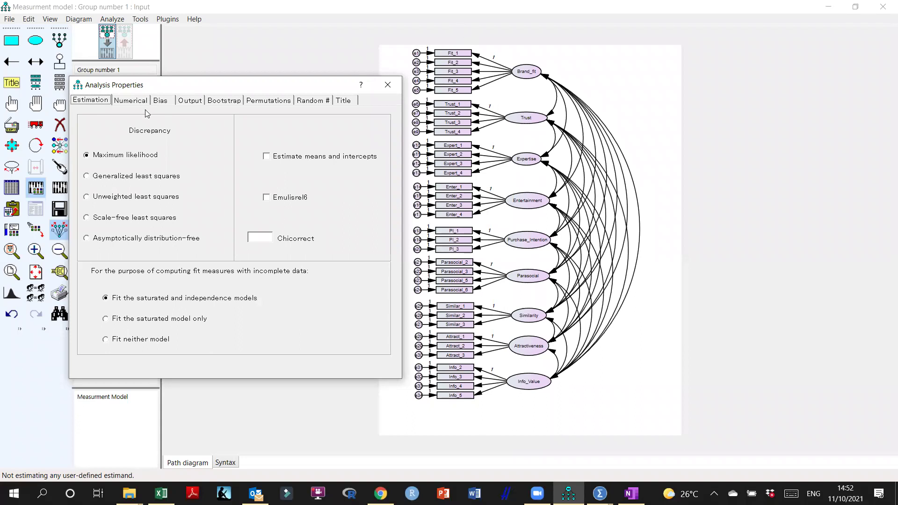
pyautogui.click(131, 101)
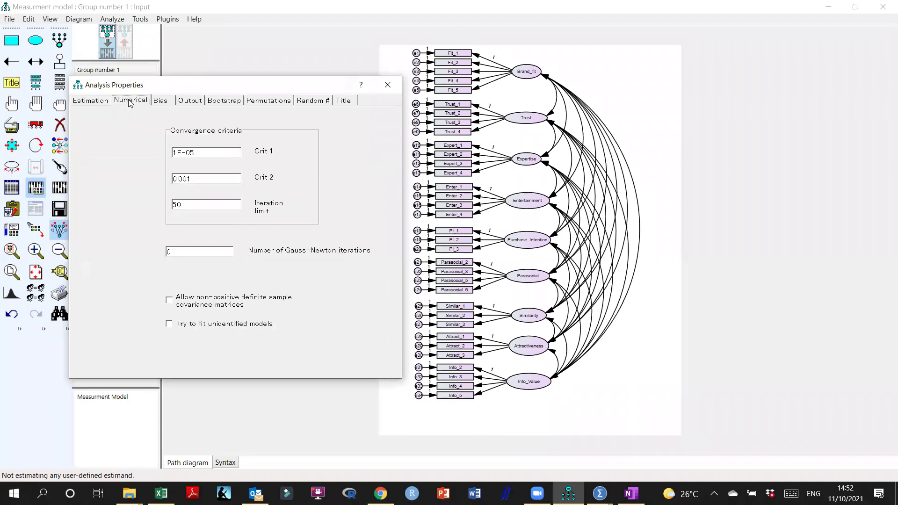
pyautogui.click(163, 102)
pyautogui.click(199, 102)
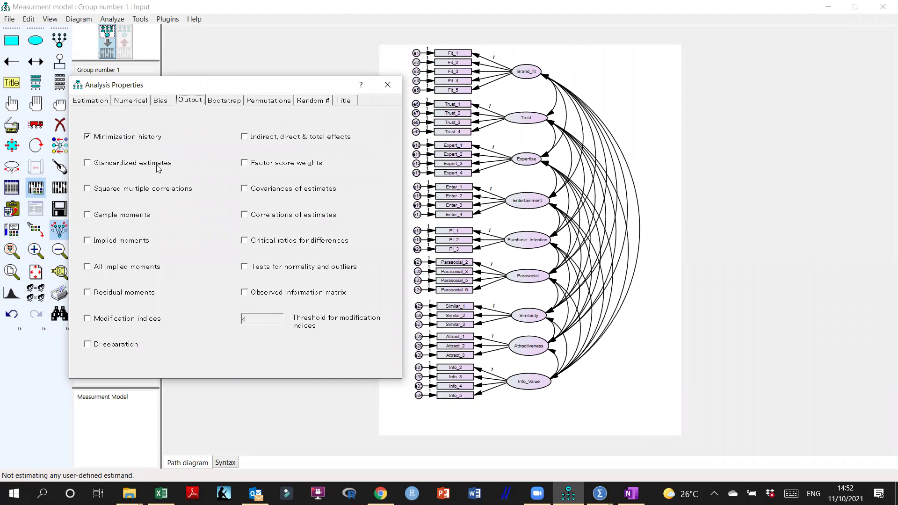
pyautogui.click(89, 166)
pyautogui.click(244, 267)
pyautogui.click(389, 87)
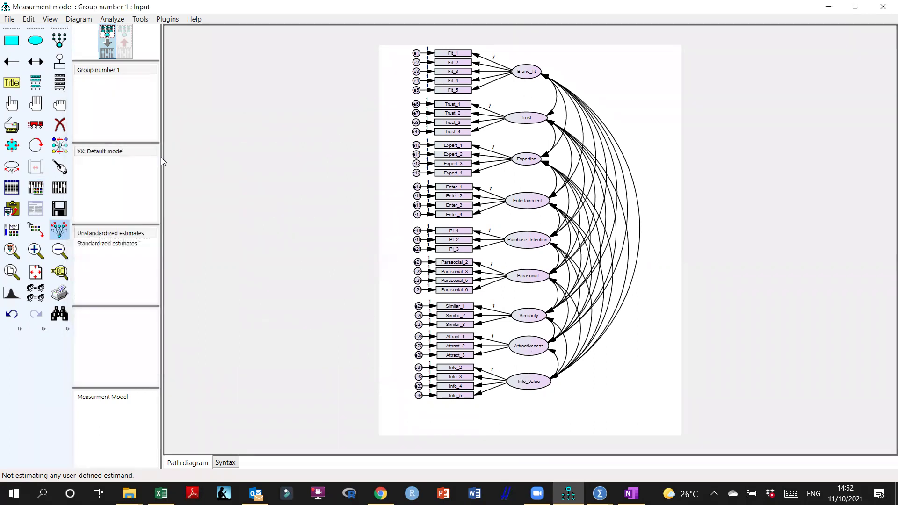
pyautogui.click(58, 213)
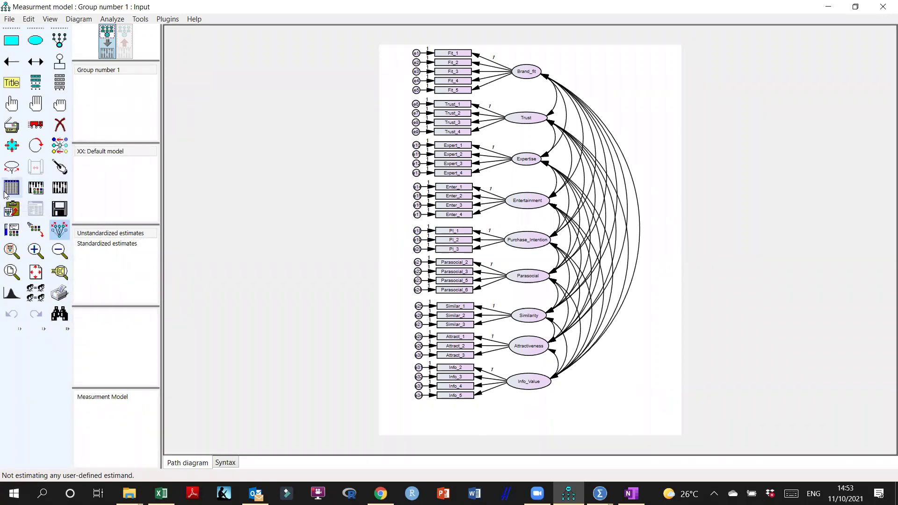
# Try to calculate the measurement model's estimates and dismiss the error messages.
pyautogui.click(58, 189)
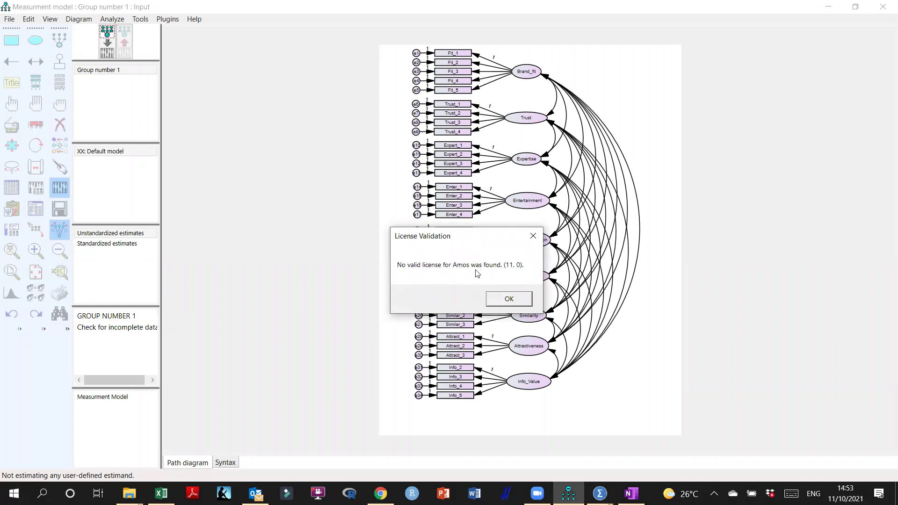
pyautogui.click(509, 299)
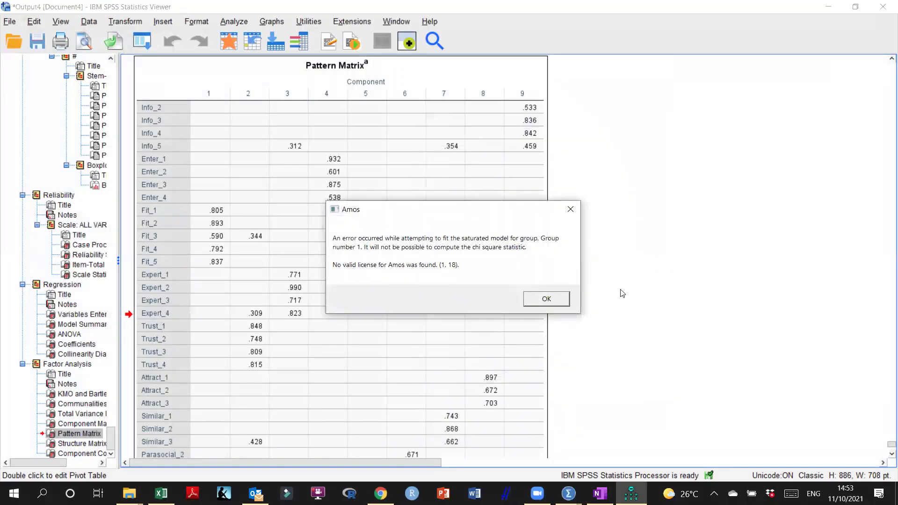
pyautogui.click(558, 300)
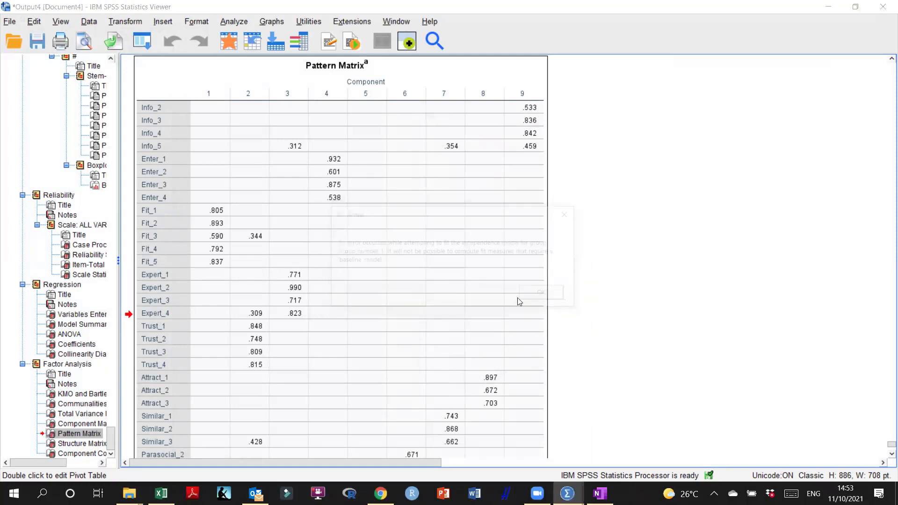
pyautogui.click(533, 296)
pyautogui.click(512, 295)
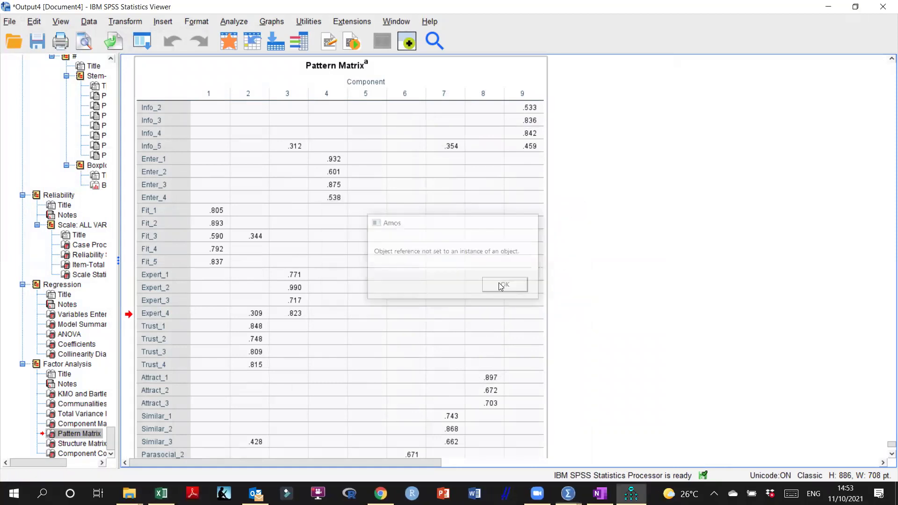
# Search the system for AMOS and relaunch IBM SPSS Amos 28 Graphics with the measurement model.
pyautogui.click(14, 494)
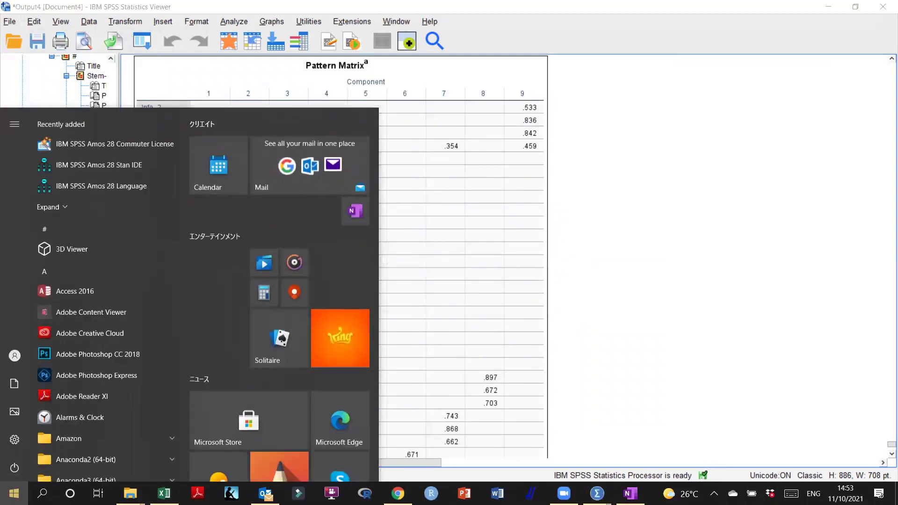
pyautogui.write('AMOS')
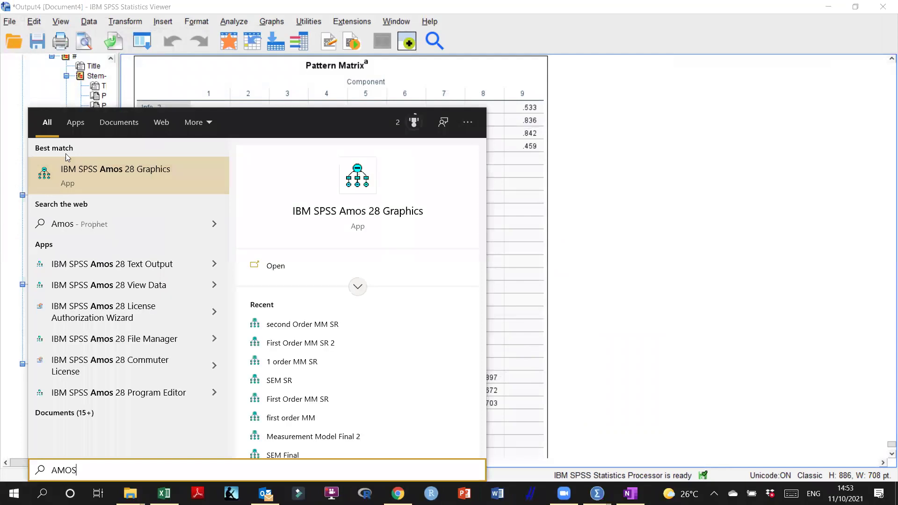
pyautogui.click(204, 168)
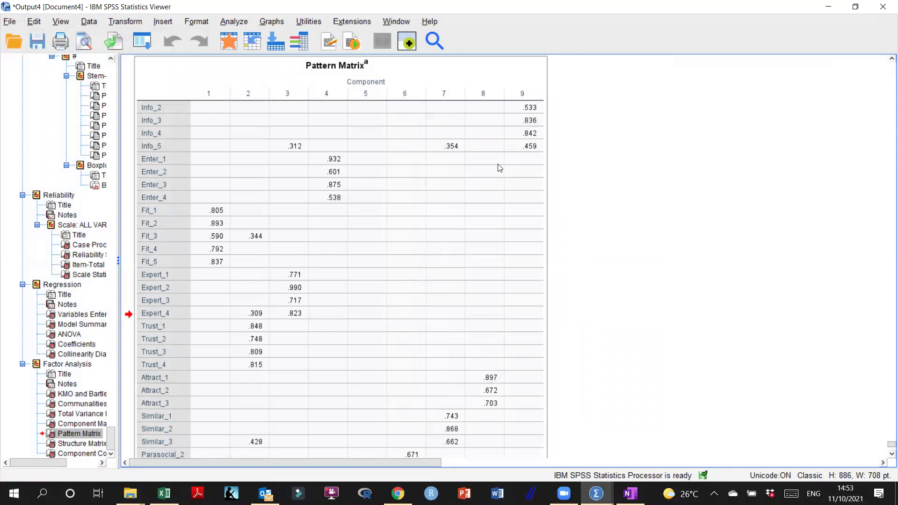
pyautogui.click(644, 57)
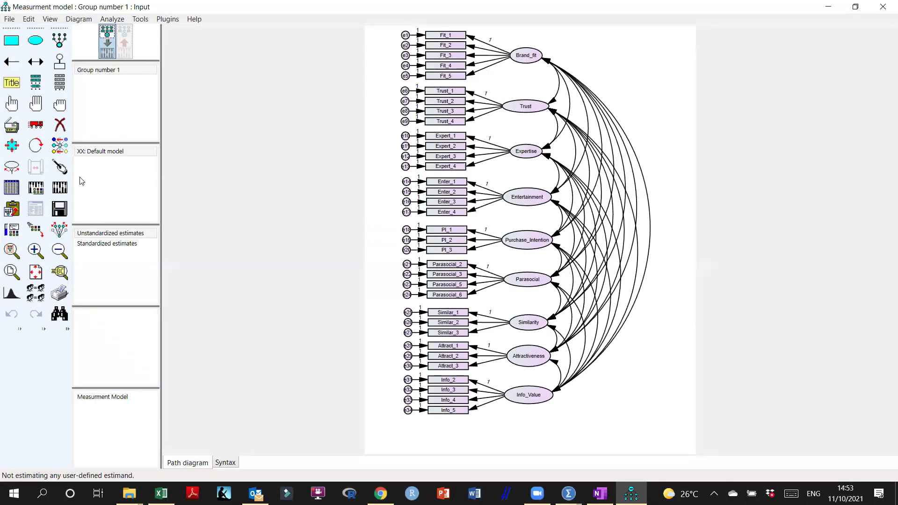
# Calculate the measurement model's estimates and display the standardized estimates on the path diagram.
pyautogui.click(61, 188)
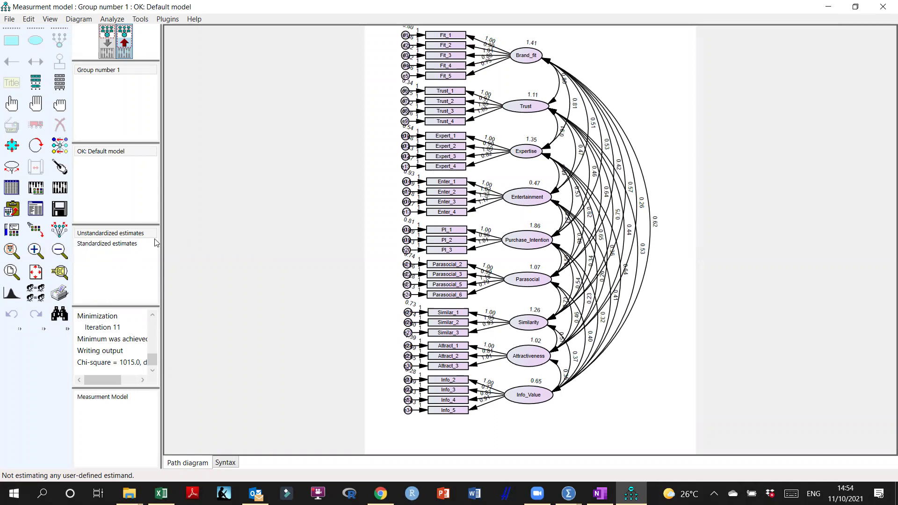
pyautogui.click(128, 244)
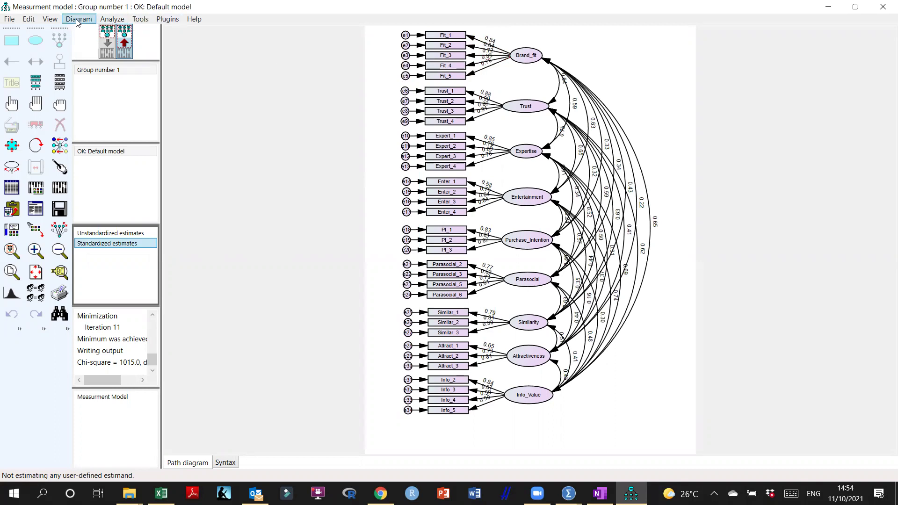
pyautogui.click(54, 21)
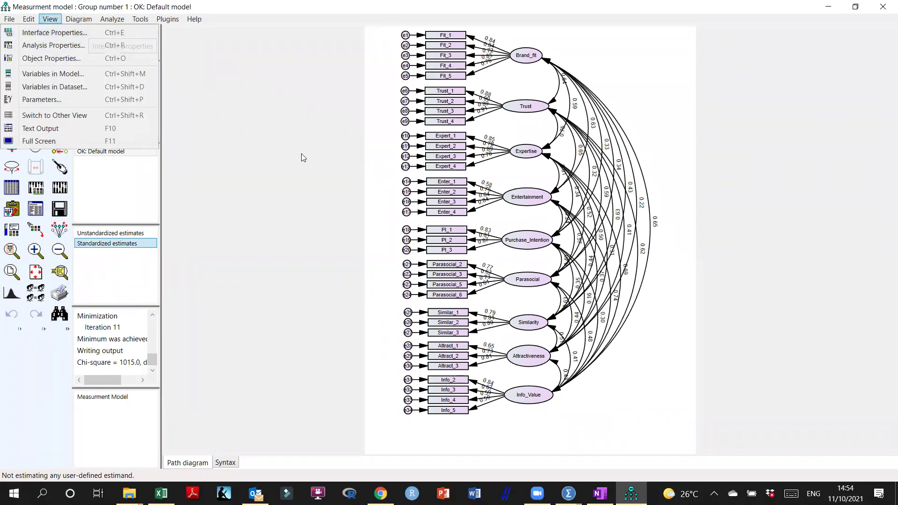
pyautogui.click(353, 153)
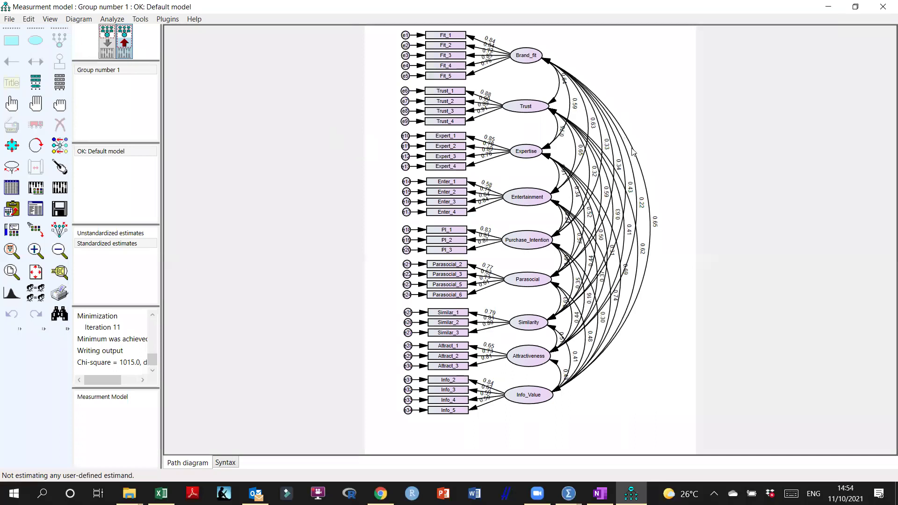
# Move the standardized loading values of the constructs, from Brand_fit down to Info_Value, closer to their indicator boxes for legibility.
pyautogui.scroll(5, 632, 151)
pyautogui.moveTo(886, 171); pyautogui.dragTo(886, 88)
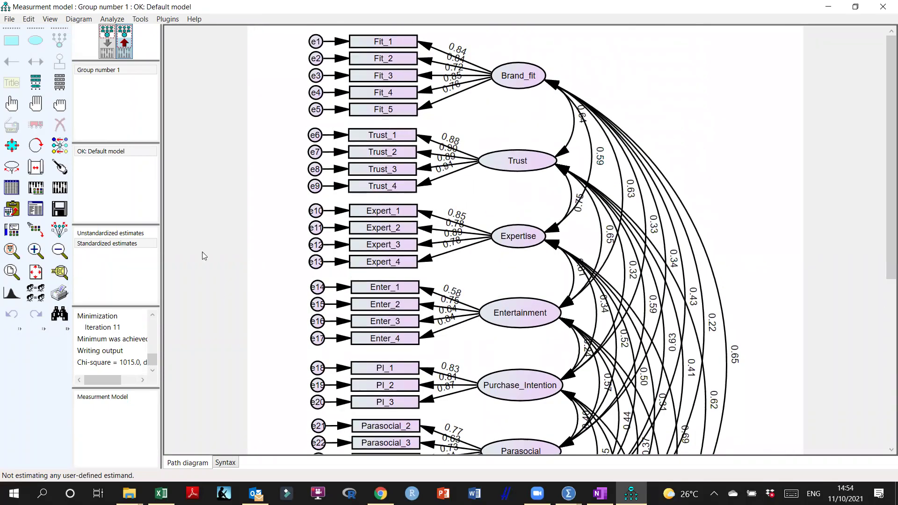
pyautogui.click(14, 171)
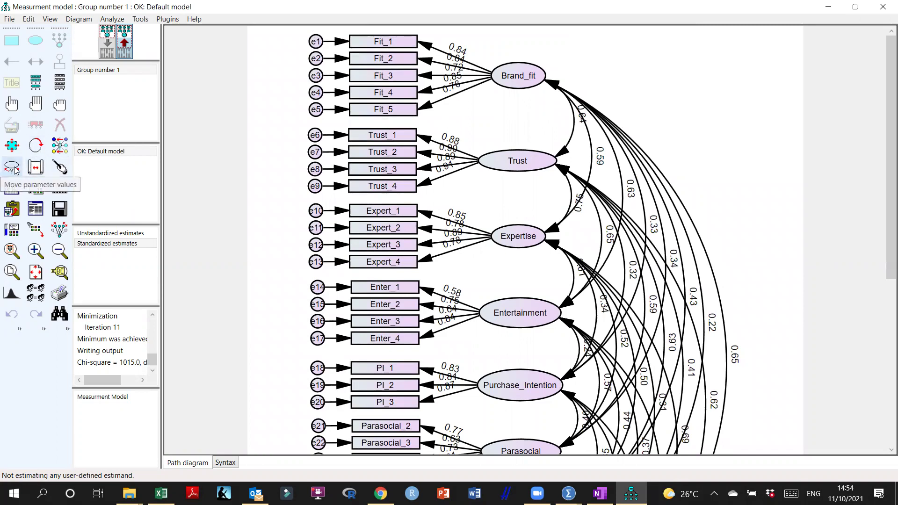
pyautogui.click(13, 168)
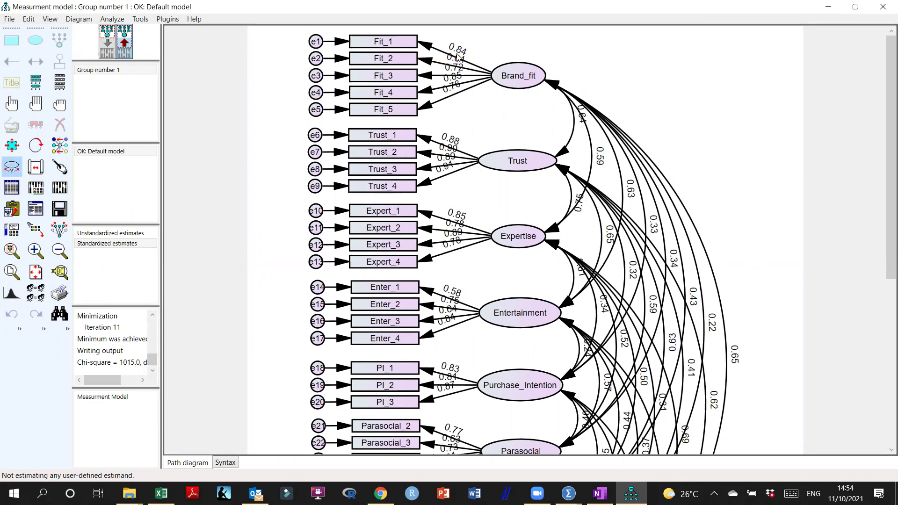
pyautogui.moveTo(459, 53); pyautogui.dragTo(447, 98)
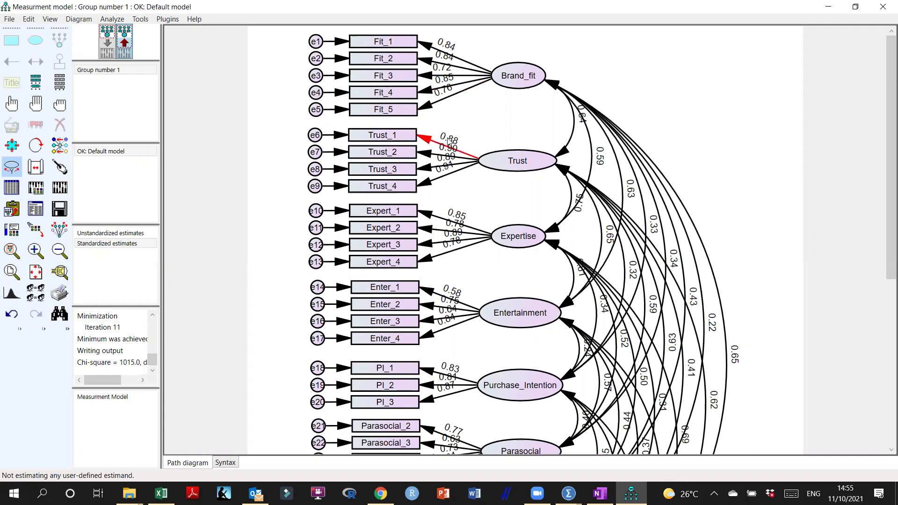
pyautogui.moveTo(447, 146)
pyautogui.mouseDown()
pyautogui.moveTo(439, 145)
pyautogui.moveTo(440, 157)
pyautogui.mouseUp()
pyautogui.moveTo(447, 171); pyautogui.dragTo(442, 174)
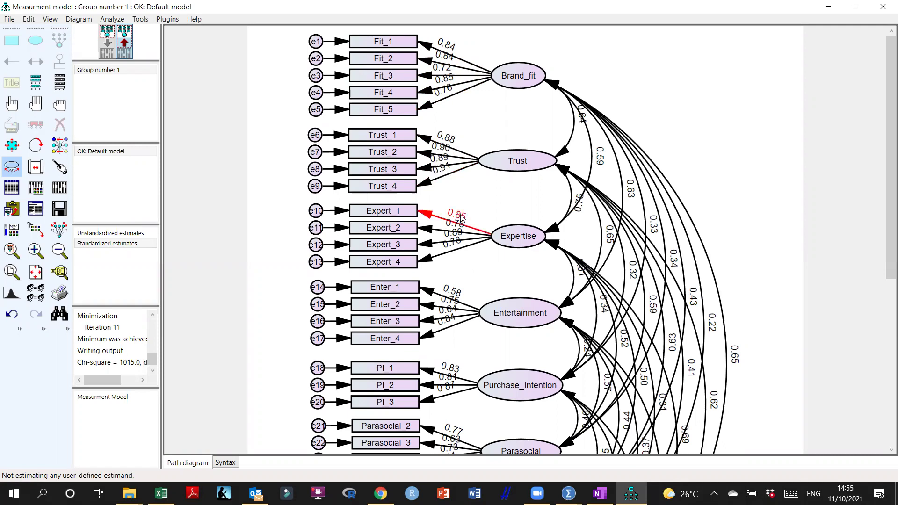
pyautogui.moveTo(456, 224); pyautogui.dragTo(442, 240)
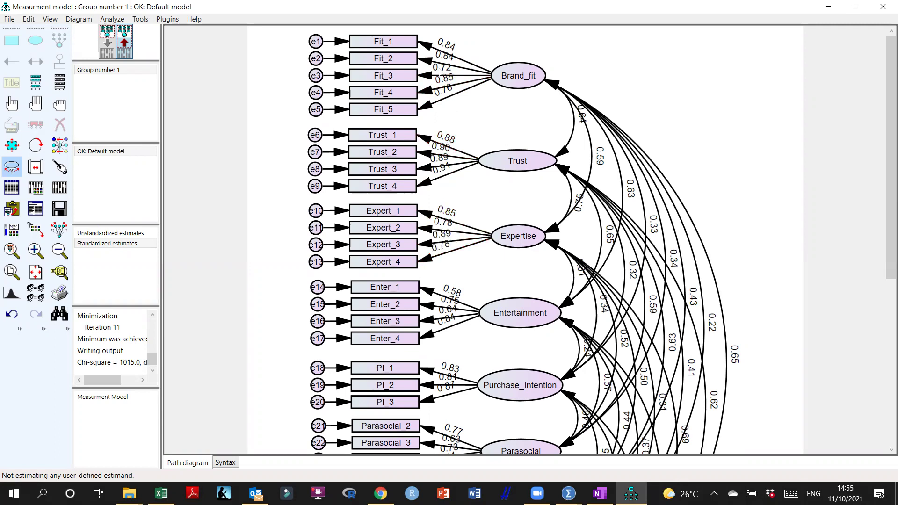
pyautogui.scroll(-1, 463, 195)
pyautogui.moveTo(891, 239); pyautogui.dragTo(866, 318)
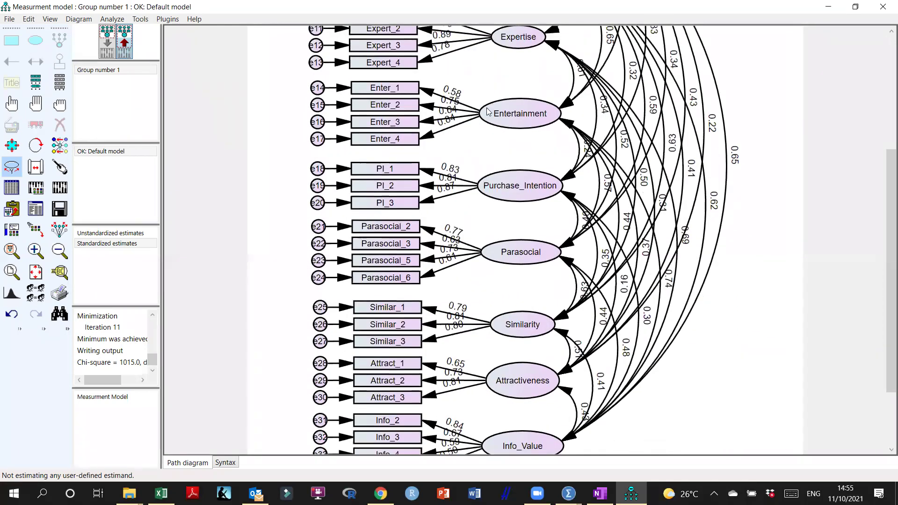
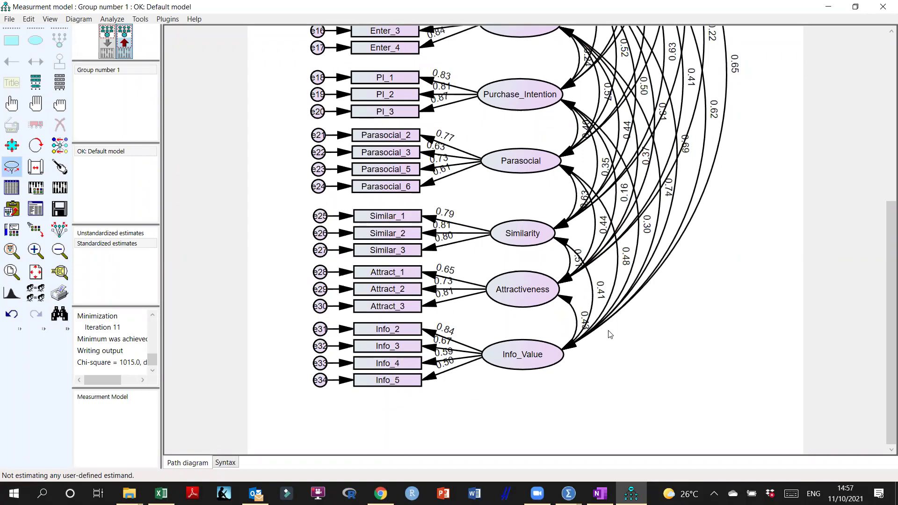
# Examine the standardized factor loadings and the correlations between constructs throughout the path diagram.
pyautogui.scroll(2, 710, 301)
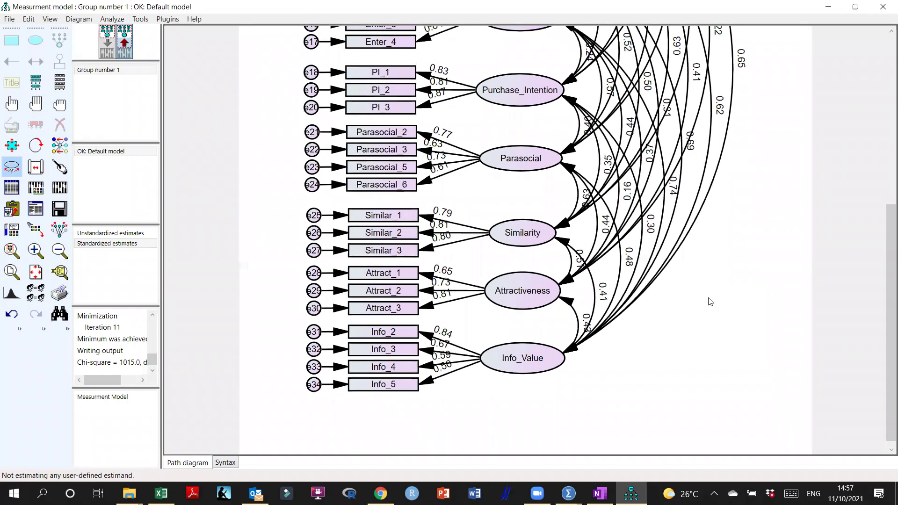
pyautogui.scroll(-3, 710, 302)
pyautogui.moveTo(888, 278); pyautogui.dragTo(885, 174)
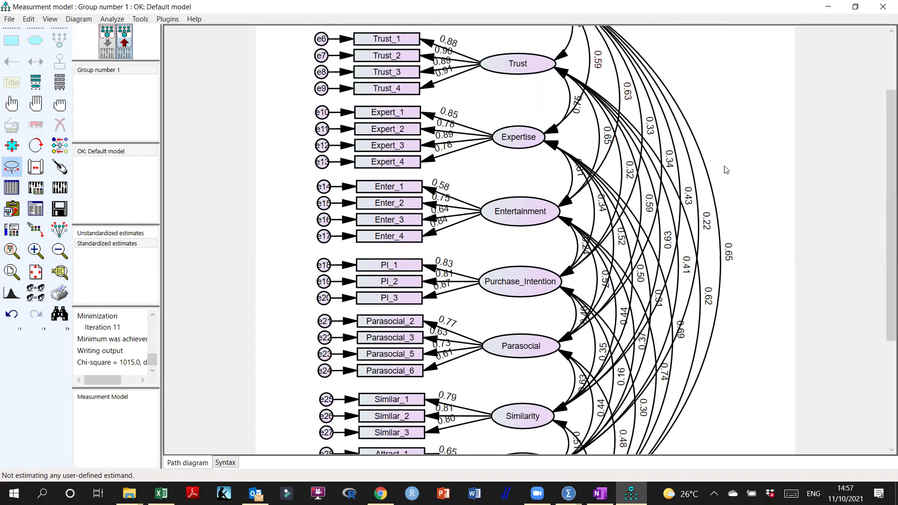
pyautogui.scroll(-2, 727, 169)
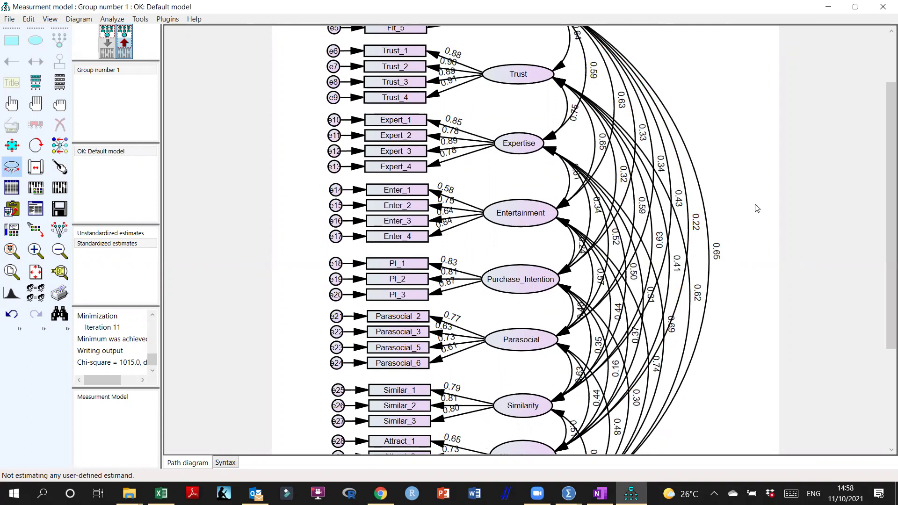
pyautogui.moveTo(888, 209); pyautogui.dragTo(880, 275)
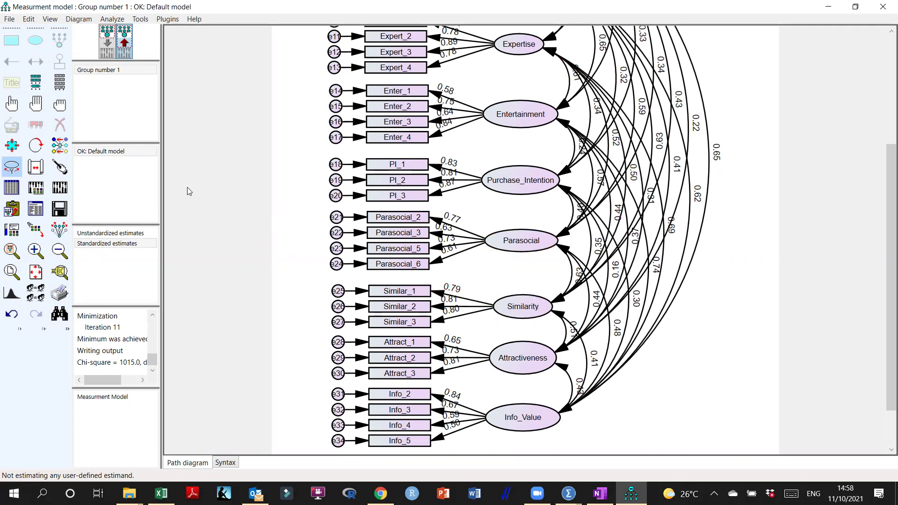
# Open the text output of the analysis and display the Standardized Regression Weights table from the scalar estimates.
pyautogui.click(35, 213)
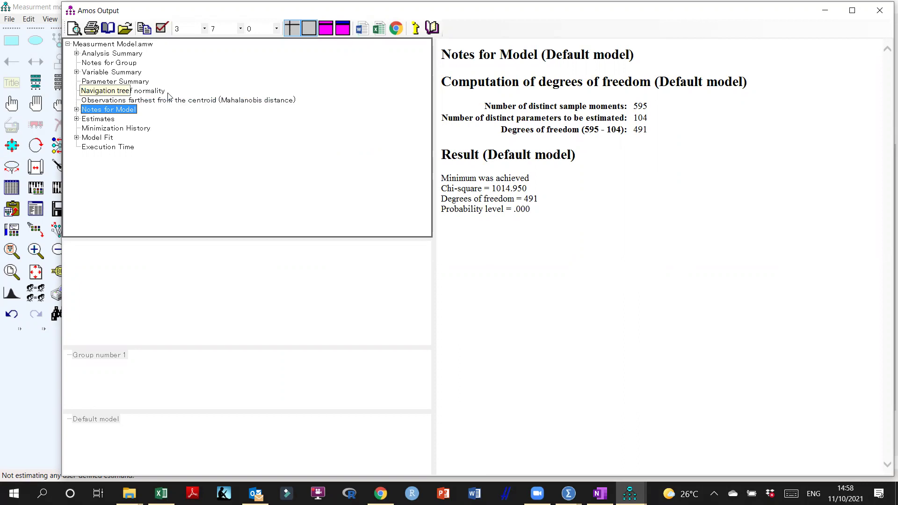
pyautogui.click(95, 120)
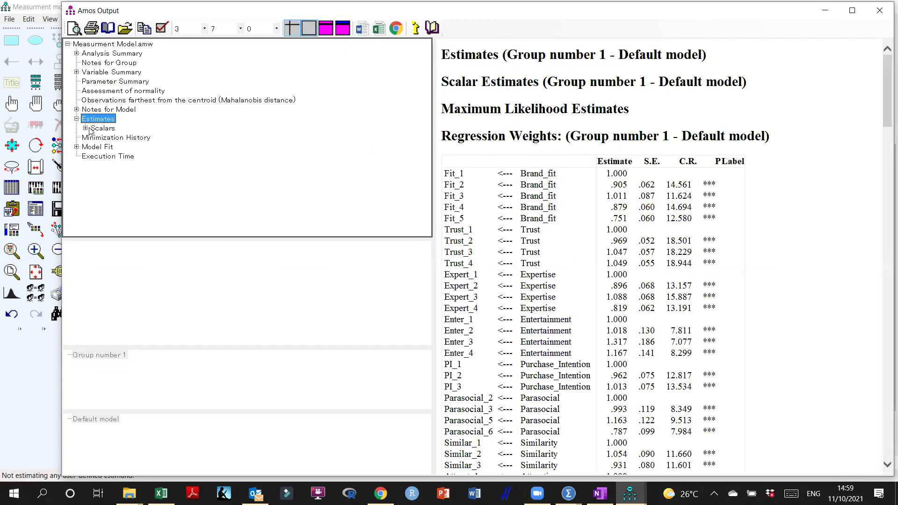
pyautogui.click(89, 131)
pyautogui.click(155, 148)
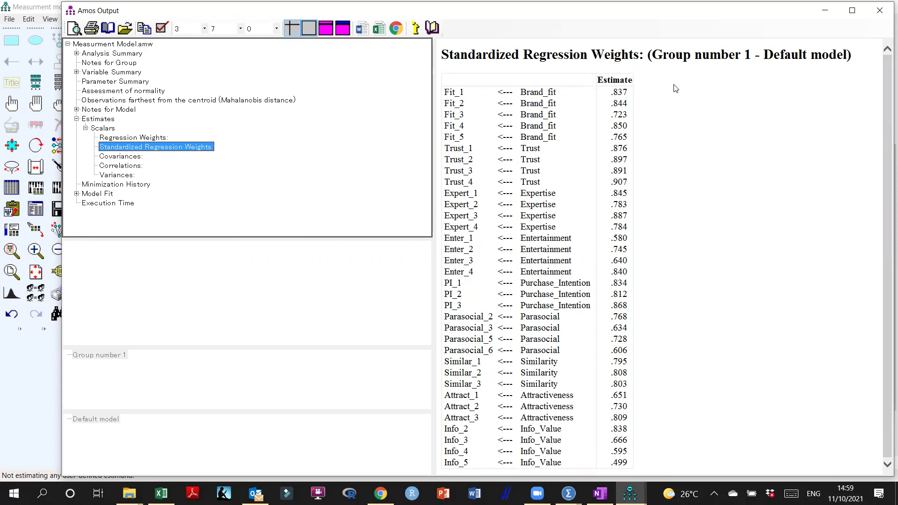
pyautogui.scroll(-1, 665, 206)
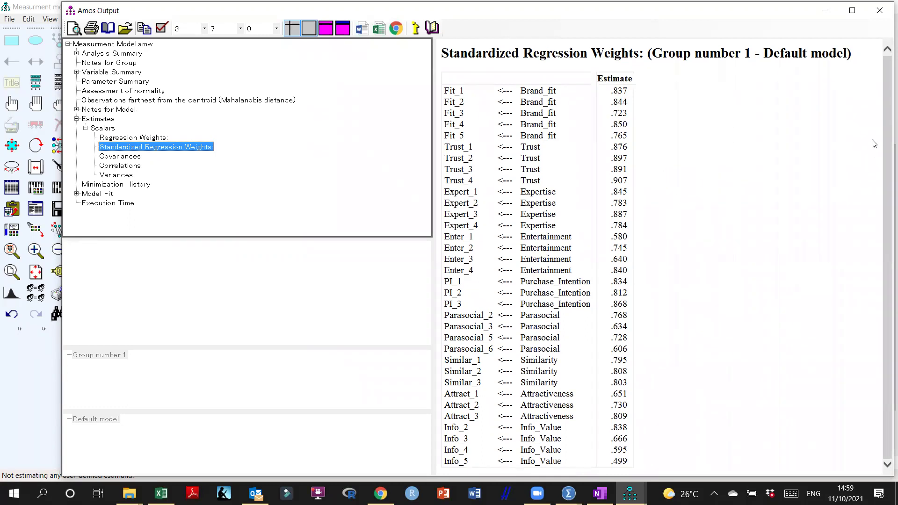
pyautogui.click(887, 123)
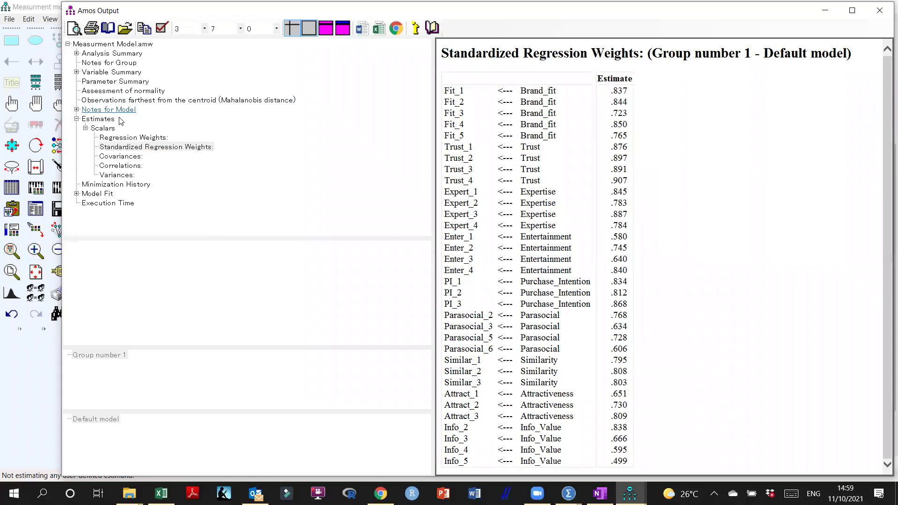
# Examine the critical ratios and significance levels in the Regression Weights table, from Brand_fit to Info_Value, and return to the path diagram.
pyautogui.click(98, 119)
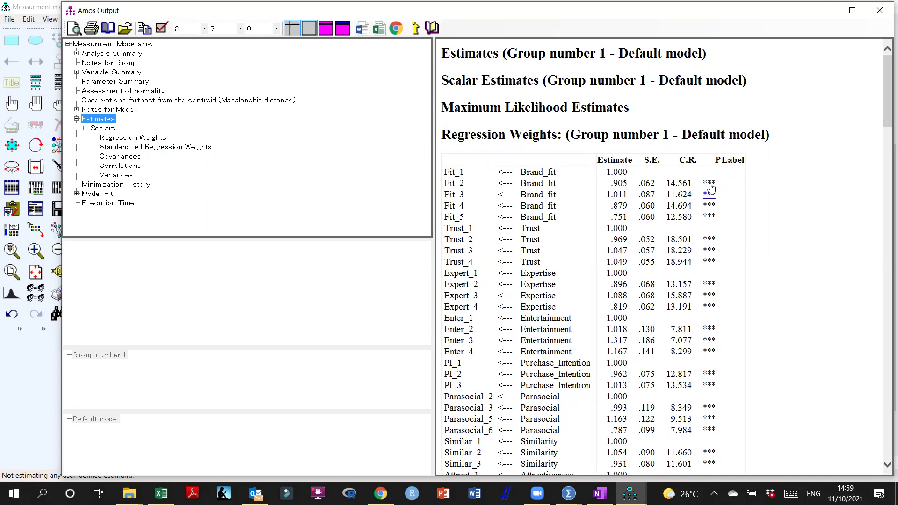
pyautogui.scroll(-2, 711, 182)
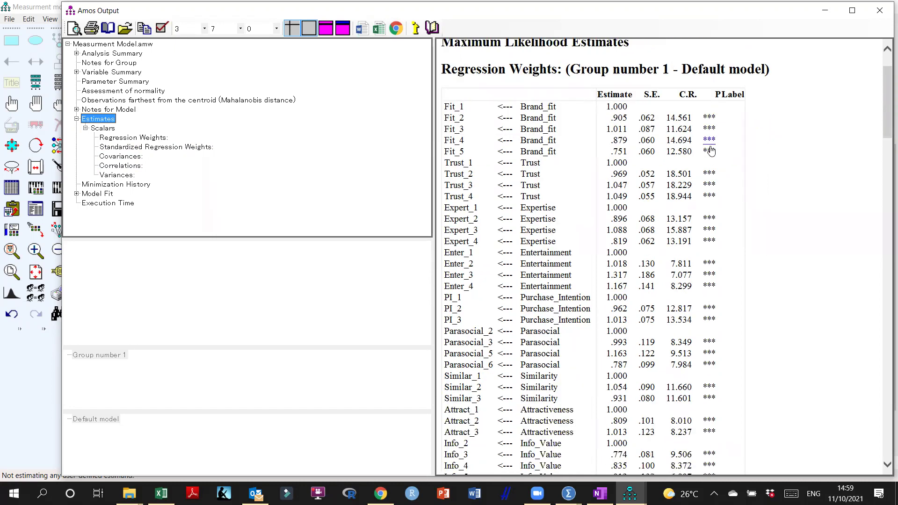
pyautogui.scroll(-2, 711, 157)
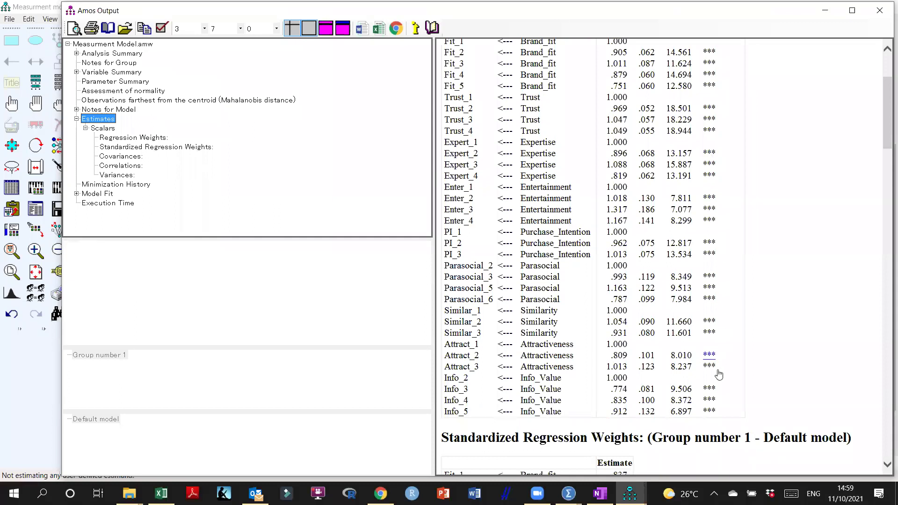
pyautogui.scroll(2, 719, 226)
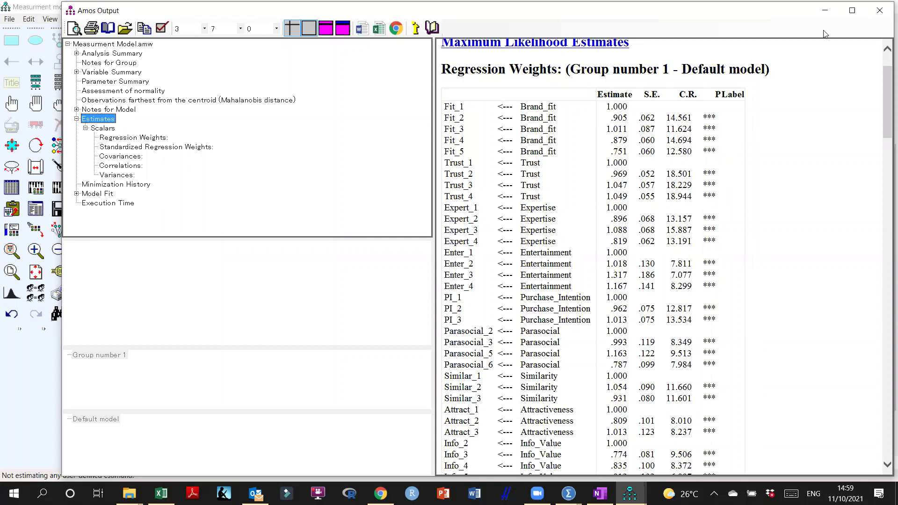
pyautogui.click(826, 10)
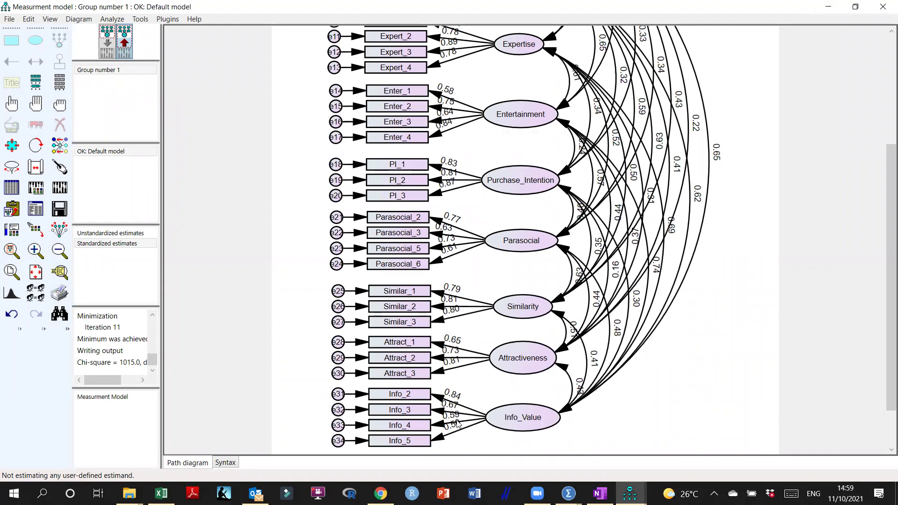
# Bring back the analysis output and review the estimates from the regression weights through to the covariances.
pyautogui.moveTo(630, 493)
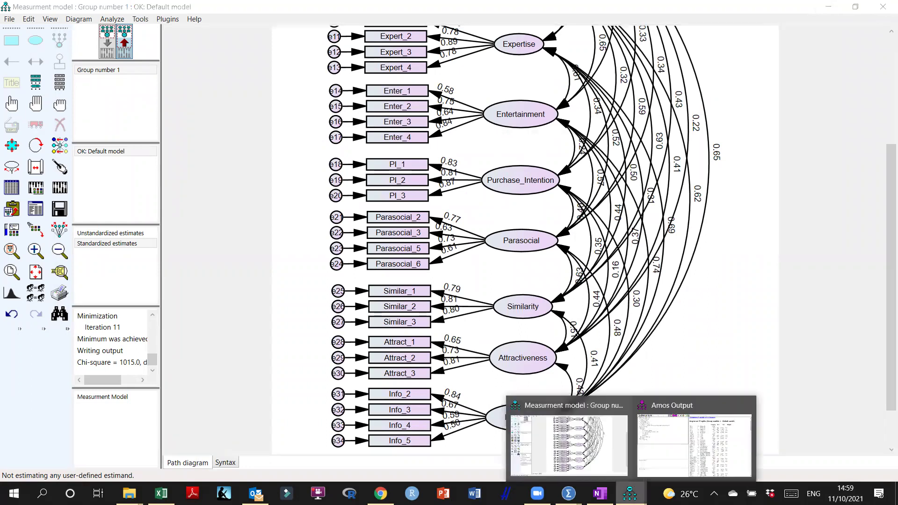
pyautogui.click(679, 463)
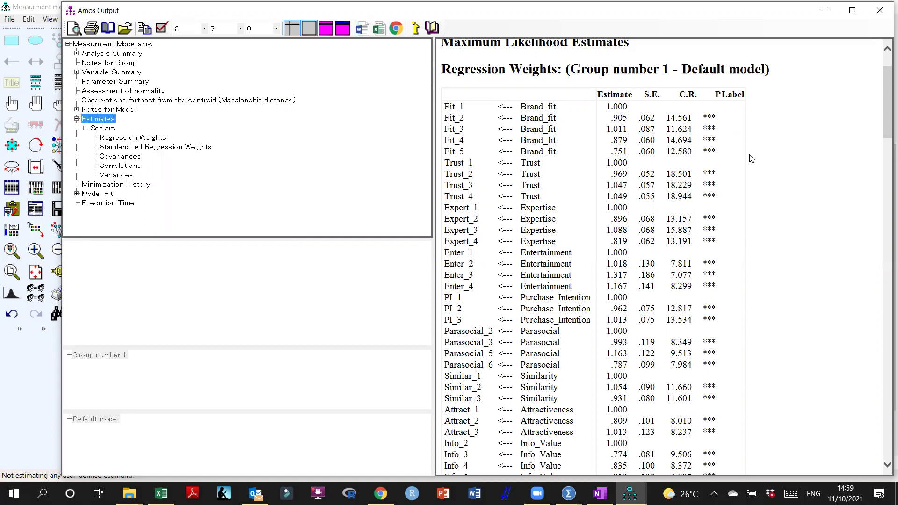
pyautogui.scroll(-5, 751, 160)
pyautogui.scroll(3, 752, 256)
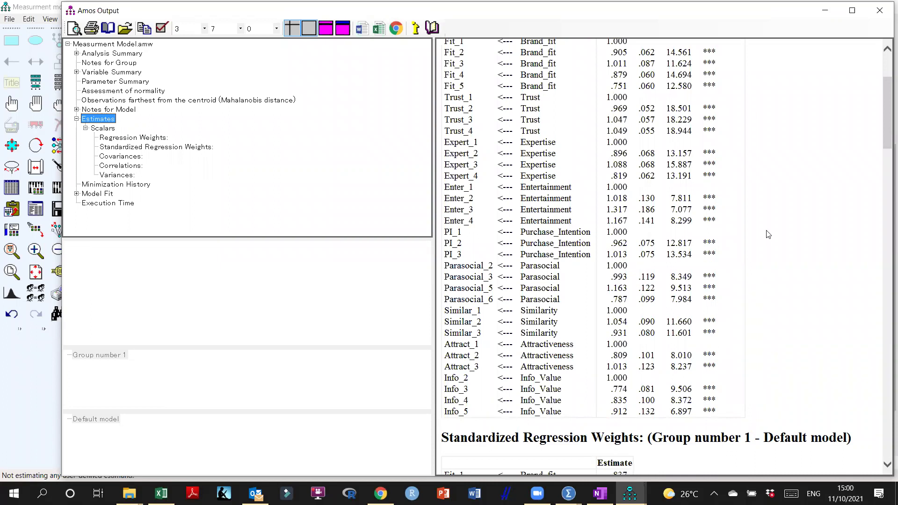
pyautogui.scroll(4, 811, 220)
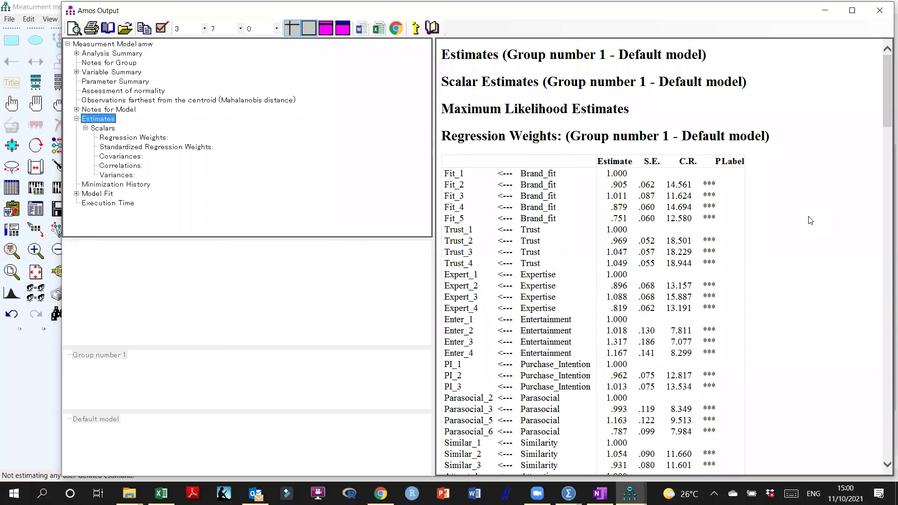
pyautogui.scroll(-8, 834, 174)
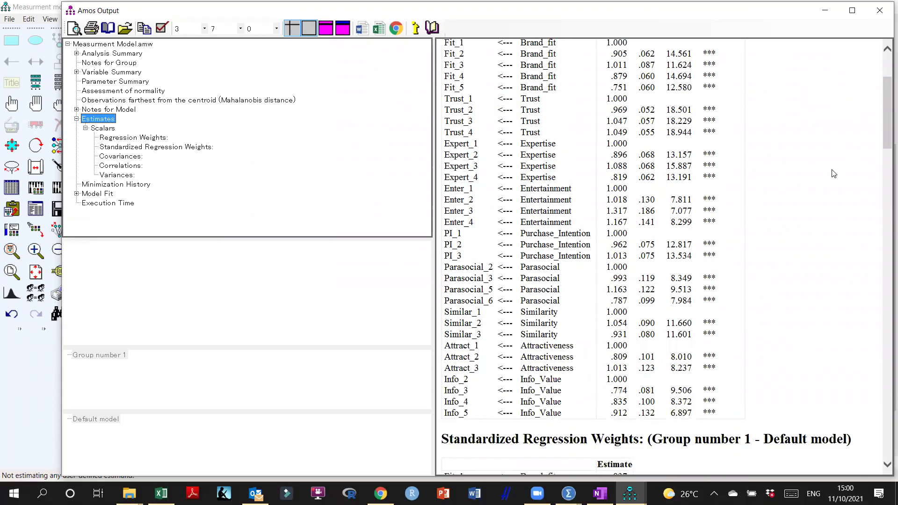
pyautogui.scroll(-16, 834, 174)
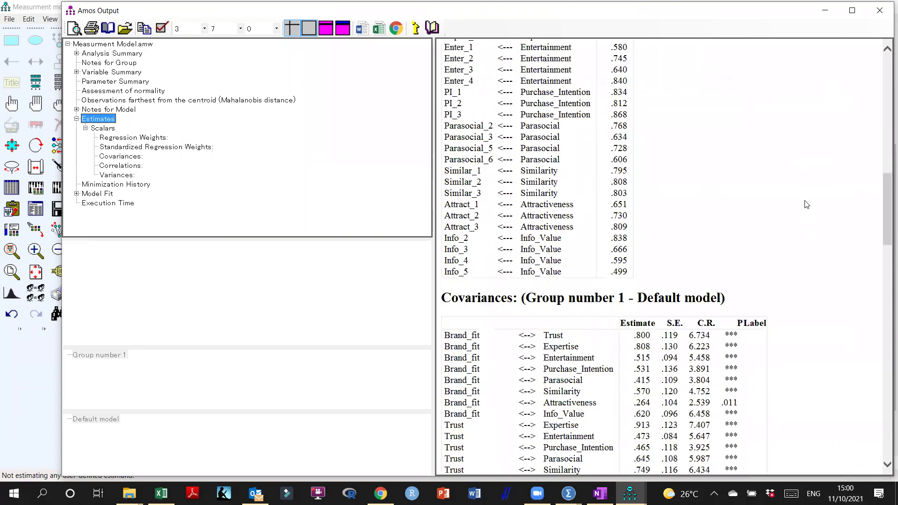
pyautogui.scroll(20, 807, 204)
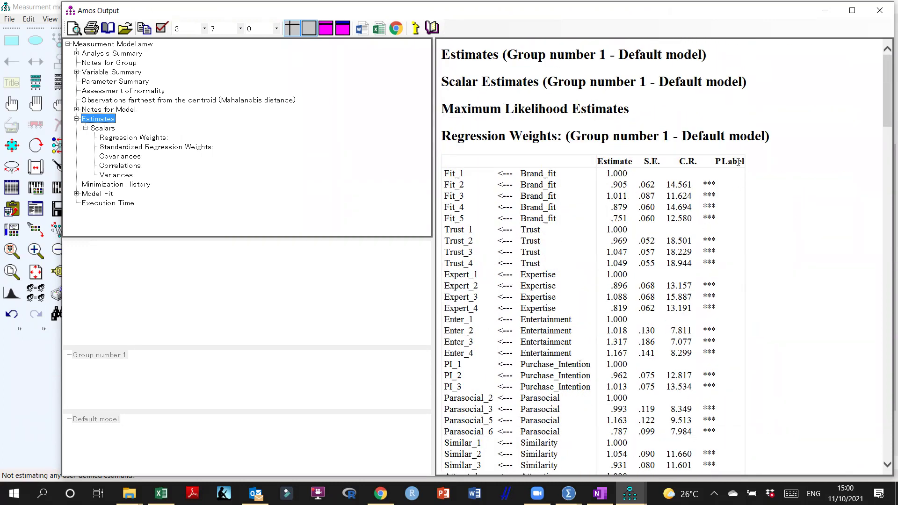
pyautogui.click(826, 10)
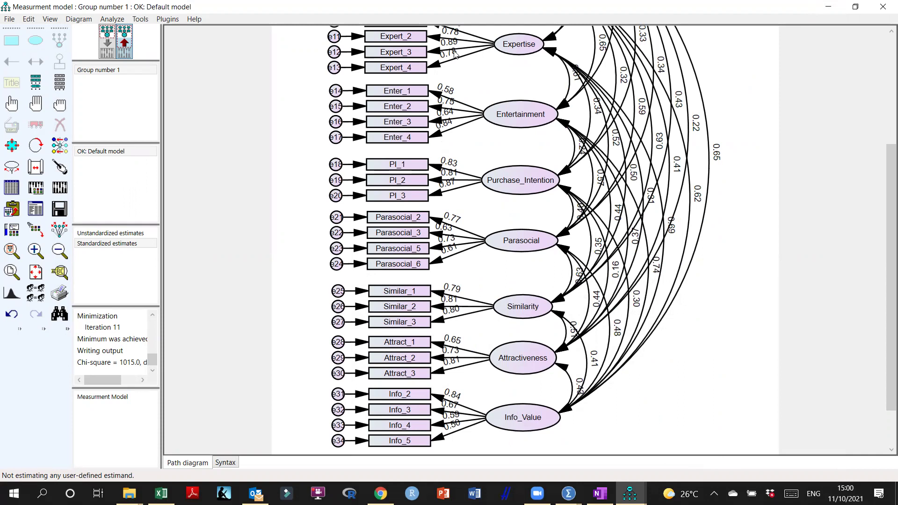
# Reopen the output at the Model Fit summary and examine the default model's CMIN/DF in the CMIN table.
pyautogui.moveTo(630, 494)
pyautogui.click(686, 430)
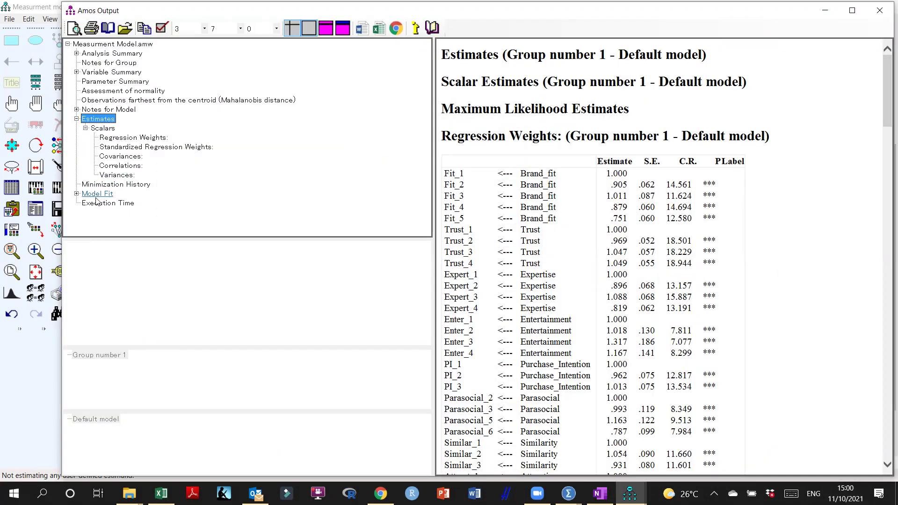
pyautogui.click(98, 195)
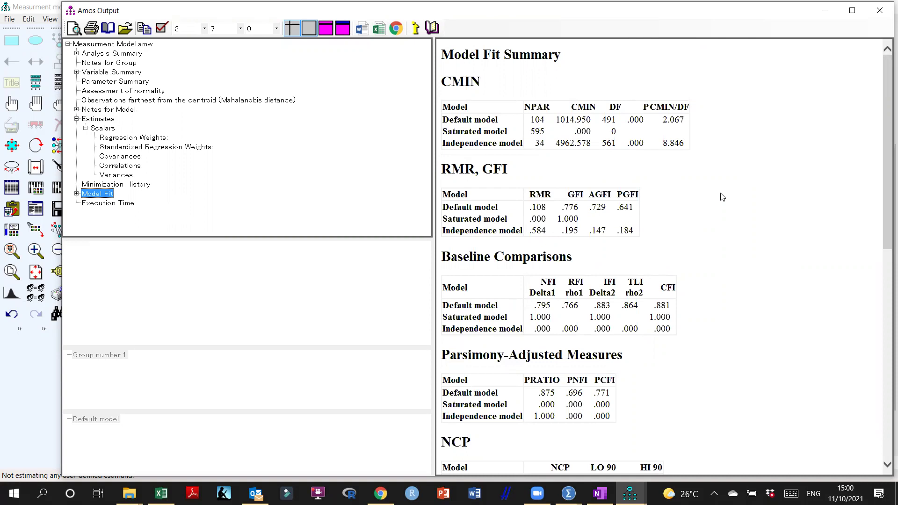
pyautogui.click(645, 108)
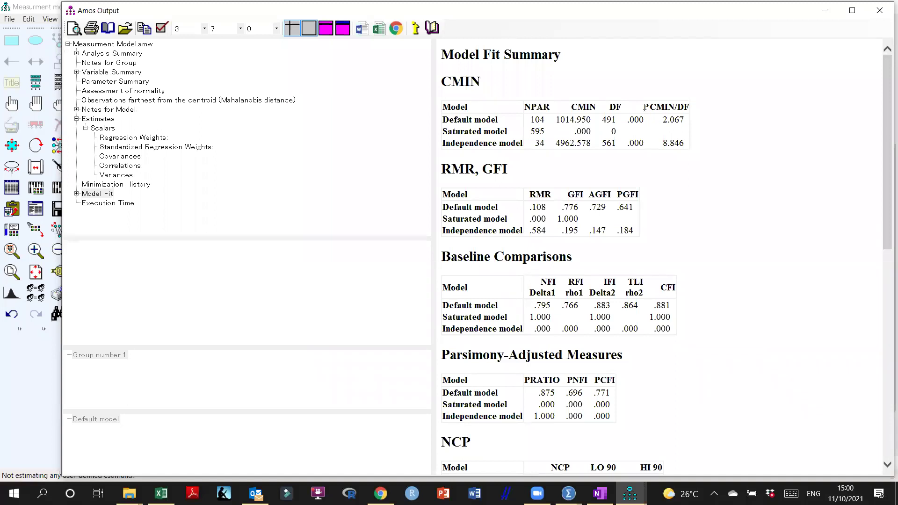
pyautogui.moveTo(646, 108); pyautogui.dragTo(688, 110)
pyautogui.click(704, 127)
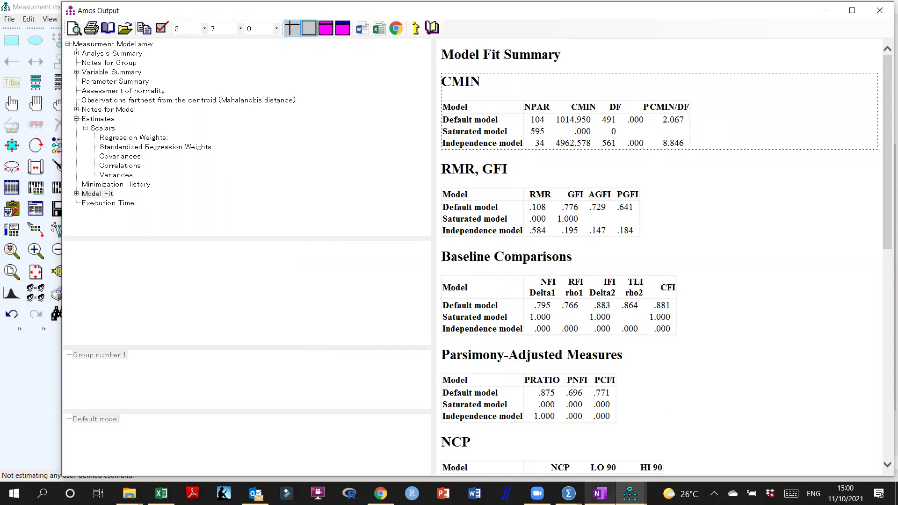
pyautogui.click(599, 493)
pyautogui.click(599, 493)
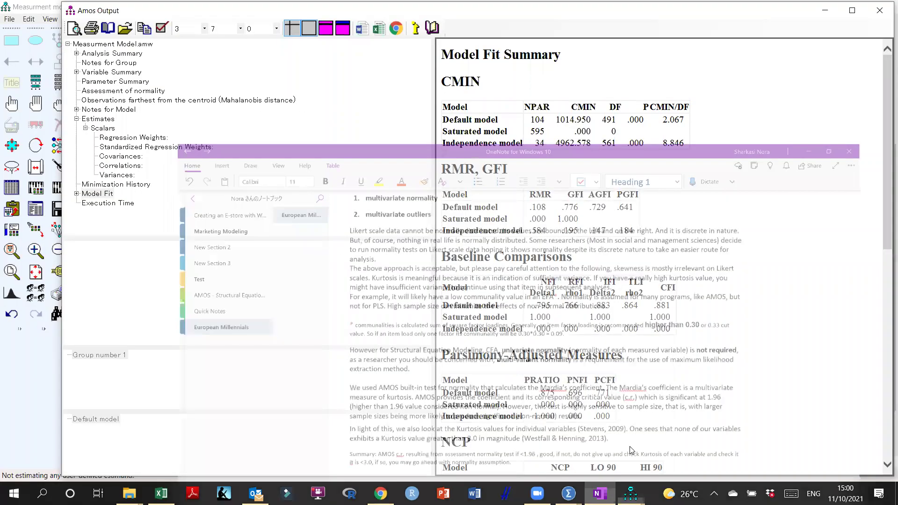
pyautogui.moveTo(645, 105); pyautogui.dragTo(688, 110)
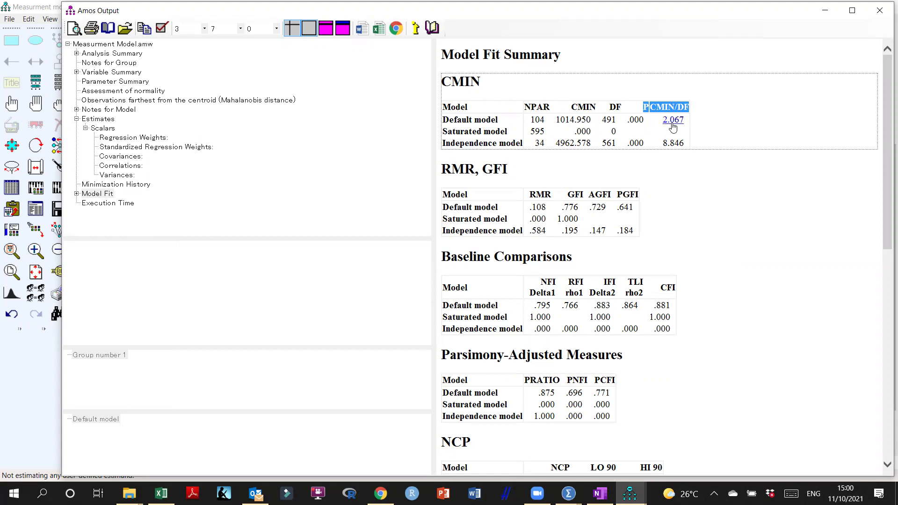
pyautogui.click(697, 123)
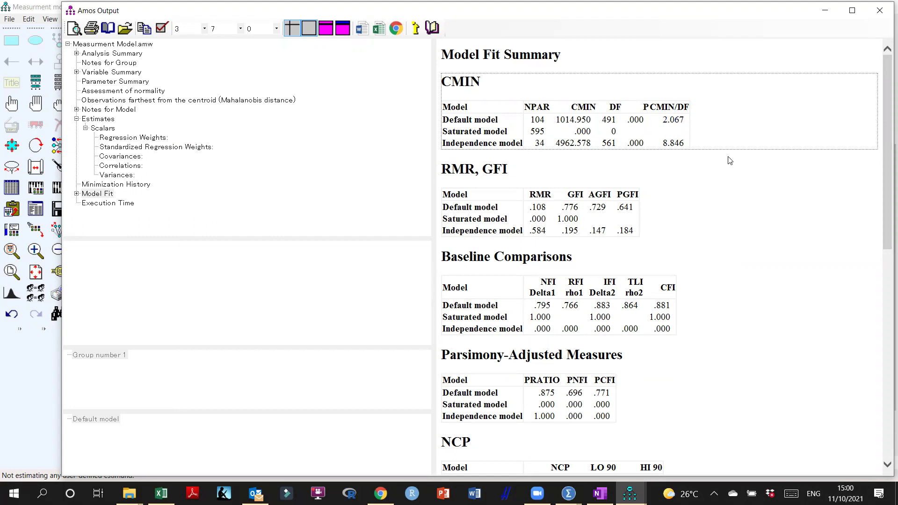
# Review the fit indices from RMR, GFI and the baseline comparisons down to RMSEA, and recheck the CMIN table.
pyautogui.scroll(-2, 714, 189)
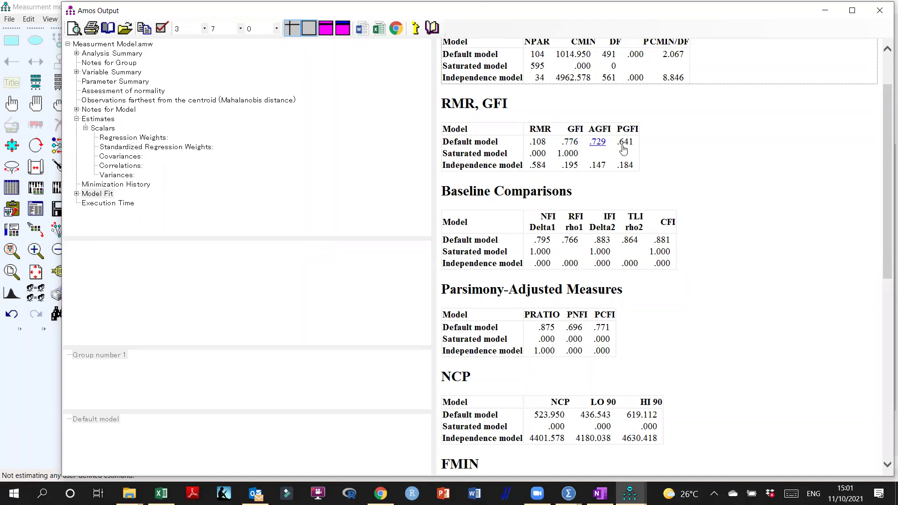
pyautogui.scroll(-2, 665, 166)
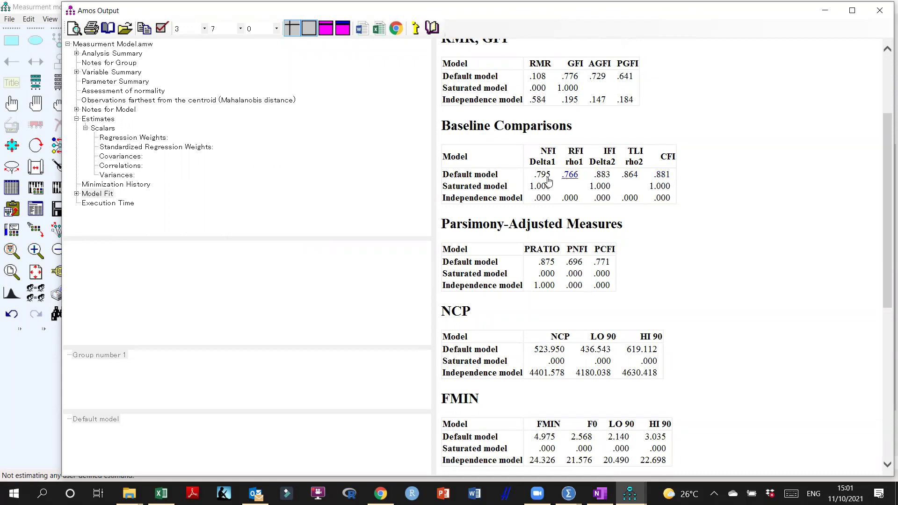
pyautogui.scroll(-2, 674, 237)
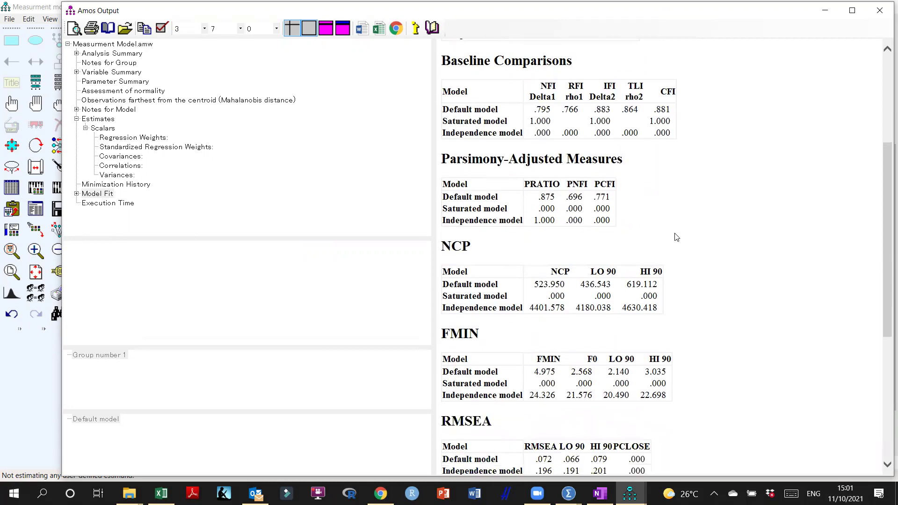
pyautogui.scroll(2, 692, 180)
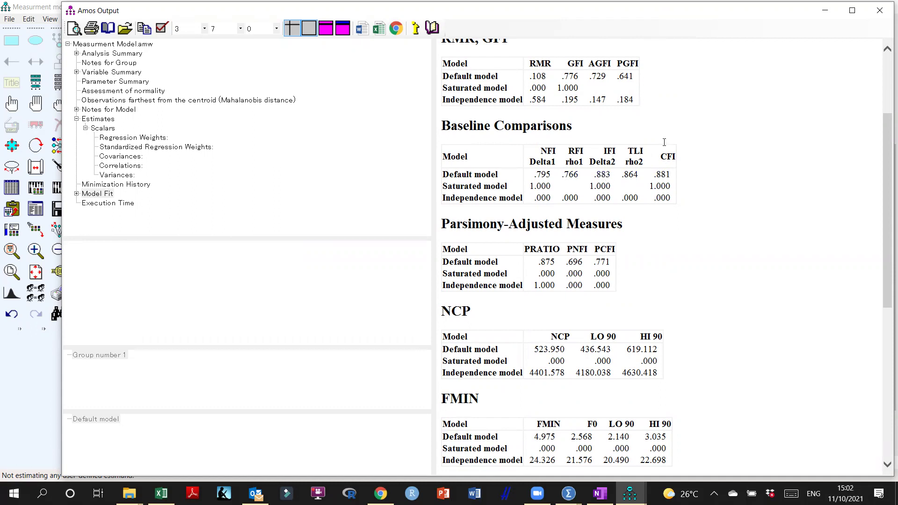
pyautogui.scroll(3, 665, 141)
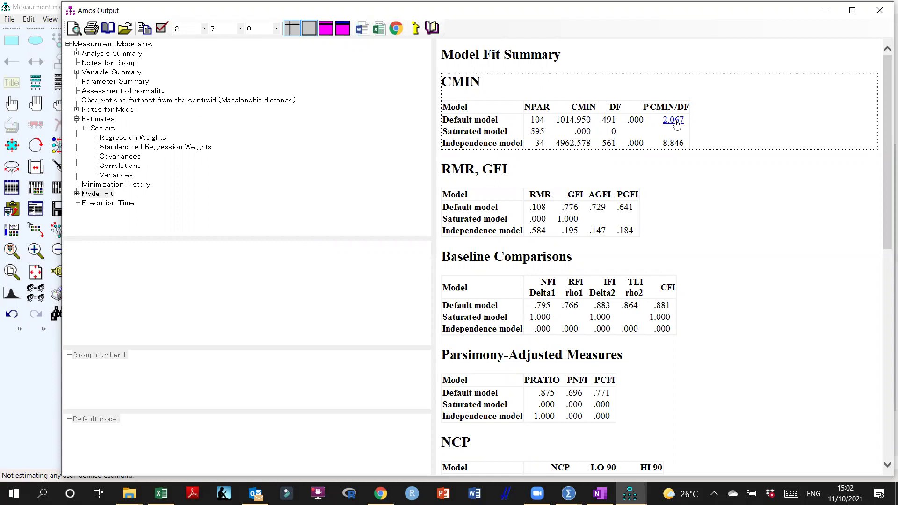
pyautogui.scroll(-1, 674, 126)
pyautogui.scroll(1, 668, 133)
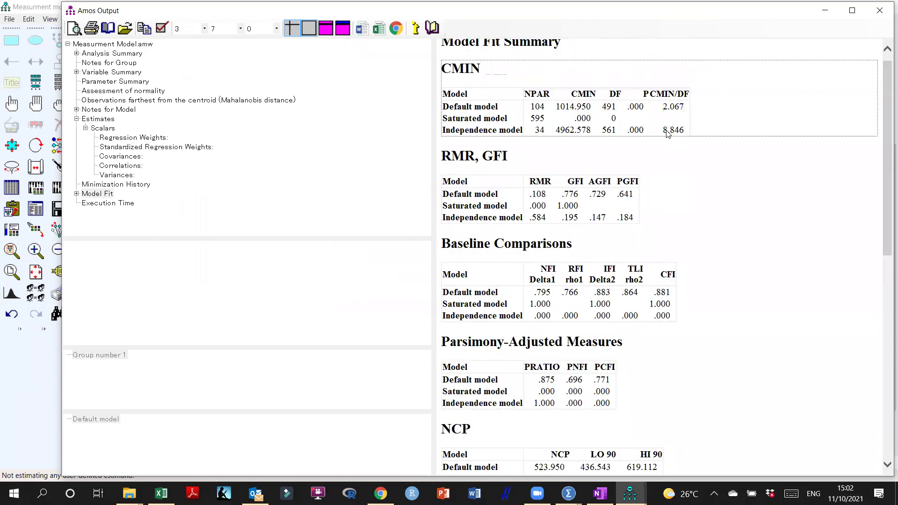
pyautogui.scroll(1, 668, 133)
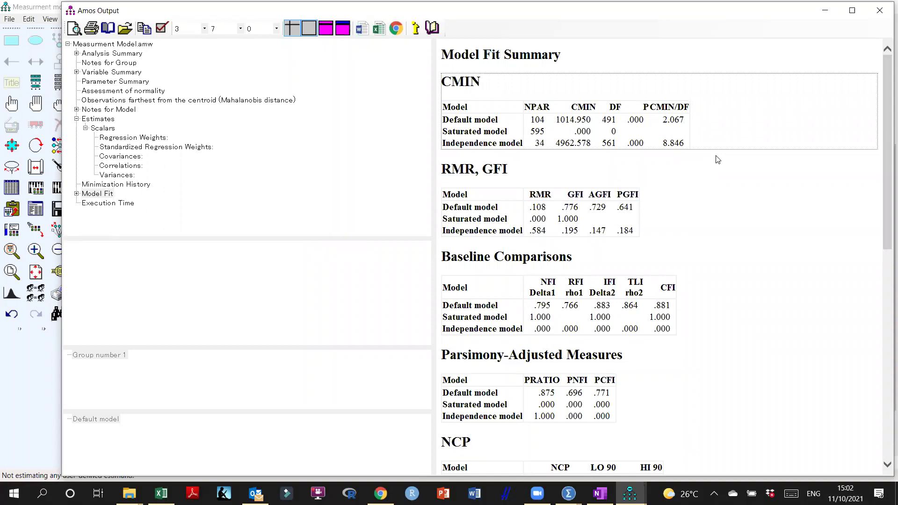
# Examine the default model's GFI and AGFI values in the RMR, GFI table.
pyautogui.scroll(-3, 719, 160)
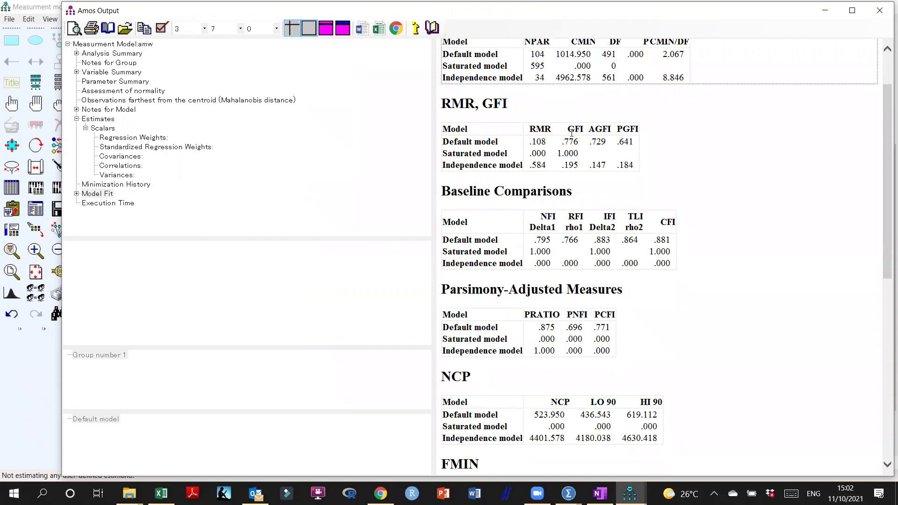
pyautogui.moveTo(569, 132); pyautogui.dragTo(602, 145)
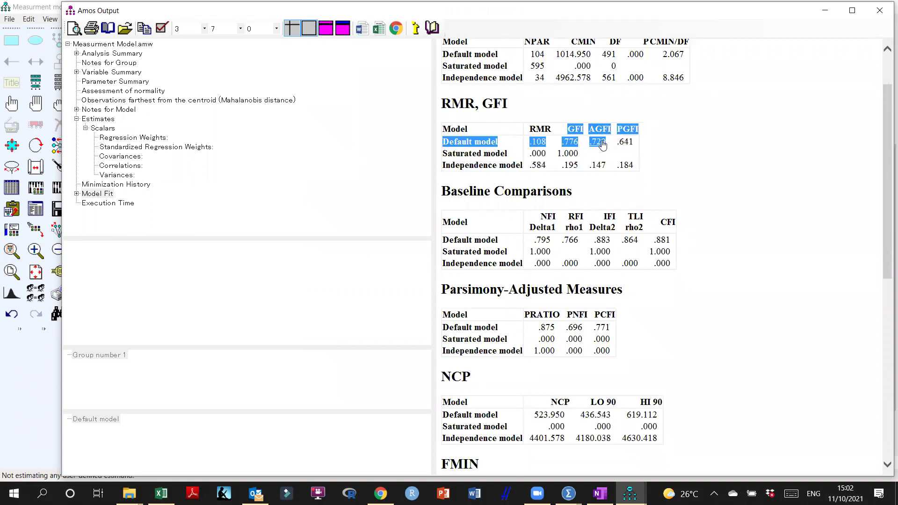
pyautogui.click(676, 155)
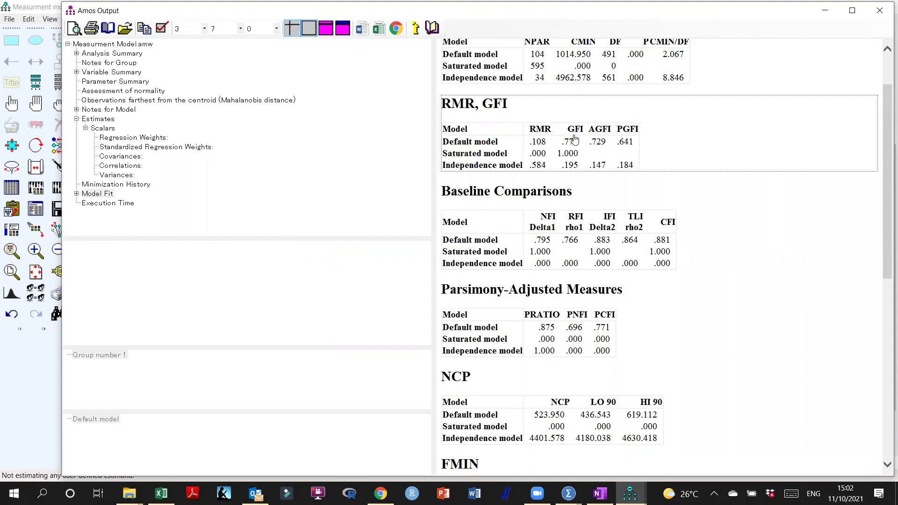
# Review the fit tables from Baseline Comparisons downward and examine the default model's RMSEA with its LO 90 and HI 90 bounds.
pyautogui.scroll(-3, 729, 169)
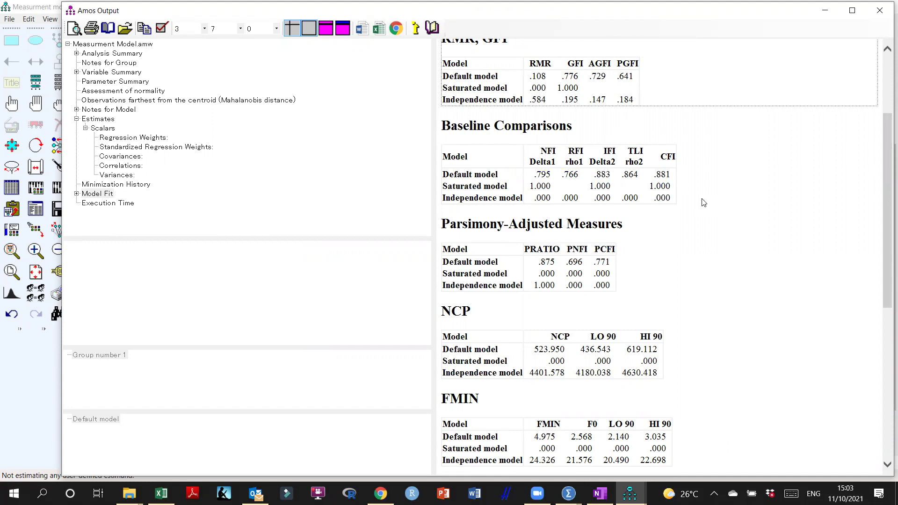
pyautogui.scroll(-3, 704, 202)
pyautogui.scroll(-4, 704, 202)
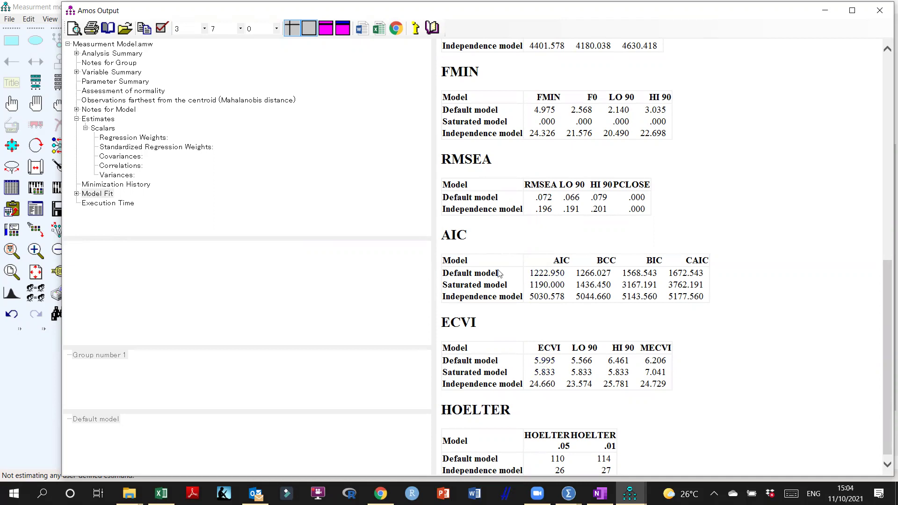
pyautogui.scroll(1, 482, 267)
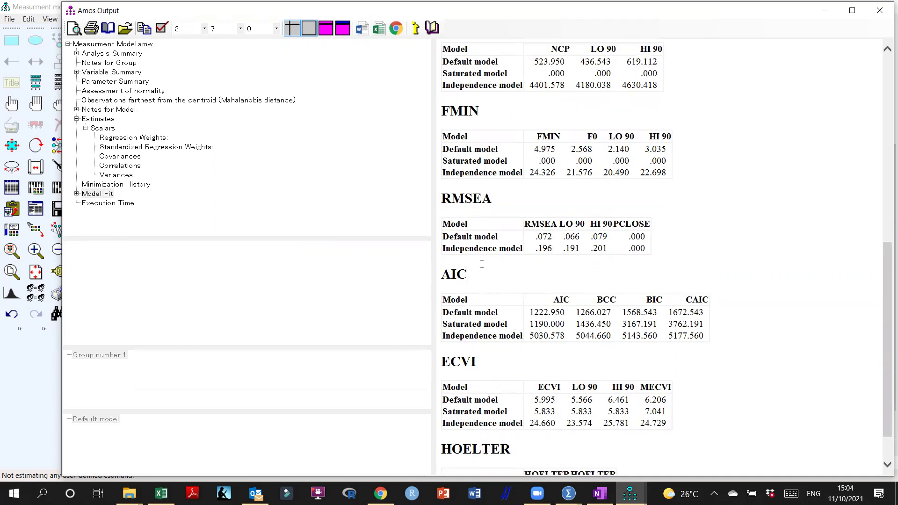
pyautogui.moveTo(442, 224); pyautogui.dragTo(493, 225)
pyautogui.moveTo(533, 248)
pyautogui.mouseDown()
pyautogui.moveTo(542, 264)
pyautogui.moveTo(534, 246)
pyautogui.mouseUp()
pyautogui.click(535, 246)
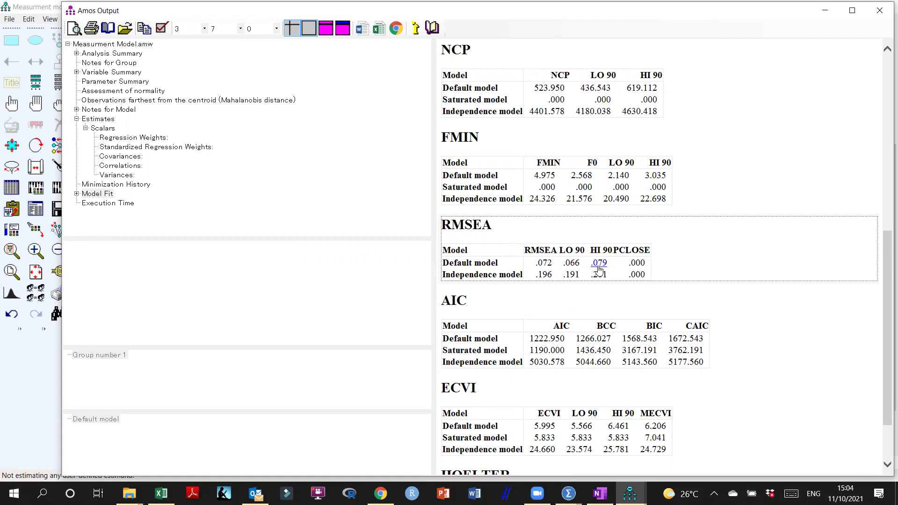
# Recheck the fit tables from RMSEA back up to the CMIN table at the start of the Model Fit Summary.
pyautogui.scroll(4, 687, 240)
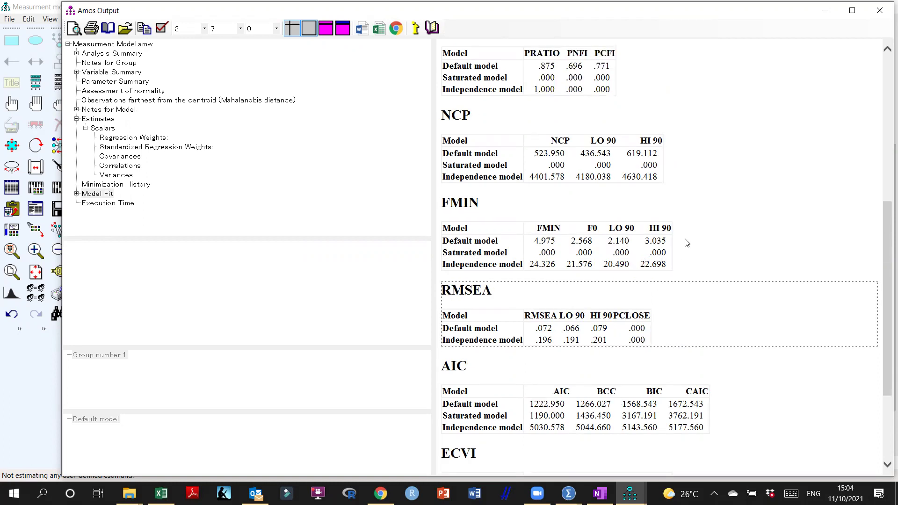
pyautogui.scroll(2, 692, 241)
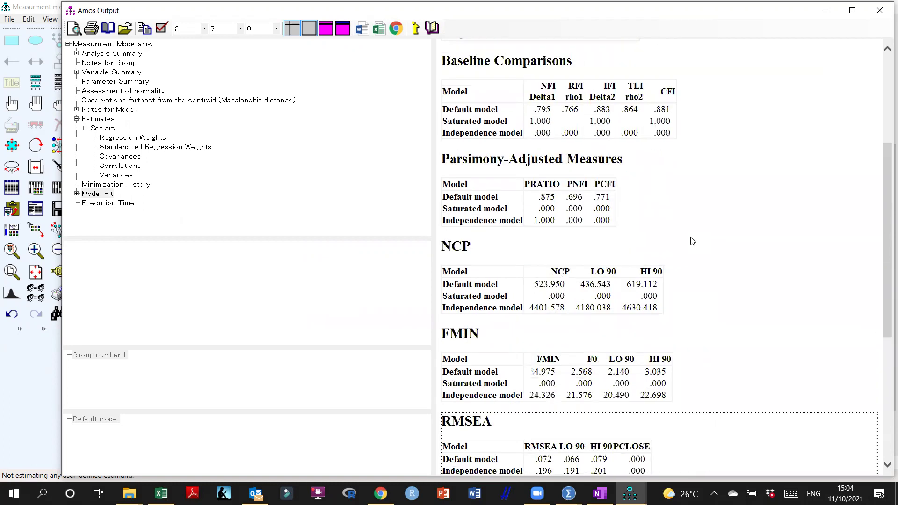
pyautogui.scroll(2, 692, 241)
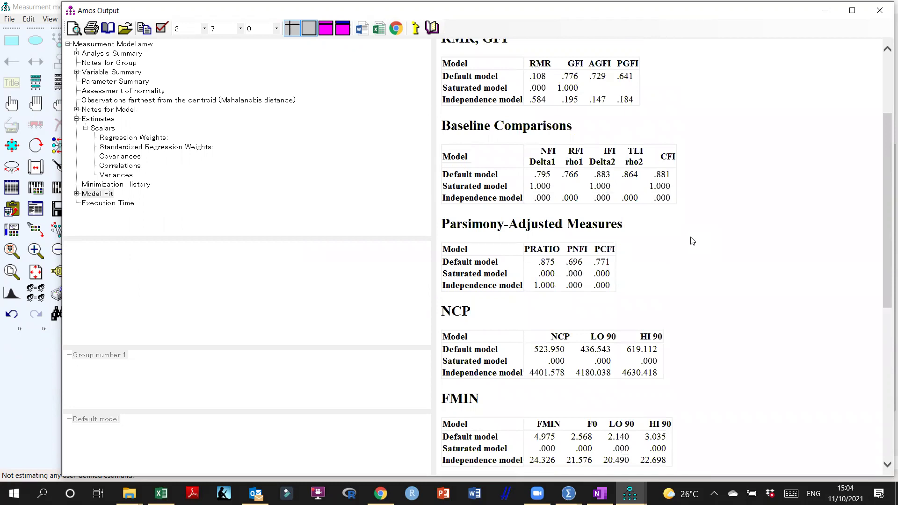
pyautogui.scroll(2, 693, 241)
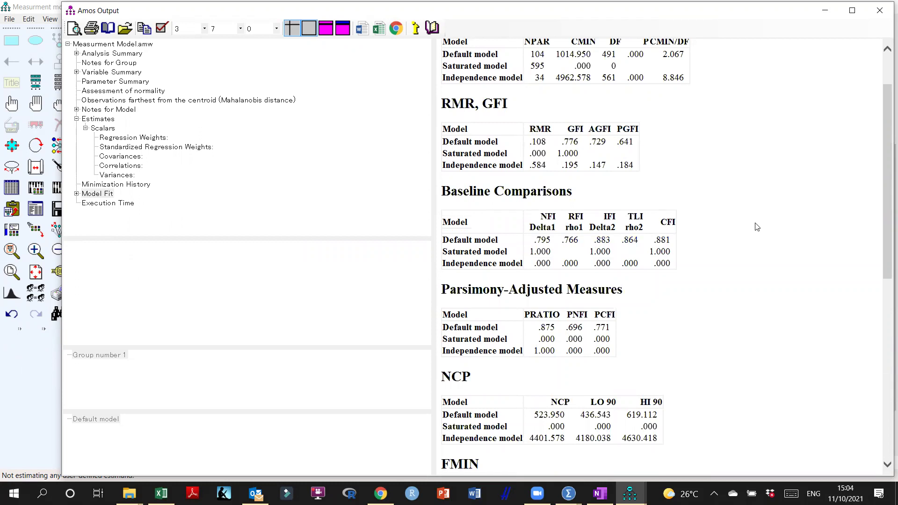
pyautogui.scroll(2, 757, 227)
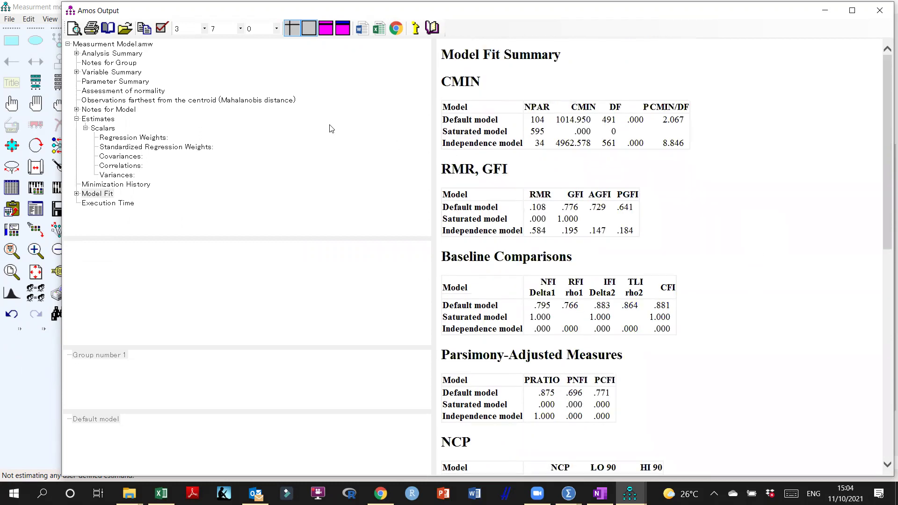
# Open the Assessment of normality output and examine the skew values of all items from Info_5 to Fit_1.
pyautogui.click(146, 93)
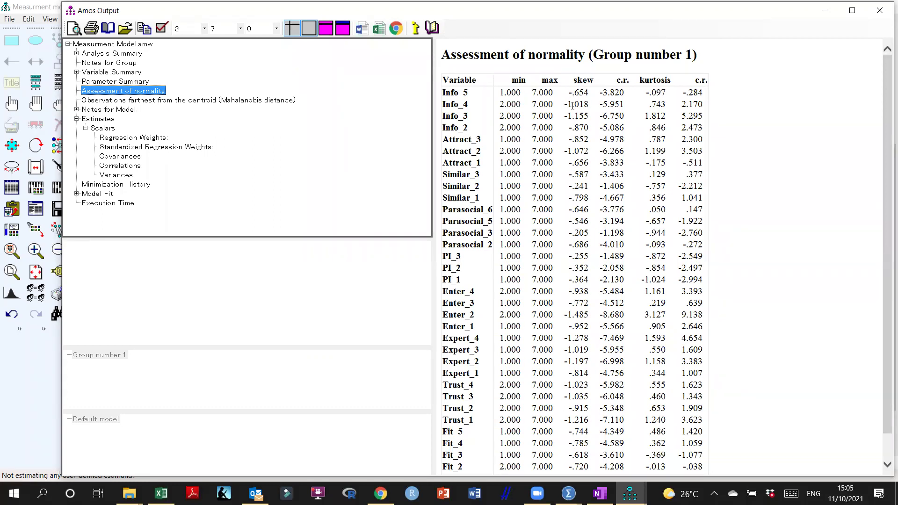
pyautogui.scroll(-1, 577, 227)
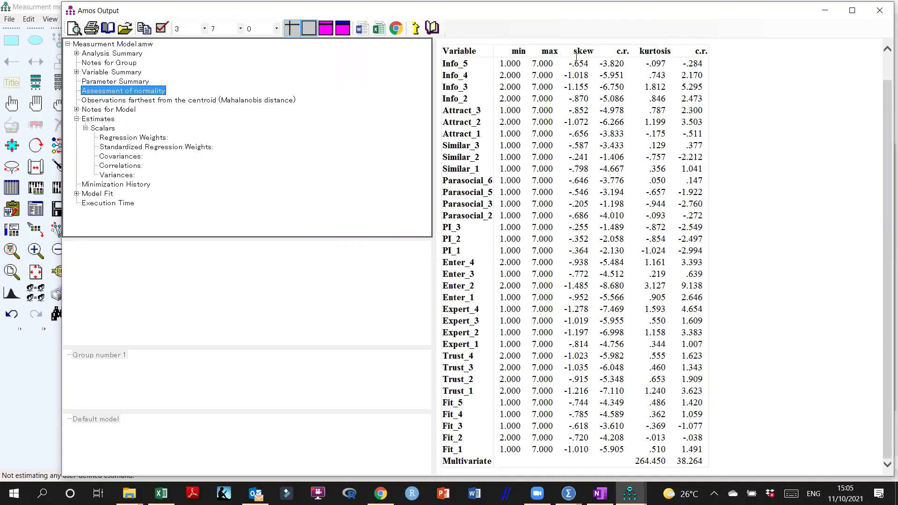
pyautogui.moveTo(578, 438); pyautogui.dragTo(587, 449)
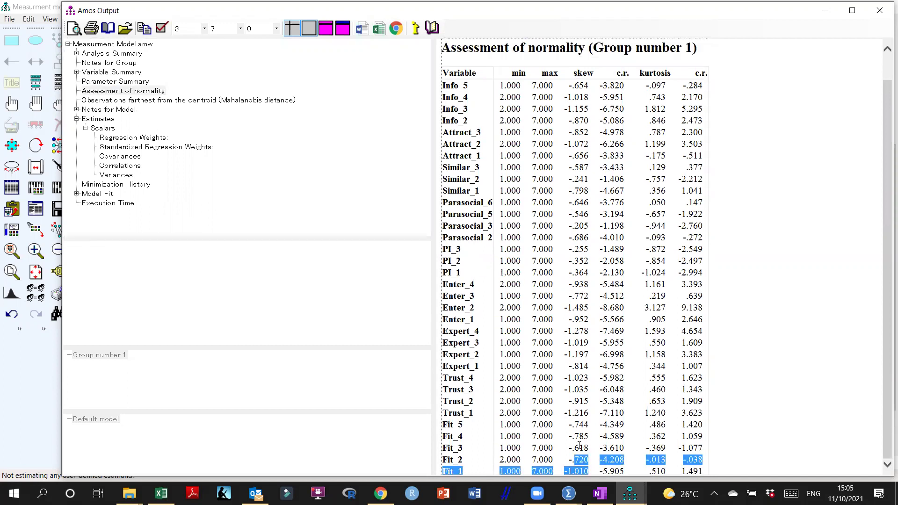
pyautogui.click(579, 70)
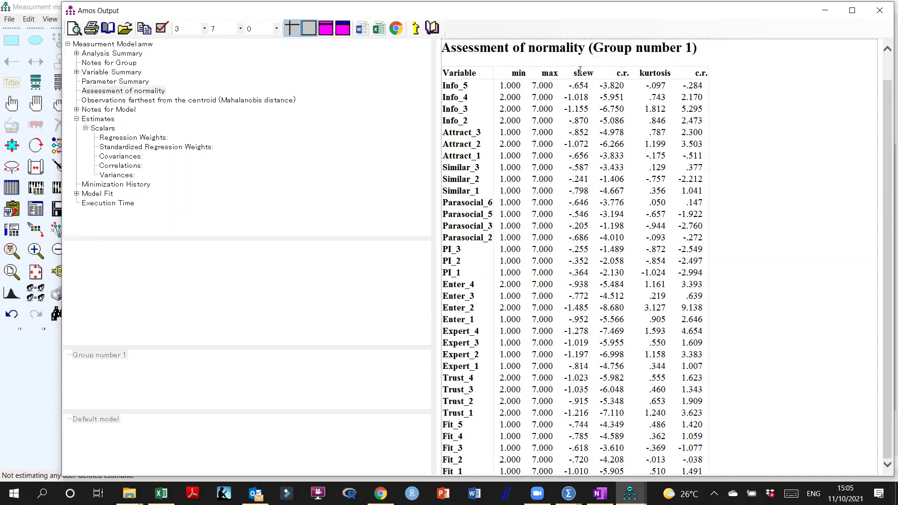
pyautogui.scroll(-1, 653, 73)
pyautogui.scroll(2, 657, 73)
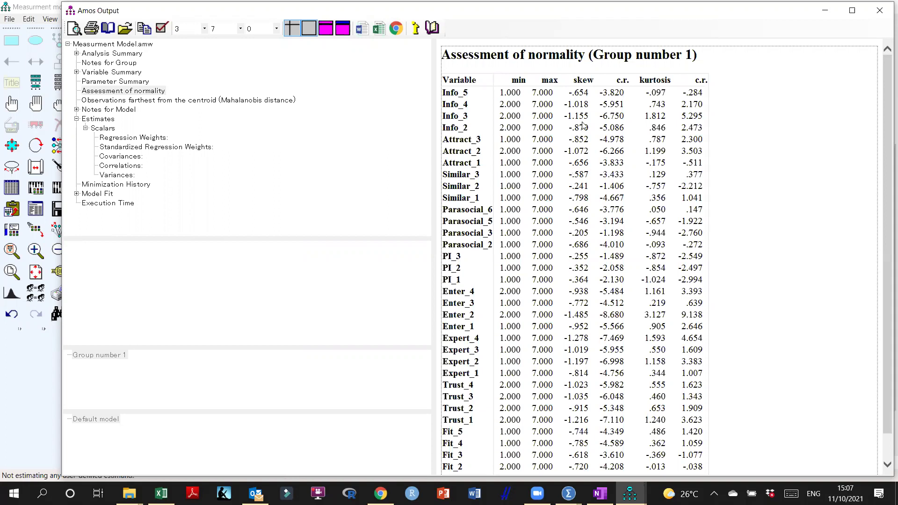
pyautogui.scroll(-1, 562, 314)
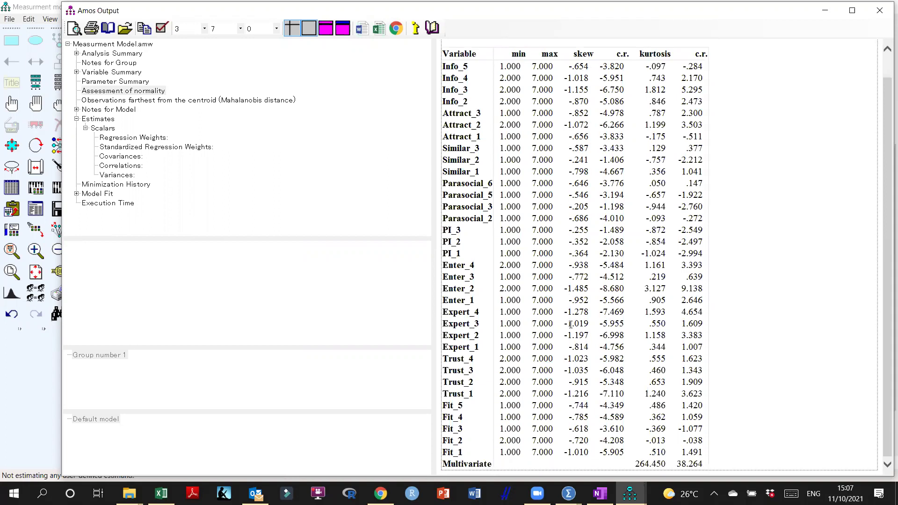
pyautogui.scroll(1, 571, 462)
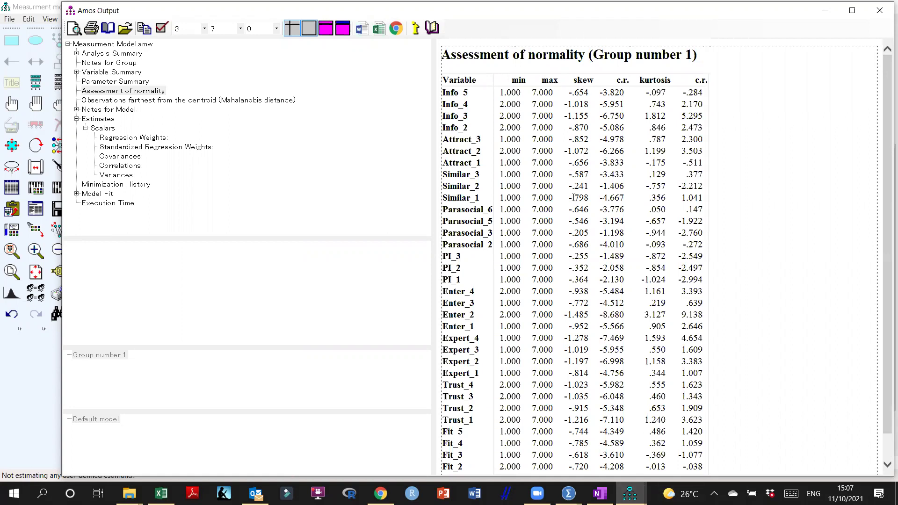
pyautogui.scroll(-1, 574, 198)
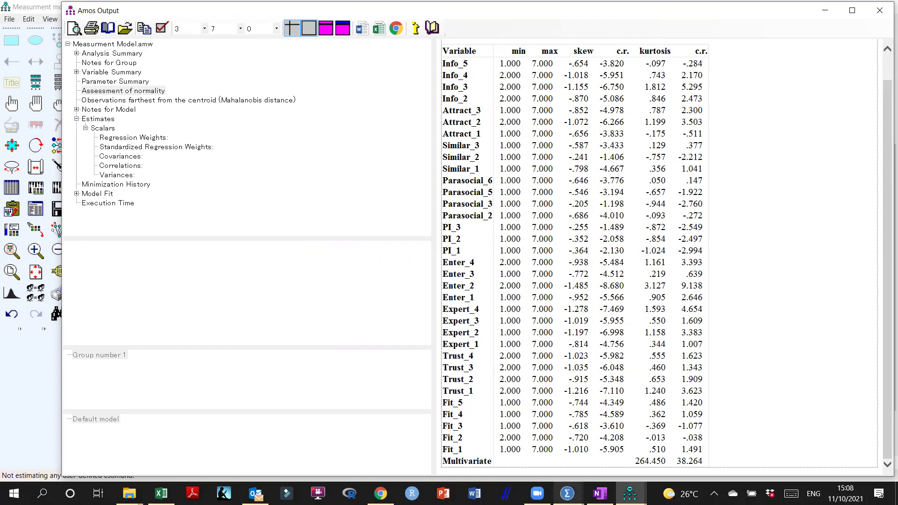
# Switch to the DataSet.sav window in SPSS Statistics and open the Frequencies analysis.
pyautogui.moveTo(567, 494)
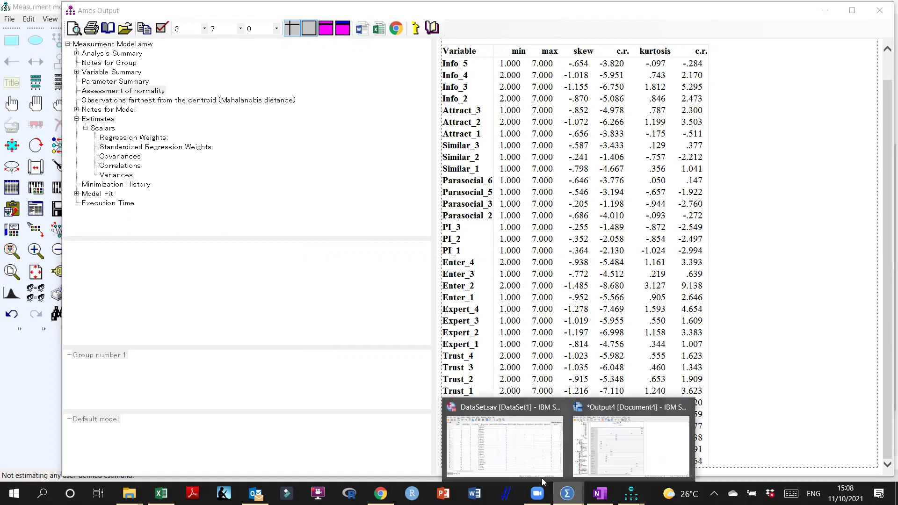
pyautogui.click(549, 445)
pyautogui.click(165, 24)
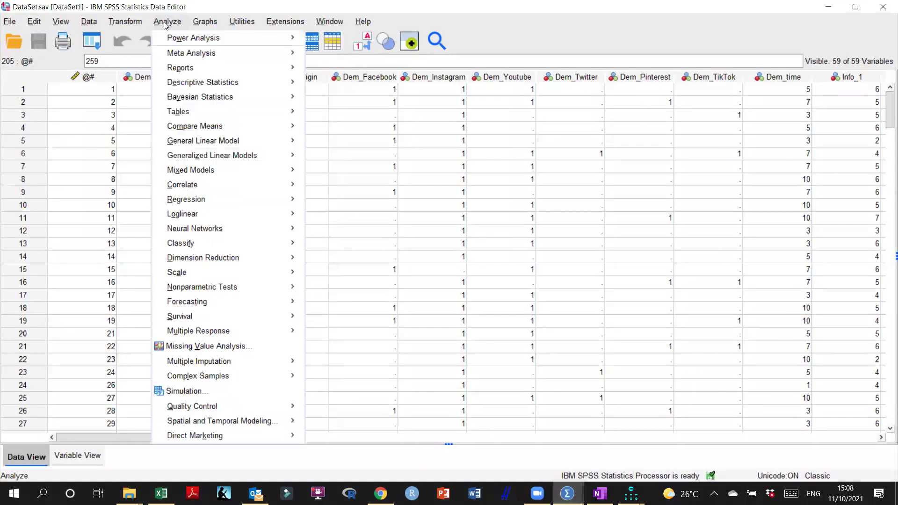
pyautogui.moveTo(185, 72)
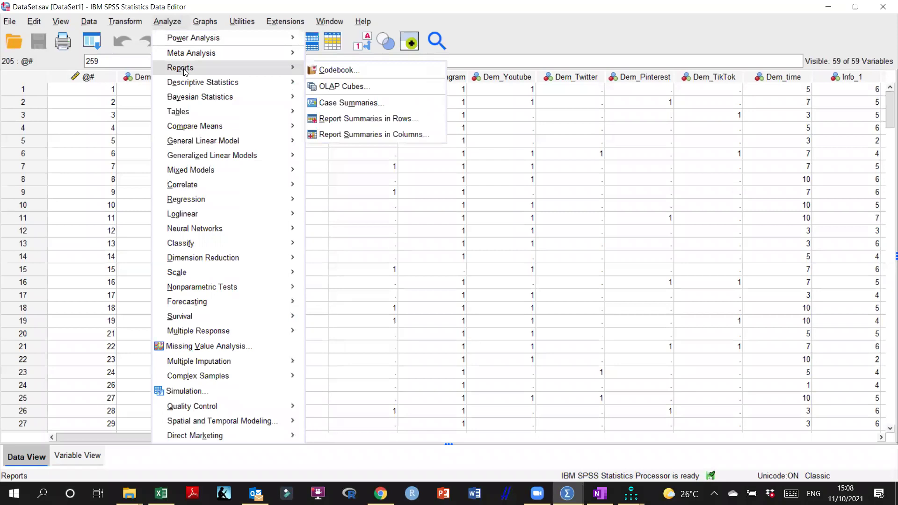
pyautogui.moveTo(224, 83)
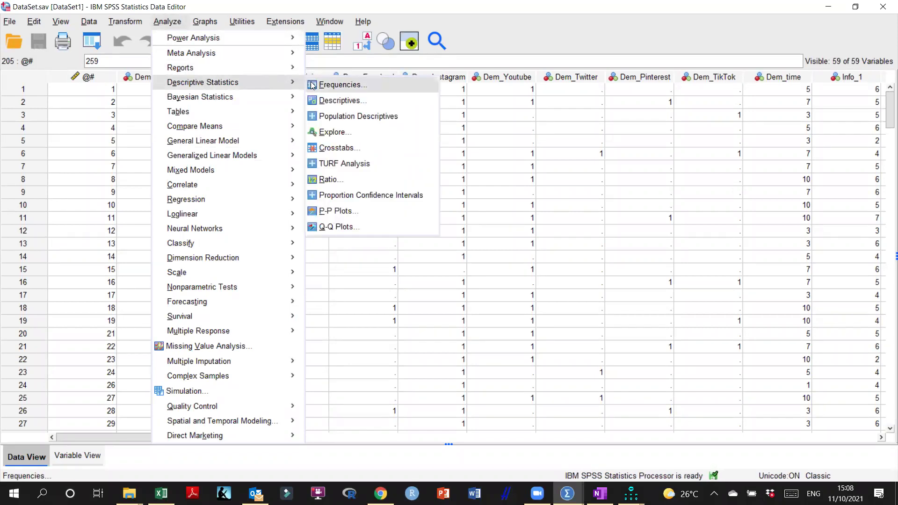
pyautogui.click(333, 85)
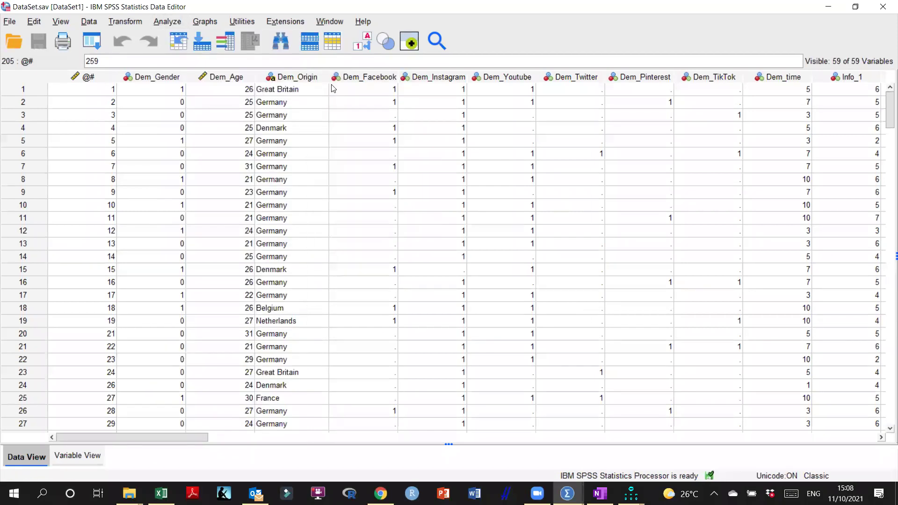
# Include kurtosis and skewness in the distribution statistics of the Frequencies analysis.
pyautogui.click(559, 184)
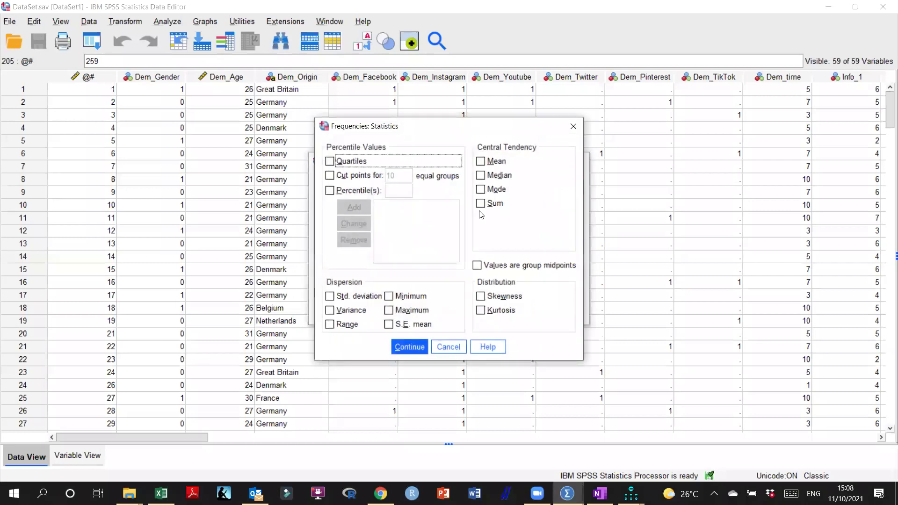
pyautogui.click(482, 310)
pyautogui.click(480, 296)
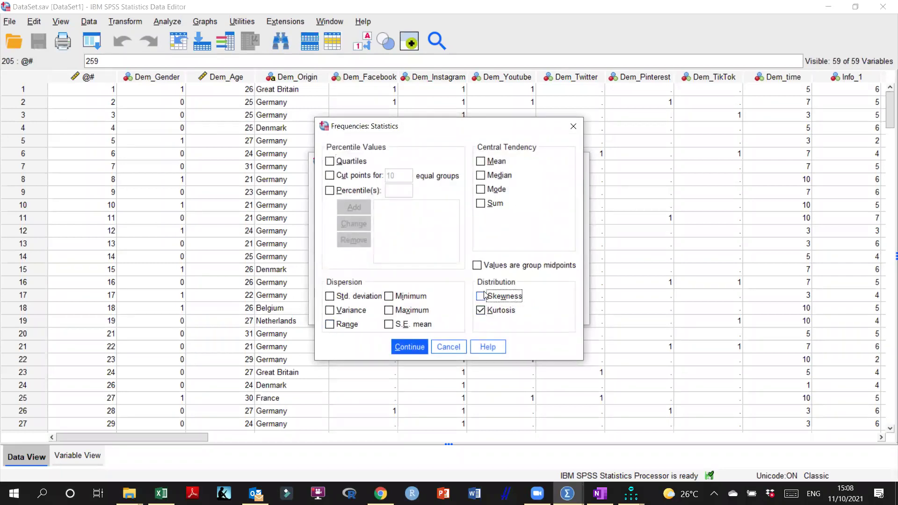
pyautogui.click(400, 356)
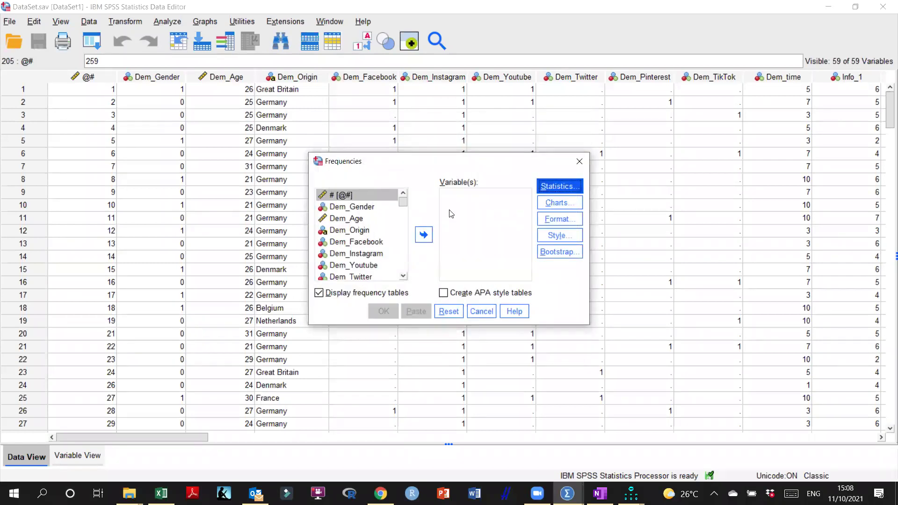
# Look through the available Frequencies variables, close the analysis without running it, and return to the Amos output.
pyautogui.moveTo(401, 201); pyautogui.dragTo(409, 222)
pyautogui.click(579, 161)
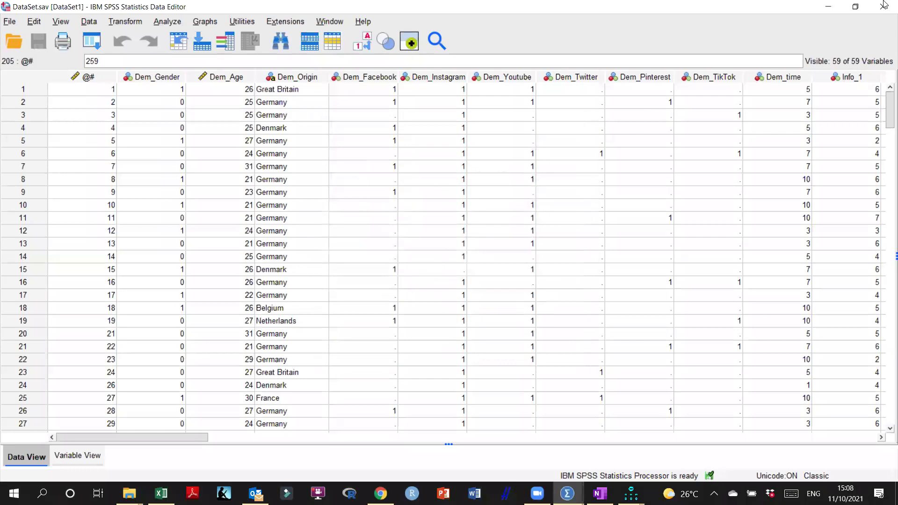
pyautogui.click(828, 6)
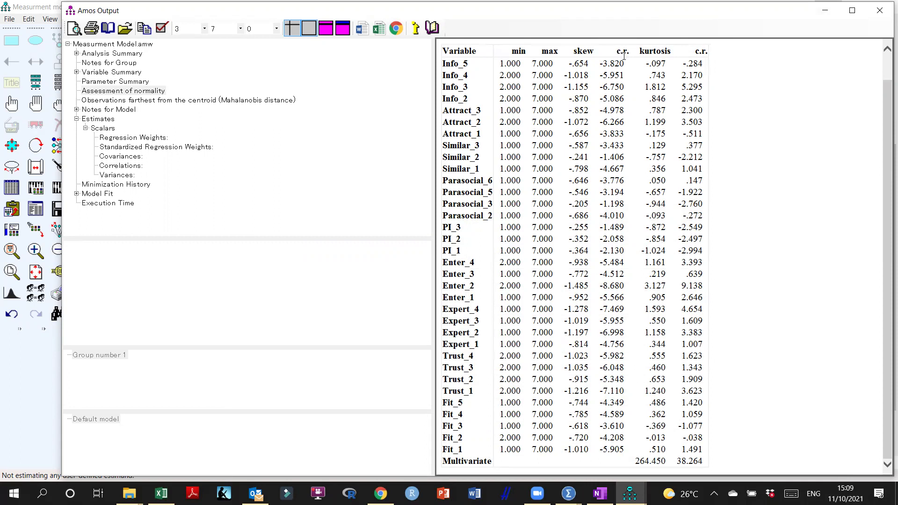
# Examine the critical ratios (c.r.) of skewness and kurtosis for the individual items in the normality table.
pyautogui.moveTo(616, 54); pyautogui.dragTo(629, 75)
pyautogui.click(626, 75)
pyautogui.scroll(-1, 626, 78)
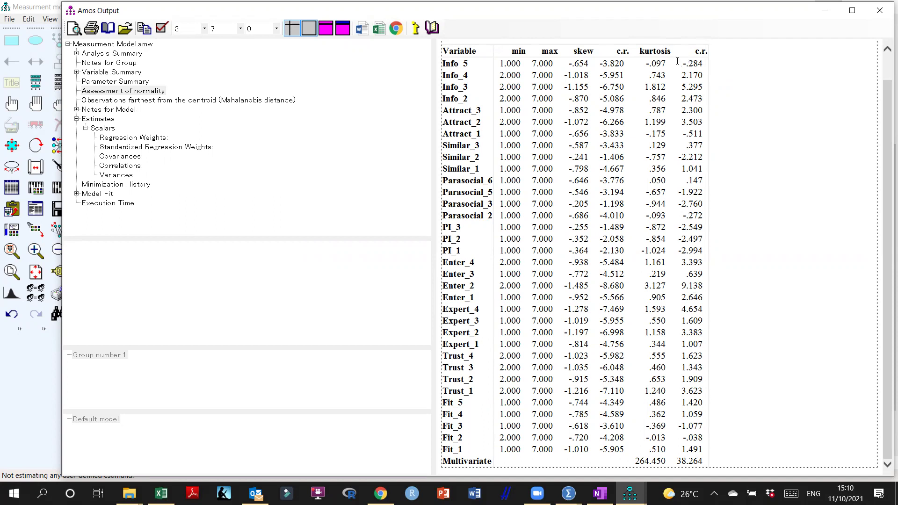
pyautogui.scroll(1, 481, 464)
pyautogui.scroll(-1, 481, 465)
# Examine the Multivariate row of the normality table, highlighting its label and its critical ratio.
pyautogui.doubleClick(482, 464)
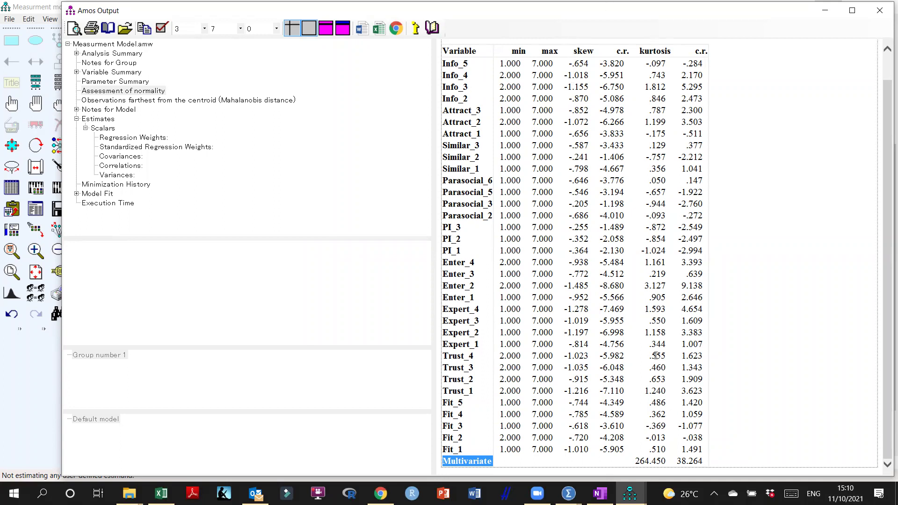
pyautogui.click(770, 365)
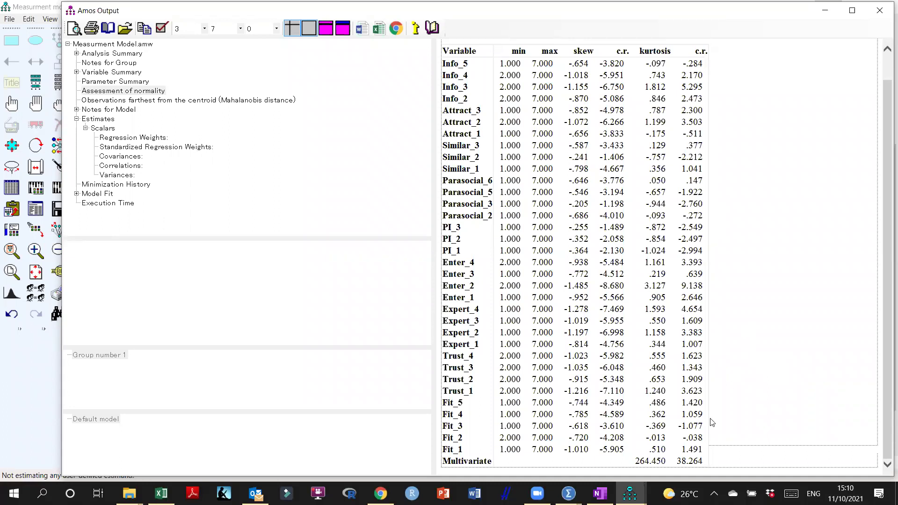
pyautogui.doubleClick(689, 461)
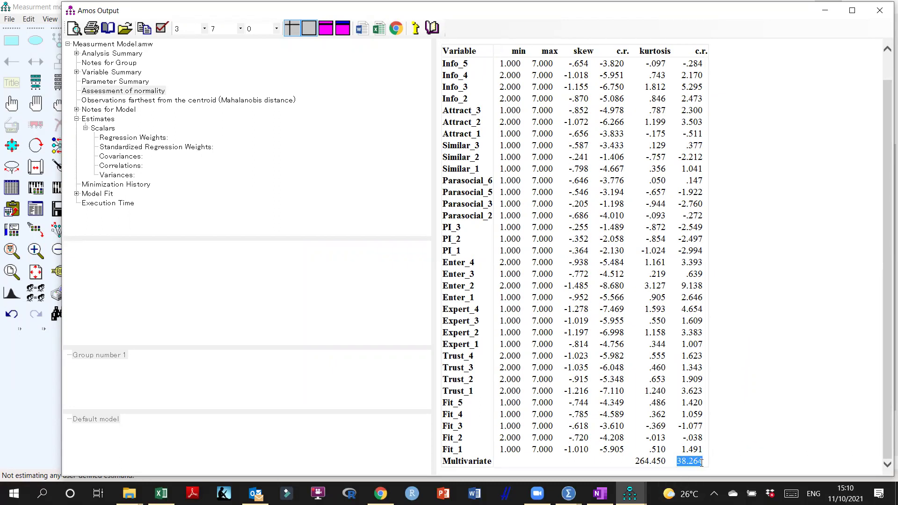
pyautogui.scroll(1, 687, 449)
pyautogui.scroll(-1, 687, 441)
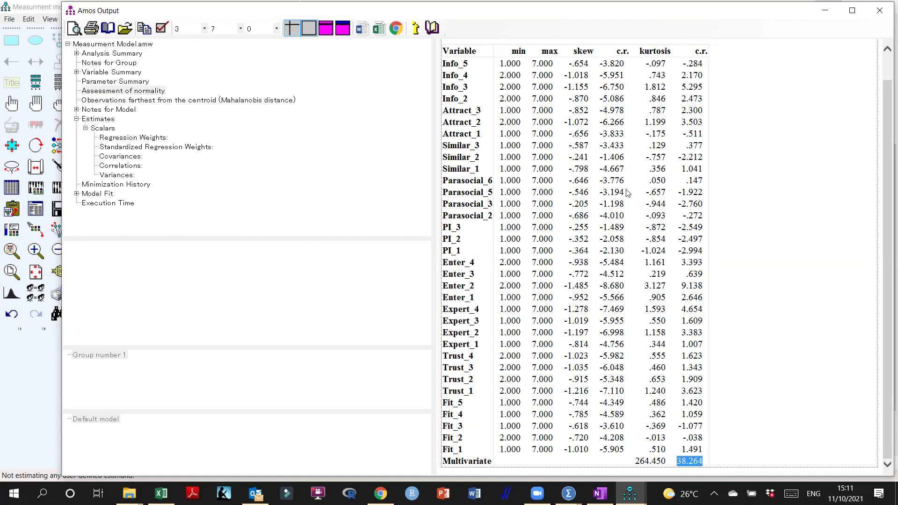
# Open the Mahalanobis distance output, review the observations' p1 values and highlight the row of observation 71.
pyautogui.click(284, 101)
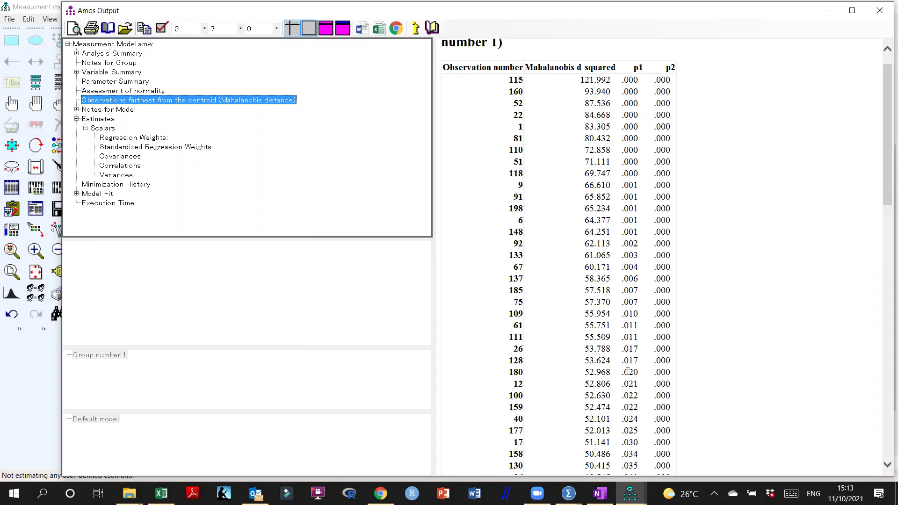
pyautogui.scroll(-3, 623, 382)
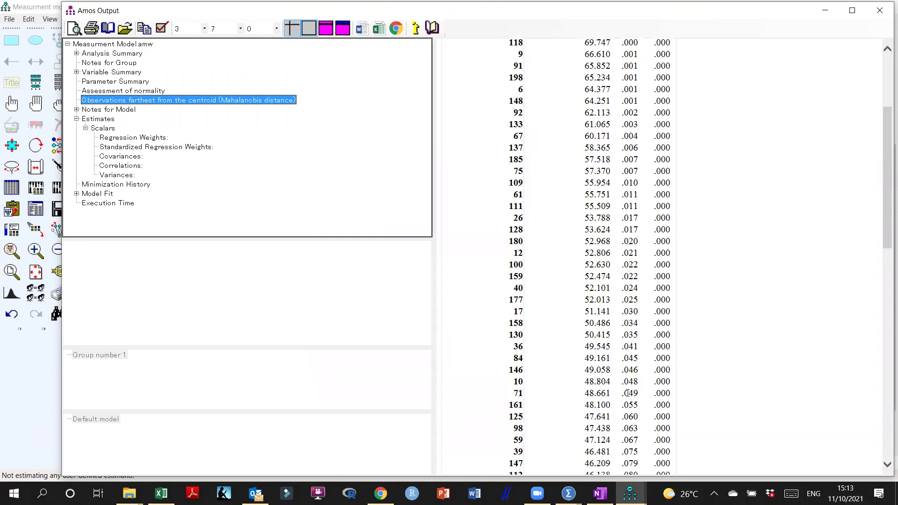
pyautogui.moveTo(668, 392); pyautogui.dragTo(518, 390)
pyautogui.scroll(3, 518, 390)
pyautogui.scroll(-5, 631, 328)
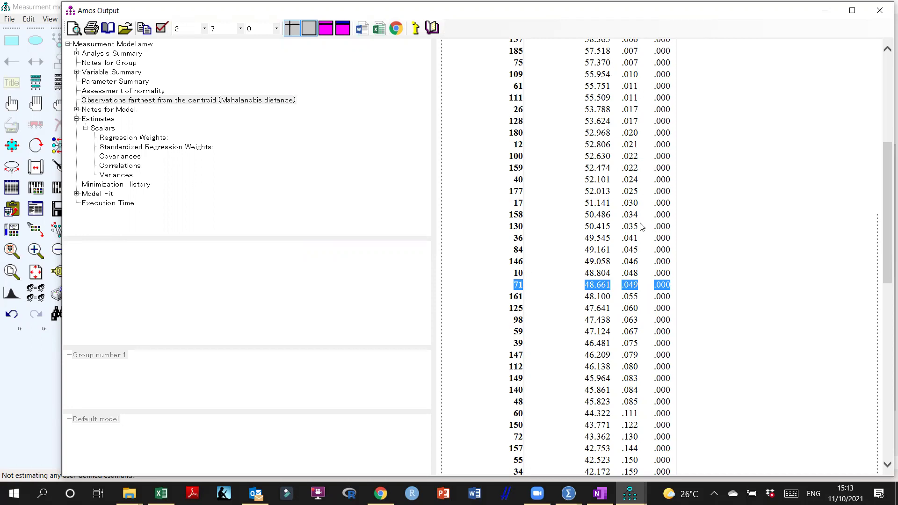
# Return to the start of the Mahalanobis distance table and highlight the row of observation 115.
pyautogui.scroll(5, 628, 227)
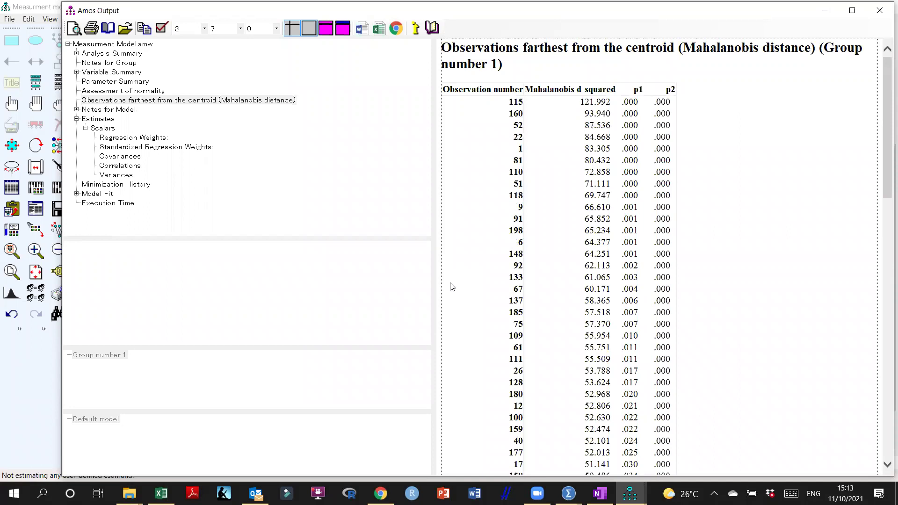
pyautogui.click(99, 101)
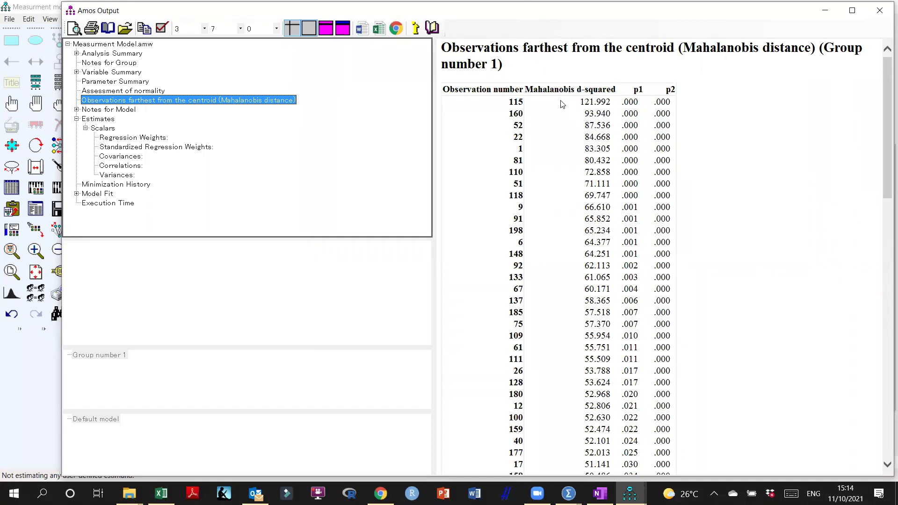
pyautogui.doubleClick(514, 101)
pyautogui.moveTo(569, 104); pyautogui.dragTo(664, 104)
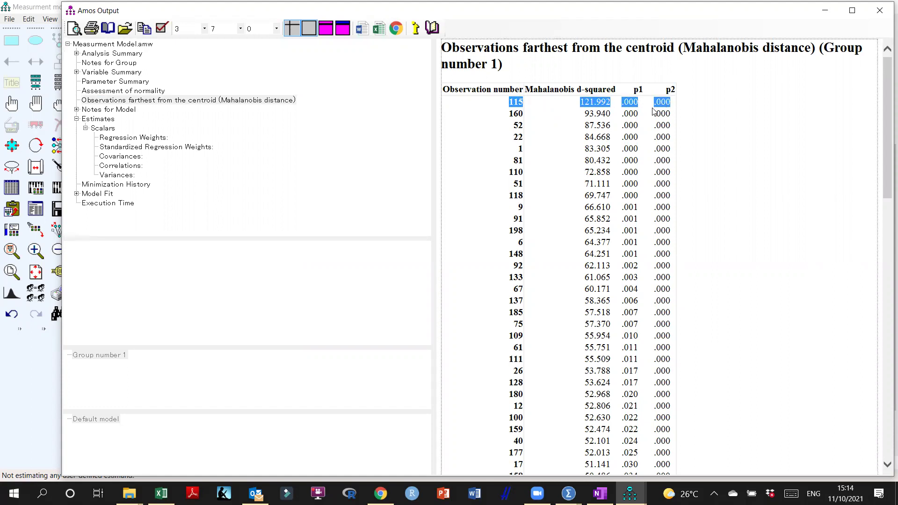
# Bring up the measurement model's path diagram and return to the Mahalanobis distance output.
pyautogui.click(825, 11)
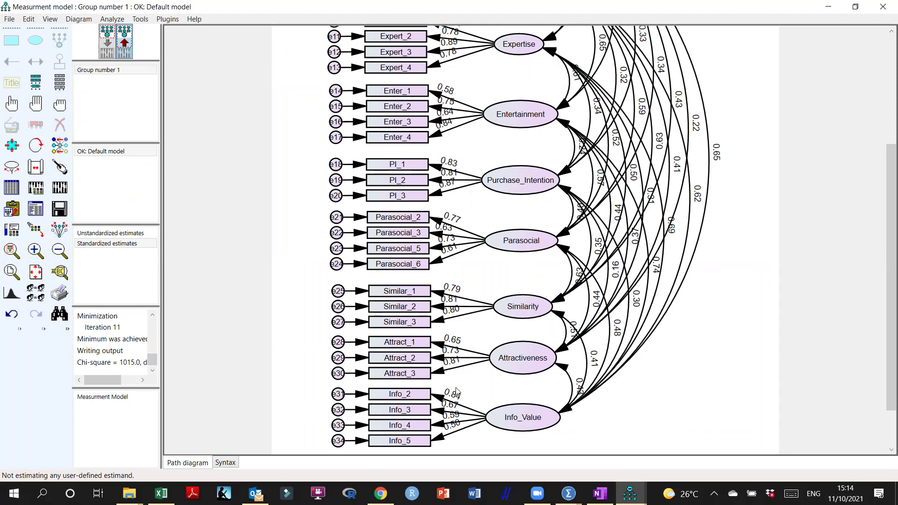
pyautogui.moveTo(630, 494)
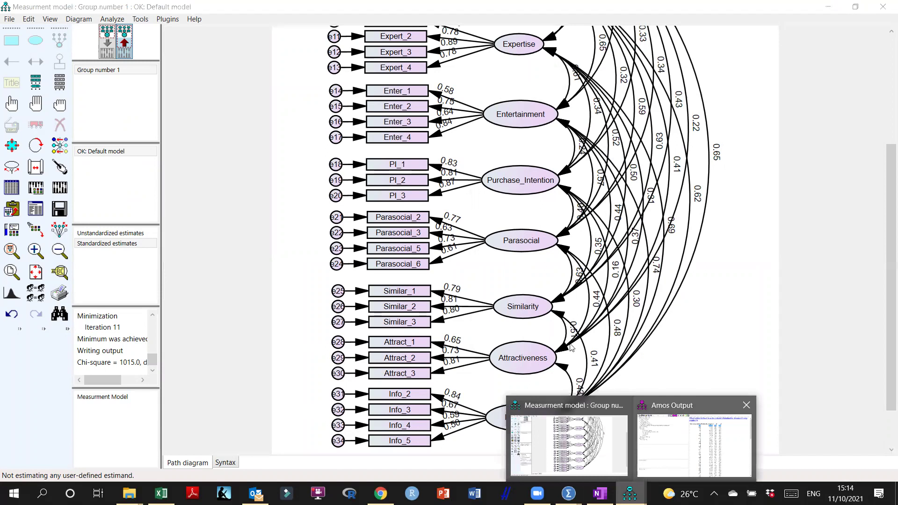
pyautogui.click(695, 445)
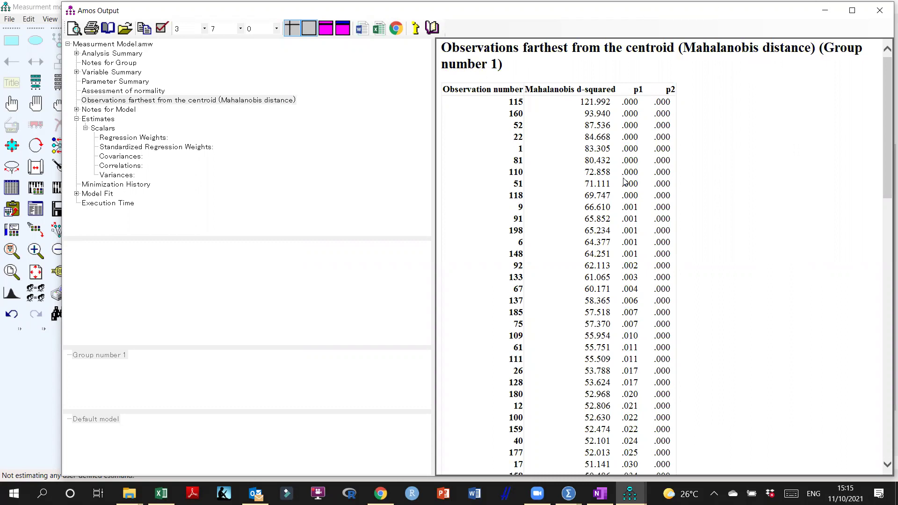
pyautogui.click(825, 10)
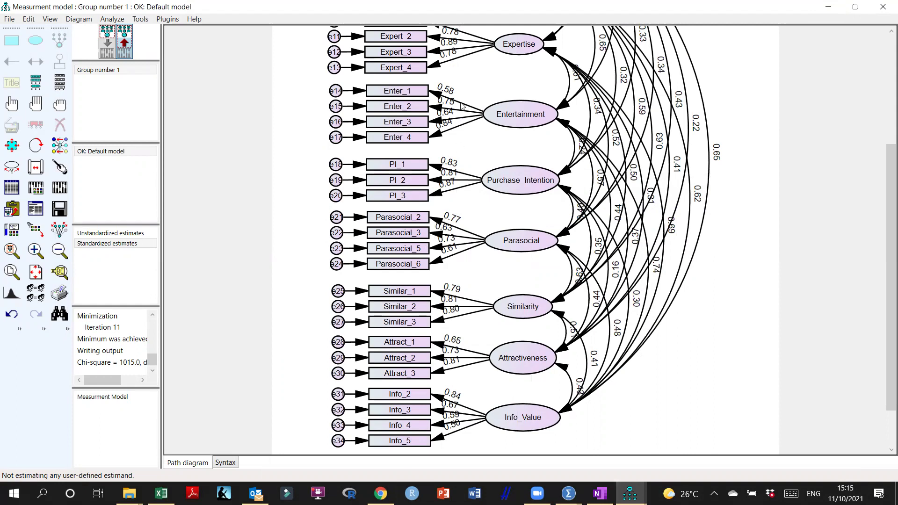
pyautogui.click(630, 494)
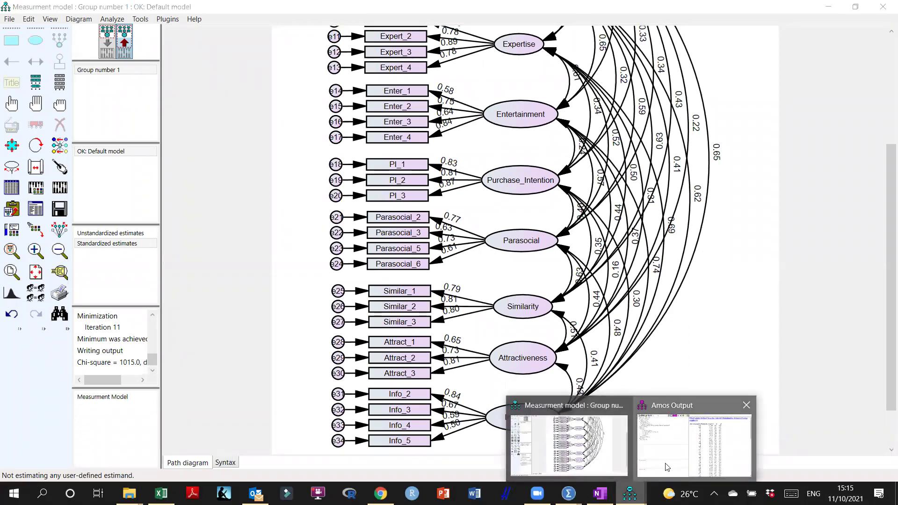
pyautogui.click(685, 470)
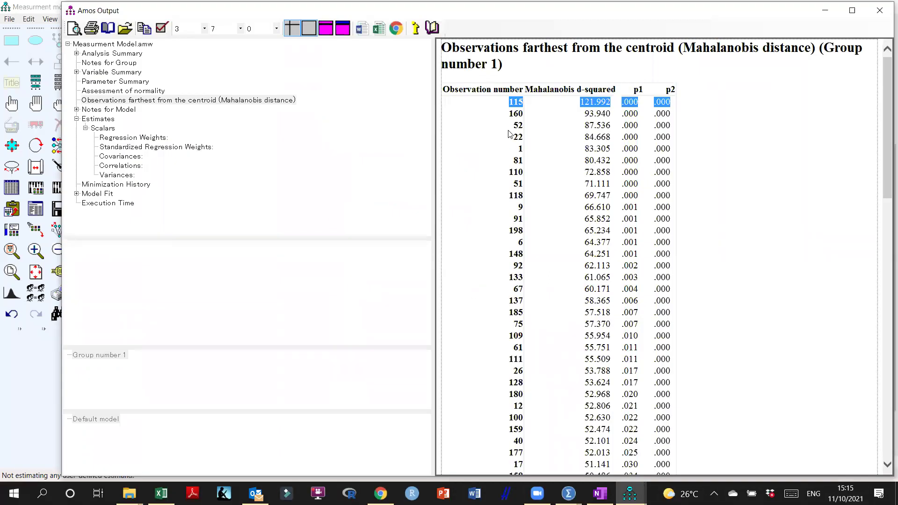
# Highlight values in the rows of observations 81 and 110 and review the d-squared and p1 values further down the table.
pyautogui.click(586, 128)
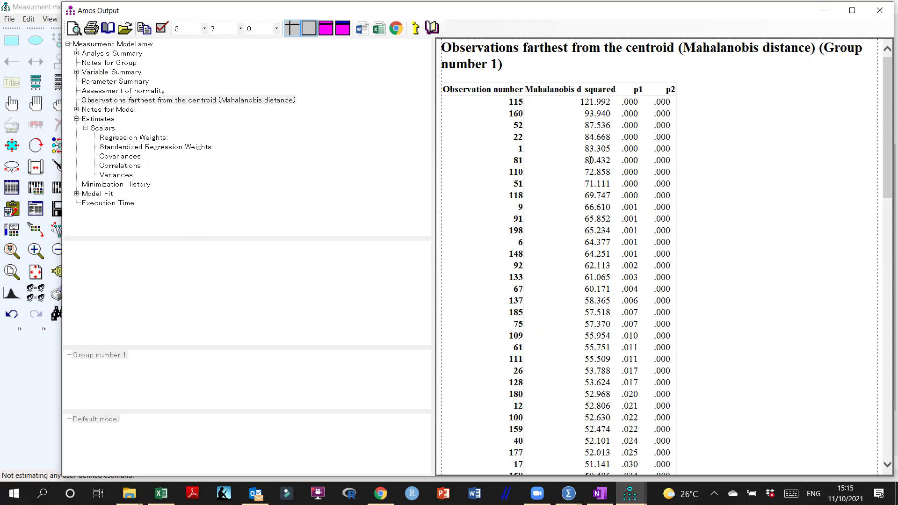
pyautogui.moveTo(585, 161); pyautogui.dragTo(595, 172)
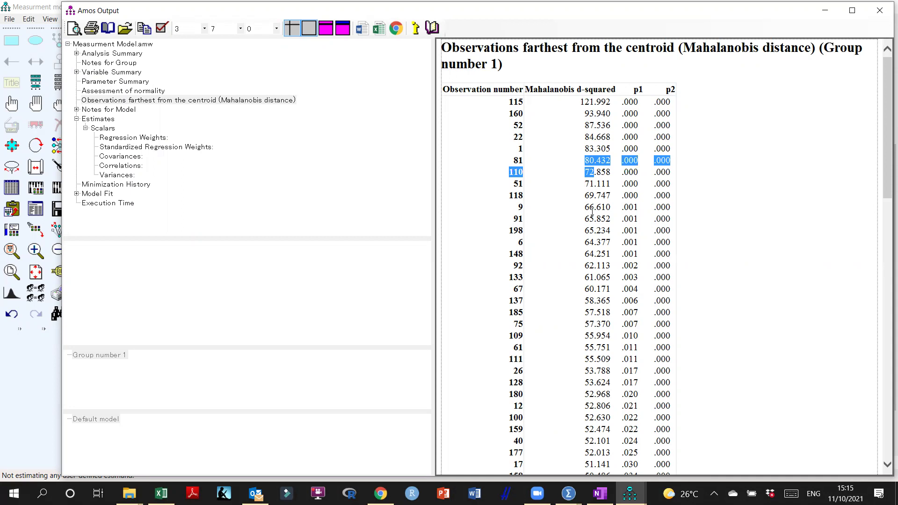
pyautogui.scroll(-8, 592, 212)
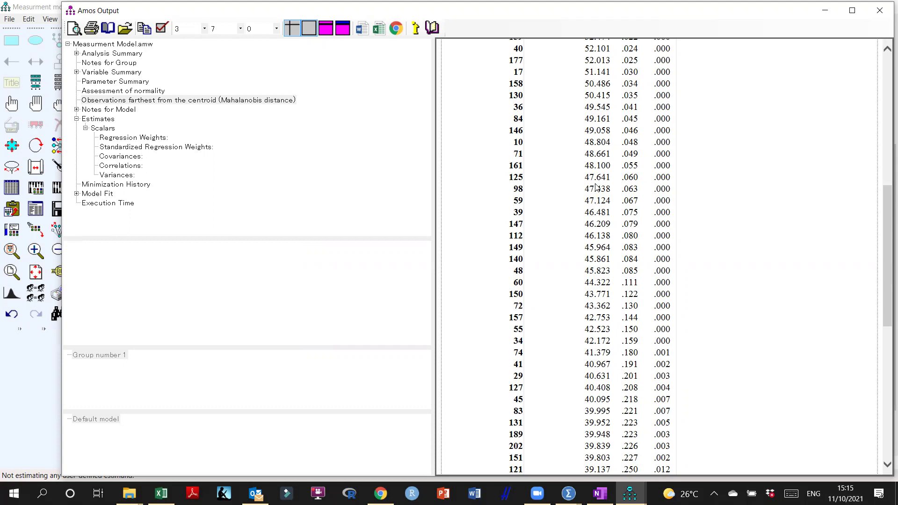
pyautogui.scroll(2, 595, 186)
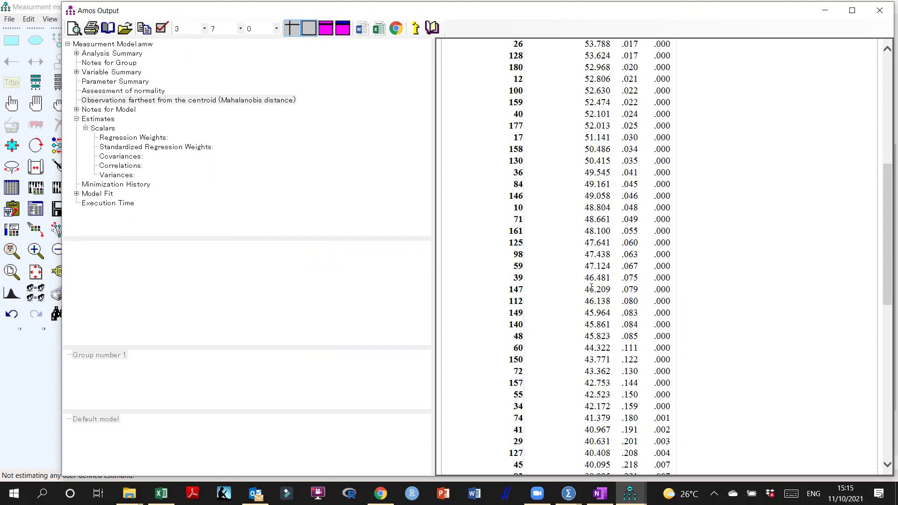
pyautogui.scroll(5, 591, 184)
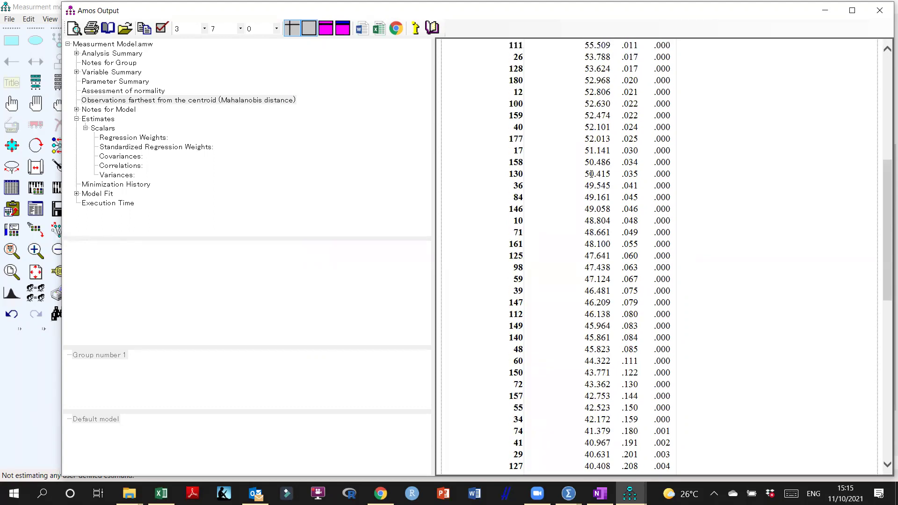
pyautogui.scroll(1, 591, 178)
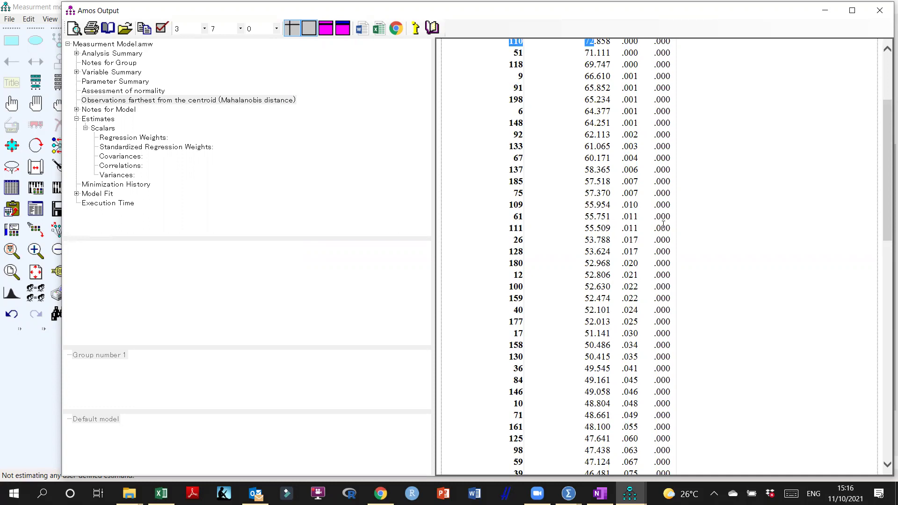
# Highlight the rows of observations 75 to 111, clear the highlight and return to the first rows of the Mahalanobis table.
pyautogui.moveTo(671, 231); pyautogui.dragTo(516, 192)
pyautogui.scroll(3, 516, 193)
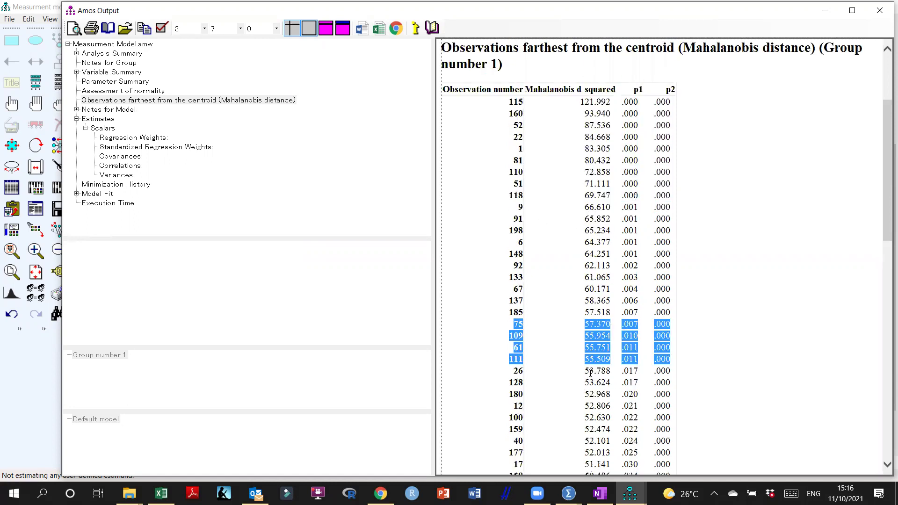
pyautogui.scroll(1, 592, 311)
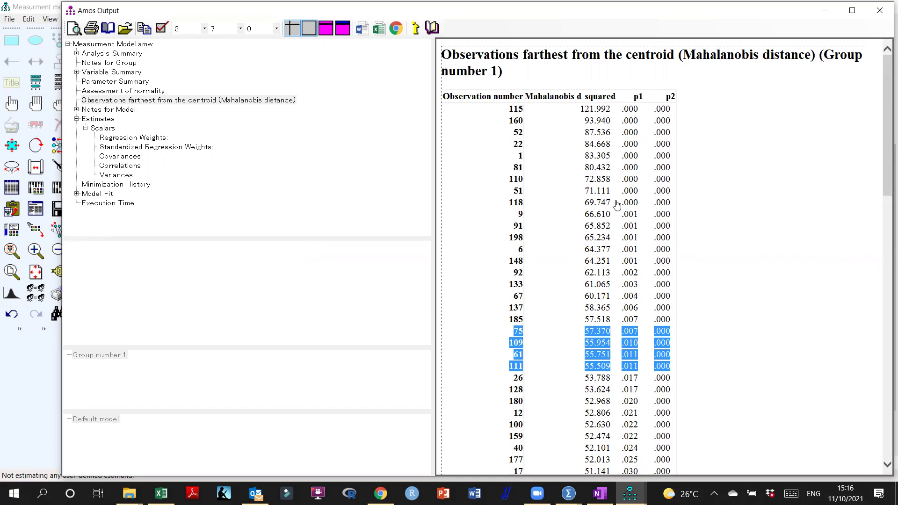
pyautogui.click(515, 108)
pyautogui.scroll(-1, 514, 107)
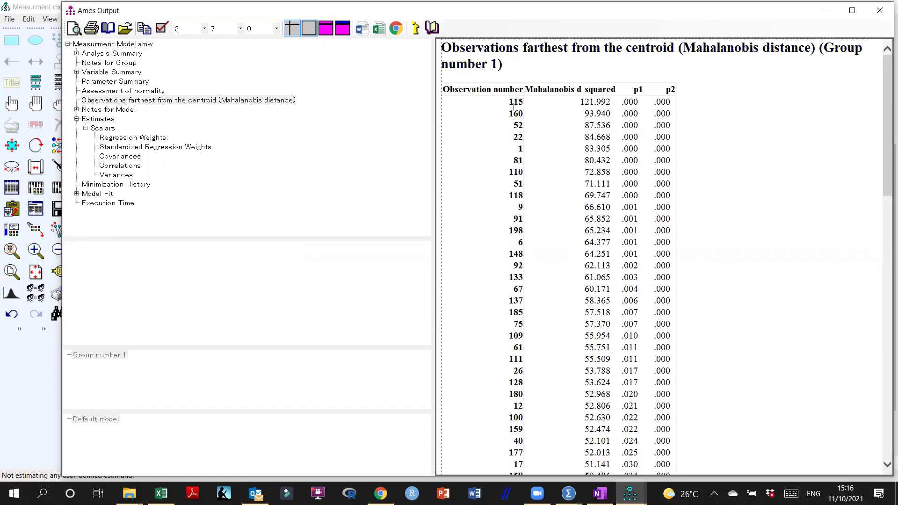
pyautogui.scroll(1, 514, 106)
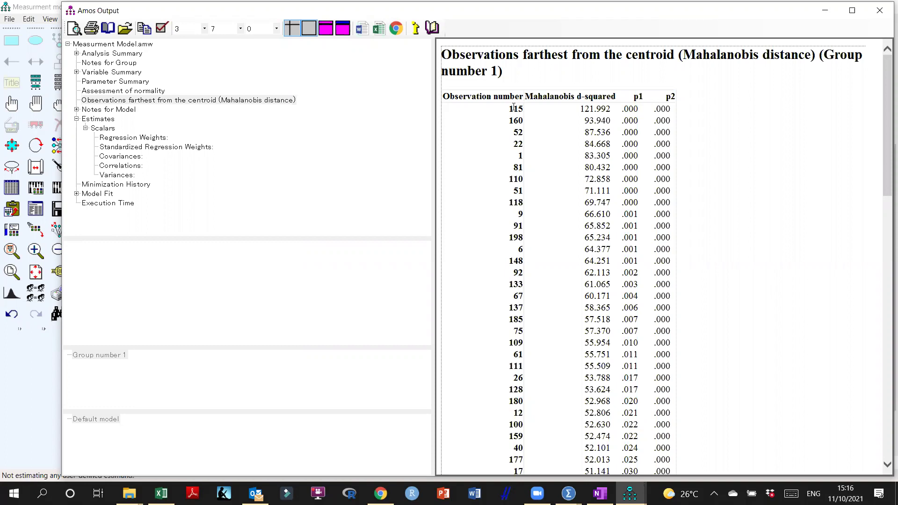
# Review the Assessment of normality table through its Multivariate row, revisiting the Mahalanobis distance output in between.
pyautogui.click(130, 93)
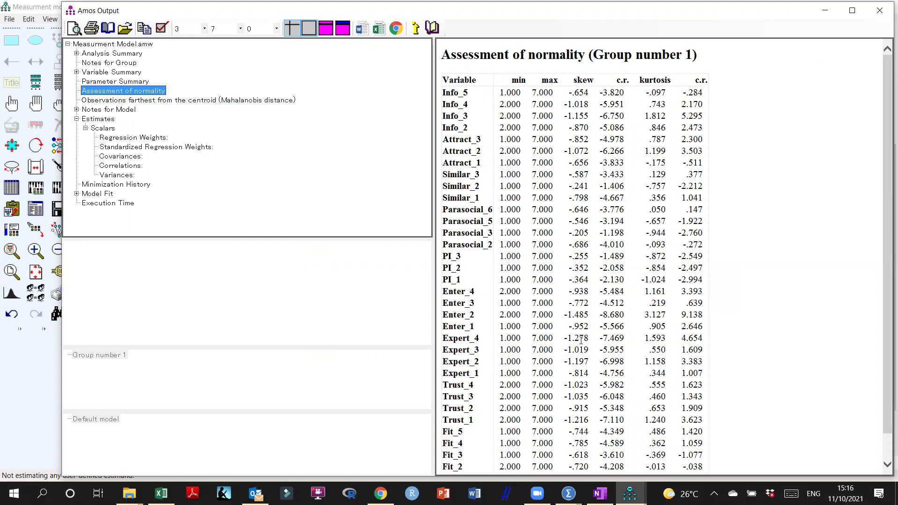
pyautogui.scroll(-1, 662, 289)
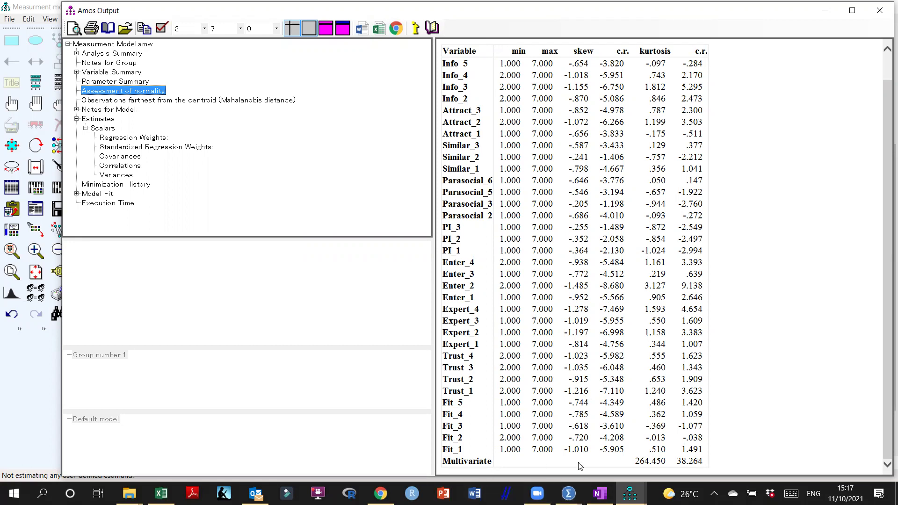
pyautogui.click(286, 100)
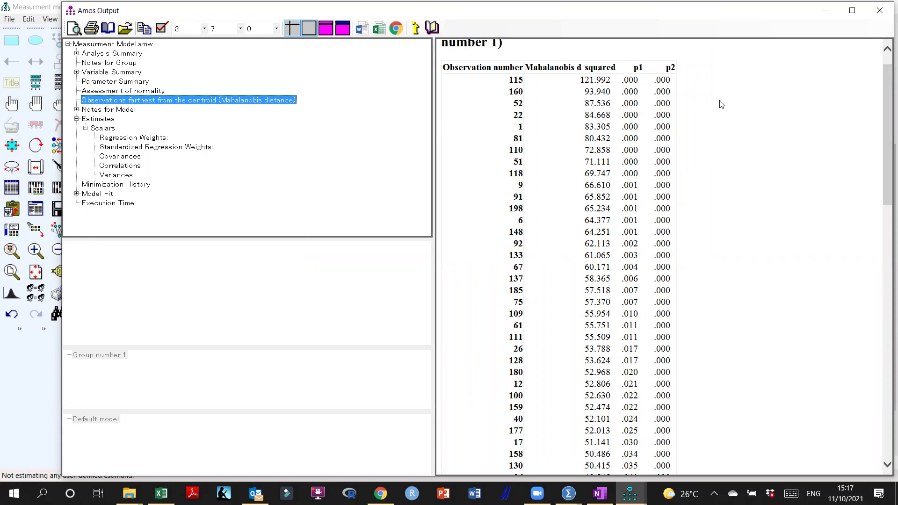
pyautogui.scroll(1, 722, 104)
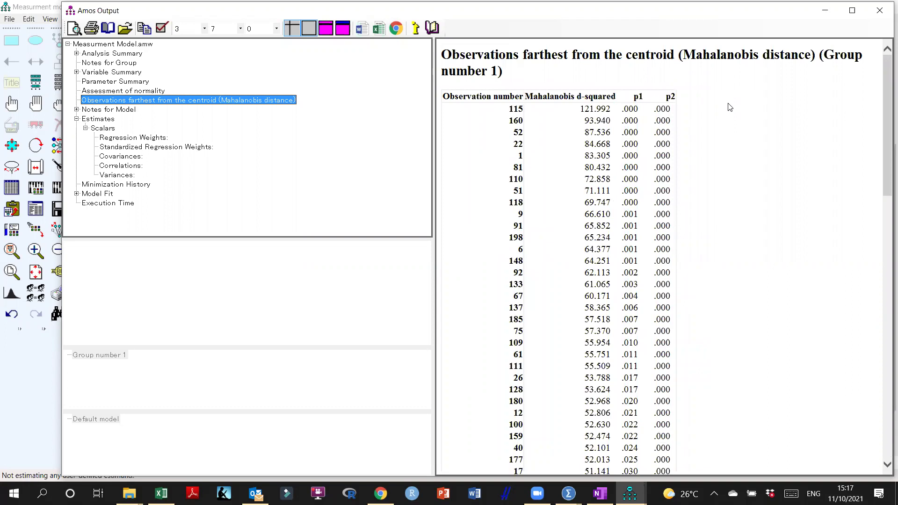
pyautogui.click(139, 93)
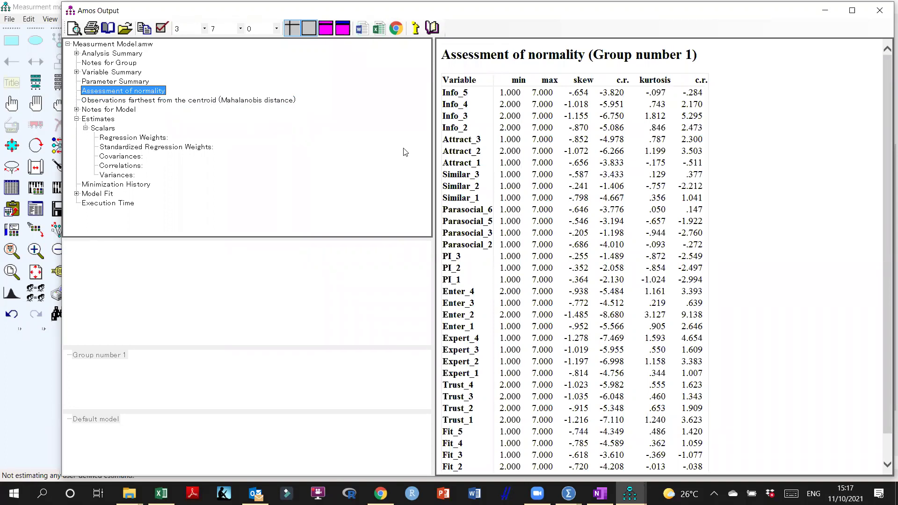
pyautogui.scroll(-1, 741, 147)
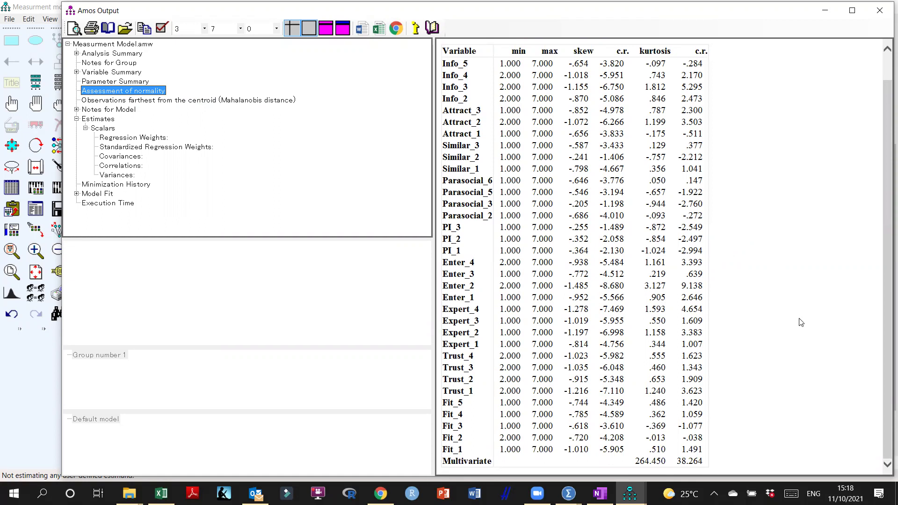
# Switch to Chrome and search Google for "QQ plot" in a new tab.
pyautogui.click(381, 494)
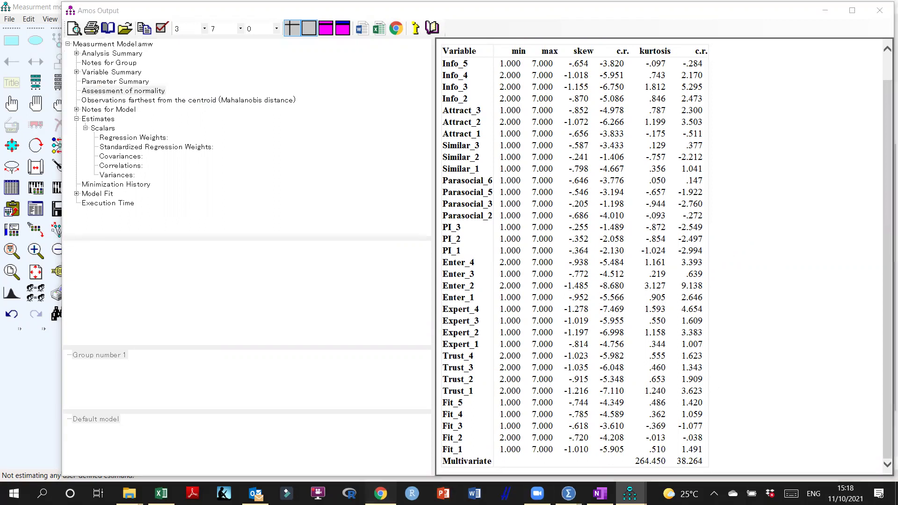
pyautogui.click(604, 34)
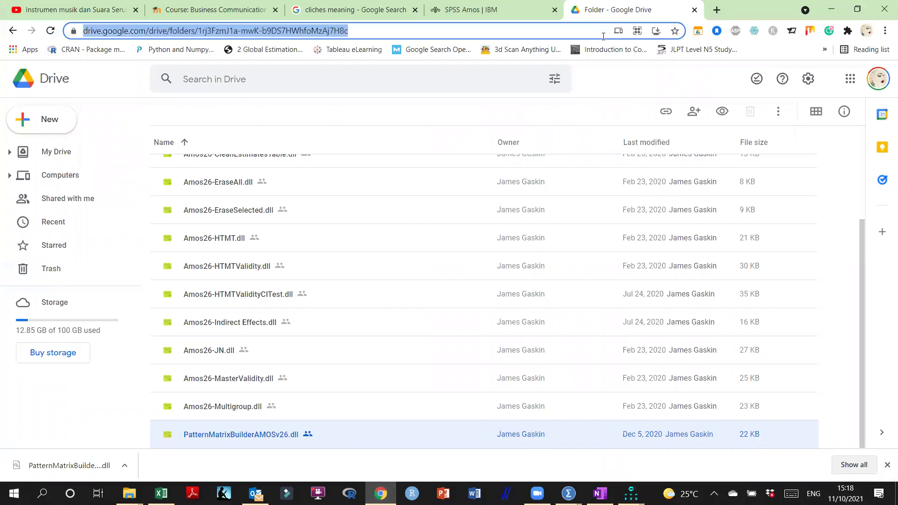
pyautogui.write('z')
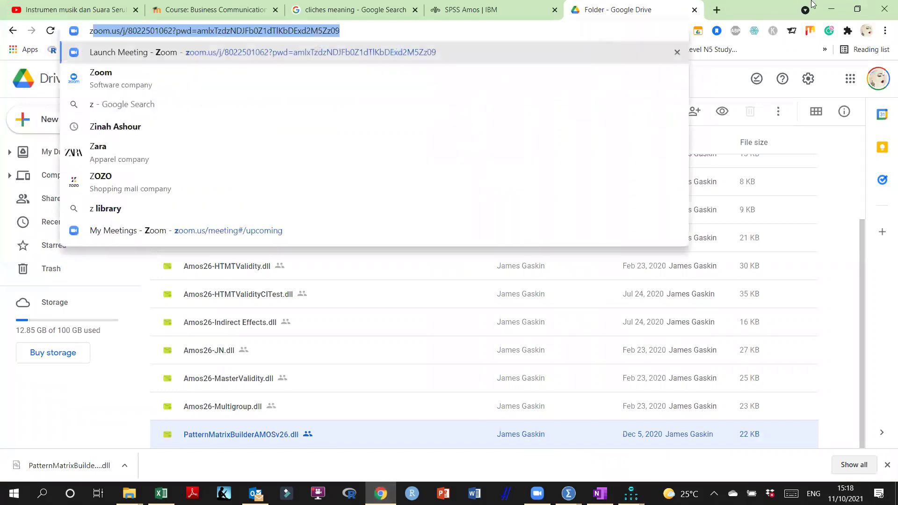
pyautogui.click(716, 10)
pyautogui.write('QQ plot')
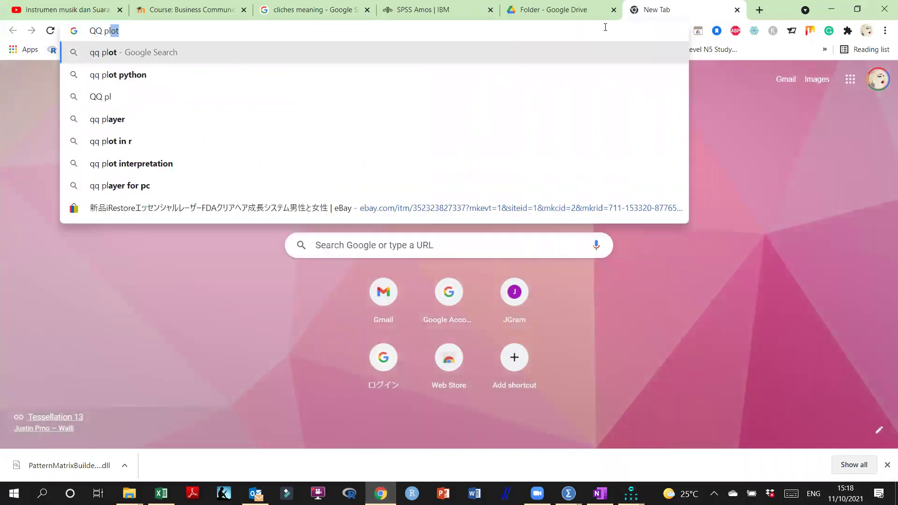
pyautogui.press('Return')
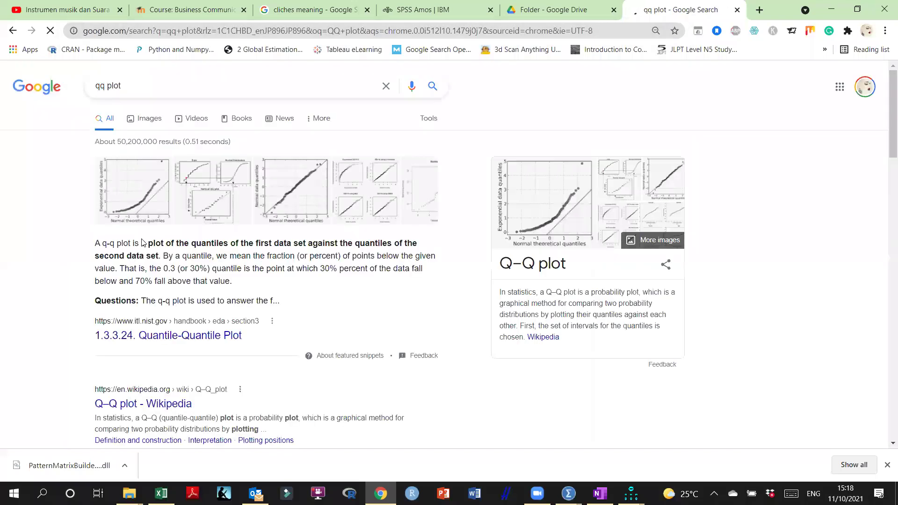
# Open the image results and preview the Wikipedia exponential Q-Q plot and the University of Virginia normal Q-Q plot.
pyautogui.click(128, 186)
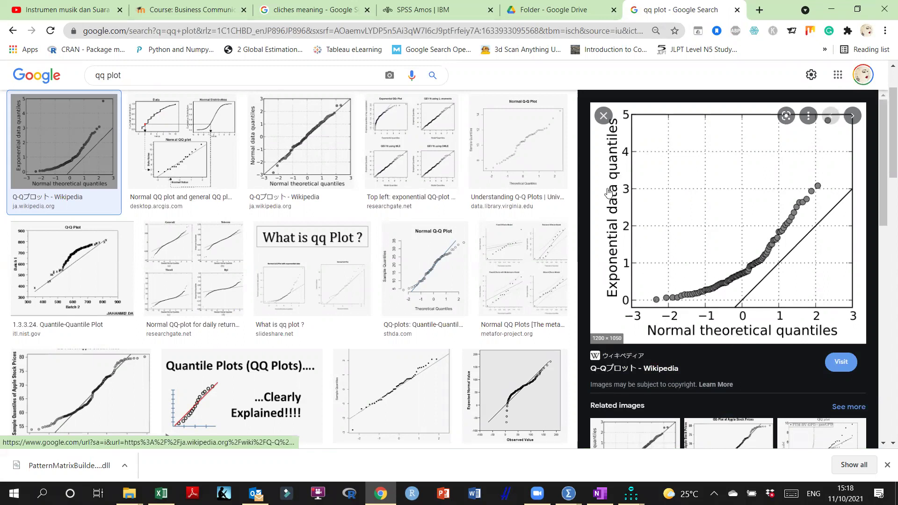
pyautogui.click(523, 171)
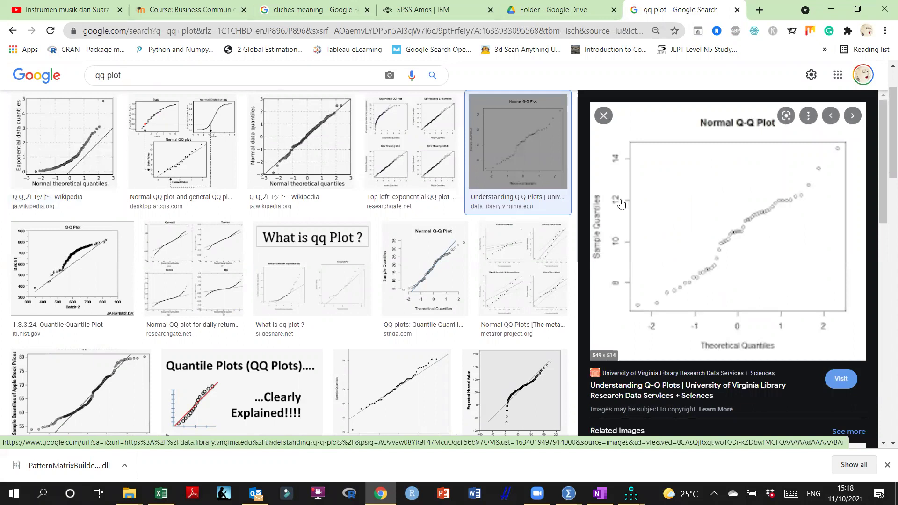
pyautogui.scroll(3, 362, 193)
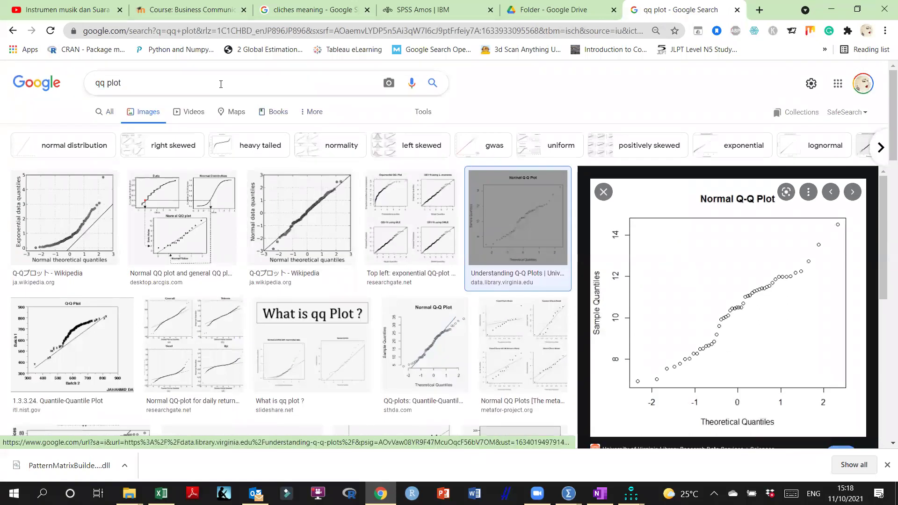
# Extend the image search to "qq plot mahanobis distance anc chi square" and run it.
pyautogui.moveTo(108, 84); pyautogui.dragTo(210, 85)
pyautogui.click(211, 85)
pyautogui.write('mahan')
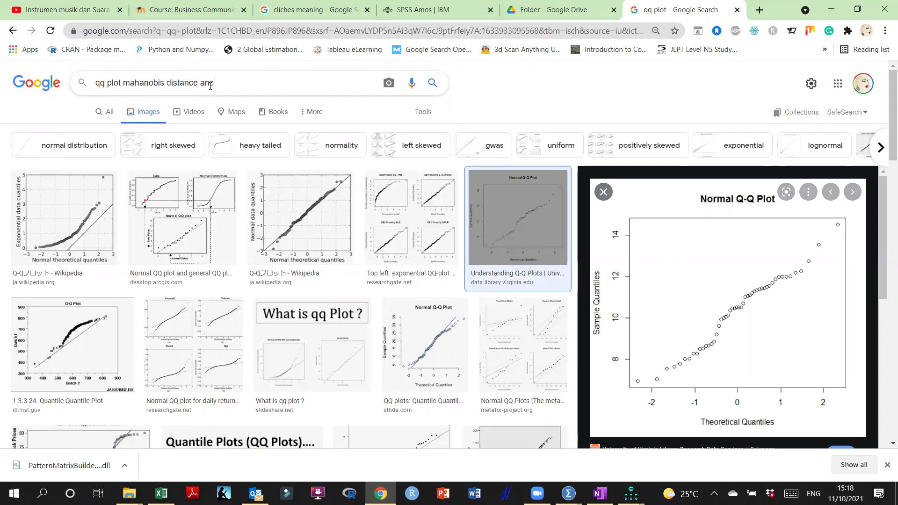
pyautogui.write('obis distance anc chi square')
pyautogui.press('Return')
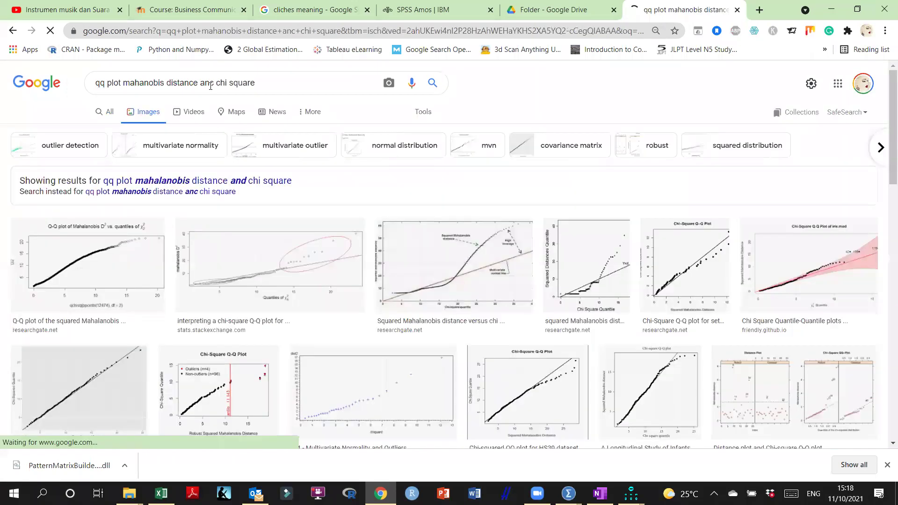
# Preview the squared Mahalanobis, Cross Validated chi-square, ResearchGate normal and Mahalanobis-versus-chi-squared distribution Q-Q plots in the image results.
pyautogui.click(103, 248)
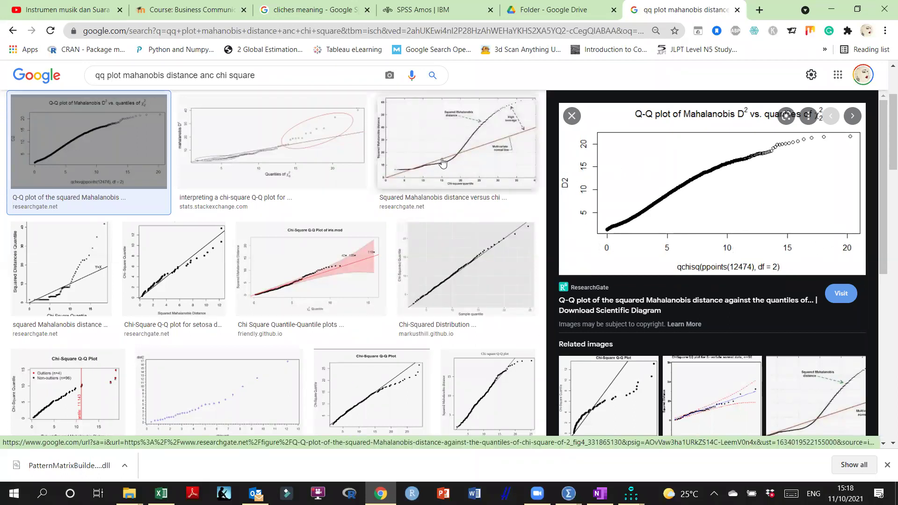
pyautogui.click(329, 154)
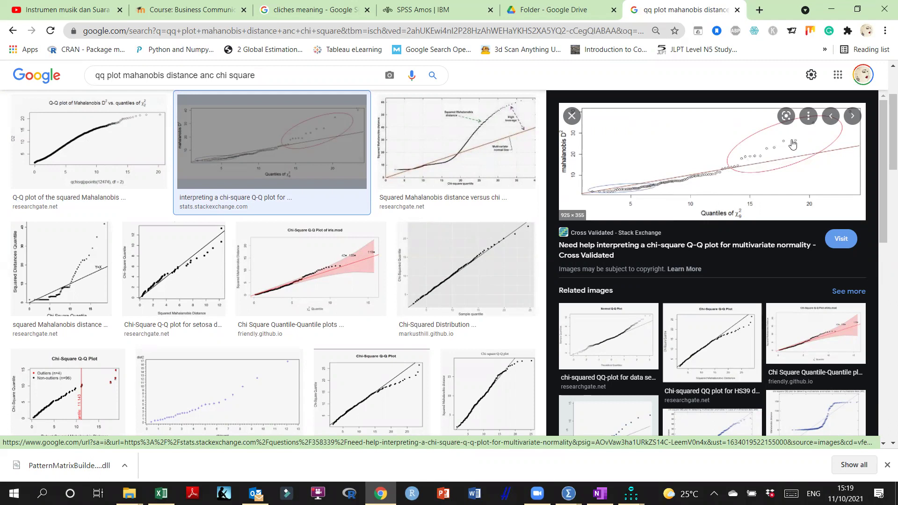
pyautogui.click(621, 345)
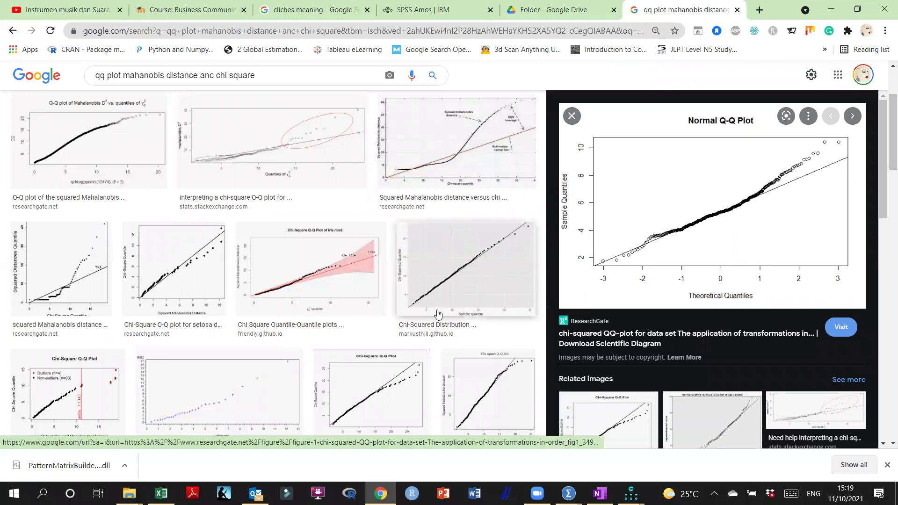
pyautogui.click(448, 294)
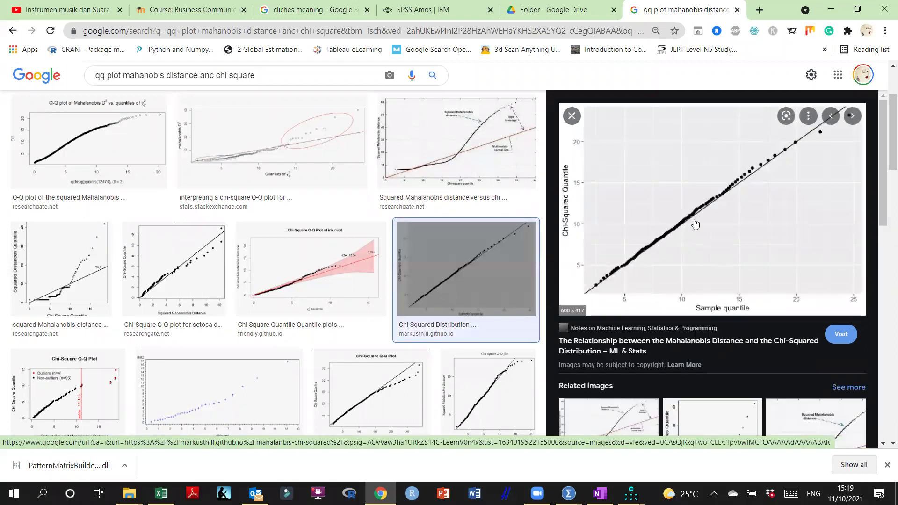
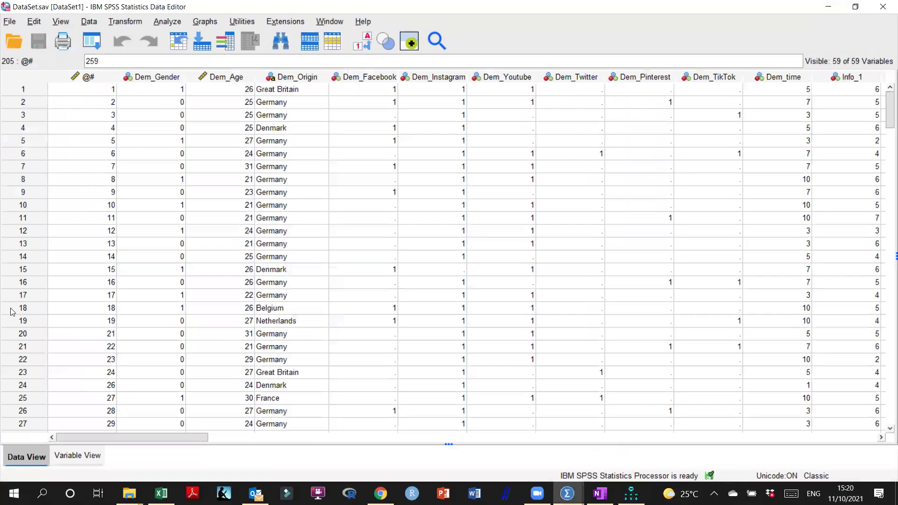
# In the SPSS Statistics data editor, look through the cases of DataSet.sav down to the last row and back up towards row 115.
pyautogui.scroll(-20, 127, 369)
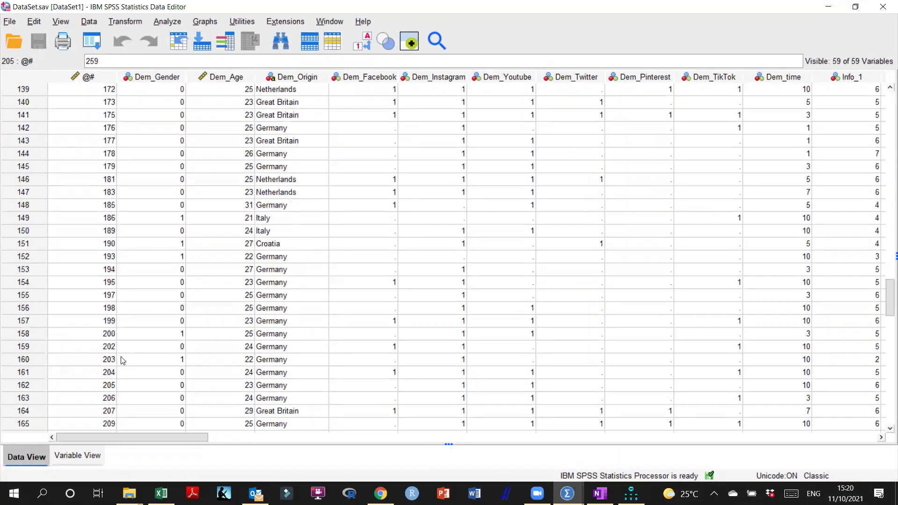
pyautogui.scroll(-8, 127, 369)
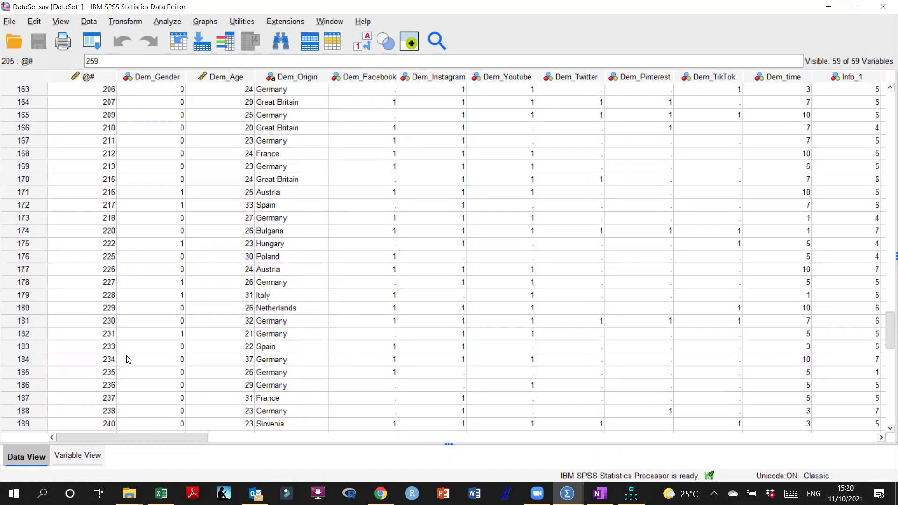
pyautogui.scroll(-6, 127, 359)
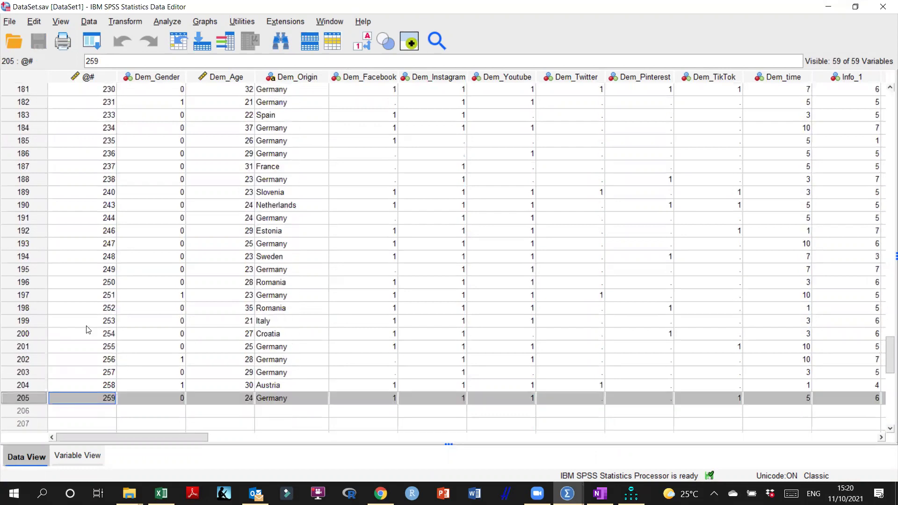
pyautogui.scroll(2, 61, 312)
pyautogui.scroll(-2, 61, 313)
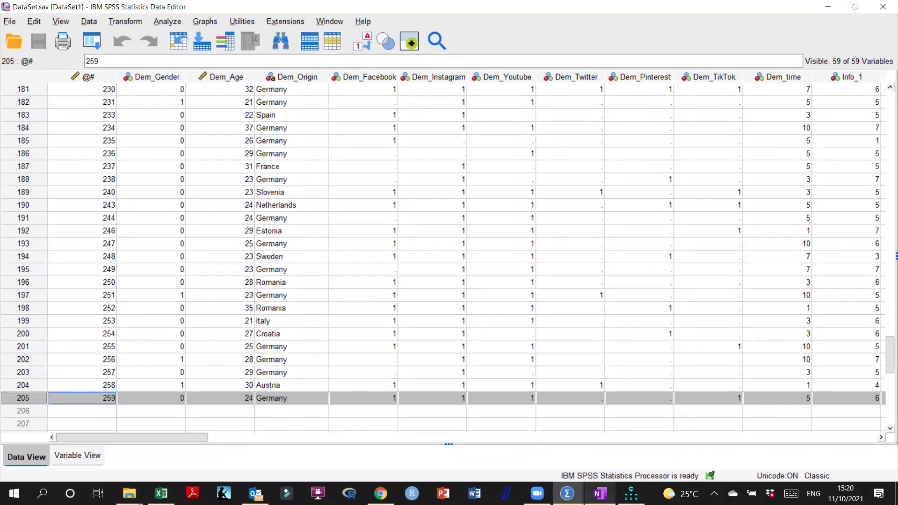
pyautogui.click(568, 494)
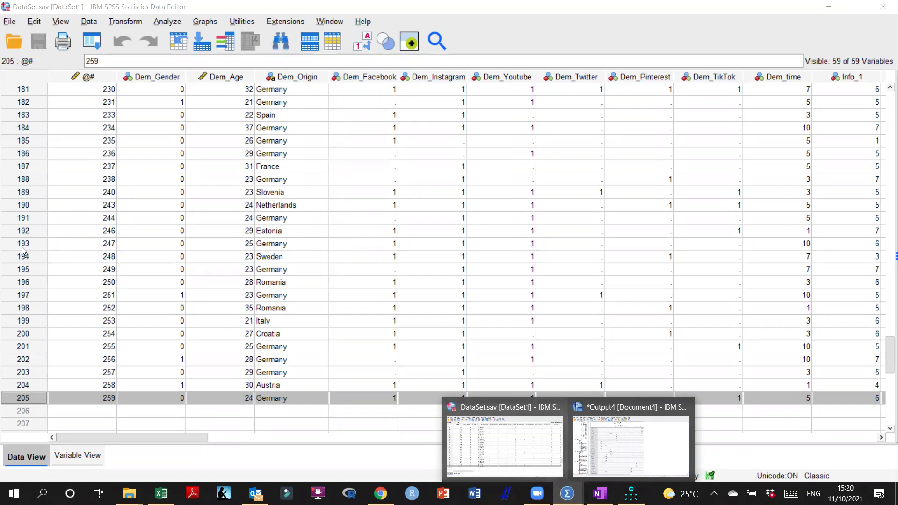
pyautogui.scroll(2, 23, 224)
pyautogui.scroll(16, 23, 224)
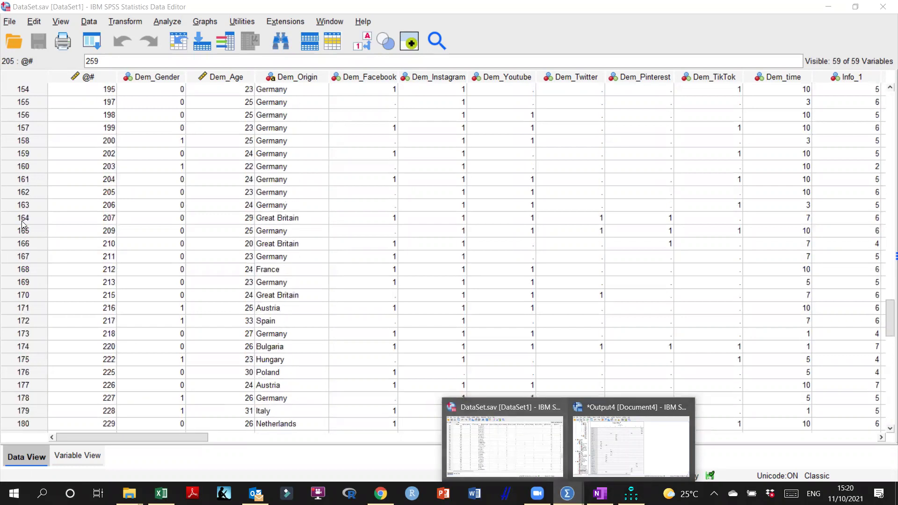
pyautogui.scroll(4, 24, 224)
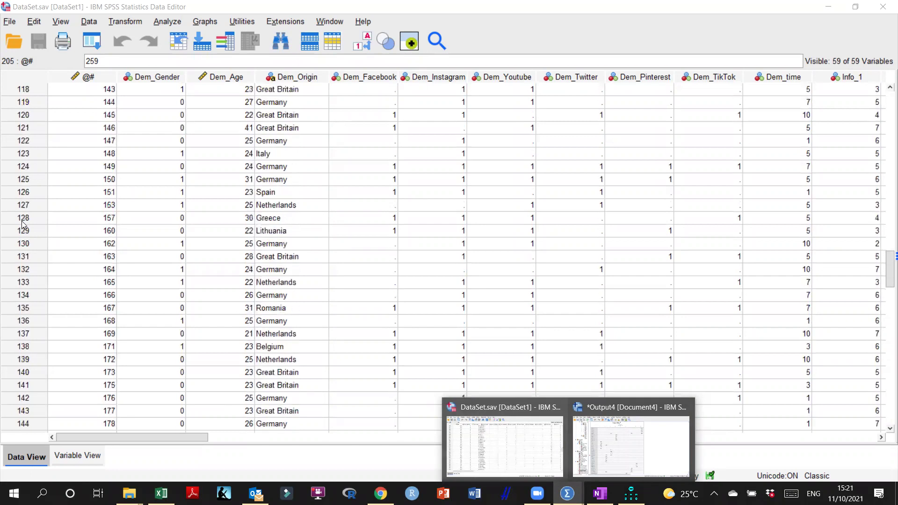
pyautogui.scroll(10, 117, 216)
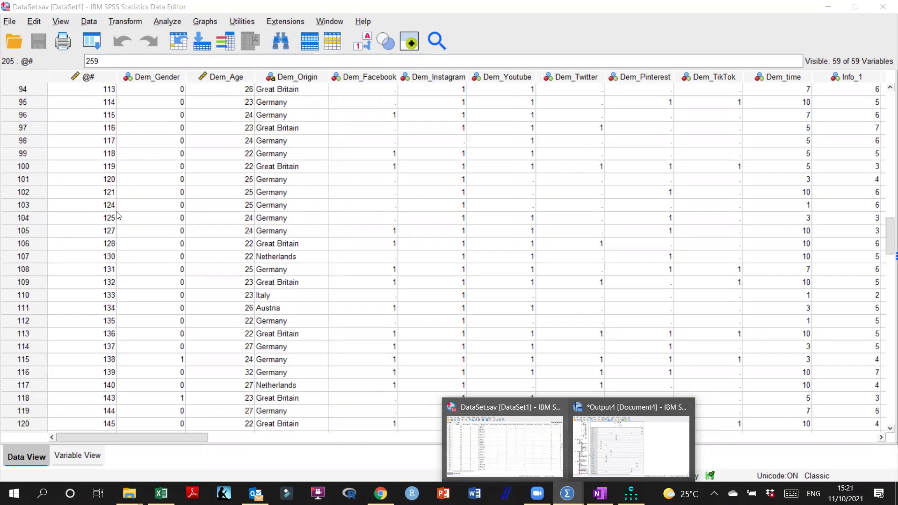
# Clear the case in row 115 from the dataset and save DataSet.sav.
pyautogui.click(112, 231)
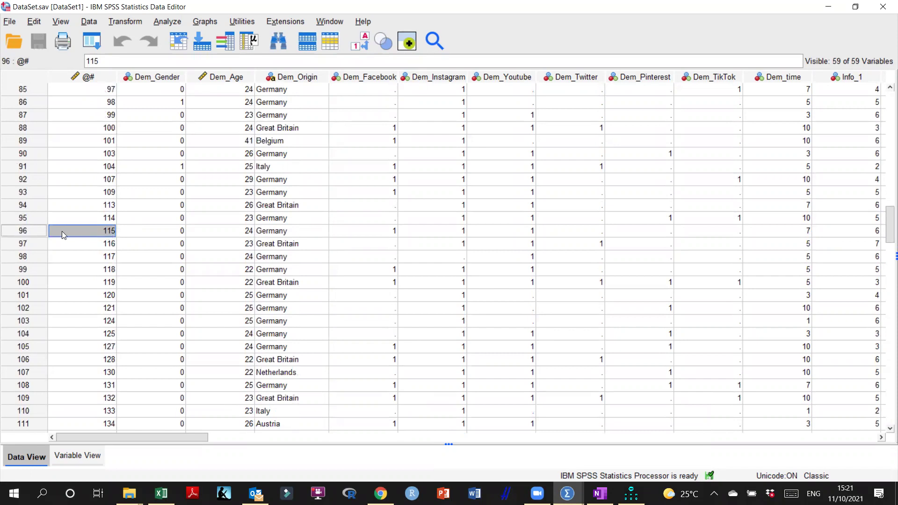
pyautogui.scroll(2, 61, 231)
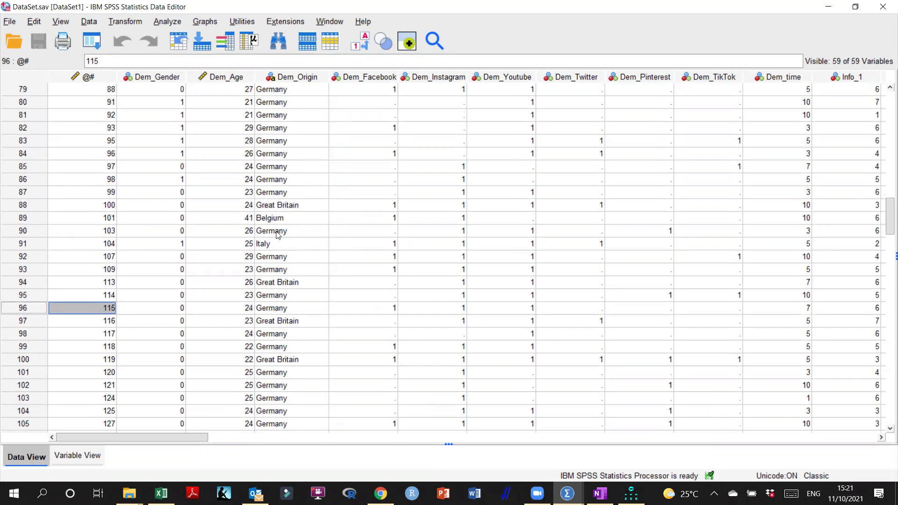
pyautogui.scroll(-1, 279, 235)
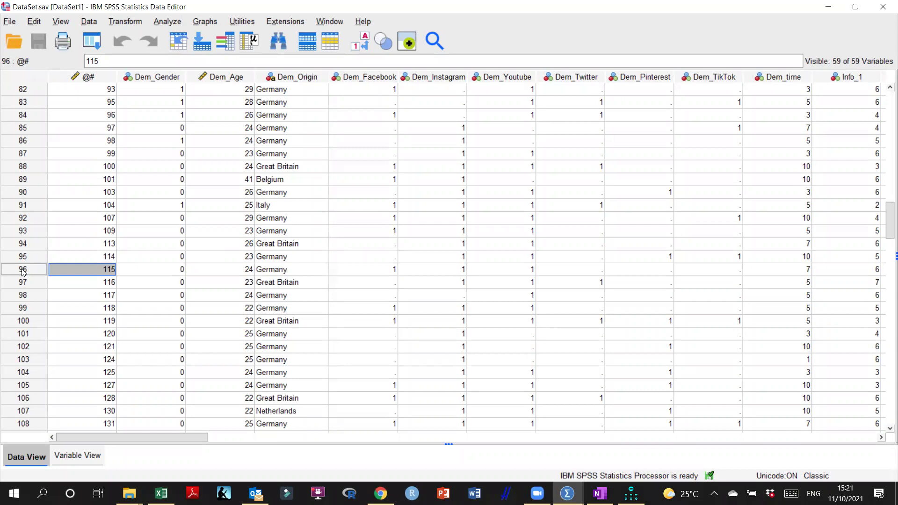
pyautogui.scroll(-3, 22, 273)
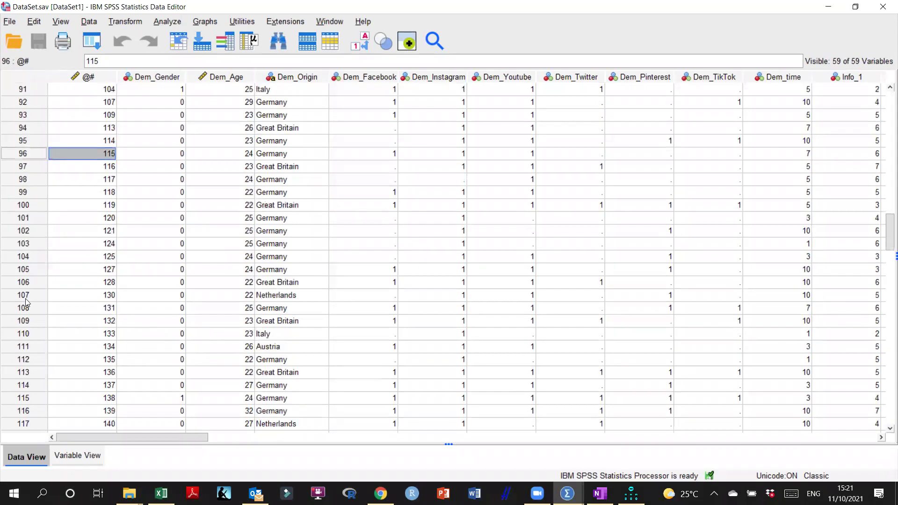
pyautogui.scroll(-1, 26, 305)
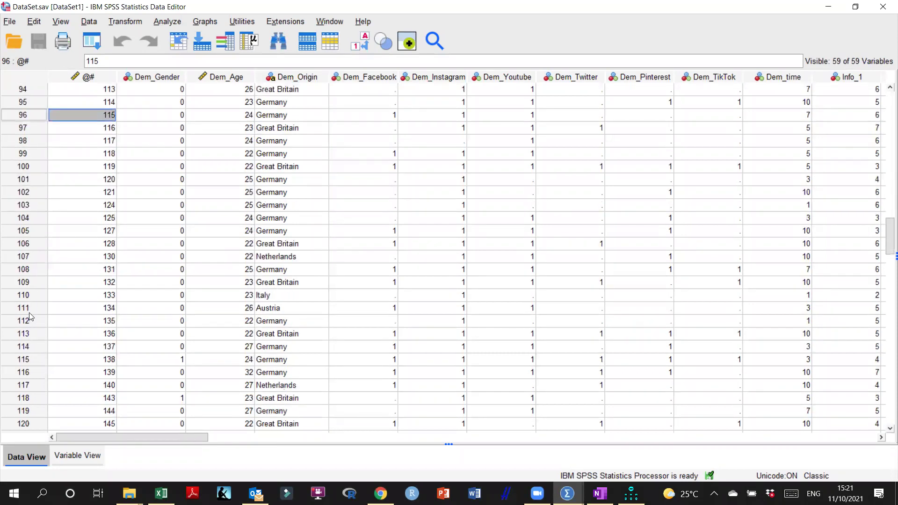
pyautogui.click(32, 360)
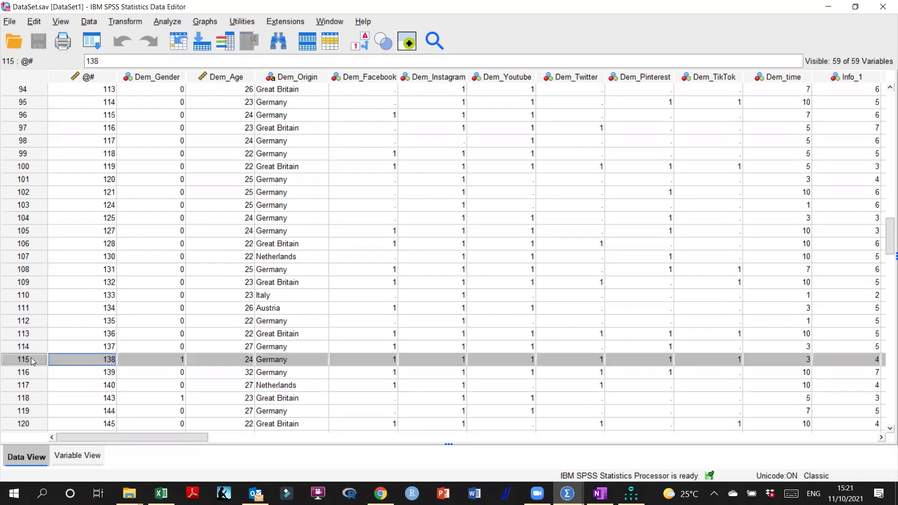
pyautogui.rightClick(28, 361)
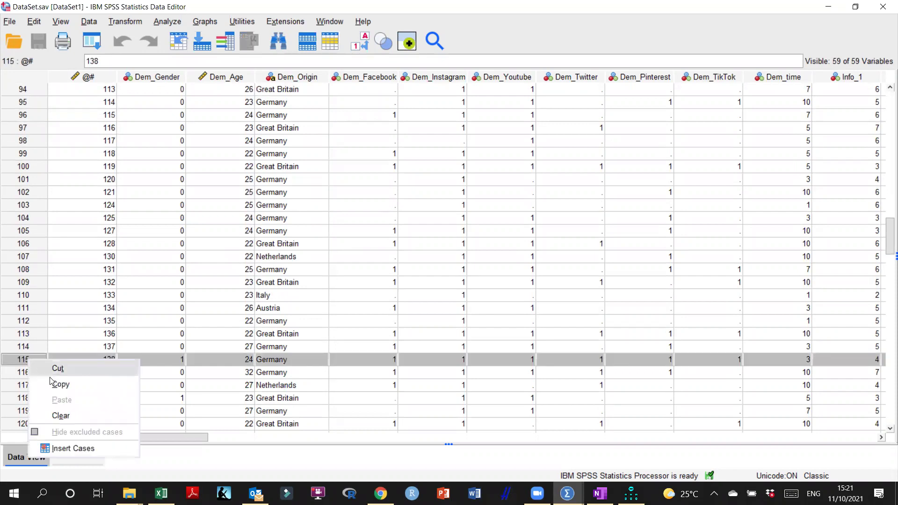
pyautogui.click(60, 416)
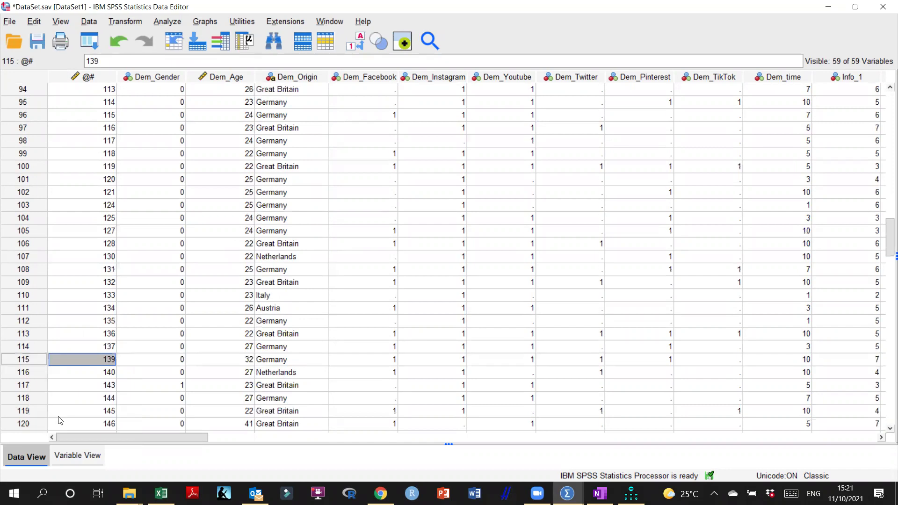
pyautogui.click(37, 41)
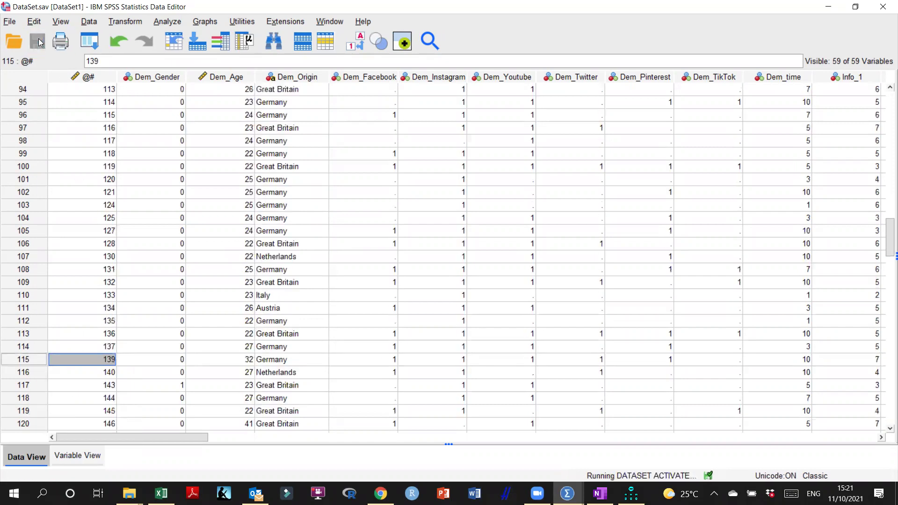
# Switch to Amos and reload the updated DataSet.sav as the data file for Group number 1.
pyautogui.click(631, 493)
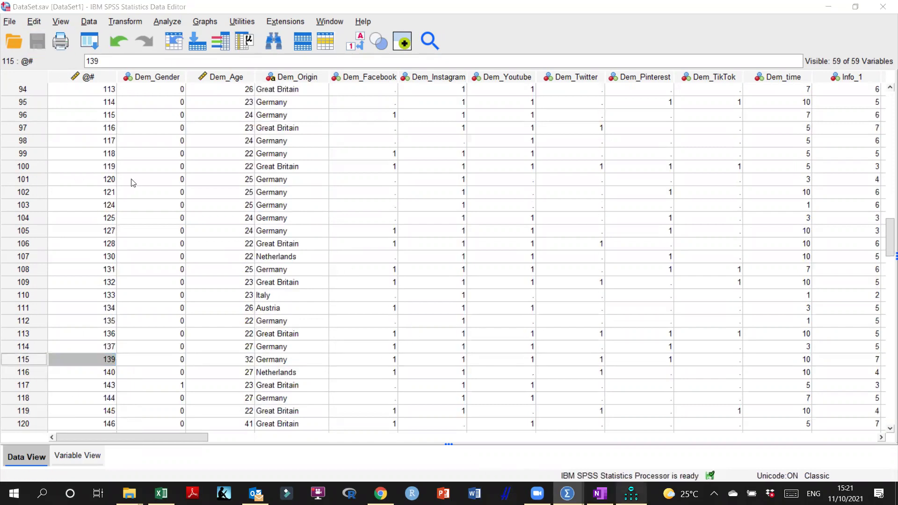
pyautogui.click(12, 188)
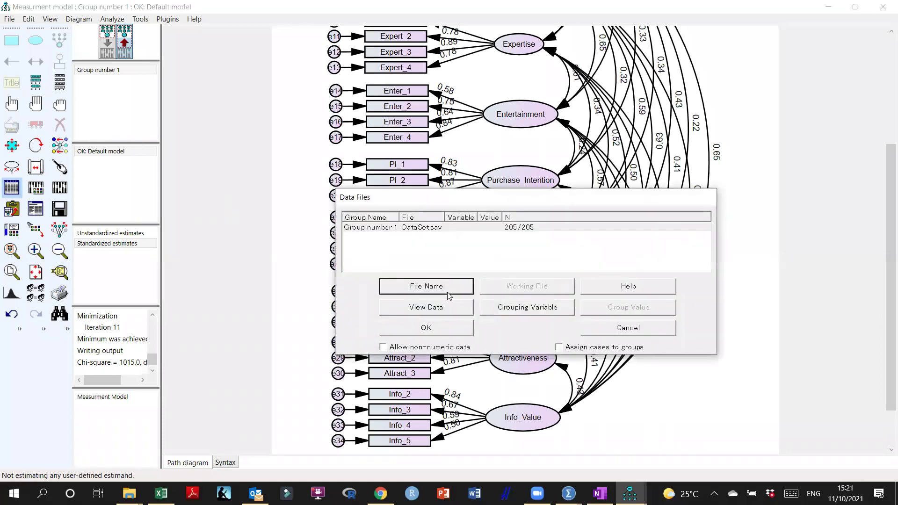
pyautogui.click(452, 287)
pyautogui.click(466, 262)
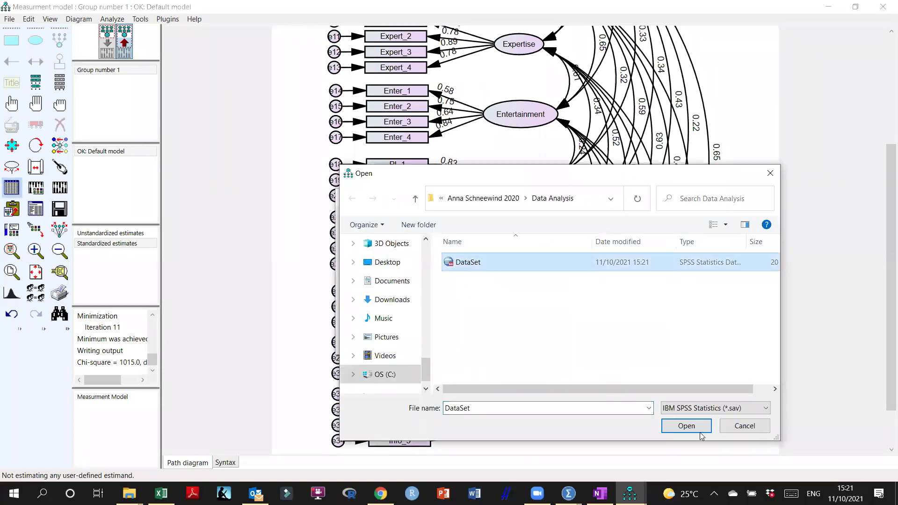
pyautogui.click(687, 426)
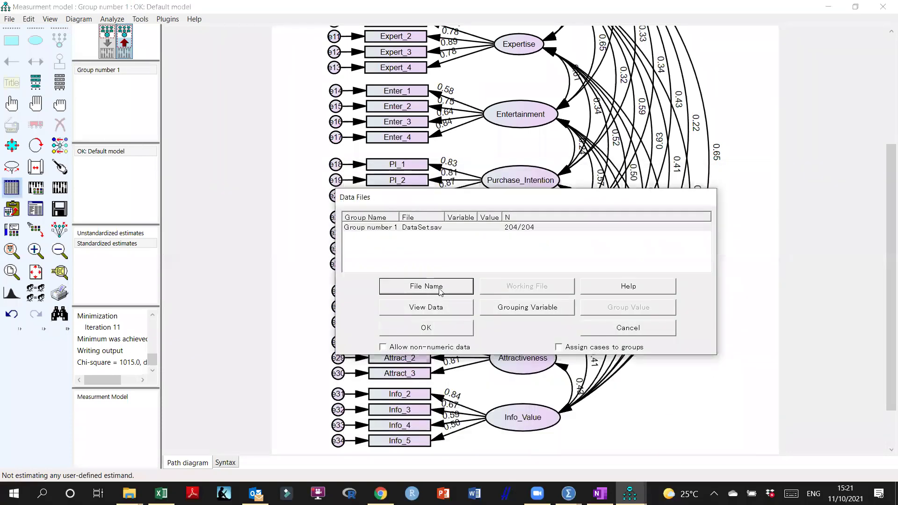
pyautogui.click(438, 330)
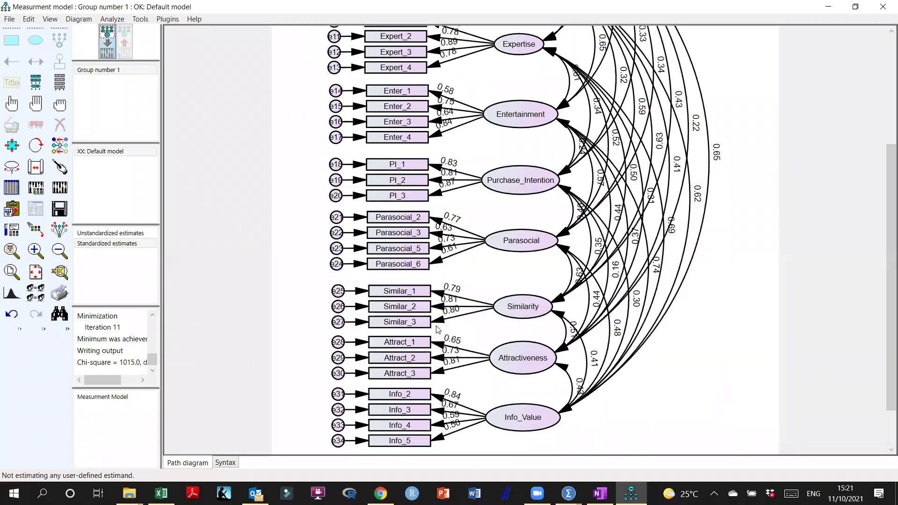
# Recalculate the estimates of the measurement model and look over the loadings in the path diagram.
pyautogui.click(60, 187)
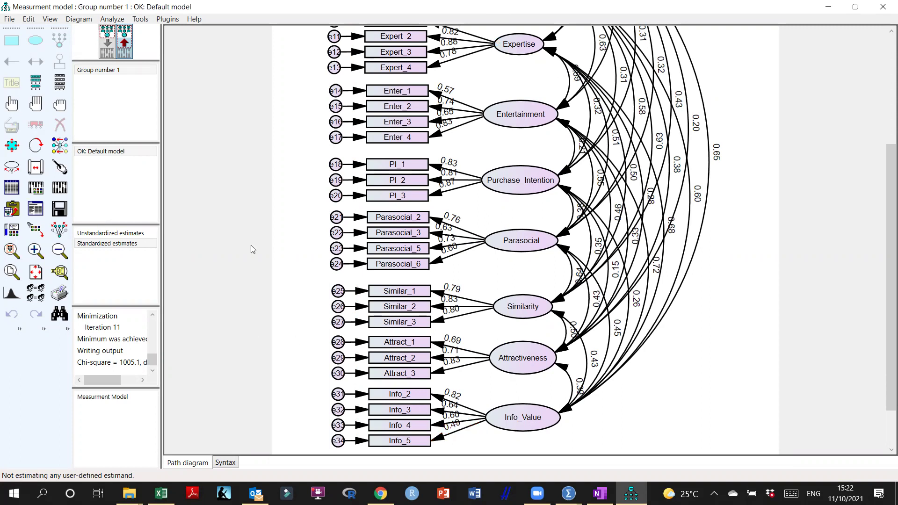
pyautogui.scroll(-5, 491, 252)
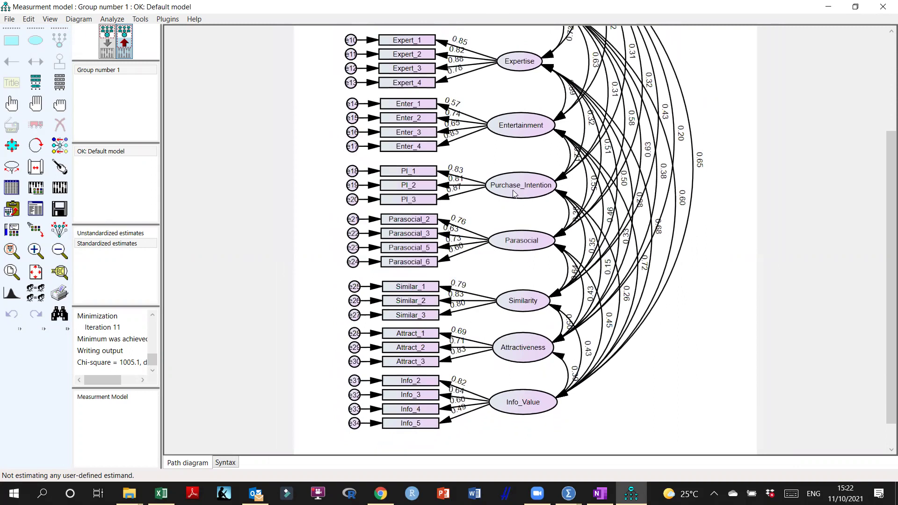
pyautogui.scroll(3, 886, 207)
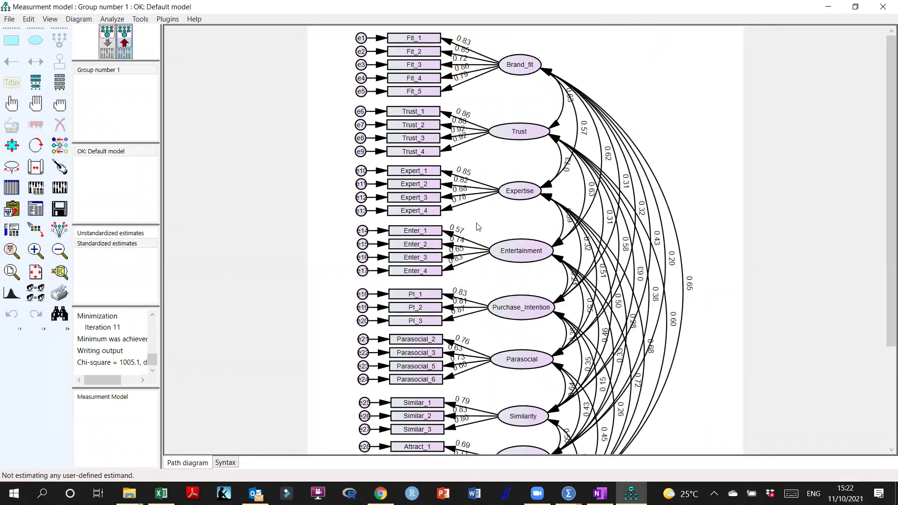
# Open the text output, review the Assessment of normality table through its Multivariate row, and close the output.
pyautogui.click(37, 209)
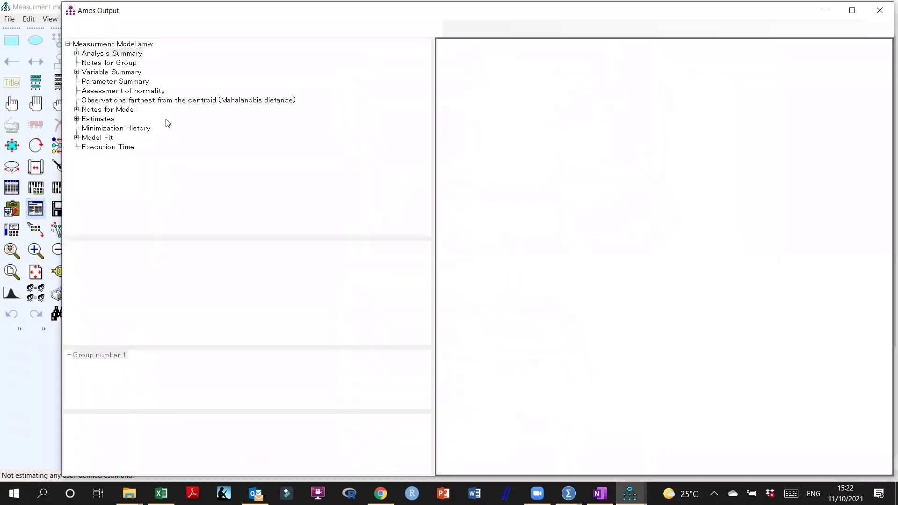
pyautogui.click(127, 92)
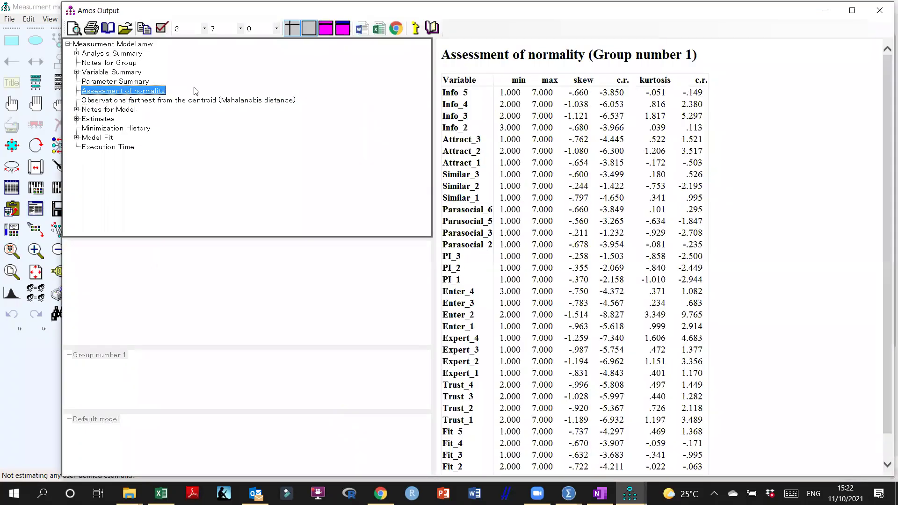
pyautogui.scroll(-2, 697, 277)
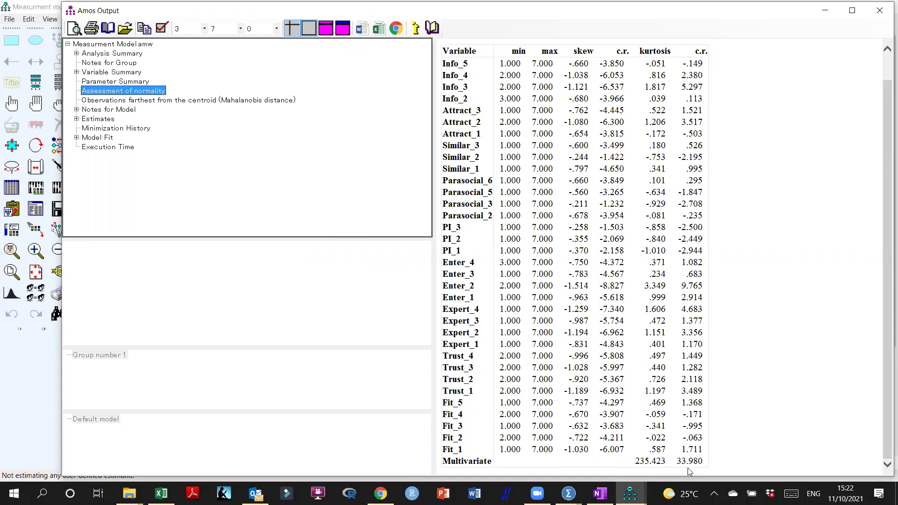
pyautogui.click(879, 13)
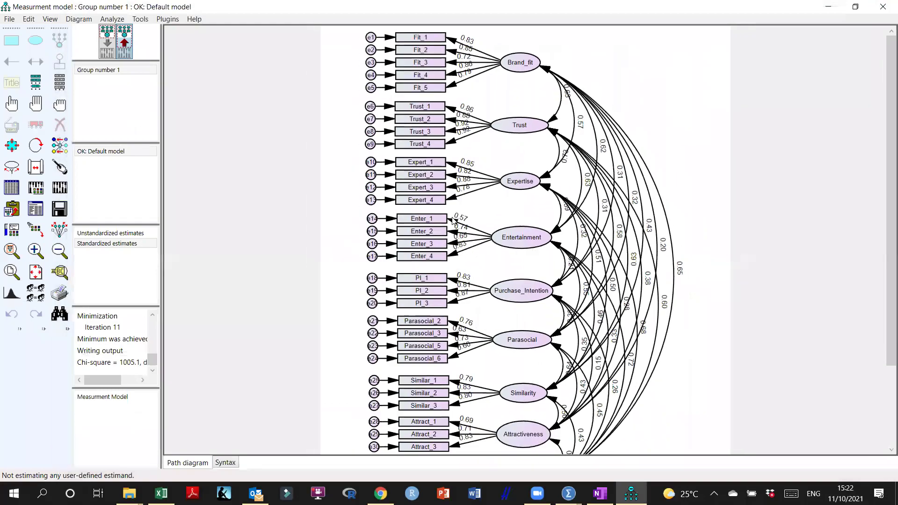
# Enable bootstrapping with 250 samples, percentile and bias-corrected confidence intervals at the 95 level, and Bootstrap ML in the analysis properties.
pyautogui.click(36, 187)
pyautogui.click(418, 100)
pyautogui.click(292, 139)
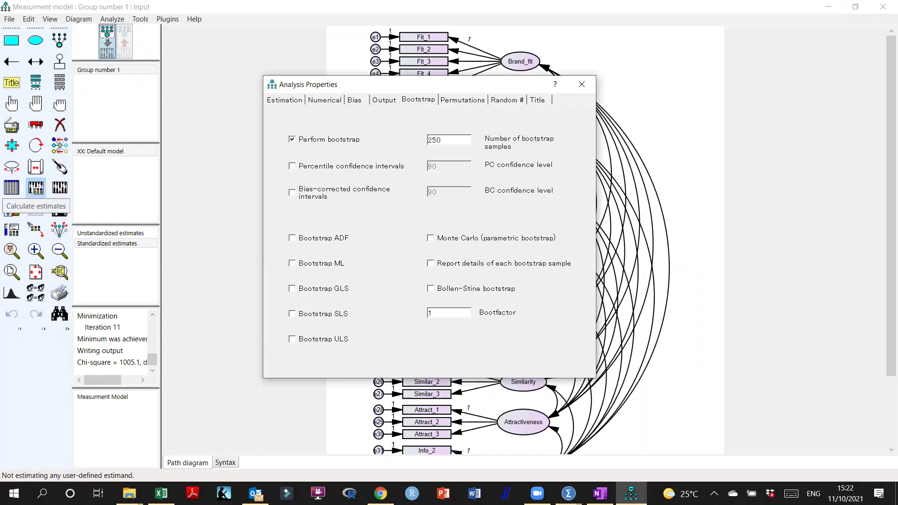
pyautogui.click(293, 168)
pyautogui.click(293, 193)
pyautogui.moveTo(433, 167); pyautogui.dragTo(440, 167)
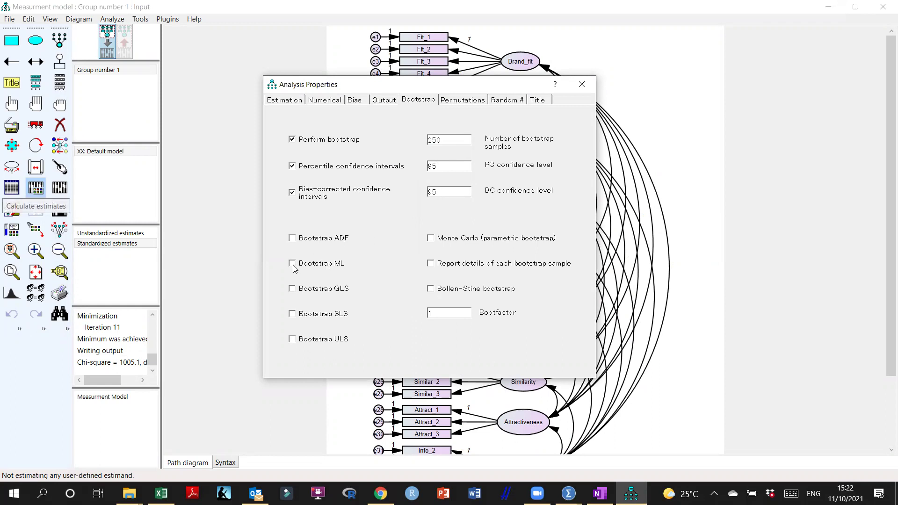
pyautogui.click(581, 84)
# Save the model and recalculate its estimates with bootstrapping, checking the loadings in the path diagram and the bootstrap settings.
pyautogui.click(65, 212)
pyautogui.click(60, 188)
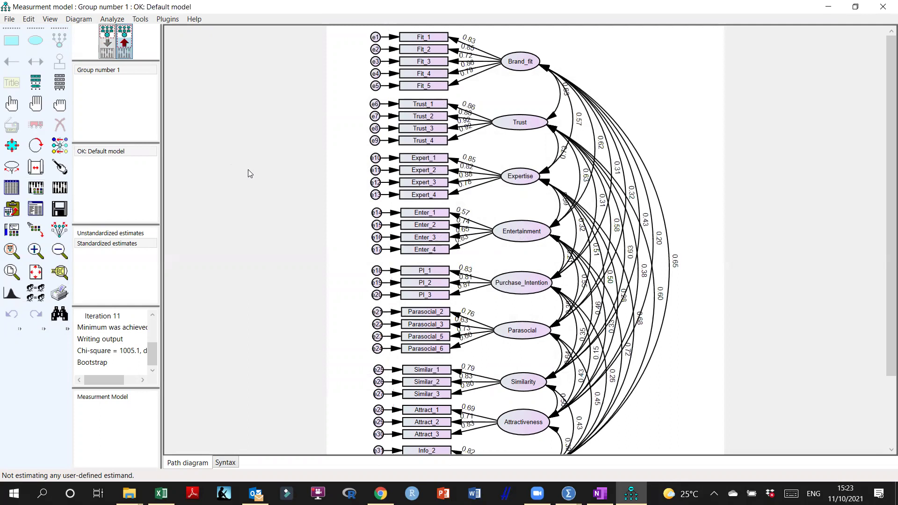
pyautogui.scroll(-1, 248, 169)
pyautogui.scroll(-1, 249, 171)
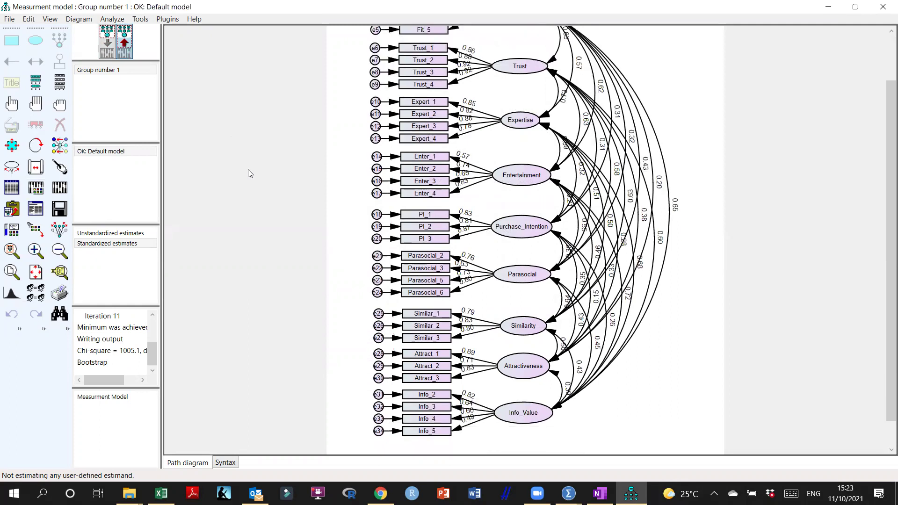
pyautogui.scroll(2, 249, 171)
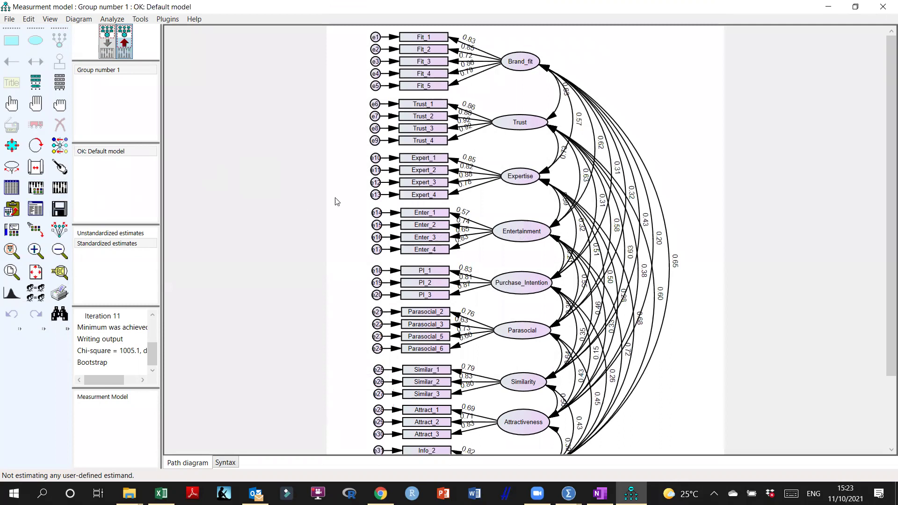
pyautogui.scroll(-1, 733, 238)
pyautogui.scroll(1, 732, 238)
pyautogui.click(29, 189)
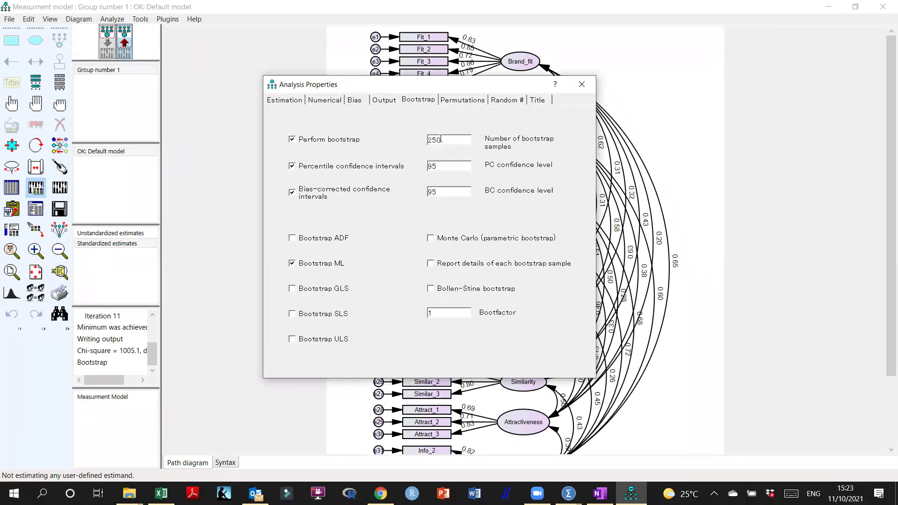
pyautogui.click(582, 84)
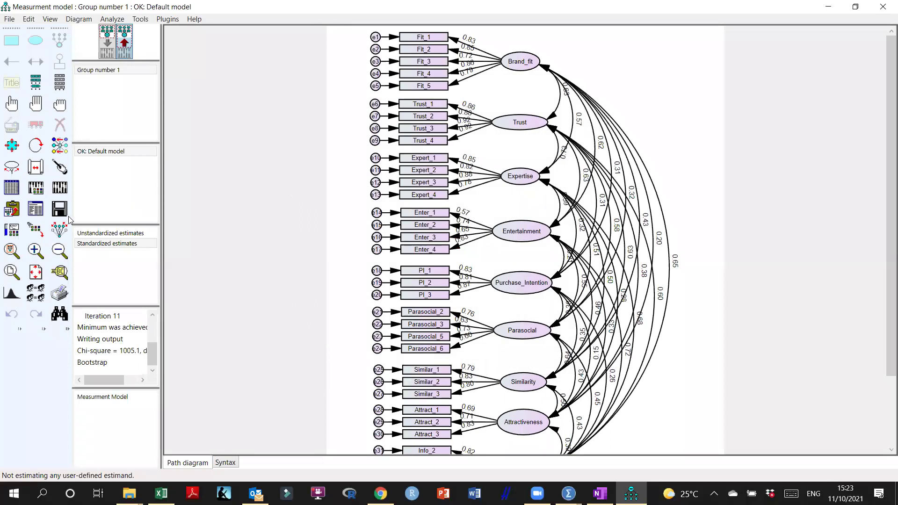
# Open the text output, expand Estimates and Scalars, and review the regression weights.
pyautogui.click(41, 215)
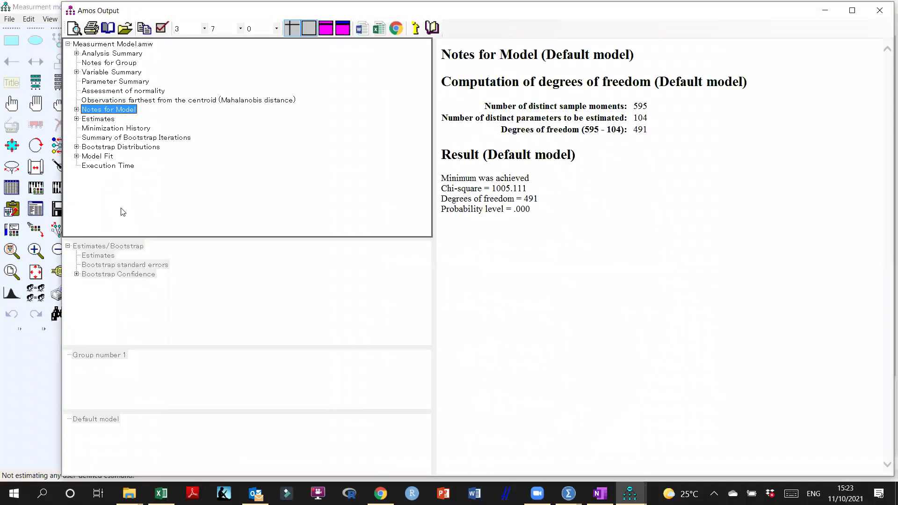
pyautogui.click(77, 119)
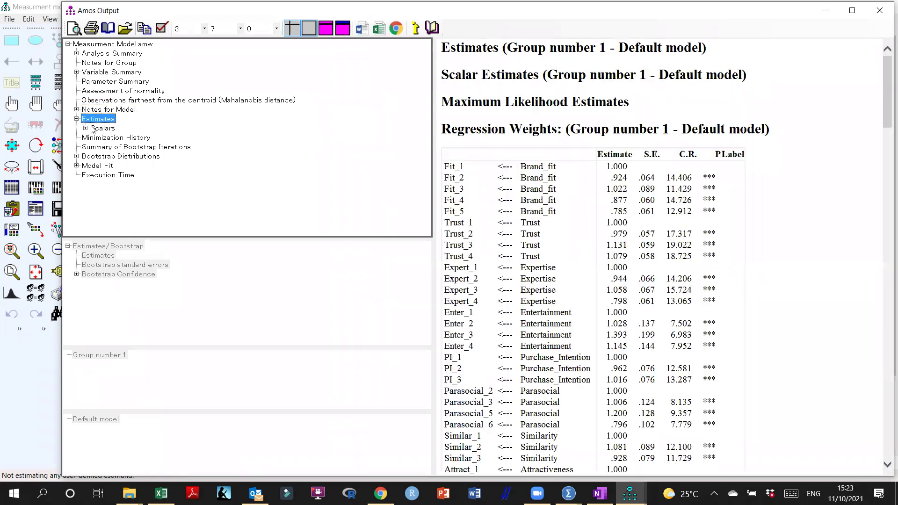
pyautogui.doubleClick(101, 128)
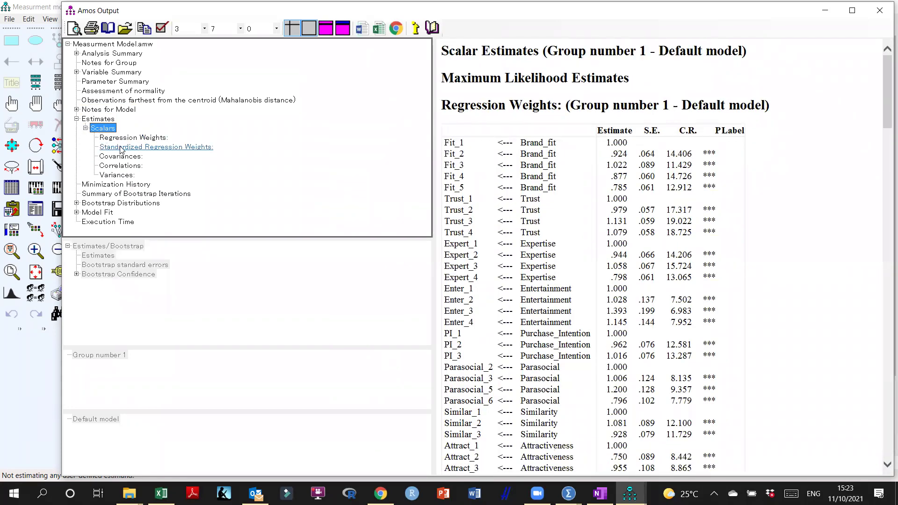
pyautogui.click(94, 120)
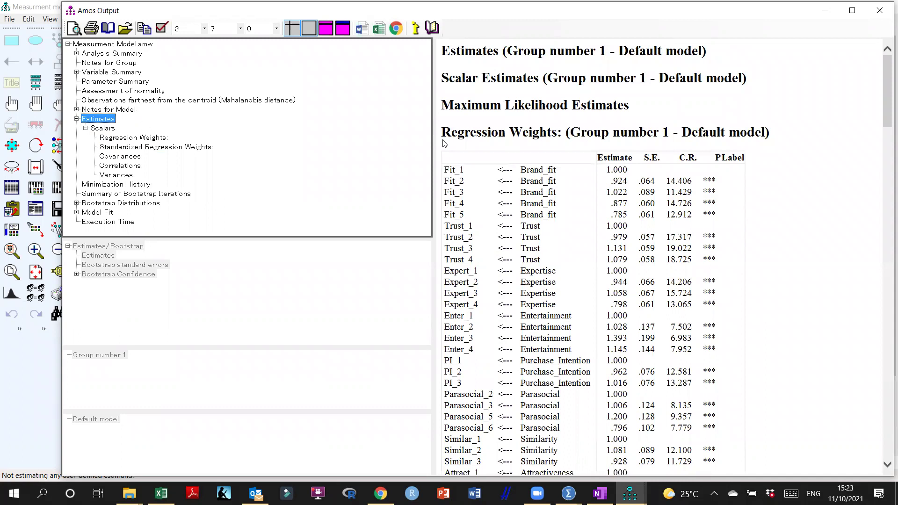
pyautogui.scroll(-5, 712, 261)
pyautogui.scroll(5, 711, 262)
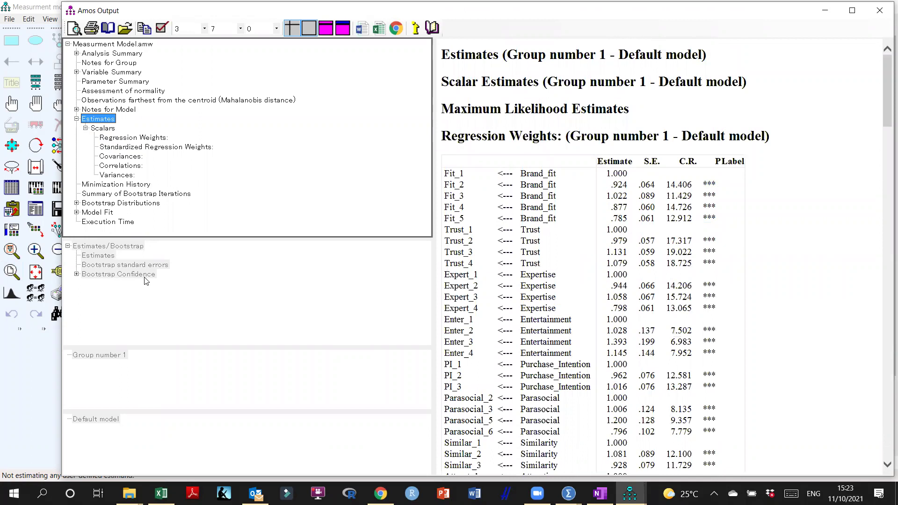
# Examine the Standardized Regression Weights with their bias-corrected percentile bootstrap bounds and p-values, and close the output.
pyautogui.click(145, 147)
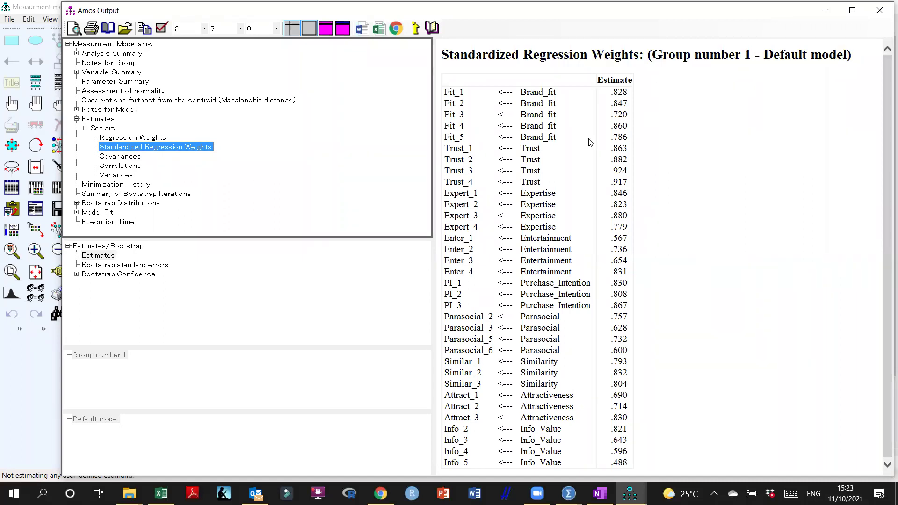
pyautogui.click(111, 275)
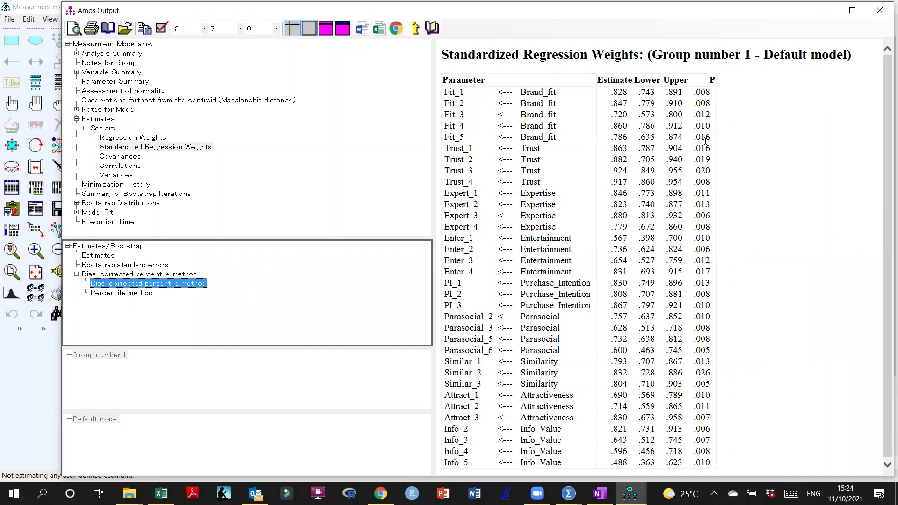
pyautogui.scroll(-1, 706, 190)
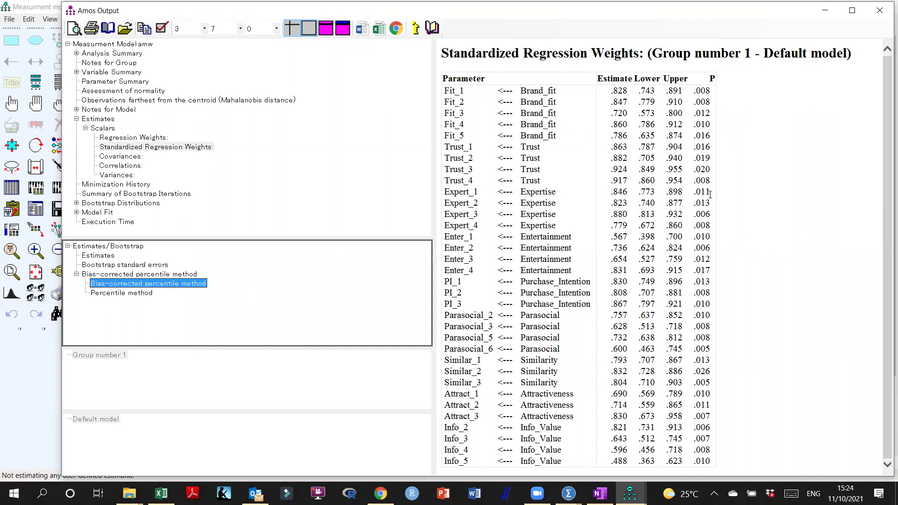
pyautogui.click(887, 135)
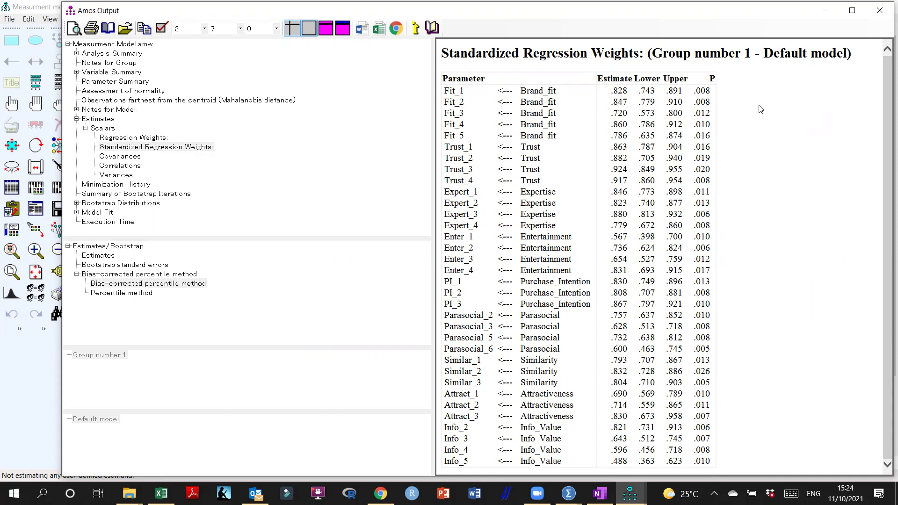
pyautogui.click(877, 15)
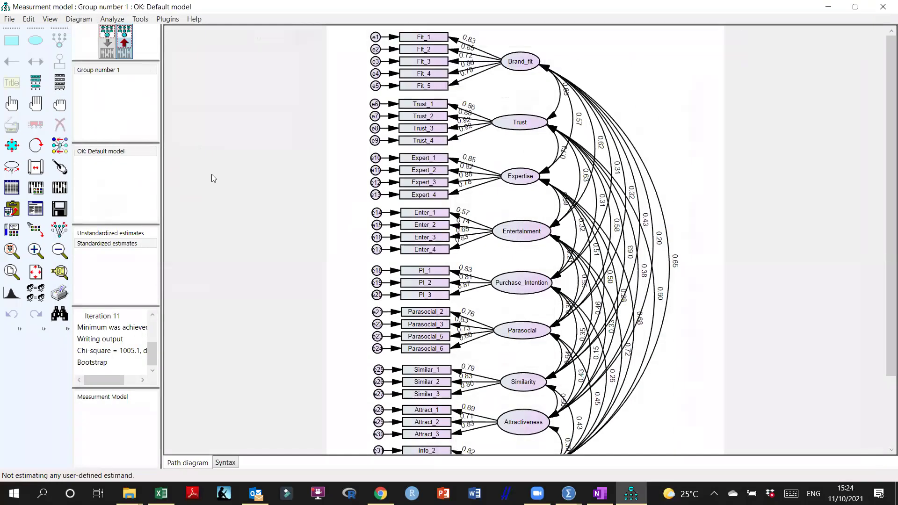
# Check the bootstrap settings, review the Model Fit summary in the text output from CMIN through RMSEA, and close the output.
pyautogui.click(38, 193)
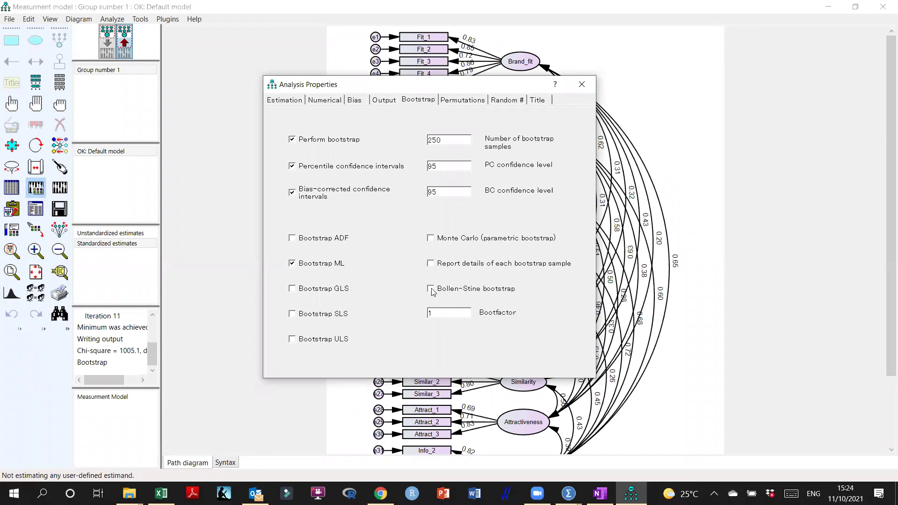
pyautogui.click(582, 85)
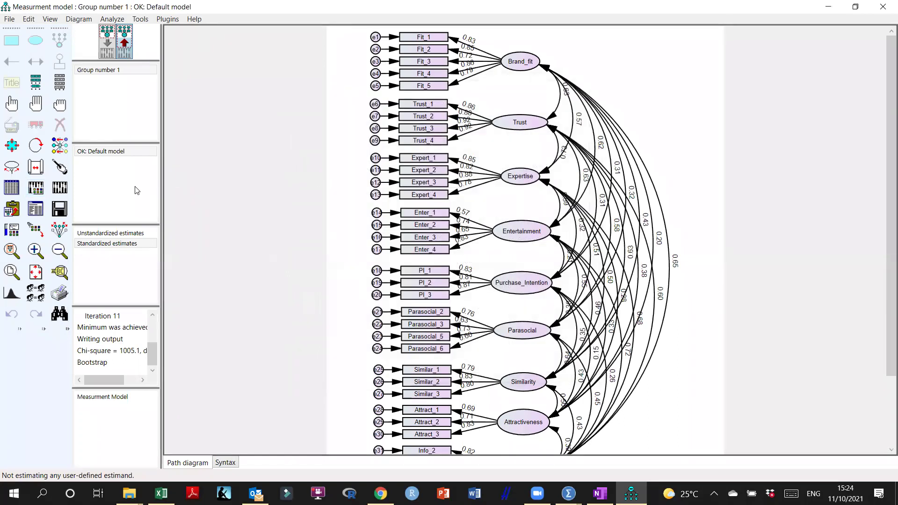
pyautogui.click(44, 208)
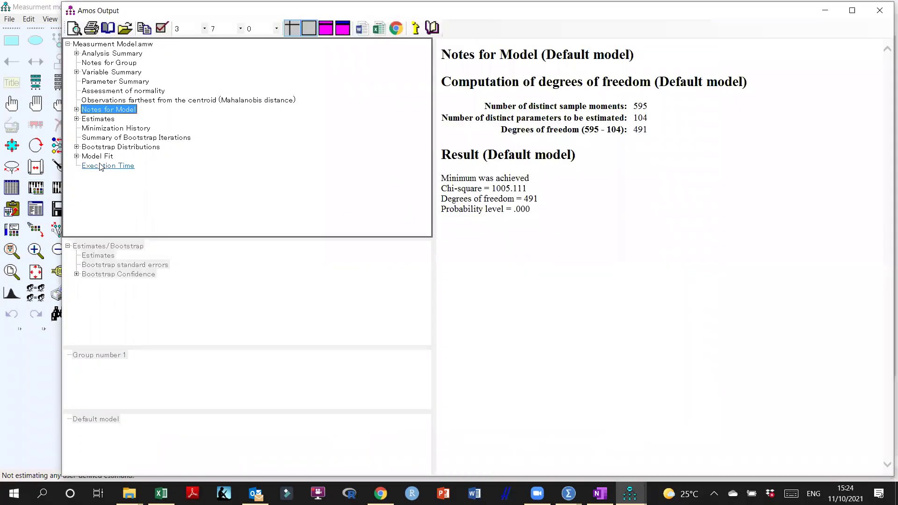
pyautogui.click(98, 157)
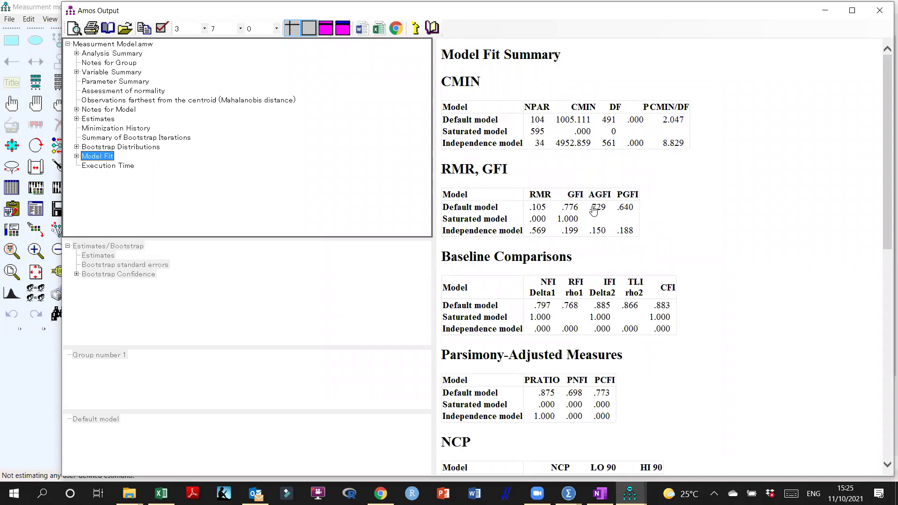
pyautogui.scroll(-2, 716, 223)
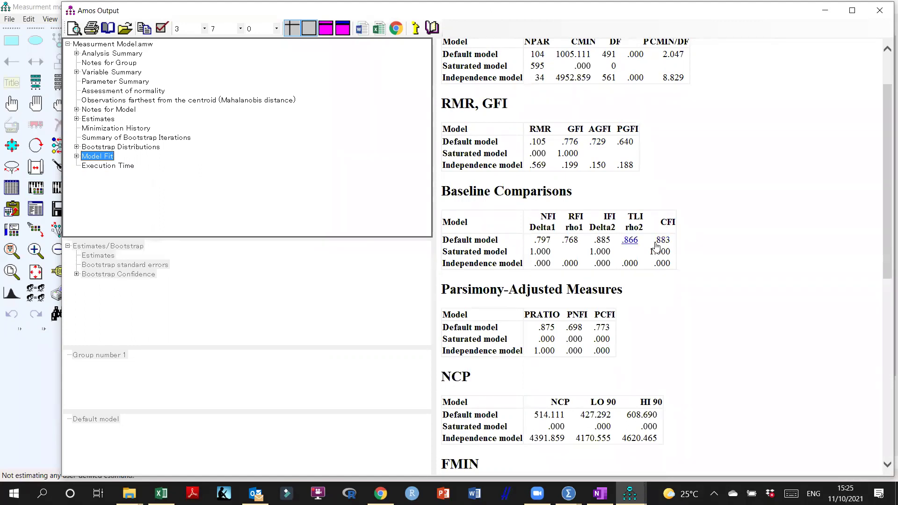
pyautogui.scroll(3, 699, 241)
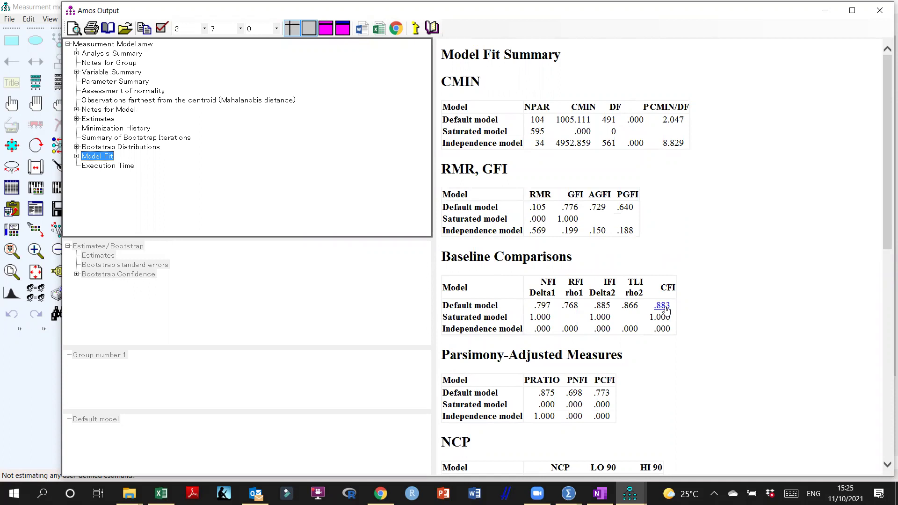
pyautogui.scroll(-3, 715, 293)
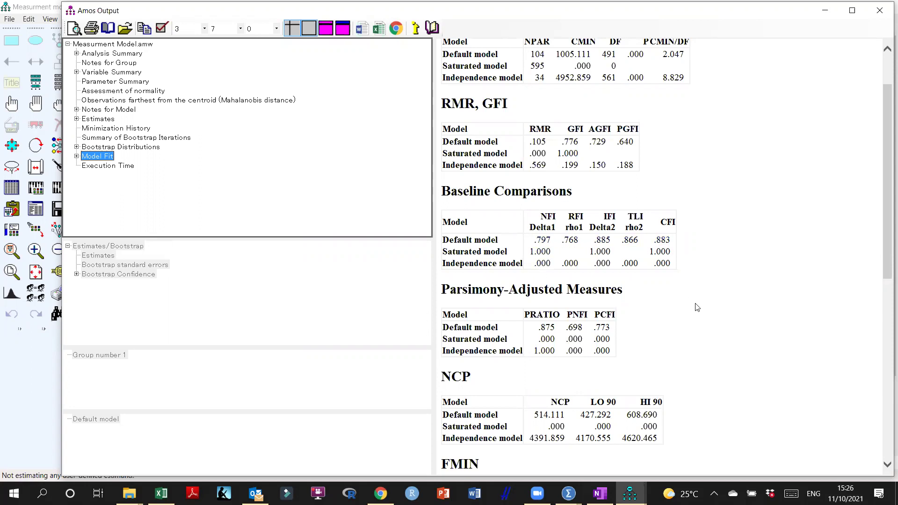
pyautogui.scroll(-3, 697, 306)
pyautogui.scroll(-4, 698, 308)
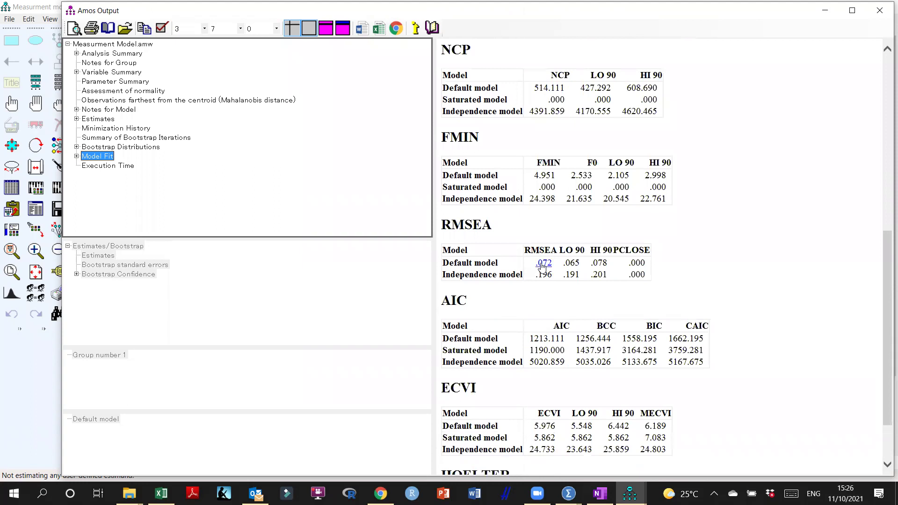
pyautogui.scroll(-2, 760, 252)
pyautogui.scroll(4, 810, 244)
pyautogui.scroll(6, 810, 244)
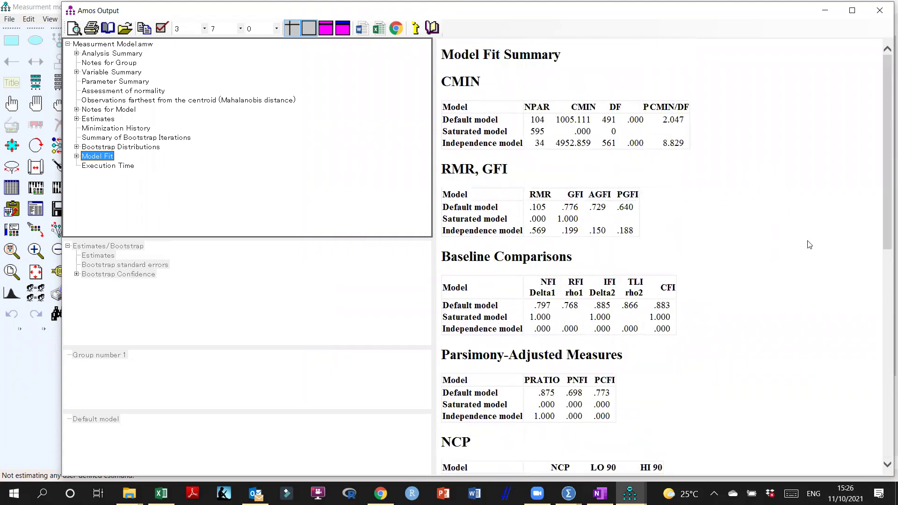
pyautogui.click(883, 10)
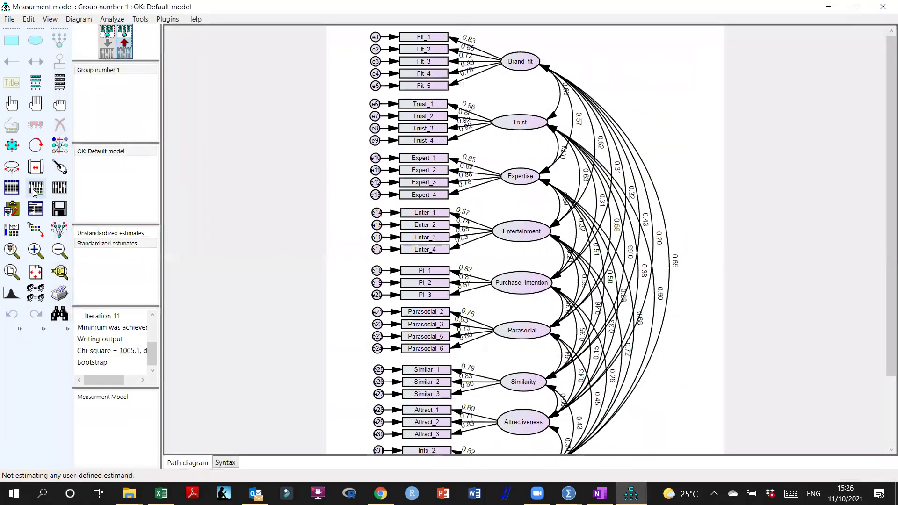
# Enable the Bollen-Stine bootstrap in the analysis properties, and save and recalculate the model.
pyautogui.click(36, 187)
pyautogui.click(431, 288)
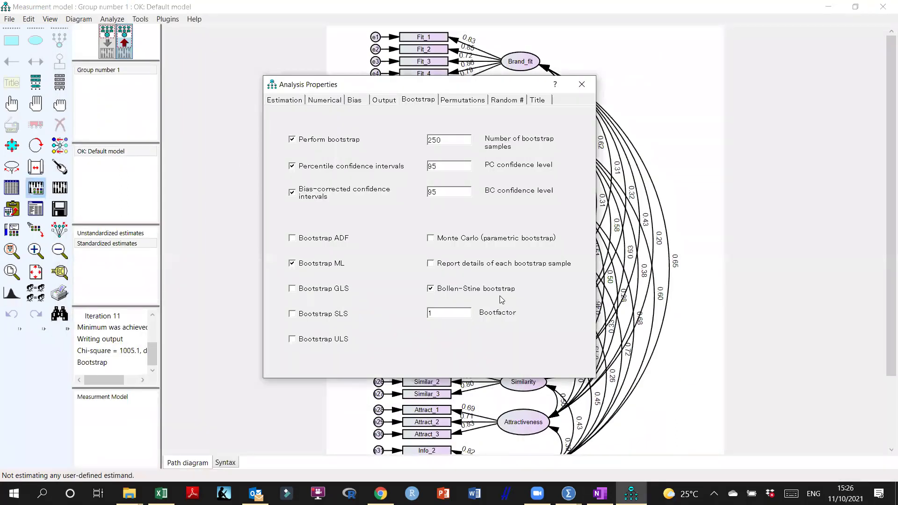
pyautogui.click(582, 85)
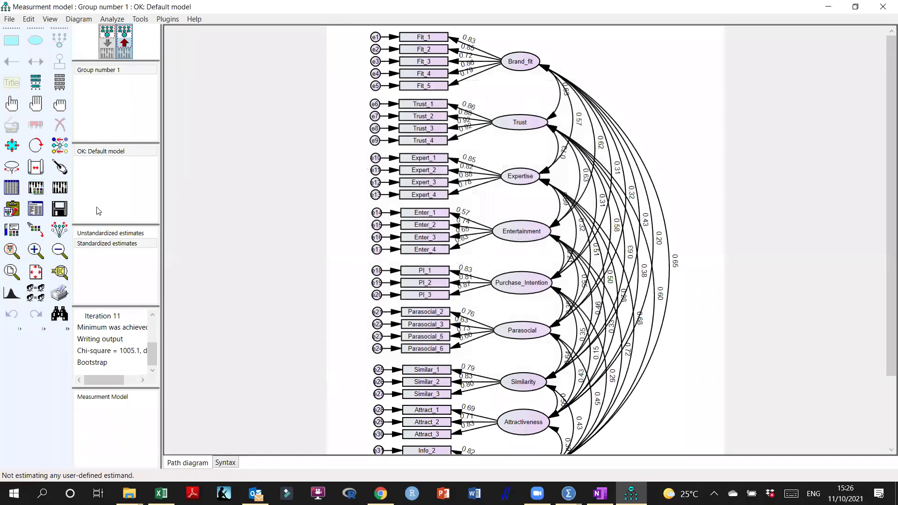
pyautogui.click(59, 211)
pyautogui.click(59, 187)
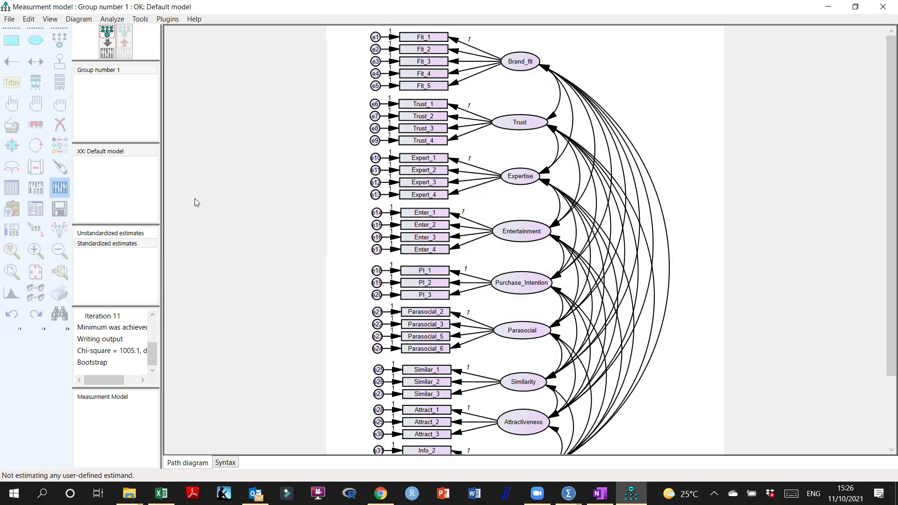
# Read the Bollen-Stine Bootstrap result in the text output and close the output.
pyautogui.click(35, 208)
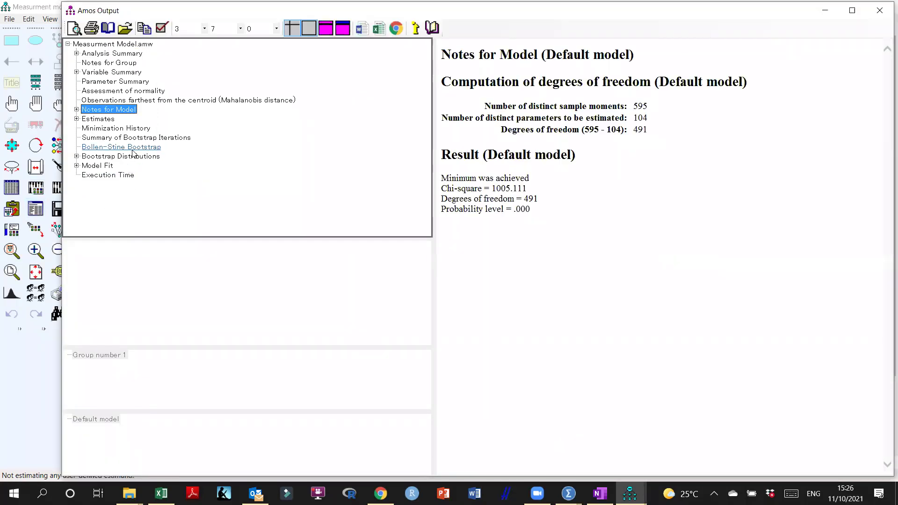
pyautogui.click(135, 147)
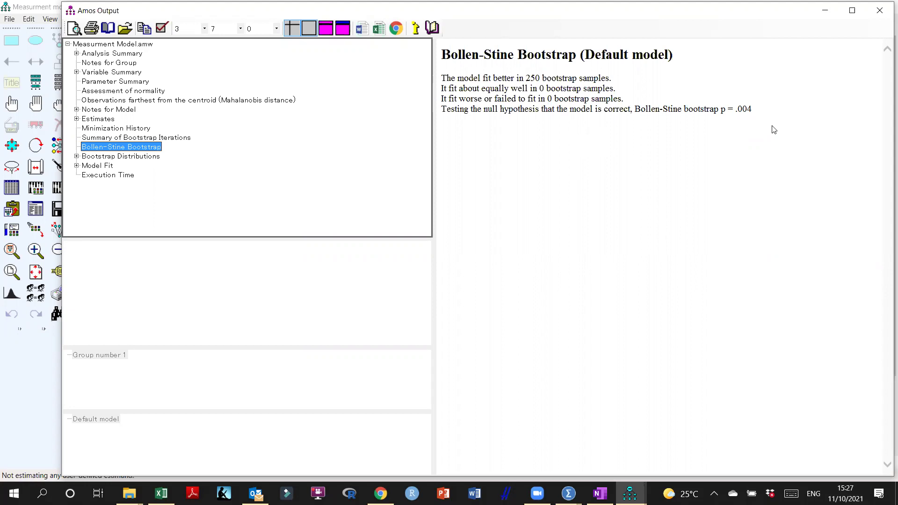
pyautogui.click(880, 10)
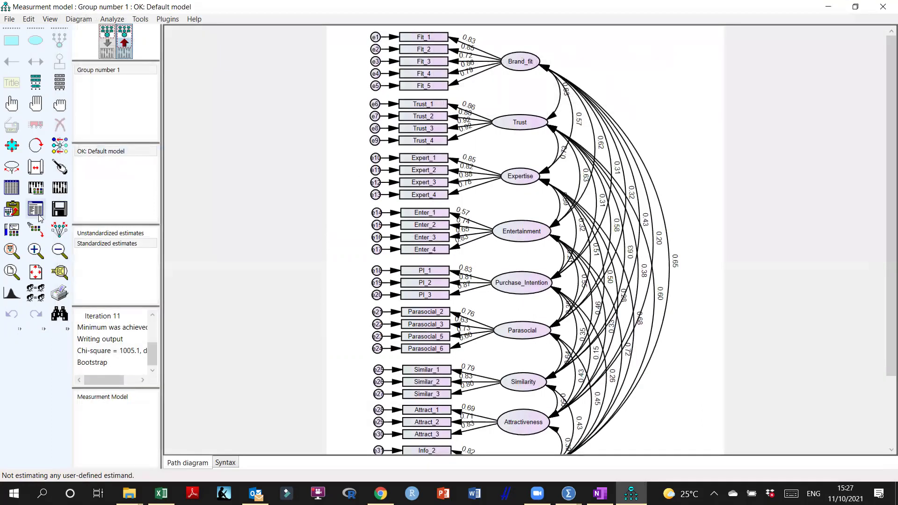
pyautogui.click(35, 208)
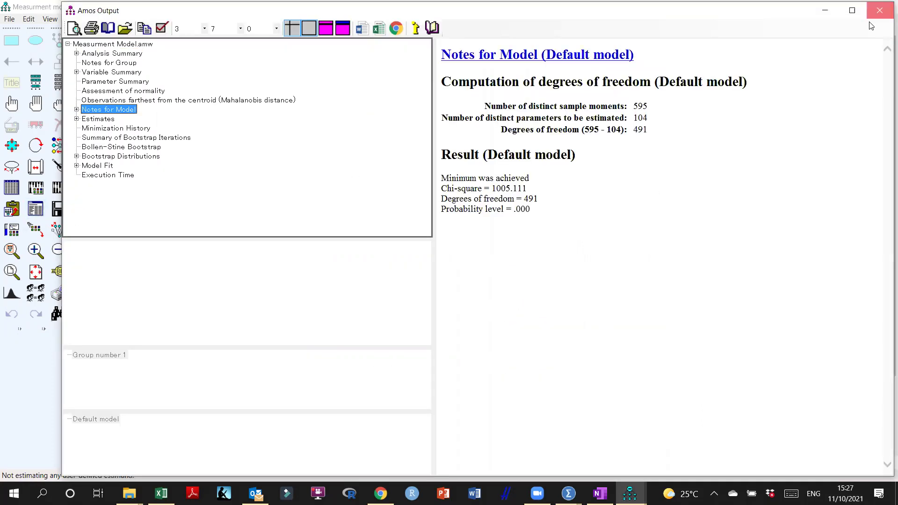
pyautogui.click(880, 11)
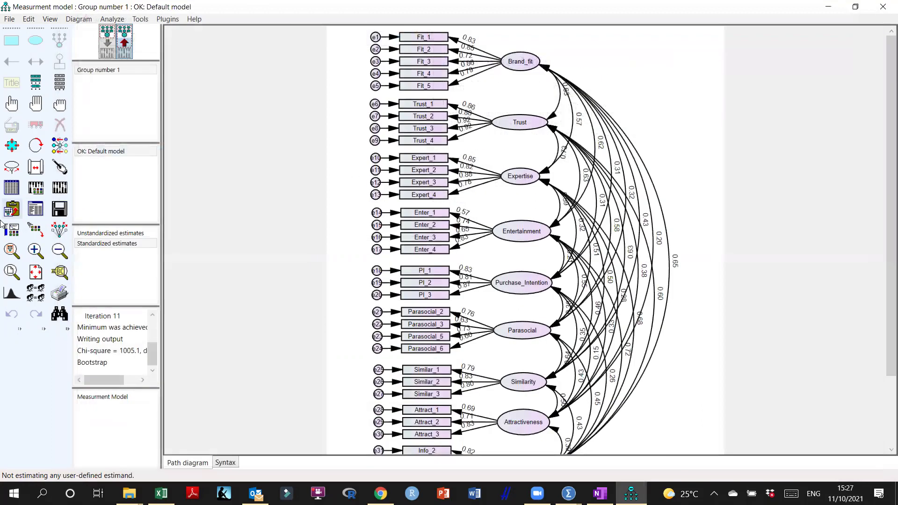
# Review the bootstrap options in the analysis properties, including the Bollen-Stine setting, and close them.
pyautogui.click(39, 192)
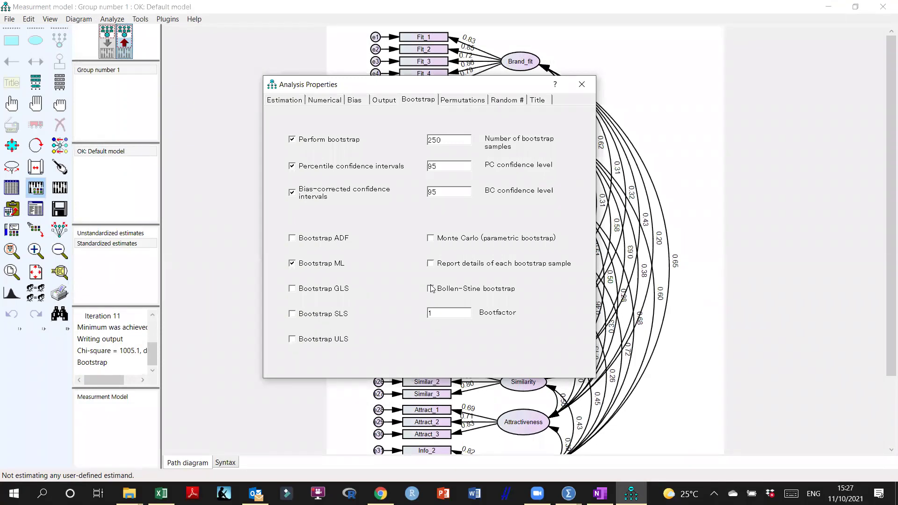
pyautogui.click(582, 85)
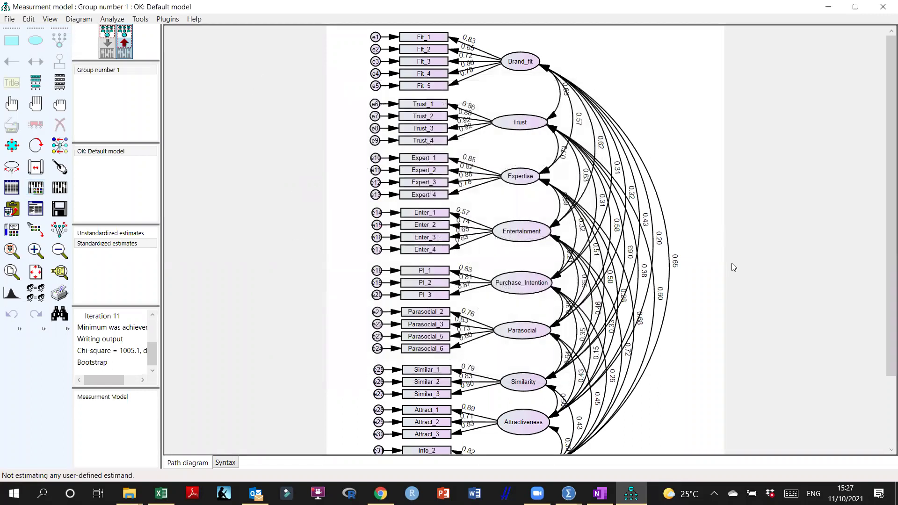
pyautogui.scroll(-1, 732, 263)
pyautogui.scroll(-1, 733, 267)
pyautogui.scroll(2, 733, 267)
# Open the Mahalanobis distance table in the text output, check the case rows in the SPSS dataset, and return to the output.
pyautogui.click(35, 208)
pyautogui.click(108, 109)
pyautogui.click(140, 100)
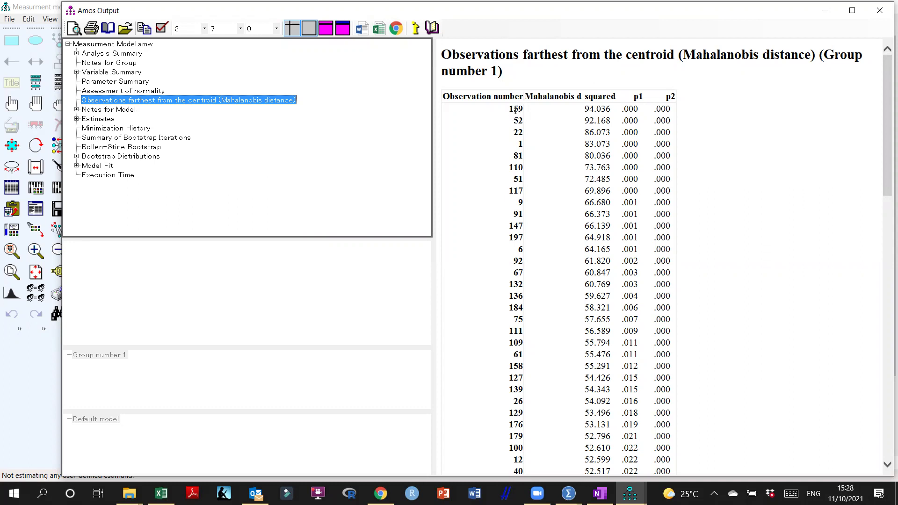
pyautogui.moveTo(569, 493)
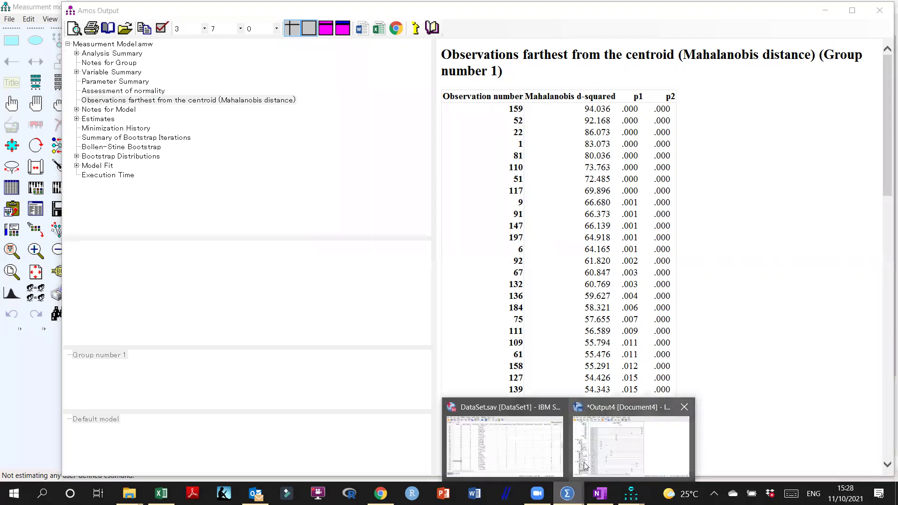
pyautogui.click(536, 468)
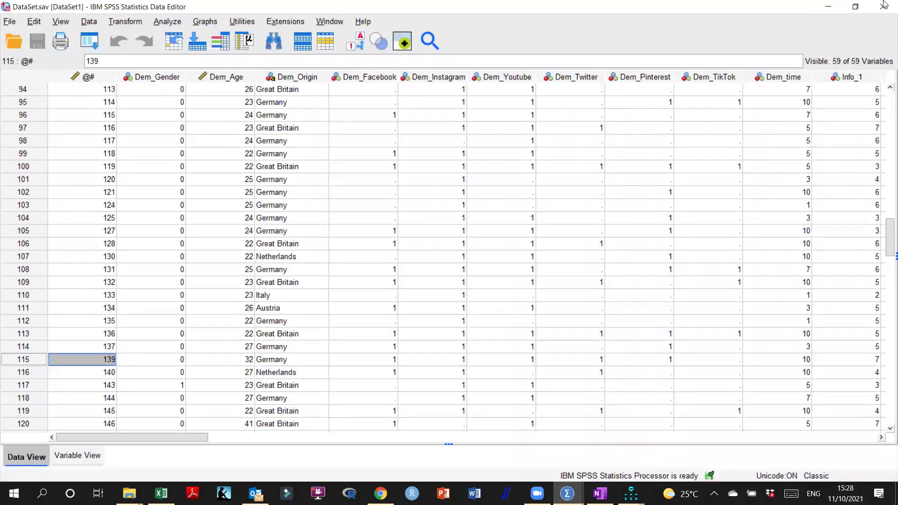
pyautogui.click(835, 8)
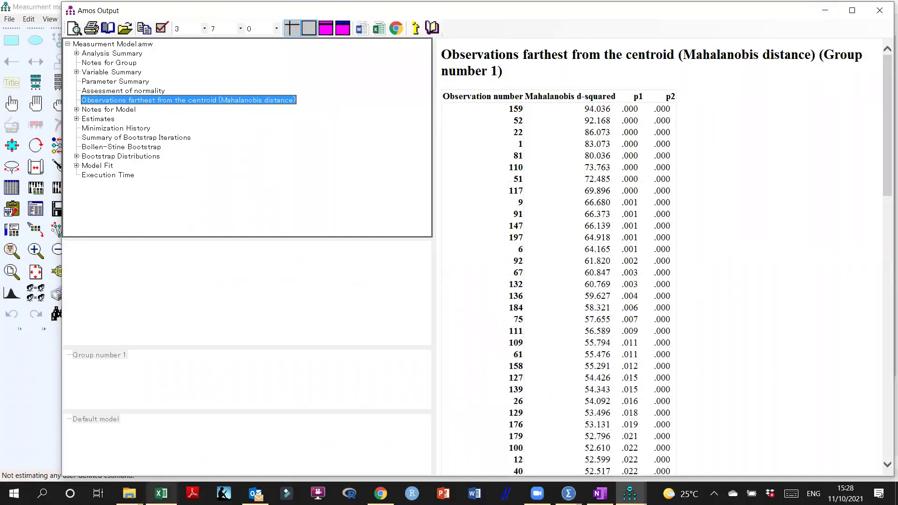
# Switch to Excel, enter 1 in cell A2 of Sheet2 and fill it down to A142.
pyautogui.click(161, 494)
pyautogui.click(106, 462)
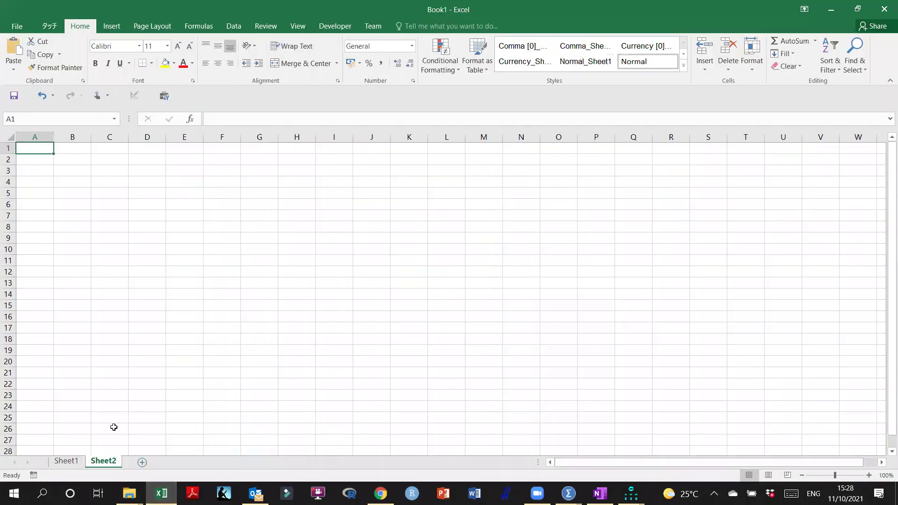
pyautogui.click(42, 155)
pyautogui.write('1')
pyautogui.press('Return')
pyautogui.click(41, 155)
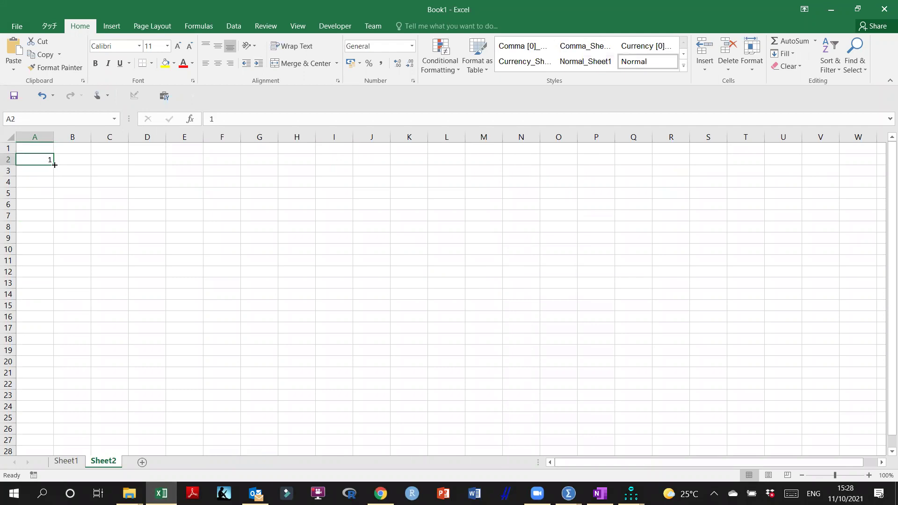
pyautogui.moveTo(54, 165); pyautogui.dragTo(92, 315)
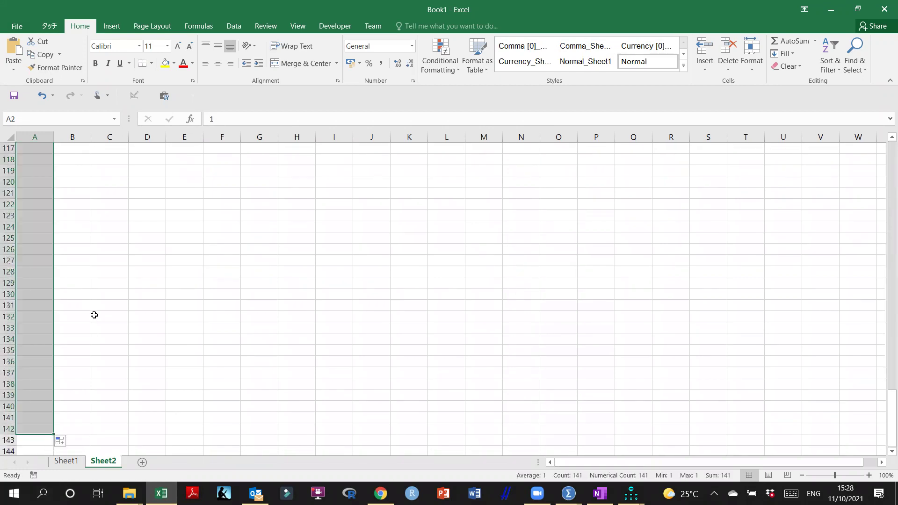
# Convert the filled cells A2 to A142 into a consecutive number series and return to the Amos output.
pyautogui.scroll(10, 93, 309)
pyautogui.scroll(-14, 138, 395)
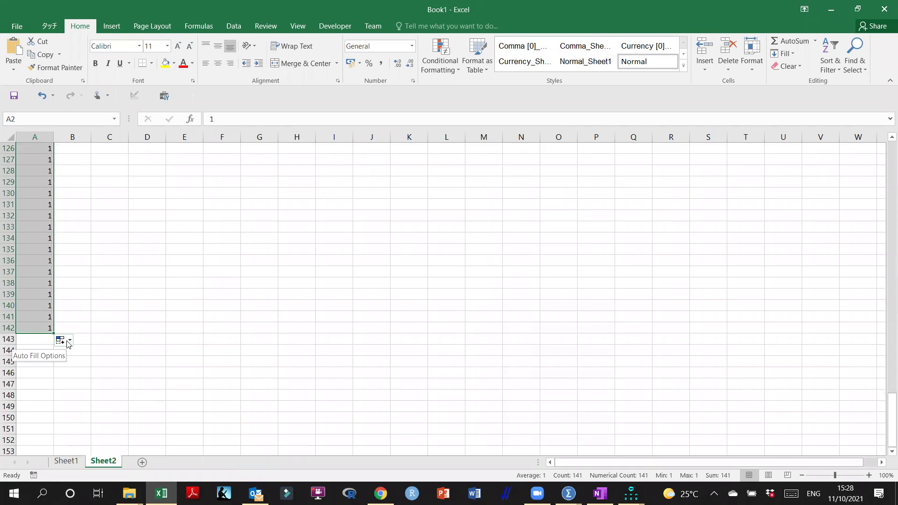
pyautogui.click(68, 342)
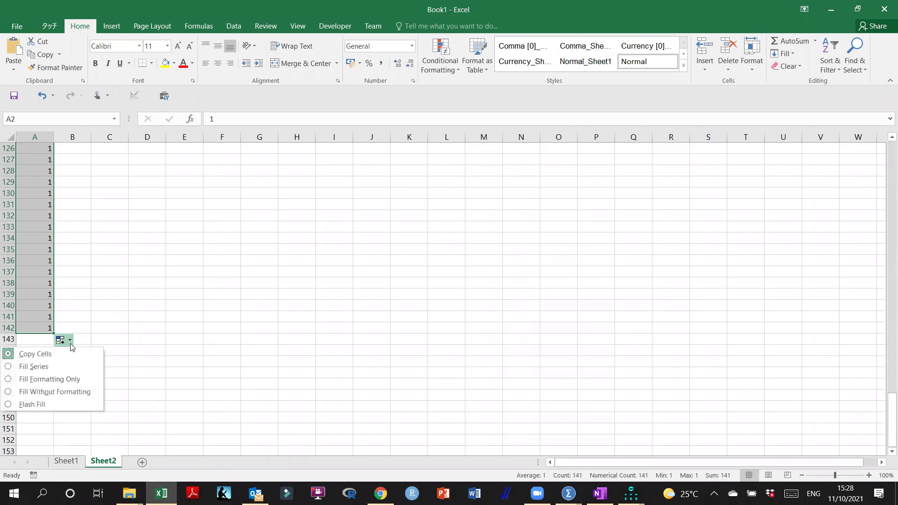
pyautogui.click(49, 369)
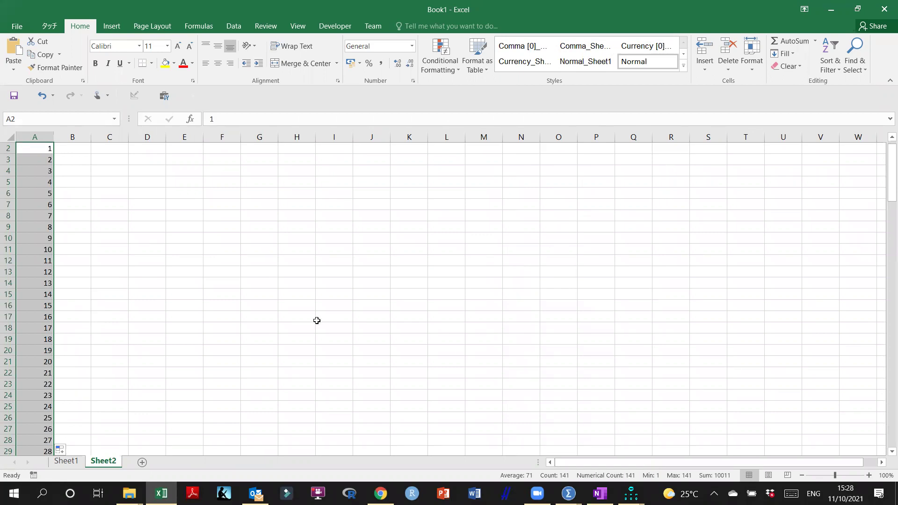
pyautogui.click(831, 9)
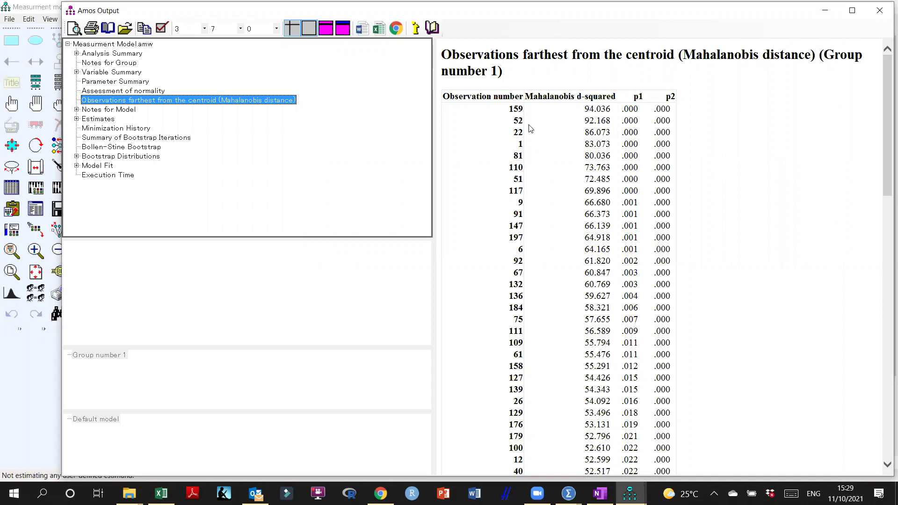
# Examine the most distant observations in the Mahalanobis distance table and close the output.
pyautogui.moveTo(493, 109); pyautogui.dragTo(668, 116)
pyautogui.click(692, 118)
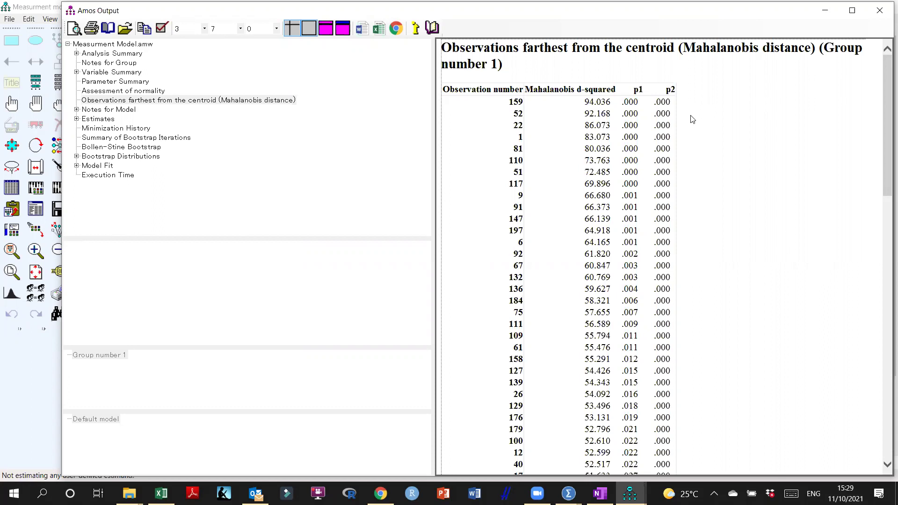
pyautogui.click(661, 151)
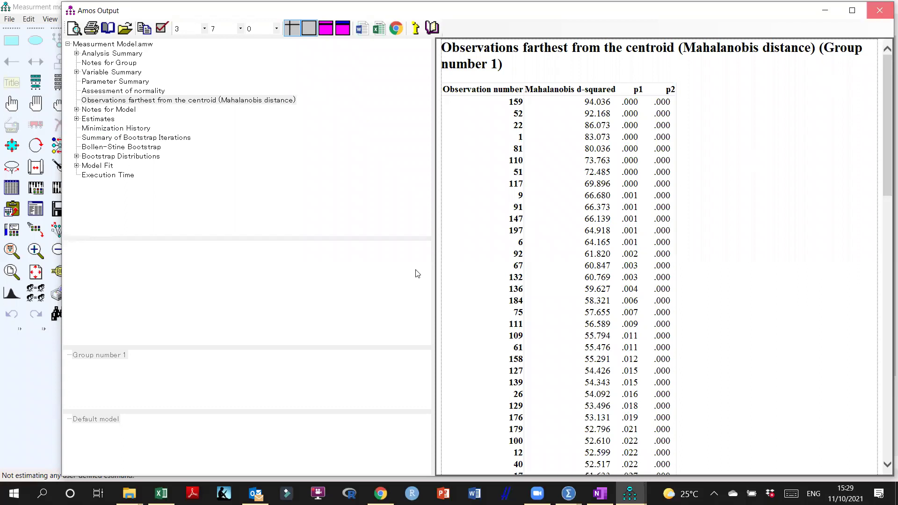
pyautogui.click(882, 13)
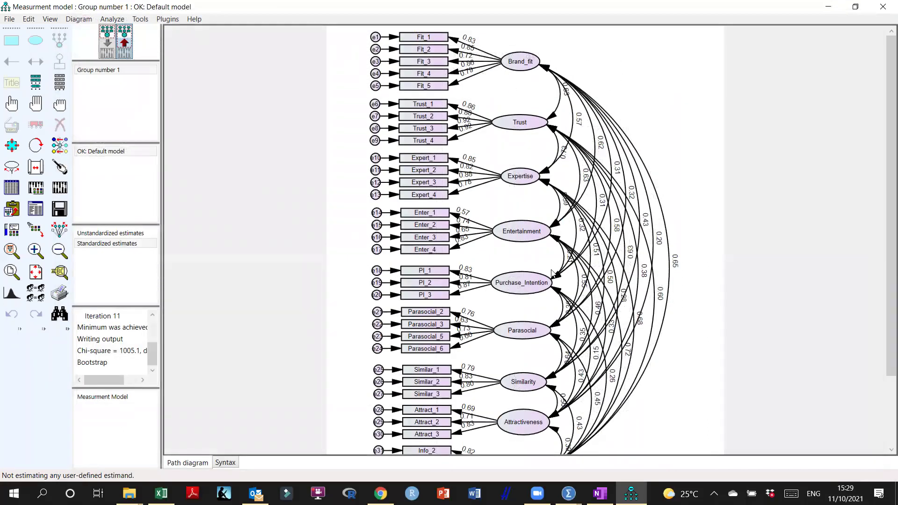
# Look over the constructs in the path diagram, examine the Pattern Matrix in the SPSS output without closing it, and return to Amos.
pyautogui.scroll(-3, 798, 271)
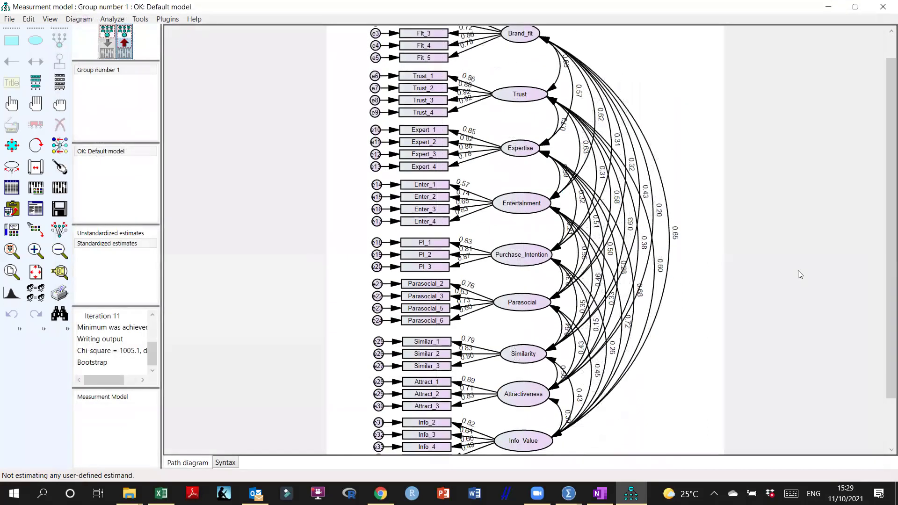
pyautogui.scroll(2, 798, 271)
pyautogui.scroll(-2, 677, 210)
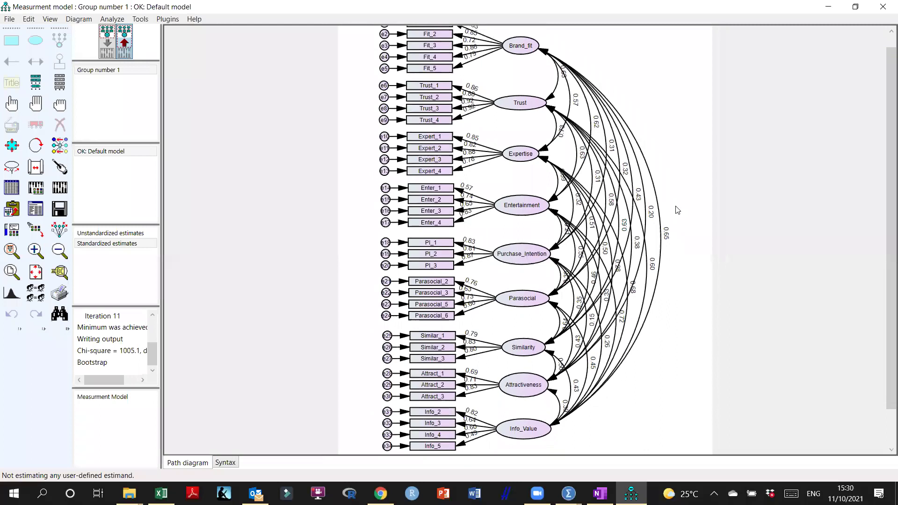
pyautogui.scroll(-1, 677, 210)
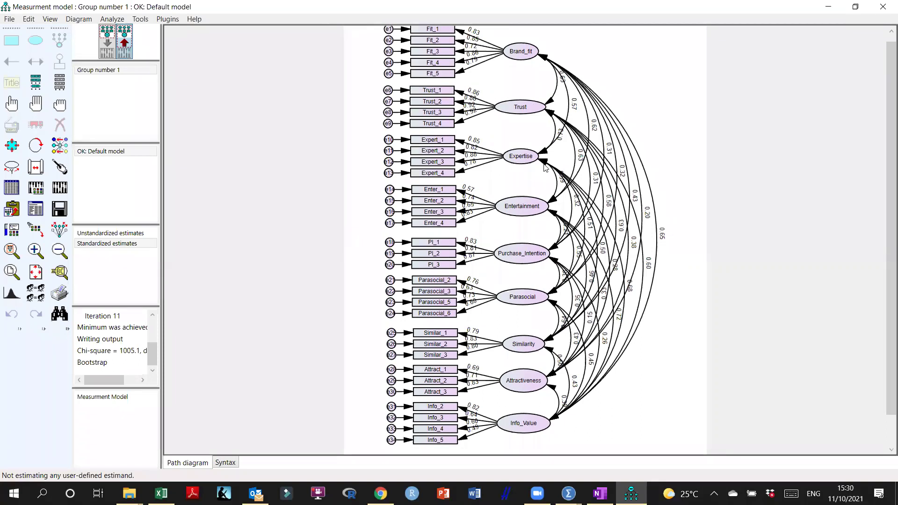
pyautogui.click(568, 494)
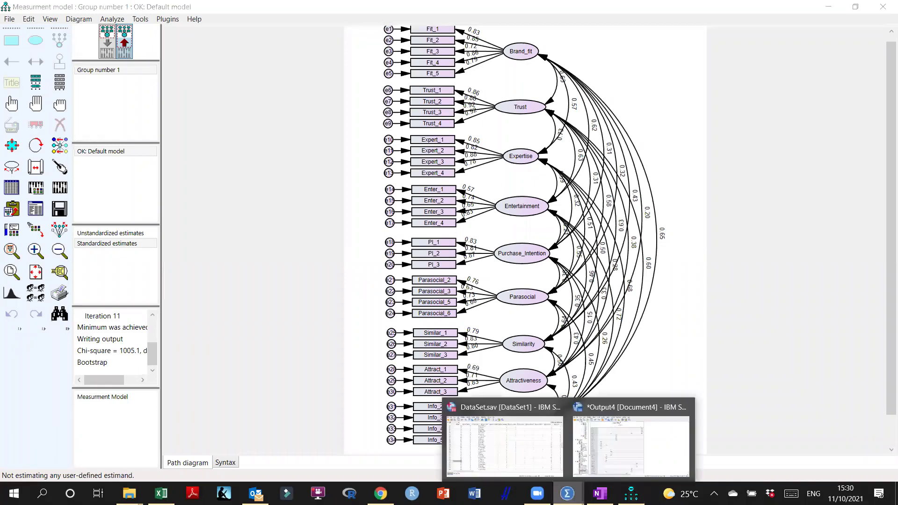
pyautogui.click(595, 466)
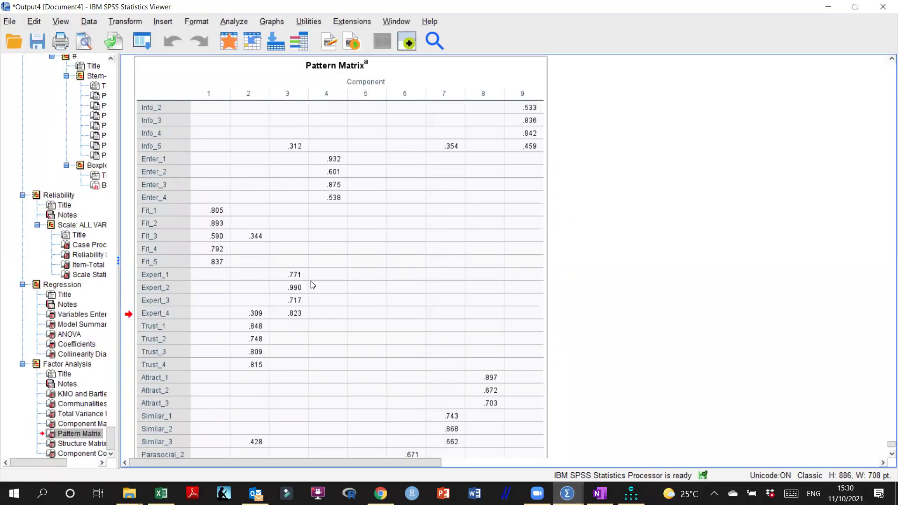
pyautogui.click(532, 135)
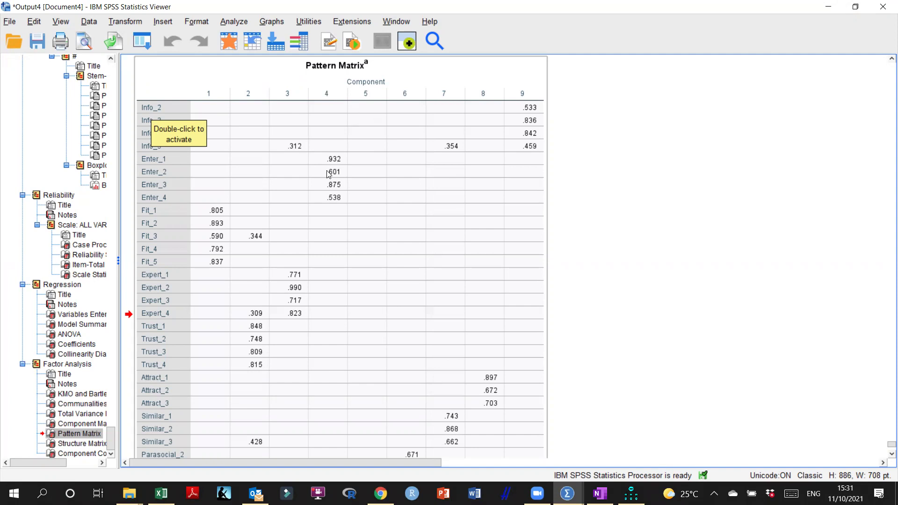
pyautogui.click(884, 5)
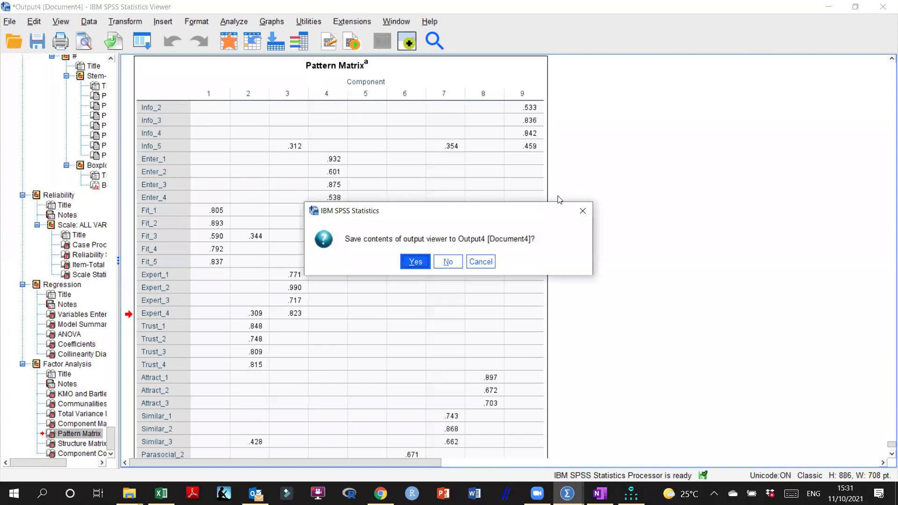
pyautogui.click(582, 211)
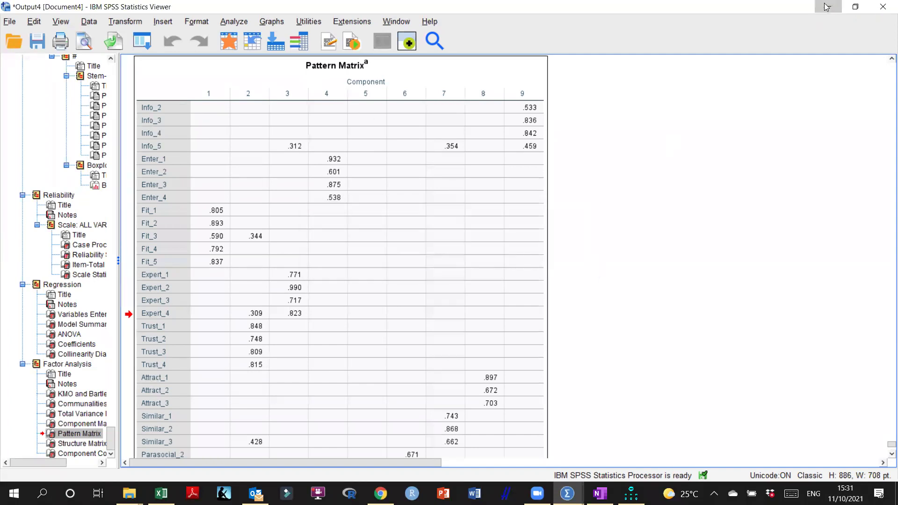
pyautogui.click(829, 6)
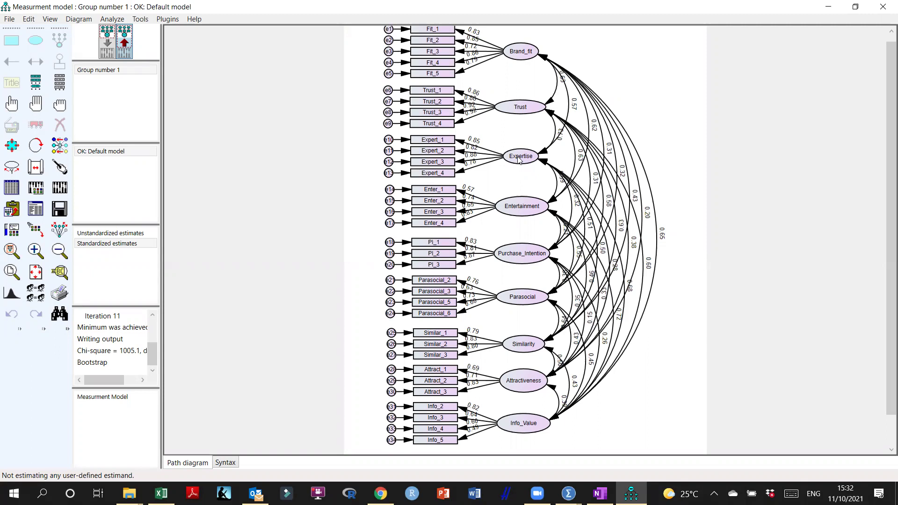
# Display the input path diagram and add two indicators with error terms to the Expertise construct.
pyautogui.click(103, 55)
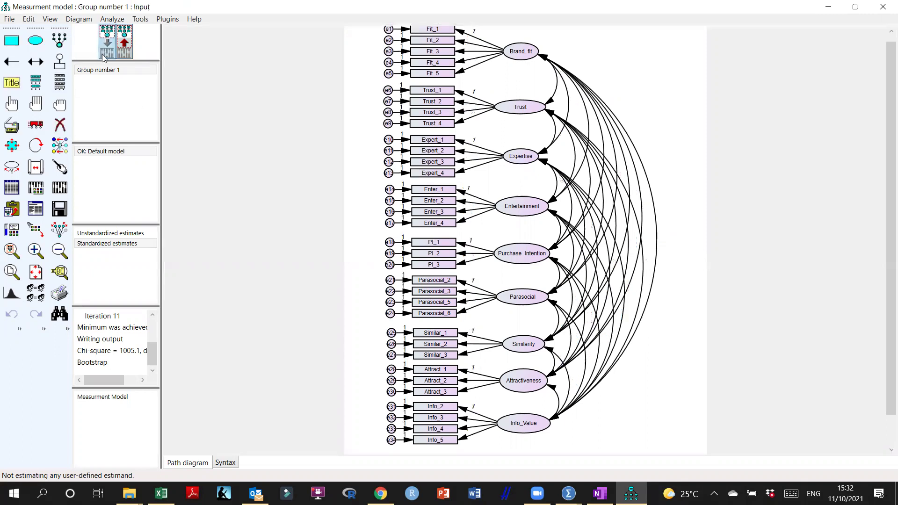
pyautogui.click(58, 64)
pyautogui.click(60, 40)
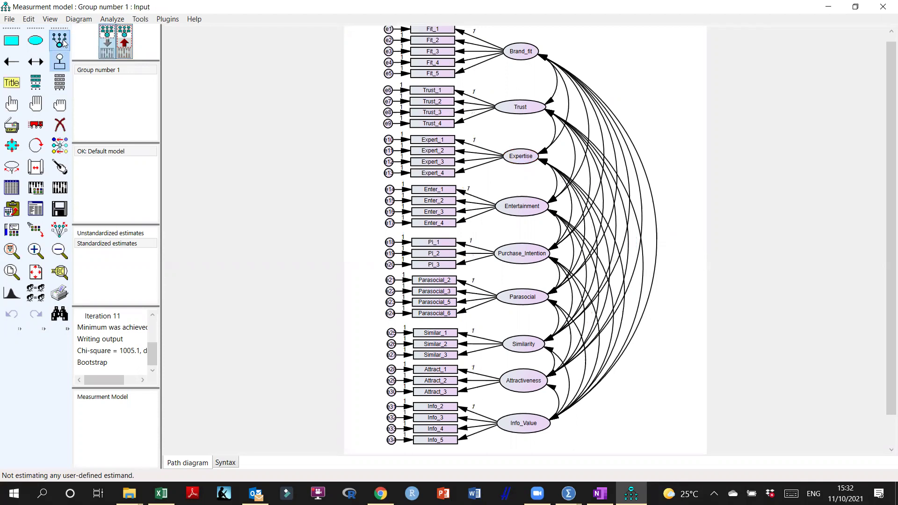
pyautogui.click(525, 158)
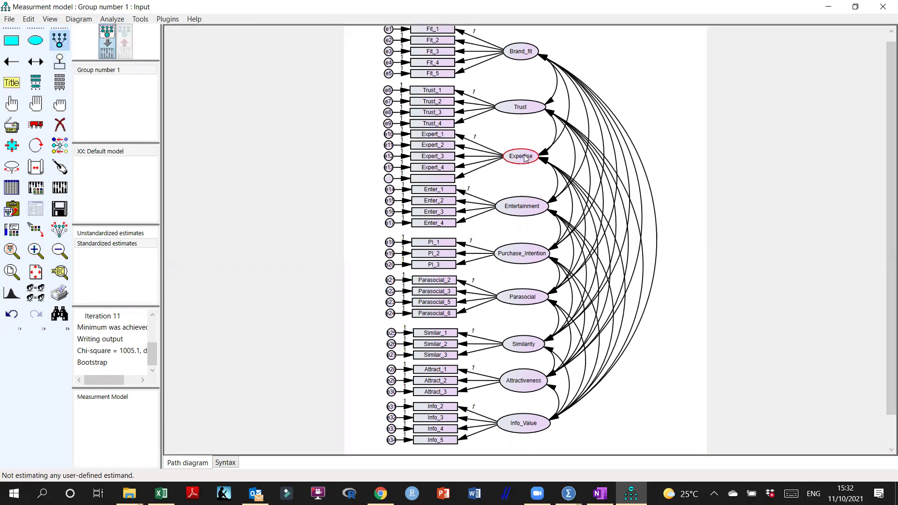
pyautogui.click(525, 159)
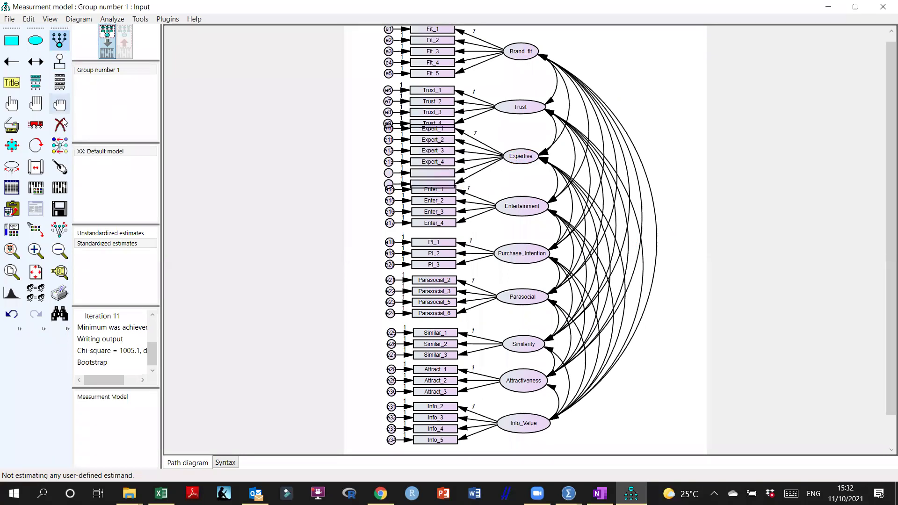
# Move the constructs from Entertainment to Attractiveness down with symmetries preserved, and shift Expertise with its indicators to the right.
pyautogui.click(40, 125)
pyautogui.moveTo(517, 212)
pyautogui.mouseDown()
pyautogui.moveTo(526, 202)
pyautogui.moveTo(524, 210)
pyautogui.mouseUp()
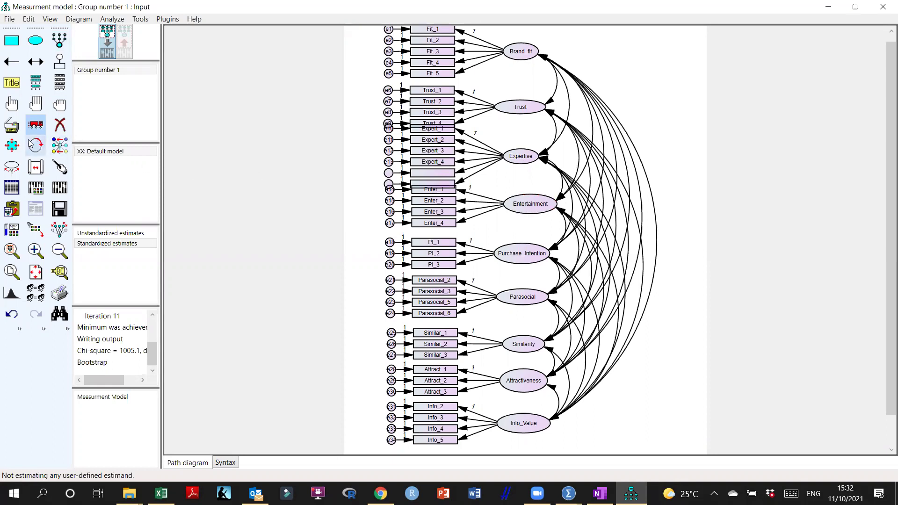
pyautogui.click(59, 229)
pyautogui.moveTo(523, 210); pyautogui.dragTo(518, 265)
pyautogui.moveTo(518, 297); pyautogui.dragTo(518, 306)
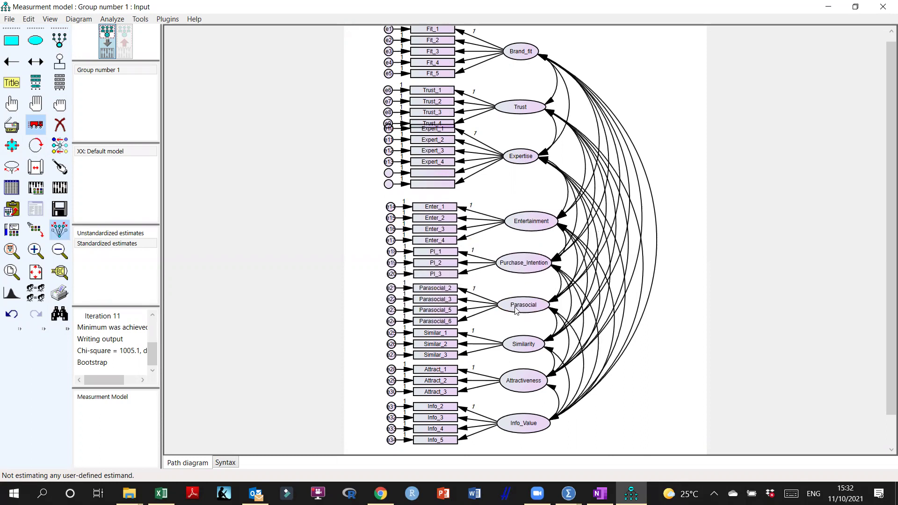
pyautogui.moveTo(518, 344); pyautogui.dragTo(518, 346)
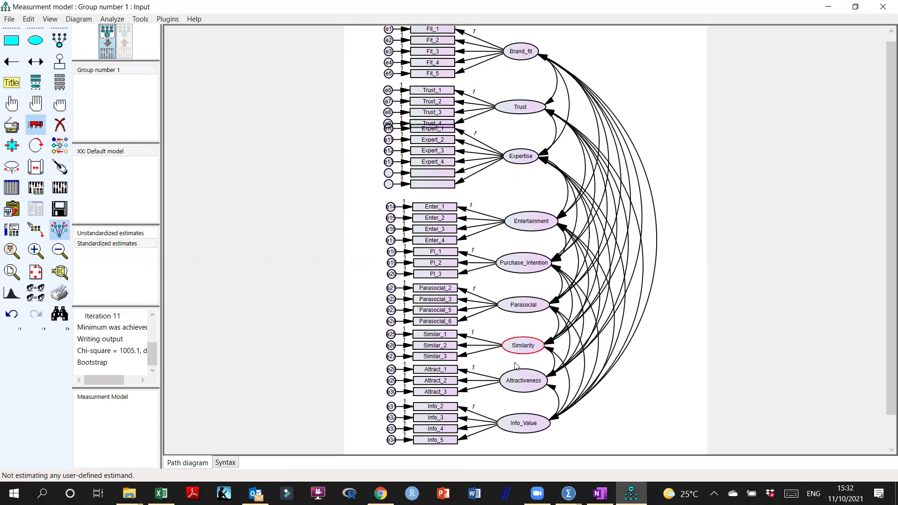
pyautogui.moveTo(516, 381); pyautogui.dragTo(516, 384)
pyautogui.moveTo(439, 186); pyautogui.dragTo(438, 189)
pyautogui.moveTo(523, 158); pyautogui.dragTo(583, 171)
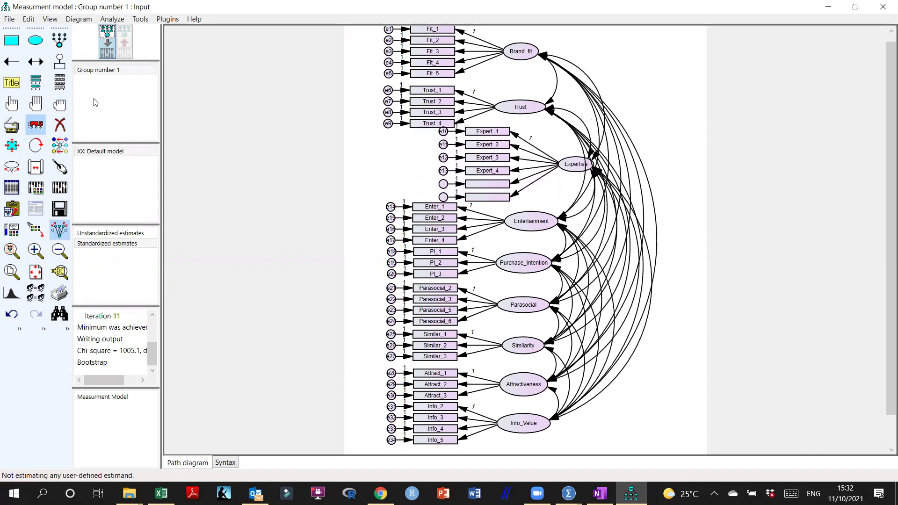
# Assign the dataset variables Credit_3 and Credit_4 to the two empty indicators of the Expertise construct.
pyautogui.click(58, 84)
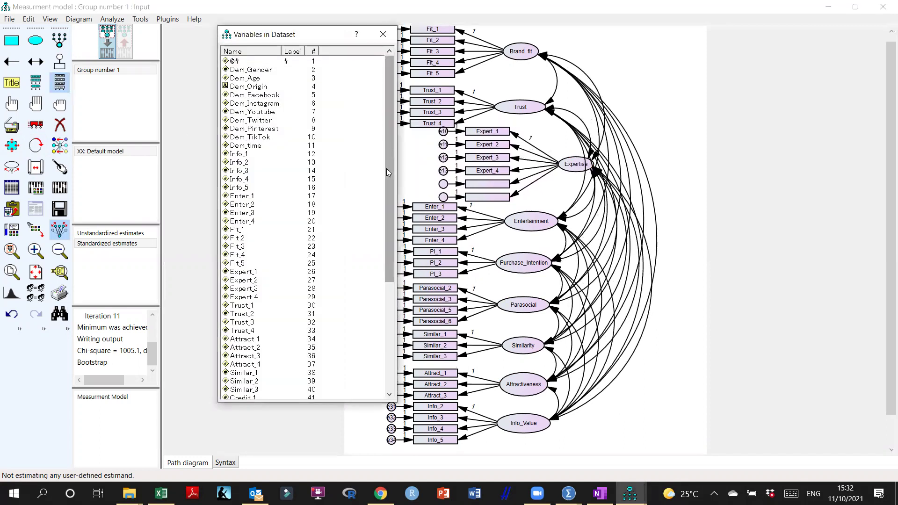
pyautogui.moveTo(387, 153); pyautogui.dragTo(385, 302)
pyautogui.click(243, 255)
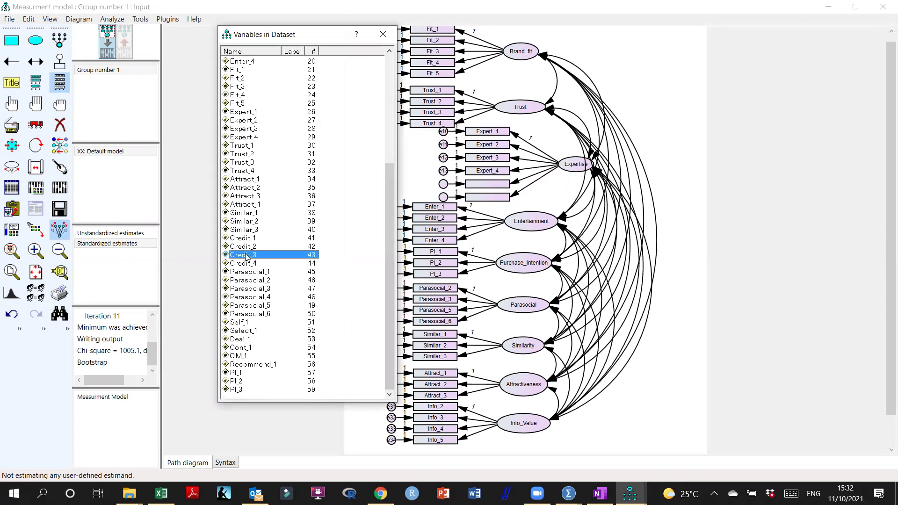
pyautogui.moveTo(243, 254); pyautogui.dragTo(489, 187)
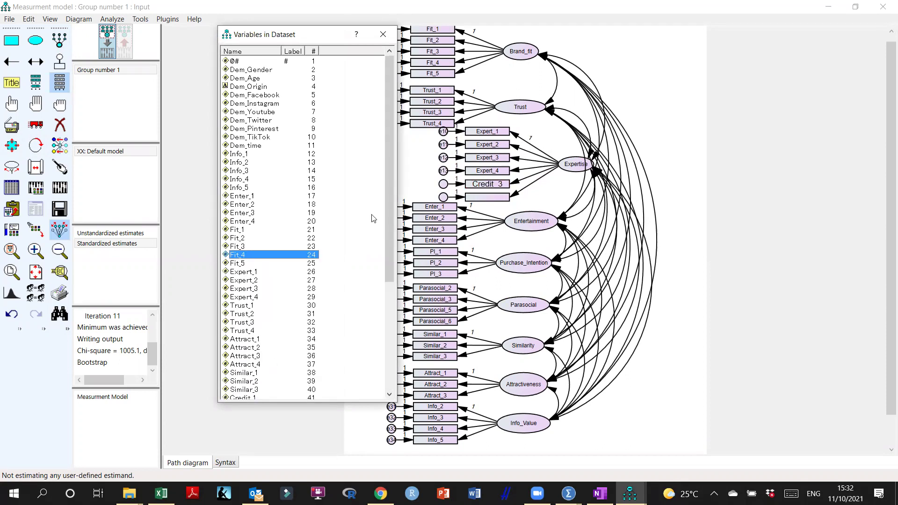
pyautogui.click(241, 263)
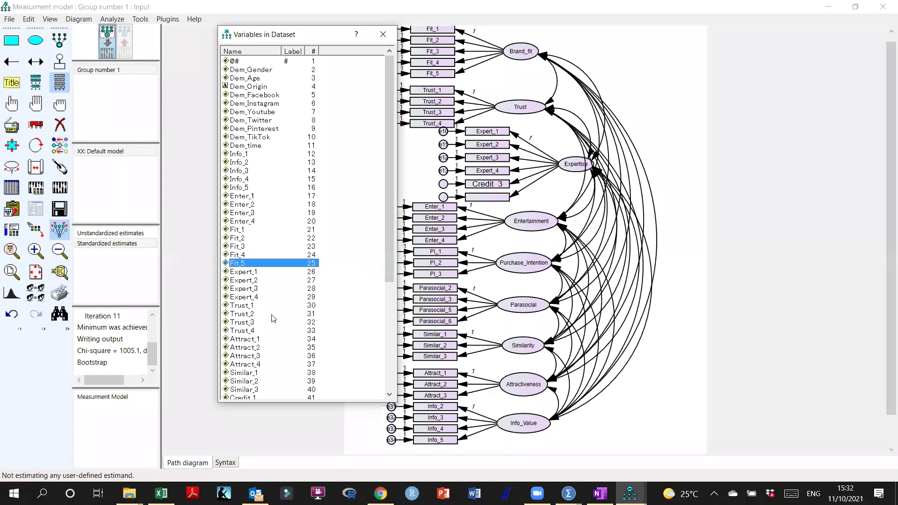
pyautogui.scroll(-2, 272, 318)
pyautogui.click(248, 373)
pyautogui.moveTo(248, 374); pyautogui.dragTo(492, 202)
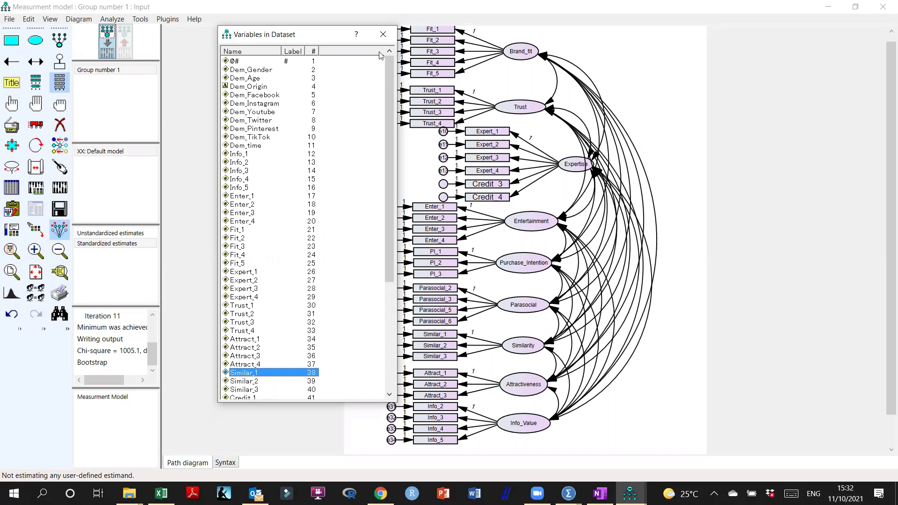
pyautogui.click(383, 34)
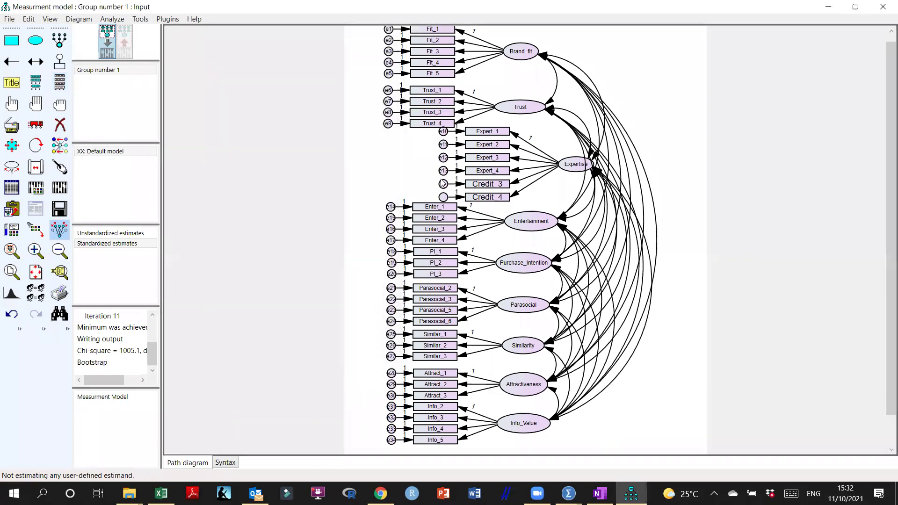
# Name the new unobserved error terms automatically and move Expertise with its indicators out to the left of the other constructs.
pyautogui.click(181, 19)
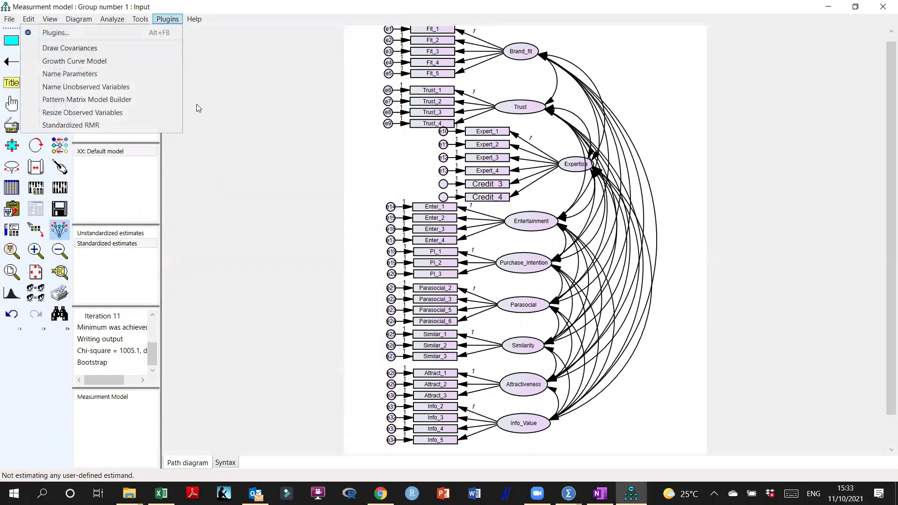
pyautogui.click(79, 88)
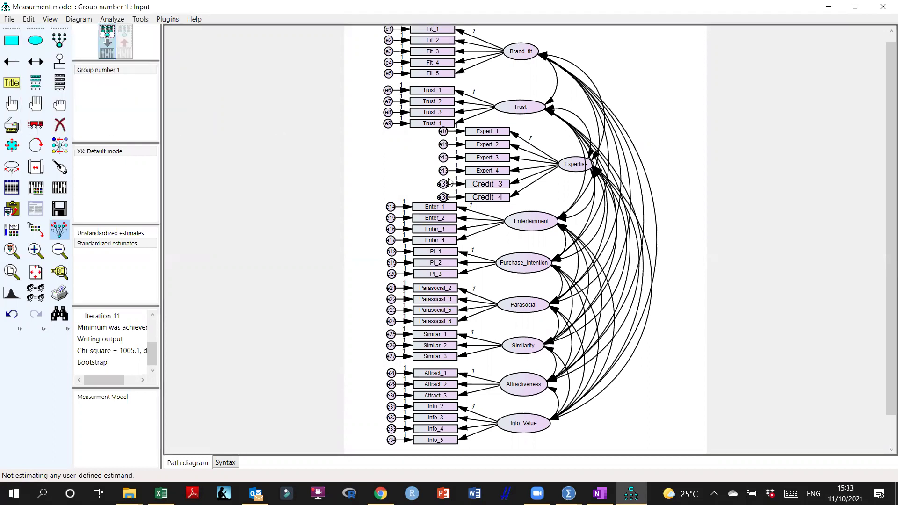
pyautogui.click(39, 130)
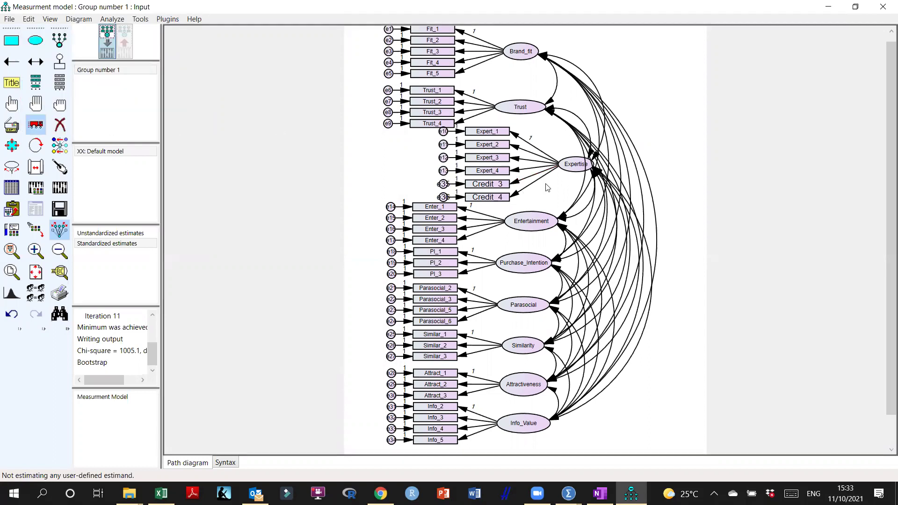
pyautogui.moveTo(563, 169); pyautogui.dragTo(418, 167)
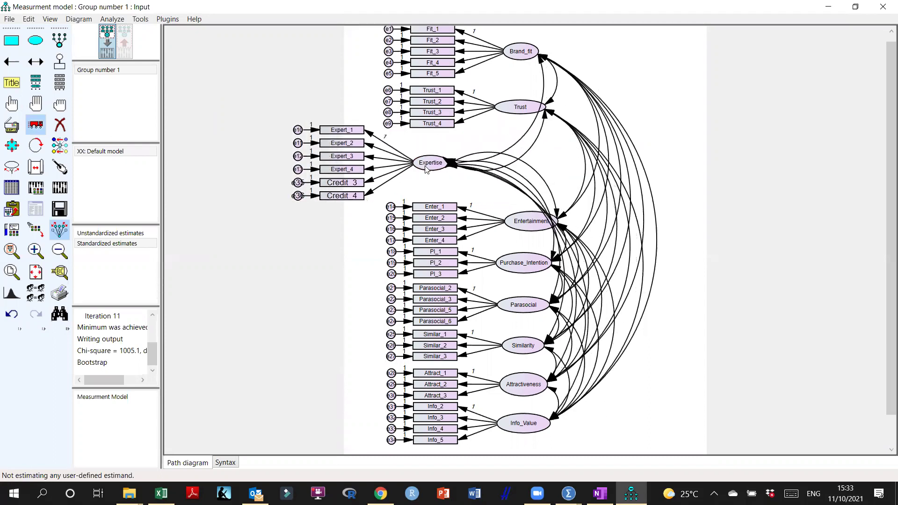
# Calculate the estimates for the extended model and examine its Model Fit summary in the text output.
pyautogui.click(60, 187)
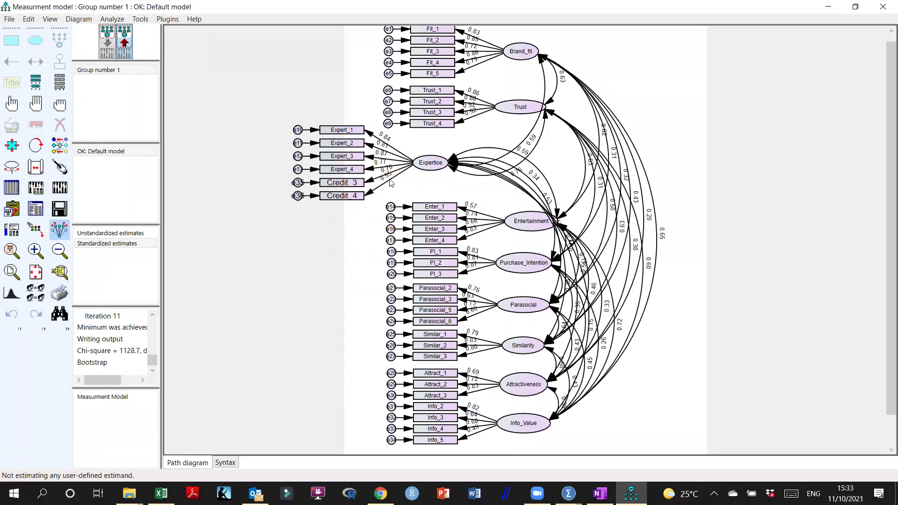
pyautogui.click(36, 208)
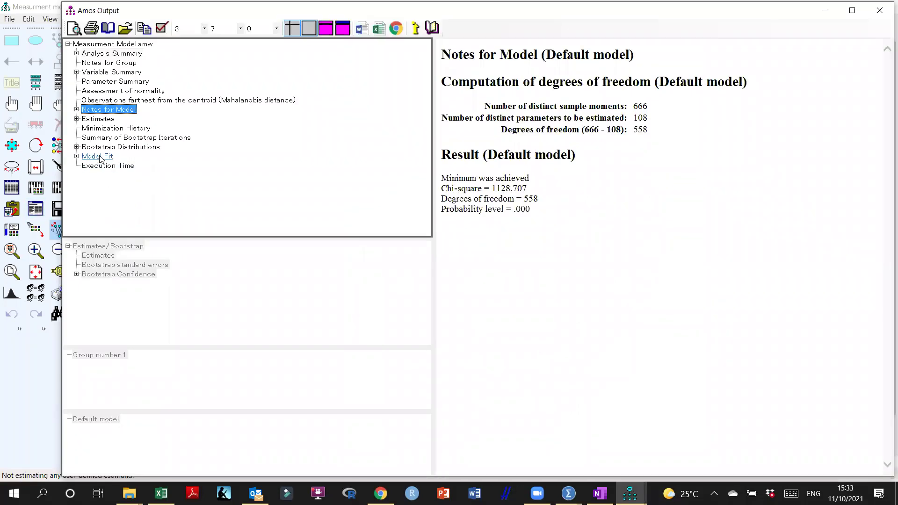
pyautogui.click(98, 156)
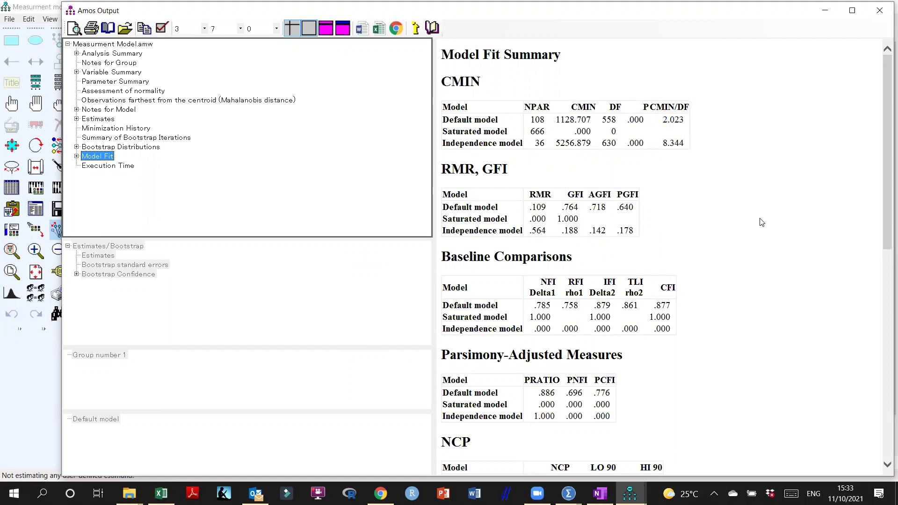
pyautogui.scroll(-3, 762, 222)
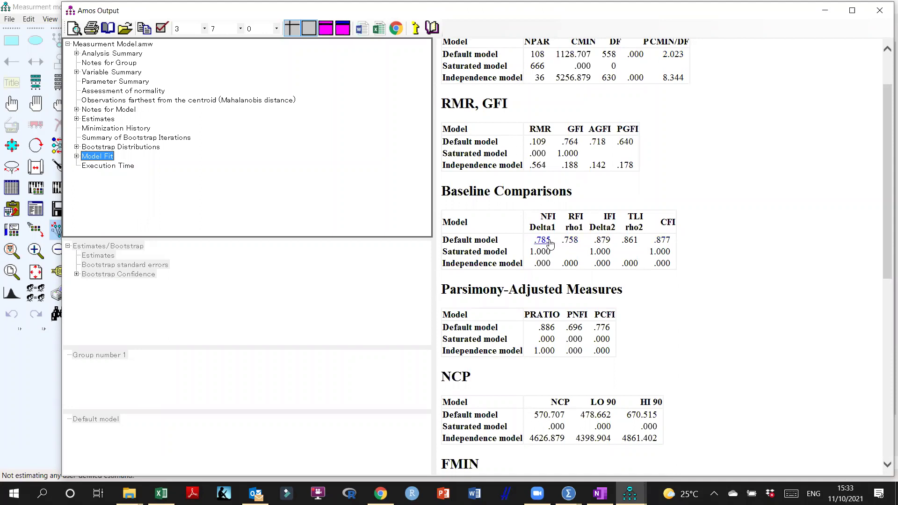
pyautogui.scroll(-3, 721, 278)
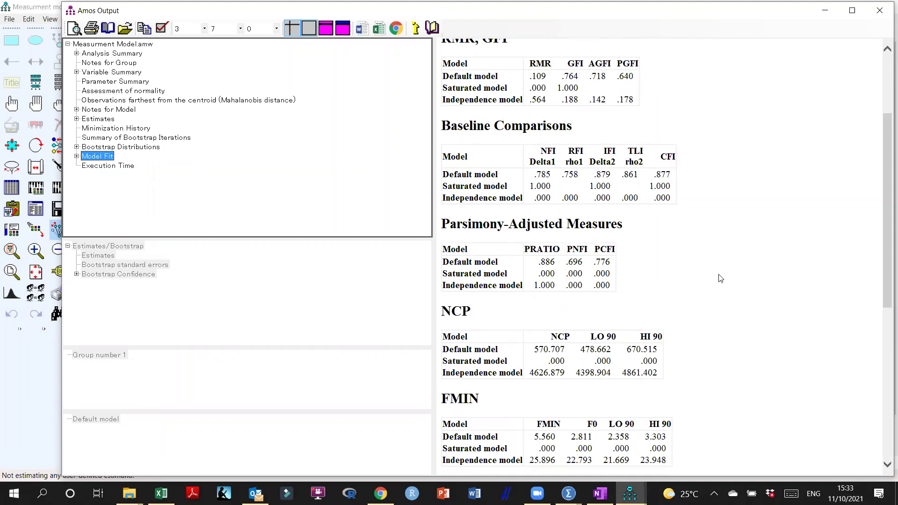
pyautogui.scroll(-8, 721, 278)
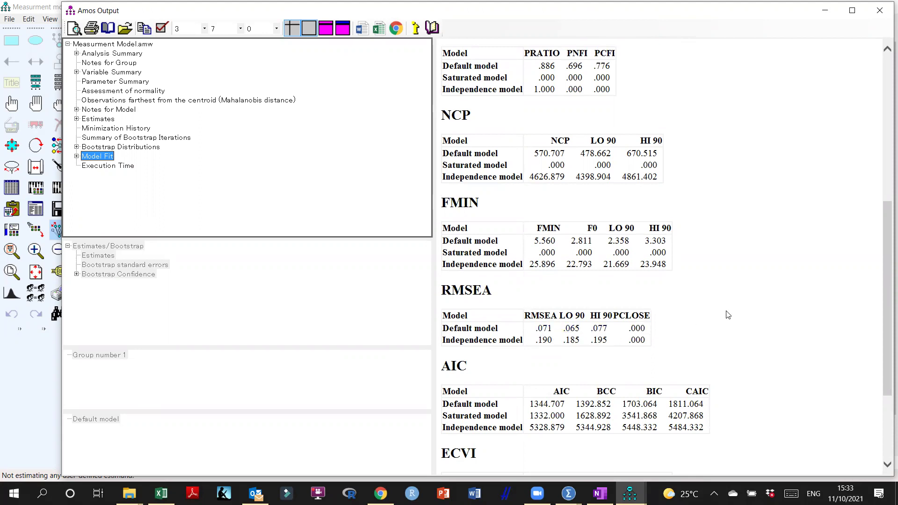
pyautogui.scroll(10, 728, 315)
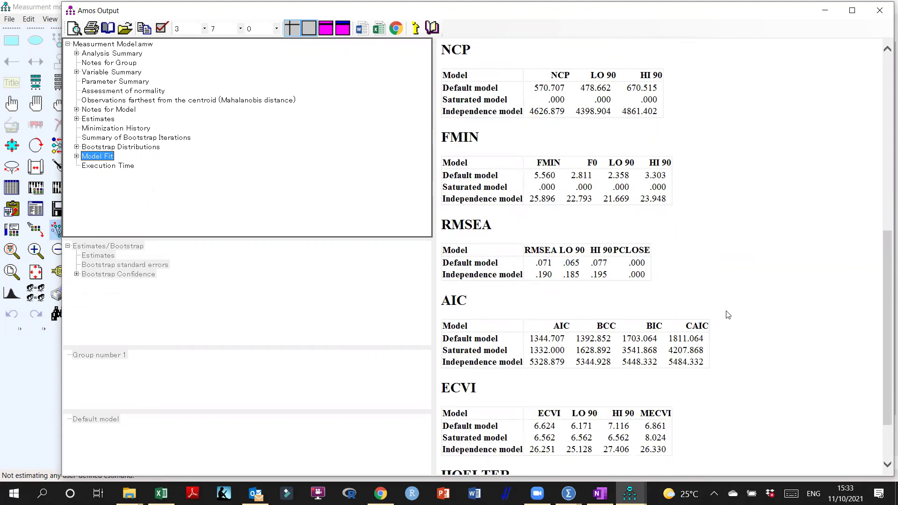
pyautogui.click(880, 10)
# Enable the Bollen-Stine bootstrap in the analysis properties and recalculate the estimates.
pyautogui.click(36, 187)
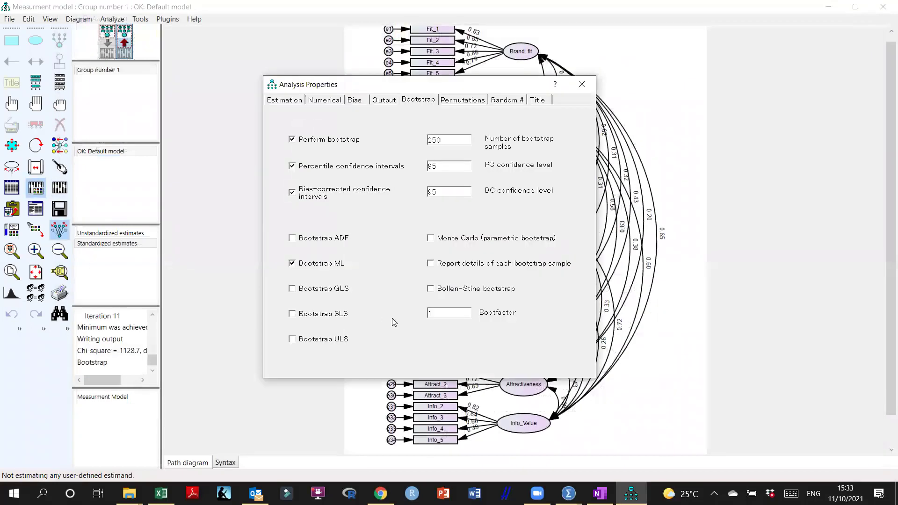
pyautogui.click(431, 289)
pyautogui.click(582, 85)
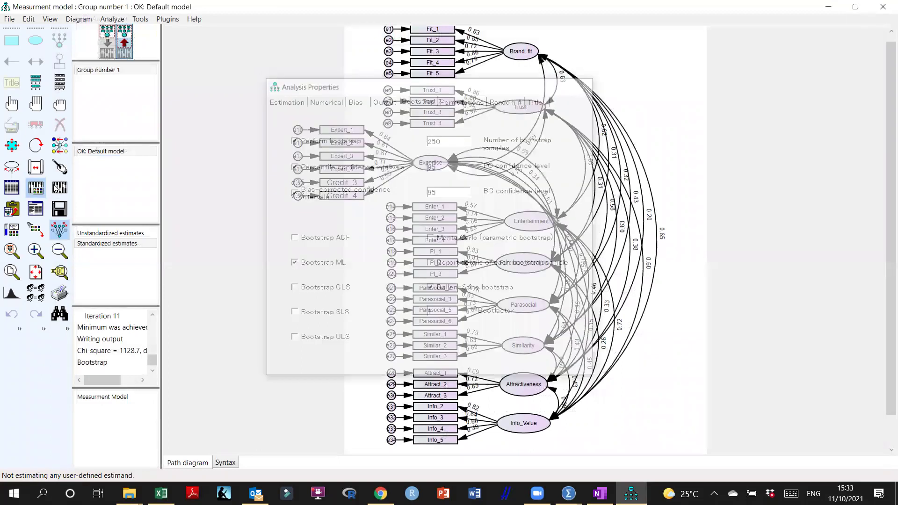
pyautogui.click(60, 189)
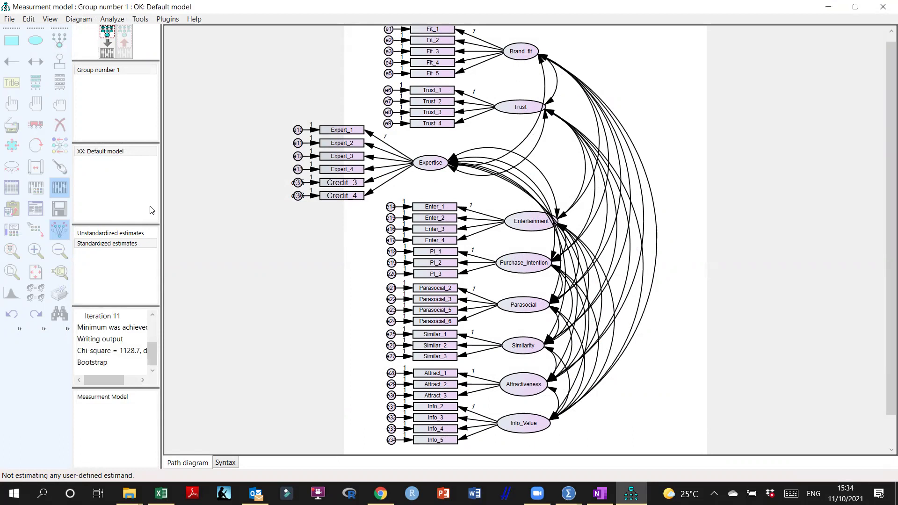
# Examine the Bollen-Stine bootstrap result in the text output and close the output.
pyautogui.click(58, 215)
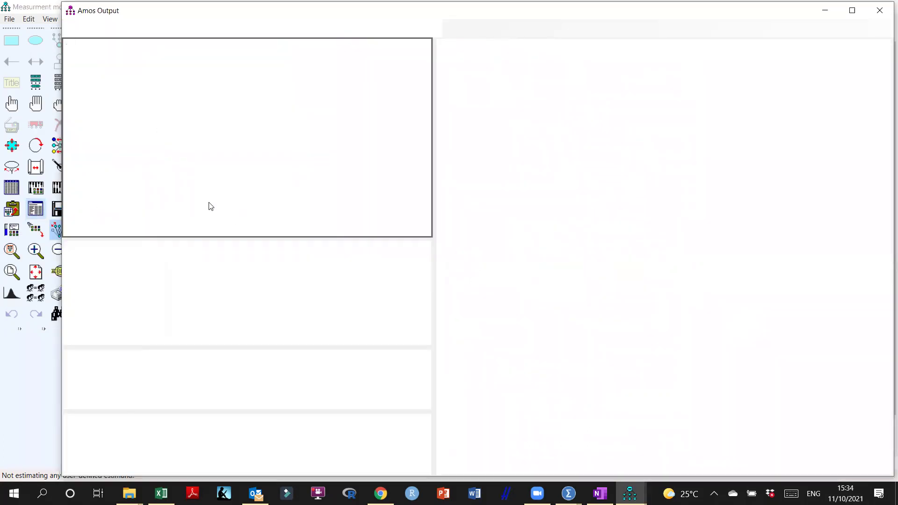
pyautogui.click(112, 148)
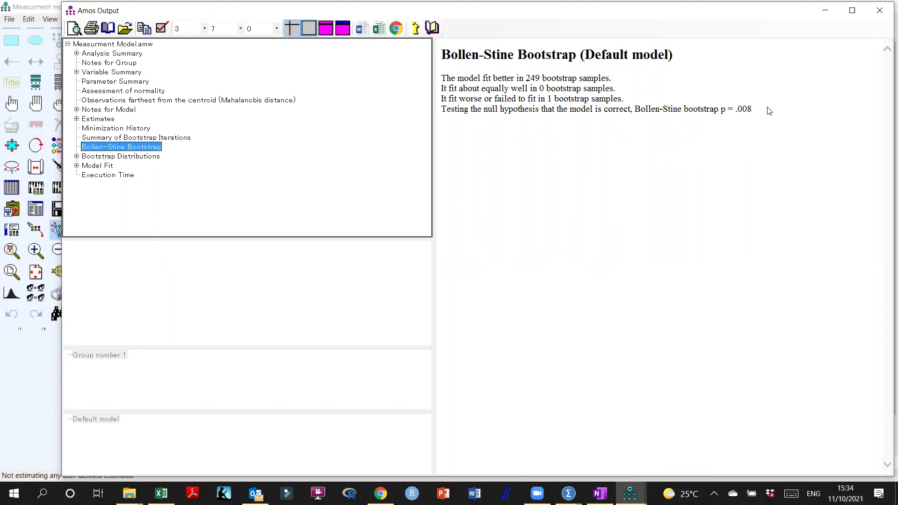
pyautogui.click(880, 10)
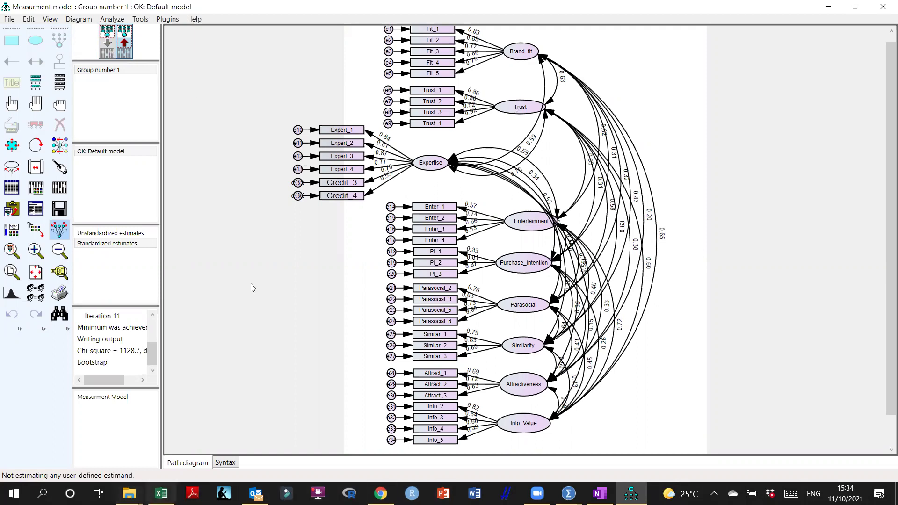
# Display the input path diagram, and move Expertise slightly left and Parasocial with its indicators out to the right of the other constructs.
pyautogui.click(111, 44)
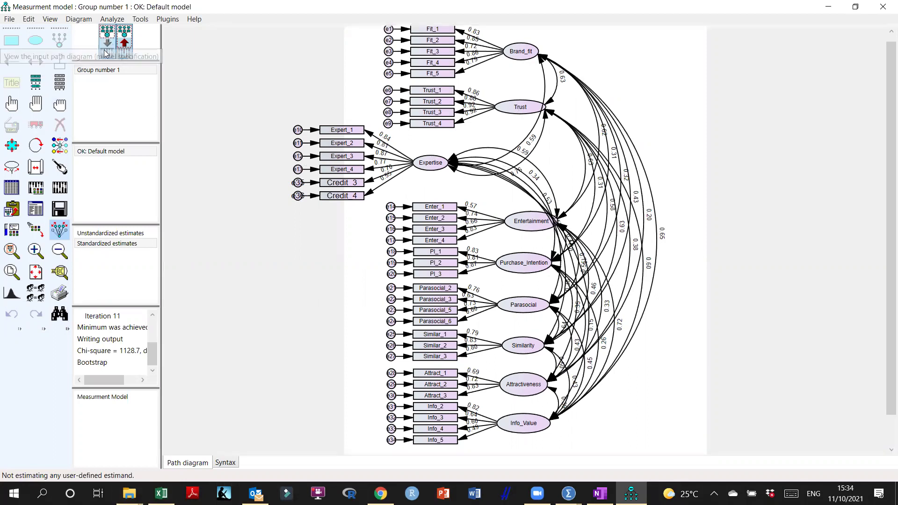
pyautogui.click(36, 124)
pyautogui.moveTo(430, 167)
pyautogui.mouseDown()
pyautogui.moveTo(521, 173)
pyautogui.moveTo(419, 166)
pyautogui.mouseUp()
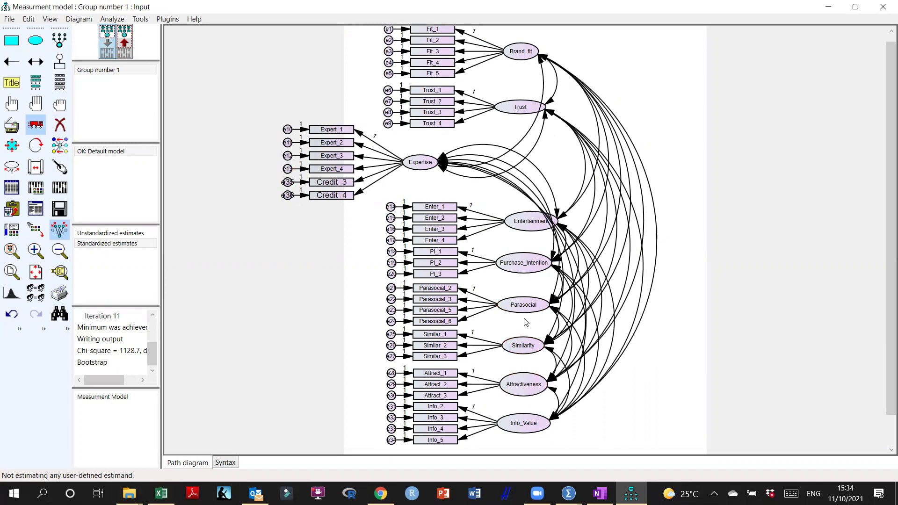
pyautogui.moveTo(525, 316); pyautogui.dragTo(759, 314)
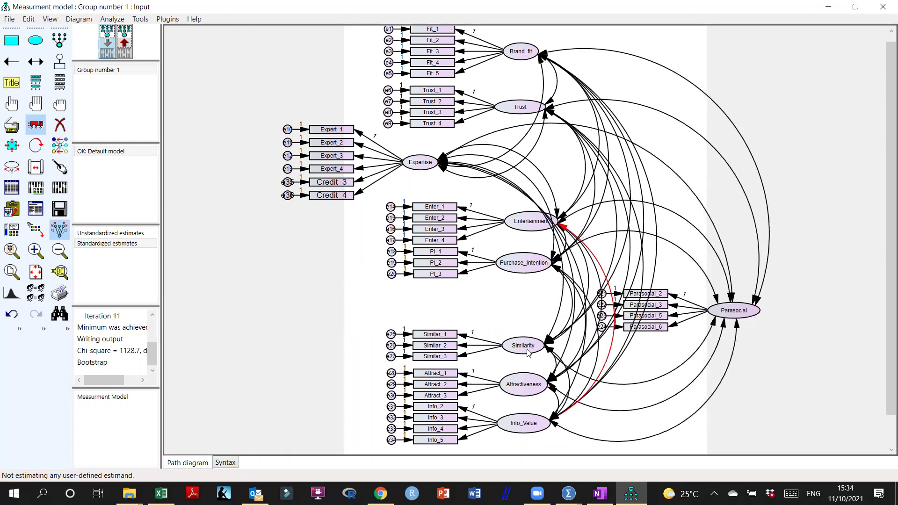
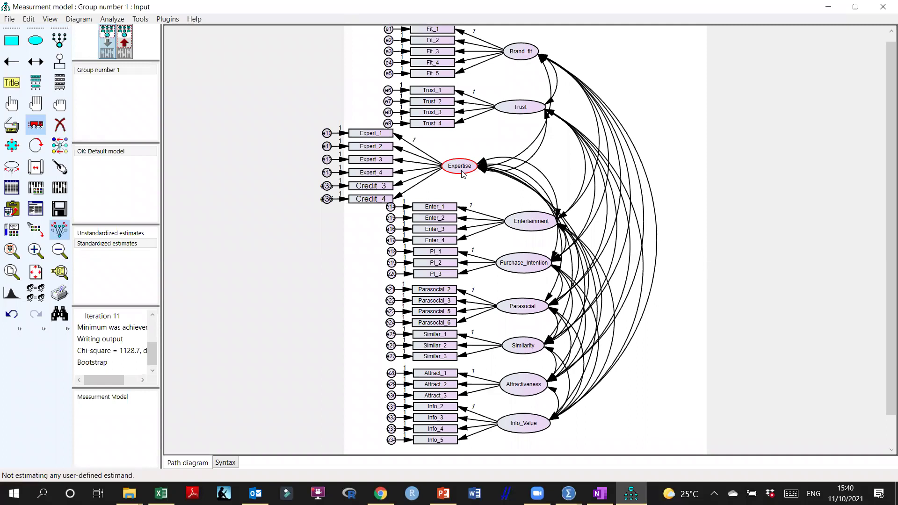
# Move the constructs from Info_Value up to Entertainment slightly down and bring Expertise with its indicators back into the column.
pyautogui.moveTo(519, 430); pyautogui.dragTo(518, 436)
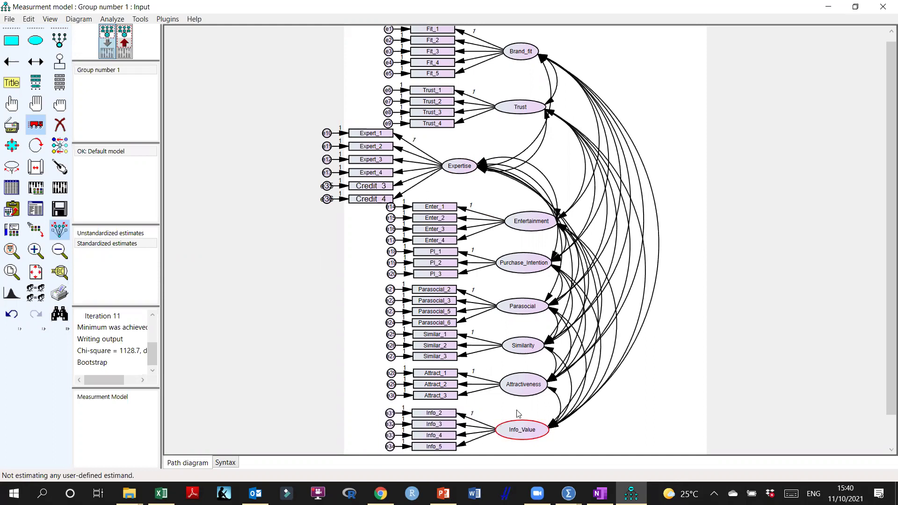
pyautogui.moveTo(517, 390); pyautogui.dragTo(518, 393)
pyautogui.moveTo(518, 352); pyautogui.dragTo(518, 358)
pyautogui.moveTo(529, 312); pyautogui.dragTo(531, 317)
pyautogui.moveTo(535, 269); pyautogui.dragTo(537, 277)
pyautogui.moveTo(533, 222); pyautogui.dragTo(533, 230)
pyautogui.moveTo(483, 168); pyautogui.dragTo(531, 169)
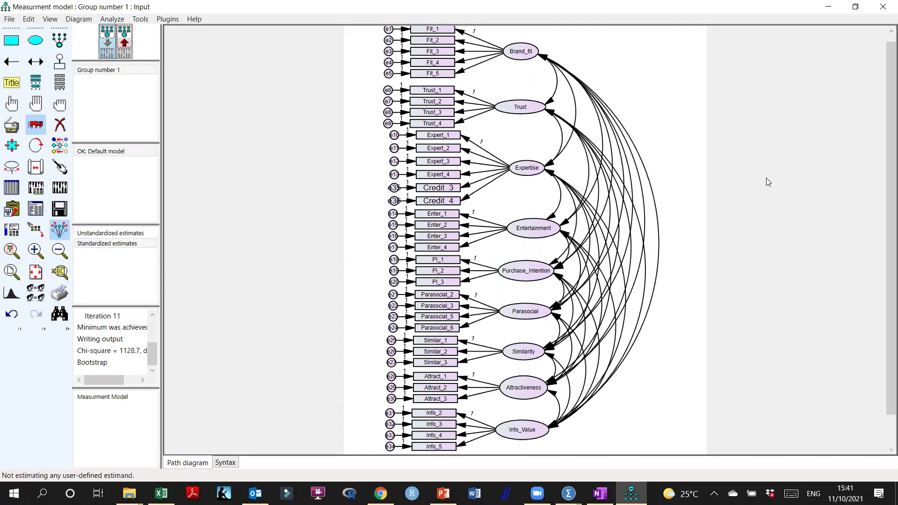
# Align Trust and Brand_fit with the column of constructs and nudge Info_Value slightly up.
pyautogui.moveTo(521, 115); pyautogui.dragTo(527, 112)
pyautogui.moveTo(525, 55); pyautogui.dragTo(530, 56)
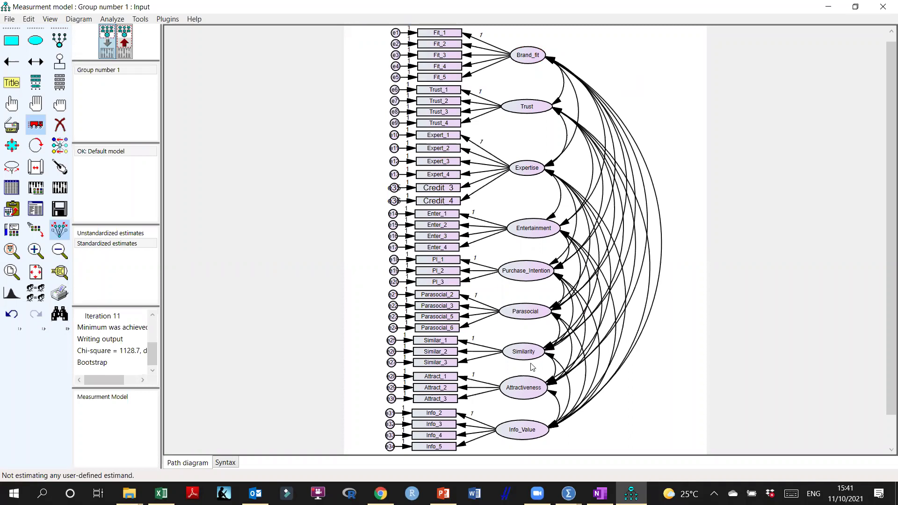
pyautogui.moveTo(512, 438); pyautogui.dragTo(513, 437)
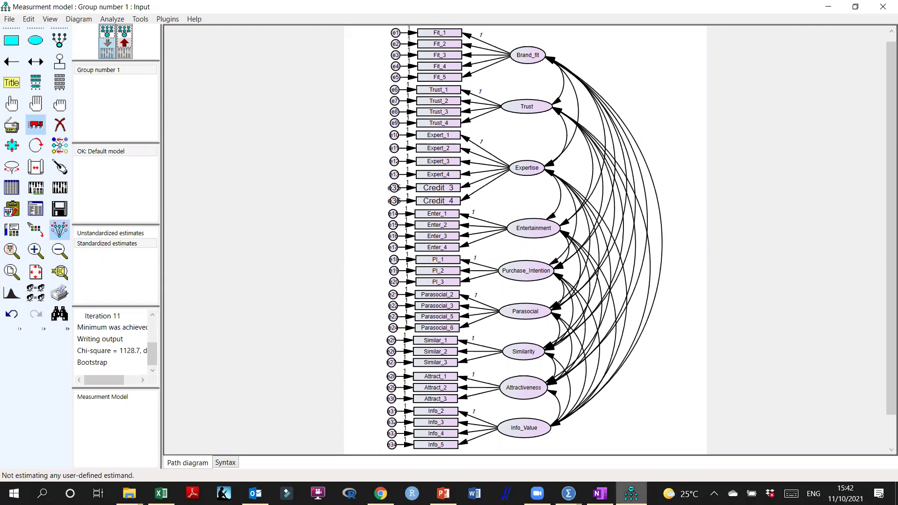
# Touch up the arrow connections at the Entertainment, Expertise, Brand_fit, Purchase_Intention, Parasocial, Similarity and Attractiveness constructs.
pyautogui.moveTo(631, 494)
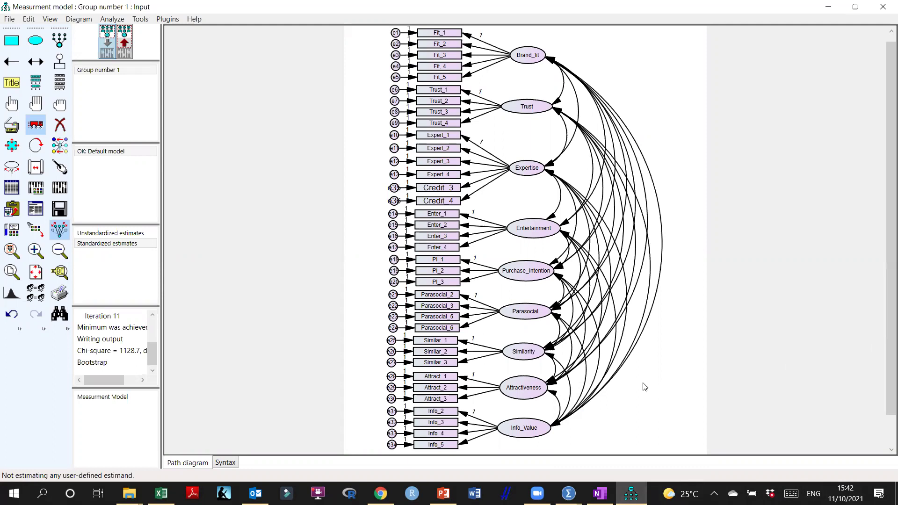
pyautogui.click(59, 167)
pyautogui.click(538, 227)
pyautogui.click(528, 170)
pyautogui.click(542, 62)
pyautogui.click(543, 280)
pyautogui.click(548, 318)
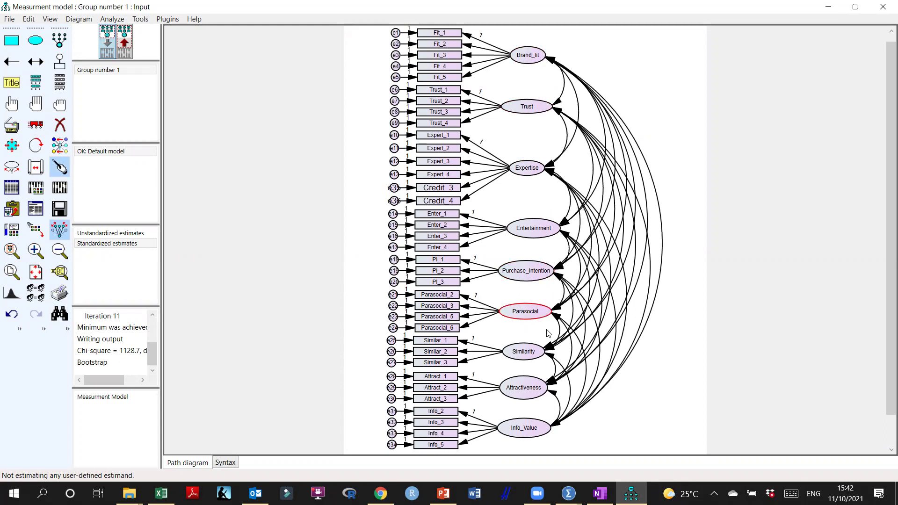
pyautogui.click(541, 369)
pyautogui.click(541, 386)
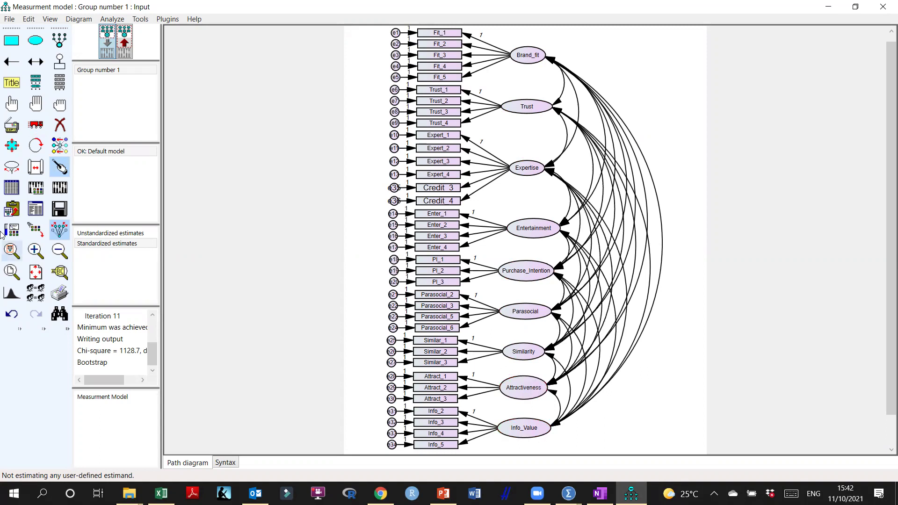
pyautogui.click(55, 205)
pyautogui.click(523, 171)
# Minimize the Data and Hypothesis Framework folder window and close the Amos Plugins folder window.
pyautogui.click(631, 494)
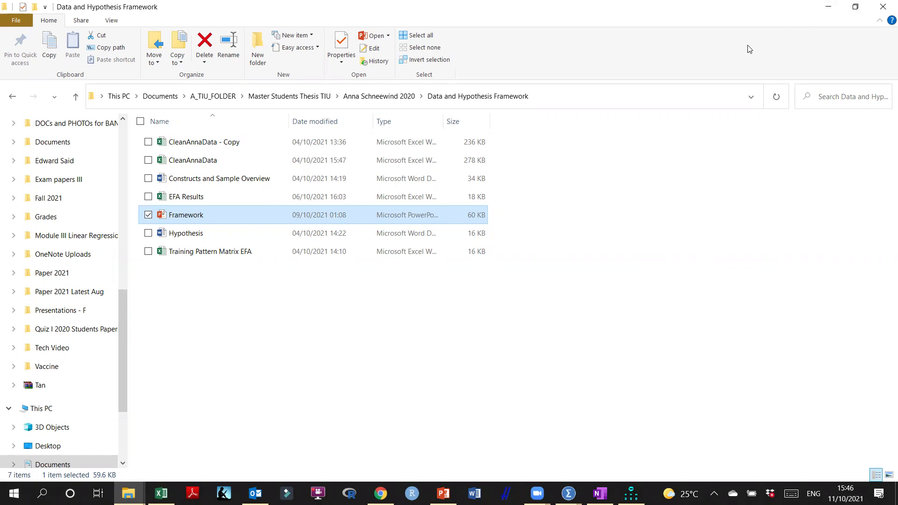
pyautogui.click(828, 6)
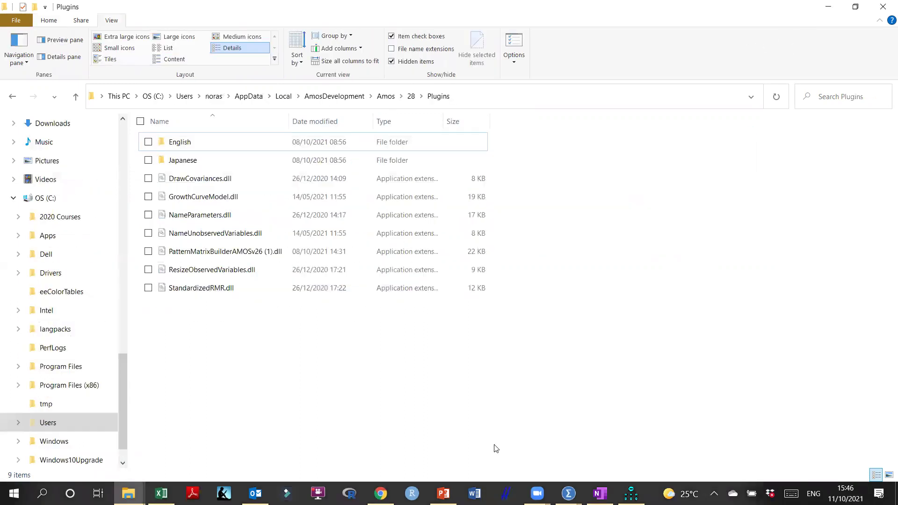
pyautogui.click(884, 6)
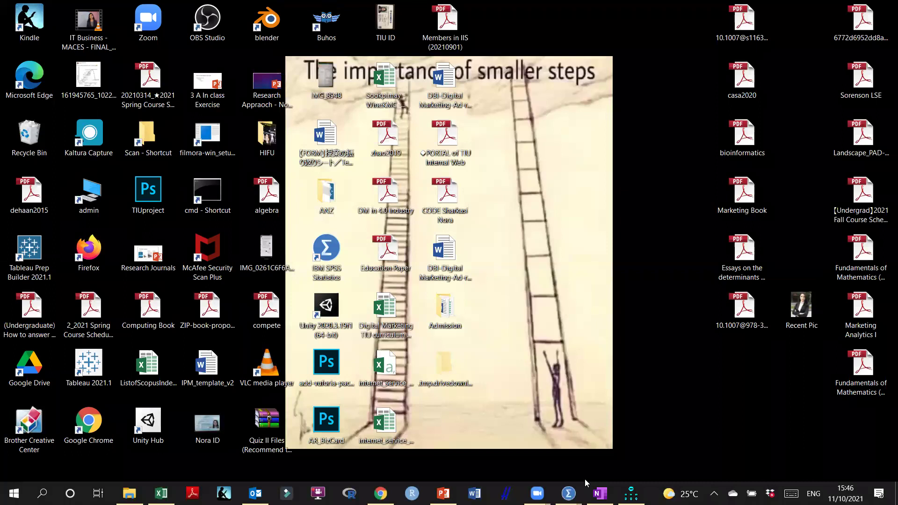